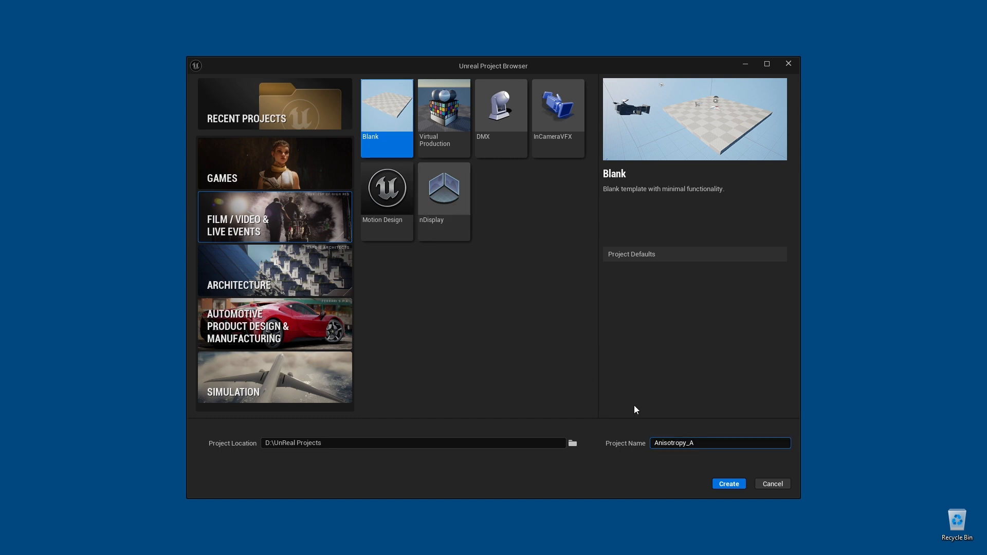
- Create a film and live events project named Anisotropy_A from the Blank template
click(734, 486)
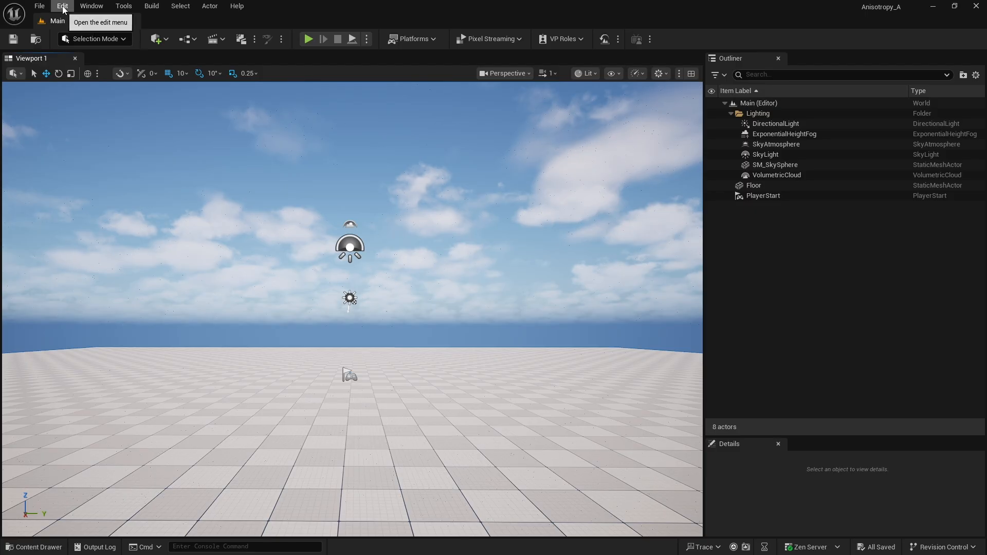
- Enable the Motion Design beta plugin for the project and restart the editor to apply it
click(63, 6)
click(88, 178)
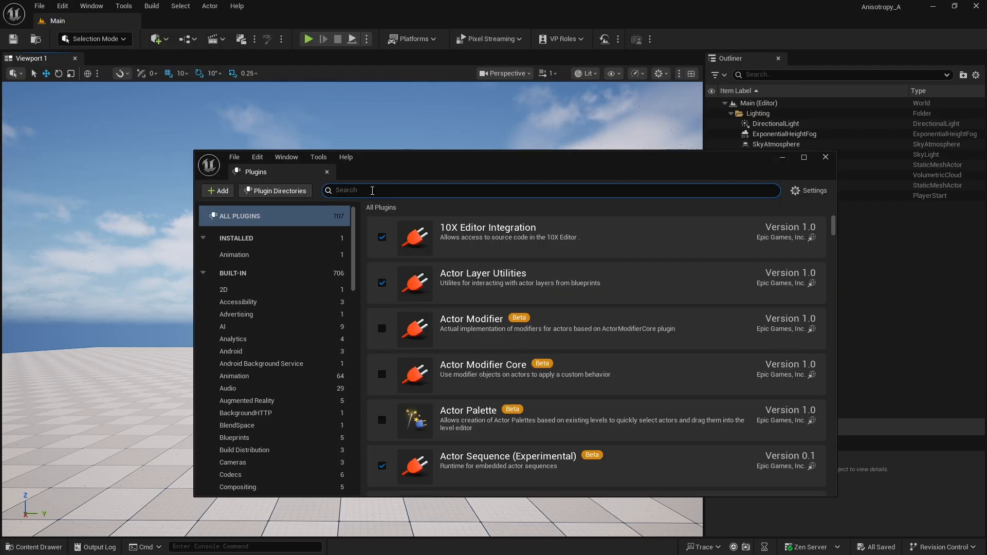
text(motion desi)
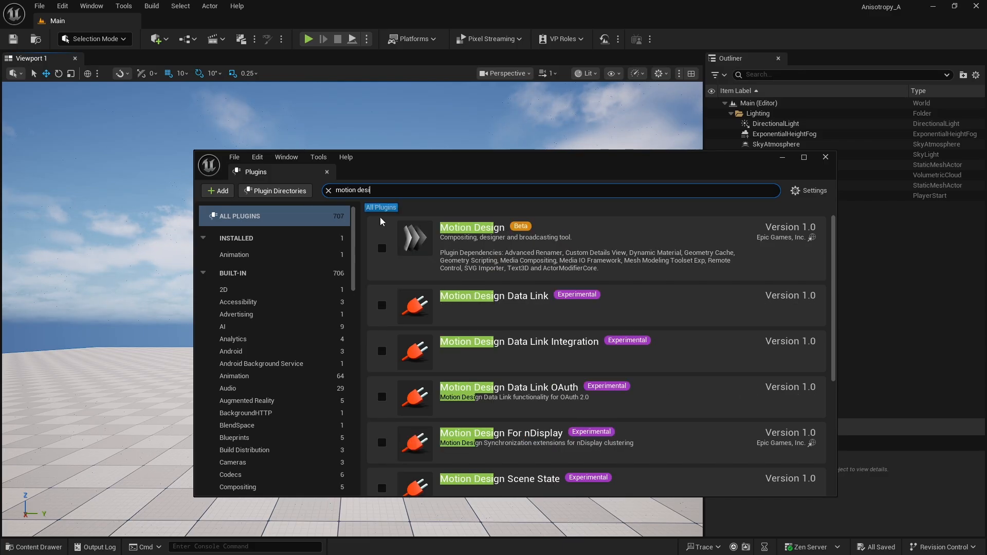
click(382, 248)
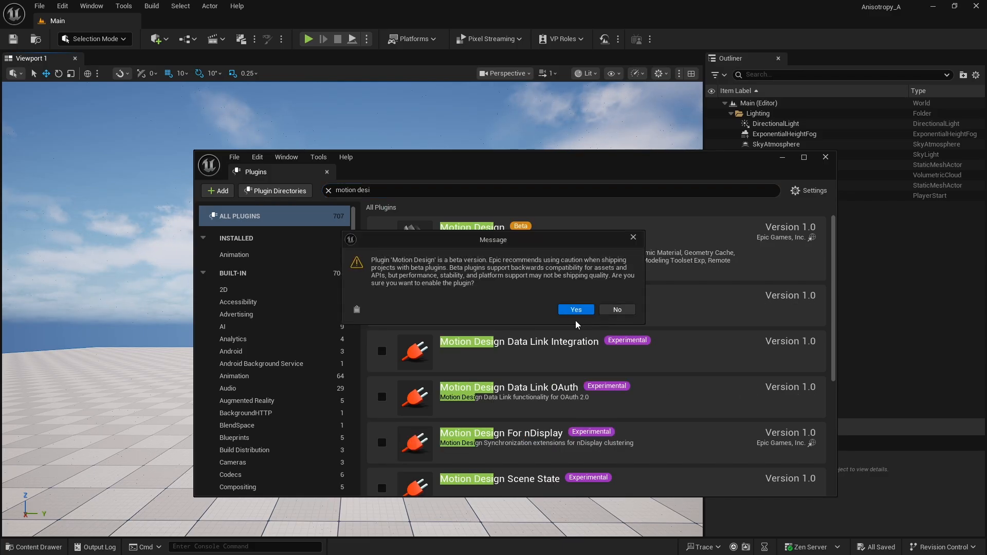
click(574, 310)
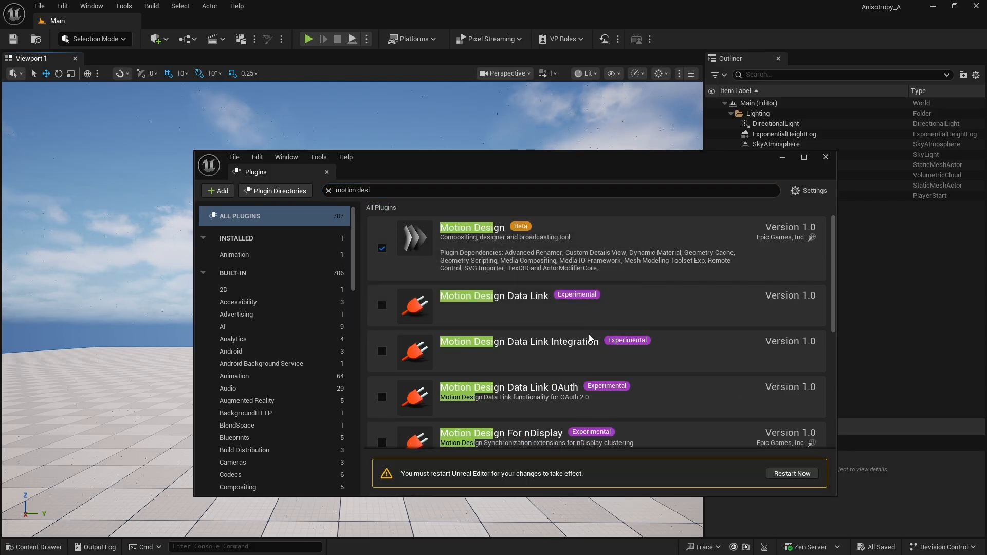
click(797, 475)
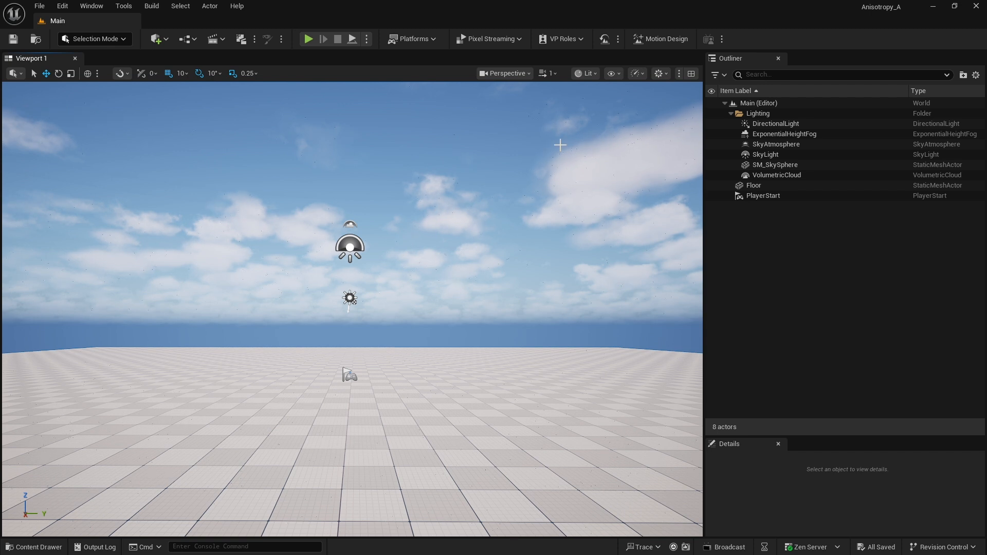
- Switch to Motion Design mode and delete all existing level actors, from SkyAtmosphere through DirectionalLight
click(661, 40)
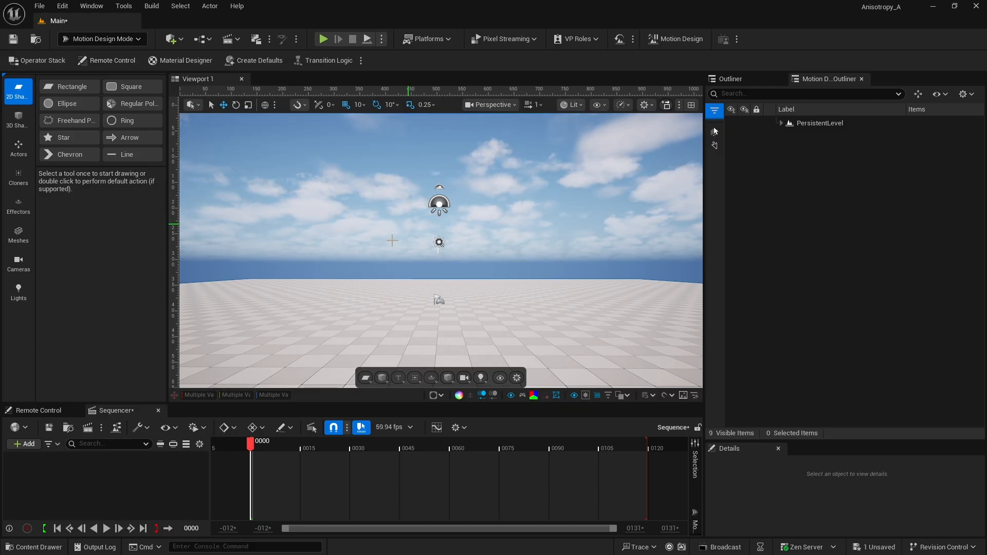
click(780, 123)
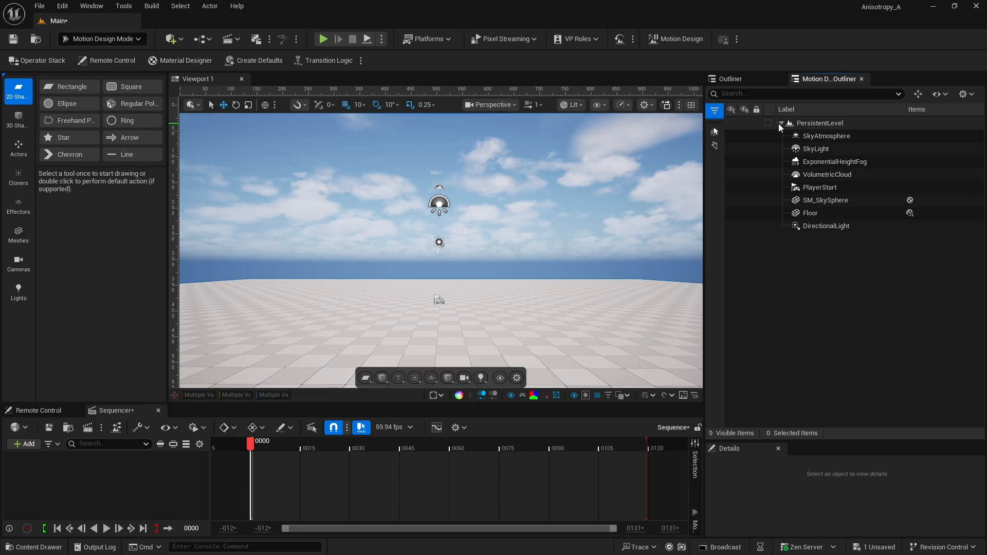
click(805, 138)
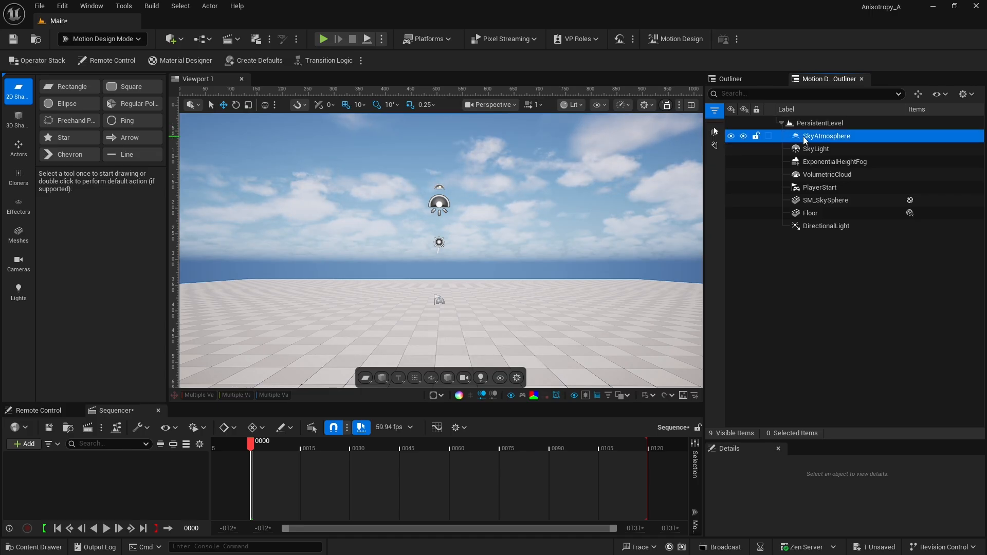
shift+click(808, 227)
key(Delete)
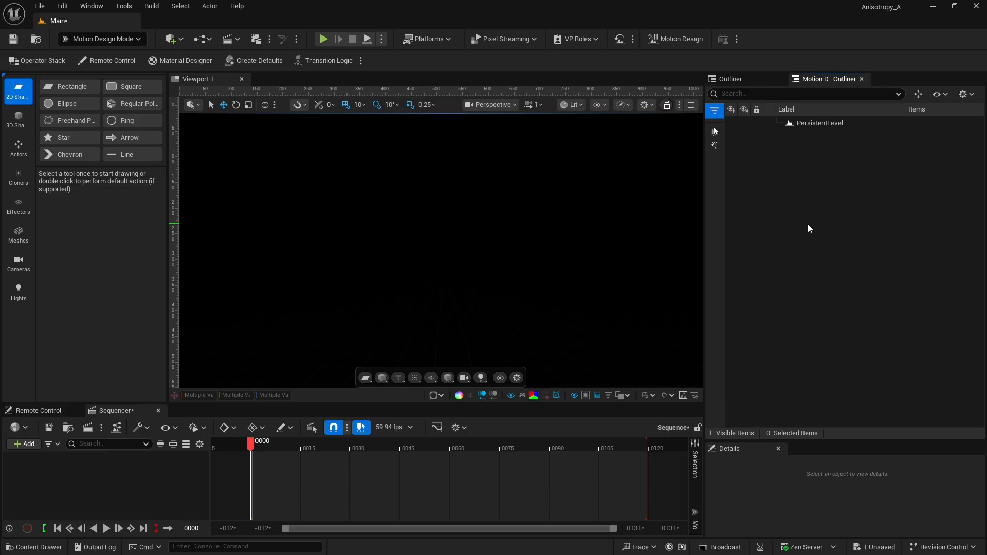
- Spawn the full set of default scene actors (root, directional light, sky light, post process volume, cine camera) and expand Default Scene
click(257, 61)
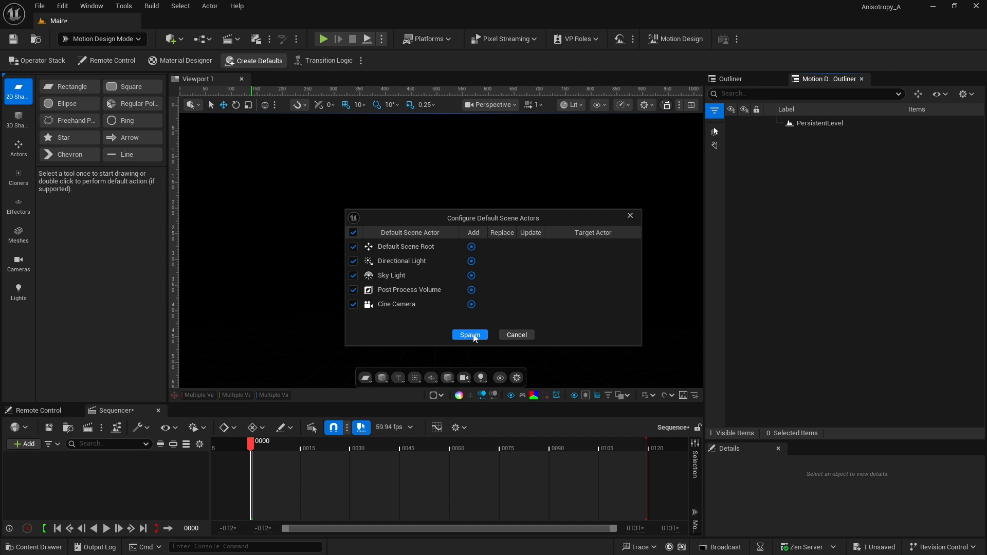
click(469, 335)
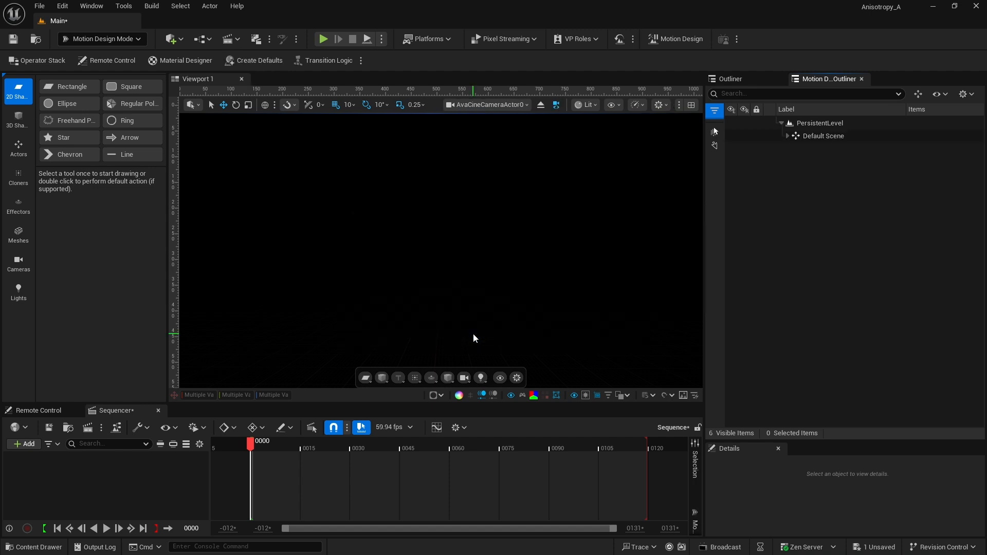
click(787, 137)
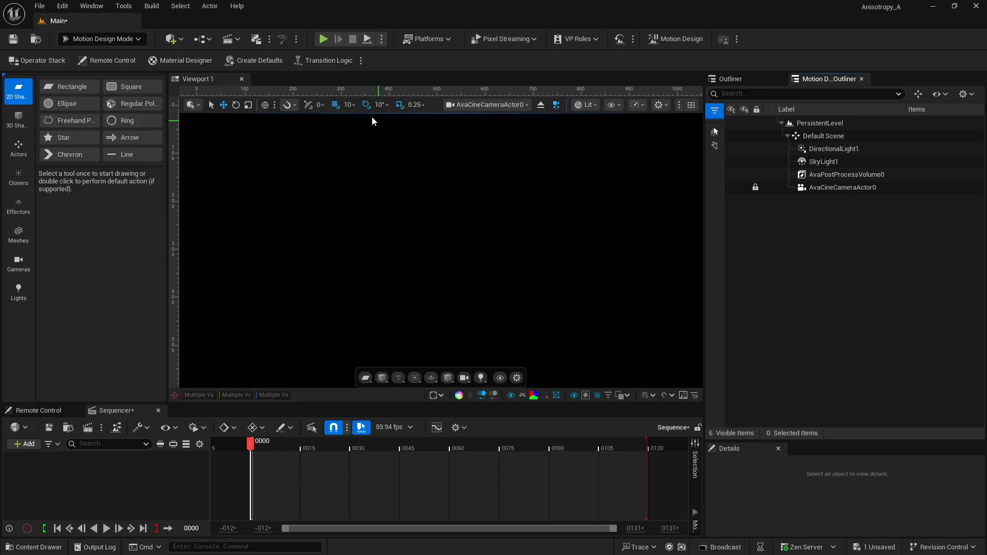
- Turn off transform snapping in the viewport and hide the floating tool overlay
click(340, 106)
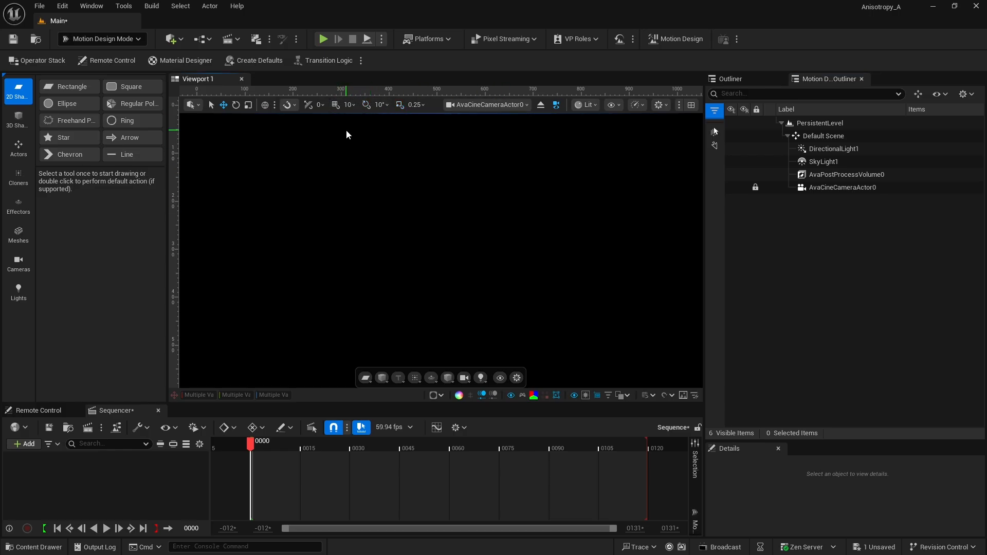
click(499, 379)
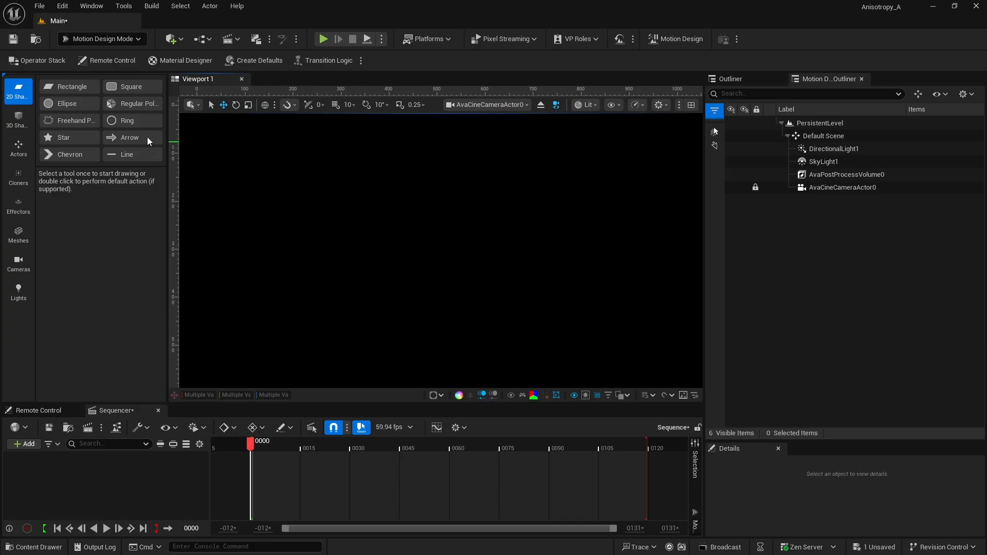
- Add a default 2D rectangle to the scene and open the Operator Stack alongside the Motion Design Outliner
double_click(70, 88)
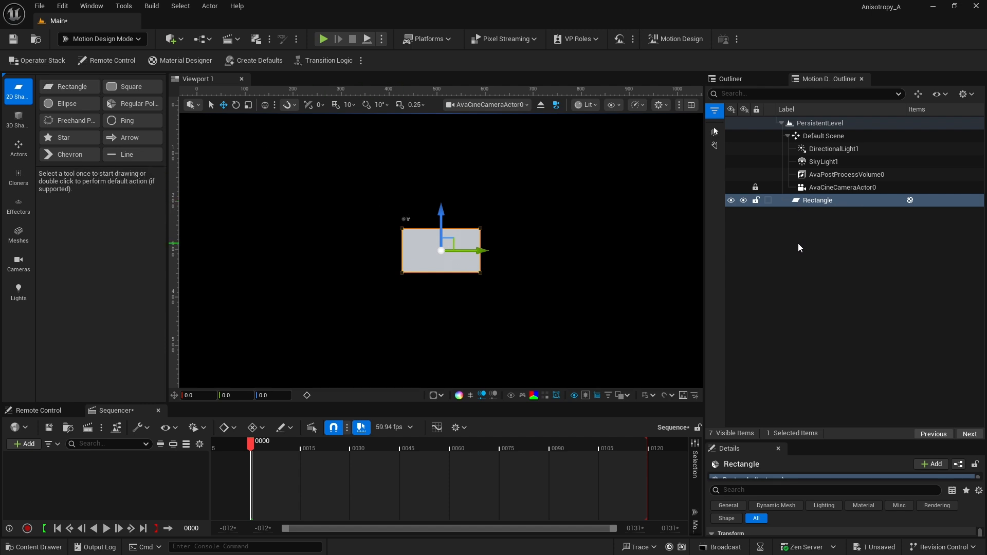
click(40, 61)
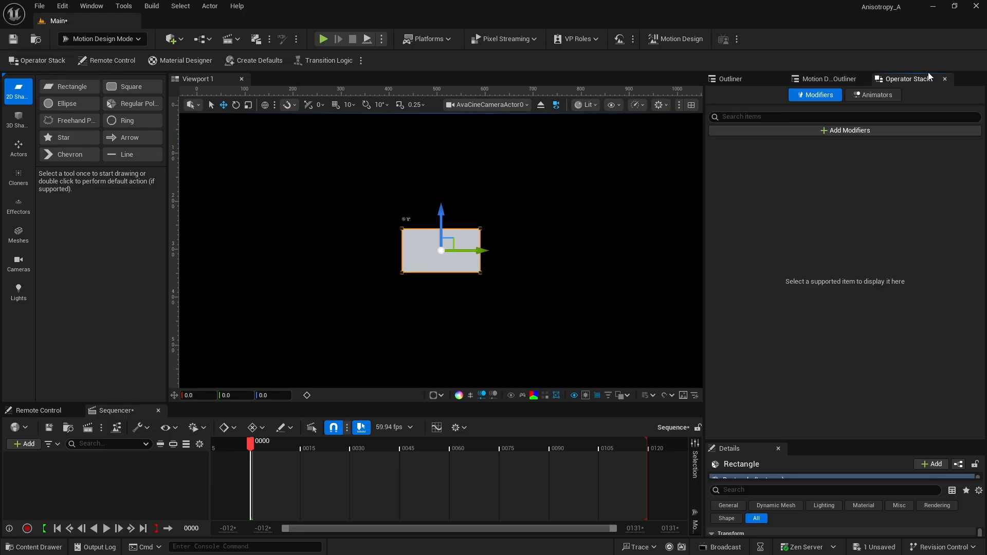
click(819, 80)
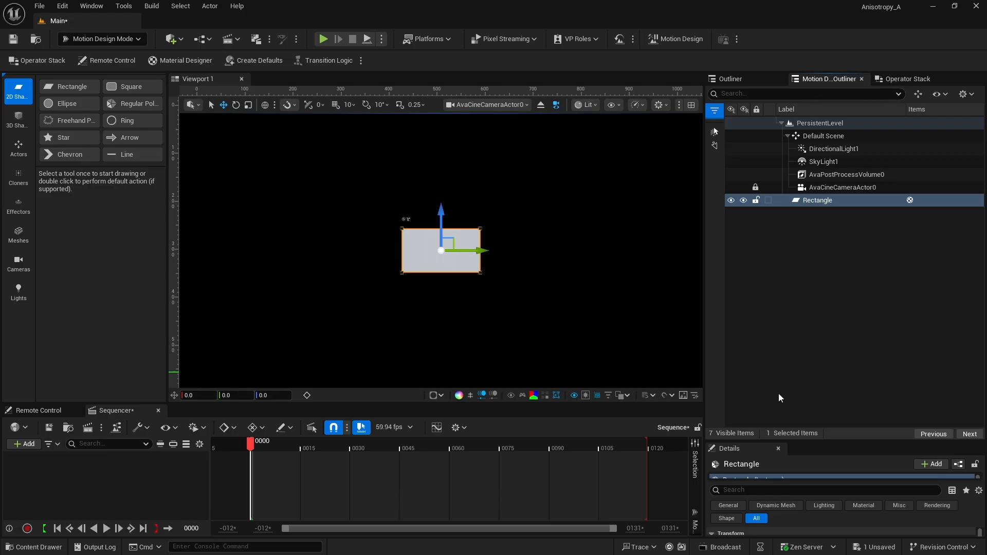
- Unlock the rectangle's mesh size proportions and set its size to 460 by 116
drag(760, 440, 760, 232)
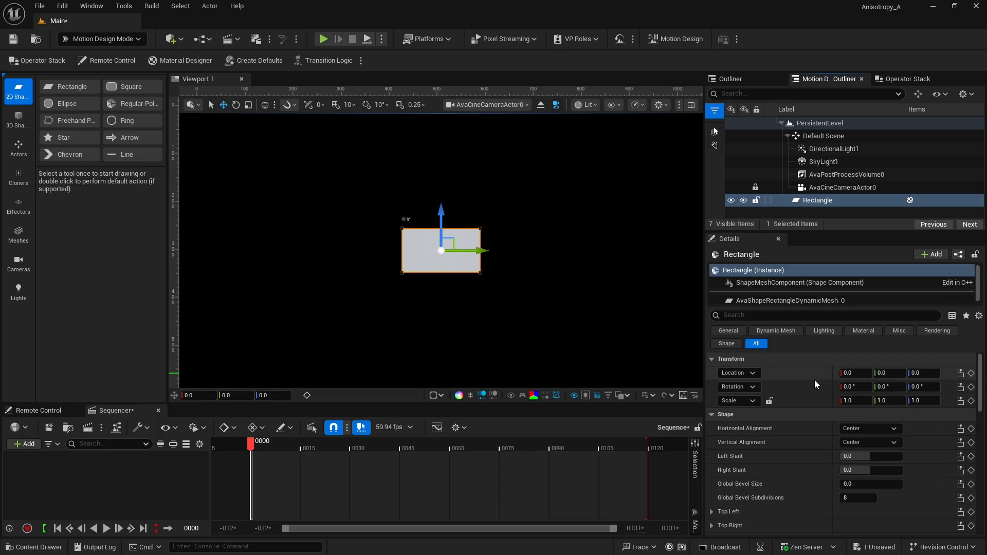
scroll(816, 396, down, 5)
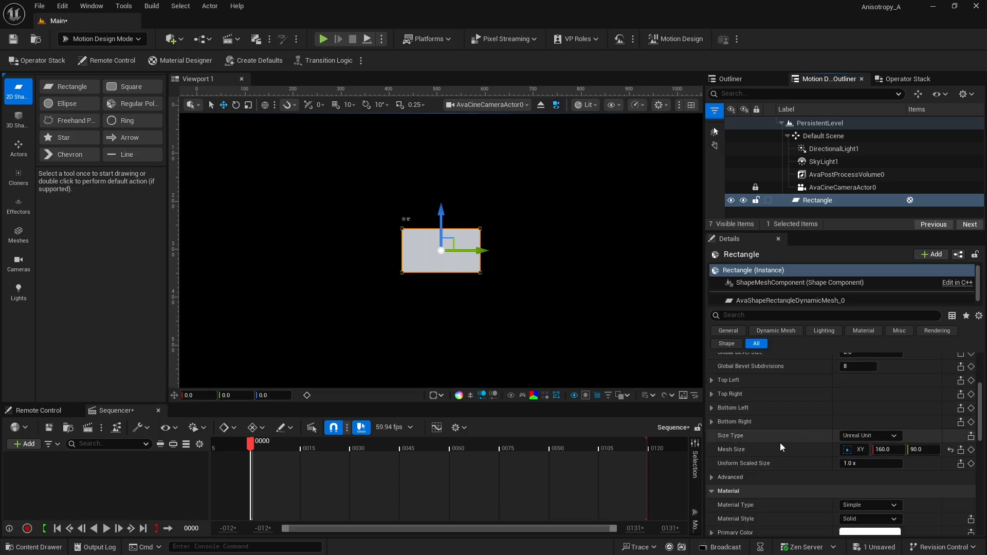
click(855, 450)
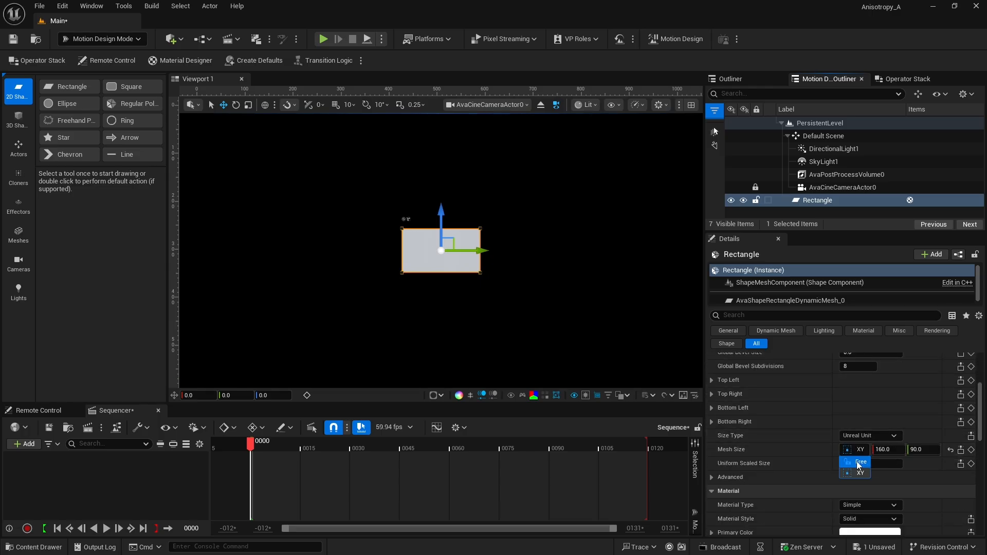
click(859, 463)
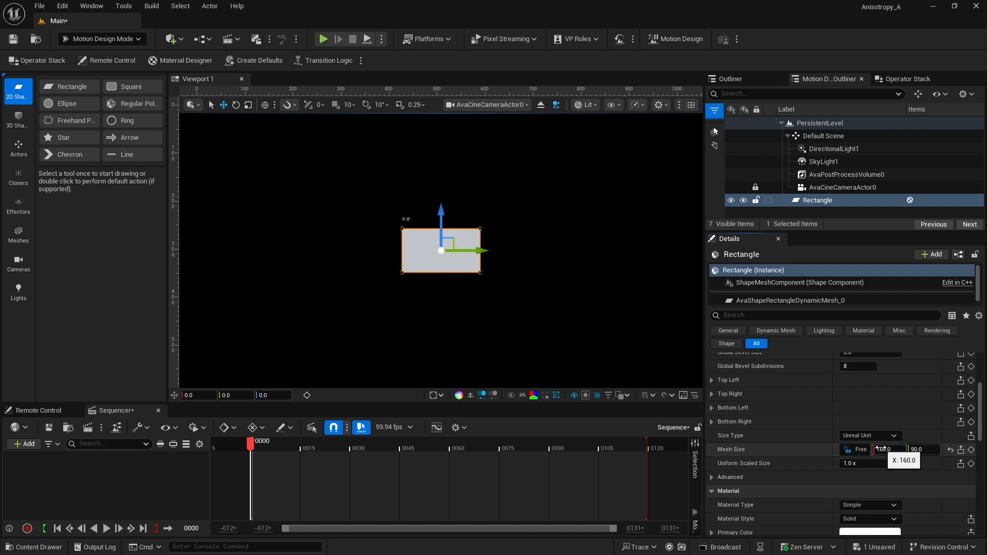
click(882, 449)
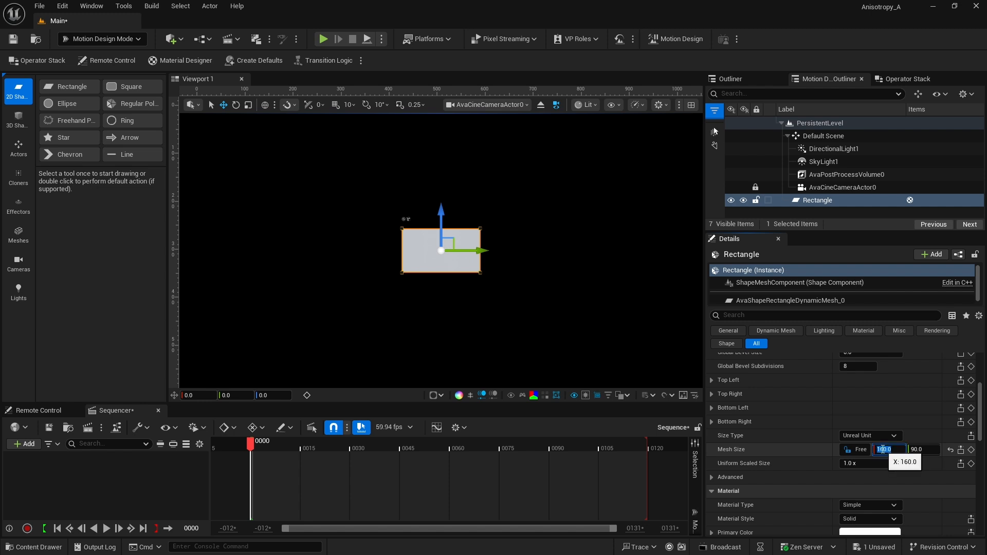
text(400)
key(Return)
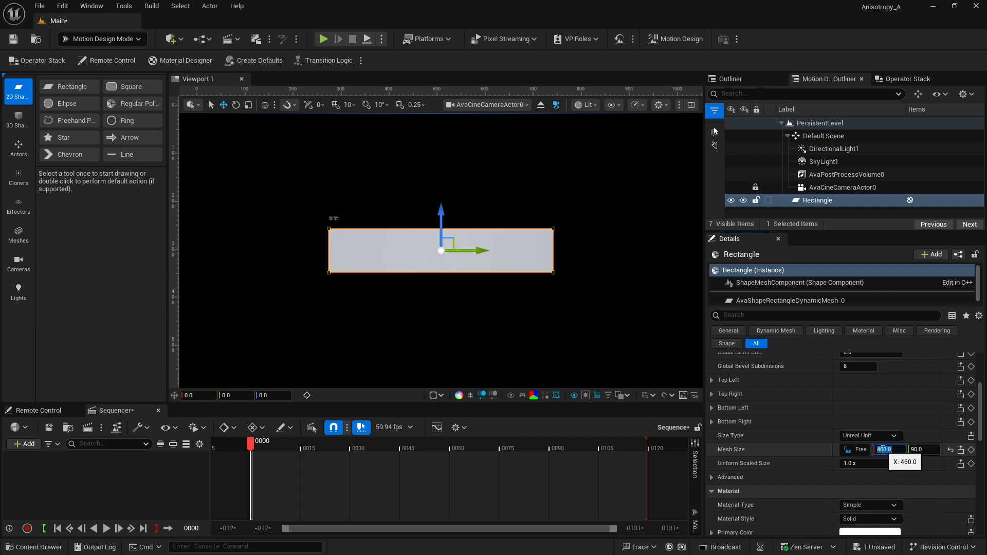
click(918, 449)
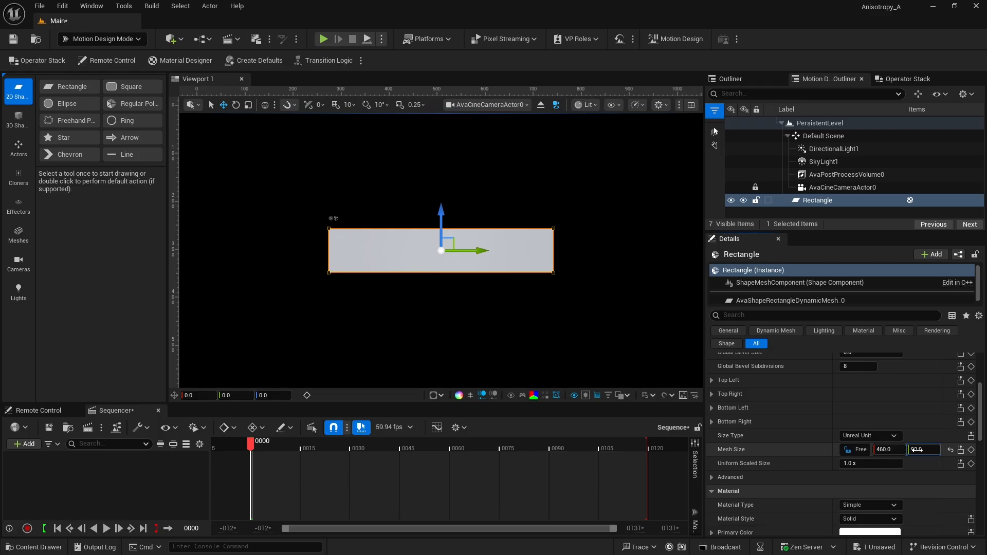
text(11)
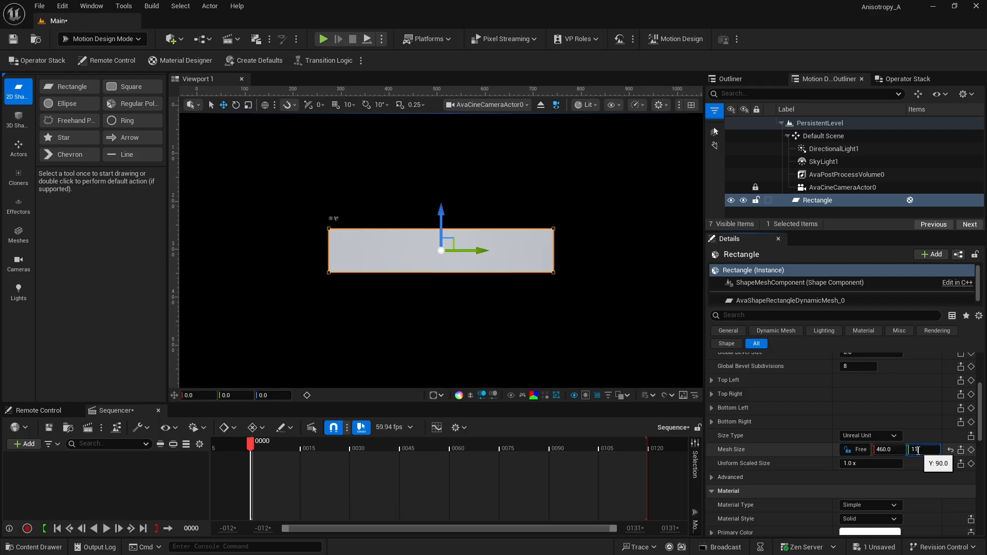
text(6)
key(Return)
- Set the rectangle's left slant to -15 and its right slant to 15
scroll(814, 417, up, 3)
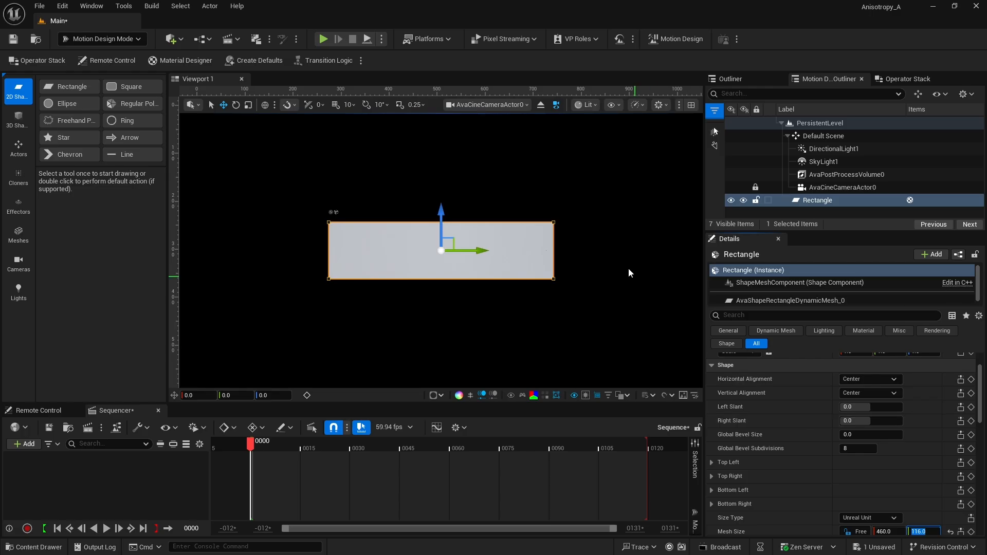
mouse_move(535, 240)
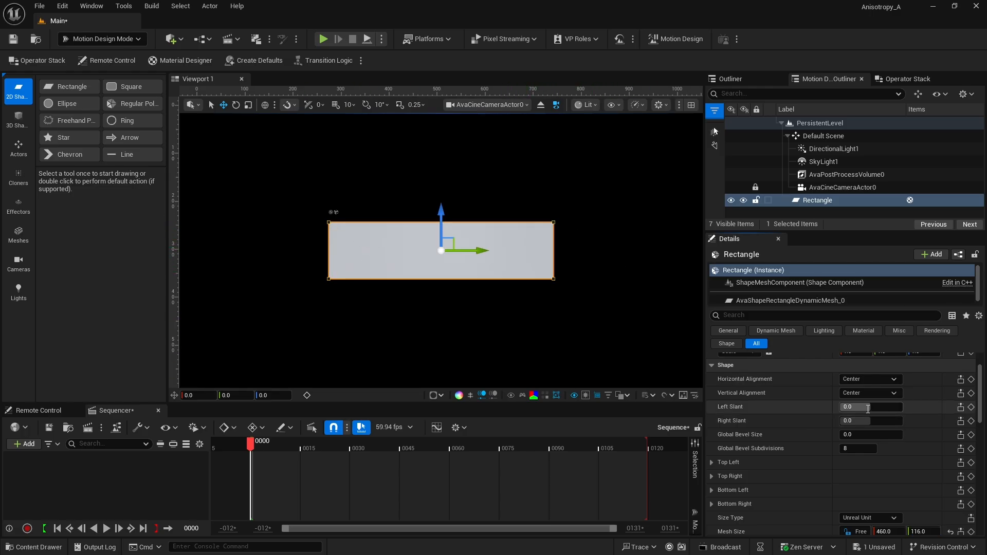
click(868, 409)
text(-15)
key(Return)
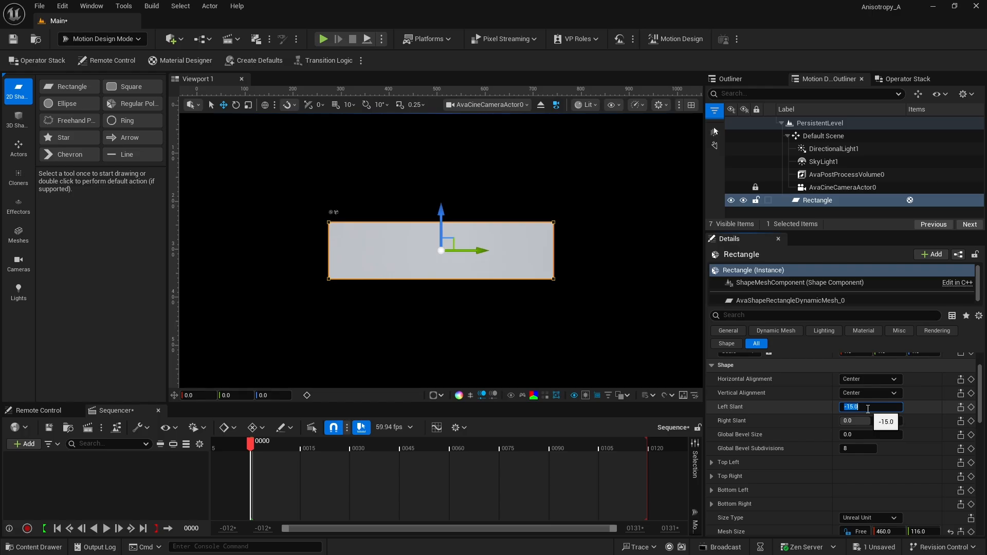
click(859, 422)
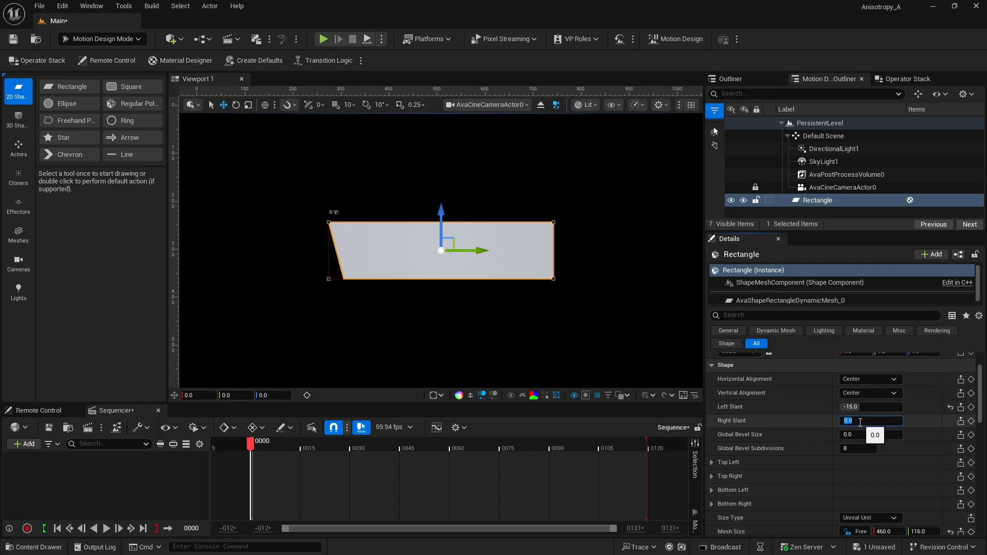
text(15)
key(Return)
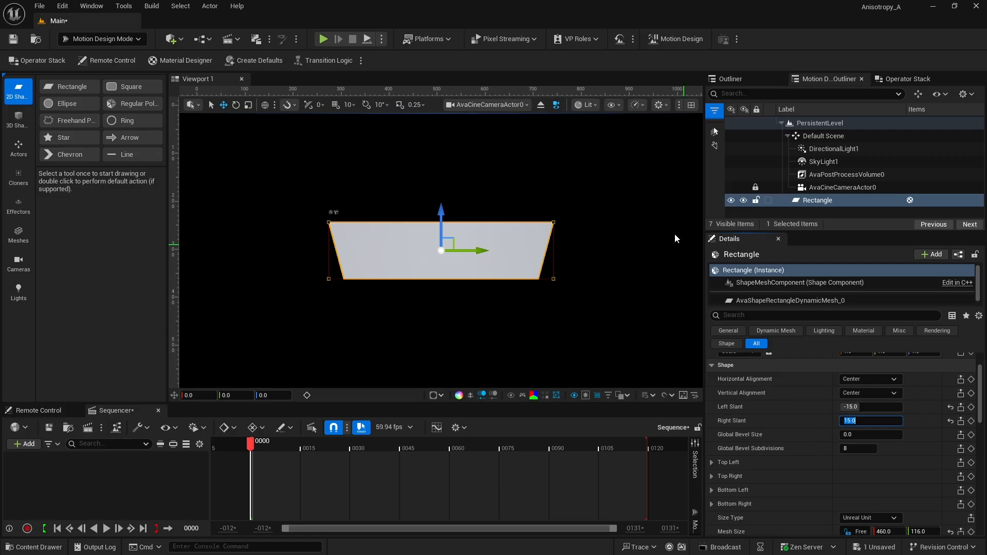
- Stop piloting the cine camera and view the slanted rectangle from an angle in the free perspective view
click(540, 105)
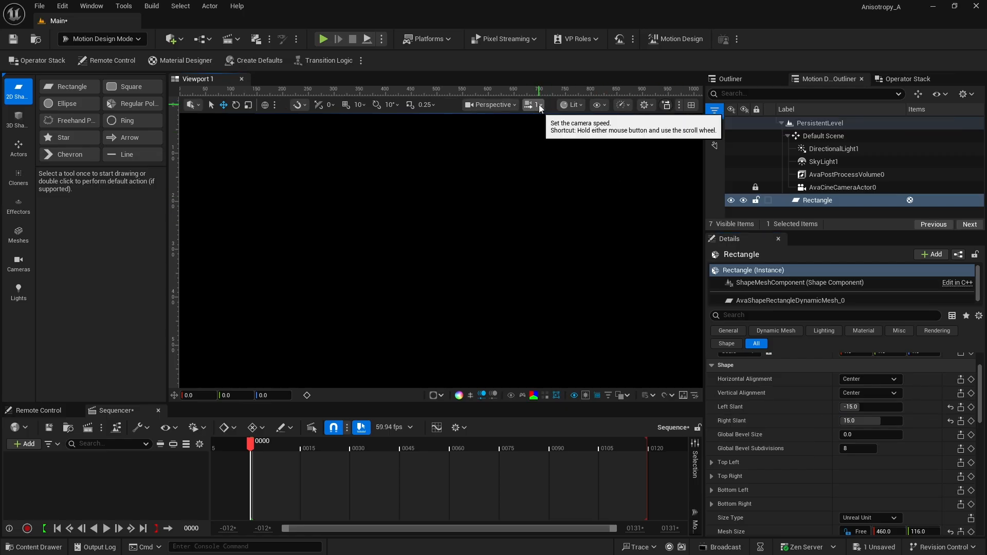
key(f)
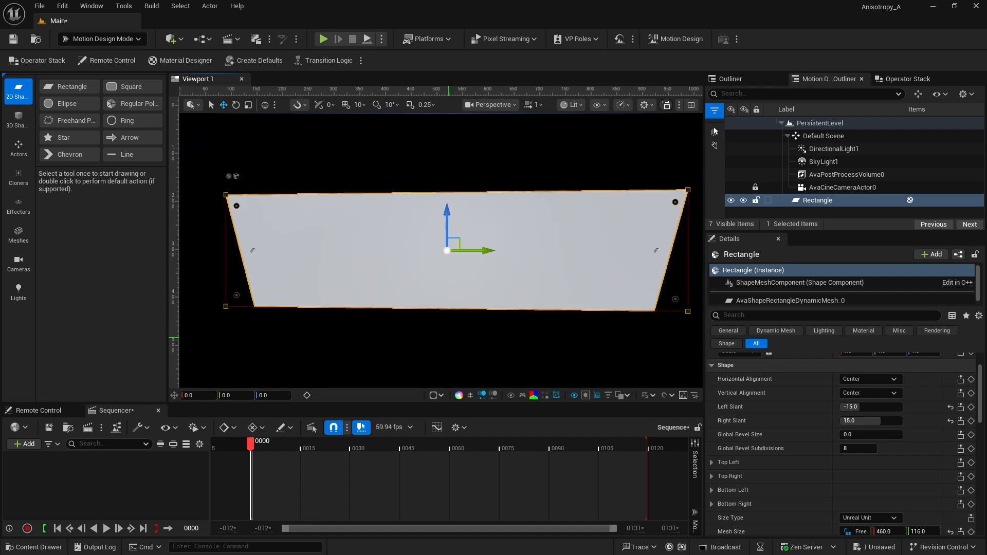
right_drag(437, 304, 484, 305)
middle_drag(483, 304, 313, 292)
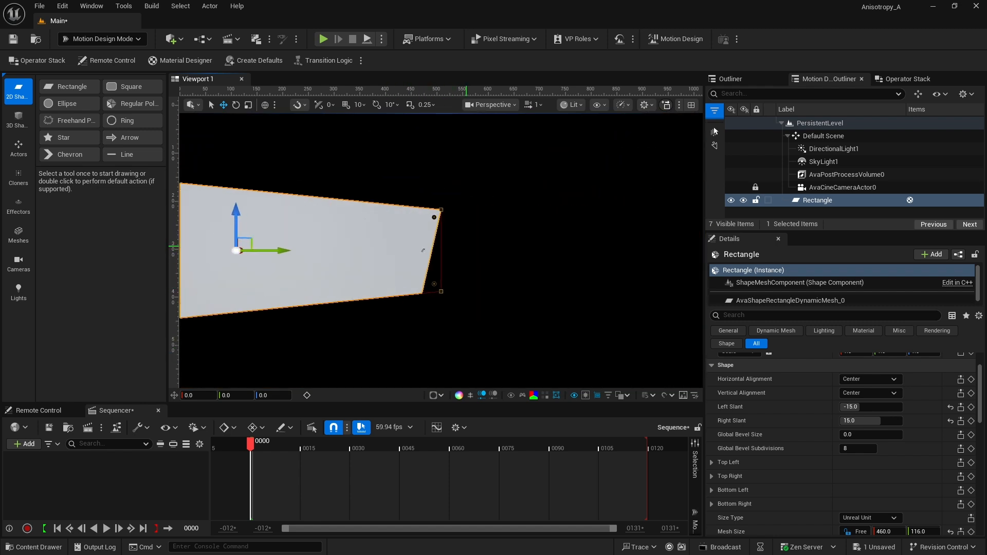
middle_drag(517, 287, 416, 302)
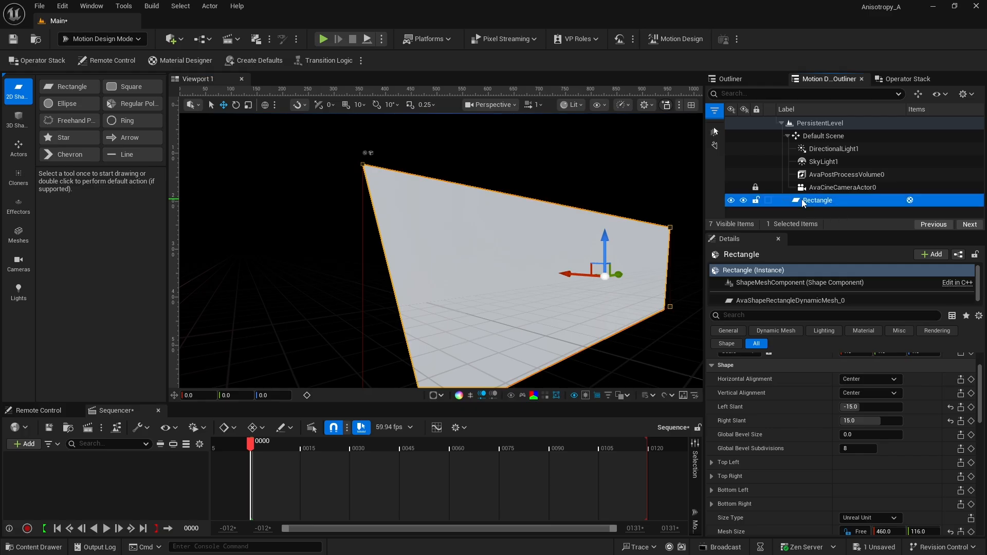
- Add an Extrude modifier to the slanted rectangle and set its extrude depth to 6 cm
click(902, 78)
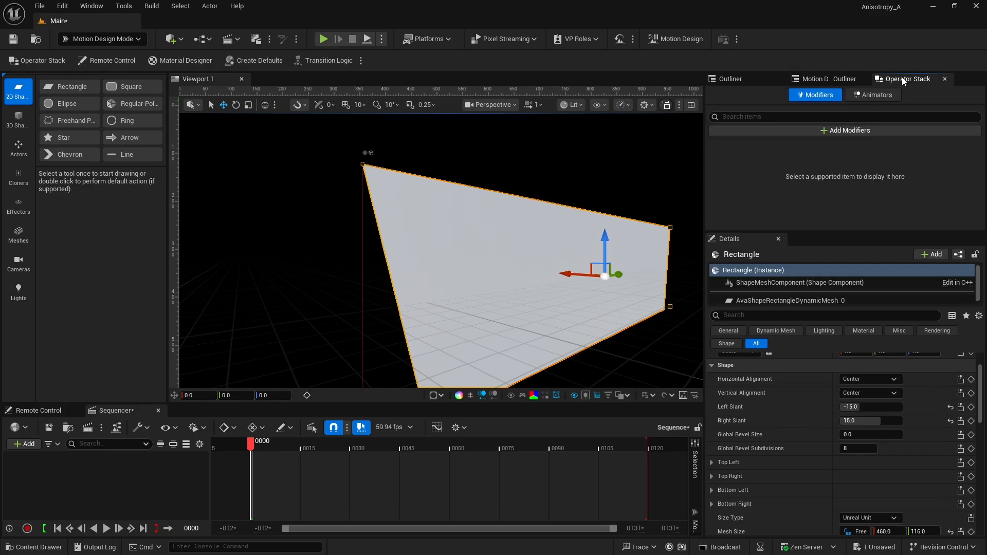
click(836, 131)
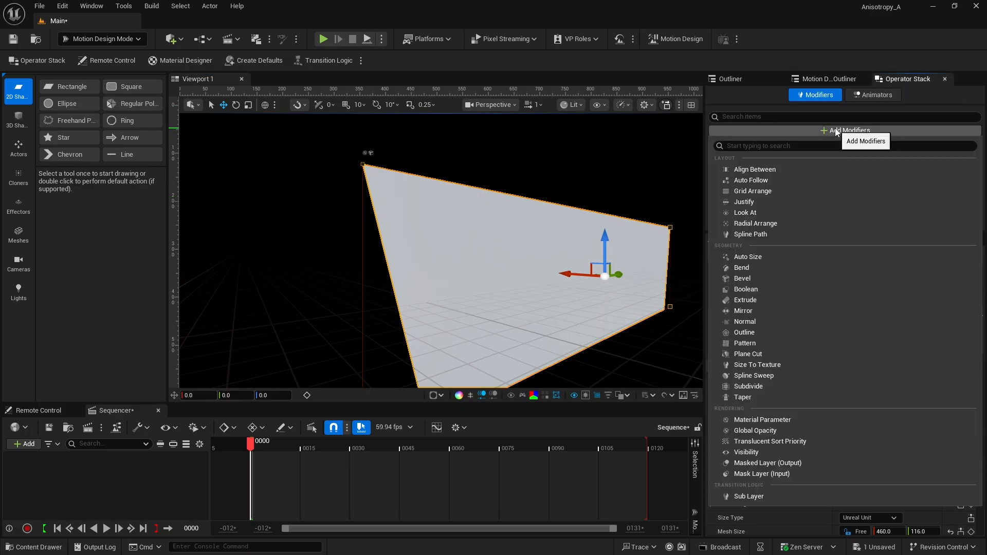
click(760, 300)
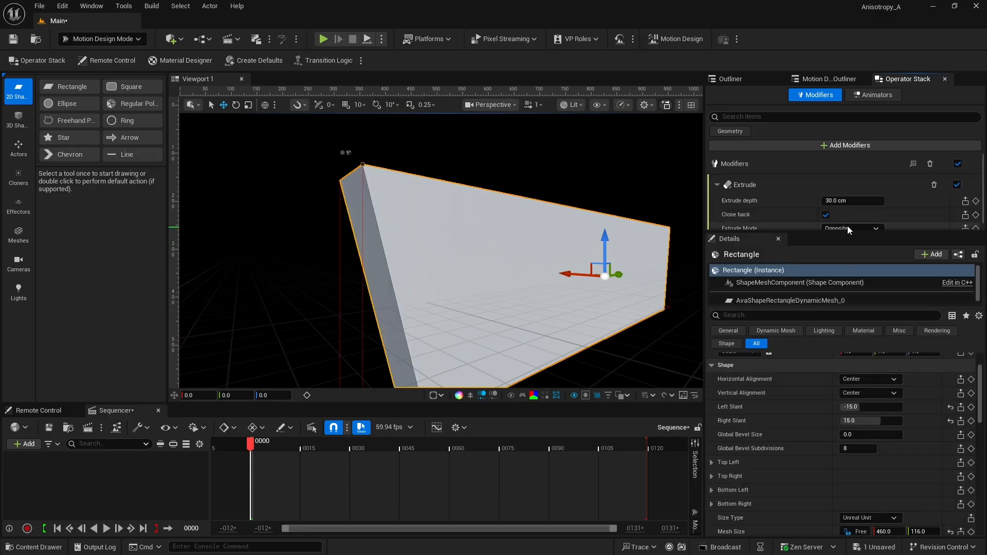
click(854, 200)
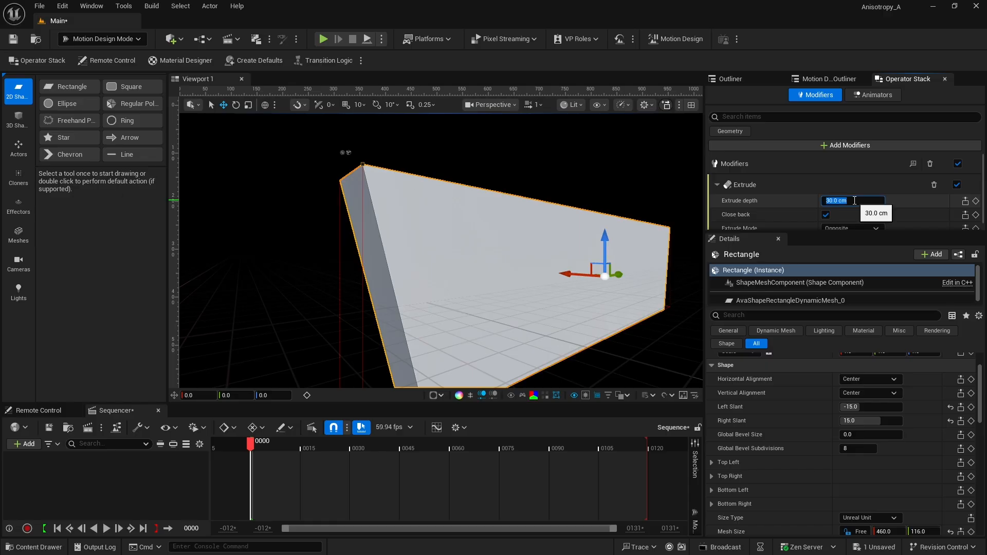
drag(855, 200, 817, 203)
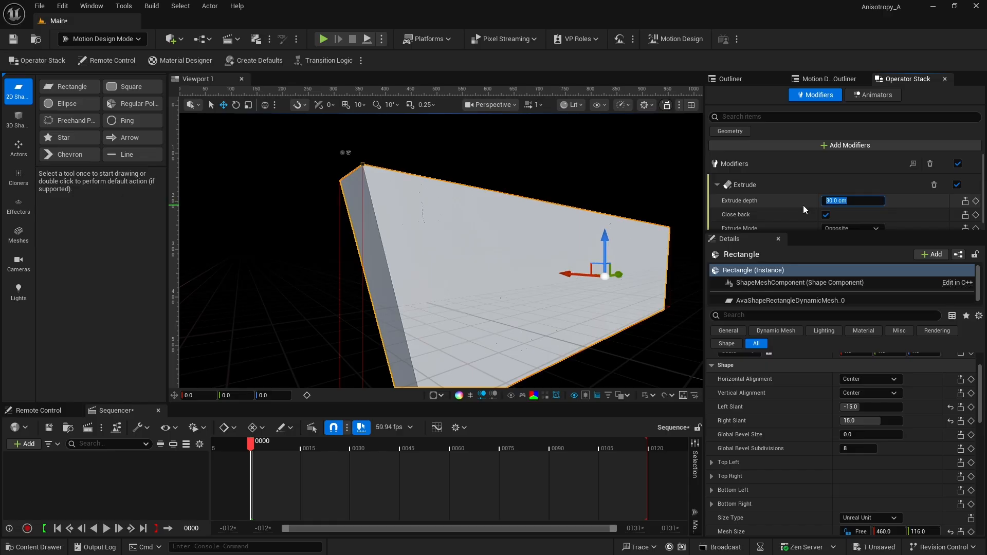
text(6)
key(Return)
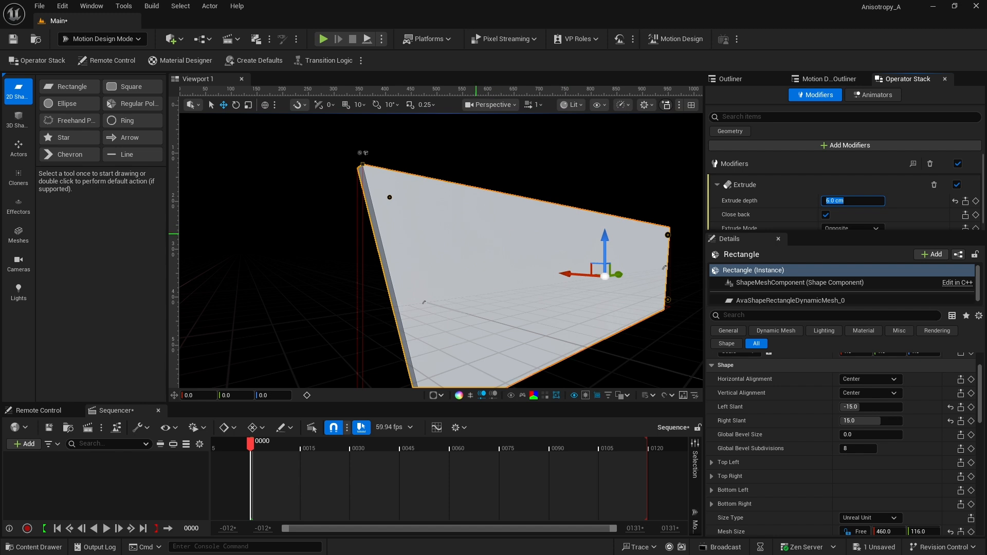
middle_drag(425, 238, 431, 270)
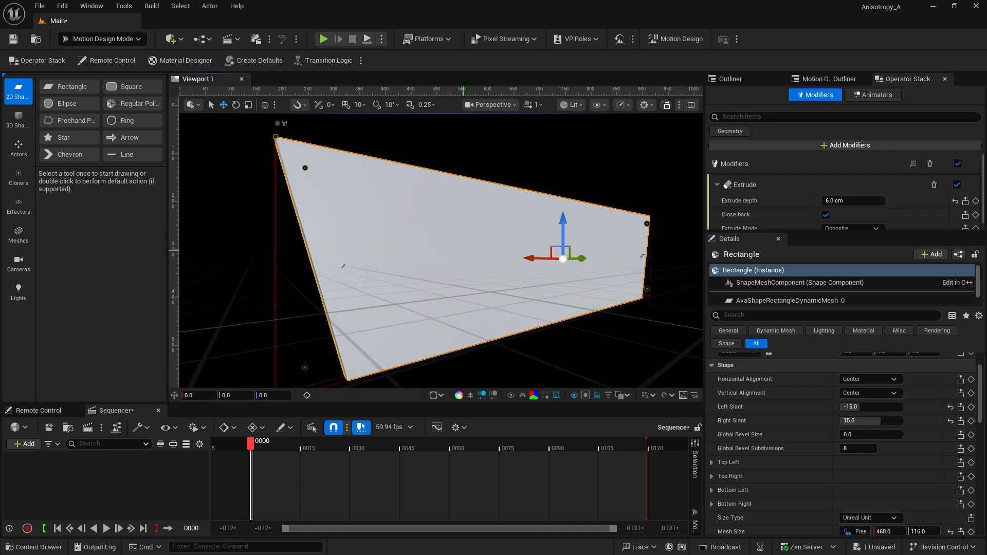
- Rename the rectangle actor to Background in the Motion Design Outliner
click(829, 78)
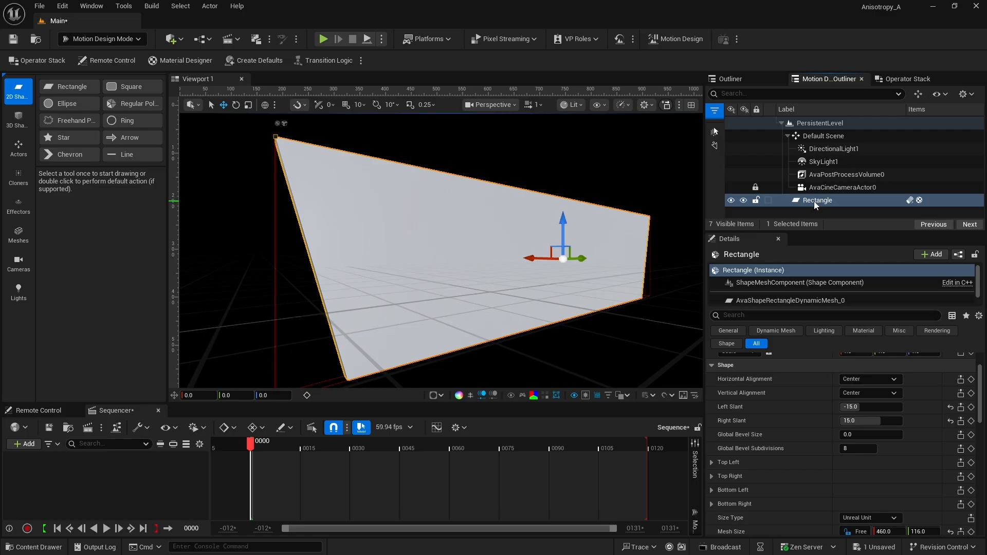
click(813, 202)
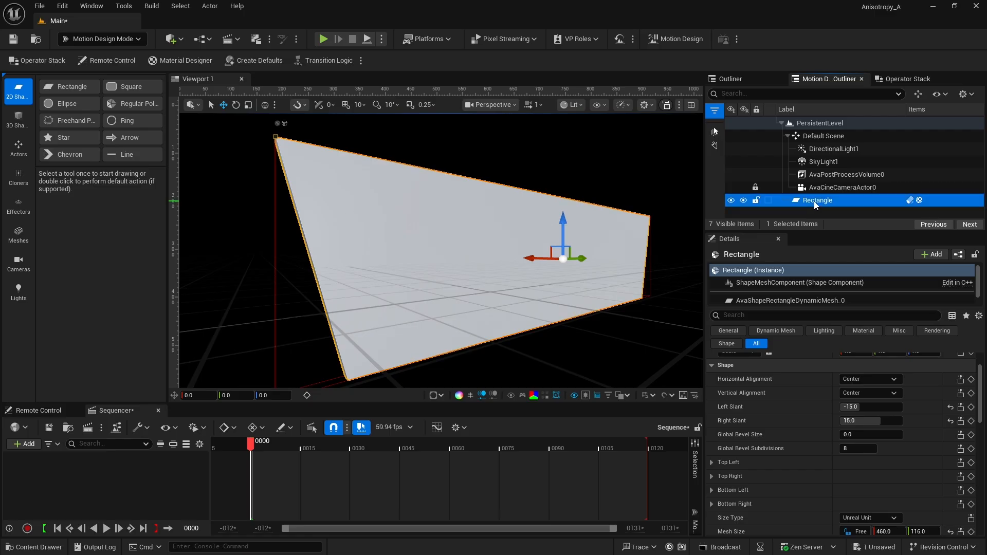
click(815, 202)
text(B)
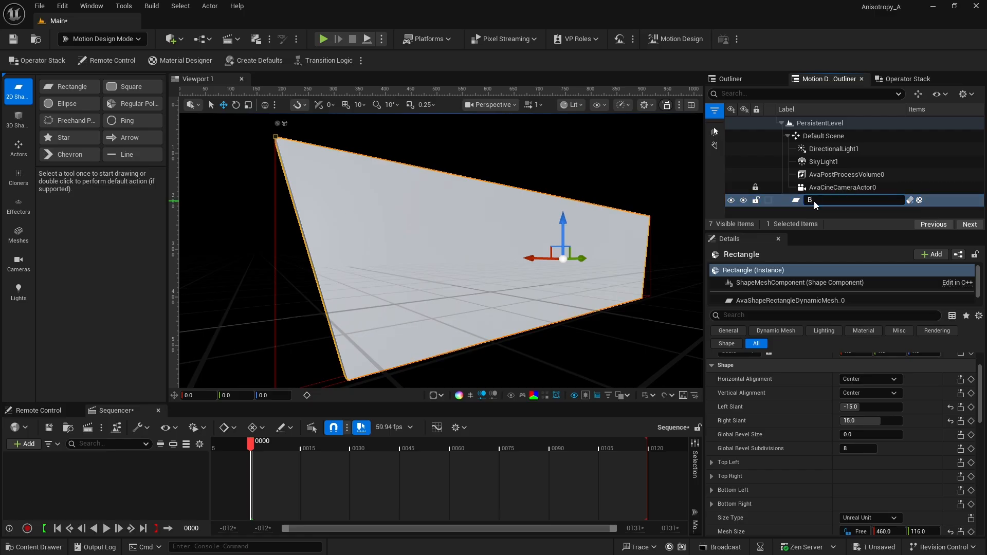
text(ackground)
key(Return)
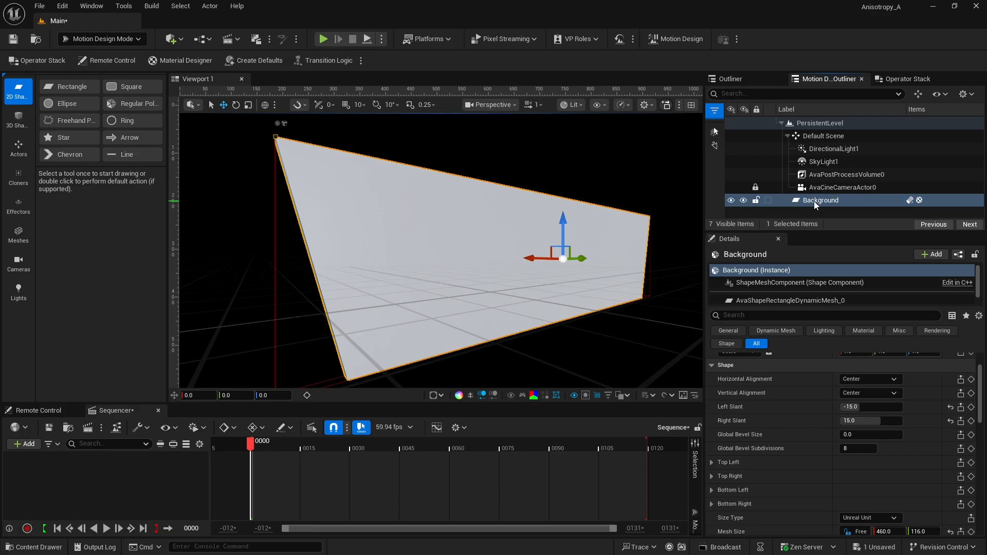
- Set Background's material type to Material Designer, create a new PBR material, and enlarge the Material Designer window
scroll(809, 435, down, 6)
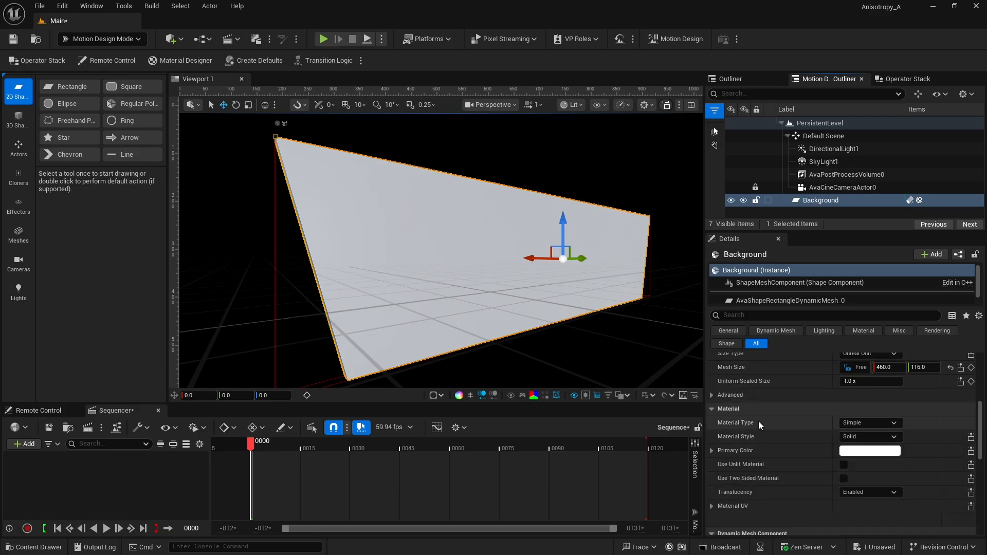
click(870, 422)
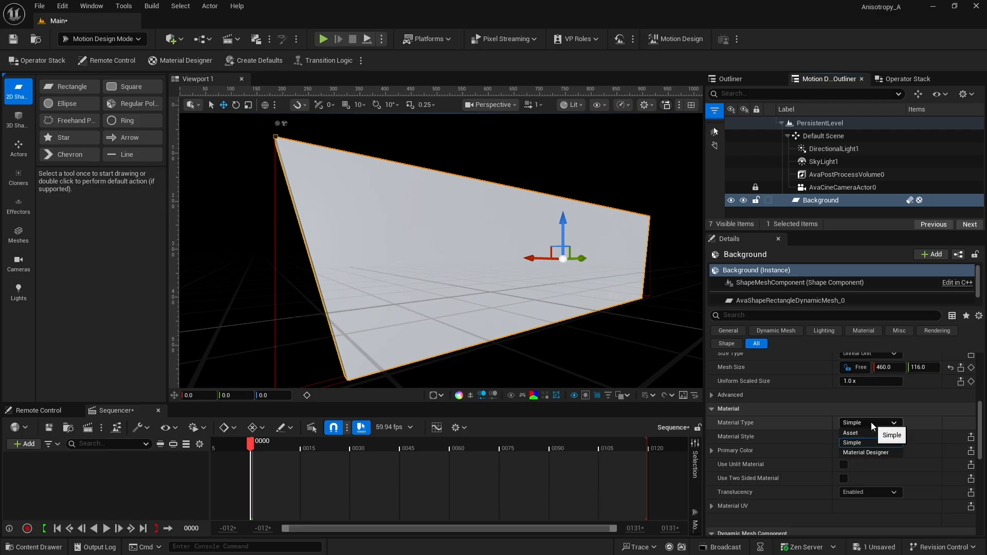
click(868, 452)
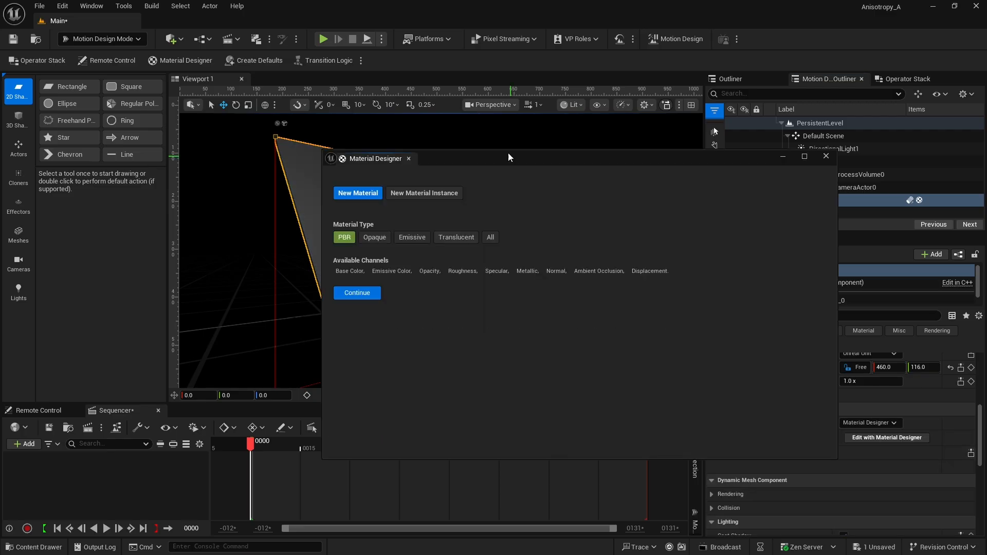
drag(528, 160, 428, 164)
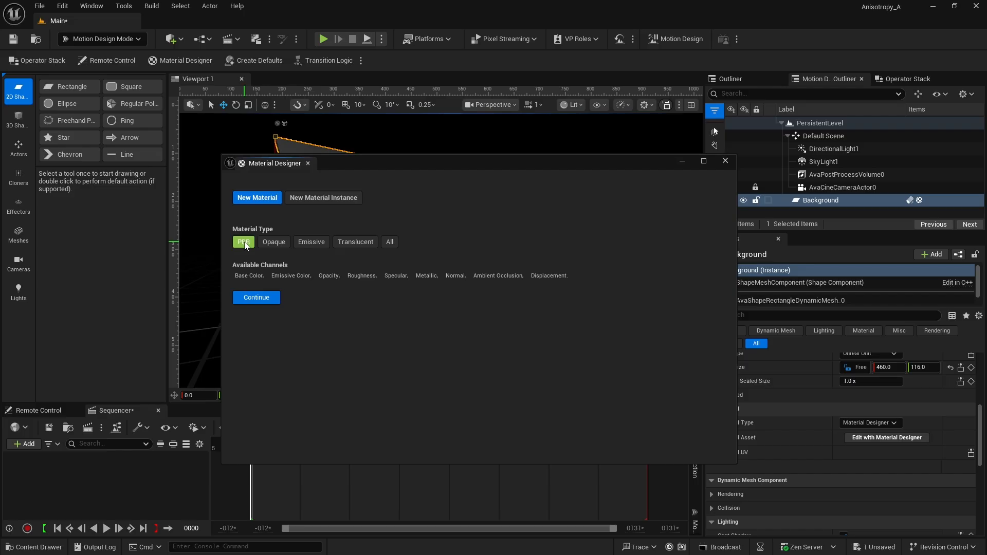
click(262, 299)
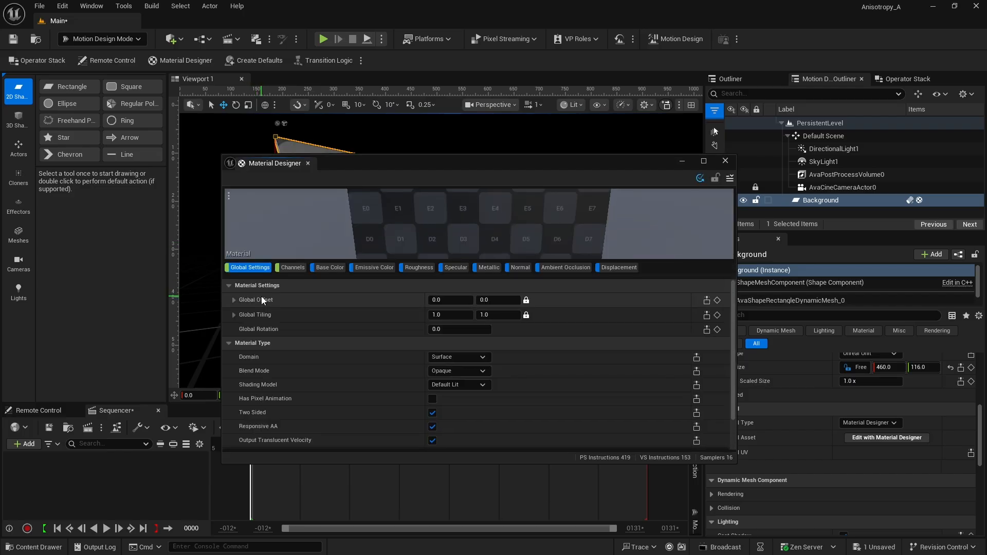
drag(440, 156, 441, 55)
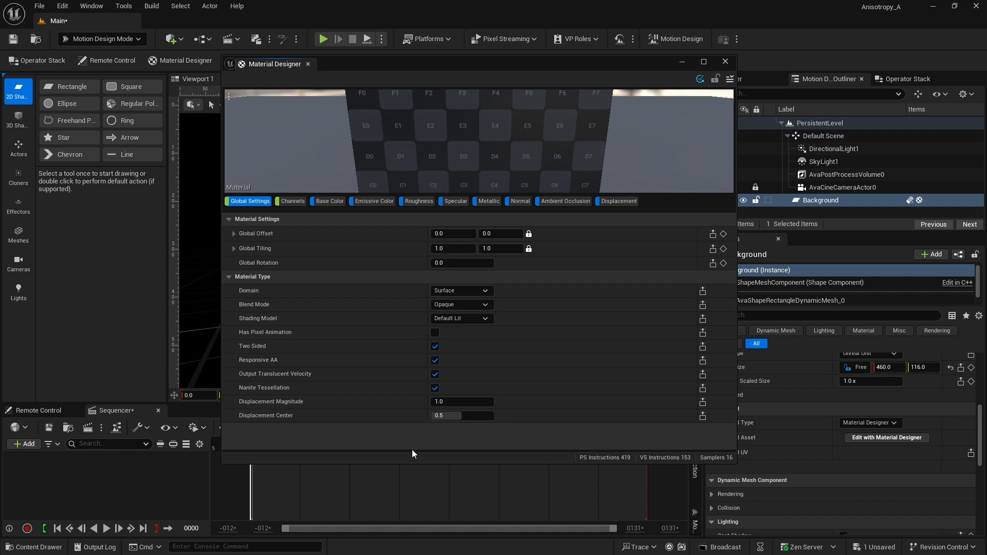
drag(413, 466, 360, 513)
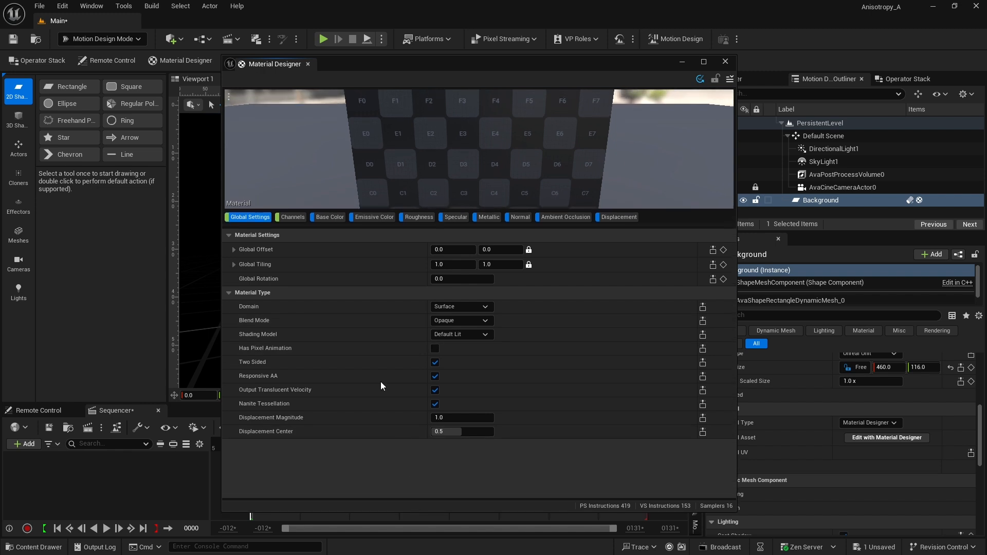
- Enable the inactive Anisotropy and Tangent channels of the material
click(291, 217)
scroll(356, 329, down, 8)
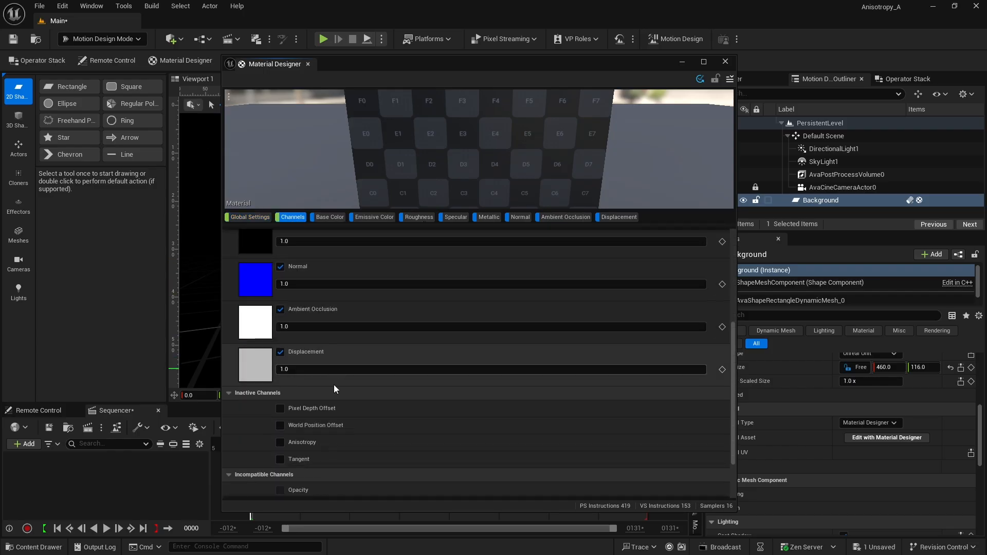
click(279, 442)
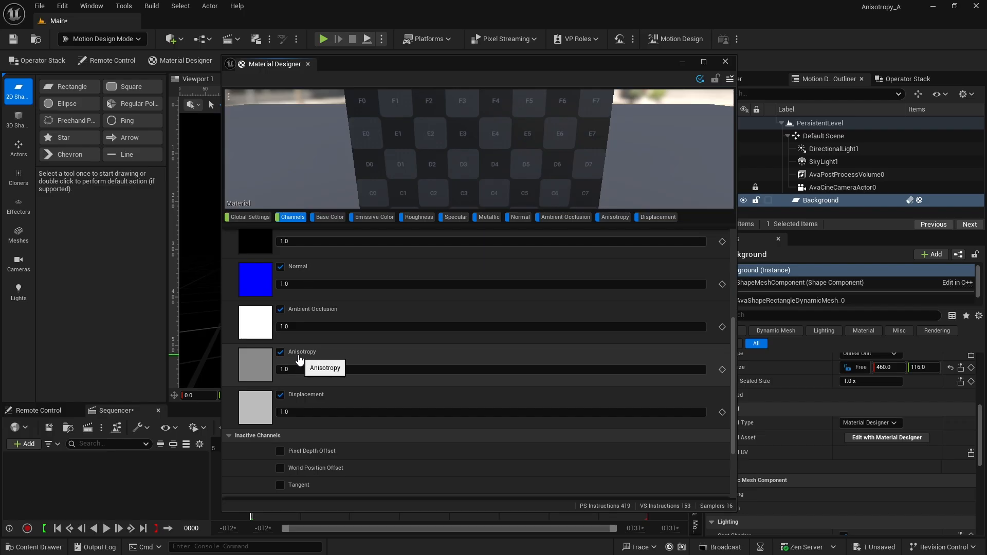
click(280, 484)
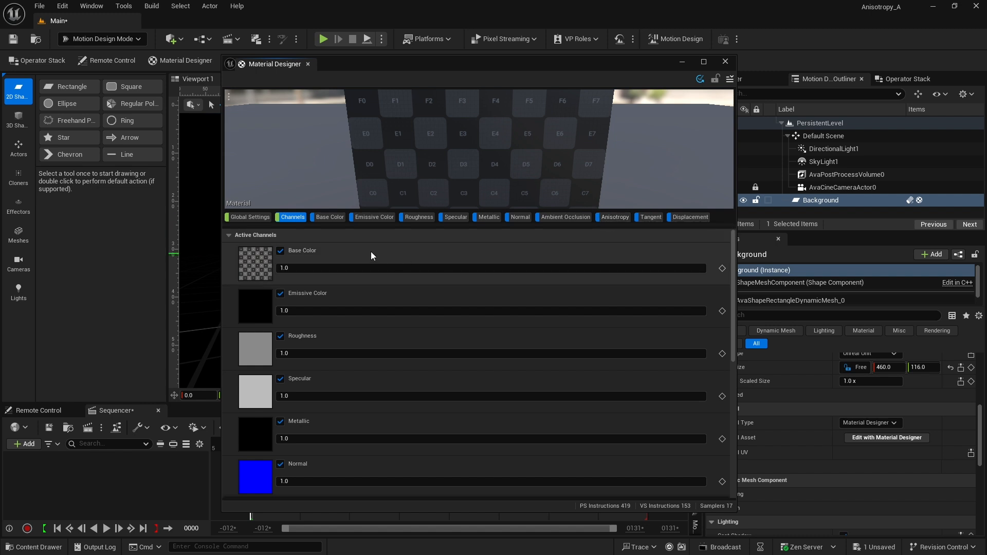
- Change the Base Color layer's source to Solid Color and give it a slightly darkened, fully saturated blue
click(331, 218)
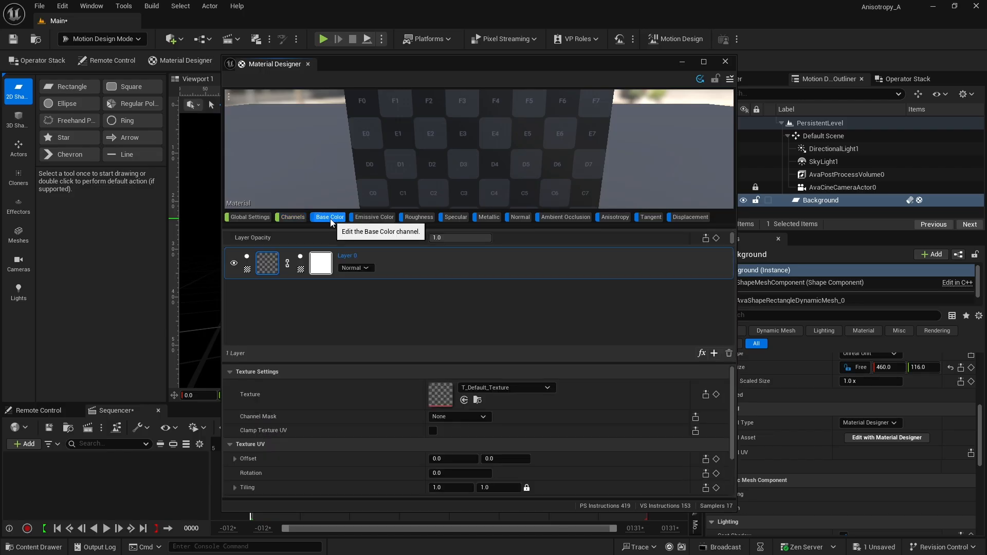
click(247, 271)
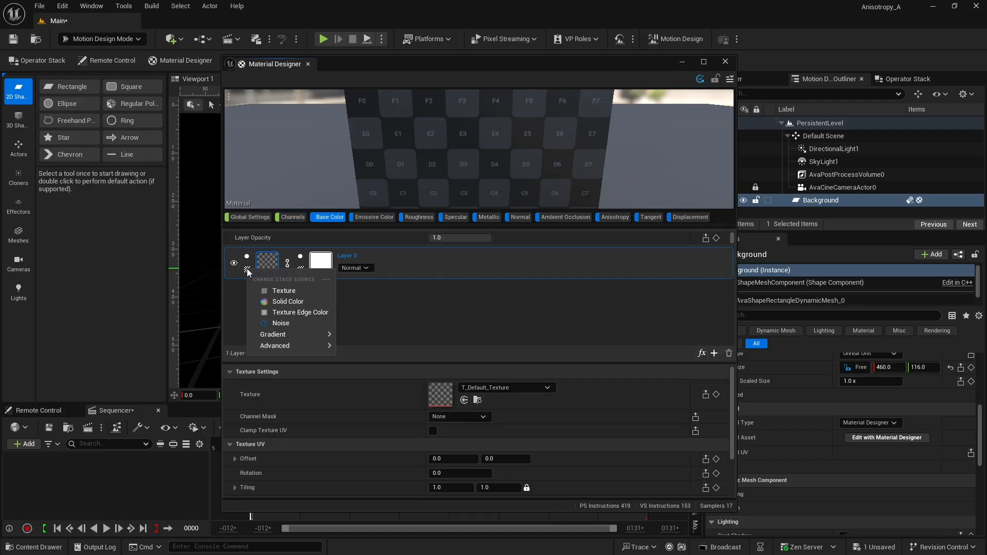
click(282, 302)
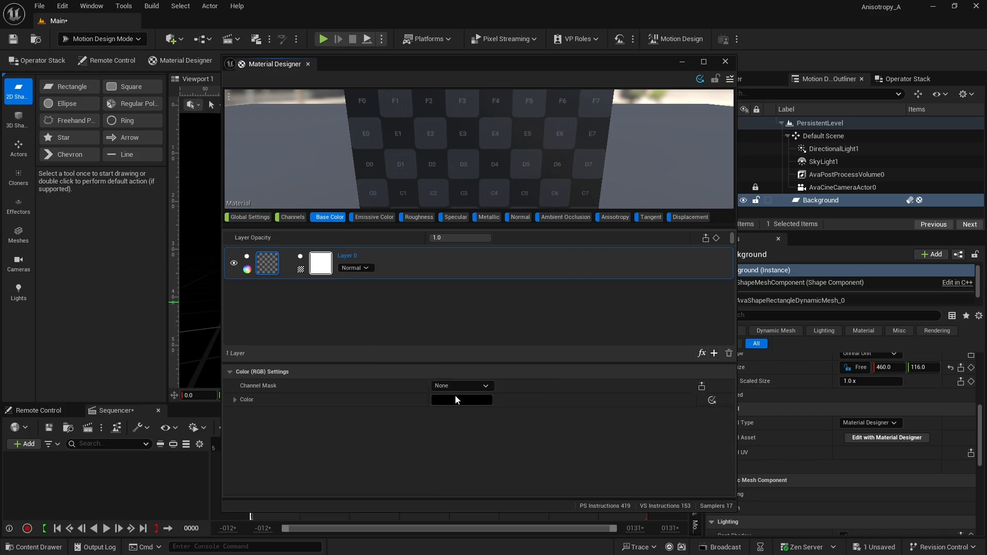
click(461, 400)
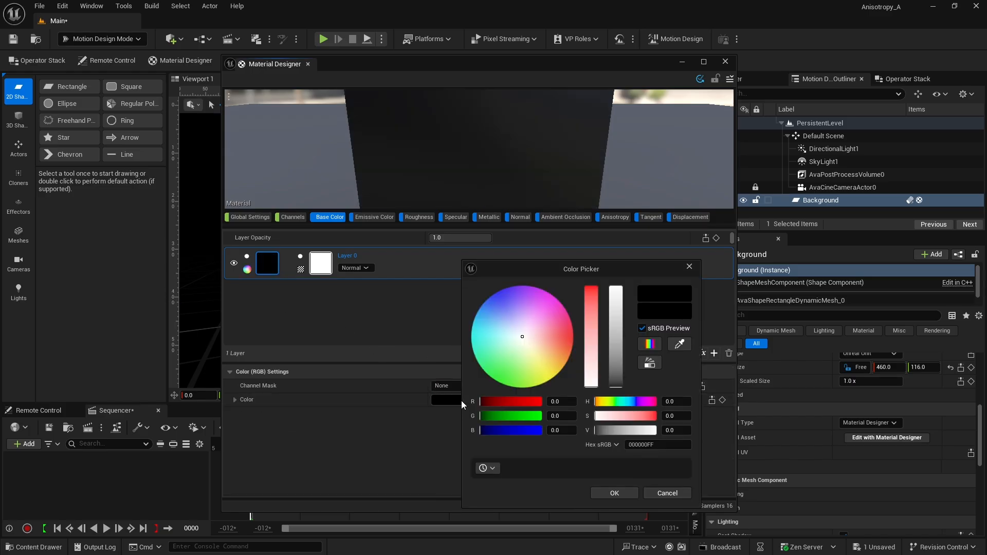
click(493, 294)
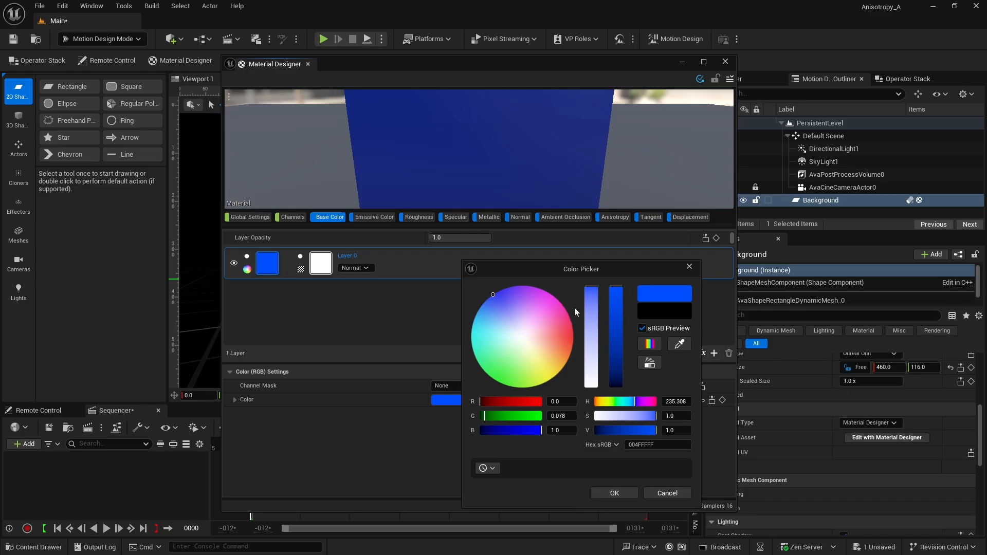
click(616, 324)
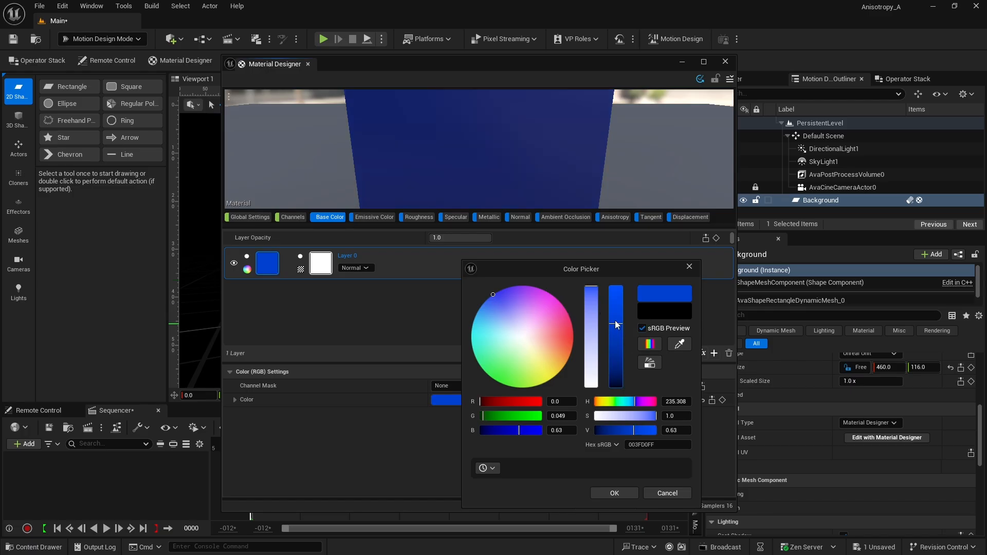
click(615, 314)
click(619, 493)
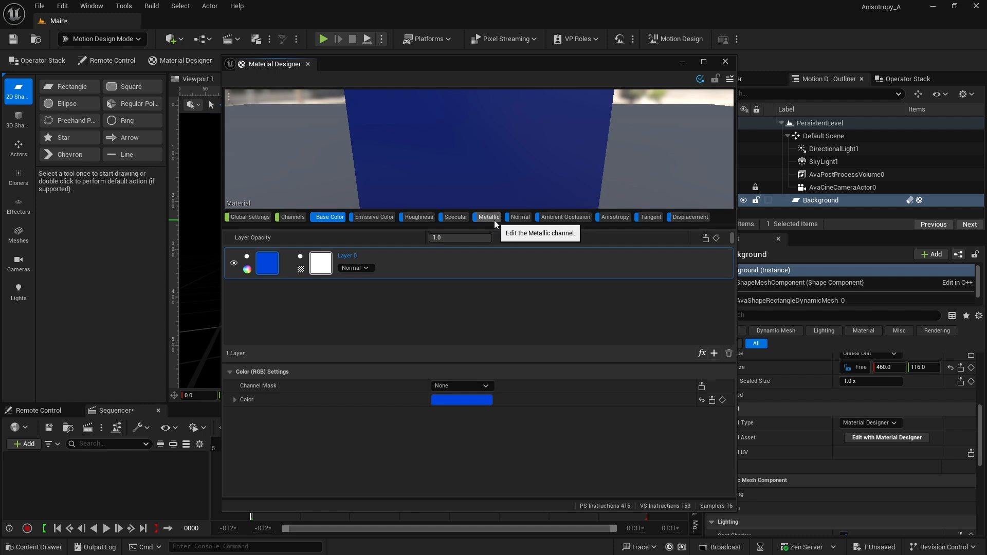
- Change the Roughness layer's source to Solid Color and set the color to pure white
click(421, 218)
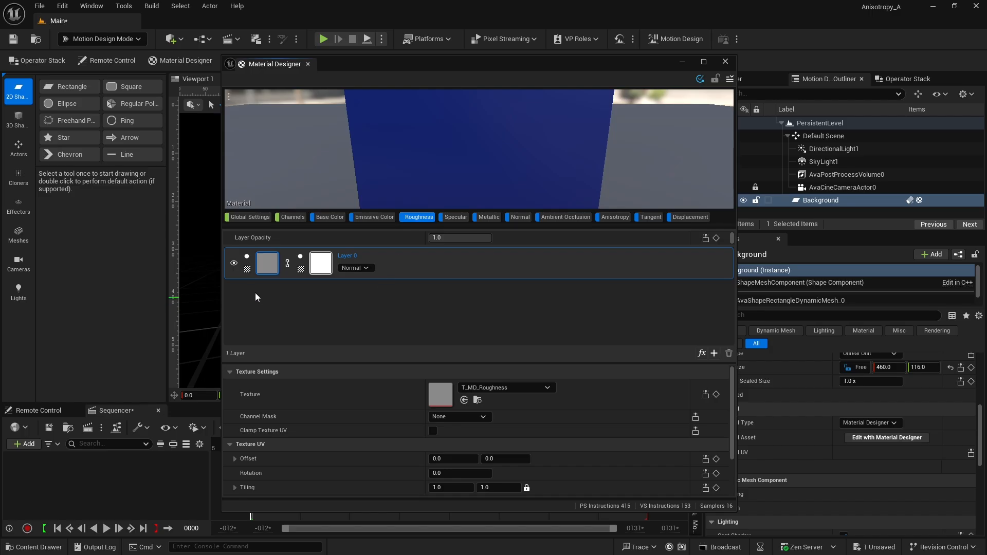
click(248, 270)
click(289, 304)
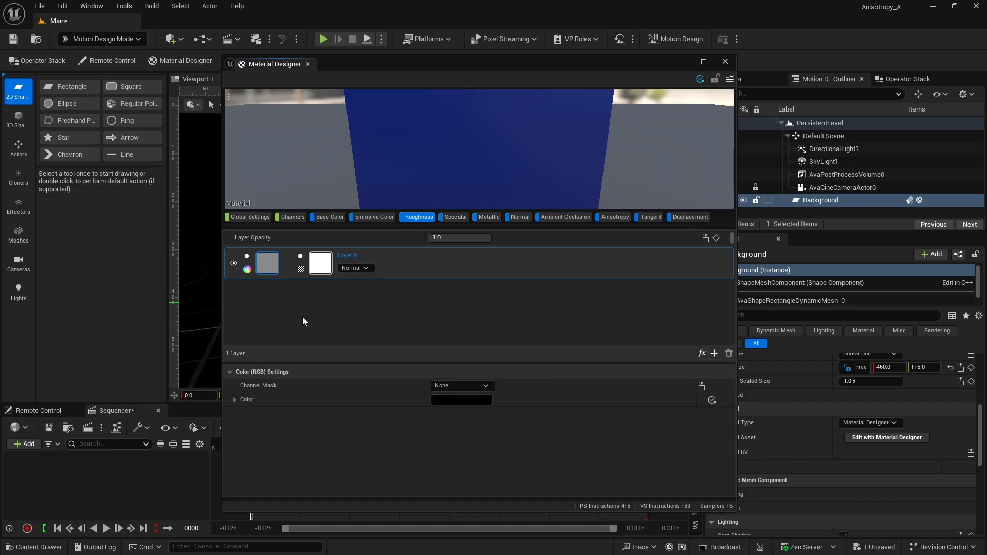
click(458, 400)
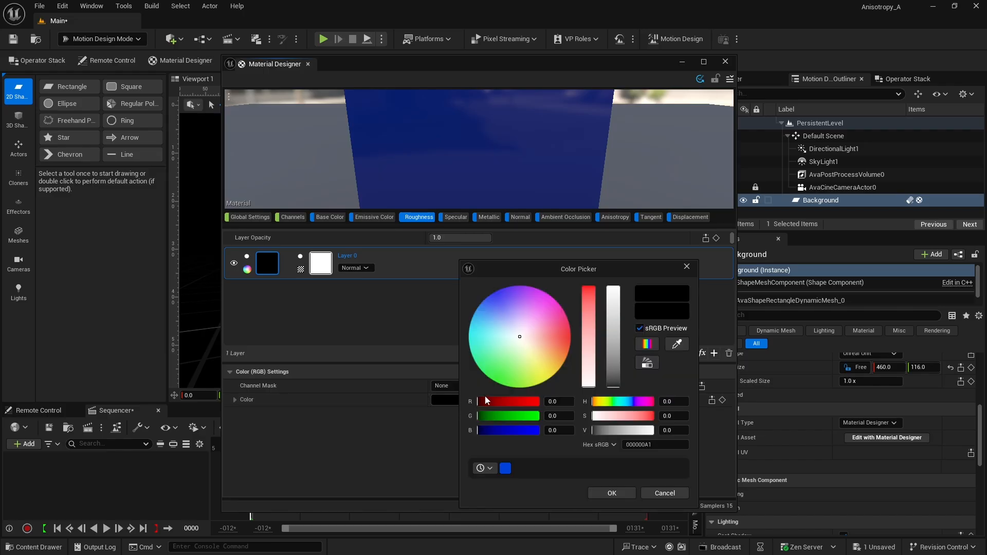
drag(613, 319, 613, 274)
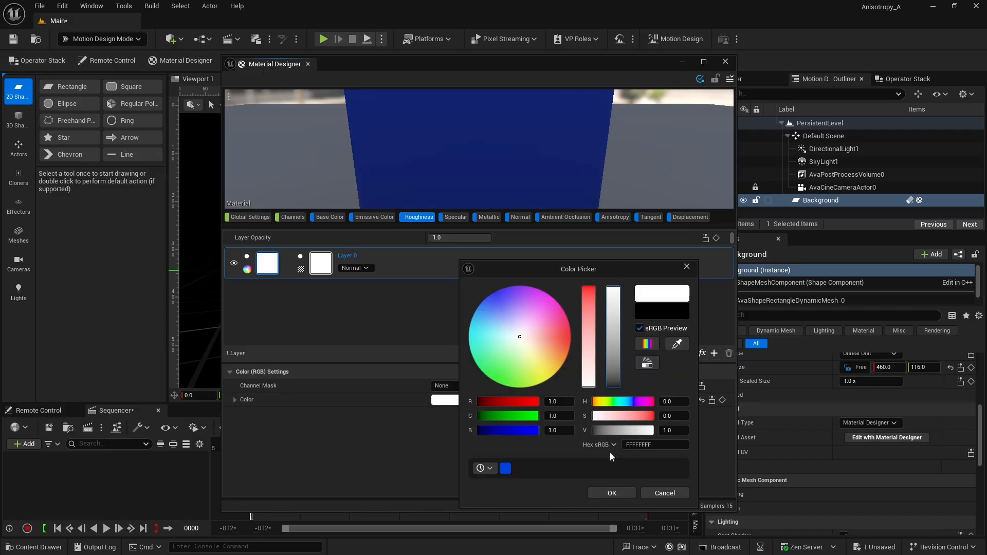
click(613, 494)
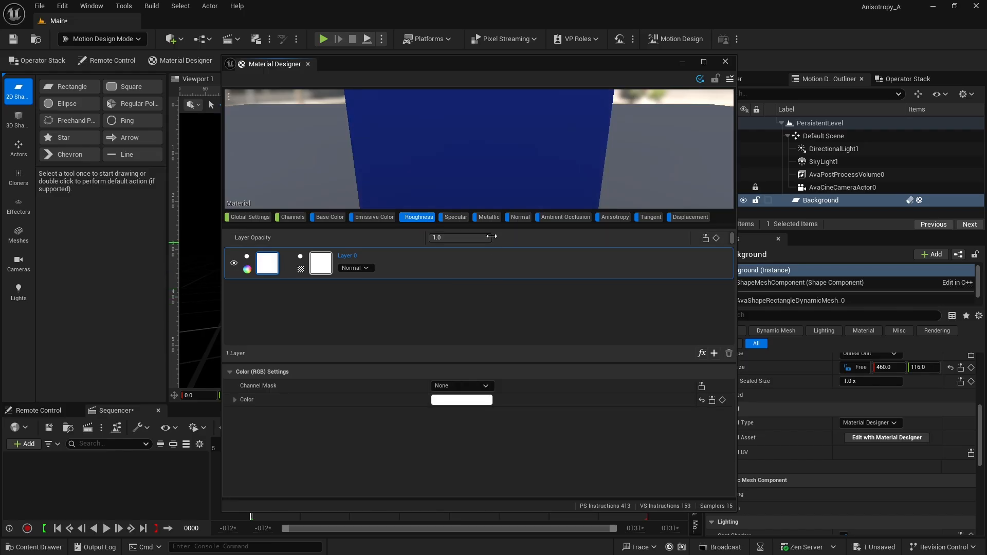
- Change the Metallic layer's source to Solid Color and set the color to pure white
click(486, 218)
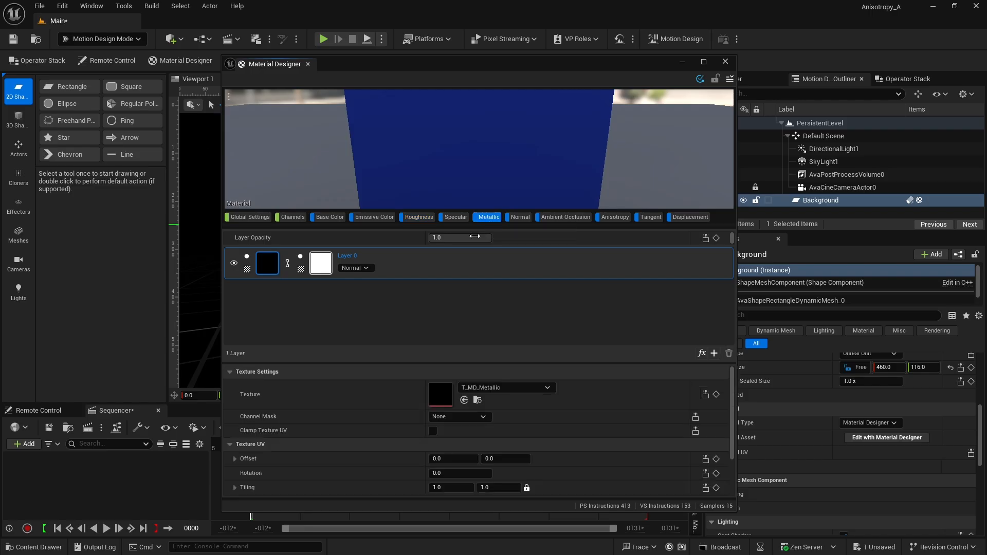
click(247, 270)
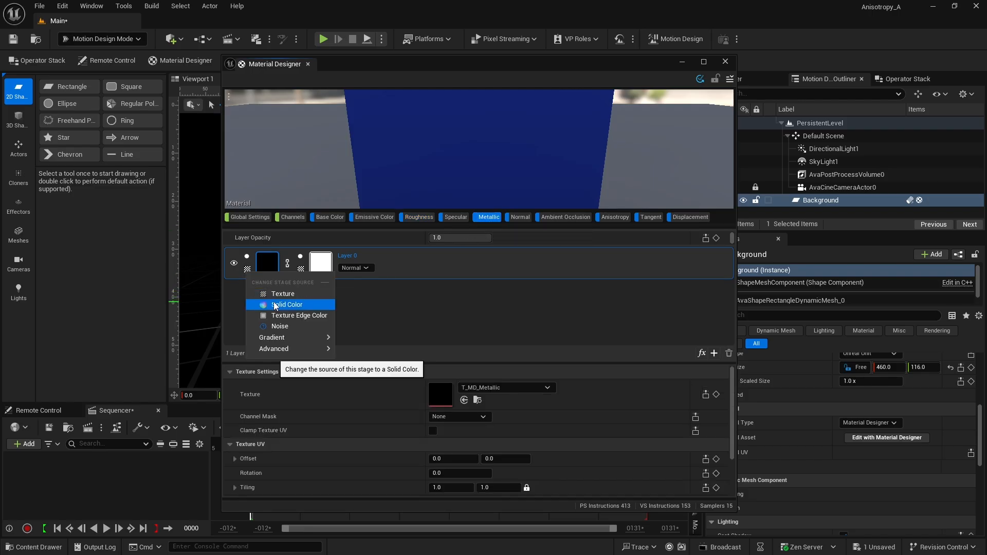
click(275, 306)
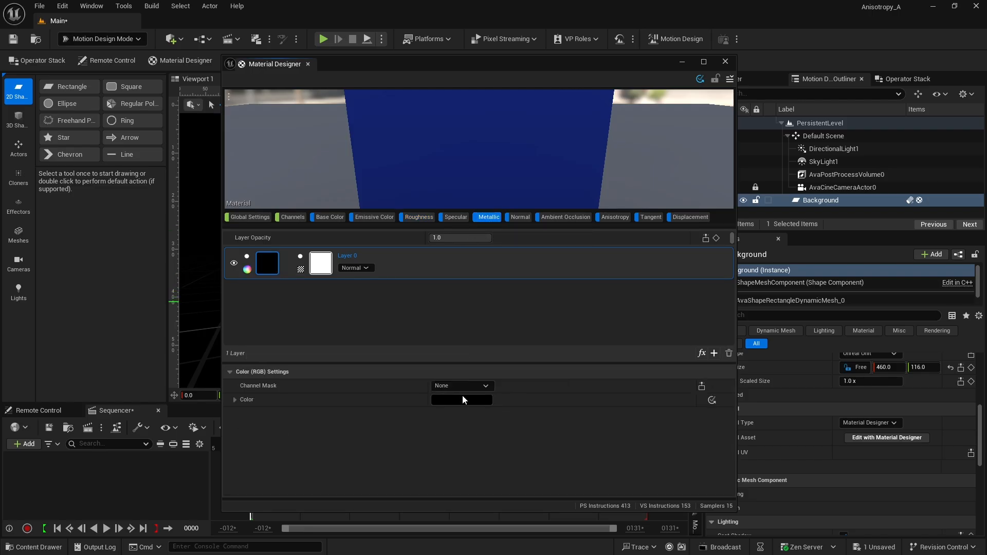
click(461, 400)
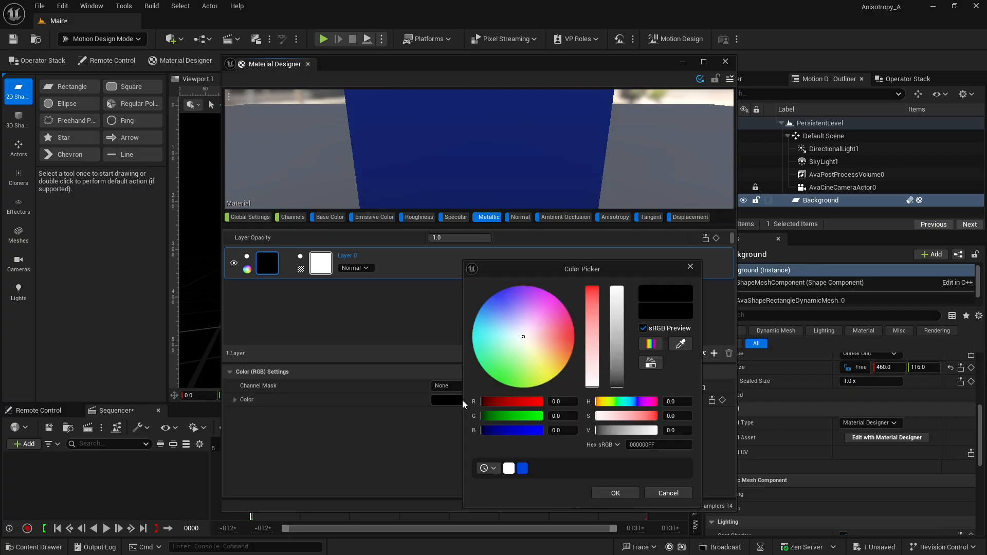
click(508, 468)
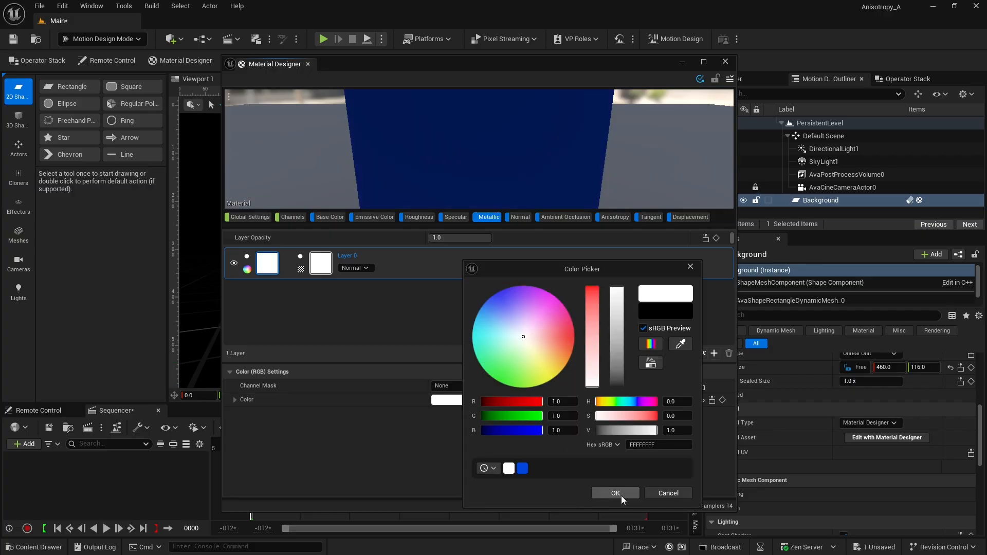
click(621, 494)
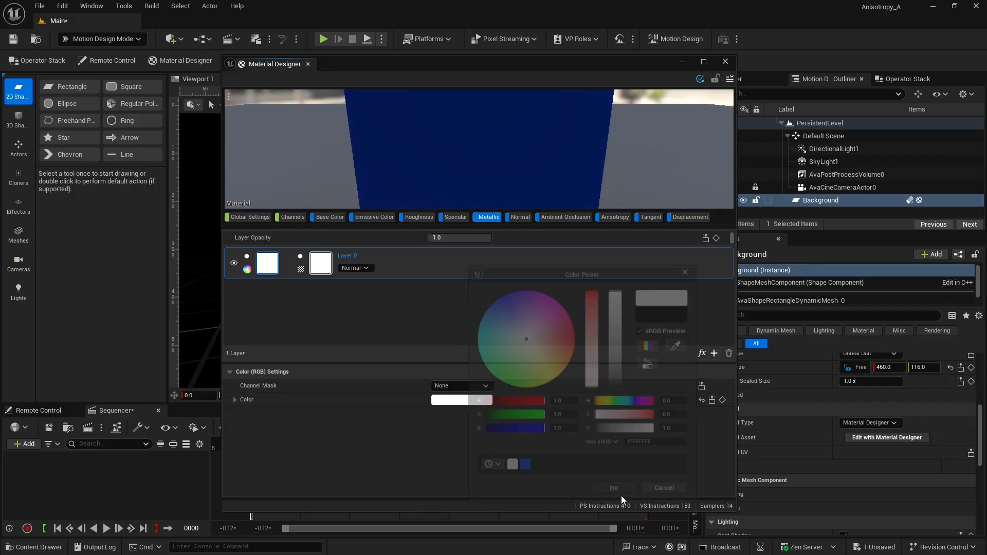
- Set the Anisotropy layer's solid color to pure white
click(616, 218)
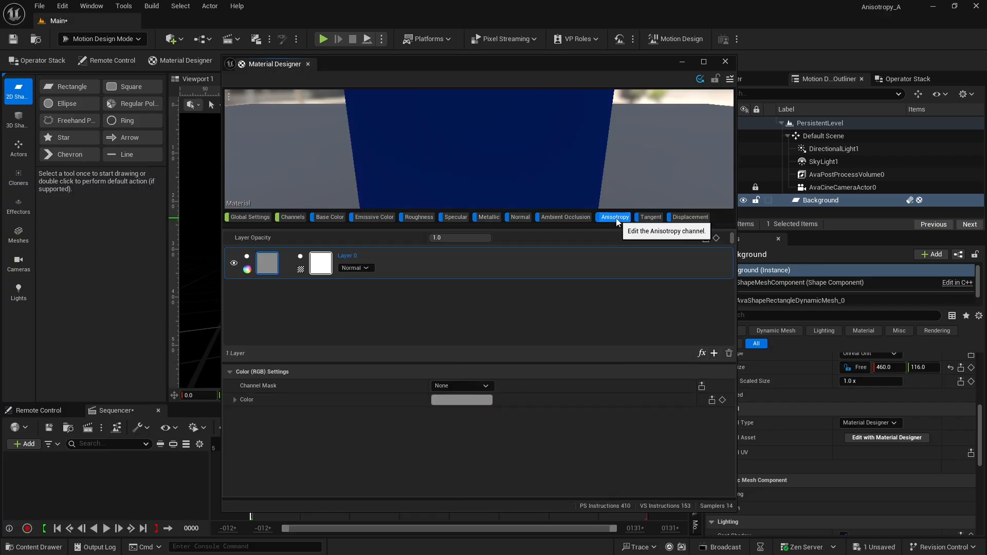
click(456, 400)
drag(612, 279, 613, 267)
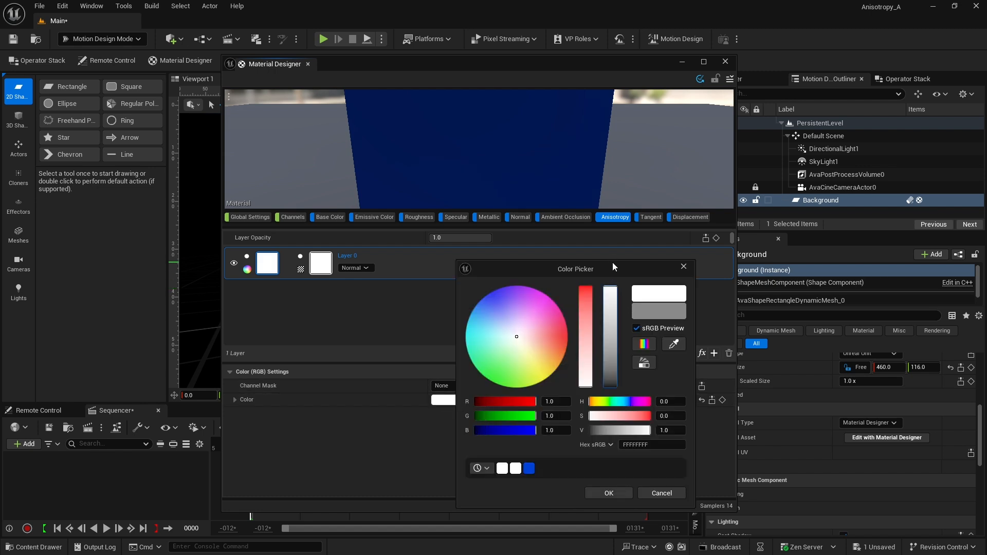
click(609, 492)
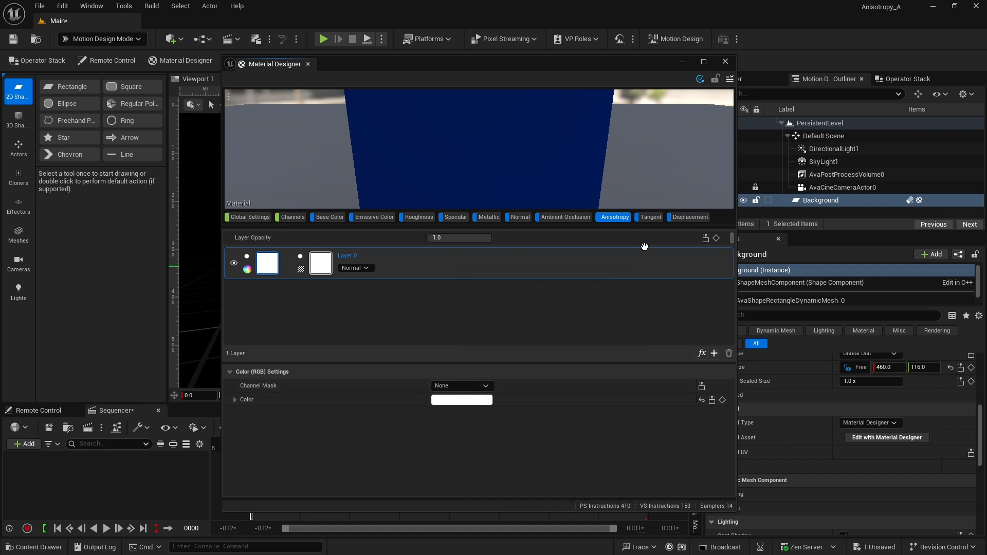
- Add the 4 Color Gradient generator effect to the Tangent channel's layer
click(649, 217)
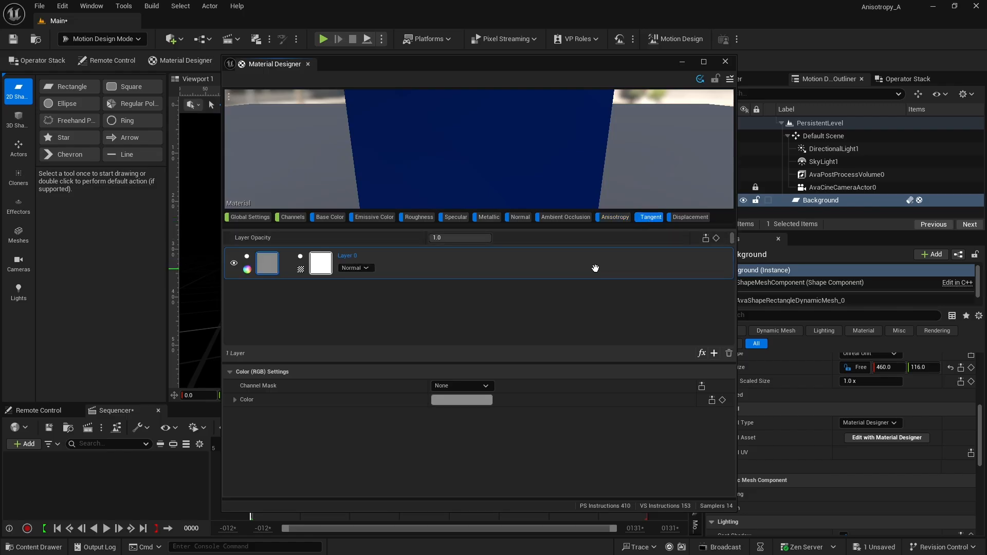
click(702, 354)
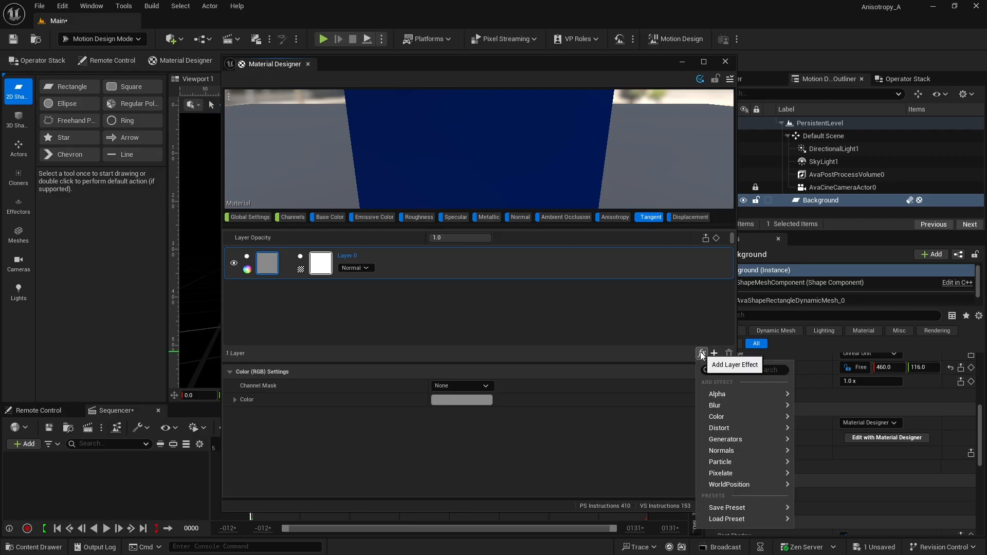
mouse_move(723, 442)
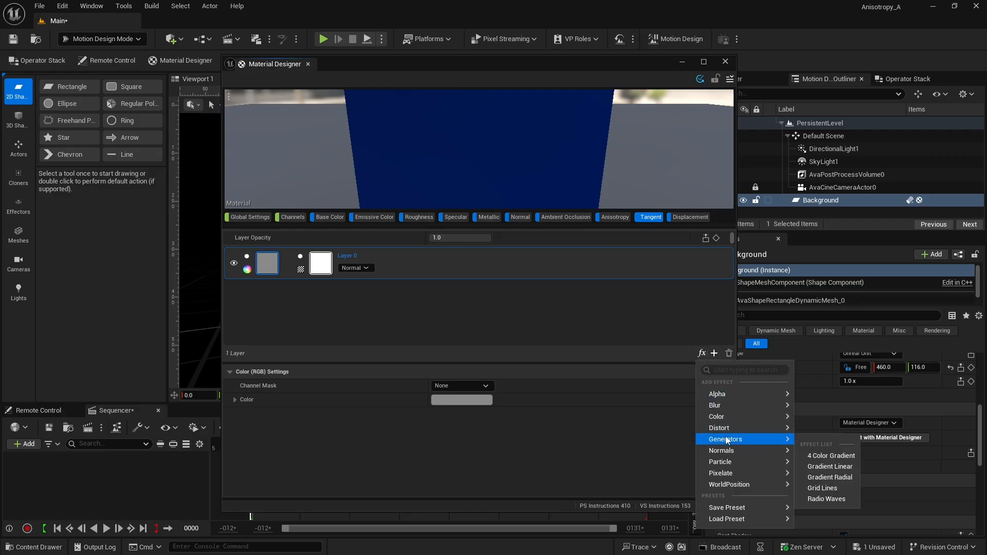
click(825, 456)
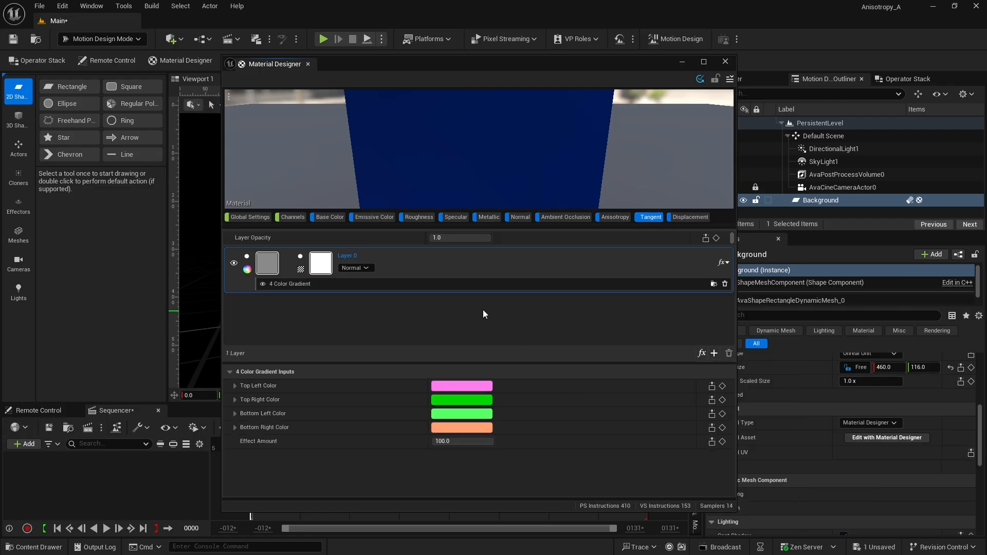
- Set the Roughness channel's strength to 0.1 and inspect the reflections on the previewed material
click(292, 218)
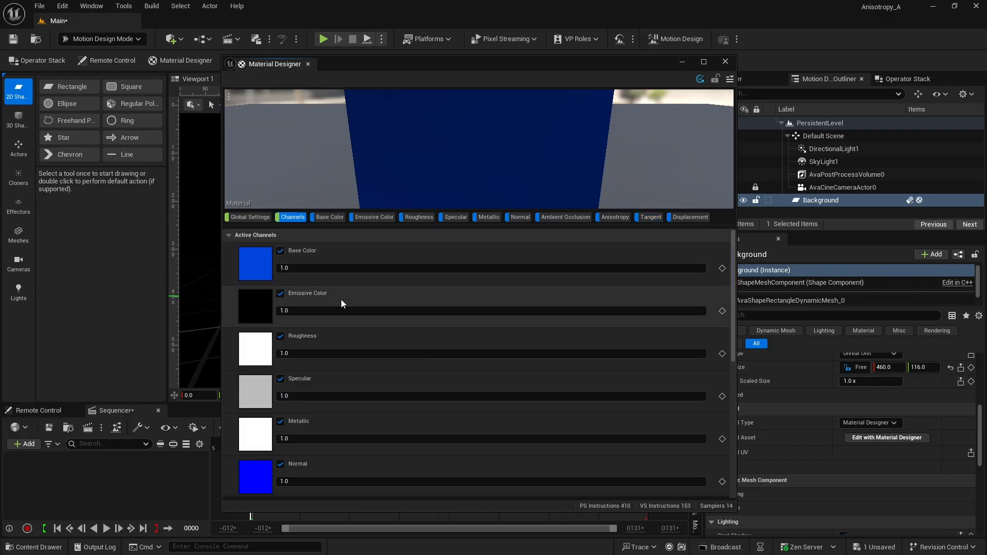
click(308, 354)
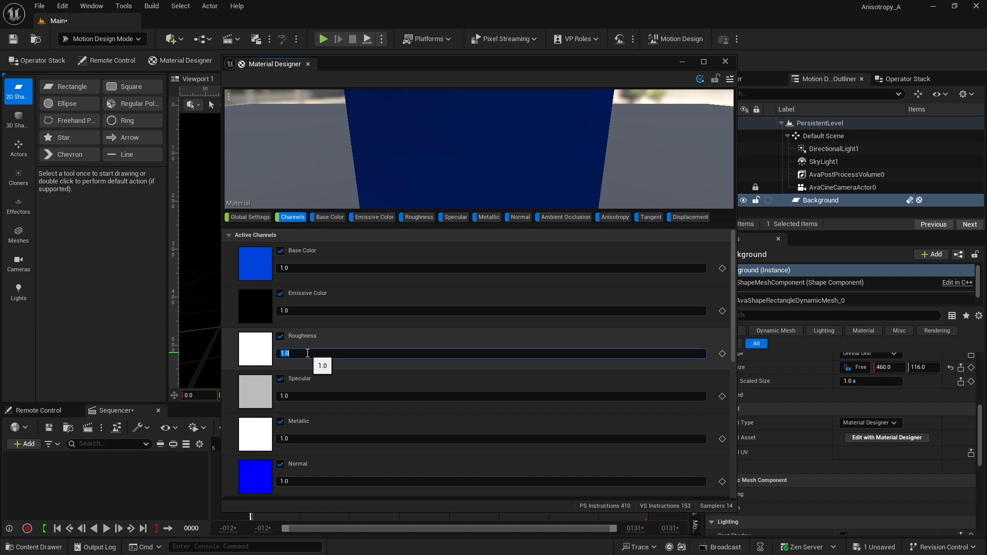
key(BackSpace)
key(Return)
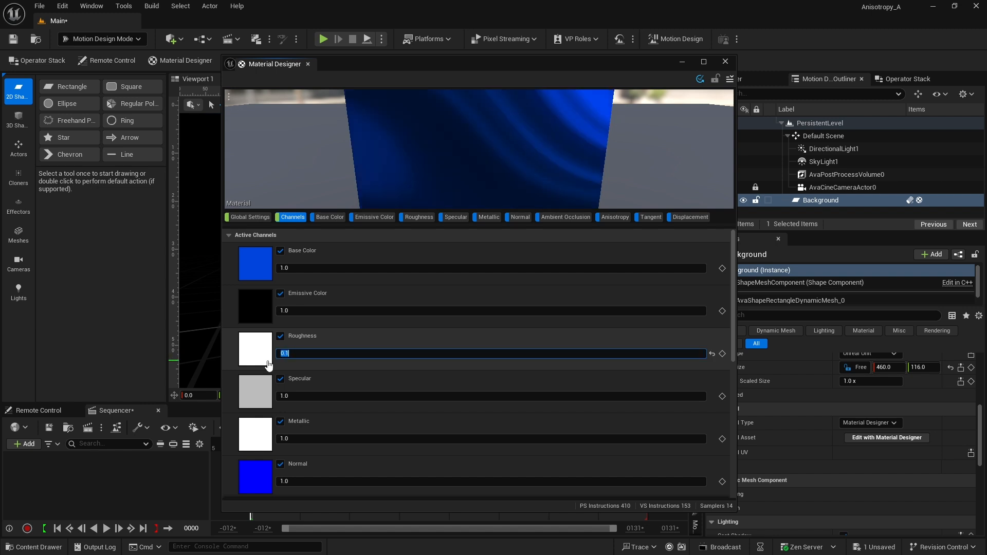
drag(499, 138, 518, 104)
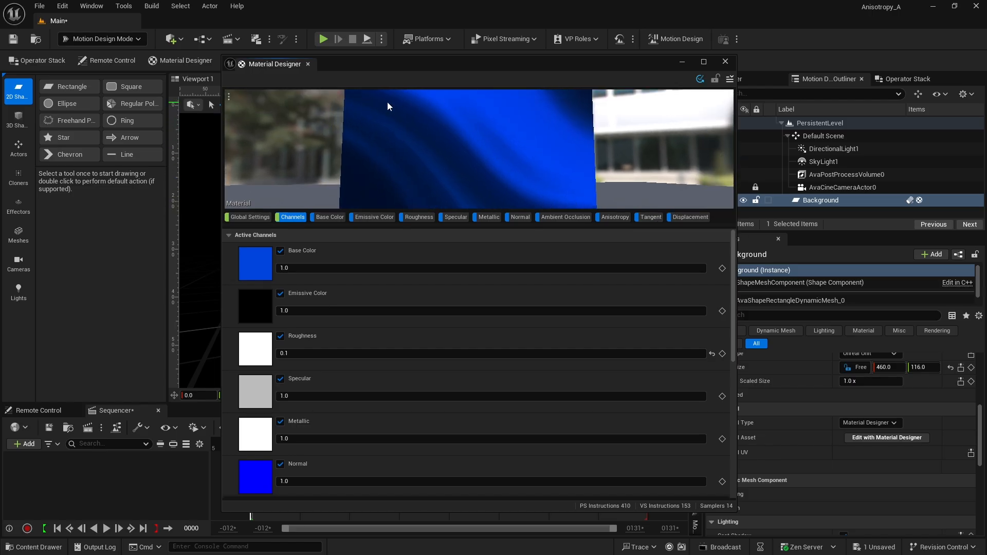
- Set the Tangent channel's strength to 0 to compare the previewed material, and restore it to 1
scroll(329, 343, down, 3)
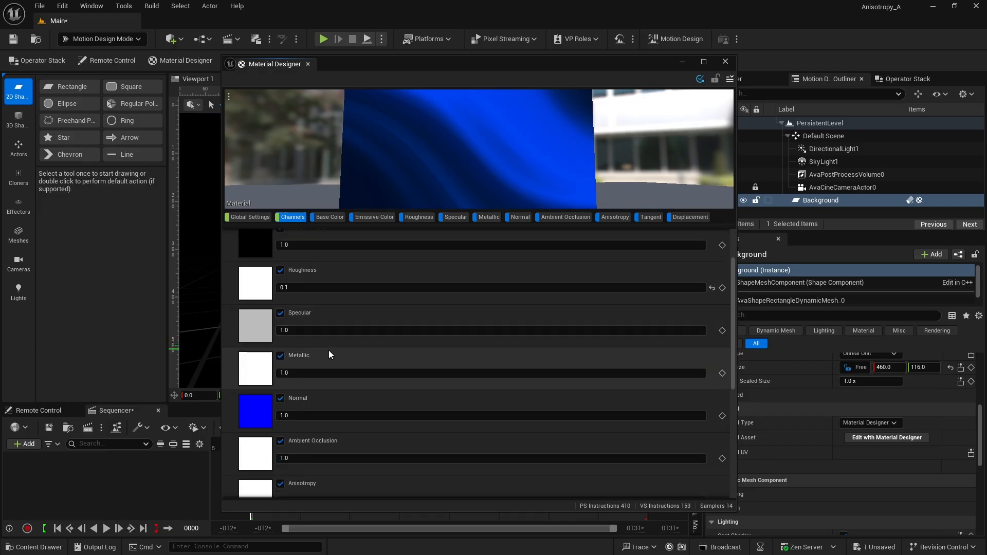
scroll(328, 350, down, 5)
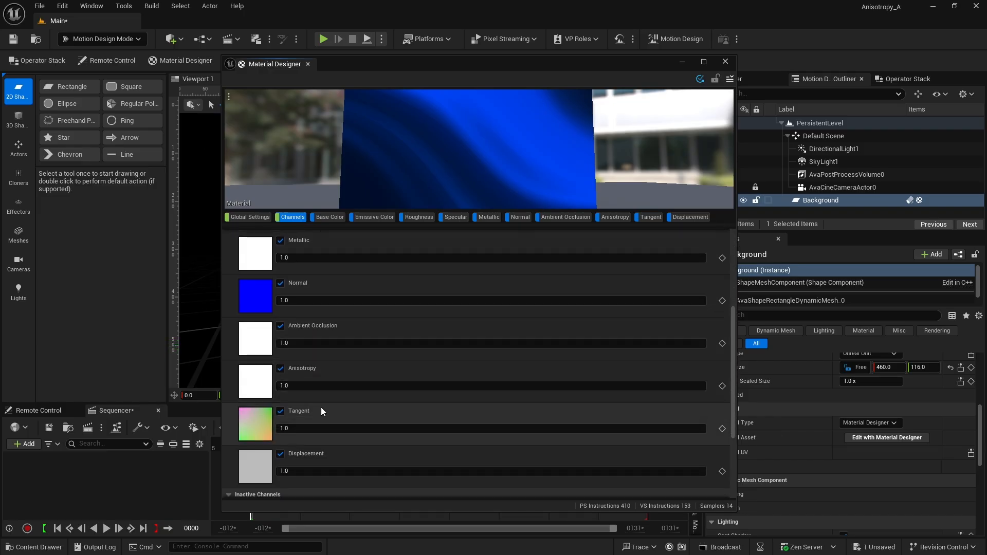
click(298, 429)
text(0)
key(Return)
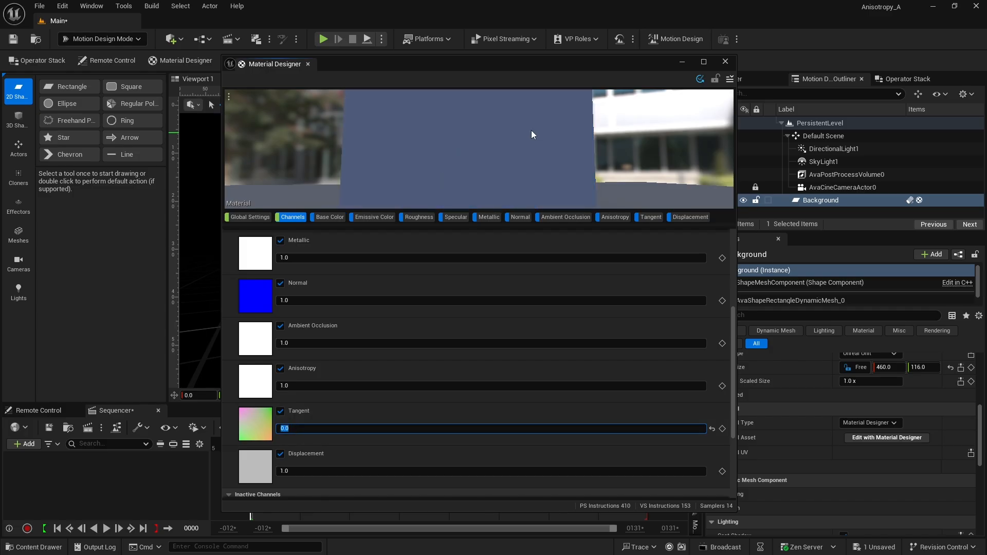
drag(532, 132, 533, 146)
right_drag(534, 145, 534, 129)
mouse_move(533, 146)
mouse_down()
mouse_move(530, 100)
mouse_move(535, 141)
mouse_up()
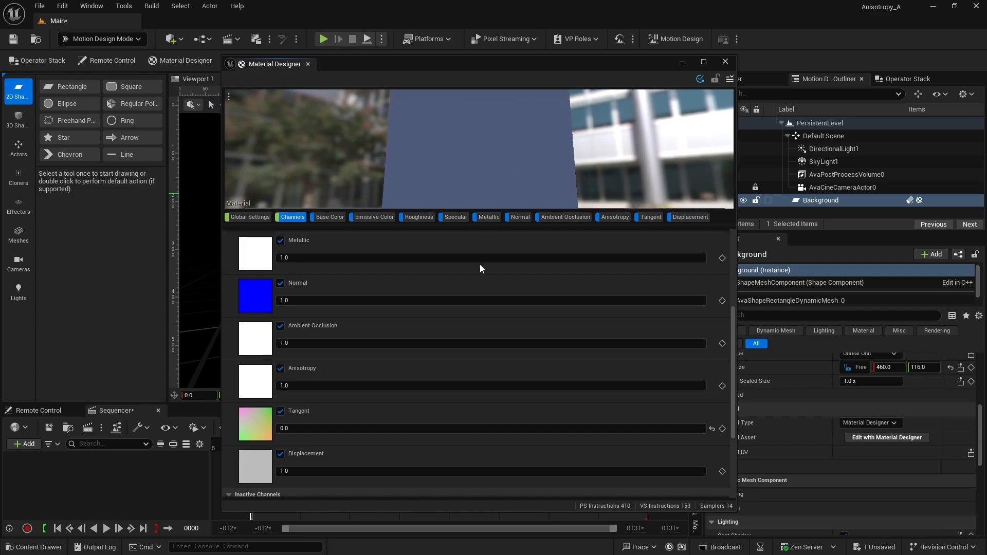
click(298, 429)
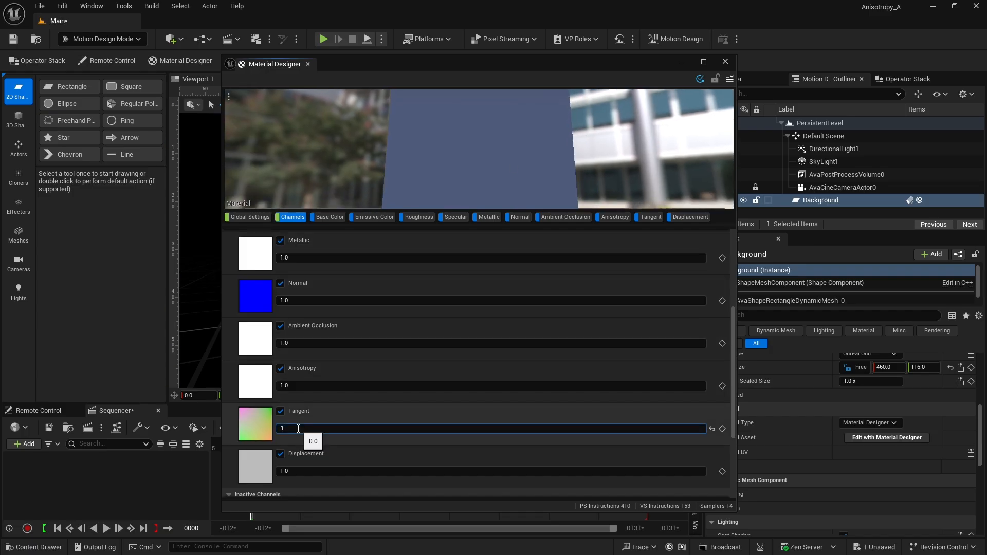
key(Return)
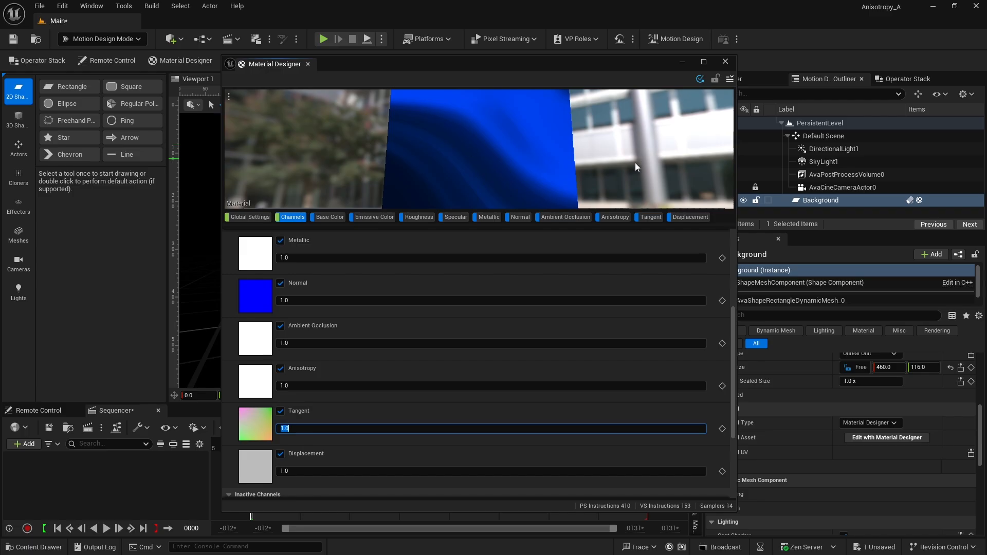
- Set the Tangent layer's 4 Color Gradient to pure red for Top Left Color and pure green for Top Right Color
click(649, 217)
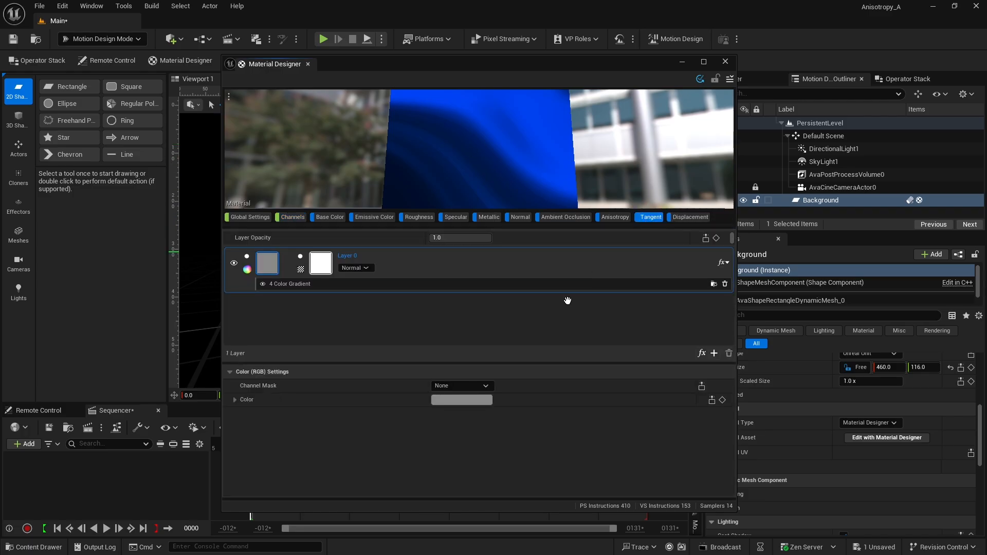
click(408, 284)
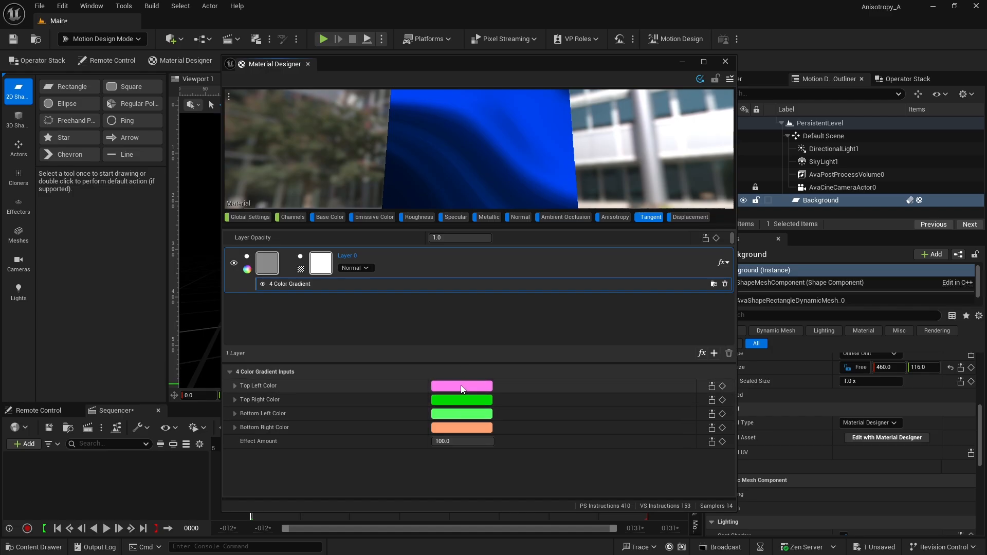
click(460, 385)
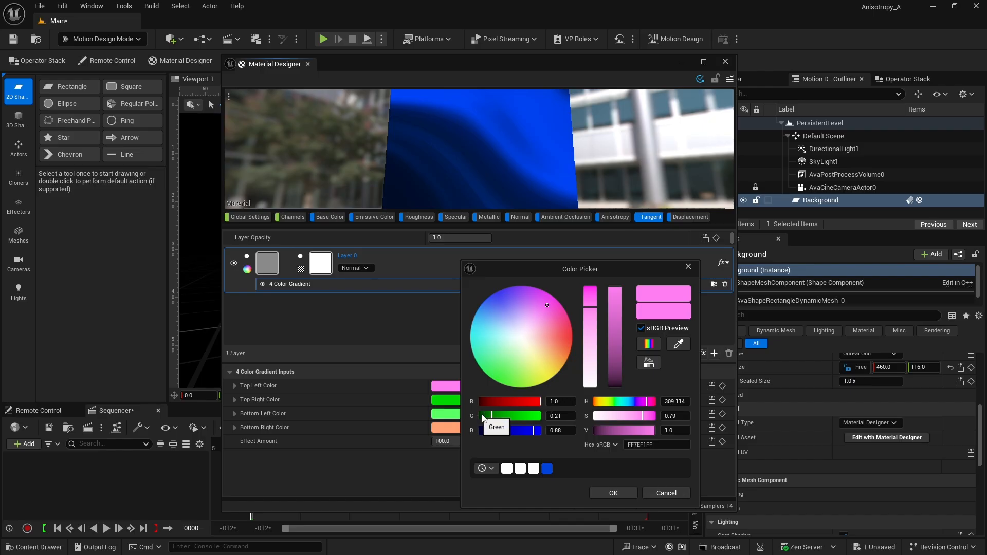
drag(491, 416, 465, 431)
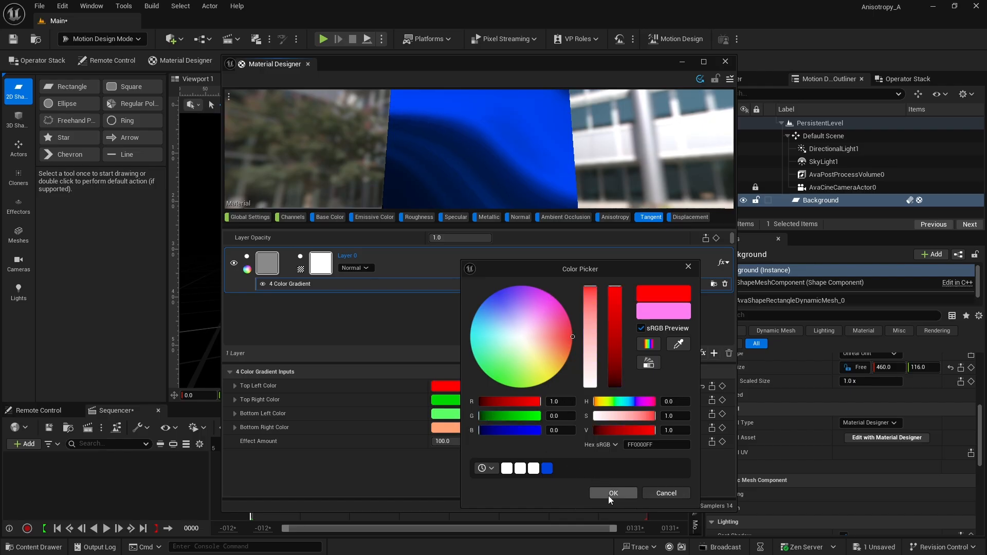
click(609, 494)
click(461, 404)
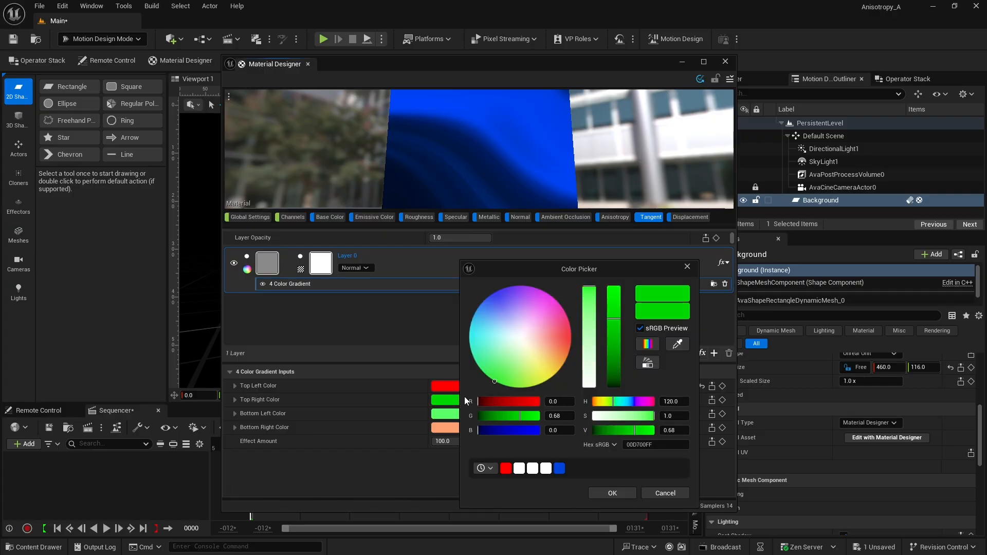
drag(522, 416, 569, 417)
click(612, 494)
- Set the gradient's Bottom Left Color to pure blue and its Bottom Right Color to pure yellow, and inspect the previewed material
click(451, 413)
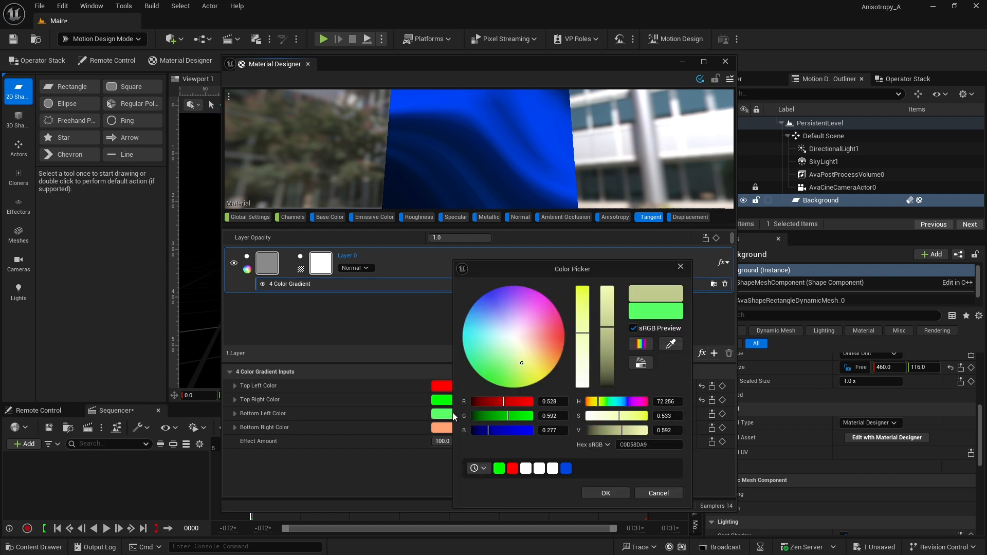
drag(484, 434, 454, 400)
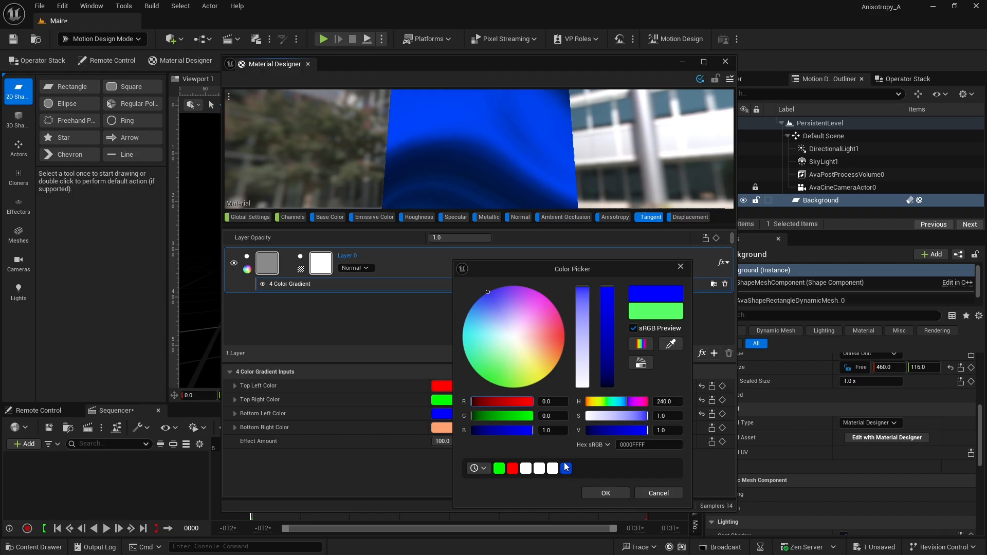
click(605, 493)
click(461, 428)
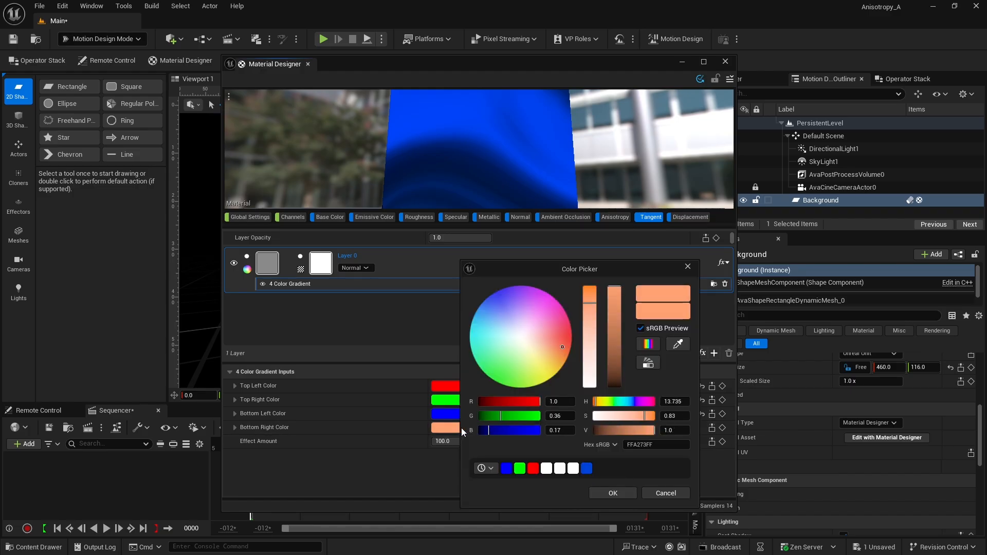
drag(497, 431, 560, 416)
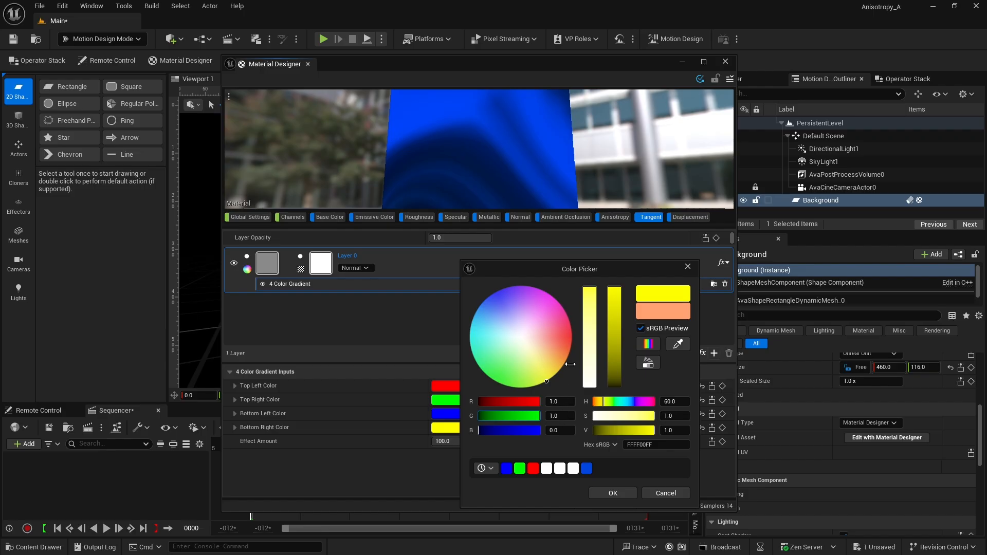
click(613, 493)
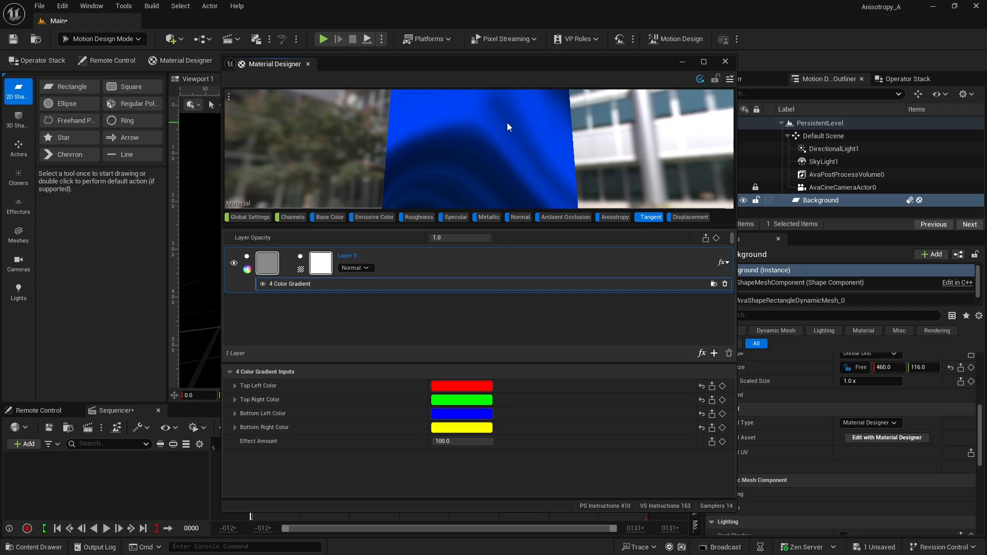
scroll(493, 134, up, 2)
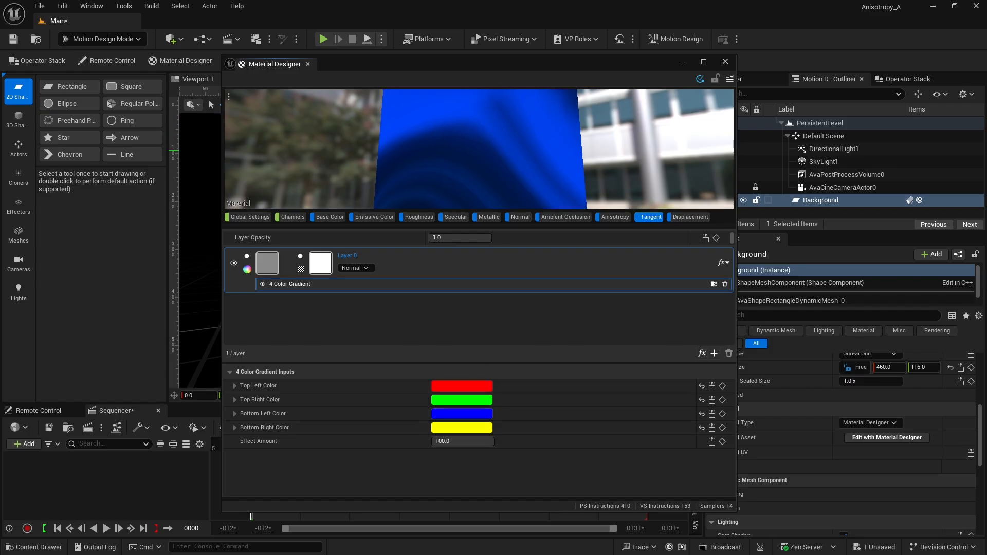
scroll(497, 146, down, 8)
drag(498, 152, 479, 184)
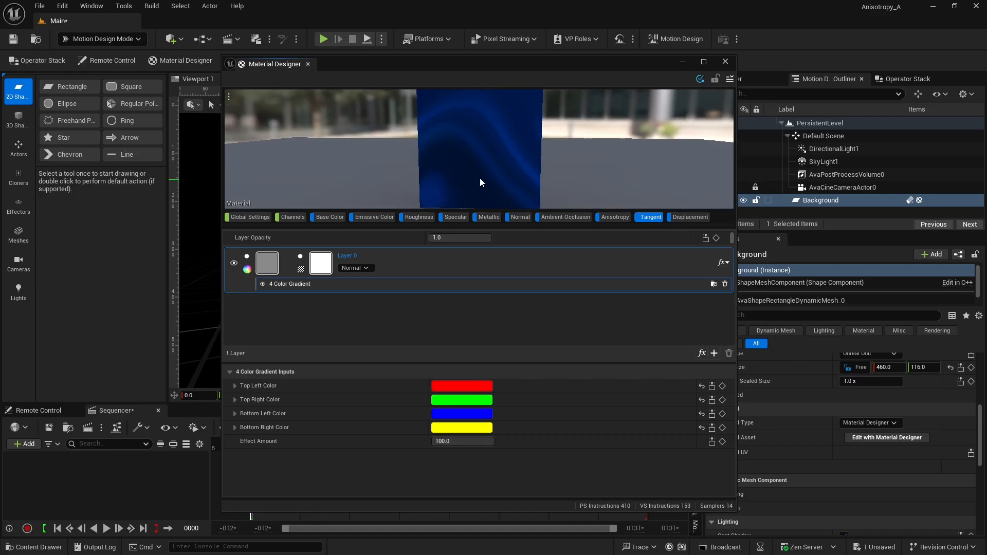
- Start saving the material as a new Material Designer asset and create and open a Materials folder inside Content
click(730, 80)
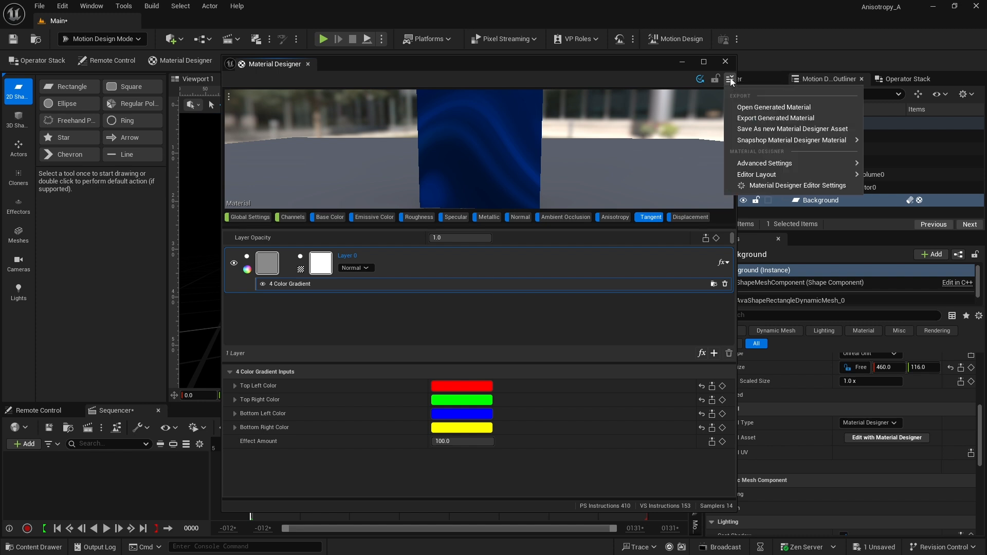
click(749, 128)
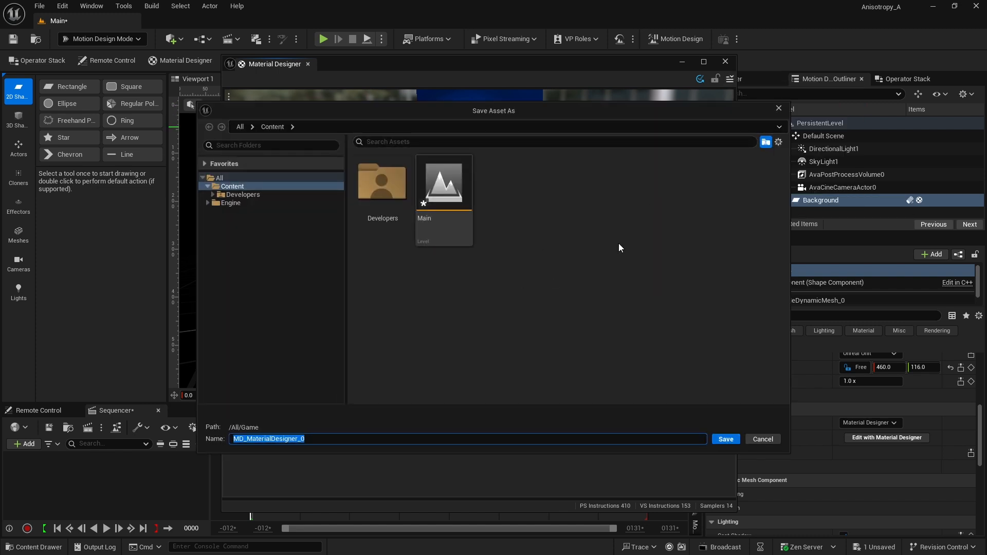
click(267, 185)
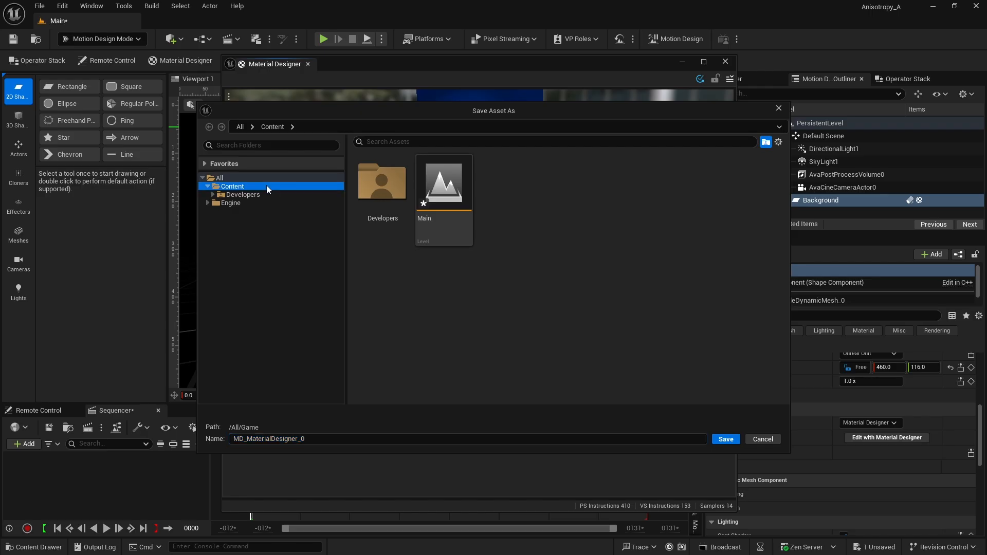
right_click(527, 204)
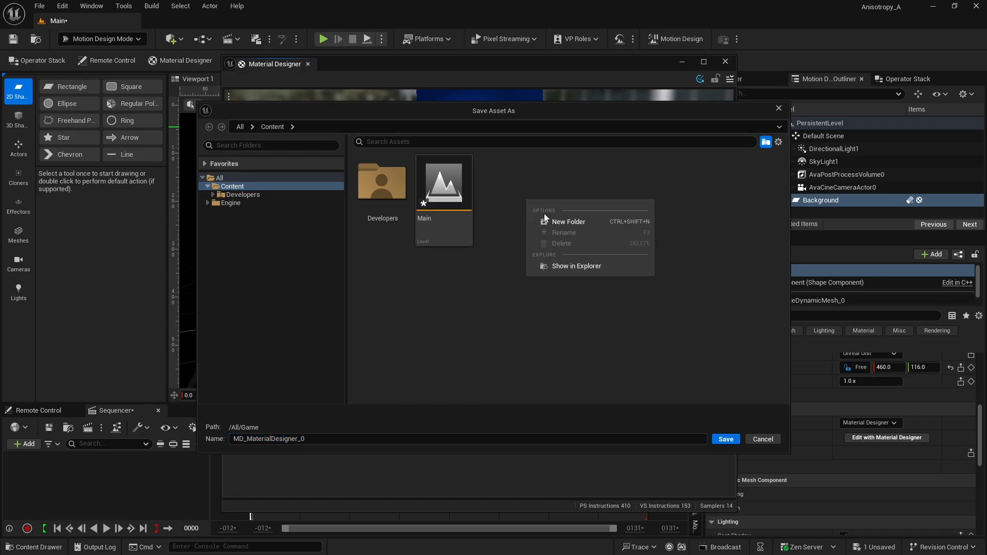
click(562, 224)
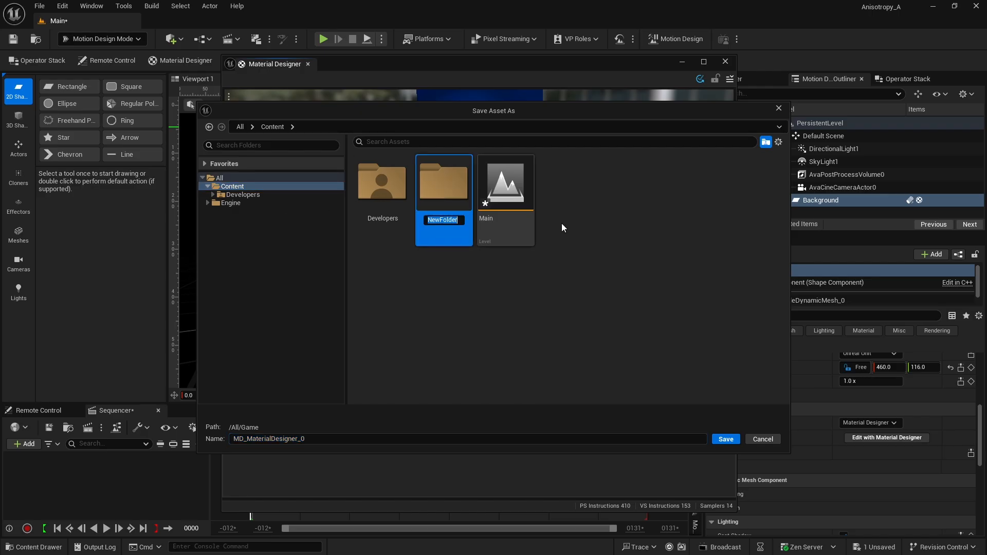
text(Matere)
key(BackSpace)
text(ials)
key(Return)
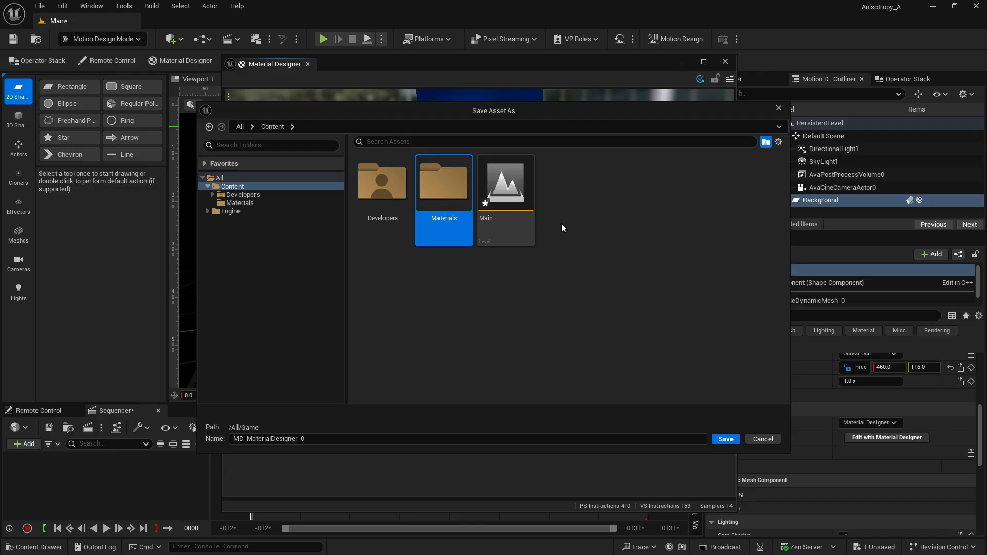
double_click(450, 192)
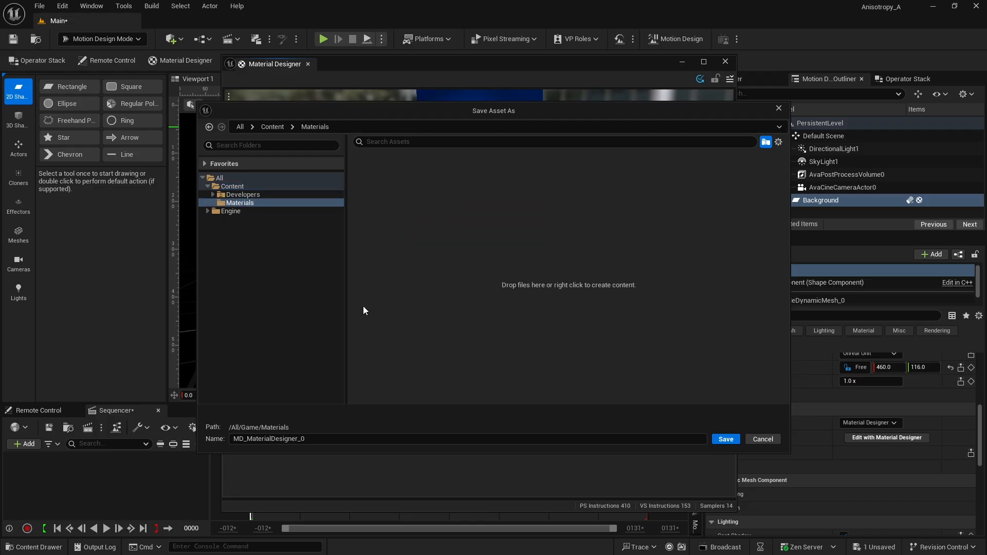
- Save the asset in the Materials folder as MD_BlueMetal_AN and close the material editor
drag(246, 438, 399, 456)
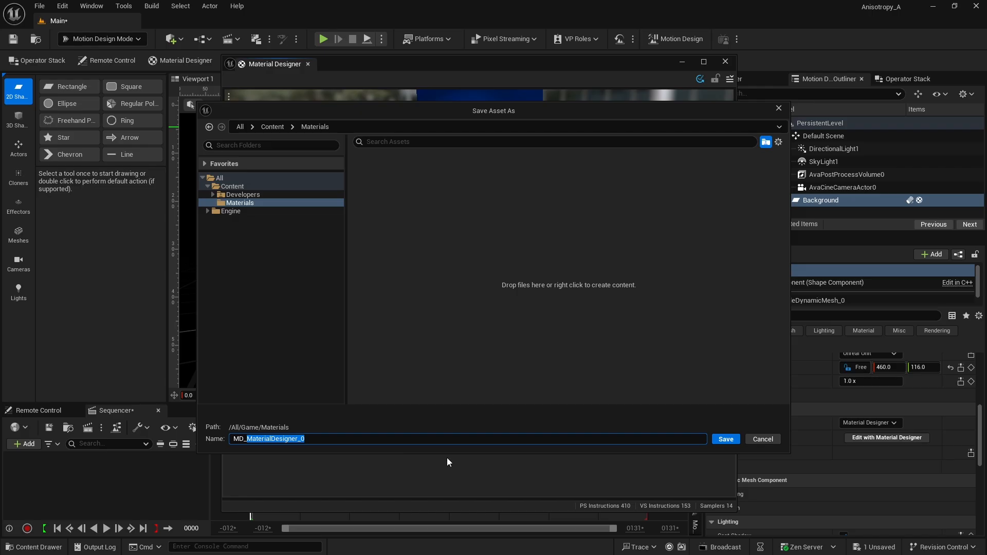
text(BlueMetal_AN)
click(726, 440)
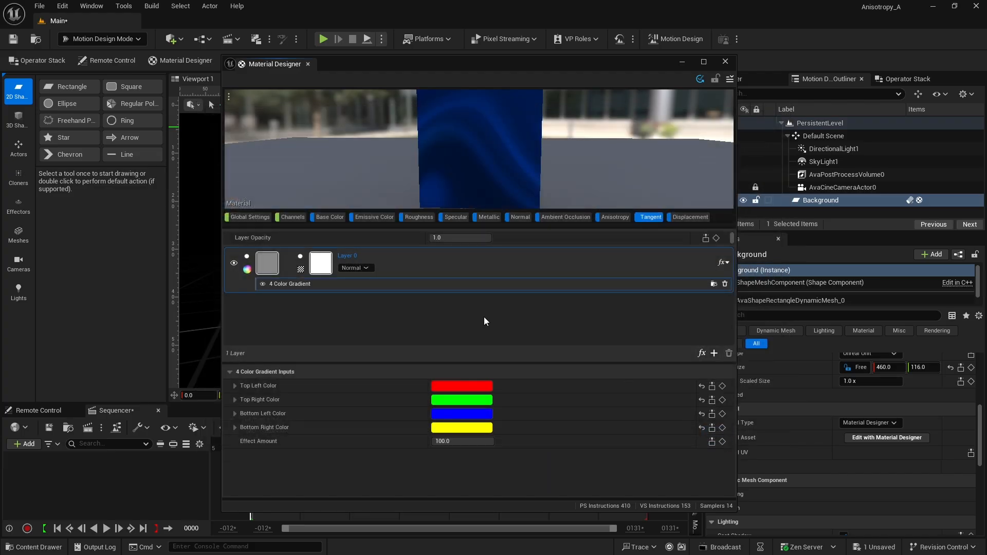
click(726, 61)
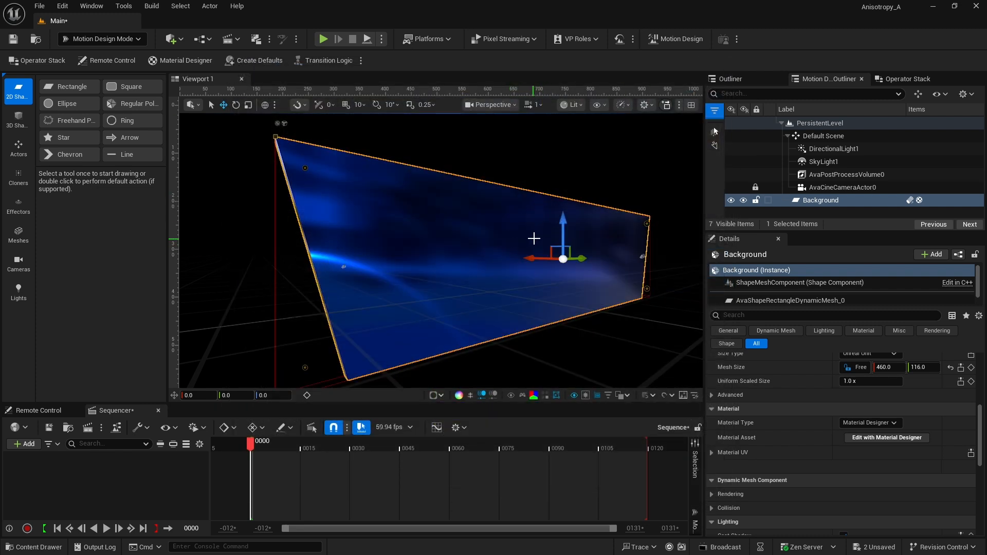
- Change SkyLight1's Cubemap to T_Cubemap_01 and inspect the reflections on the Background rectangle
right_drag(515, 251, 353, 209)
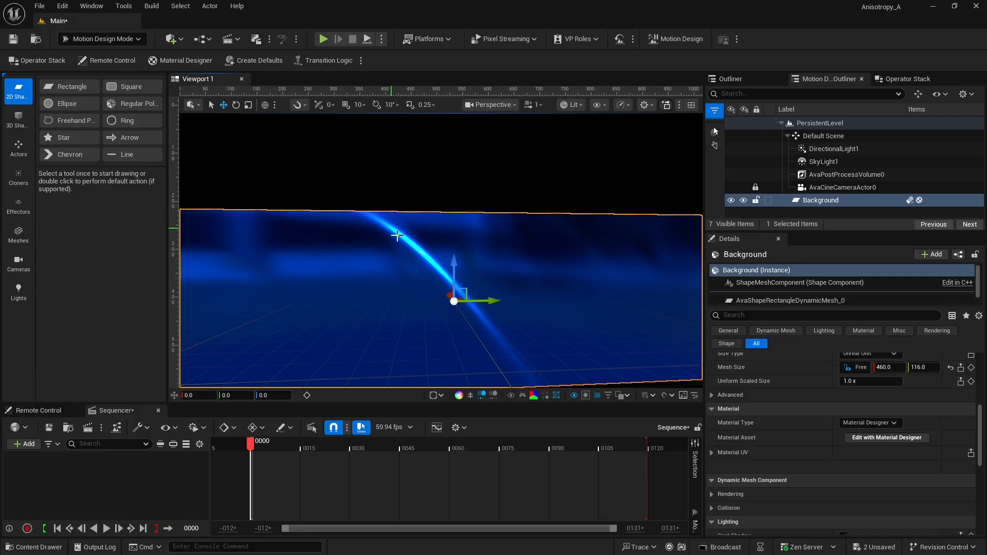
right_drag(534, 263, 460, 249)
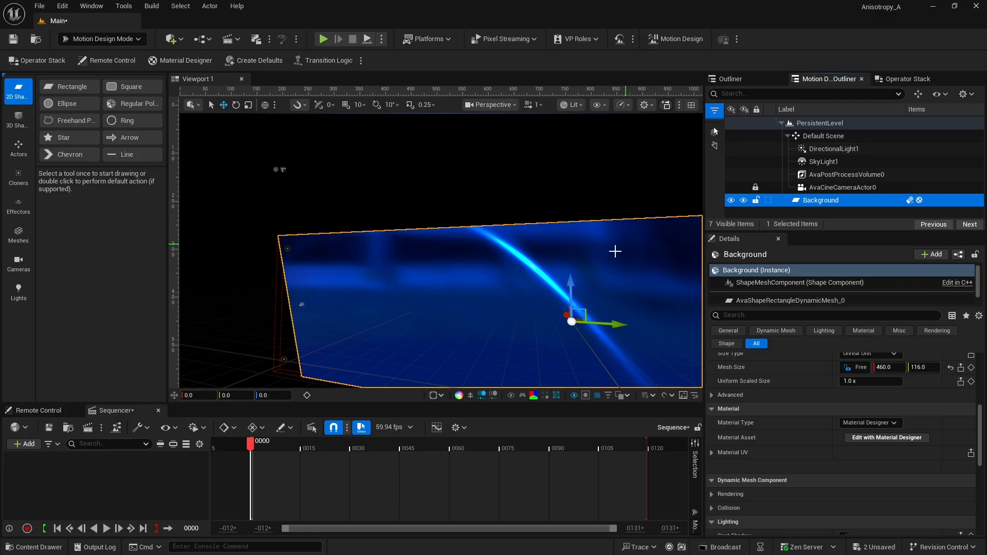
mouse_move(592, 255)
right_down()
mouse_move(602, 232)
mouse_move(585, 281)
mouse_move(608, 270)
mouse_move(586, 284)
mouse_move(577, 256)
right_up()
key(q)
key(e)
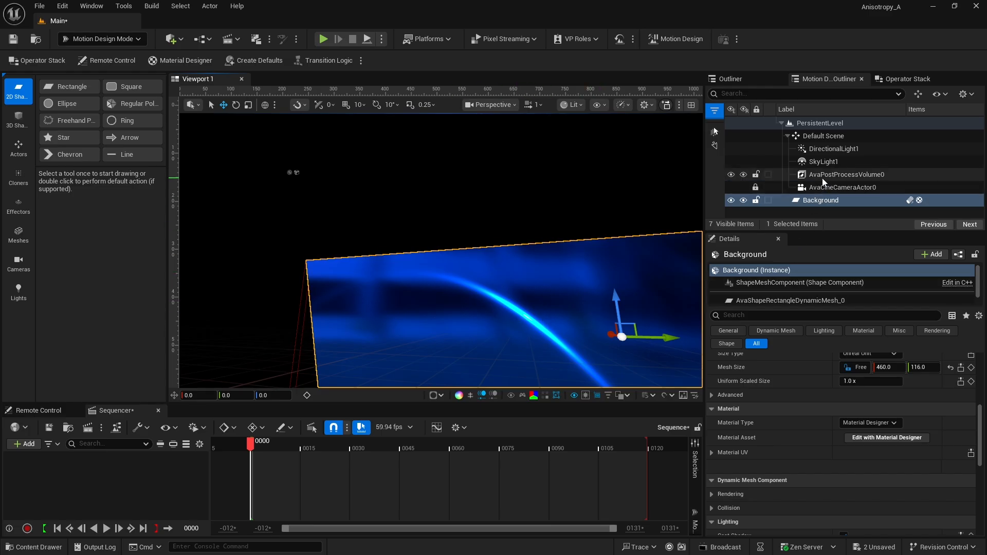
click(821, 162)
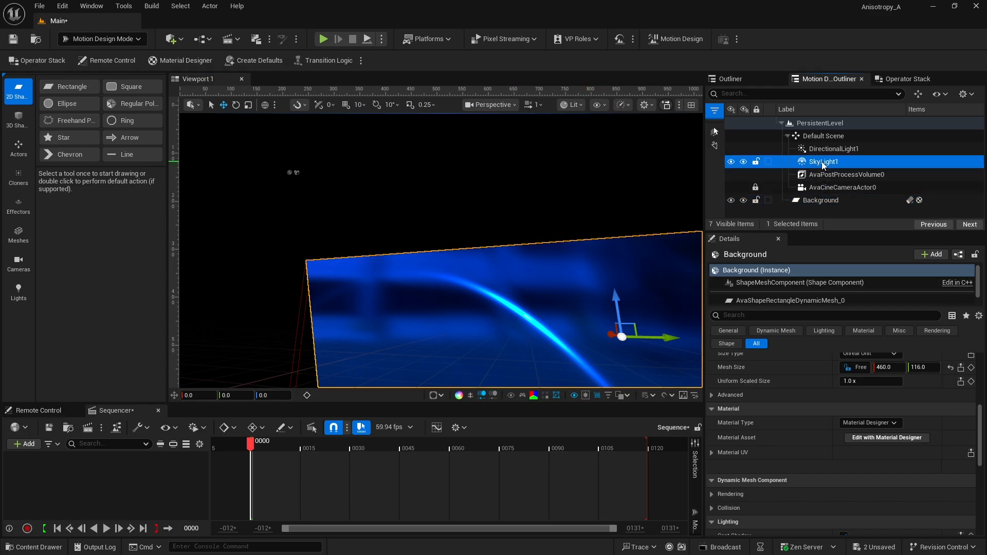
scroll(926, 383, up, 8)
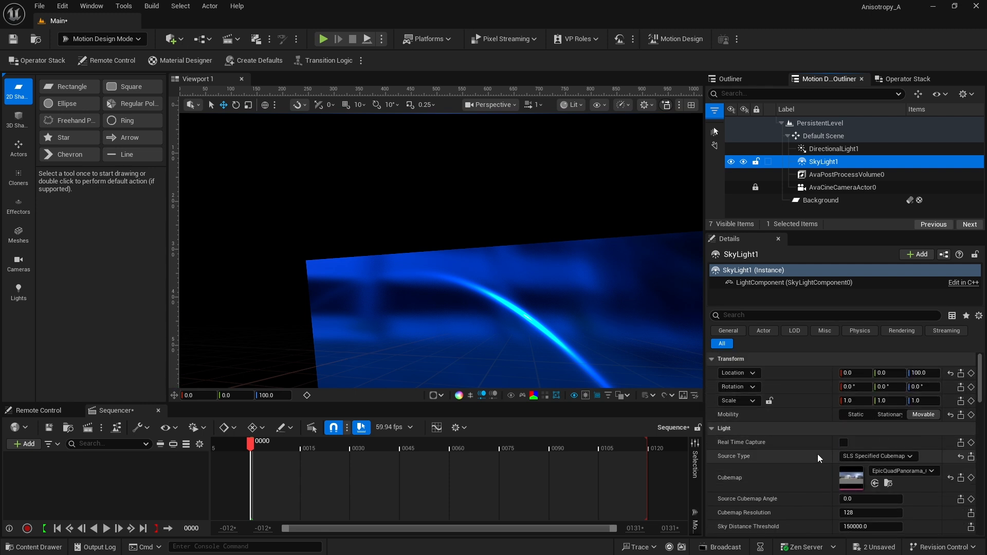
click(898, 471)
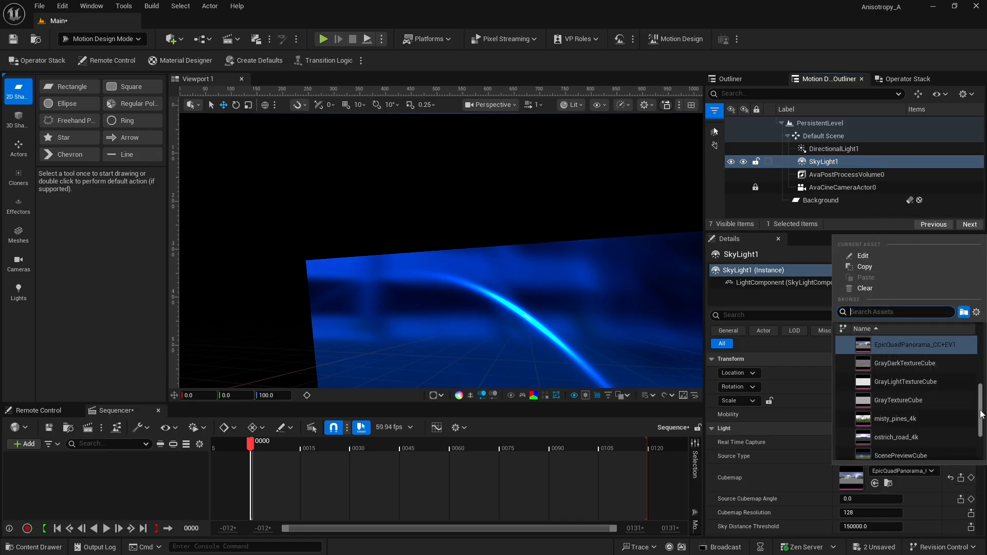
drag(979, 421, 979, 441)
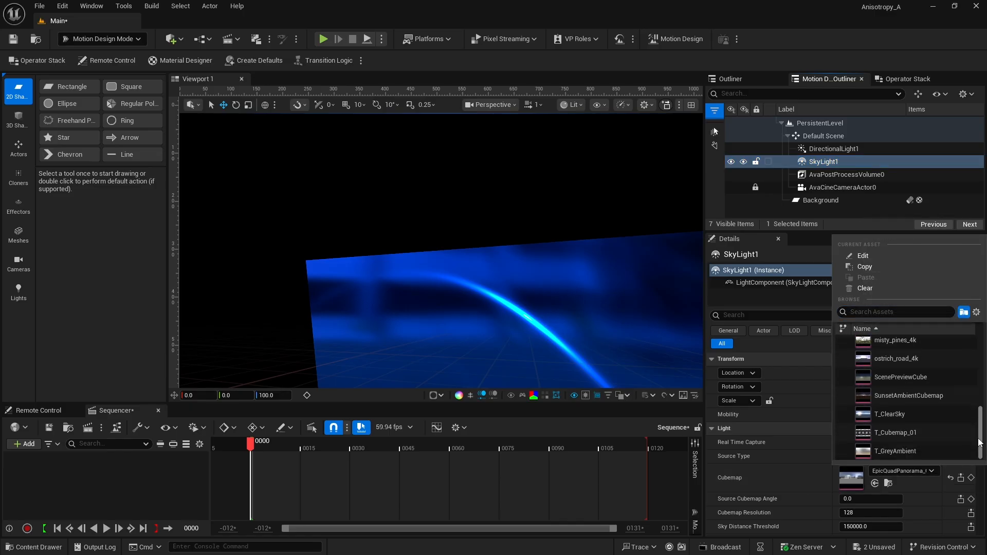
click(886, 431)
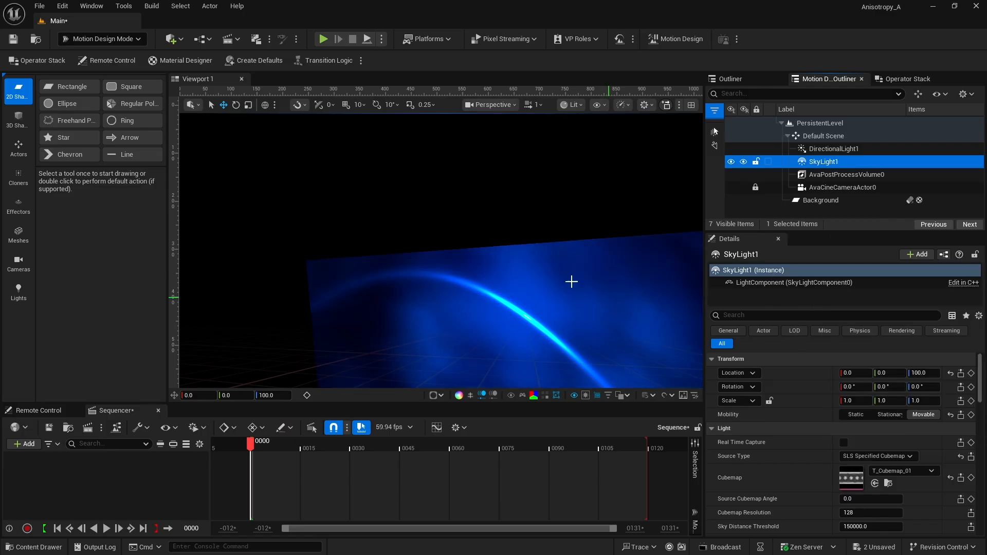
mouse_move(551, 288)
right_down()
mouse_move(568, 246)
mouse_move(553, 280)
mouse_move(561, 227)
mouse_move(561, 238)
right_up()
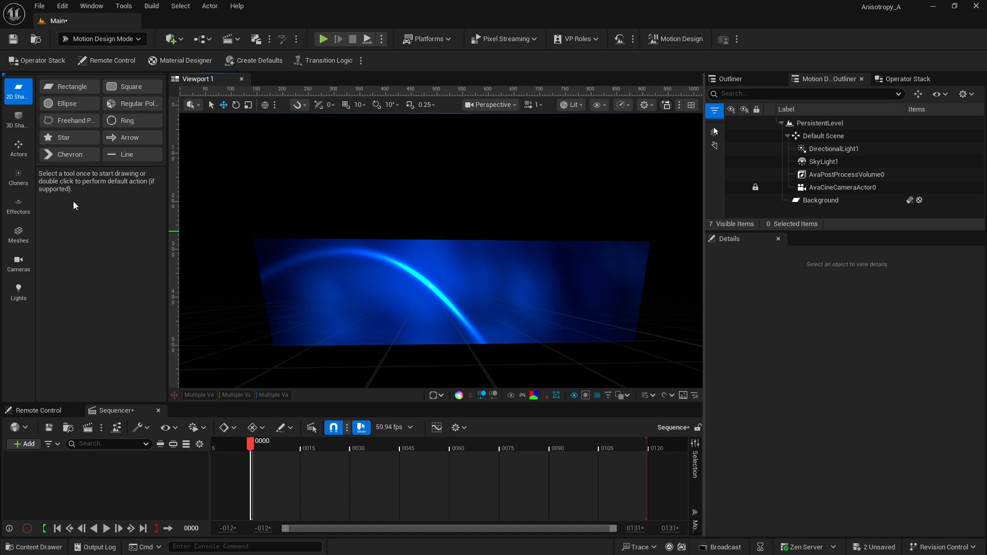
- Add a default 3D cylinder to the scene and set its rotation pitch to 90°
click(17, 127)
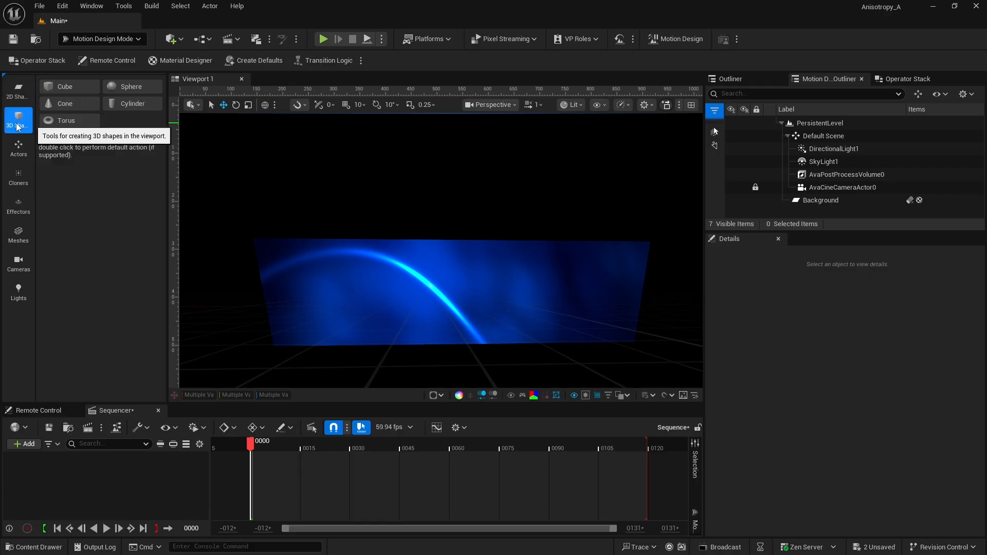
double_click(135, 103)
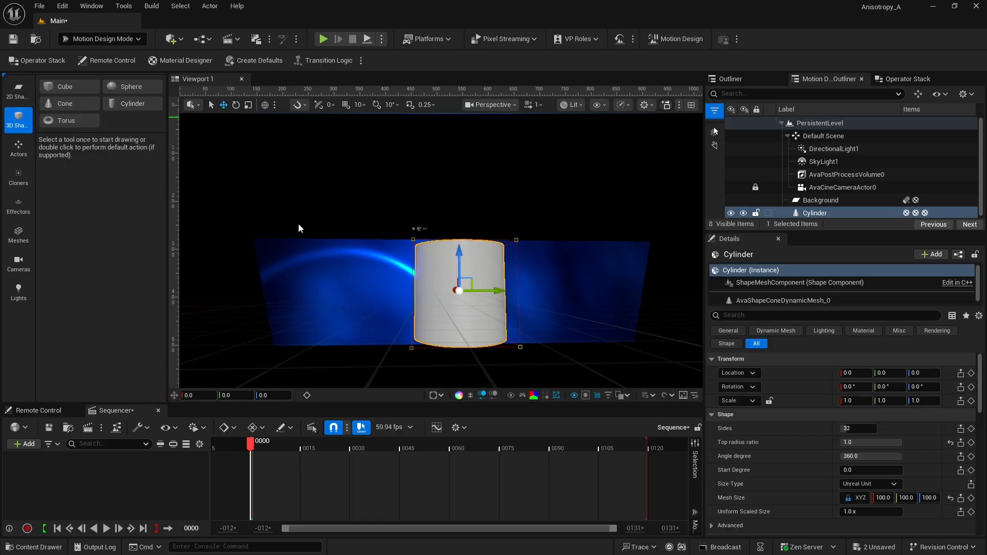
click(885, 387)
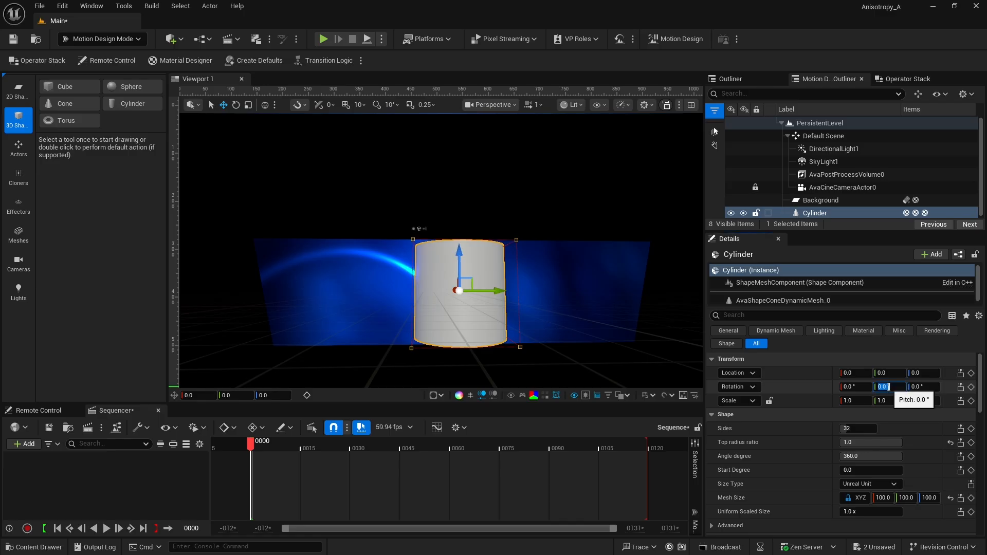
text(90)
key(Return)
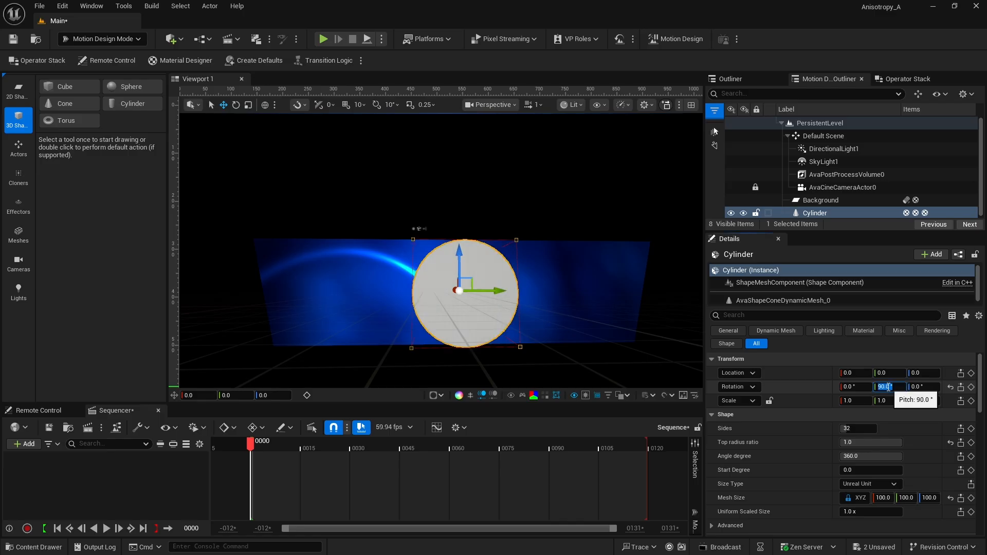
- Set the cylinder's Sides to 128, unlock its Mesh Size ratio with Free, and set the Z size to 4
click(845, 428)
text(128)
key(Return)
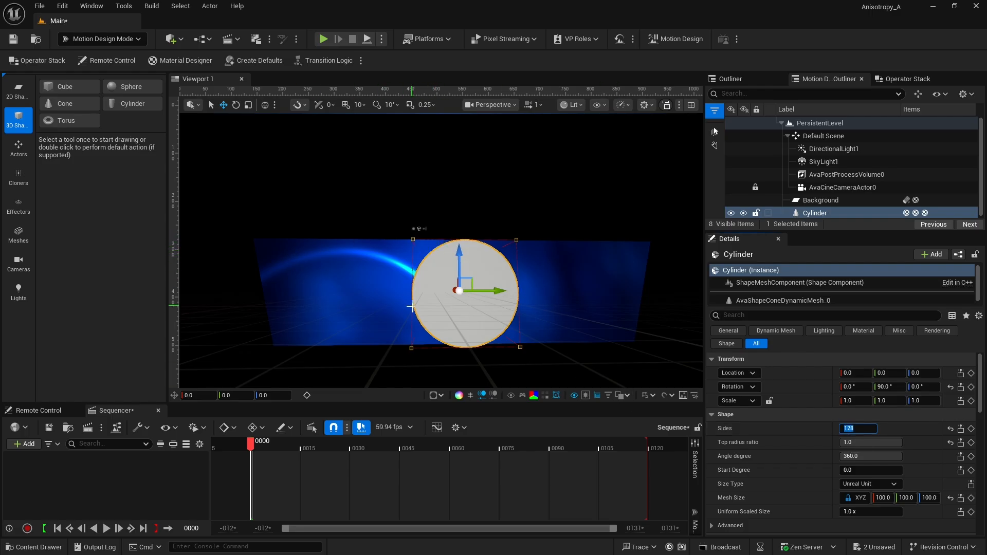
click(862, 499)
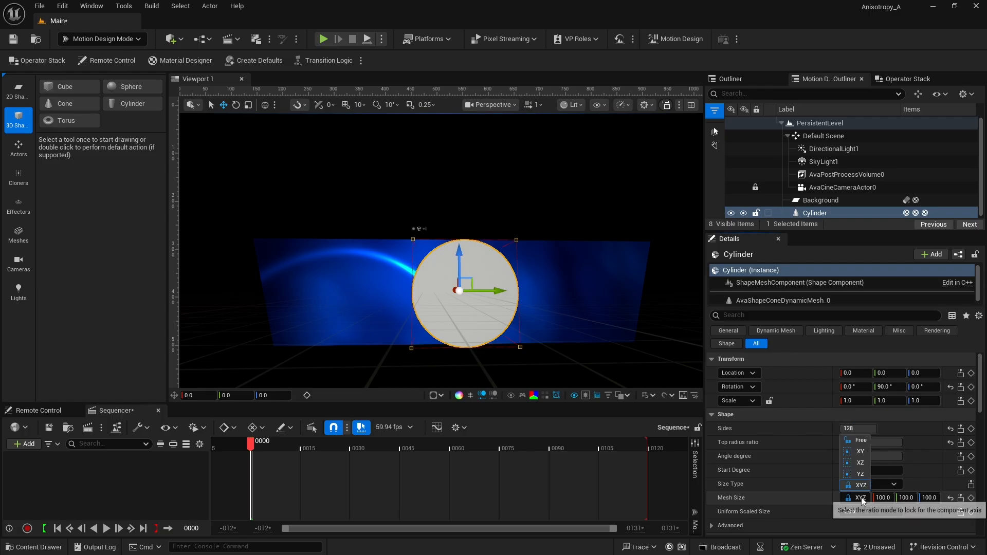
click(864, 440)
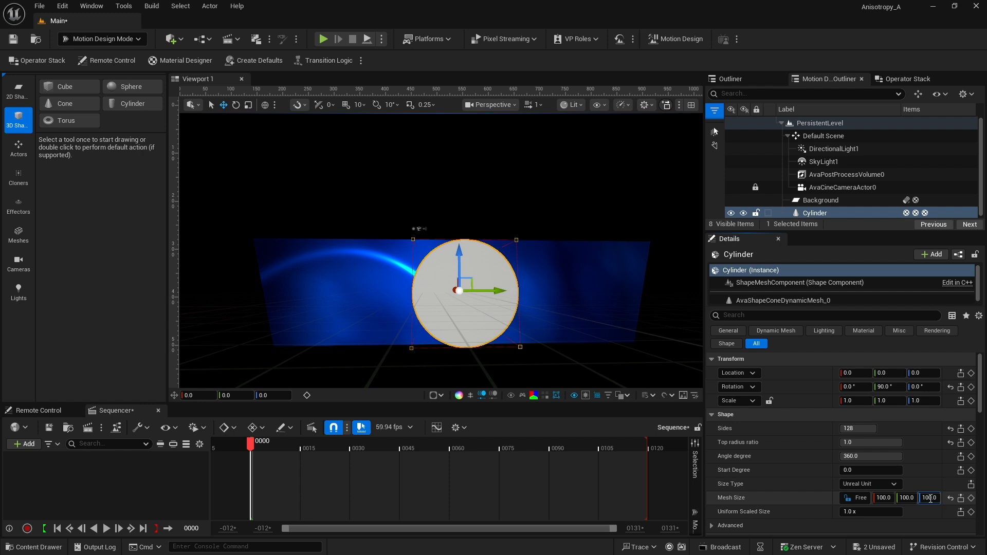
click(930, 497)
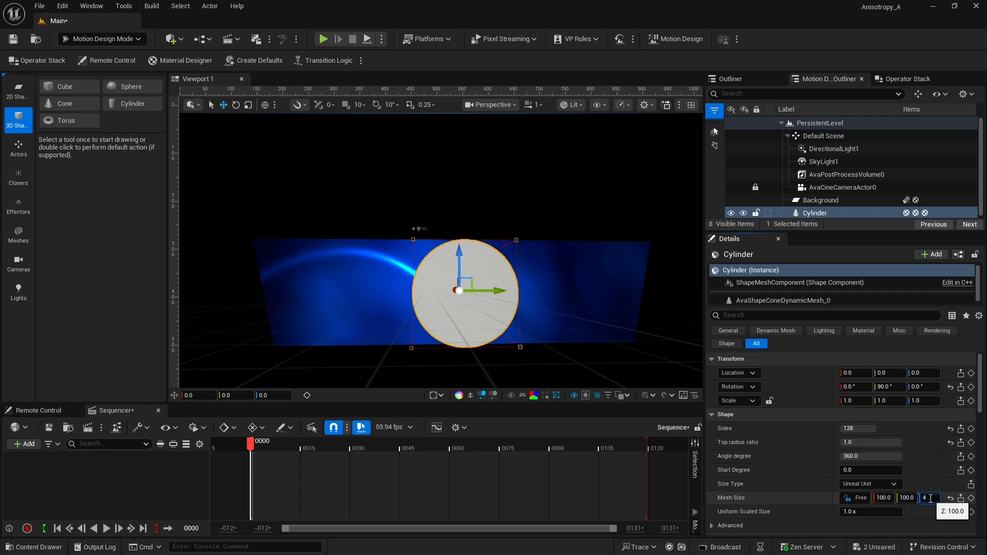
text(4)
key(Return)
right_drag(399, 253, 432, 273)
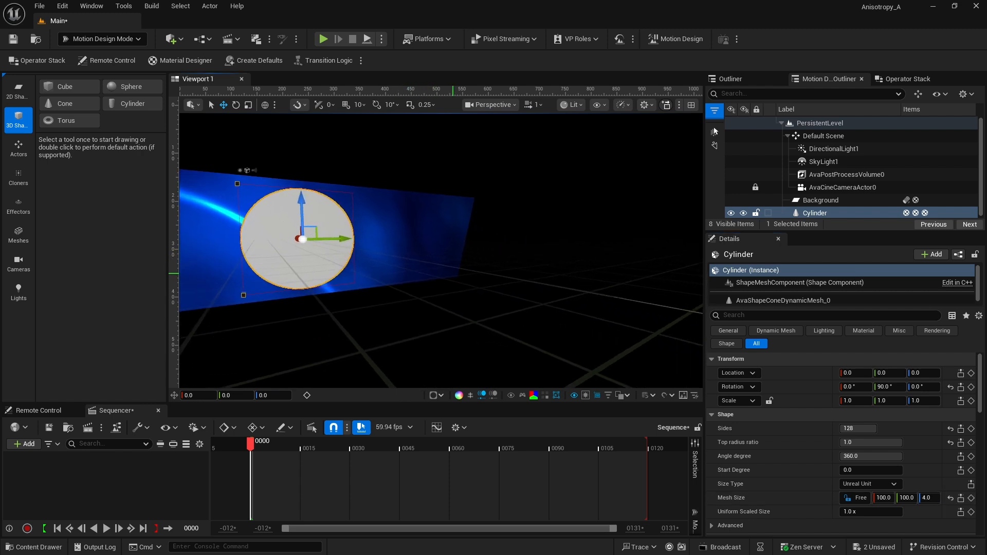
right_drag(468, 311, 367, 289)
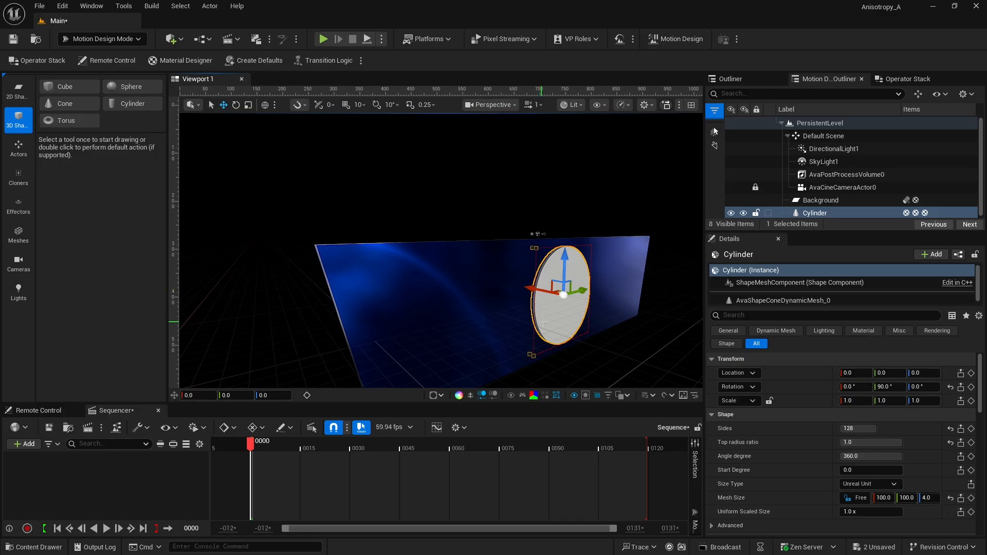
right_drag(543, 322, 552, 274)
right_drag(545, 320, 566, 339)
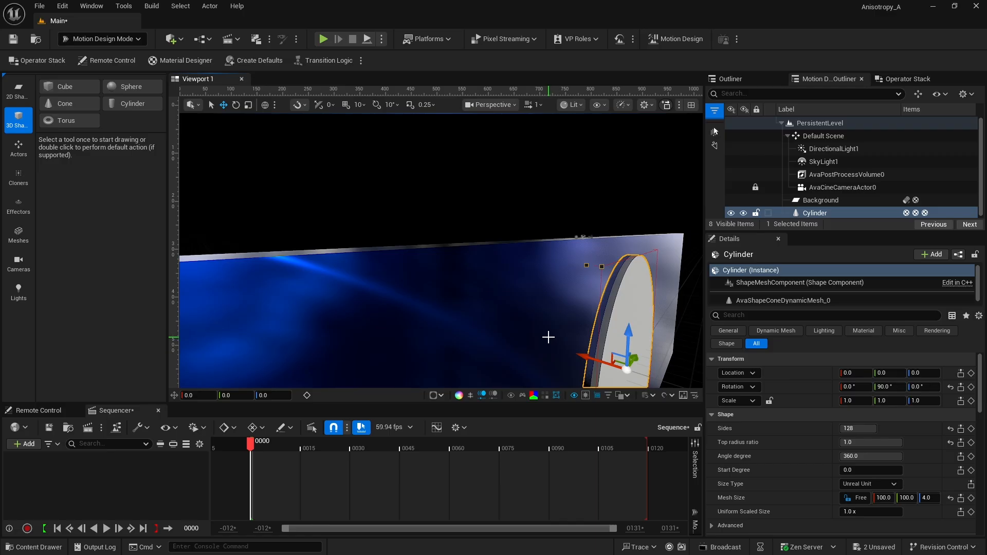
- Frame the cylinder in the viewport and set its Material Type to Material Designer
key(f)
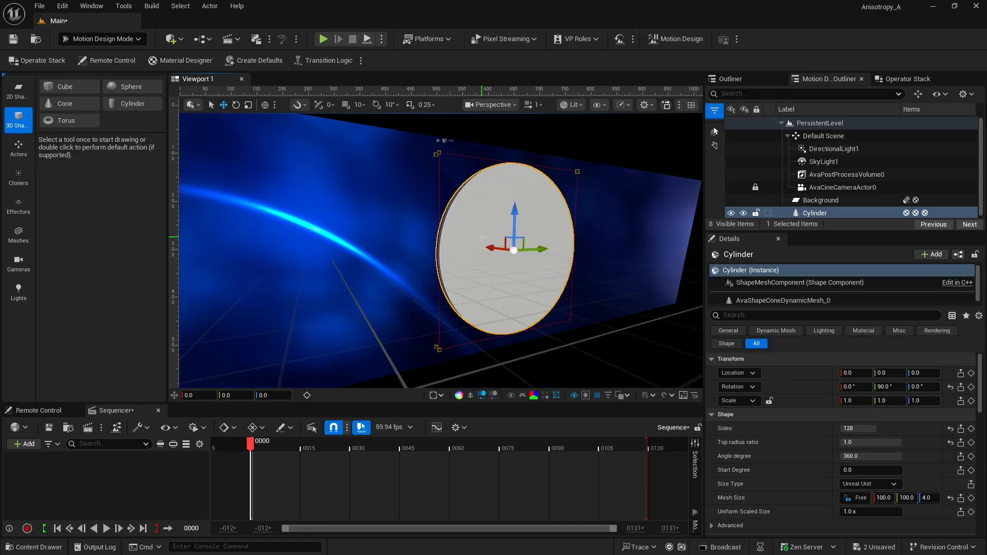
scroll(805, 470, down, 5)
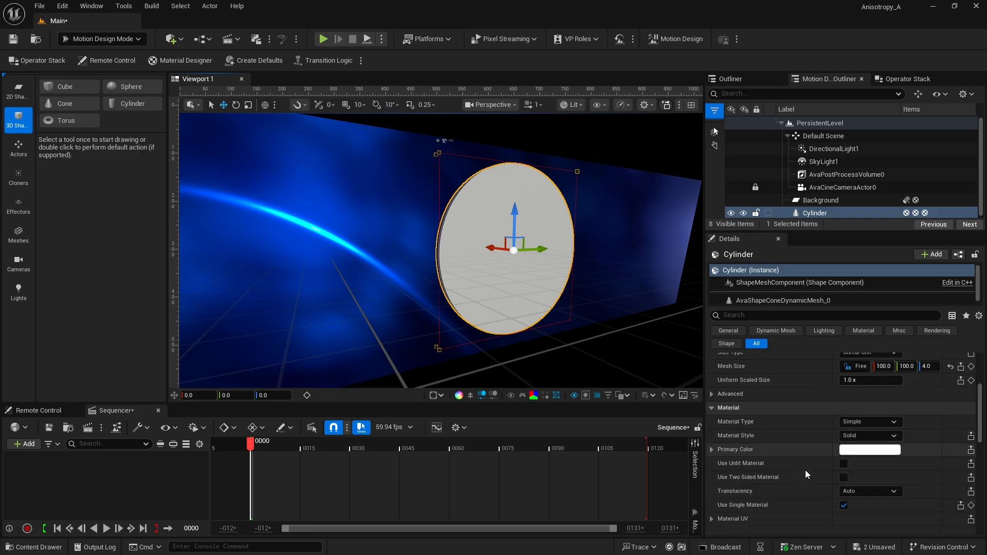
scroll(805, 470, up, 5)
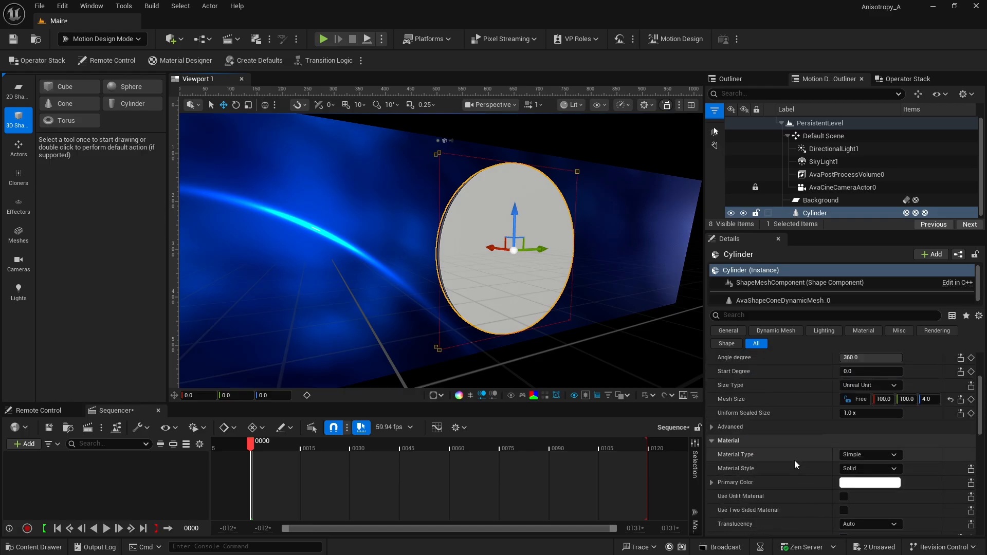
click(871, 455)
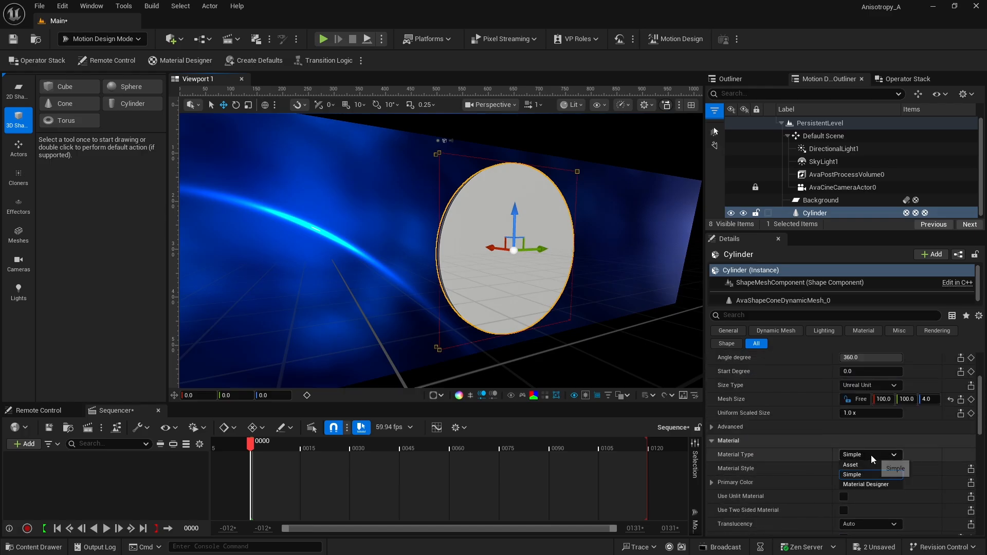
click(869, 484)
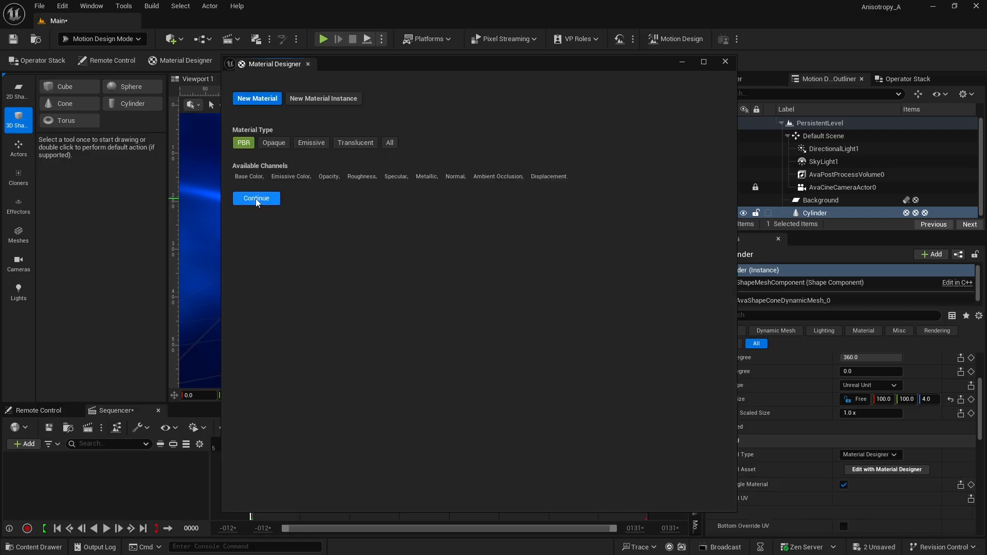
- Create a new PBR material for the cylinder and enable its Anisotropy and Tangent channels
click(261, 202)
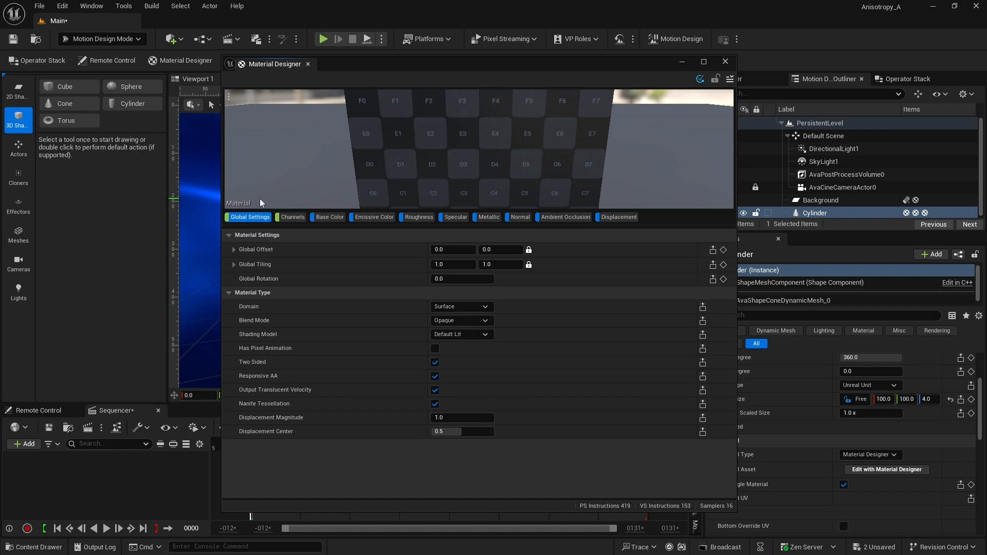
click(294, 219)
scroll(330, 456, down, 2)
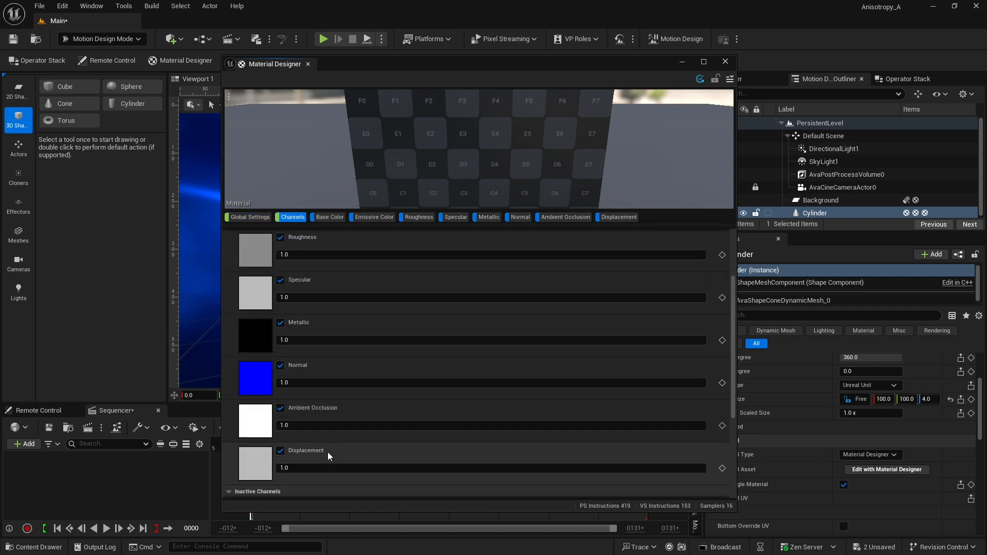
scroll(330, 456, down, 3)
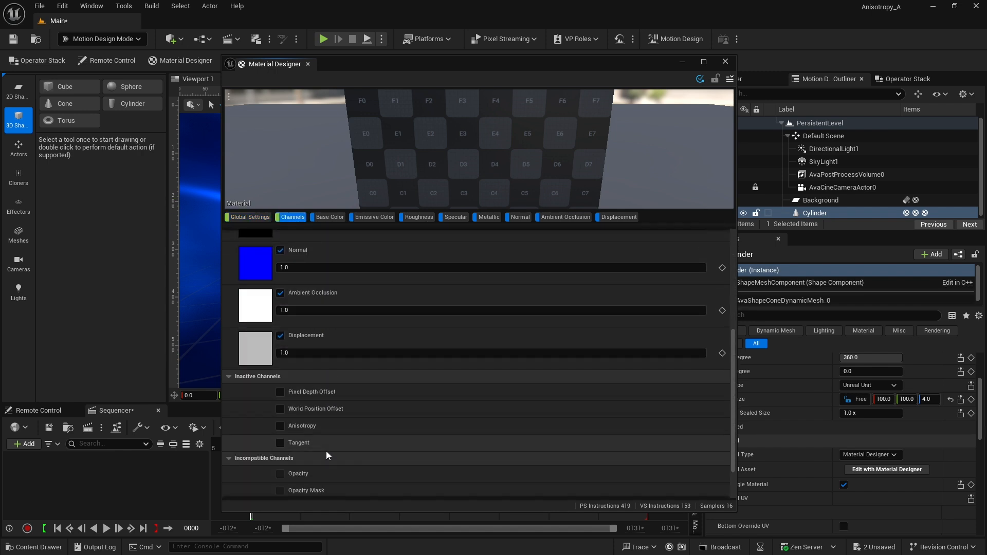
click(280, 426)
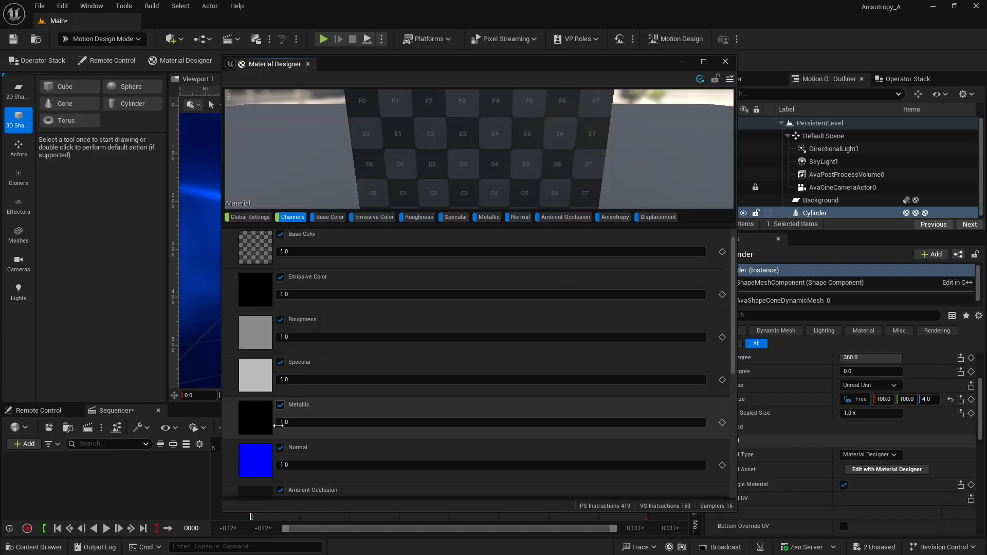
scroll(278, 426, down, 5)
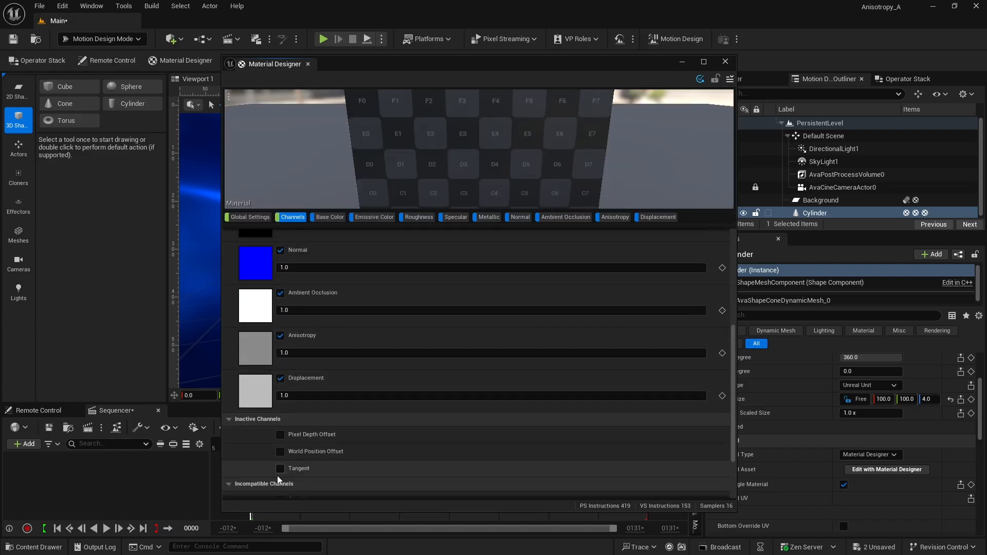
click(280, 468)
- Change the Base Color channel's source to Solid Color and set it to white
click(330, 217)
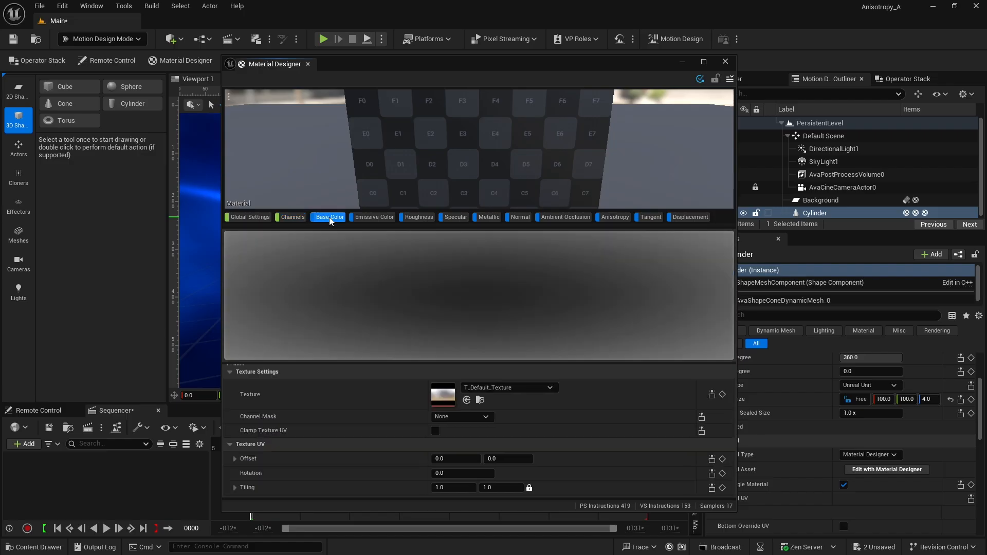
click(247, 268)
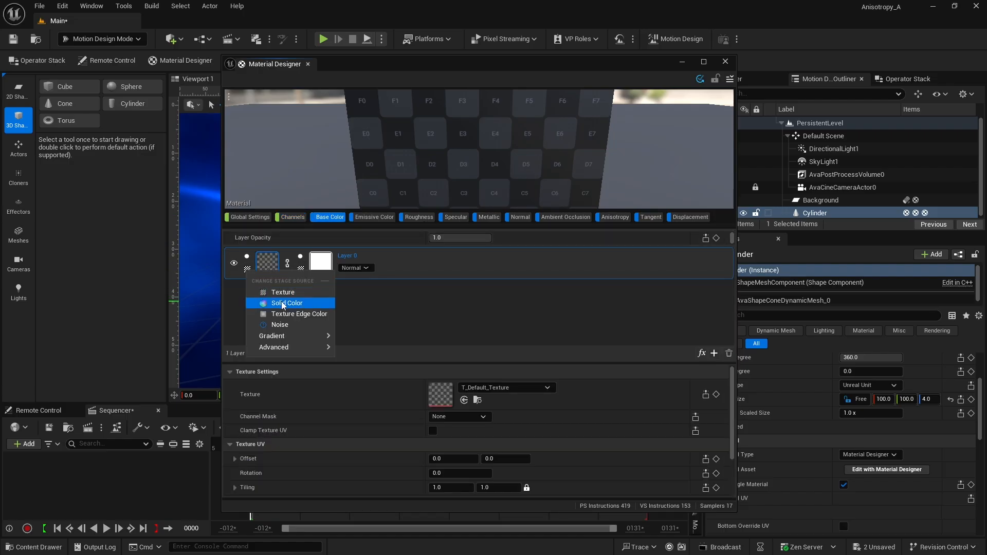
click(281, 303)
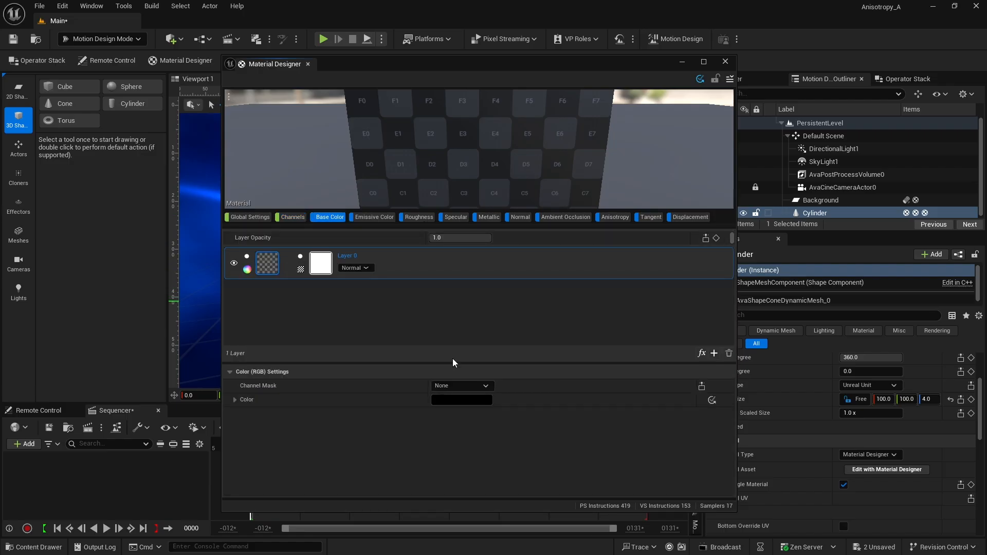
click(463, 401)
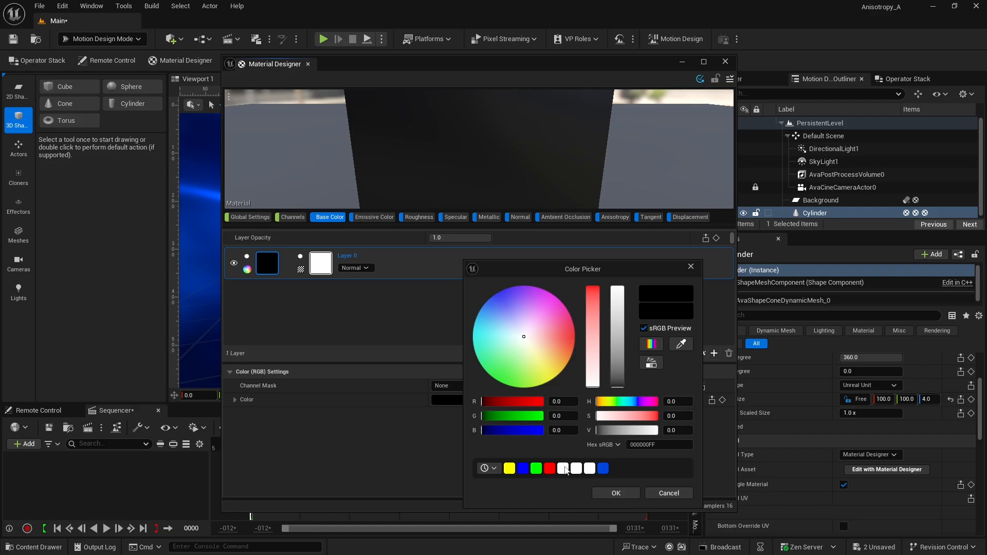
click(564, 468)
click(616, 493)
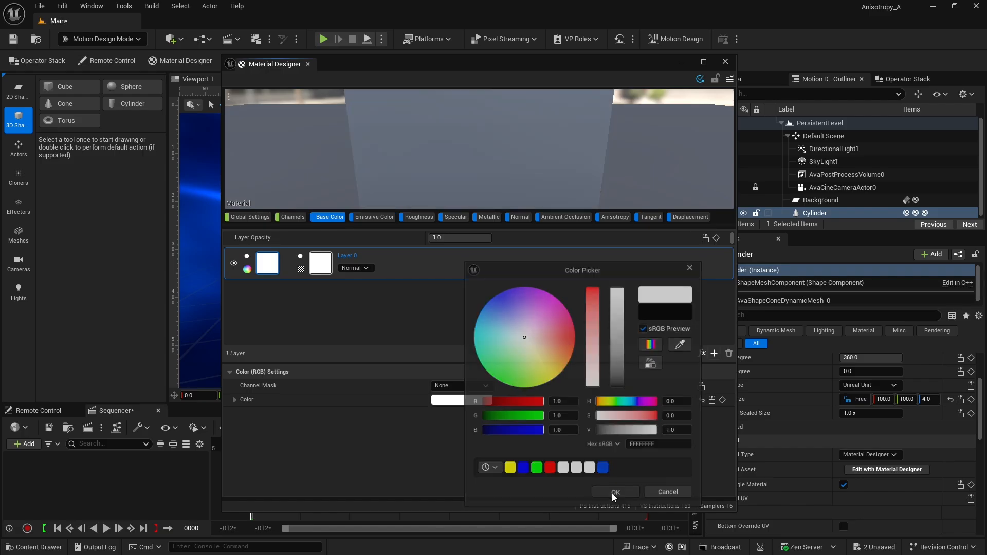
- Change the Roughness channel's source to Solid Color and set it to white
click(420, 217)
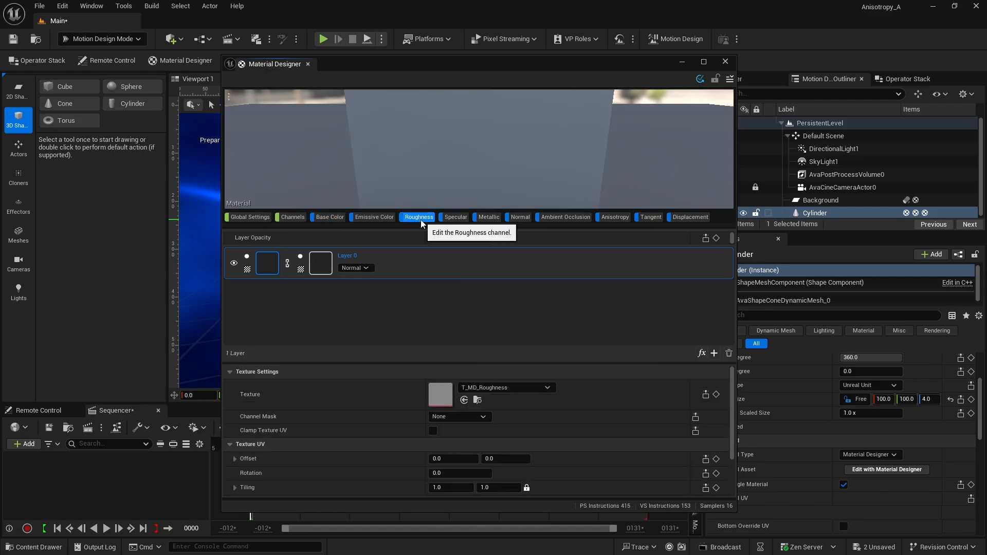
click(248, 271)
click(287, 306)
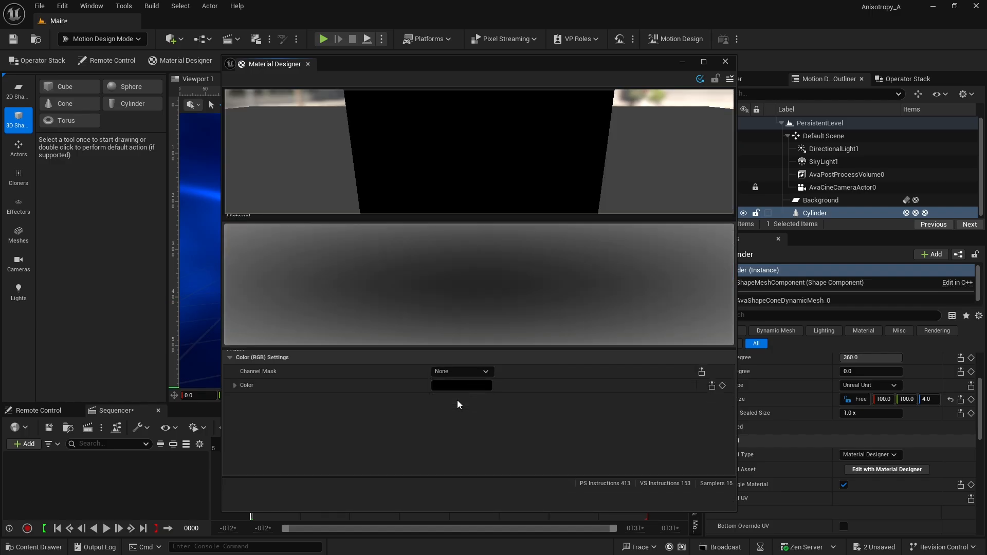
click(461, 402)
click(576, 467)
click(623, 492)
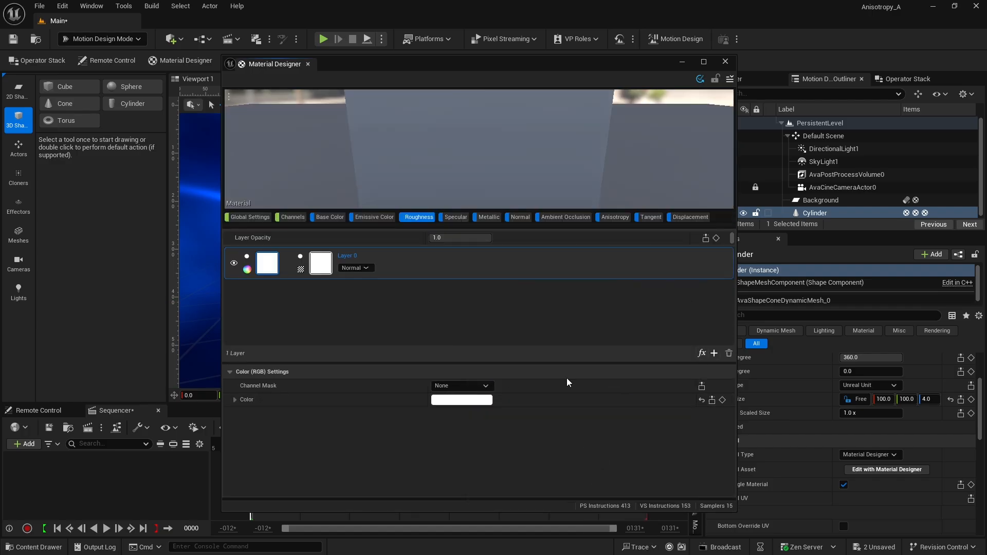
- Change the Metallic channel's source to Solid Color and set it to white
click(489, 217)
click(247, 270)
click(288, 308)
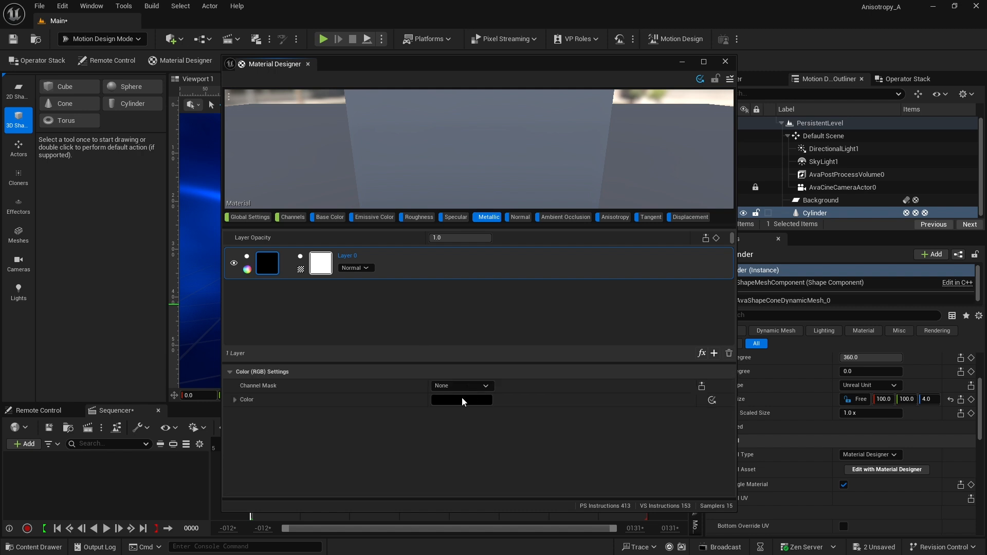
click(462, 400)
click(576, 467)
click(621, 492)
- Set the Anisotropy channel's color to white
click(615, 217)
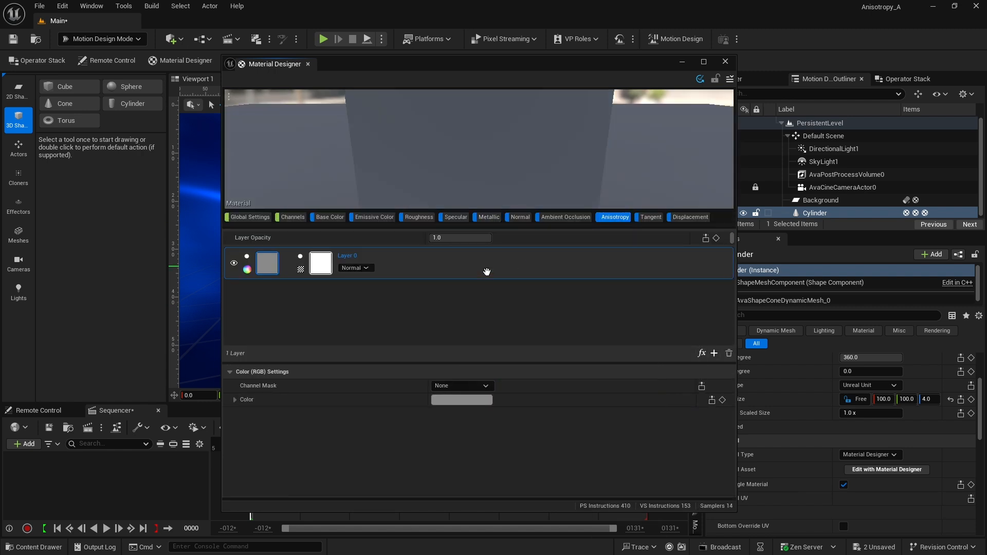
click(461, 399)
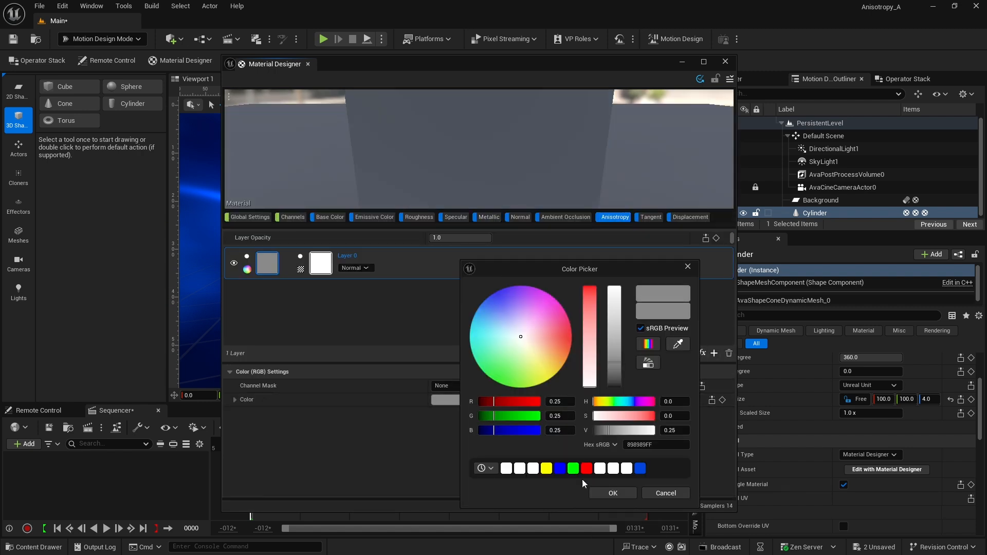
click(601, 469)
click(613, 493)
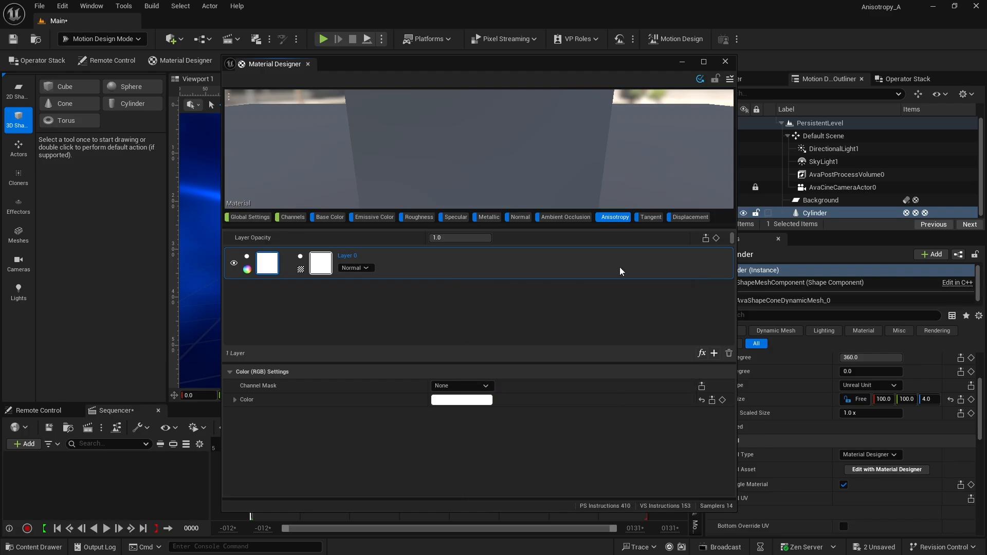
- Add a 4 Color Gradient generator effect to the Tangent channel's layer
click(651, 217)
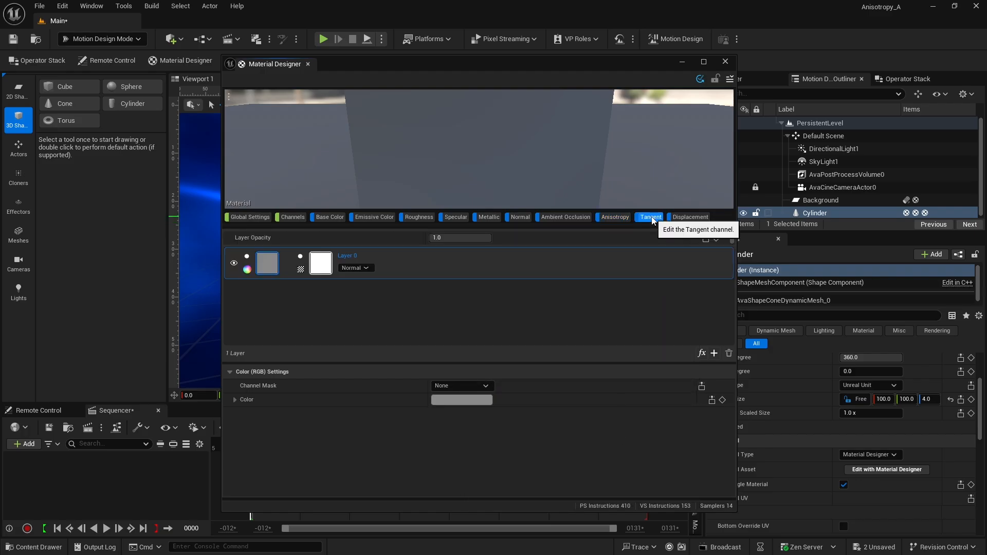
click(703, 353)
mouse_move(725, 442)
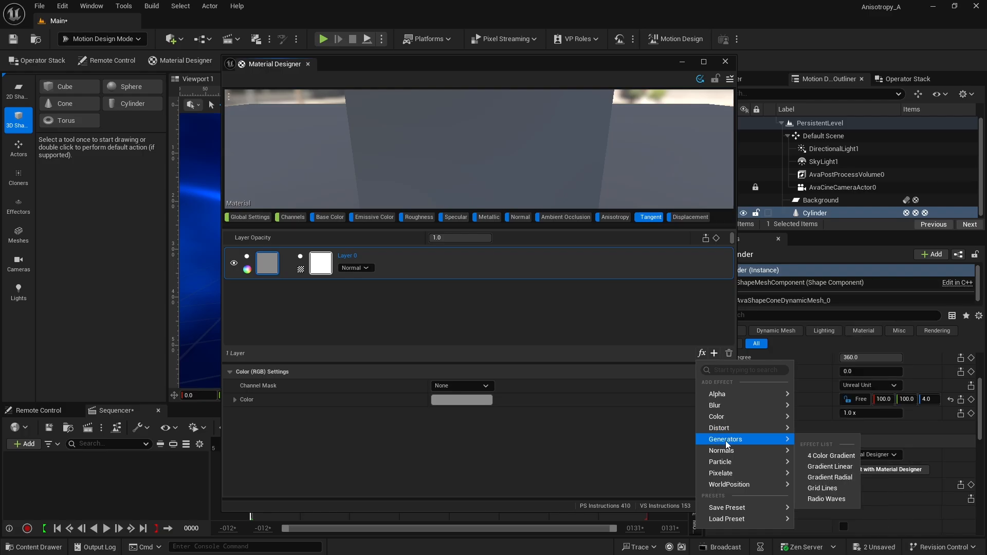
click(829, 456)
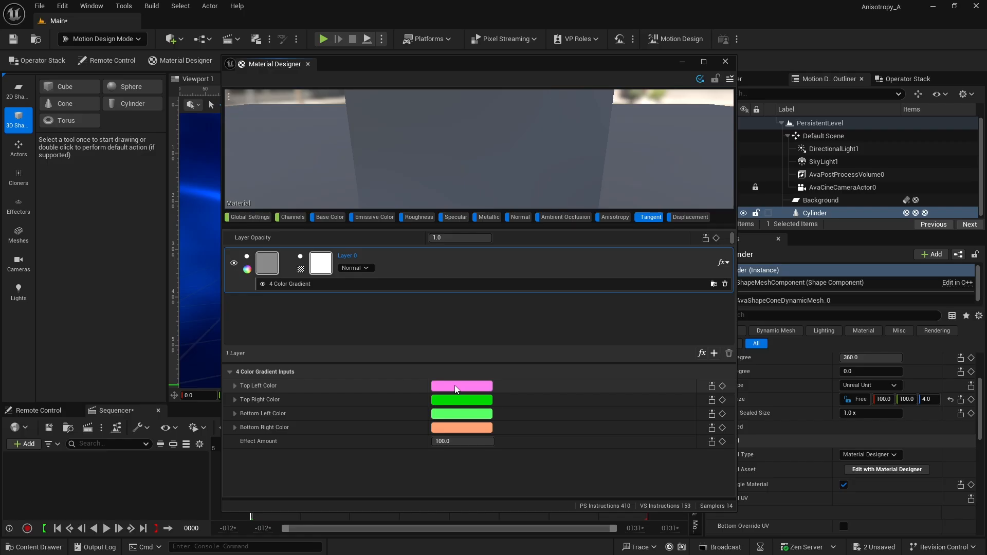
- Set the gradient's Top Left Color to pure red (1, 0, 0) and its Top Right Color to green
click(454, 387)
drag(474, 416, 452, 416)
drag(476, 430, 422, 430)
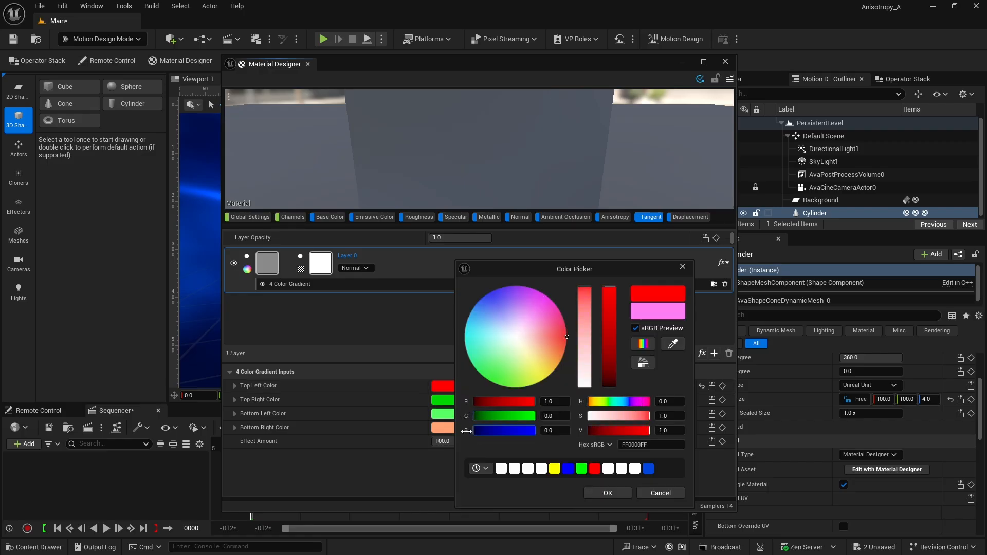
click(605, 495)
click(467, 401)
click(605, 468)
click(614, 492)
- Set the gradient's Bottom Left Color to blue and its Bottom Right Color to yellow
click(465, 415)
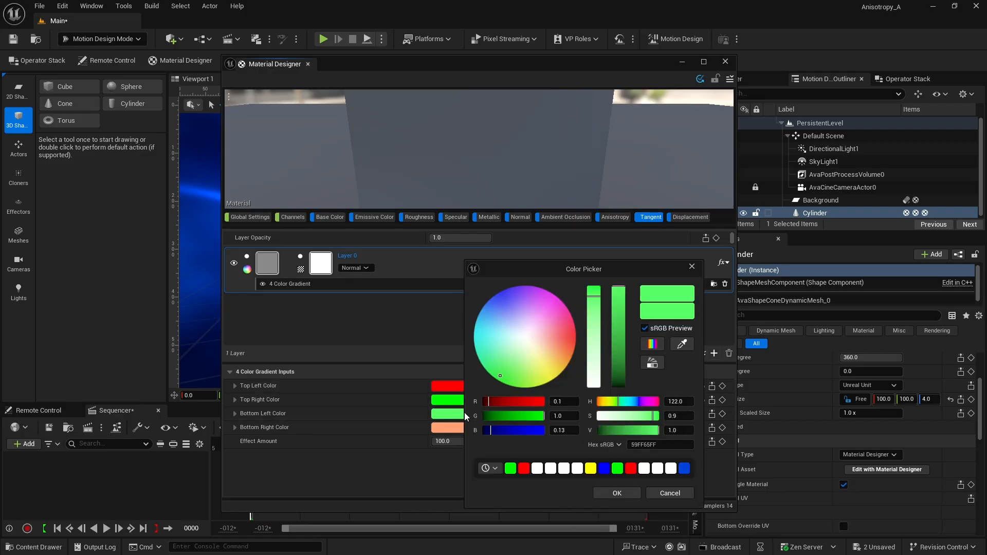
click(605, 469)
click(616, 492)
click(465, 428)
click(605, 469)
click(618, 507)
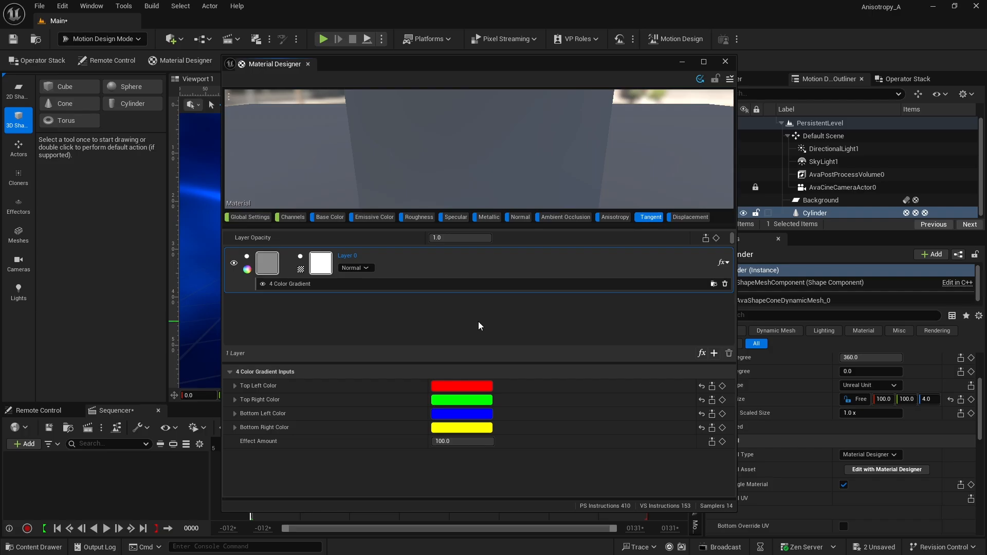
- Set the Roughness channel's strength to 0.1 and check the reflections from another angle in the material preview
click(293, 218)
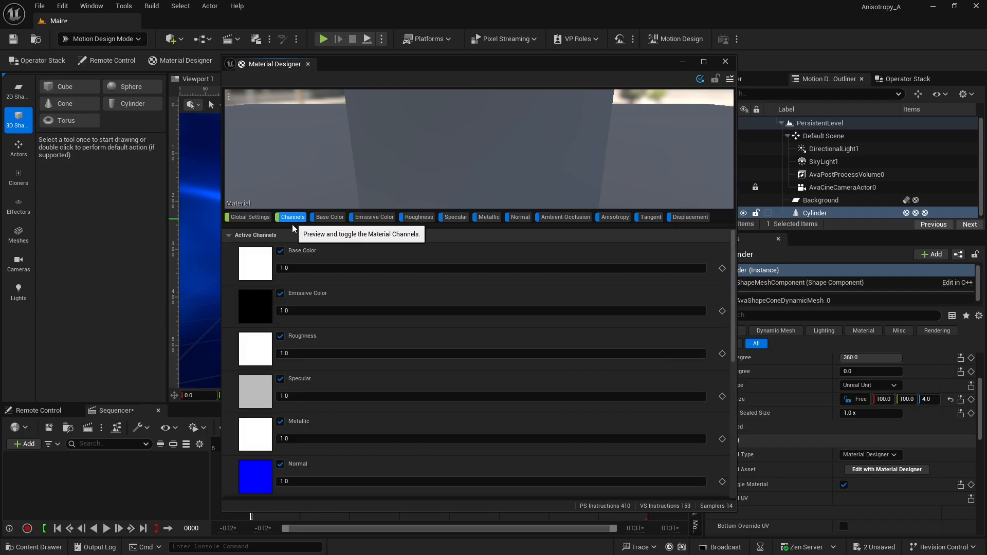
click(339, 354)
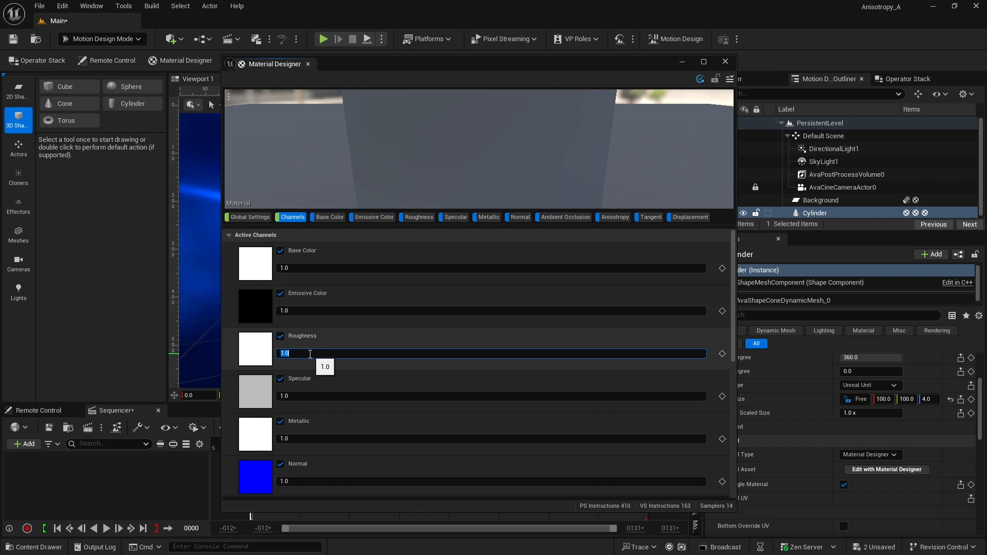
key(Return)
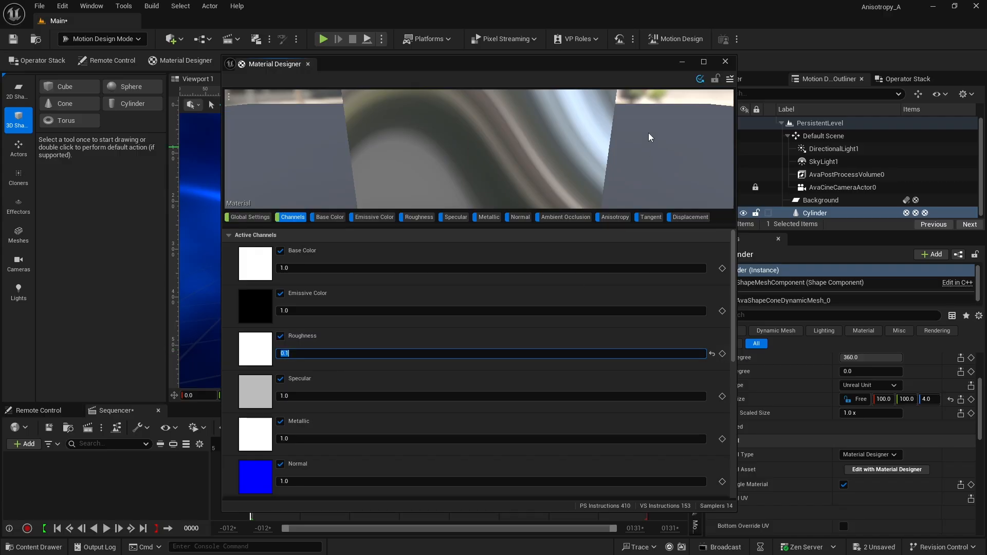
drag(503, 150, 488, 155)
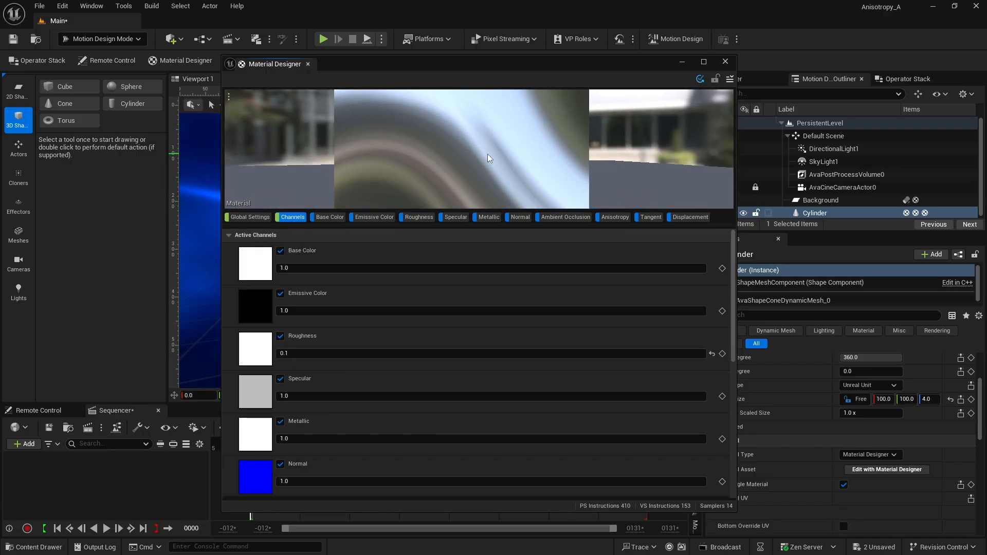
- Save the cylinder's material as MD_SilverMeta in the Materials folder and close the Material Designer
click(729, 79)
click(751, 129)
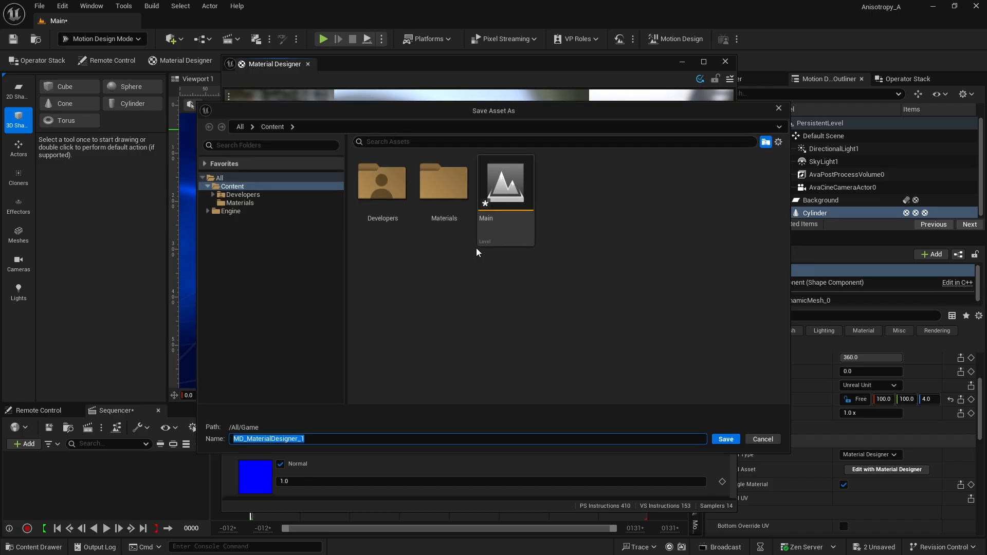
click(446, 174)
double_click(446, 173)
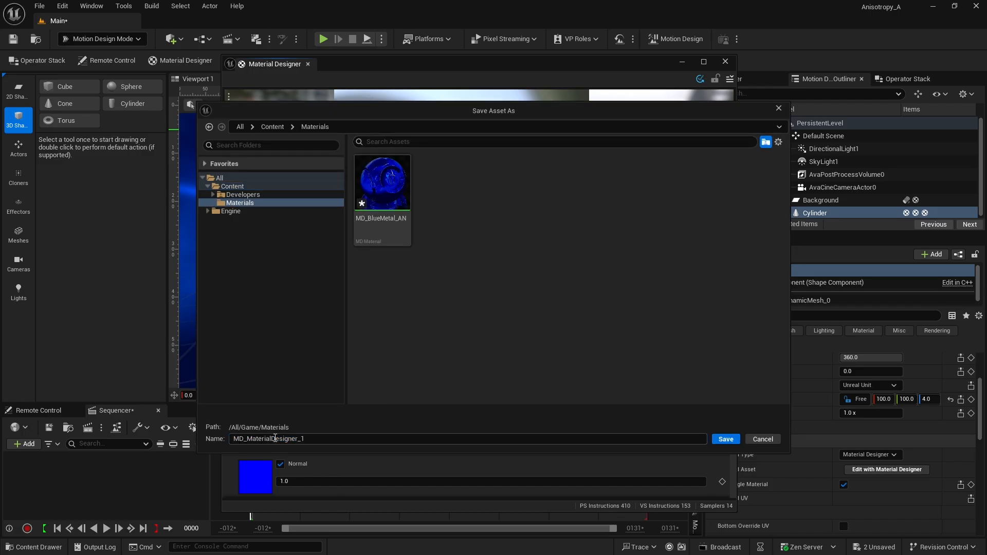
drag(248, 440, 302, 441)
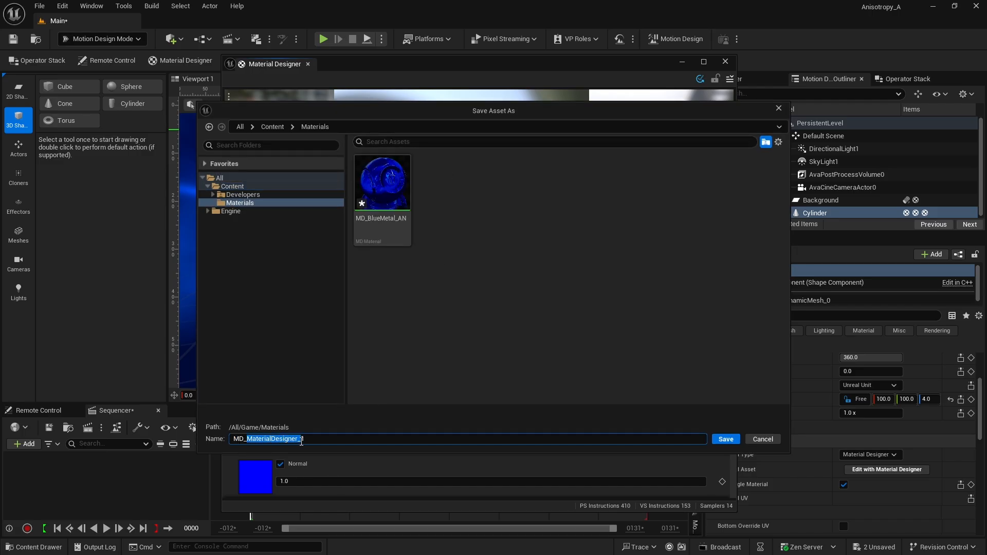
text(SilverMeta)
key(Return)
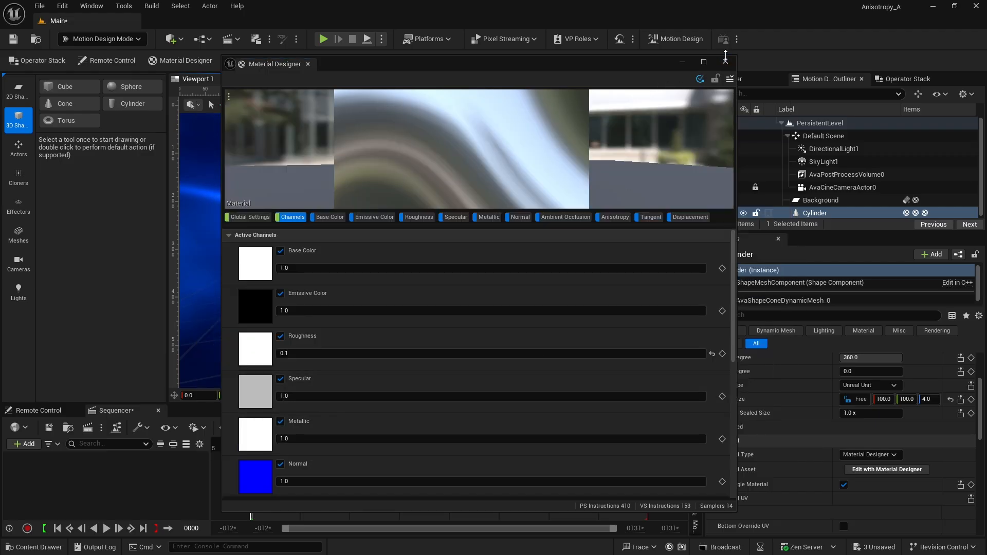
click(726, 62)
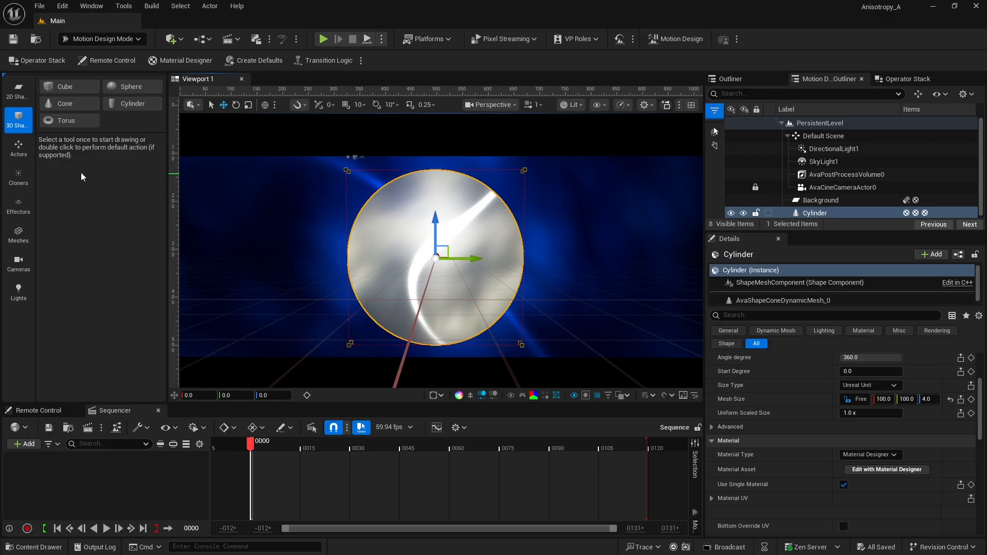
- Draw a 2D ring about 94 by 97 units in the viewport, beside the silver disc
click(18, 91)
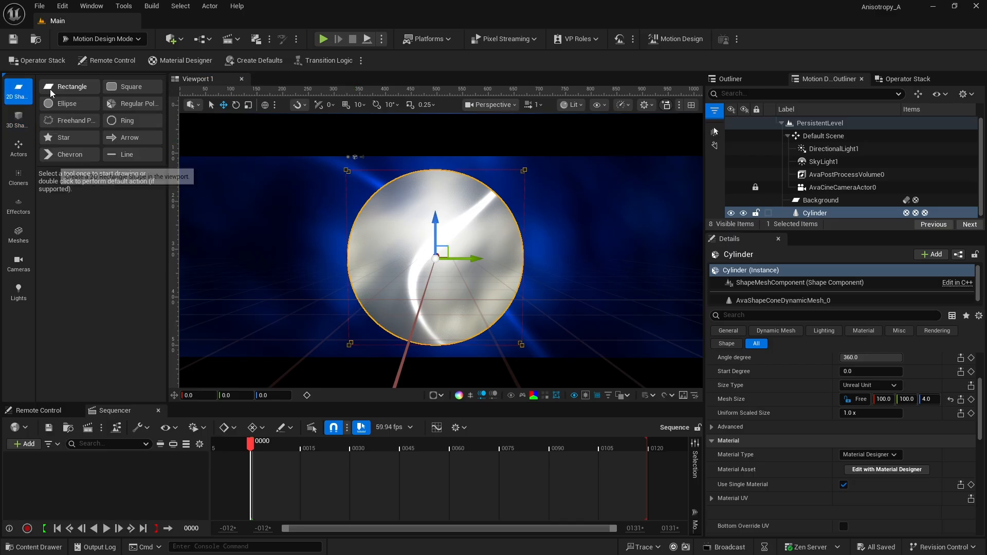
click(128, 123)
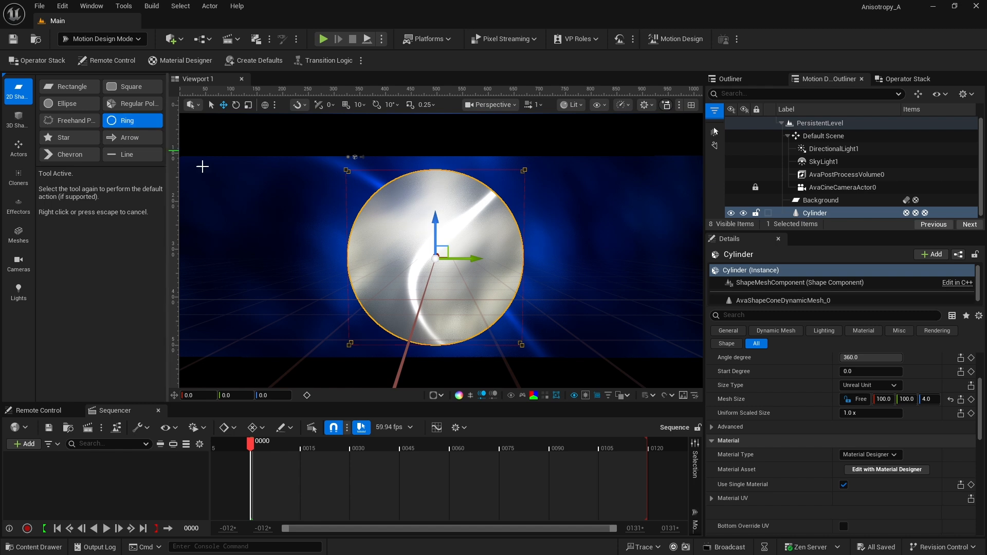
drag(269, 199, 324, 262)
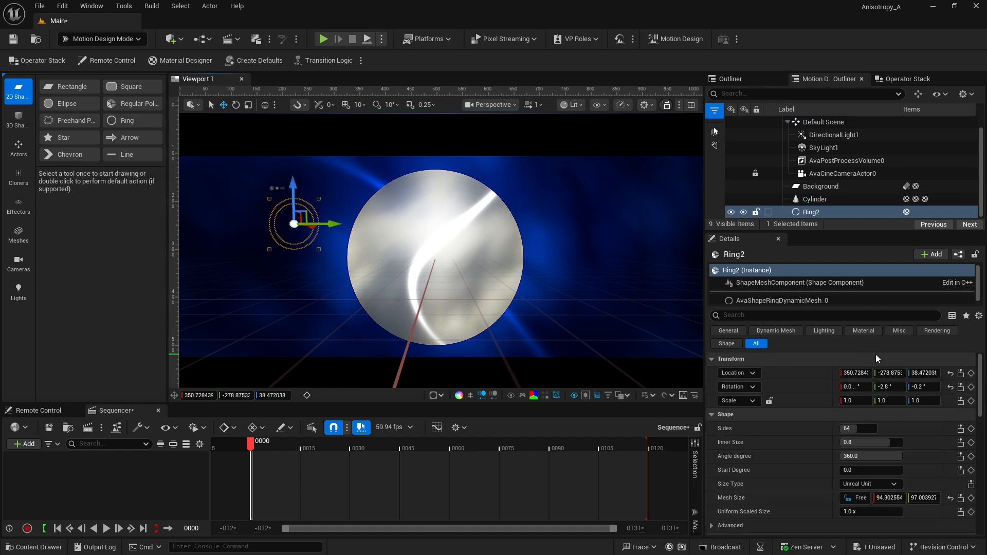
- Reset the ring's location and rotation to zero and set its mesh size to 92 by 92
click(951, 374)
click(950, 387)
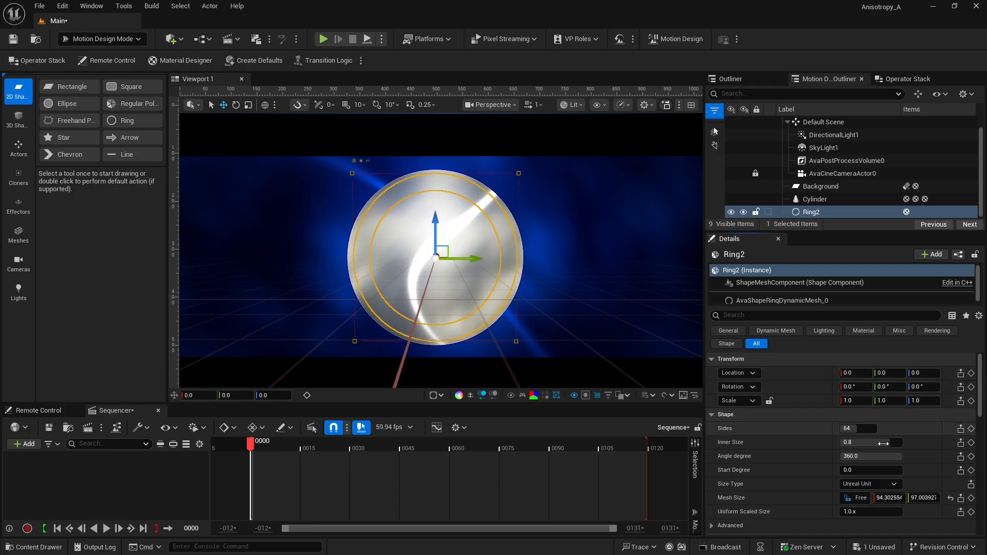
click(951, 500)
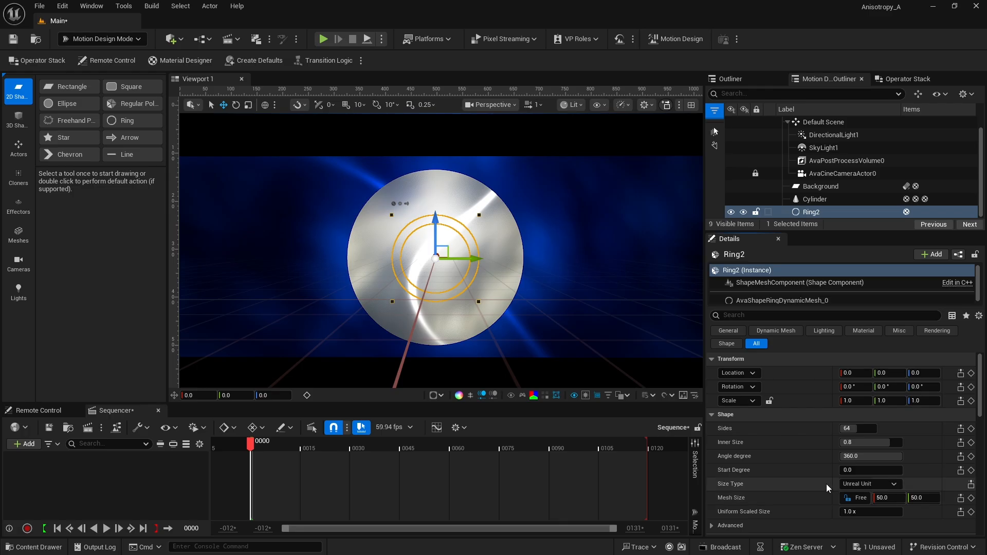
click(884, 498)
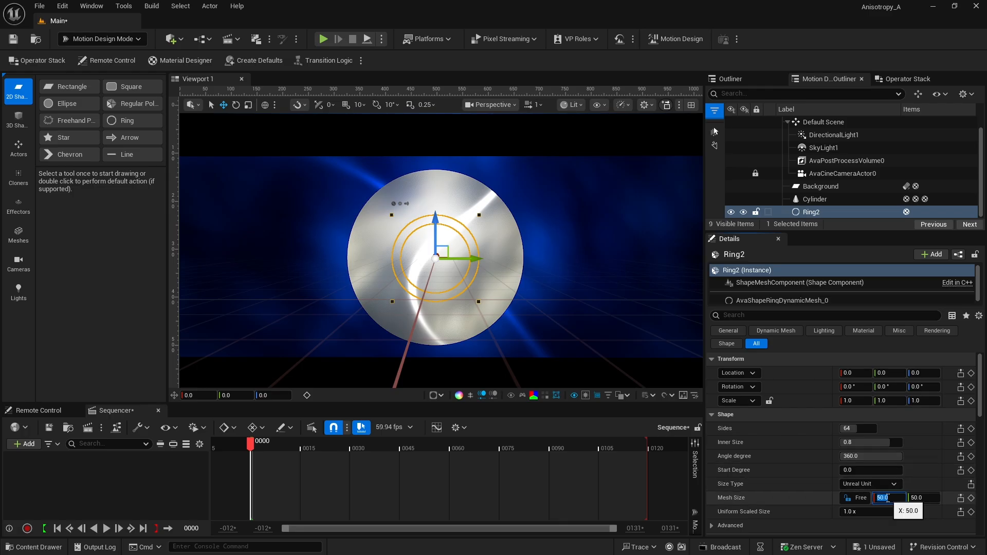
text(92)
key(Tab)
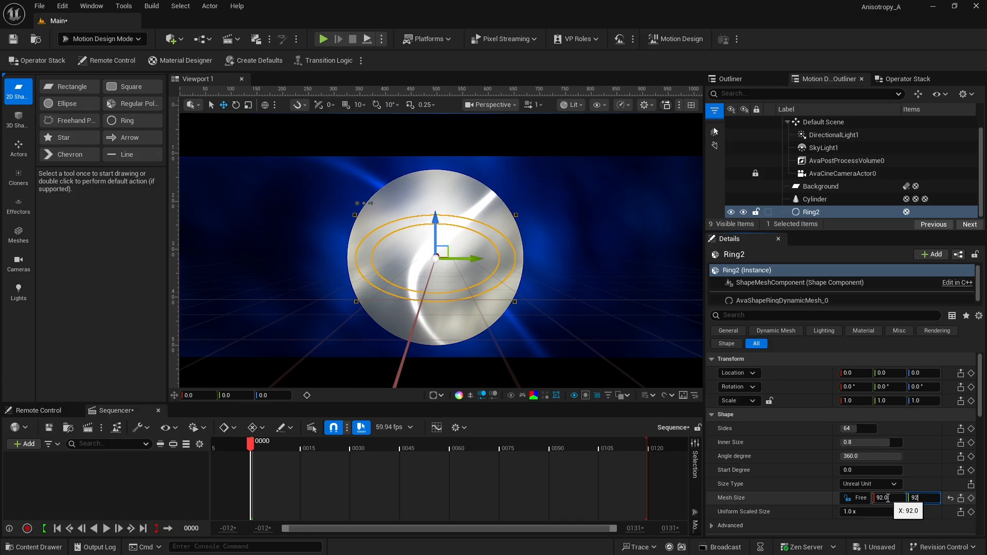
key(Return)
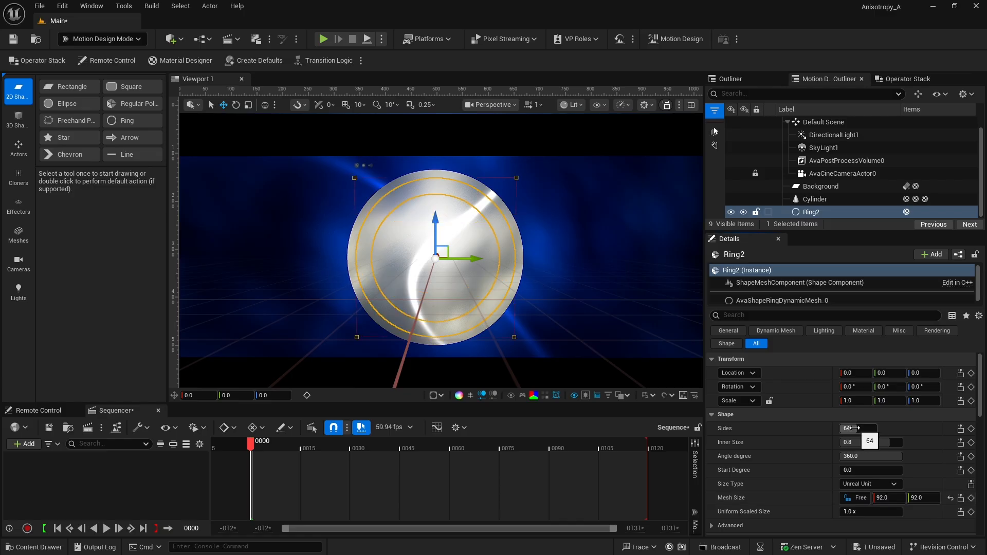
- Set the ring's number of sides to 128 and its inner size to 0.95
click(850, 429)
text(128)
key(Return)
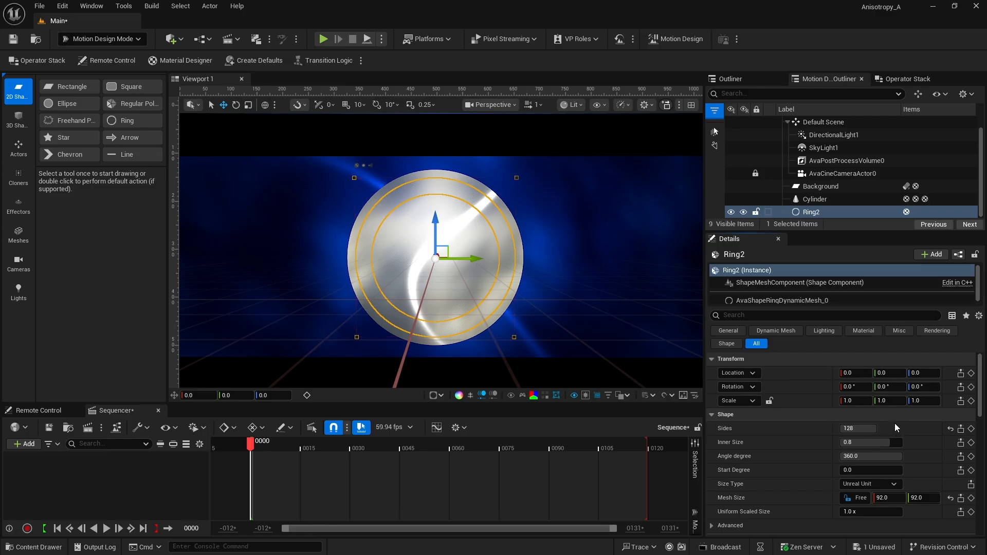
click(876, 443)
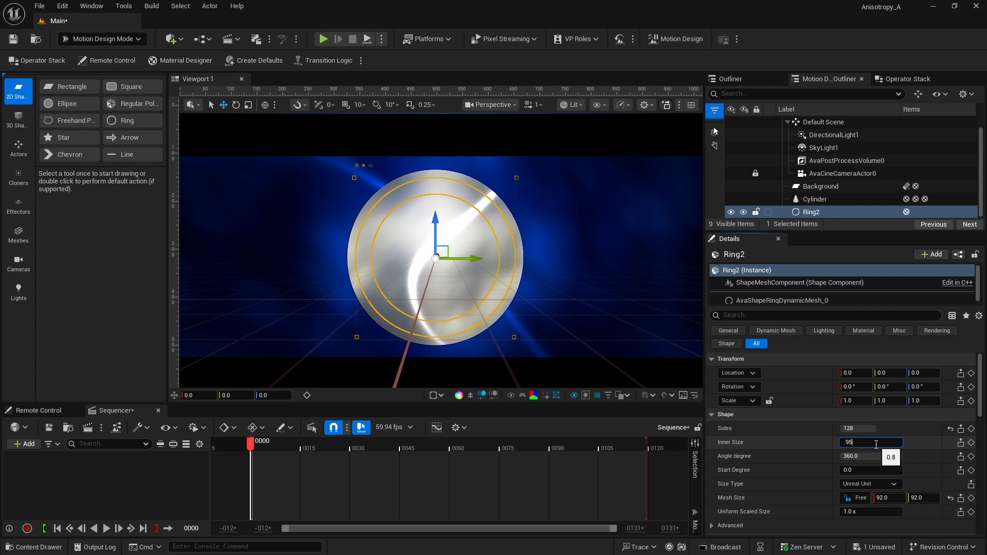
text(.95)
key(Return)
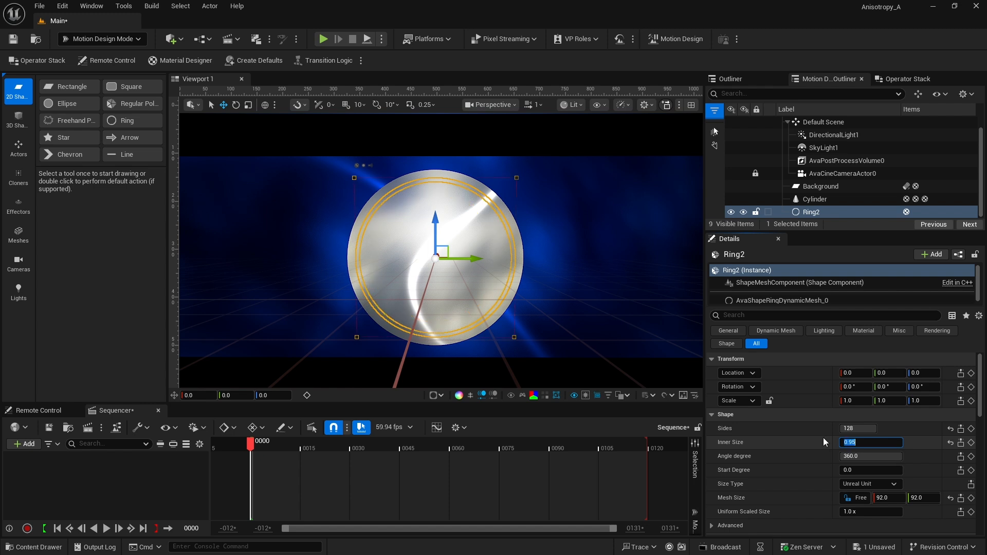
- Add an Extrude modifier to the ring with an extrude depth of 6 cm
click(902, 82)
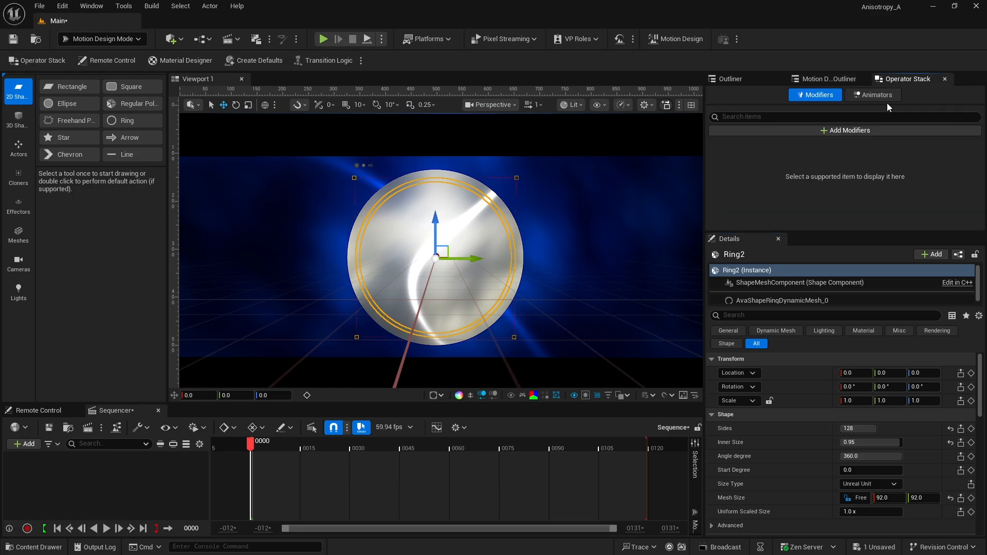
click(843, 131)
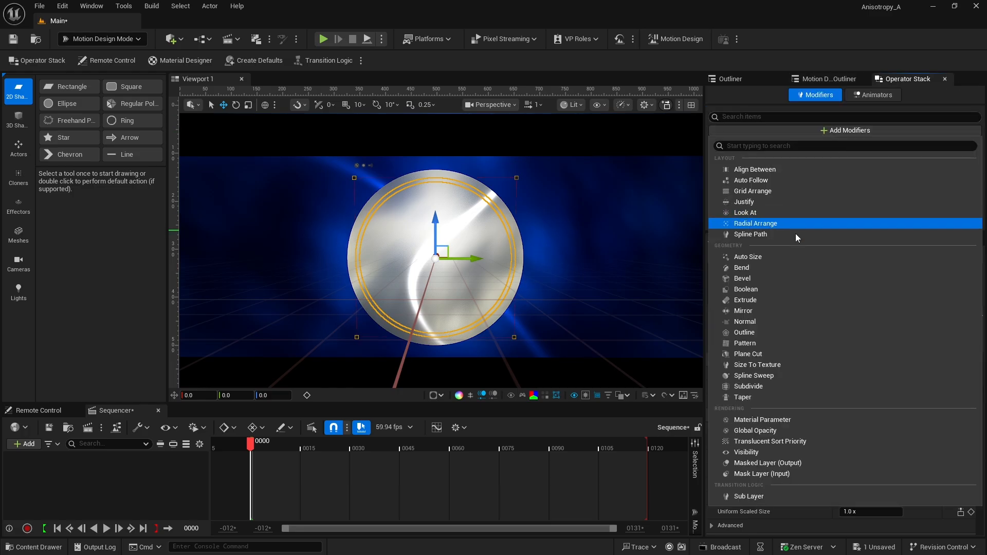
click(764, 300)
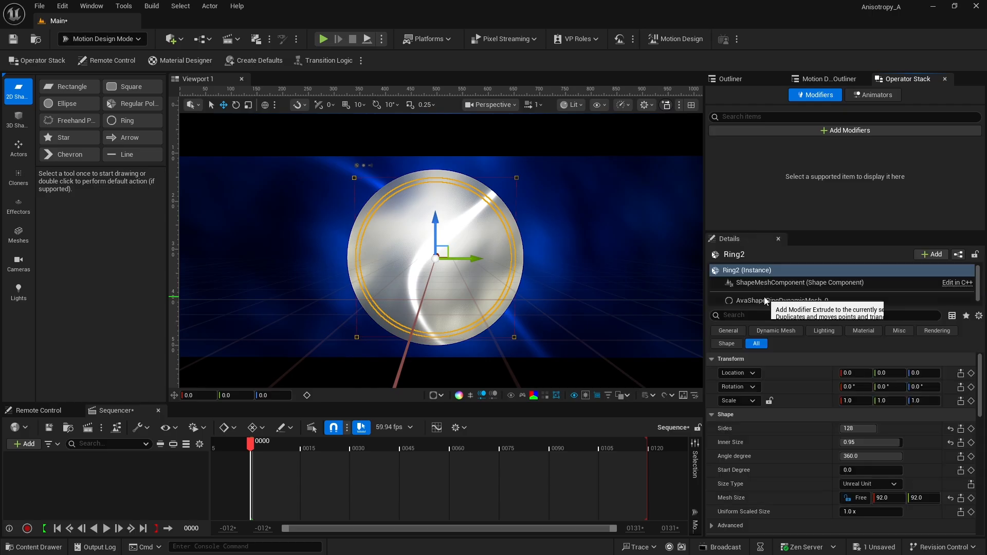
click(857, 201)
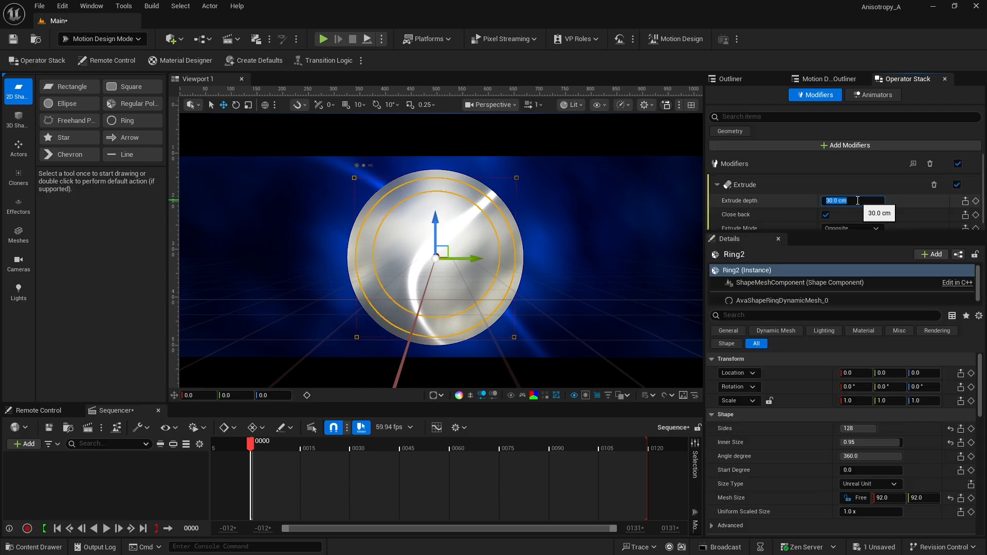
text(6)
key(Return)
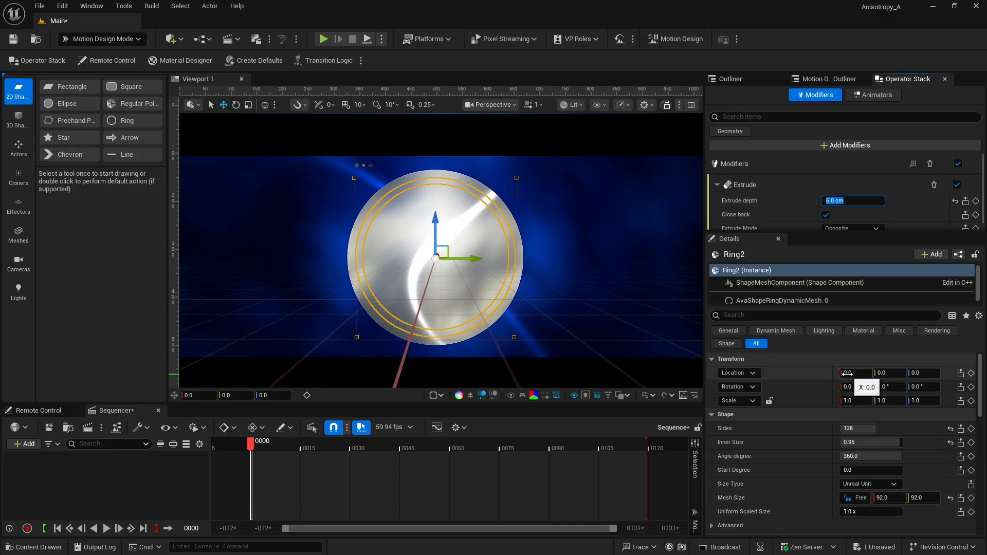
- Move the ring to X location -4.0 and check from an angle how it sits on the silver disc
drag(847, 373, 844, 374)
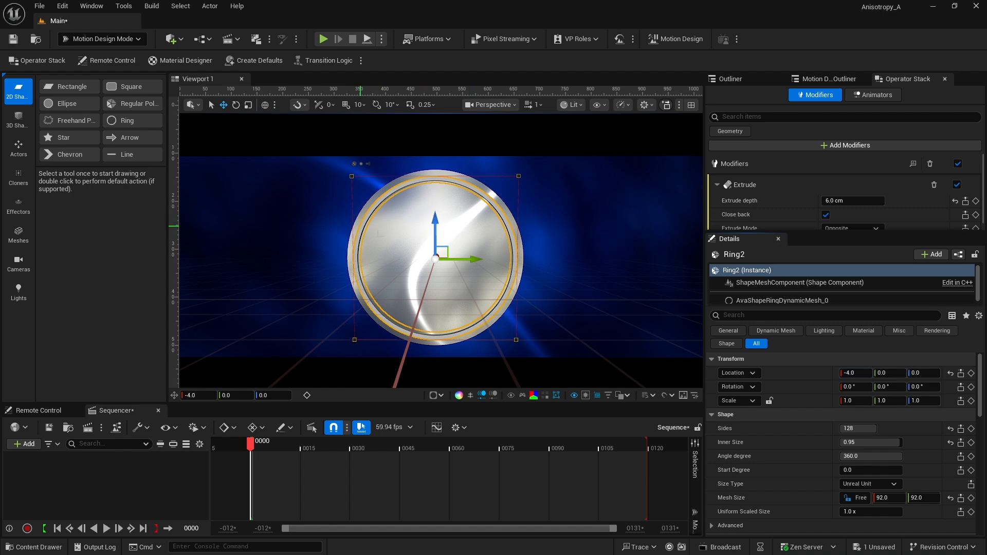
mouse_move(401, 235)
right_down()
mouse_move(407, 249)
mouse_move(390, 249)
right_up()
alt+drag(409, 256, 514, 258)
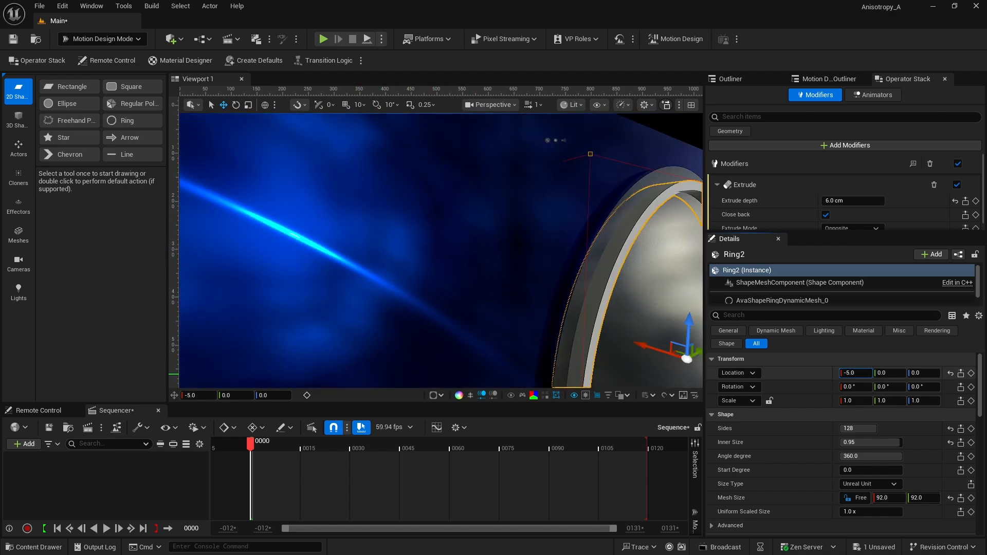
drag(851, 373, 853, 374)
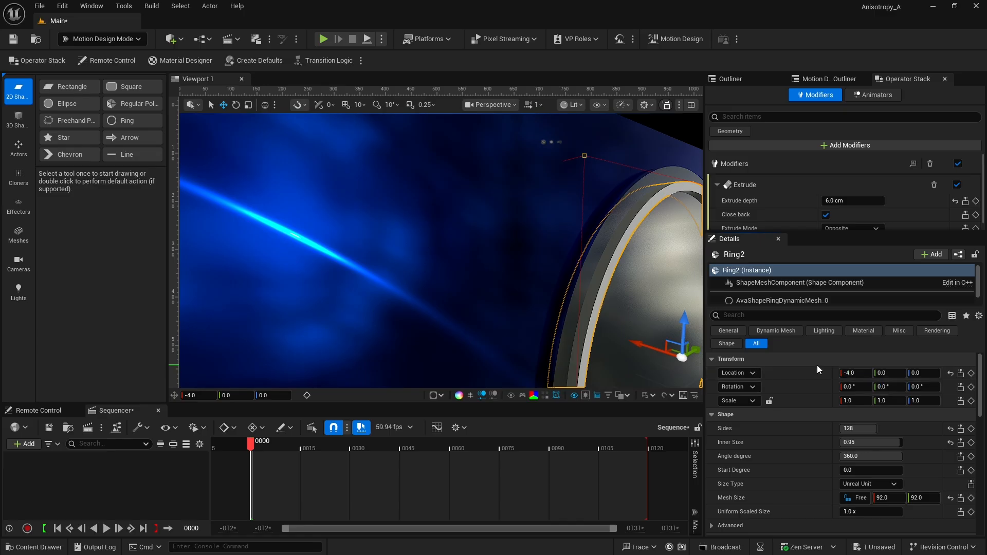
alt+drag(488, 225, 415, 188)
scroll(428, 151, down, 5)
scroll(338, 151, down, 3)
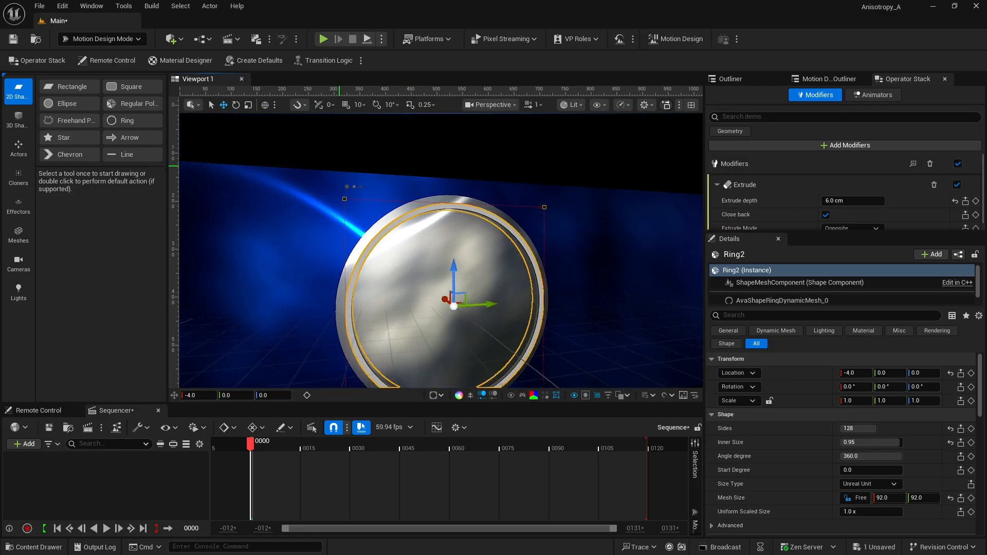
- Copy MD_SilverMetal_AN within the Materials folder and rename the copy MD_GoldMetal_AN1
click(57, 548)
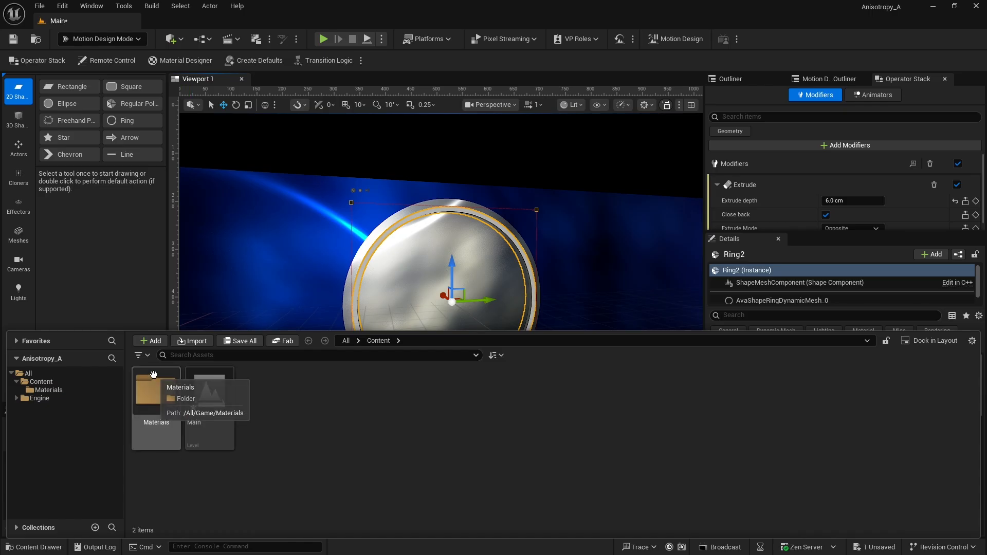
double_click(154, 391)
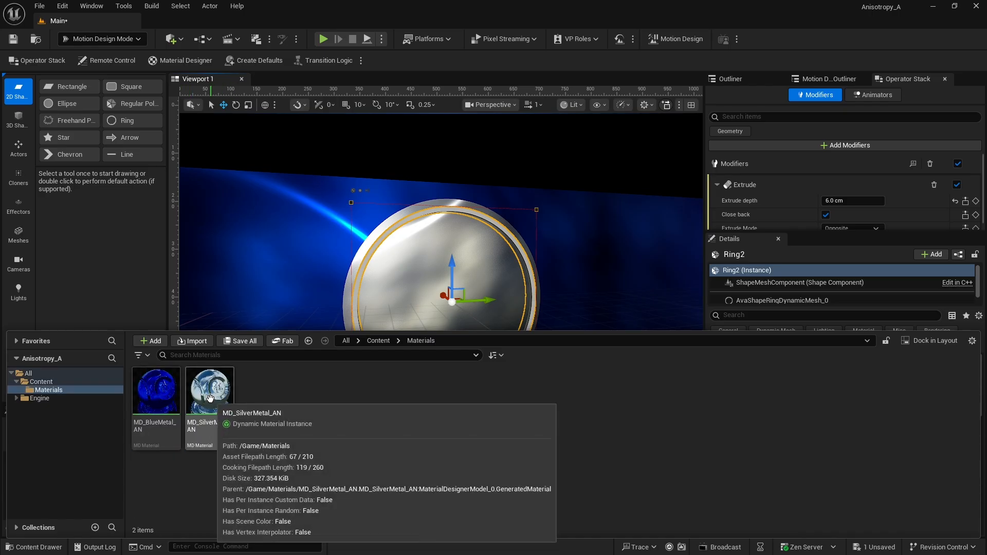
drag(210, 399, 307, 397)
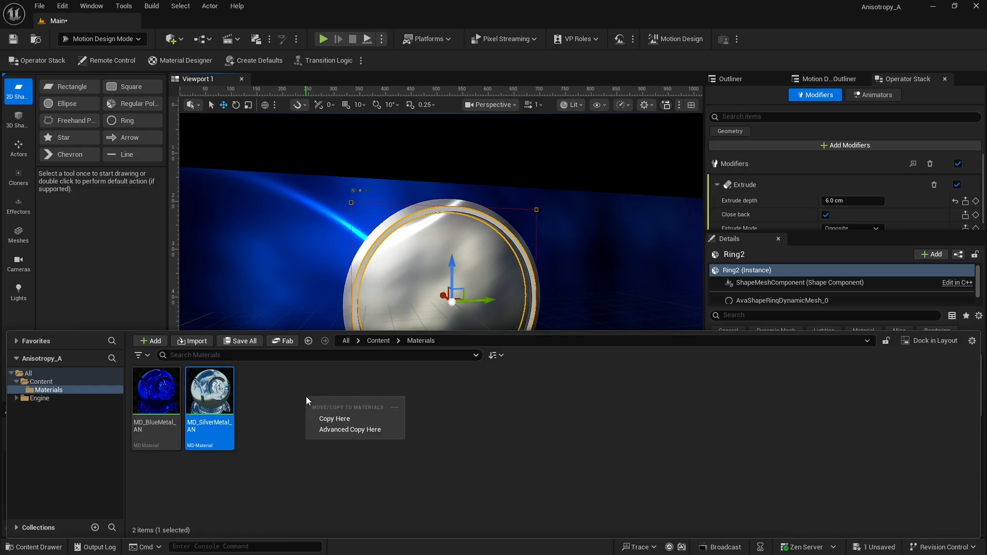
click(335, 419)
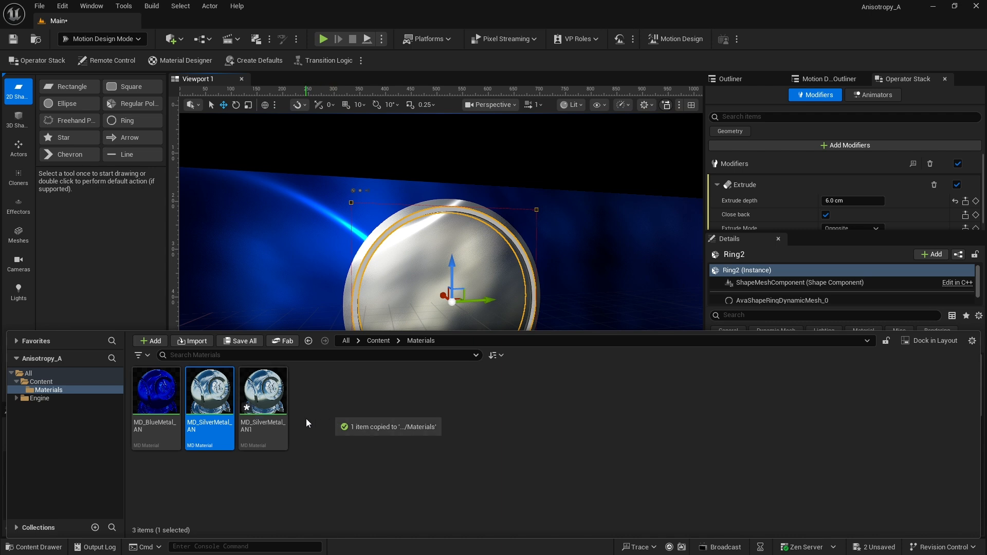
right_click(265, 427)
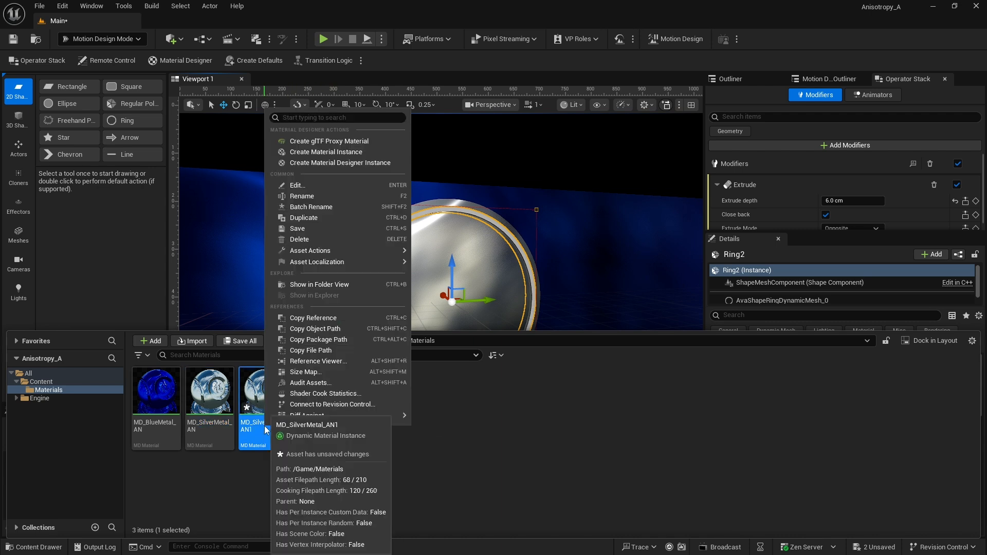
click(306, 193)
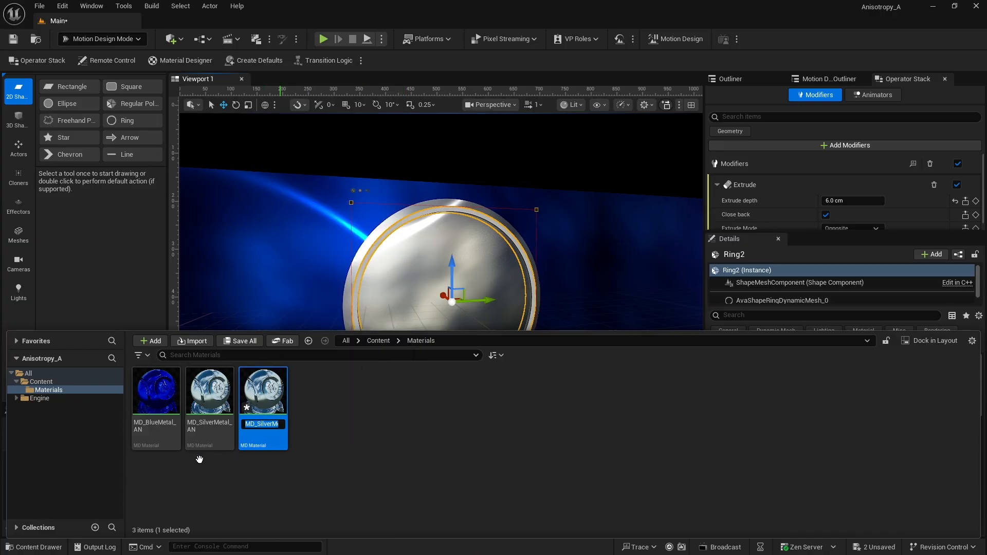
drag(257, 425, 281, 425)
text(GoldMeta)
key(Return)
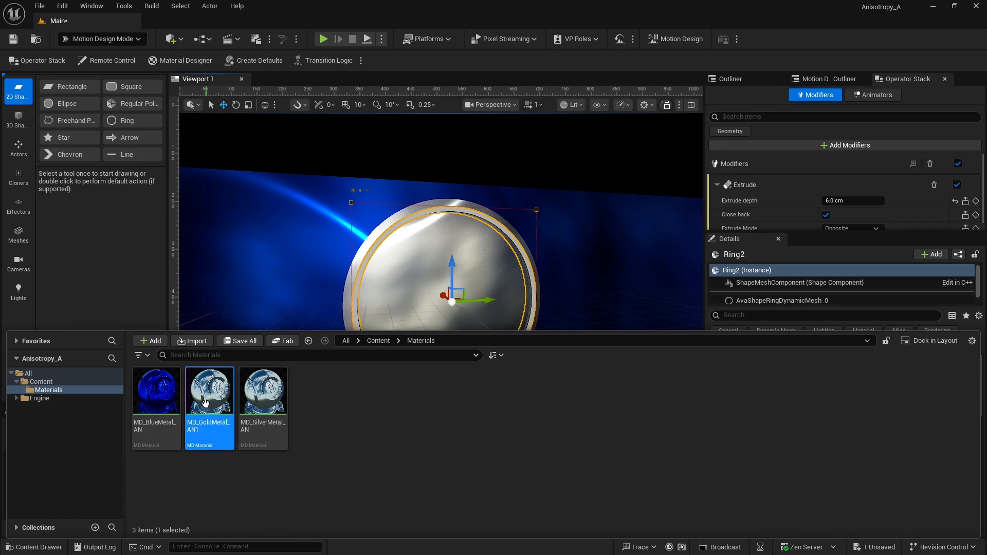
- Set the Base Color of MD_GoldMetal_AN1 to gold, hex FFD000FF, and close the Material Designer
double_click(205, 401)
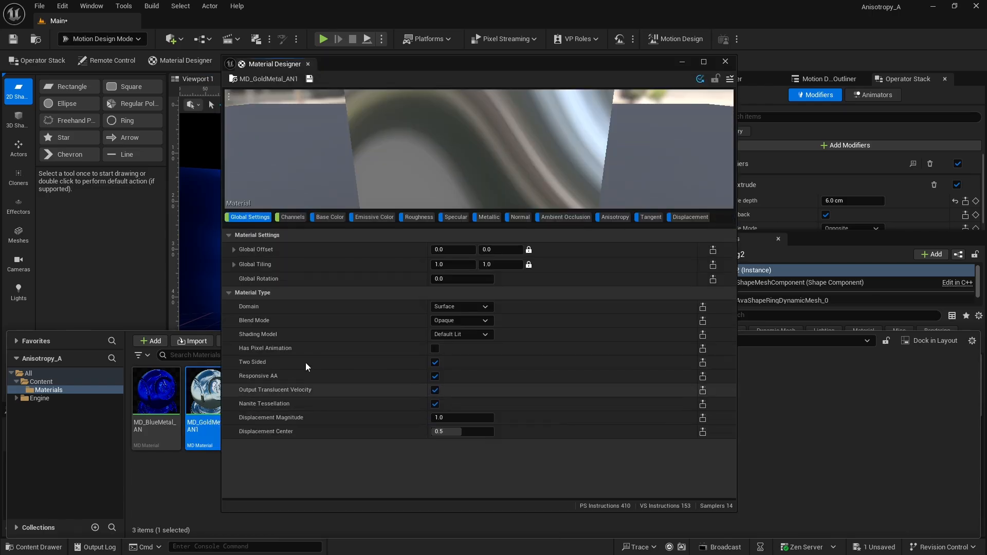
click(328, 218)
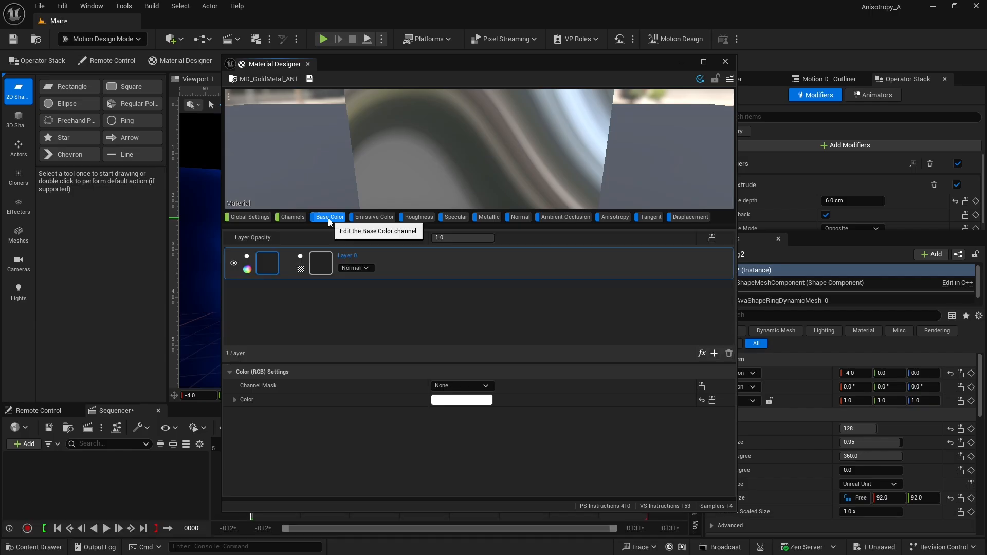
click(459, 401)
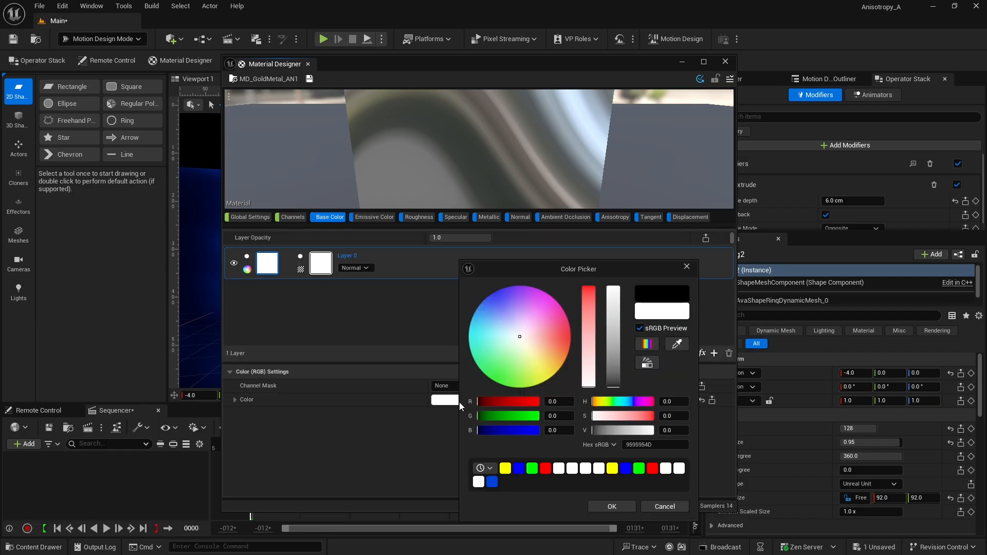
click(559, 367)
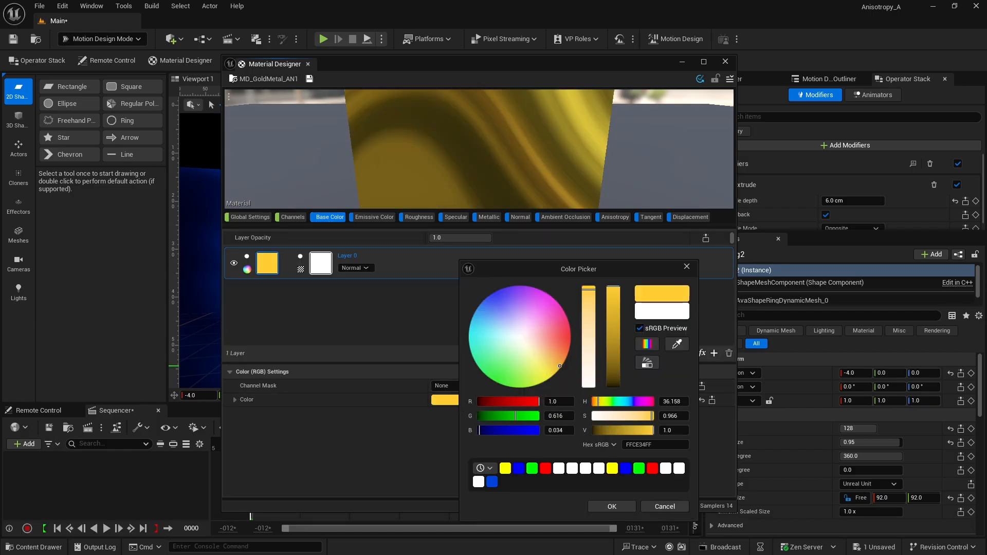
drag(560, 366, 560, 369)
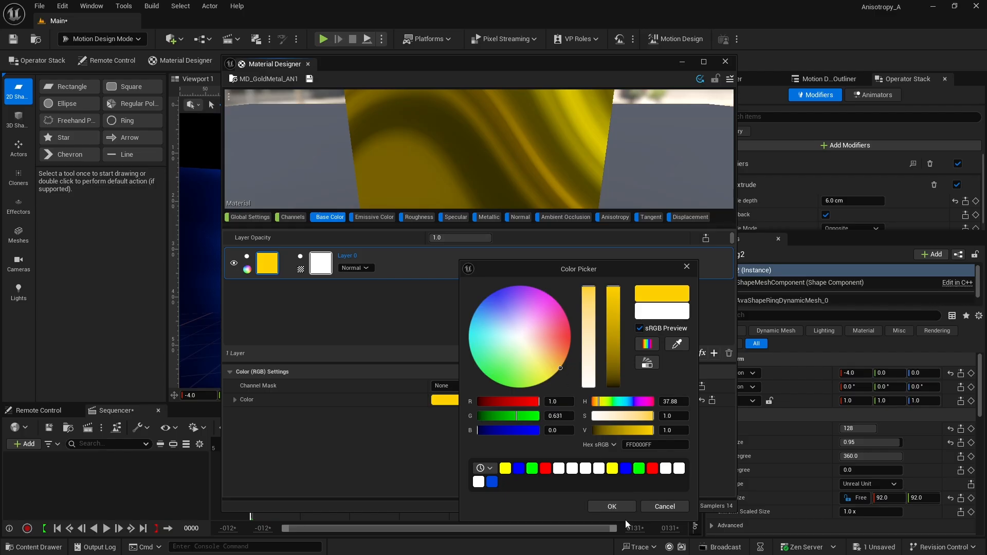
click(611, 503)
click(726, 61)
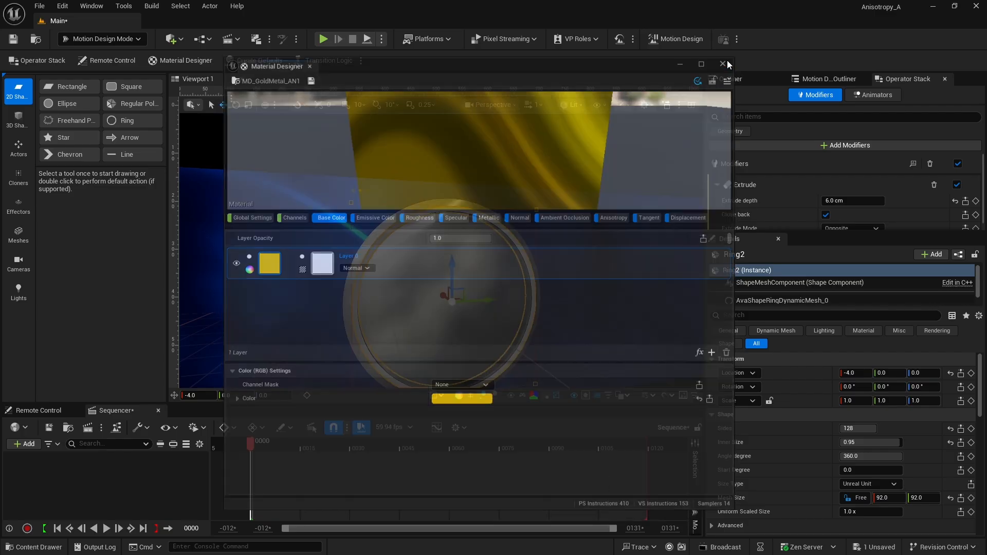
- Apply the MD_GoldMetal_AN1 material to the ring with Material Type set to Asset, and save the level
click(32, 547)
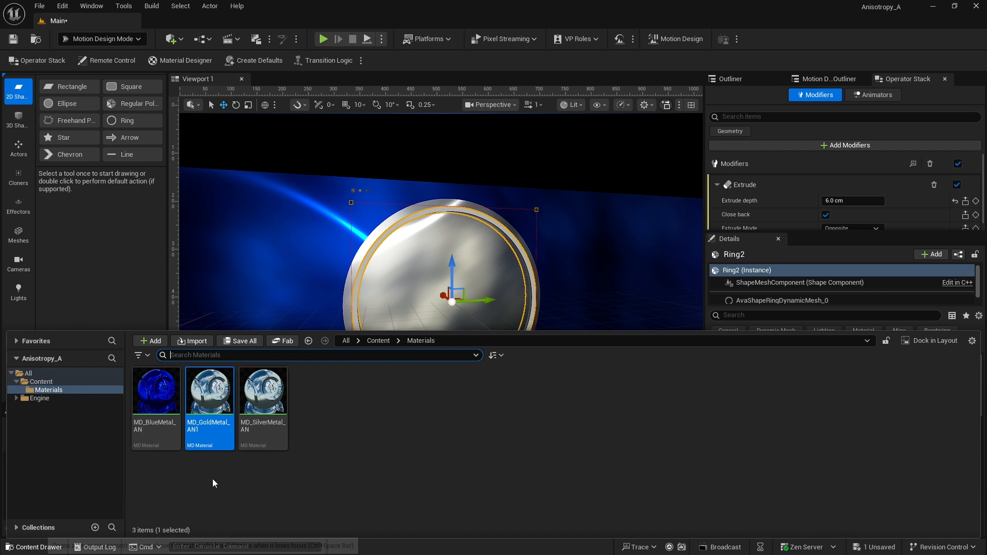
drag(219, 386, 221, 390)
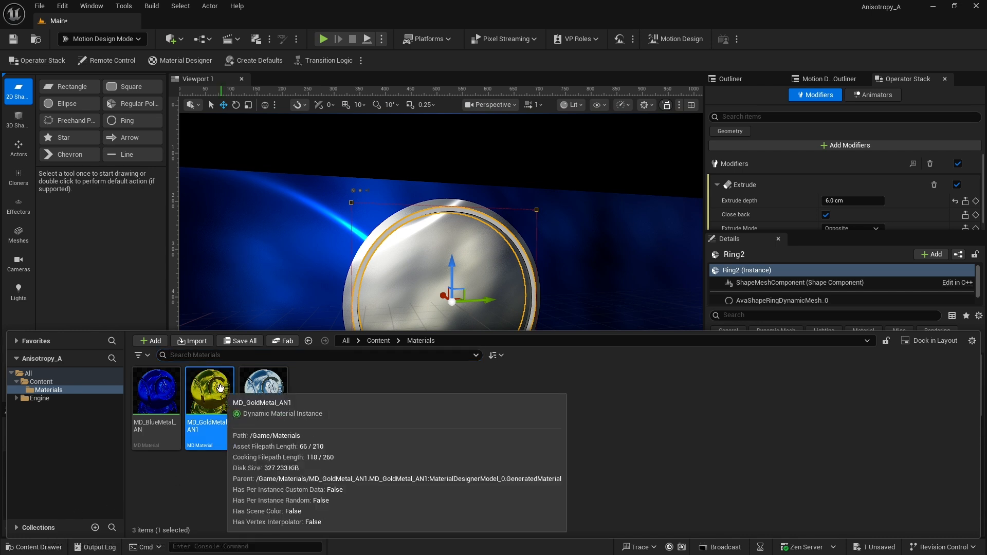
click(271, 388)
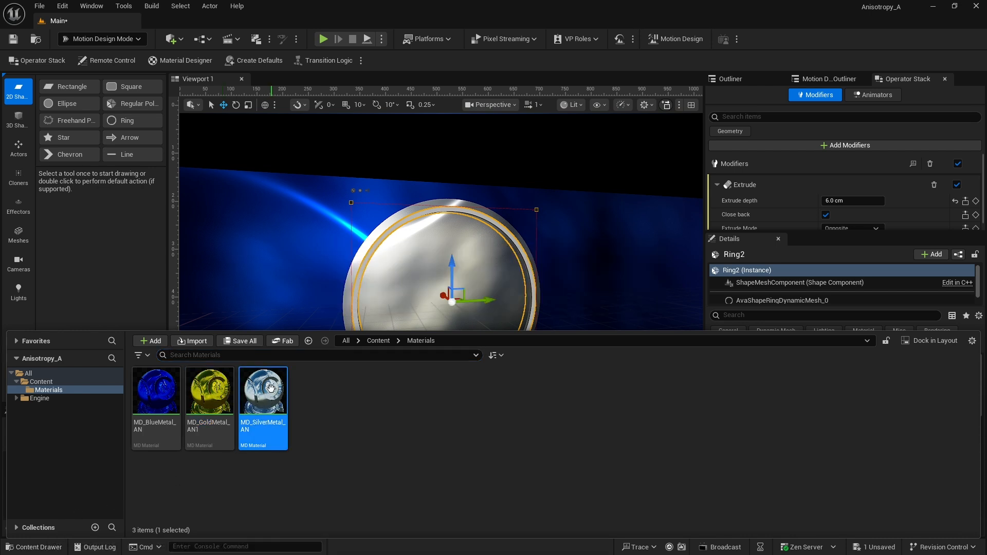
click(349, 388)
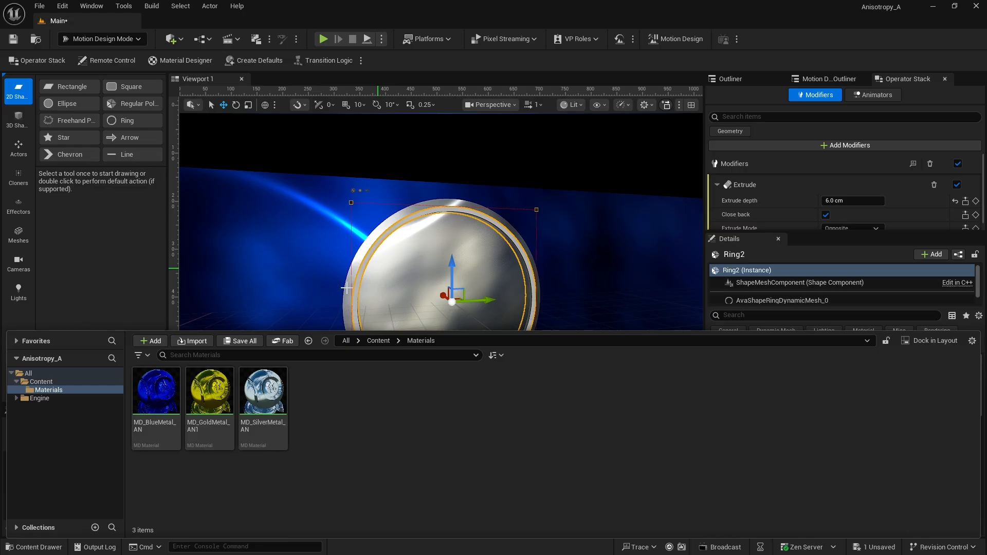
click(212, 392)
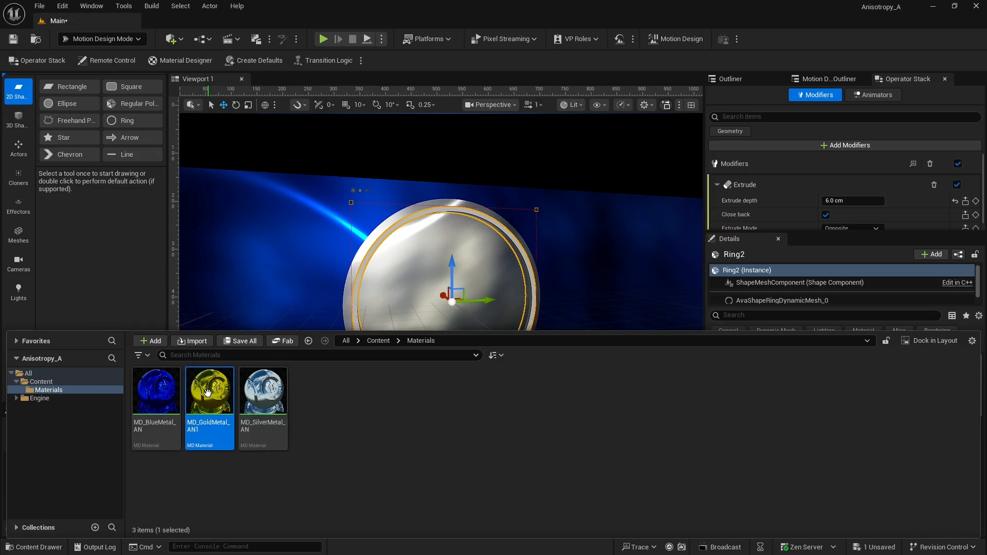
click(353, 292)
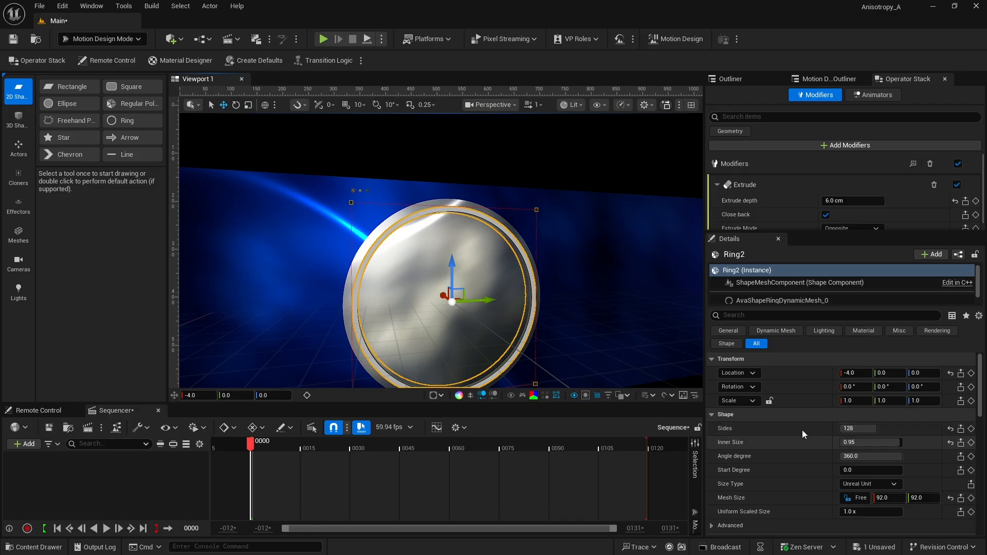
scroll(802, 429, down, 3)
scroll(795, 428, down, 2)
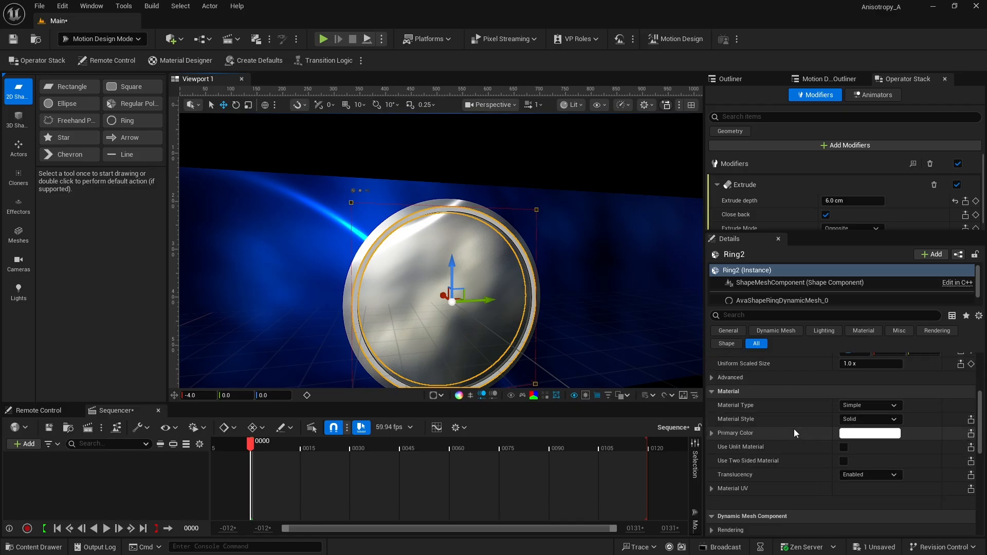
click(869, 405)
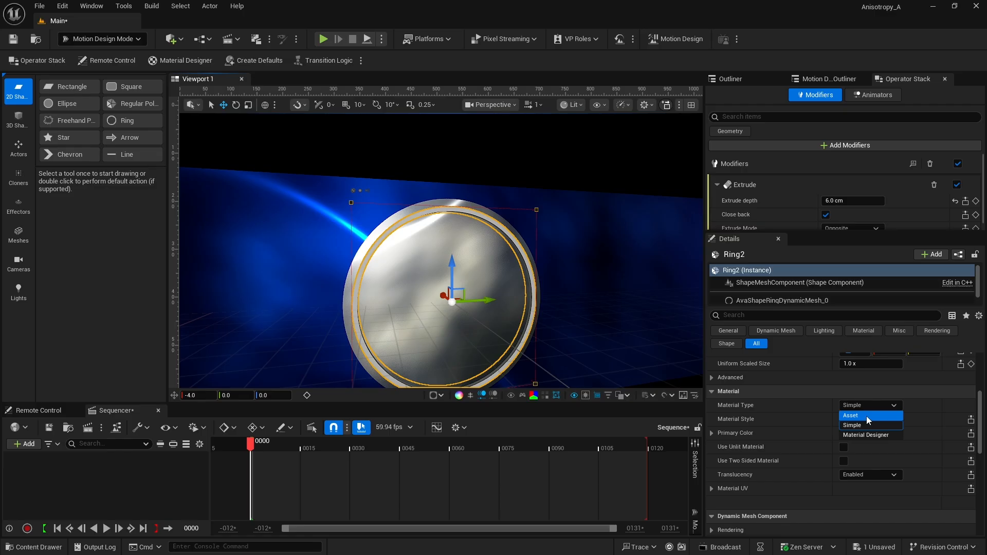
click(866, 416)
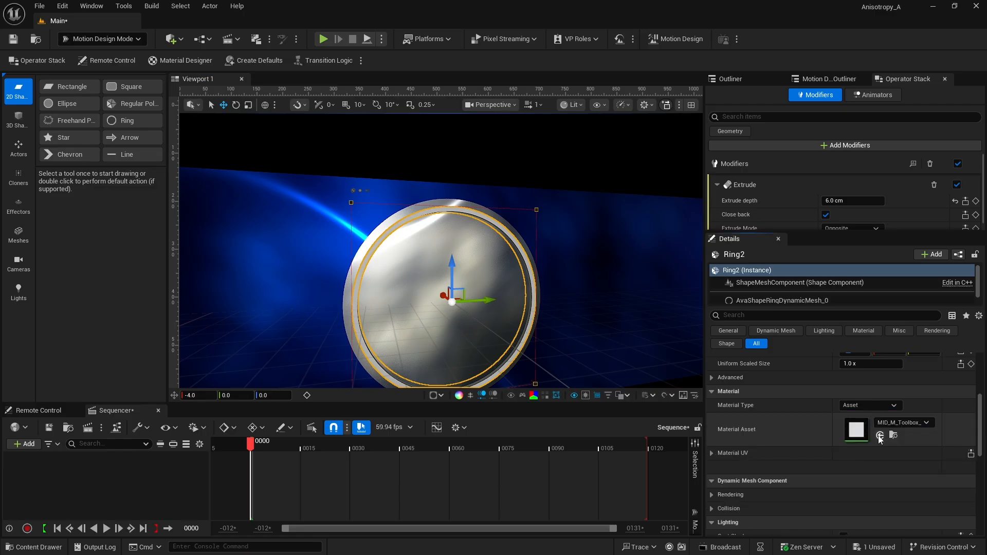
click(879, 436)
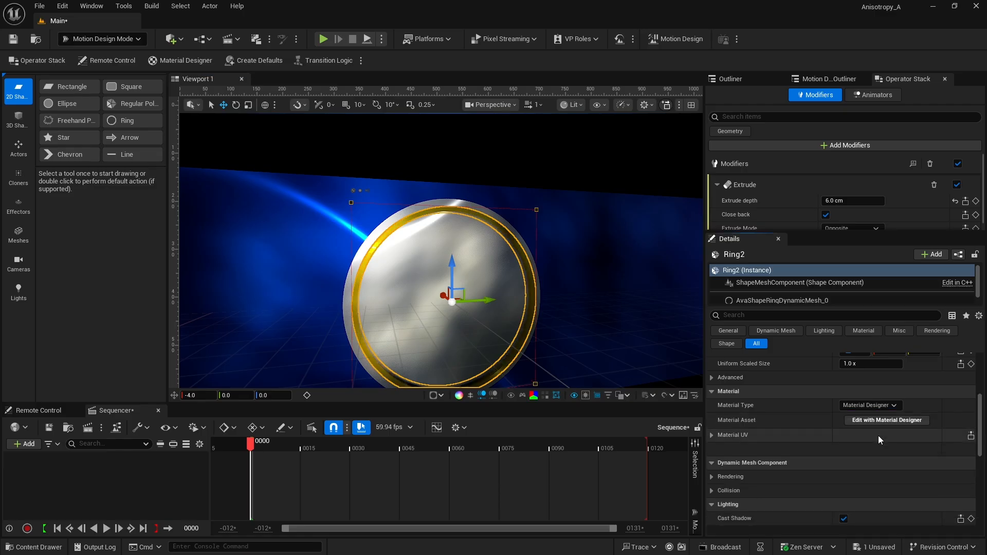
click(473, 158)
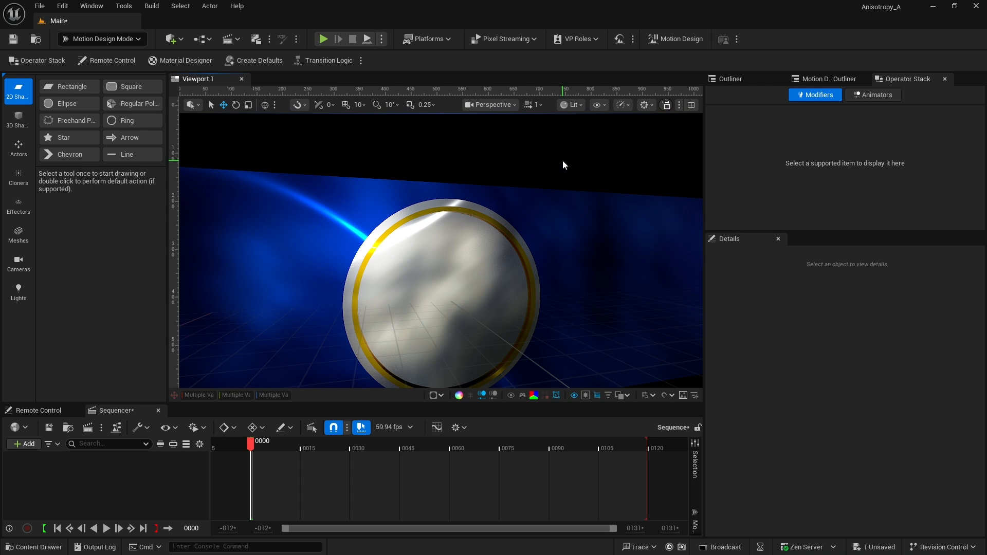
key(ctrl+s)
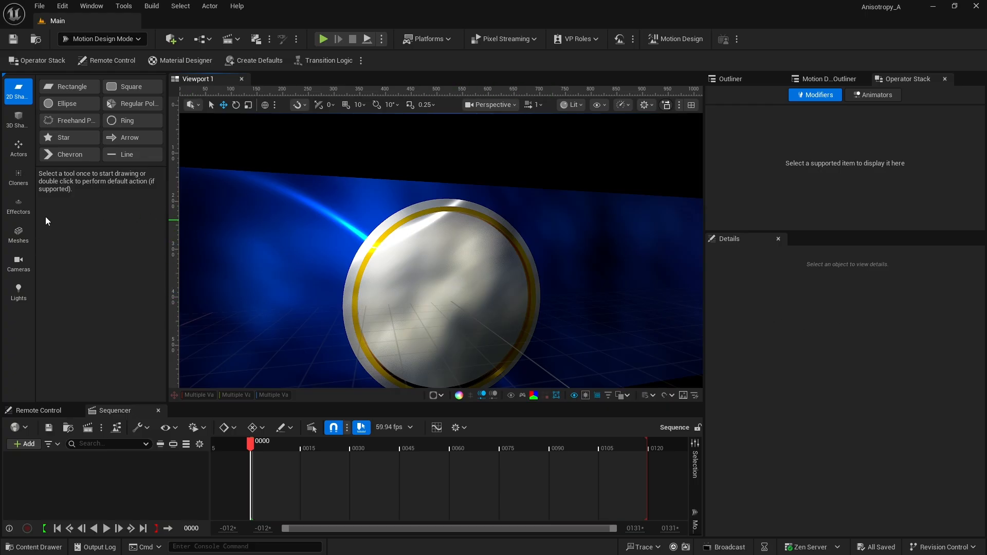
- Place a Text Actor just above the silver disc
click(18, 149)
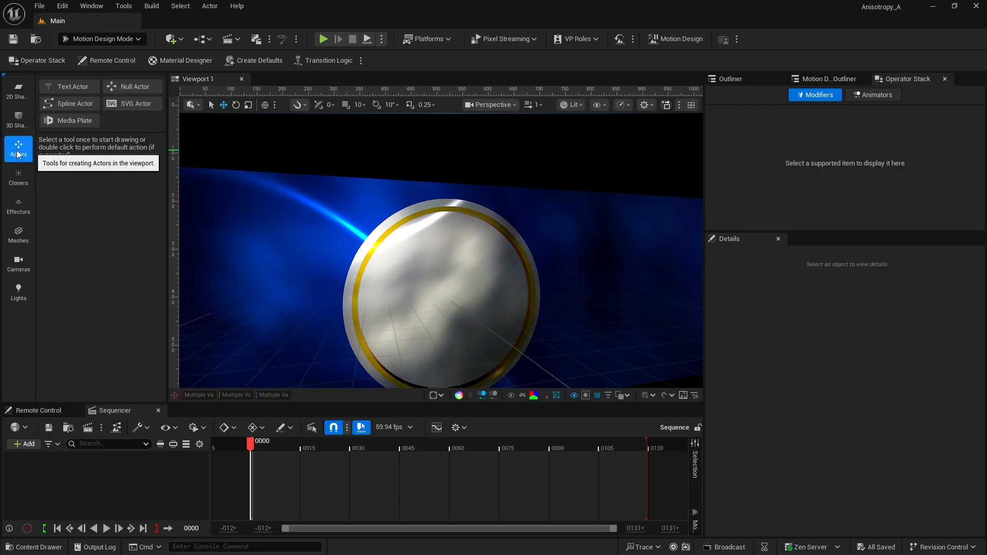
click(73, 86)
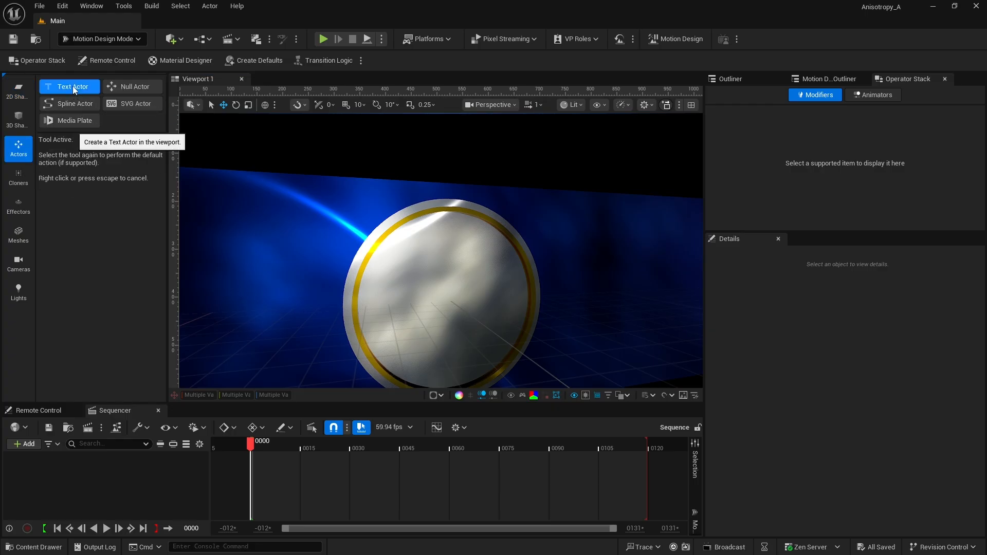
click(367, 170)
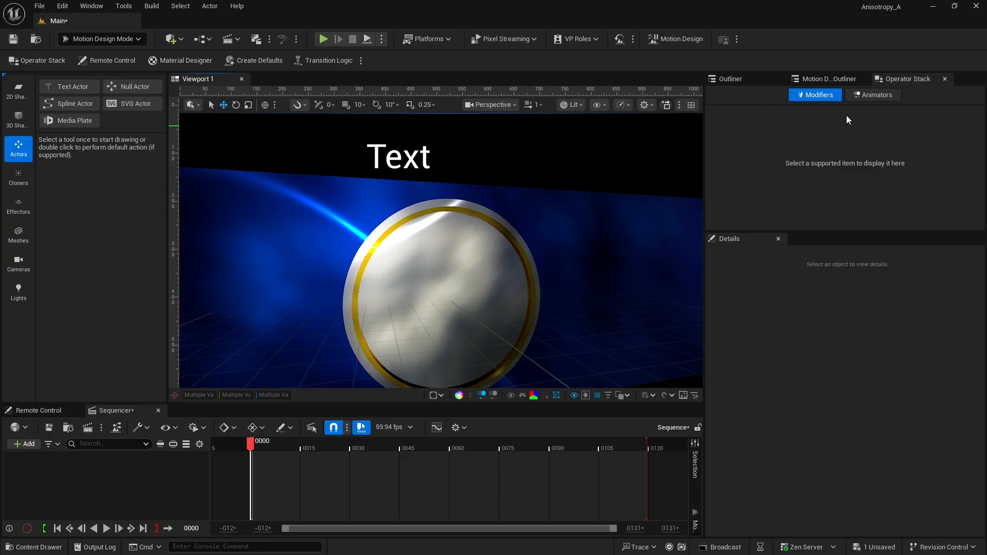
- Rename the text actor Text_5, the cylinder Number Circle and the ring Number Ring
click(822, 79)
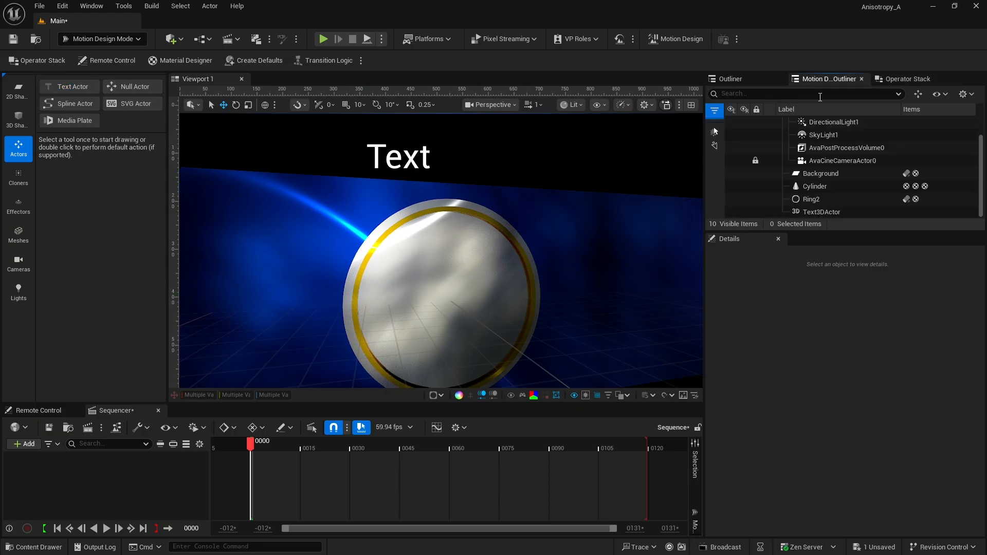
click(814, 209)
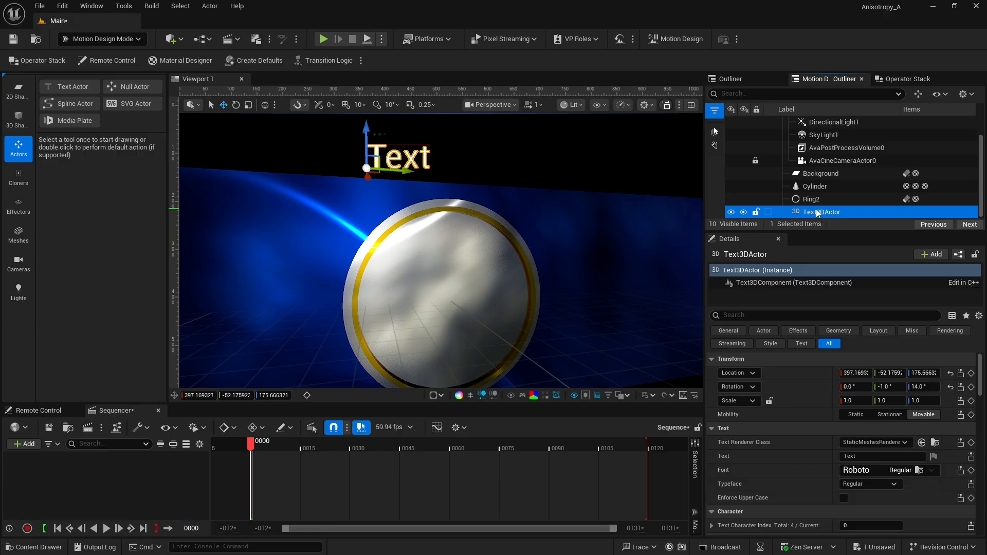
click(818, 212)
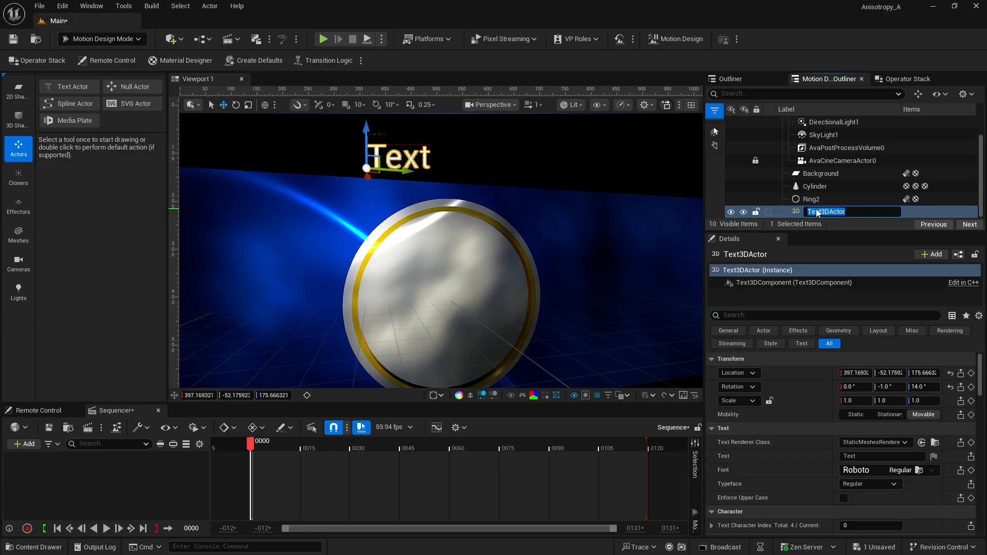
text(Text_5)
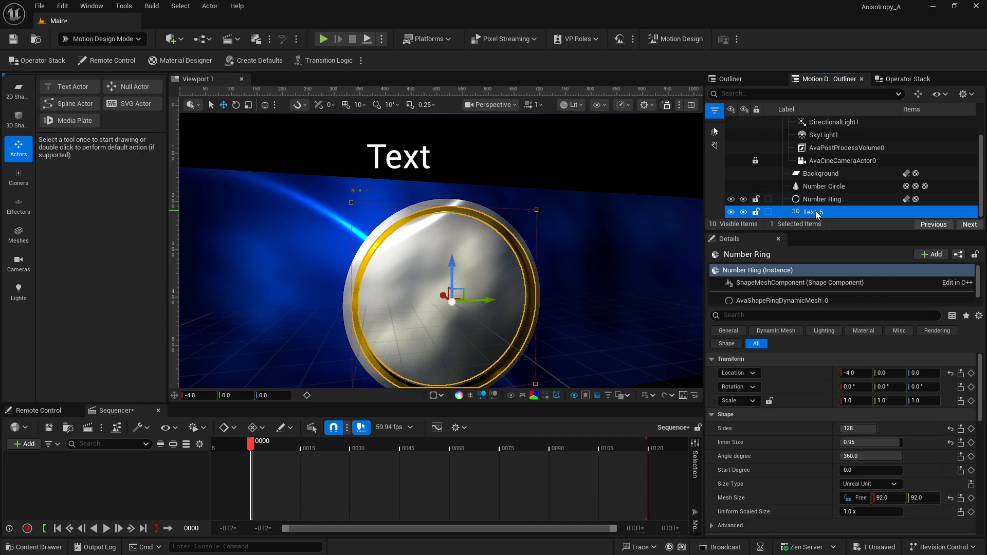
- Reset the location and rotation of Text_5 and center its text horizontally and vertically
click(815, 211)
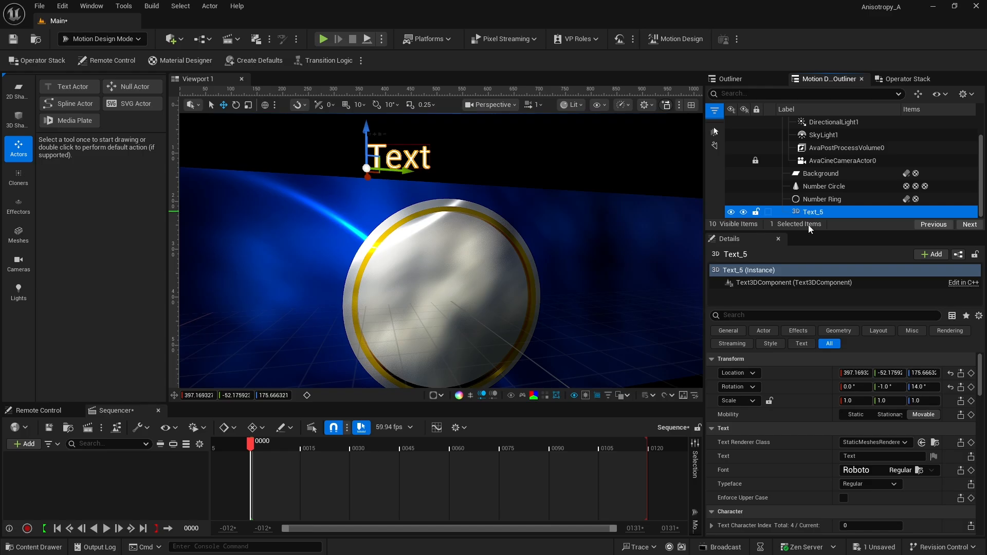
click(950, 373)
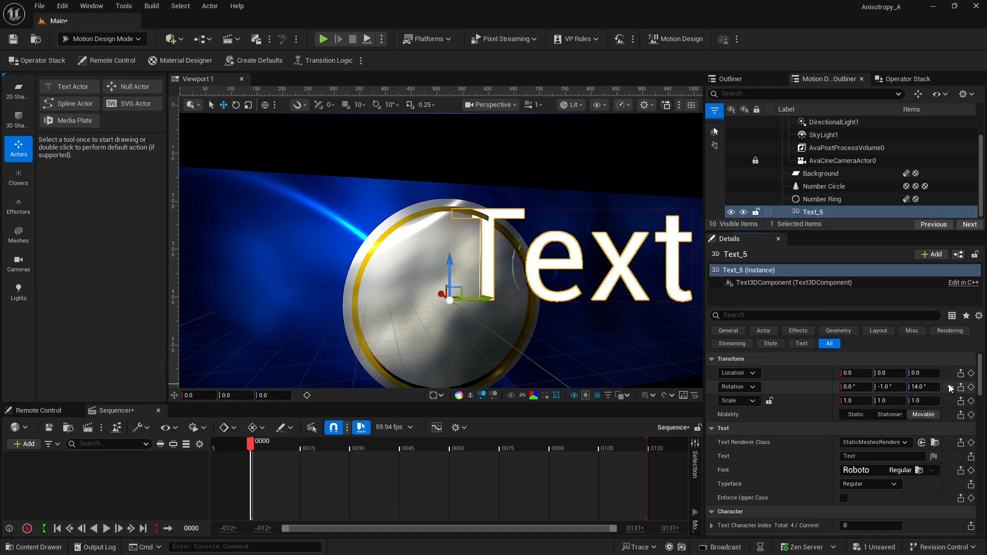
click(951, 386)
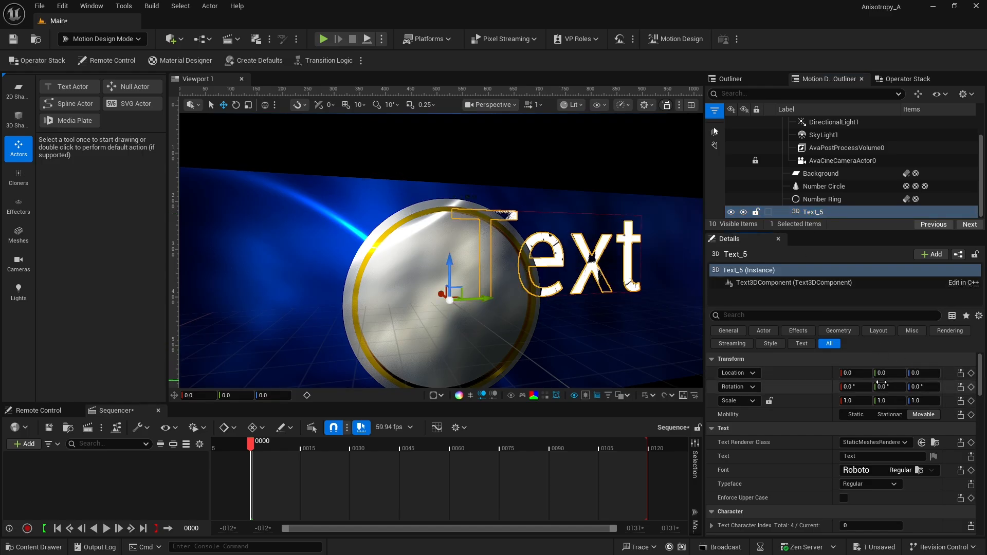
scroll(811, 395, down, 5)
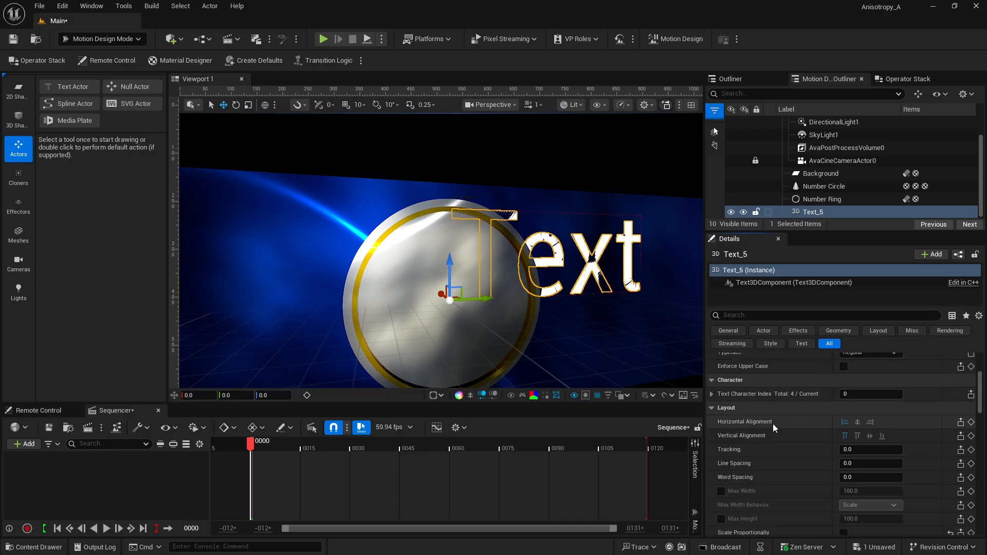
click(857, 421)
click(870, 435)
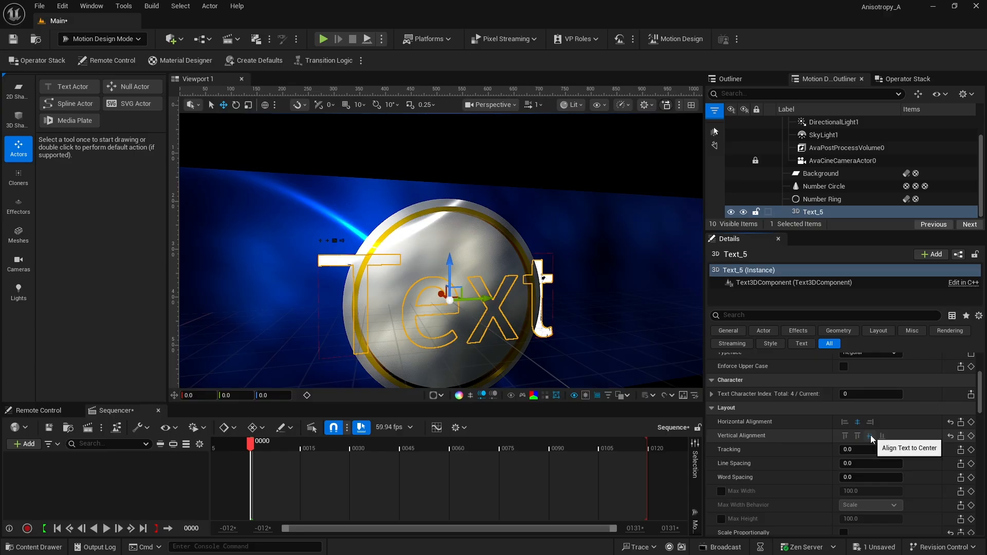
- Change the text of Text_5 to 5 and set its typeface to Bold
scroll(933, 406, up, 5)
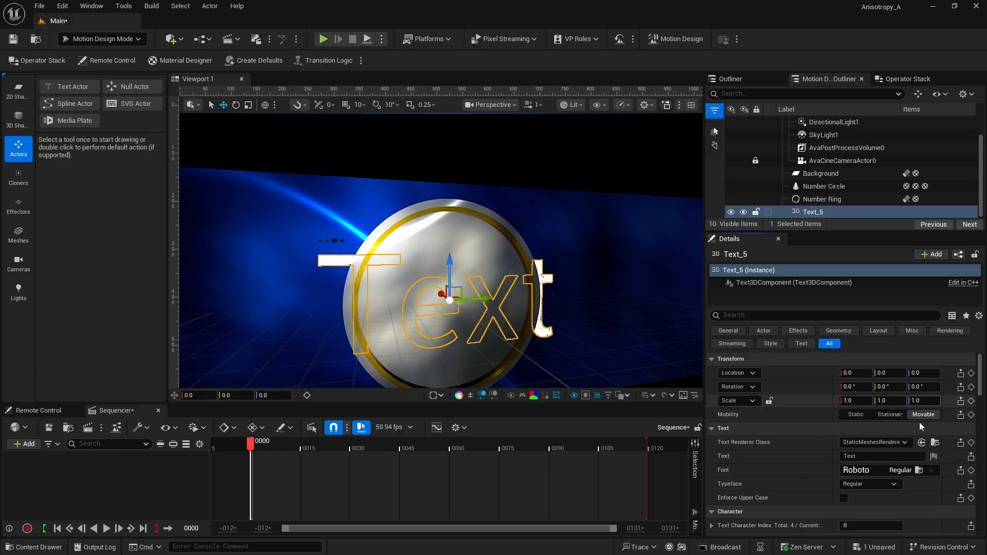
click(869, 456)
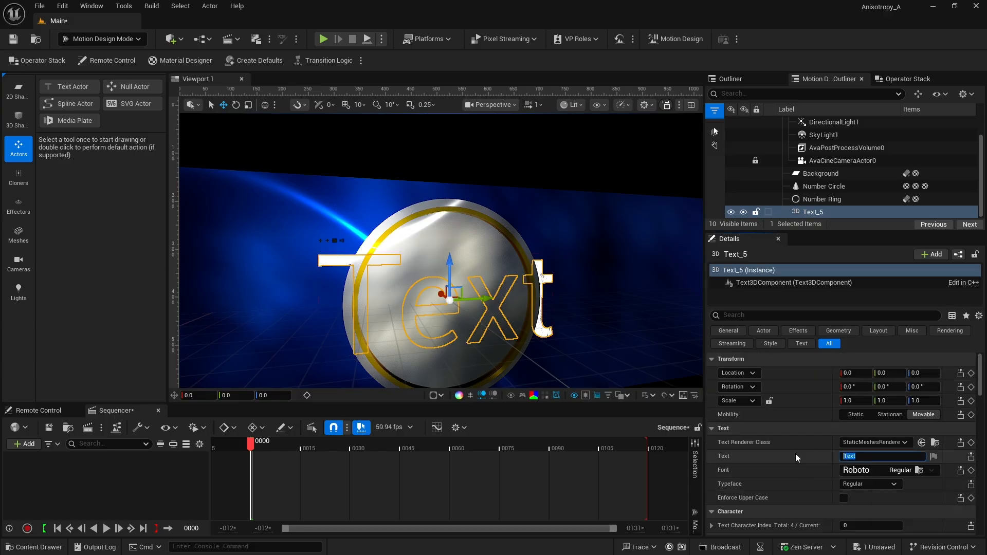
text(%)
key(Return)
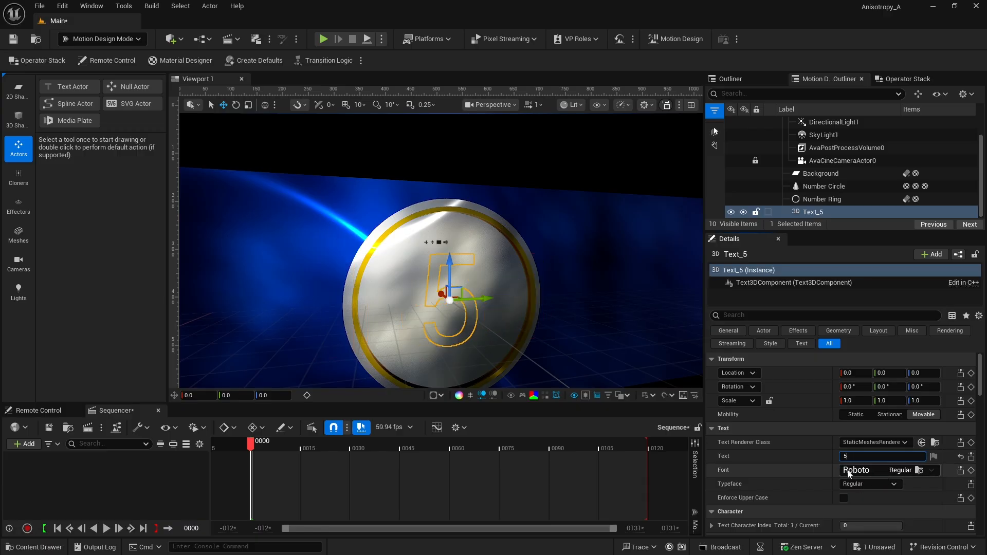
click(856, 484)
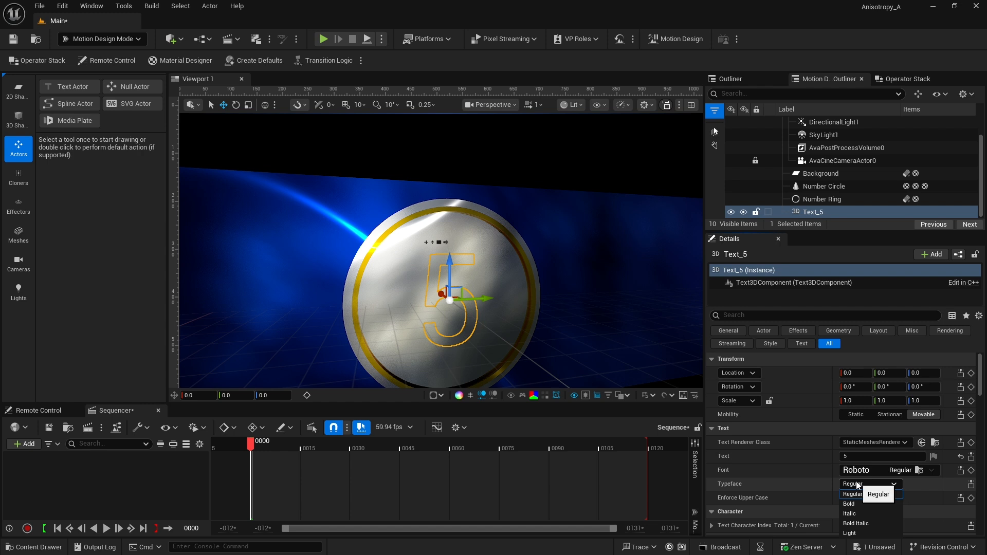
click(864, 504)
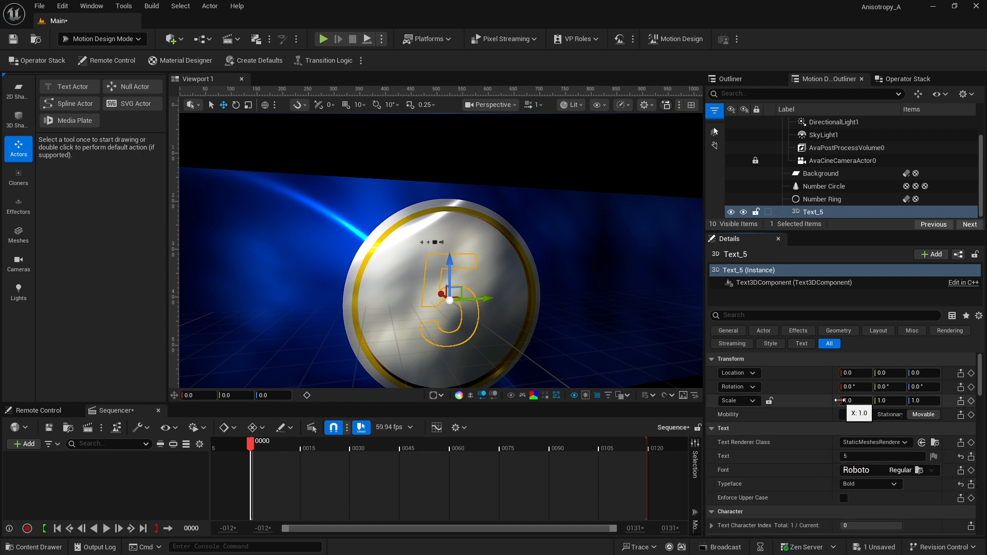
- Scale Text_5 uniformly to 1.5 with locked proportions and move it to X location -5.0
click(770, 402)
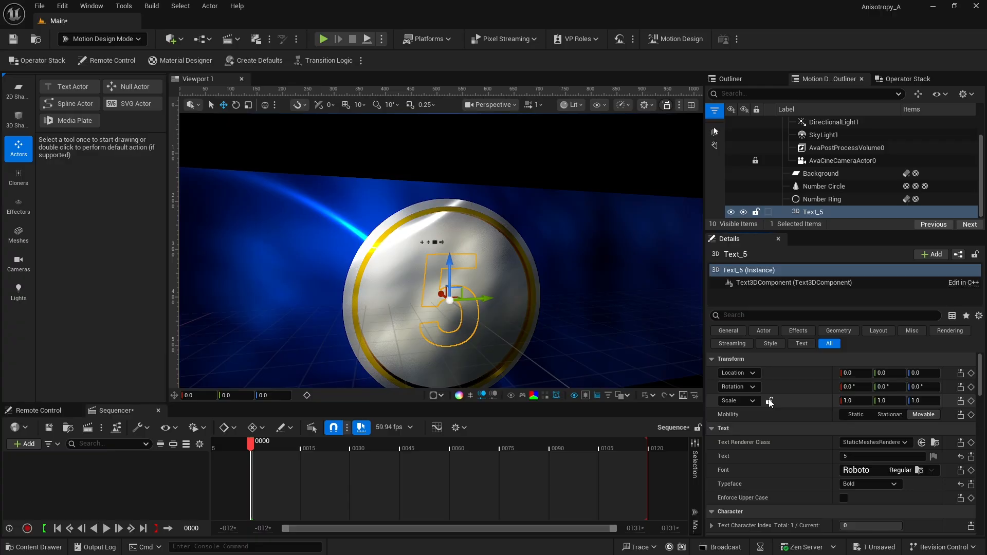
click(853, 402)
text(1.5)
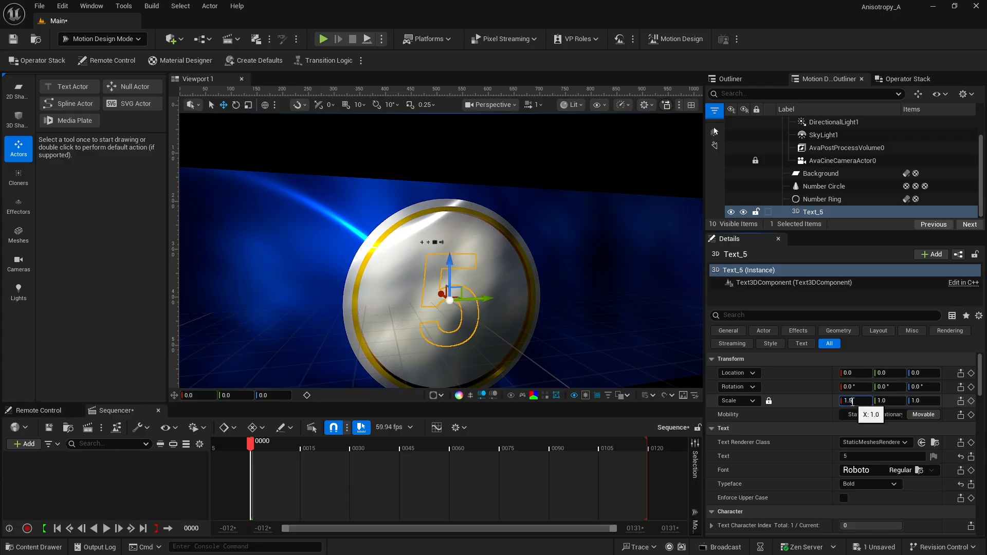
key(Return)
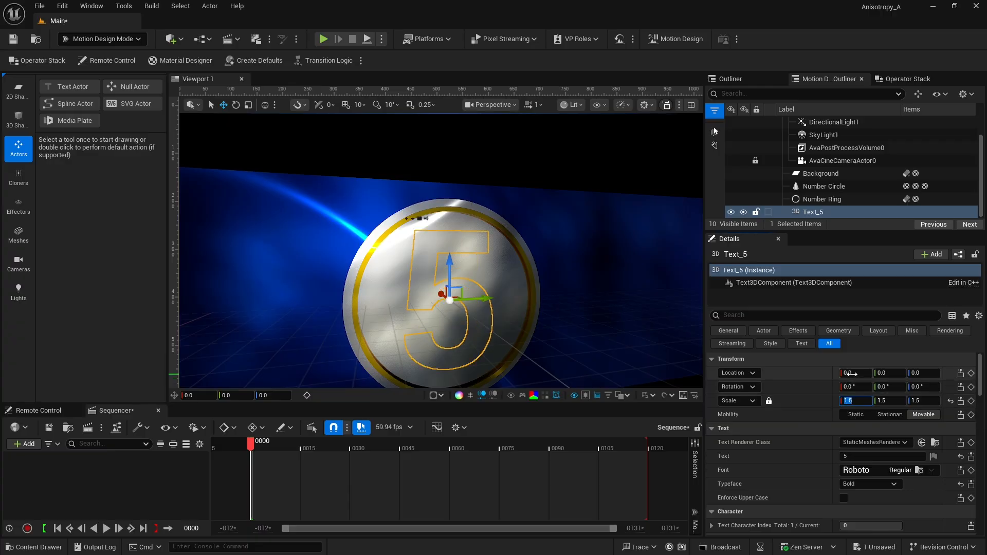
drag(854, 373, 828, 373)
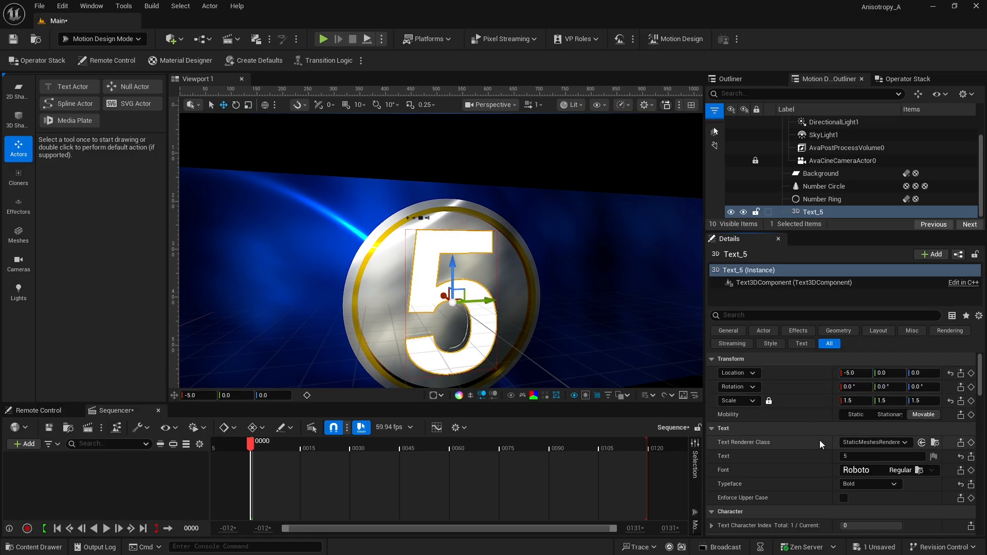
- Set the Extrude depth of Text_5 to 6.0
scroll(819, 440, down, 3)
scroll(818, 439, down, 3)
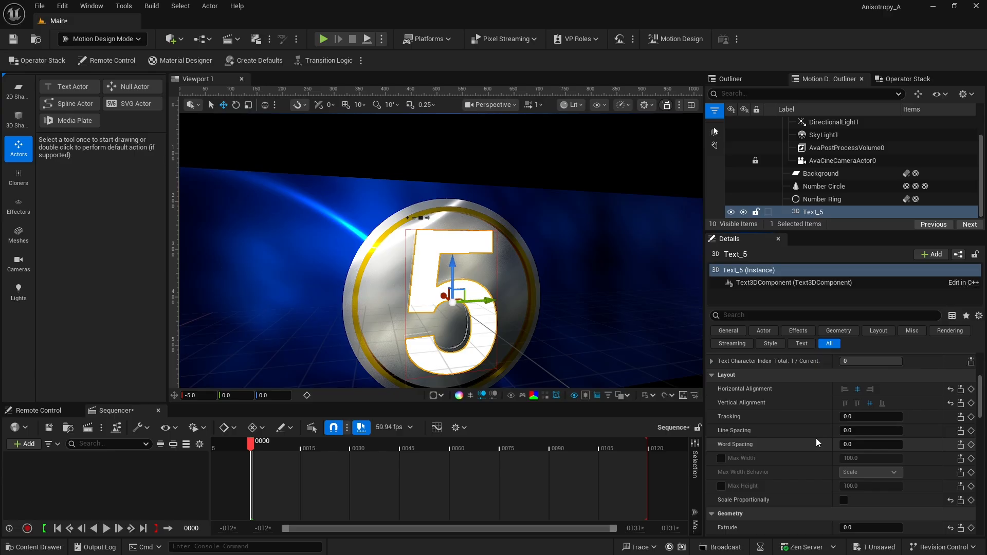
scroll(815, 438, down, 3)
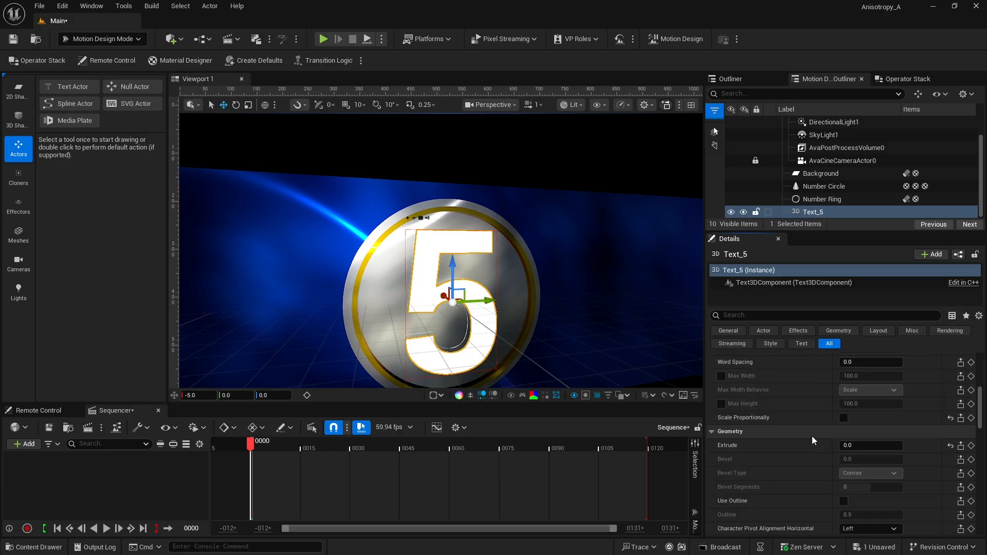
scroll(810, 435, down, 1)
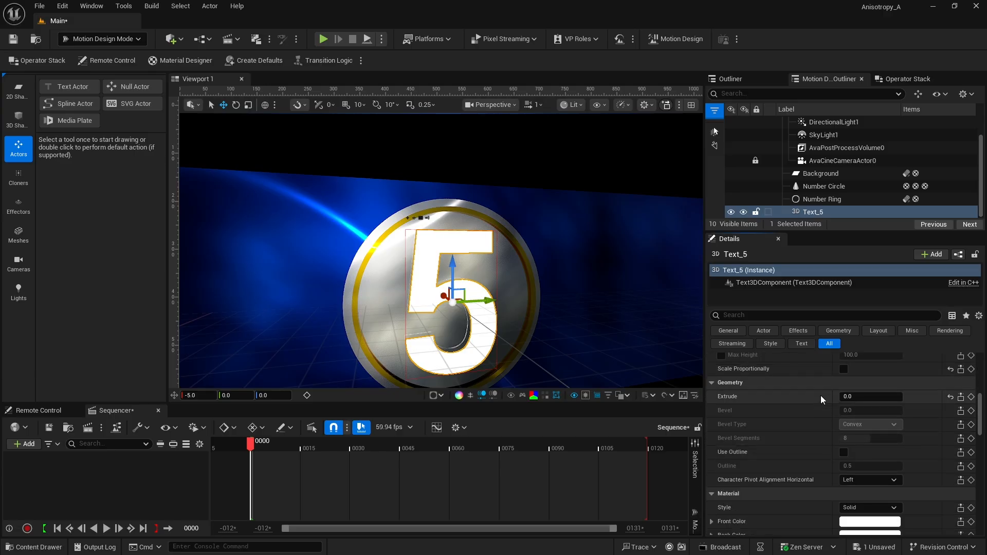
click(848, 396)
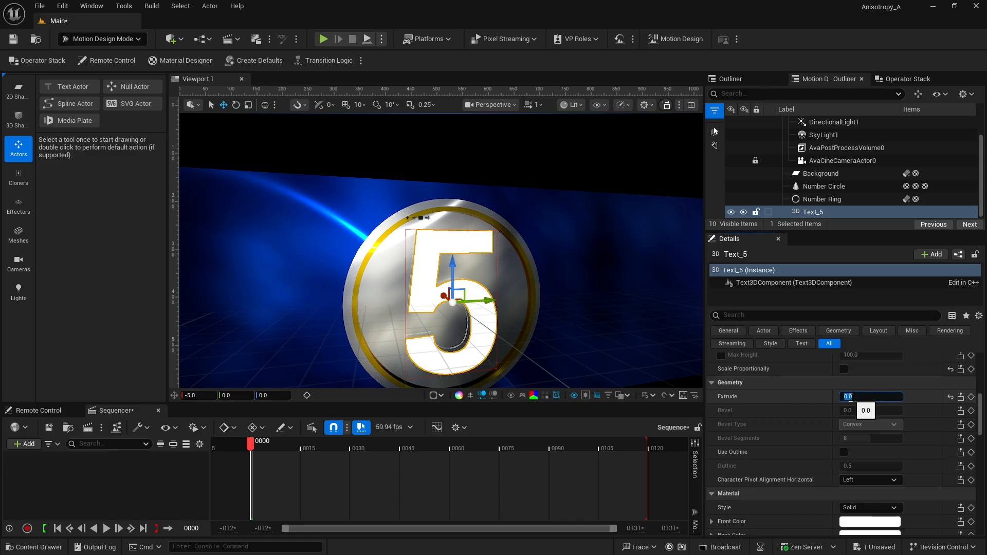
text(6)
key(Return)
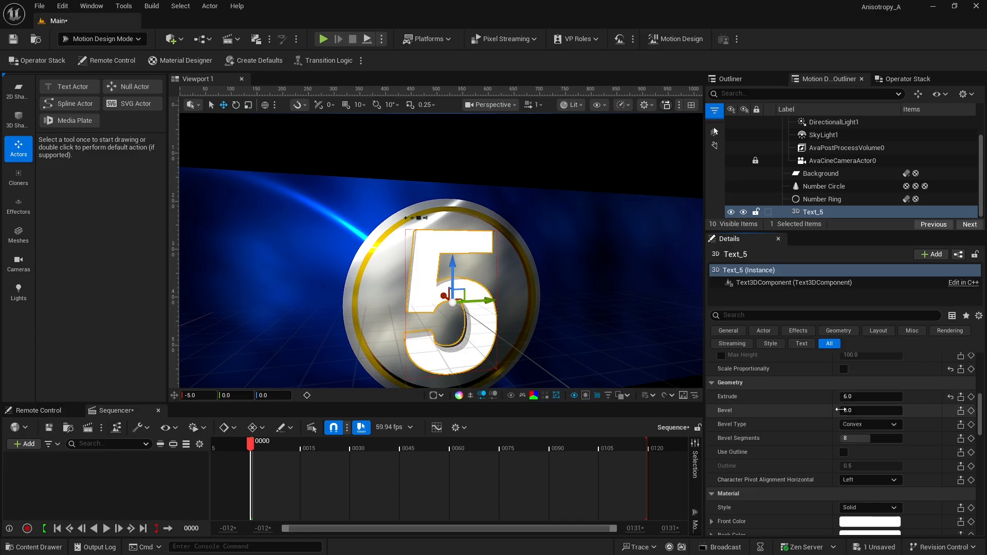
- Give Text_5 a bevel of 1.0 with the Linear bevel type
click(849, 410)
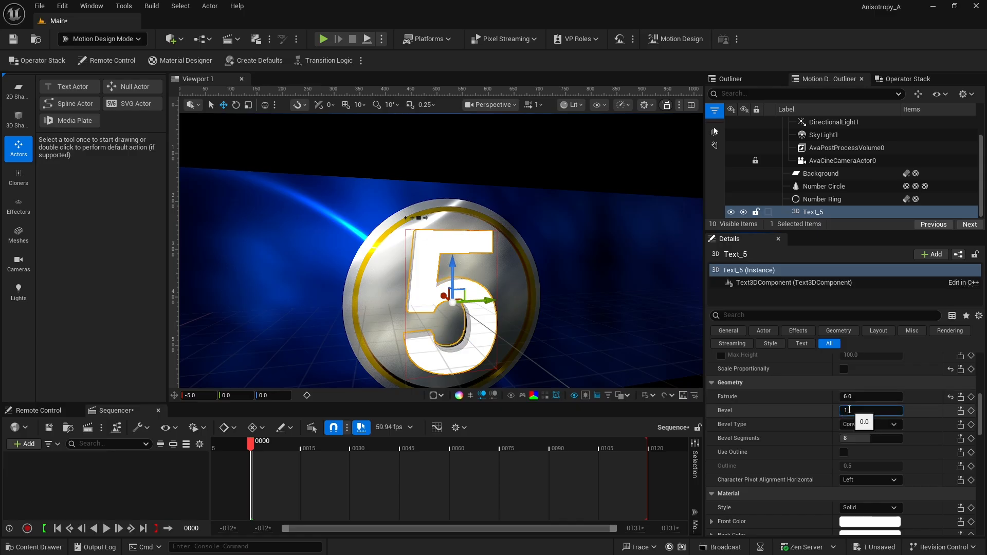
text(1)
key(Return)
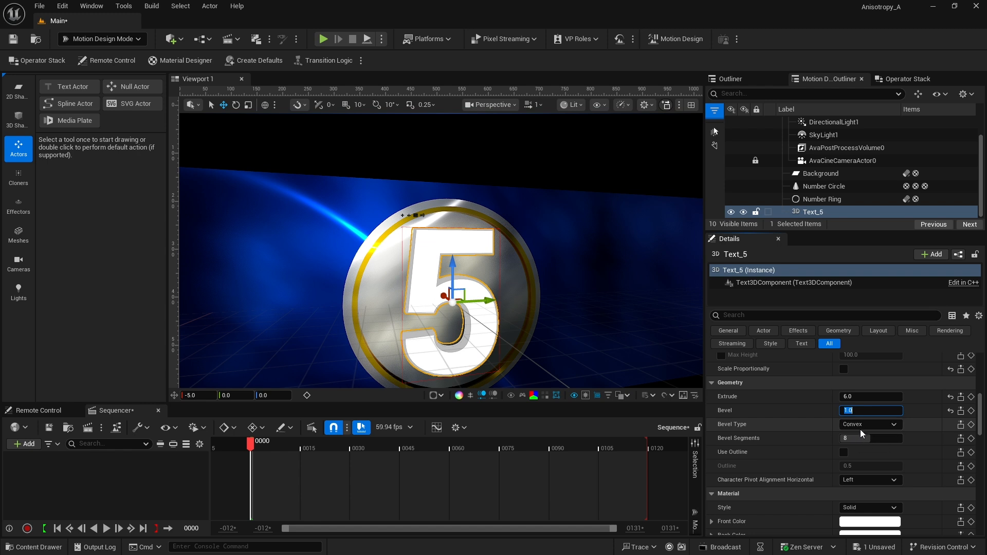
click(862, 425)
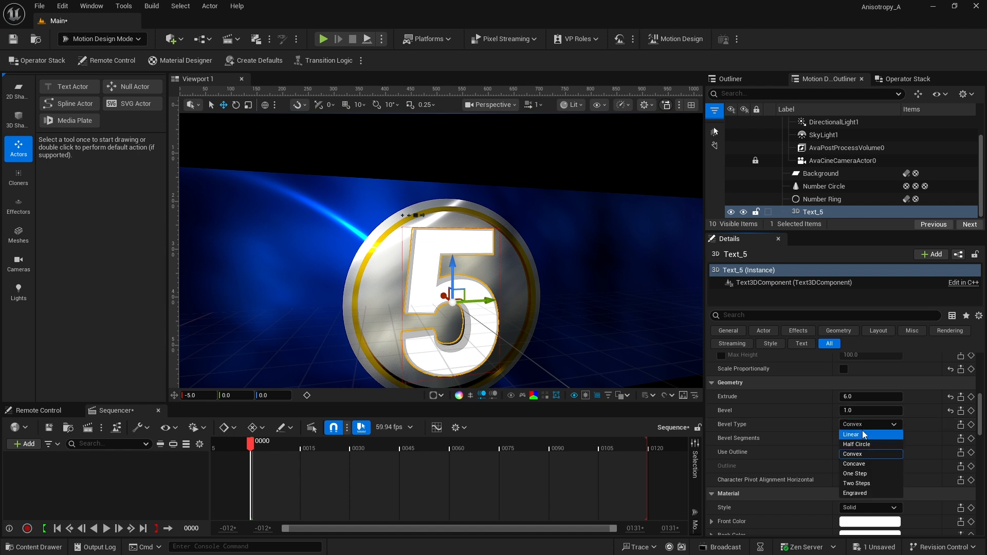
click(862, 435)
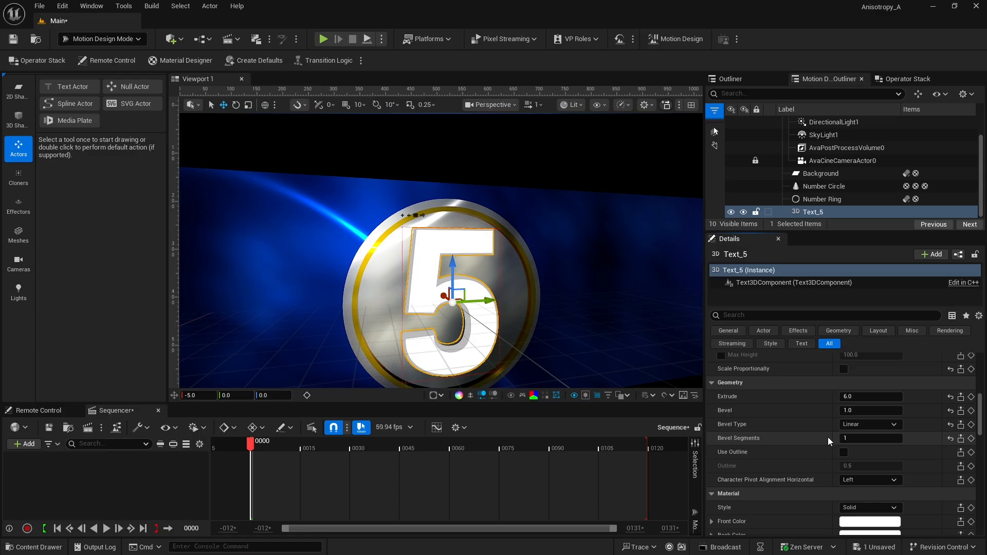
- Switch the material style of Text_5 to Custom and create a new PBR Material Designer material for its front
scroll(821, 471, down, 3)
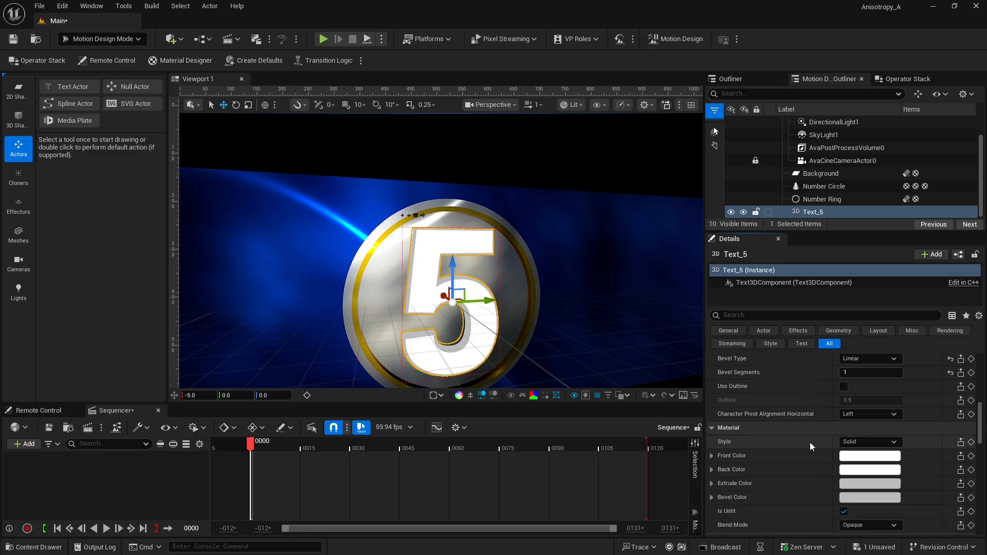
click(861, 443)
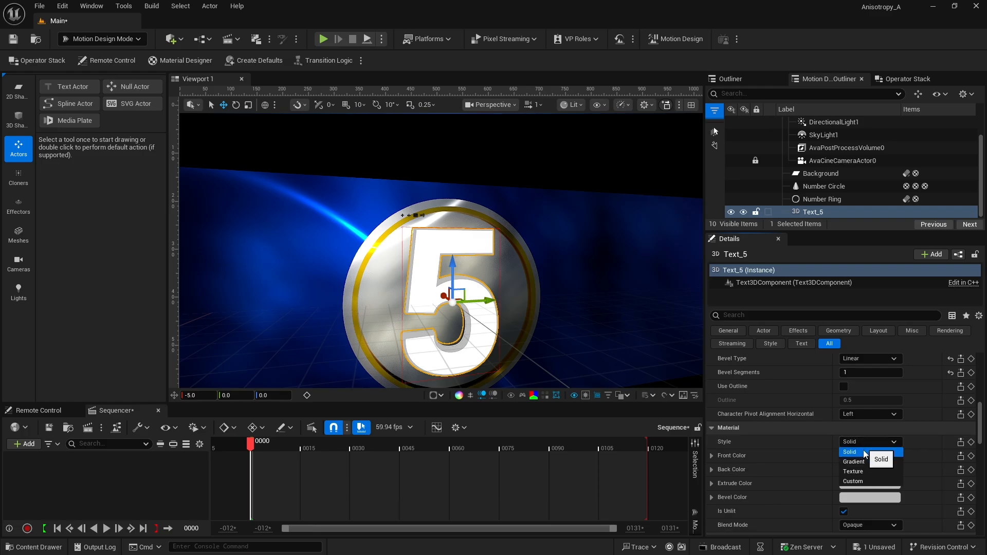
click(867, 481)
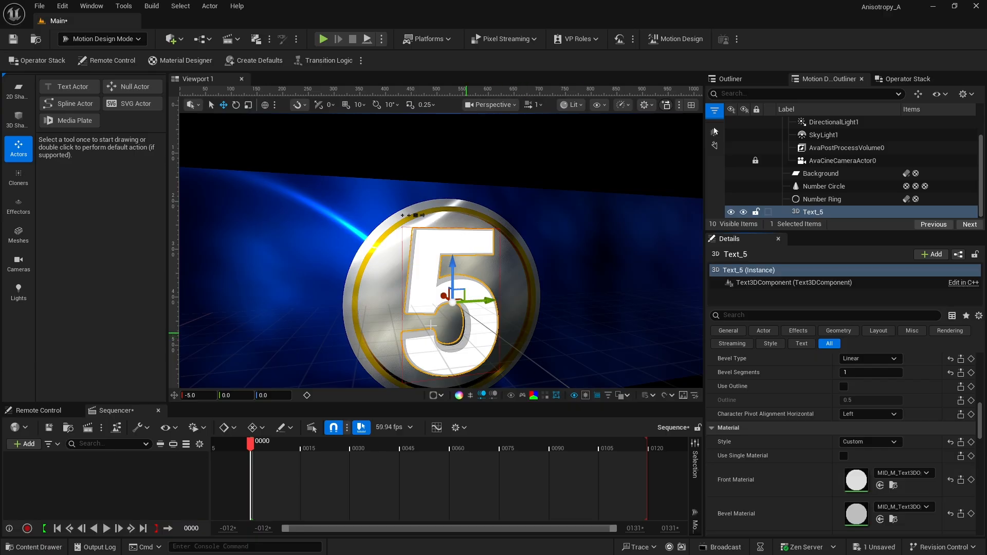
click(182, 60)
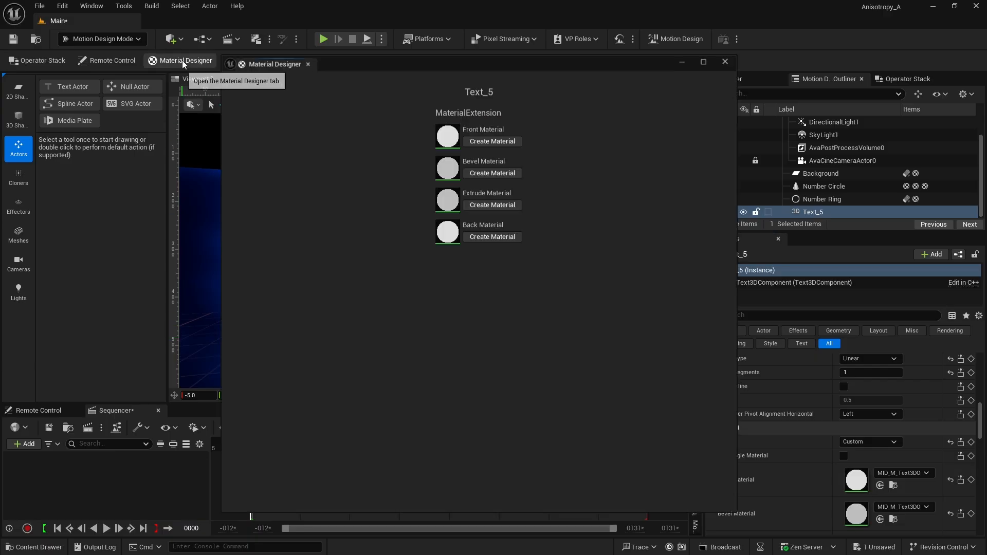
click(491, 140)
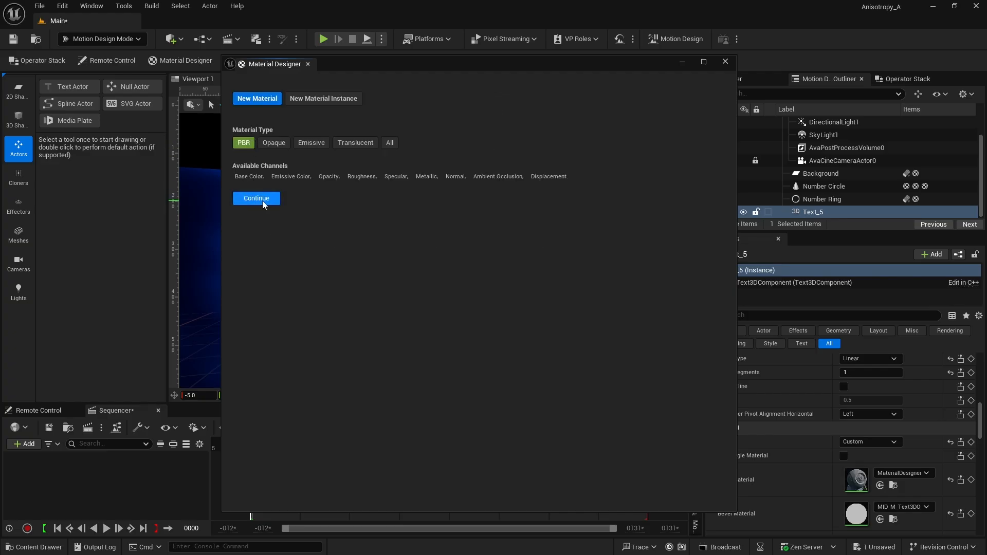
click(261, 200)
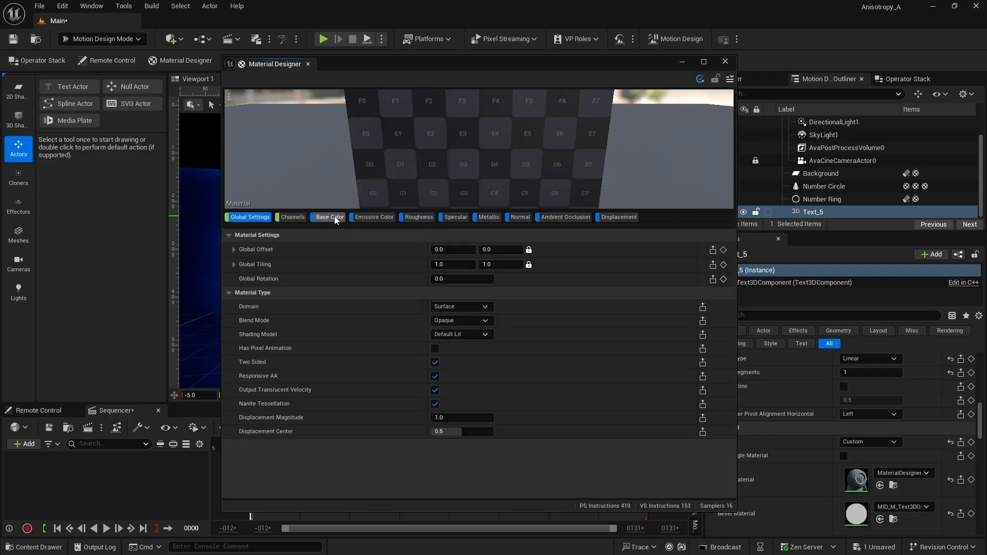
- Change the front material's Base Color layer to a solid golden yellow, hex FFCD00FF
click(332, 217)
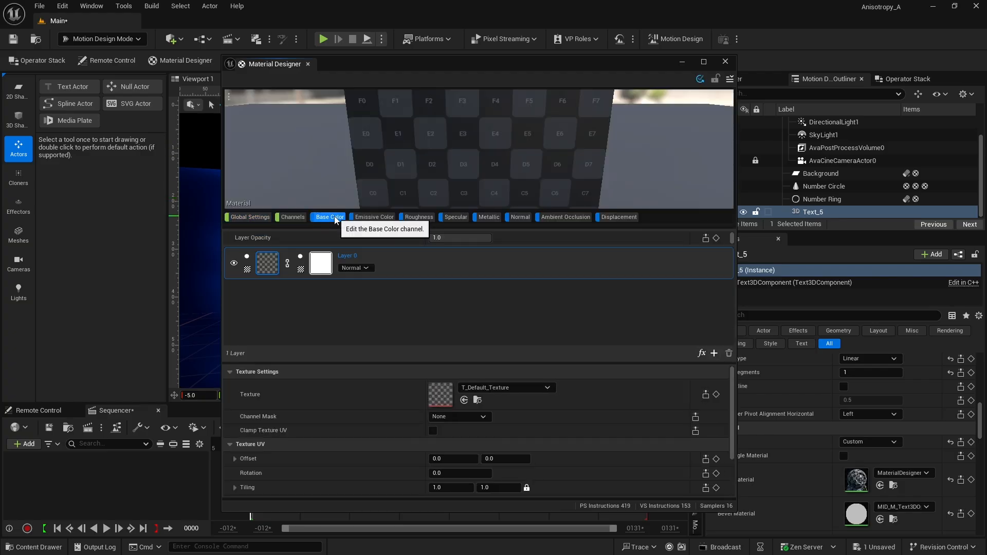
click(252, 271)
click(281, 303)
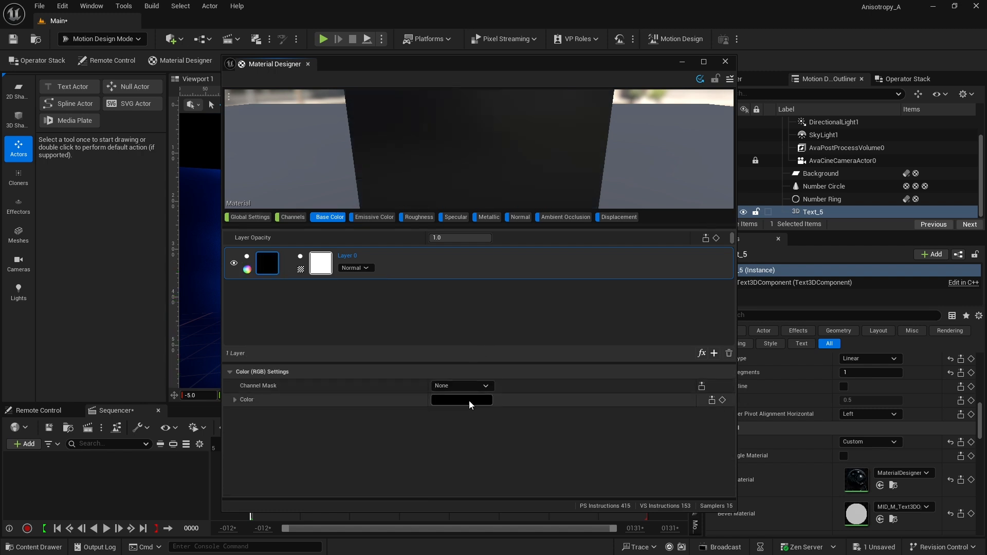
click(463, 401)
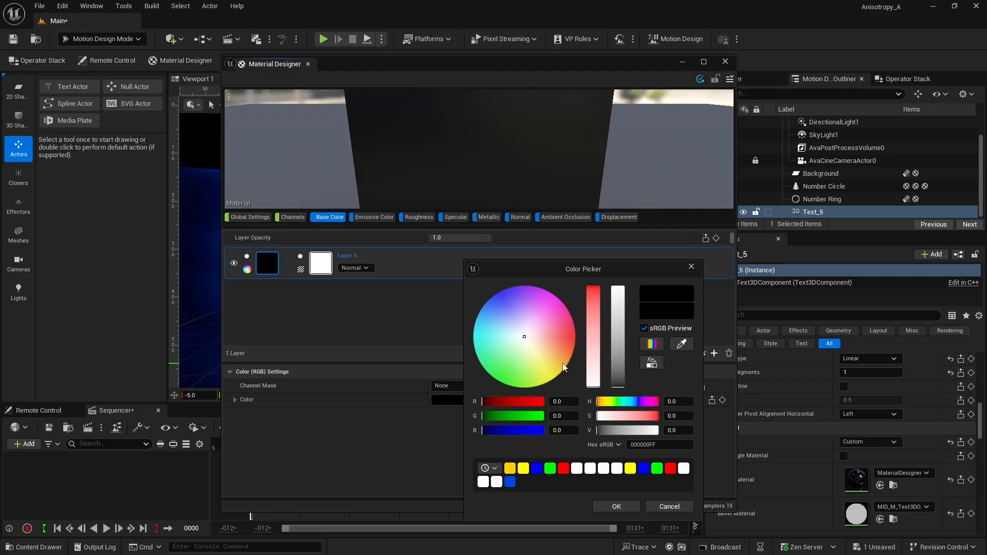
drag(556, 362, 565, 367)
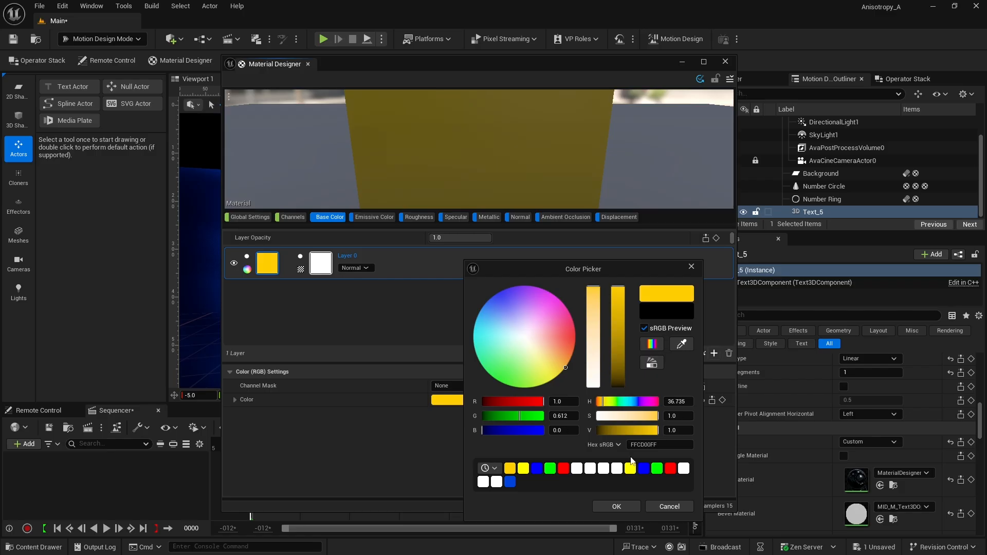
click(620, 506)
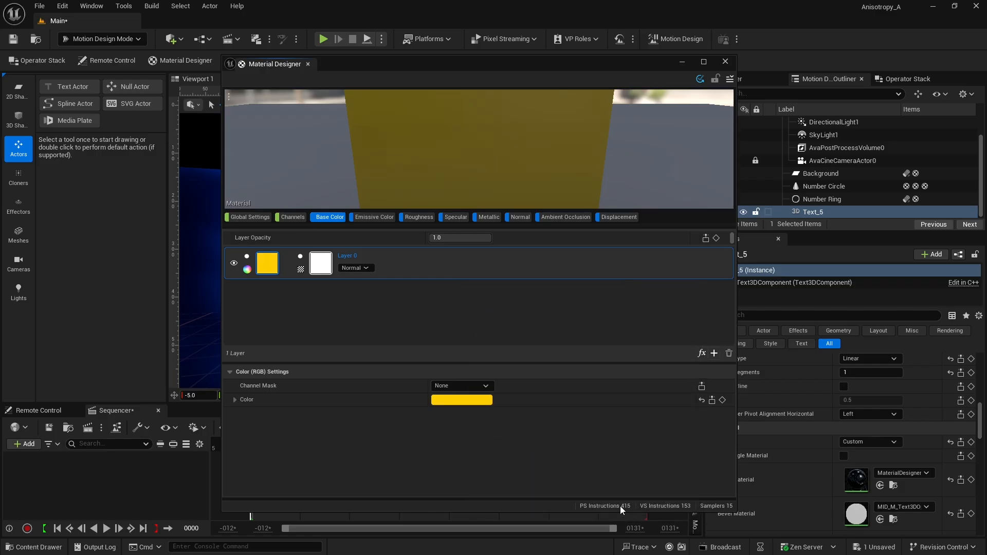
- Change the front material's Roughness layer source to a solid color and set it to white
click(423, 217)
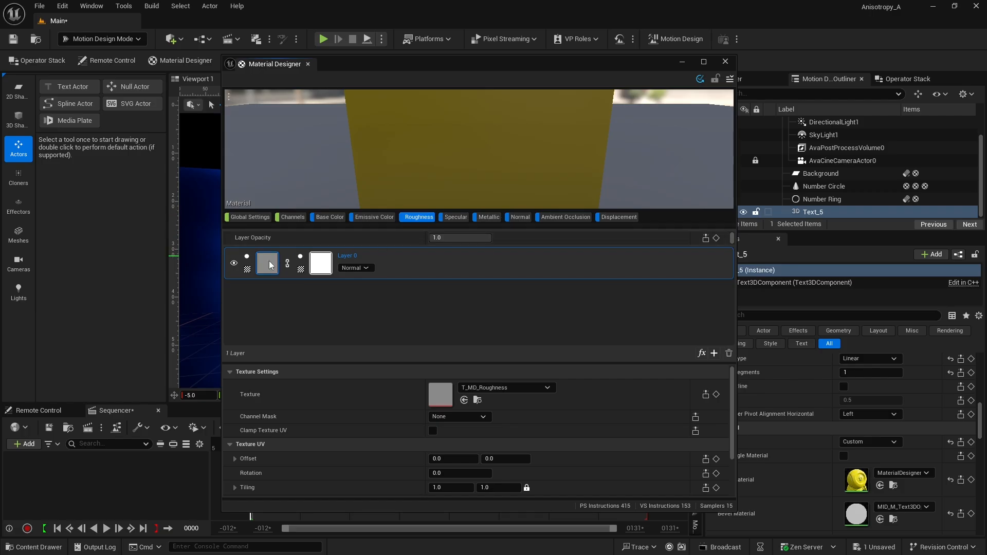
click(247, 270)
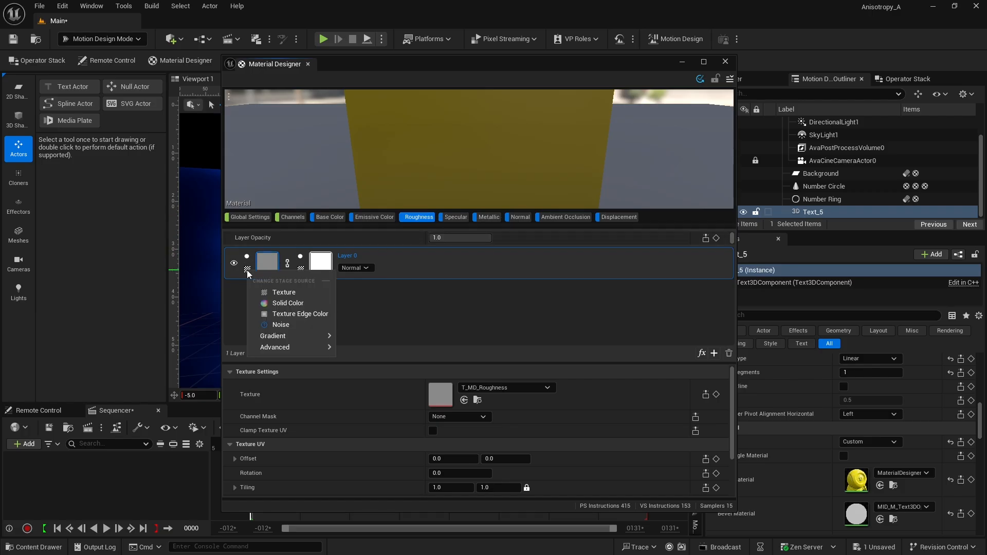
click(277, 304)
click(460, 400)
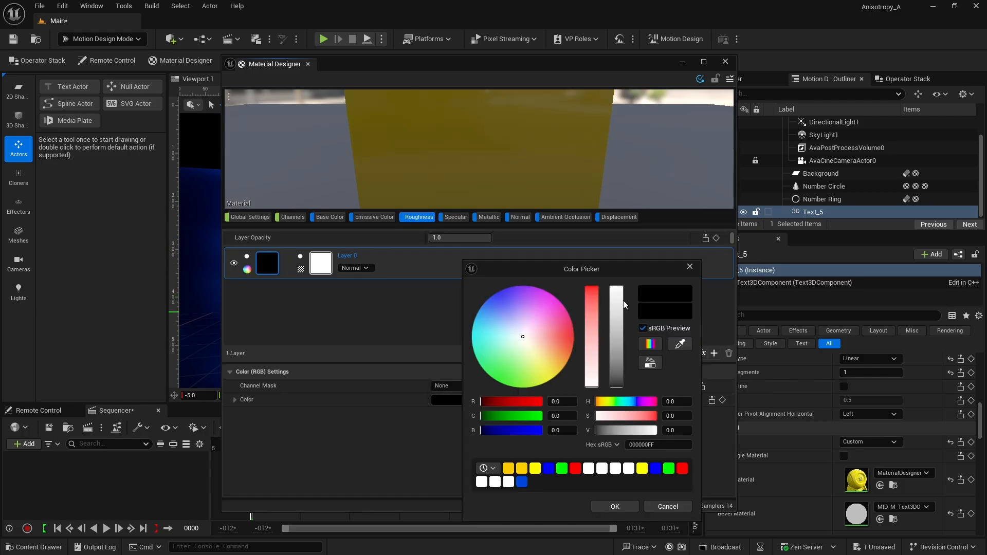
click(616, 289)
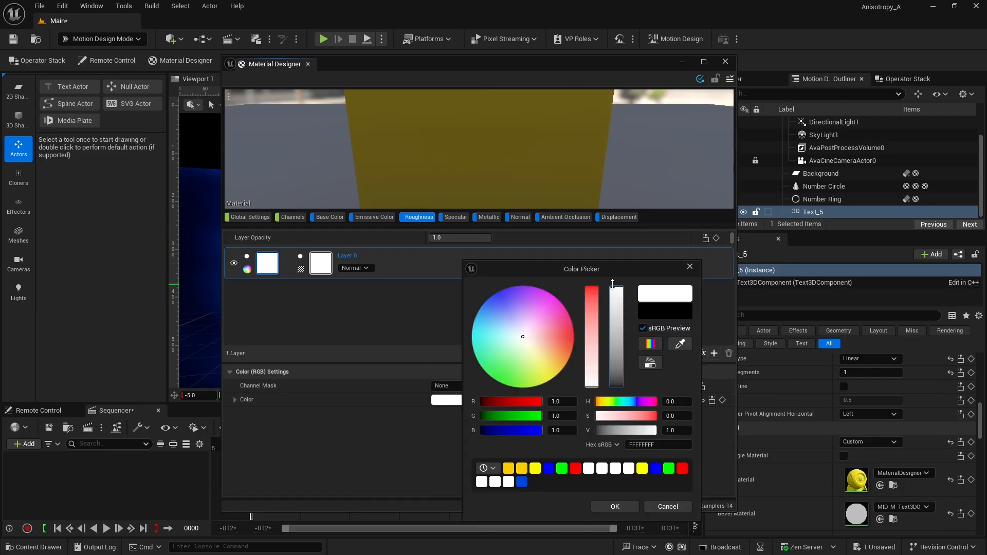
click(615, 506)
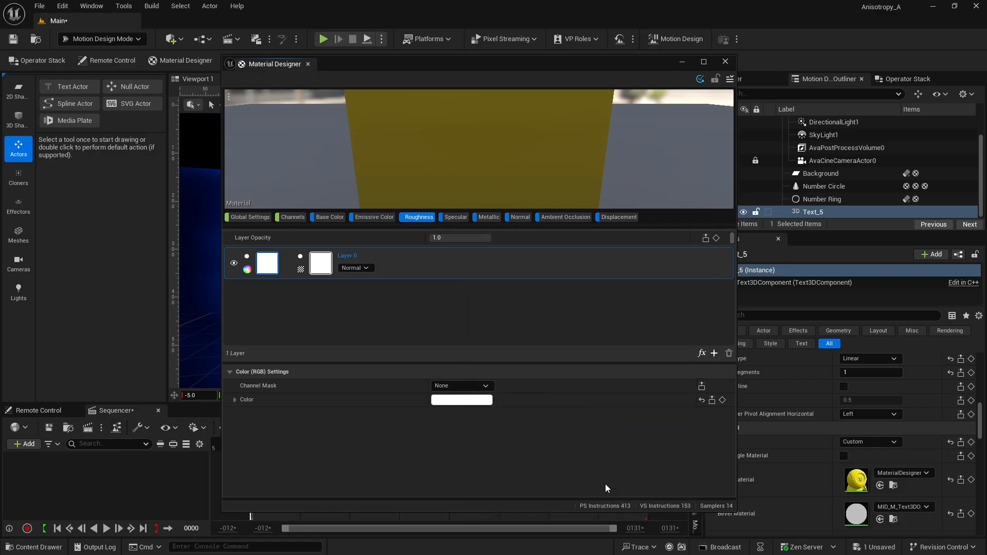
- Change the front material's Metallic layer source to a solid color and set it to white
click(489, 218)
click(247, 270)
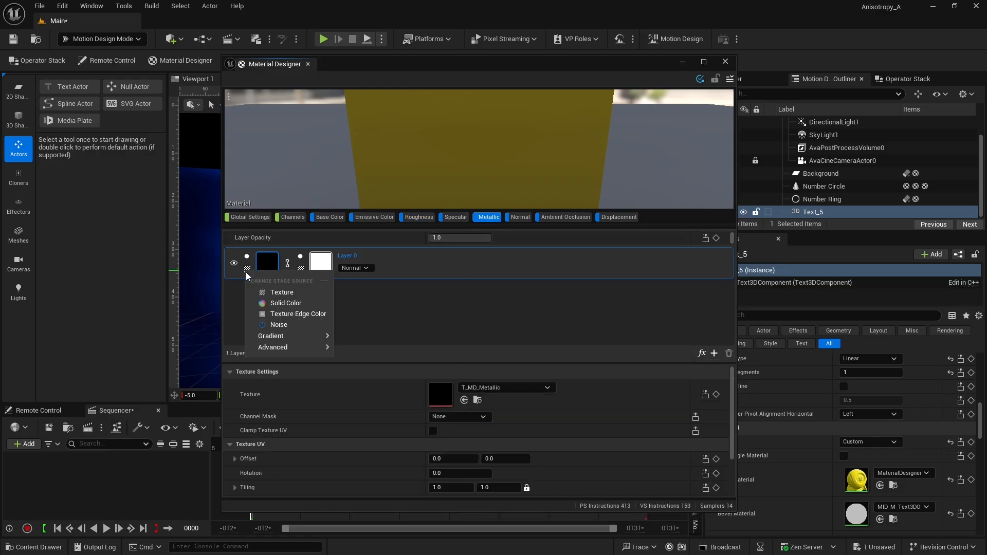
click(286, 303)
click(456, 400)
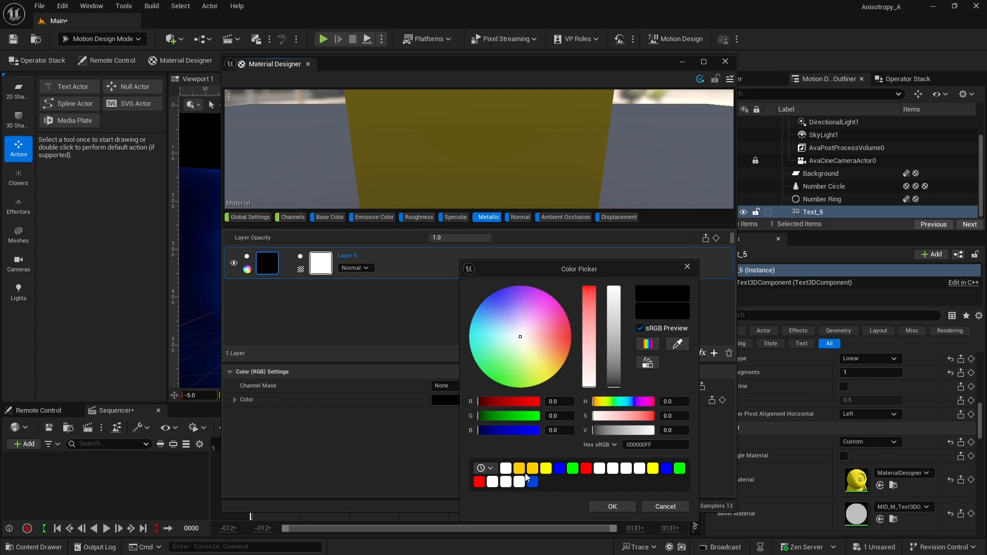
click(505, 468)
click(611, 506)
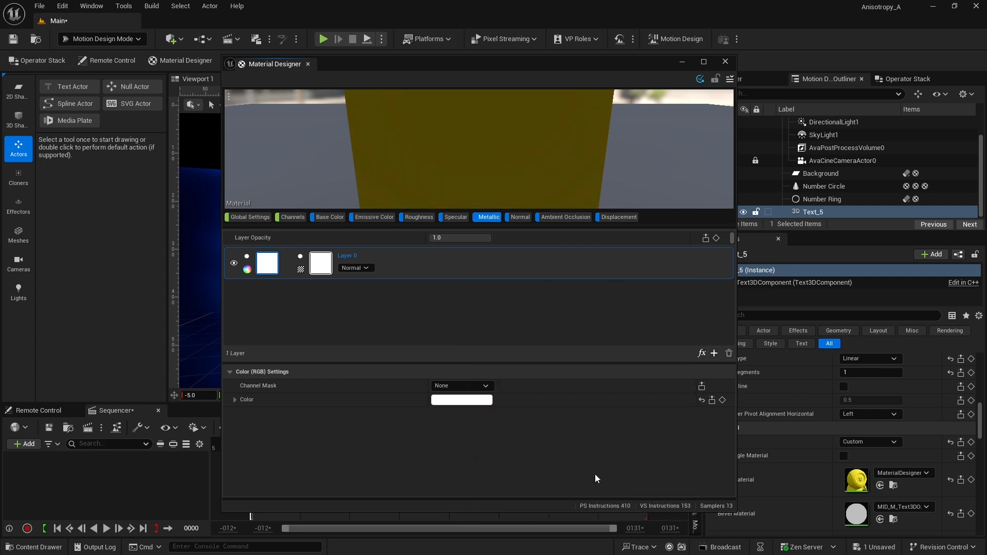
- Set the strength of the material's Roughness channel to 0.5
click(293, 218)
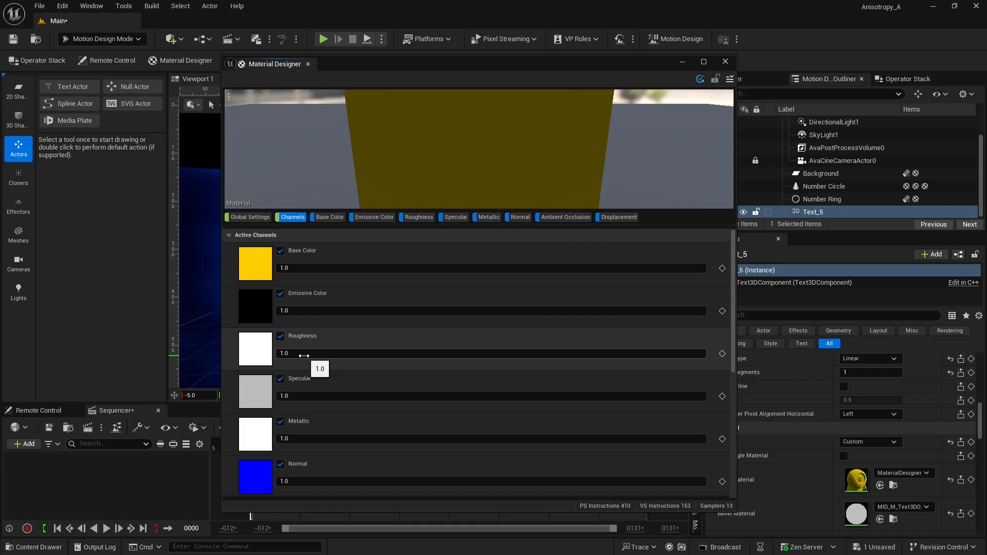
click(305, 354)
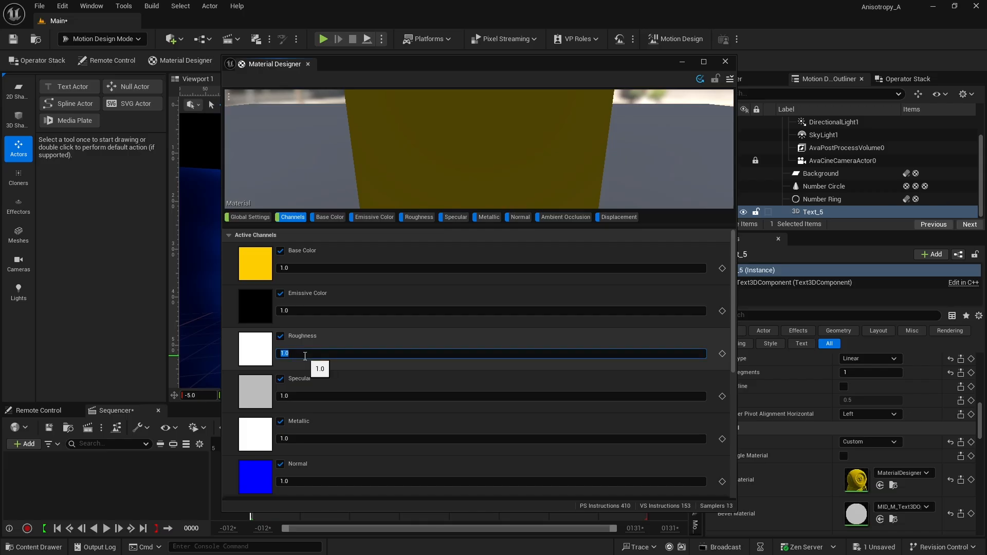
text(0.5)
key(Return)
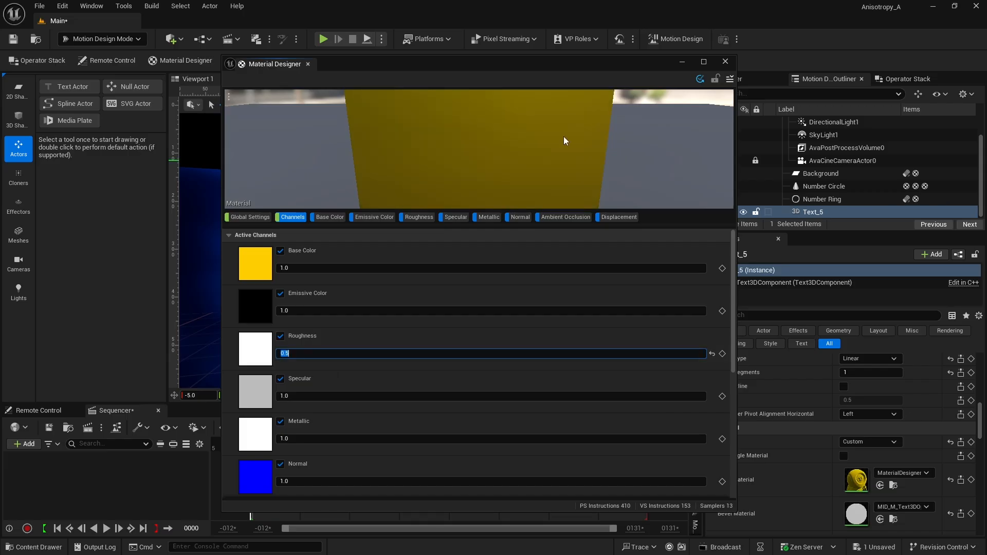
- Save the front material as a new Material Designer asset named MD_Yellow in the Materials folder and close the Material Designer
click(729, 79)
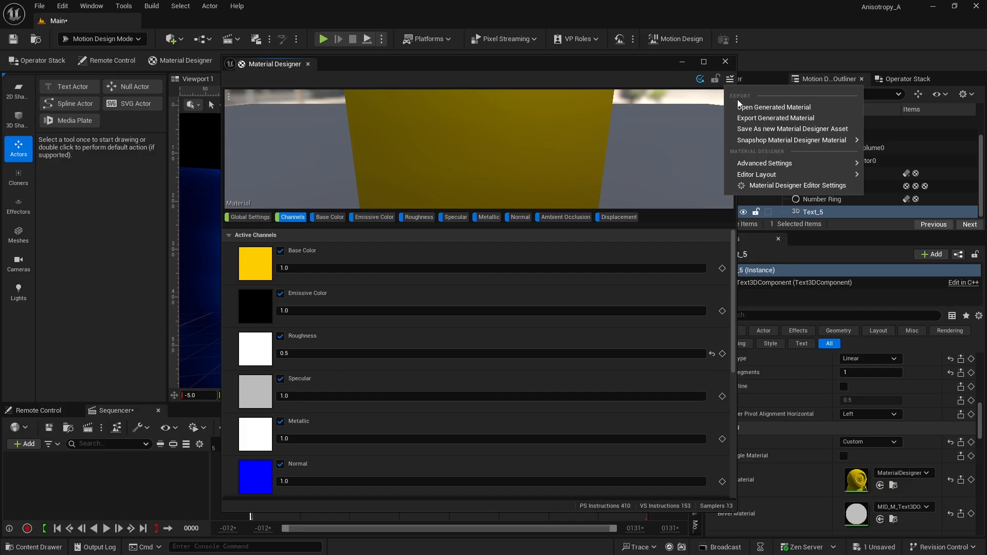
click(742, 128)
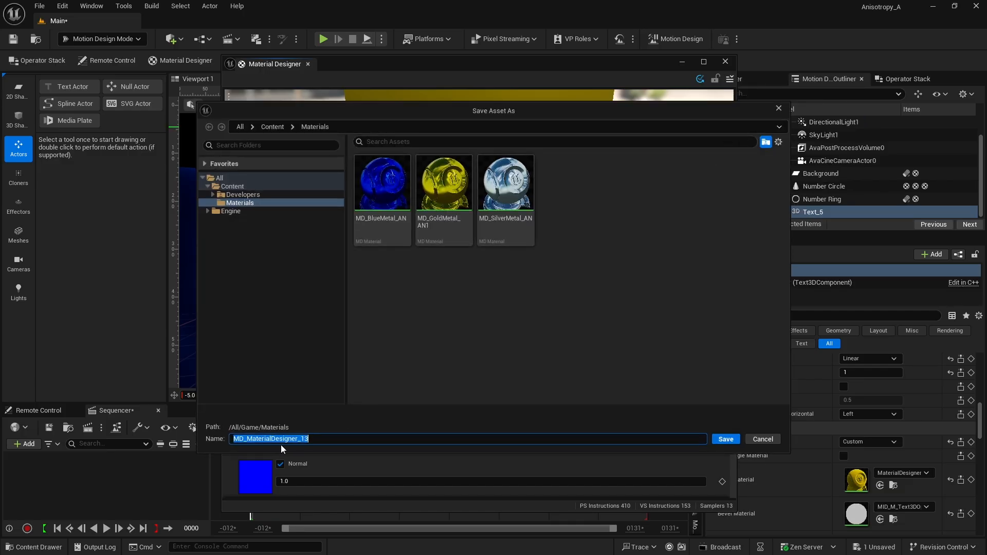
drag(248, 441, 327, 442)
text(Yellow)
key(Return)
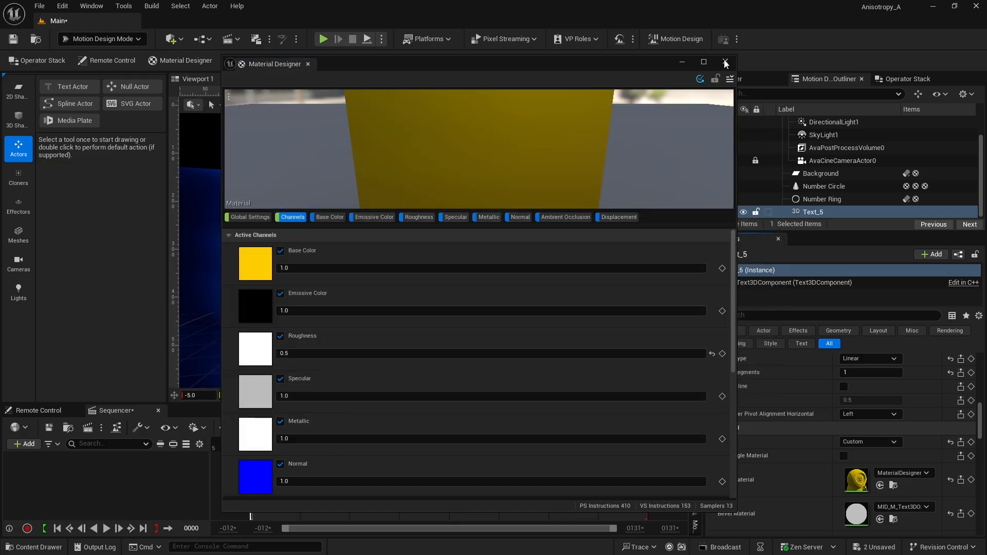
click(725, 62)
right_drag(571, 234, 509, 216)
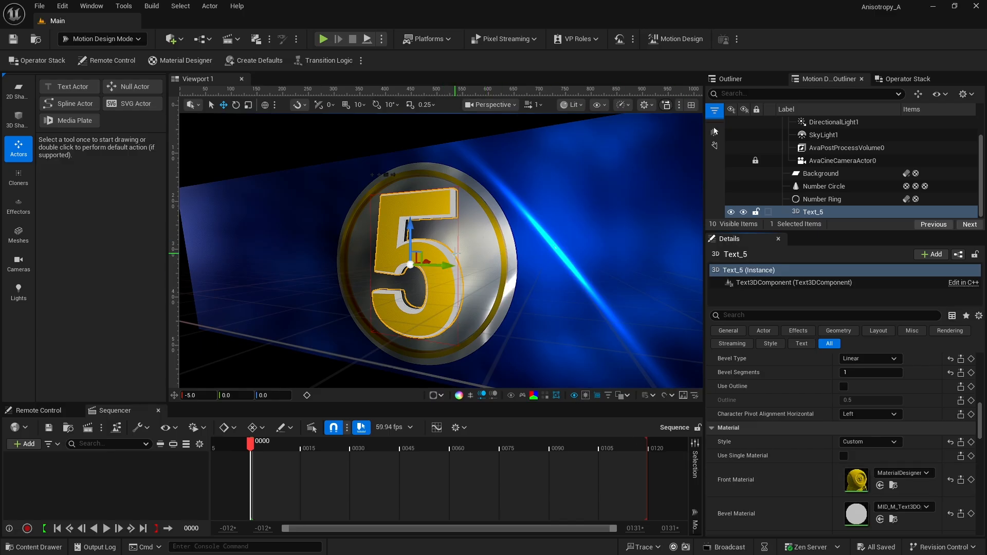
- Assign the MD_GoldMetal_AN1 material to the bevel of the 3D number 5
scroll(769, 403, down, 3)
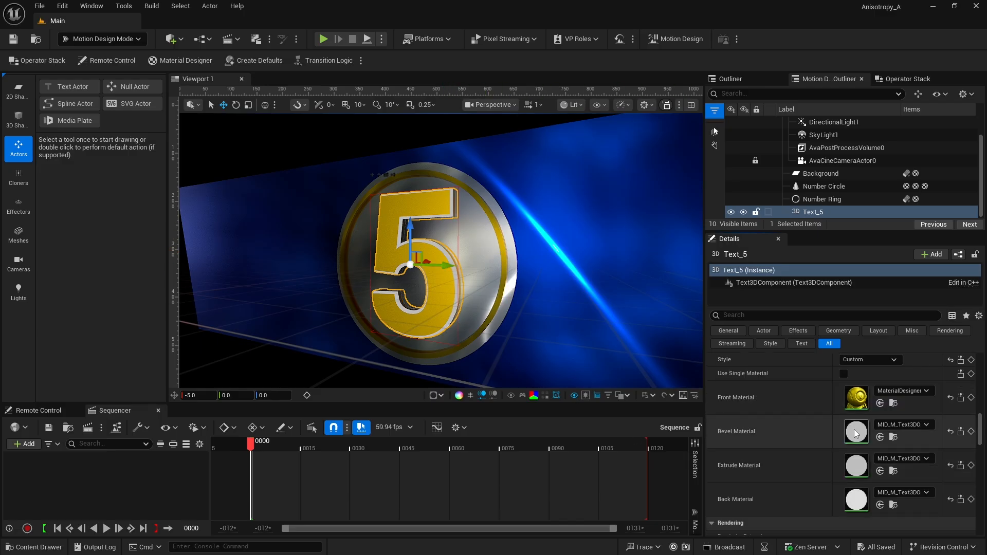
click(900, 425)
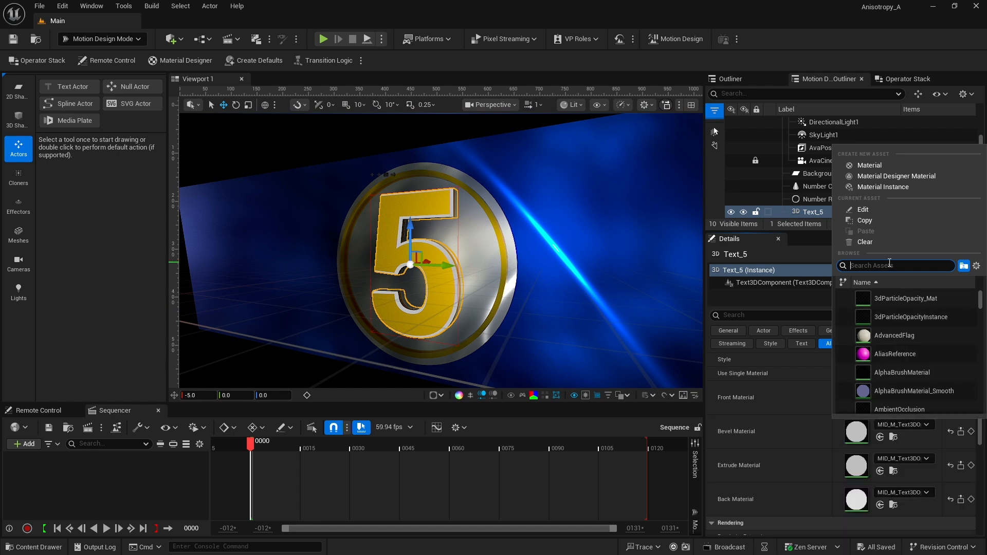
text(md_gold)
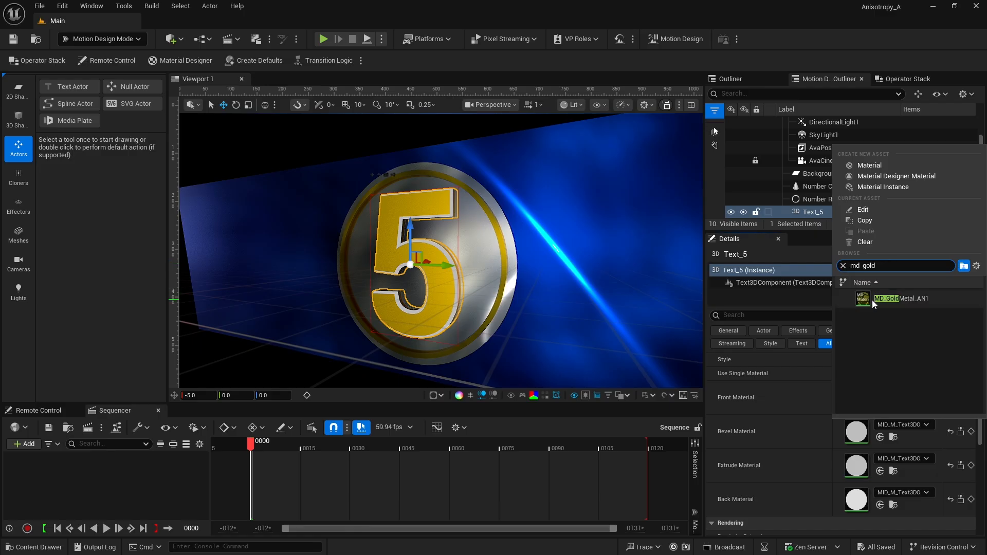
click(869, 299)
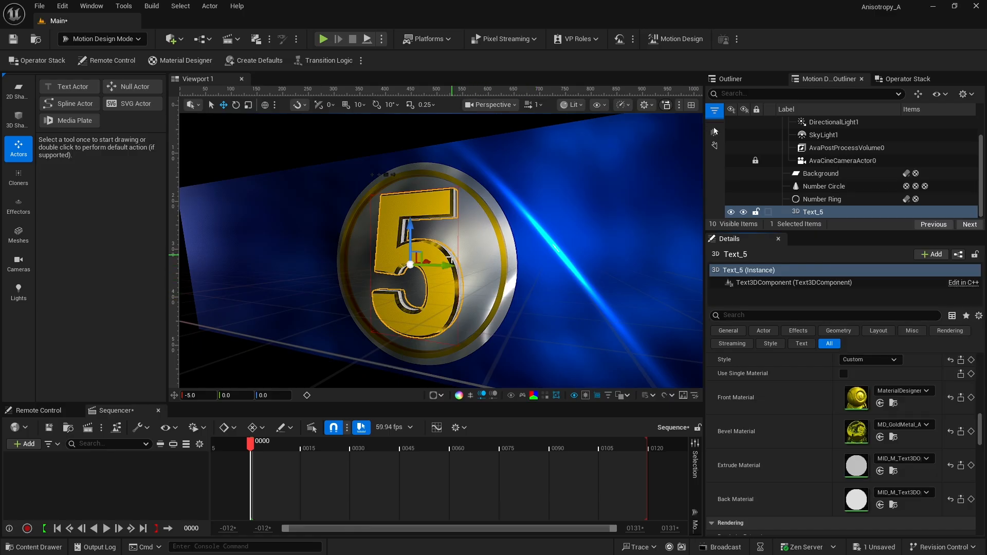
- Assign the MD_BlueMetal_AN material to the extrusion of the 3D number 5 and deselect the text
click(899, 459)
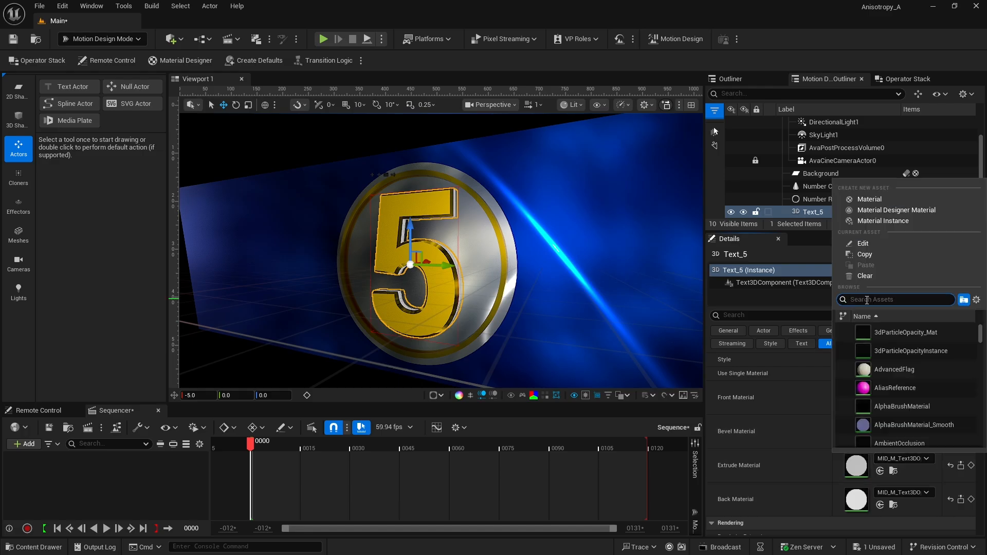
text(md_)
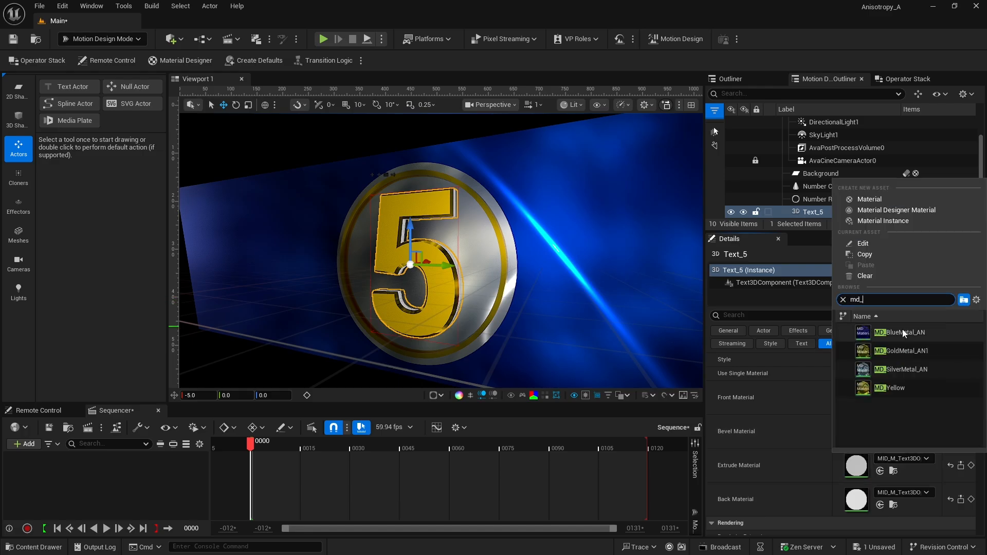
click(906, 332)
click(303, 163)
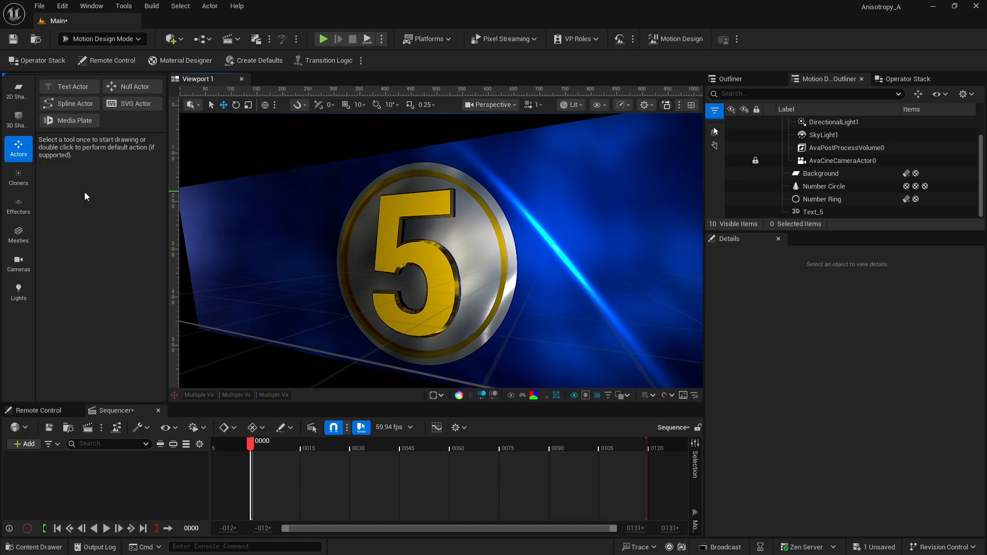
- Draw a 2D rectangle of about 124 by 56 units beside the disc and reset its location and rotation to zero
click(19, 98)
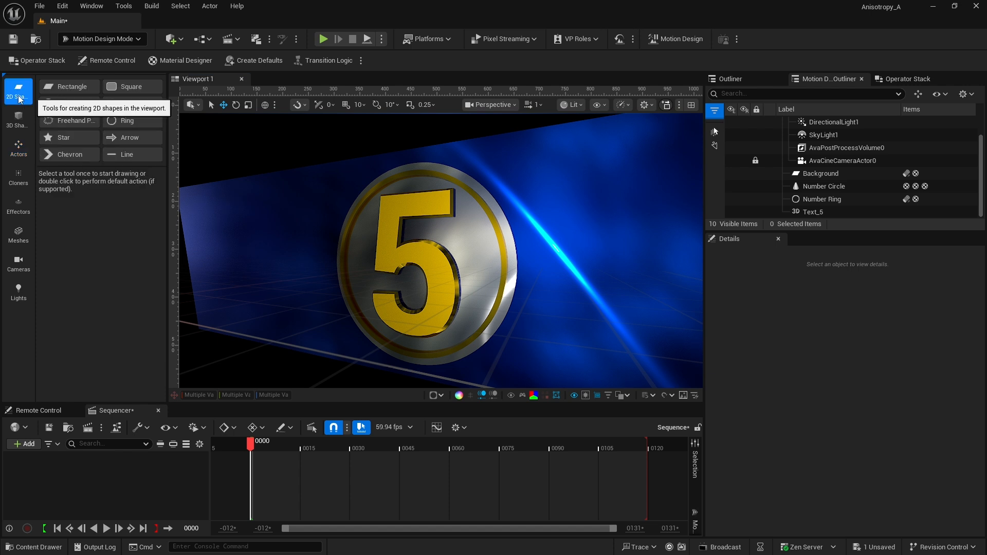
click(68, 86)
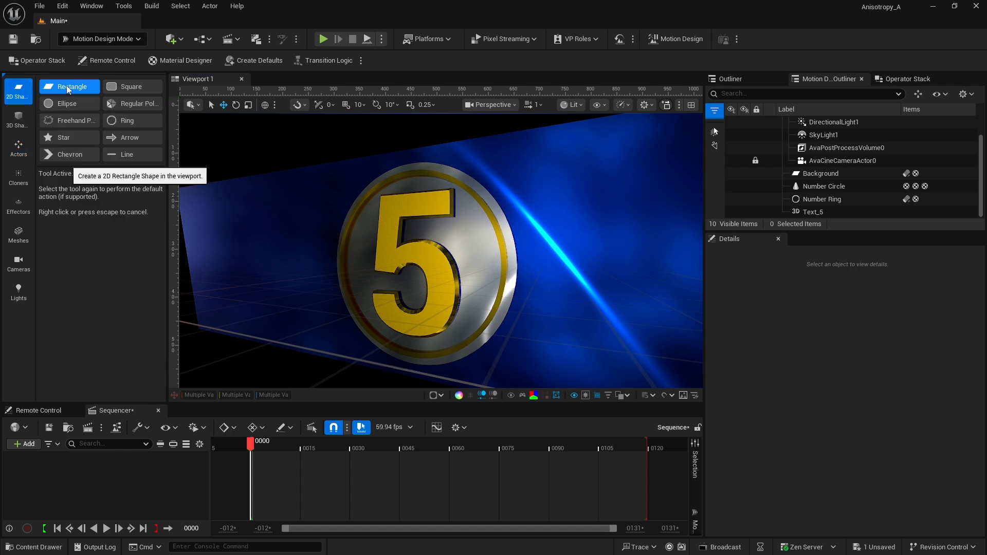
drag(271, 160, 336, 188)
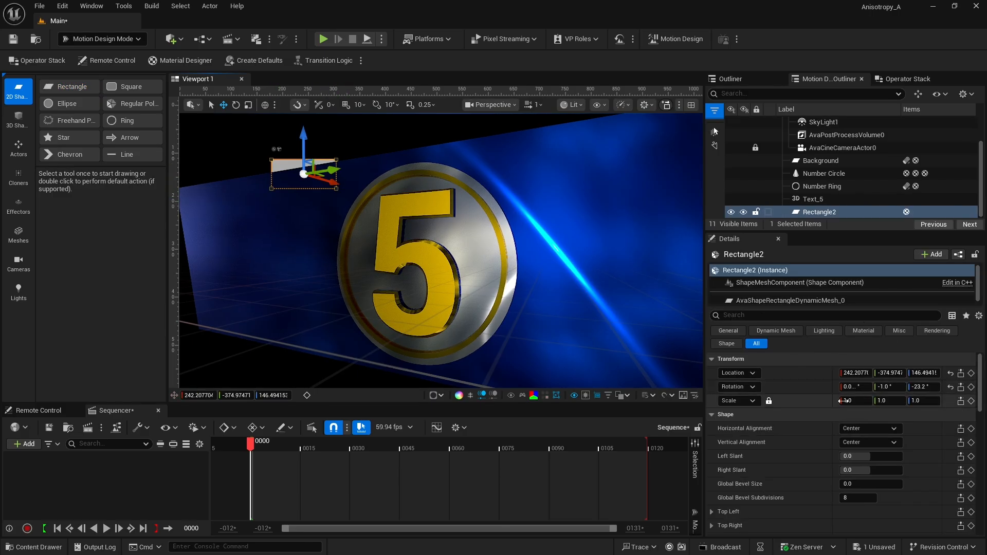
click(950, 372)
click(948, 387)
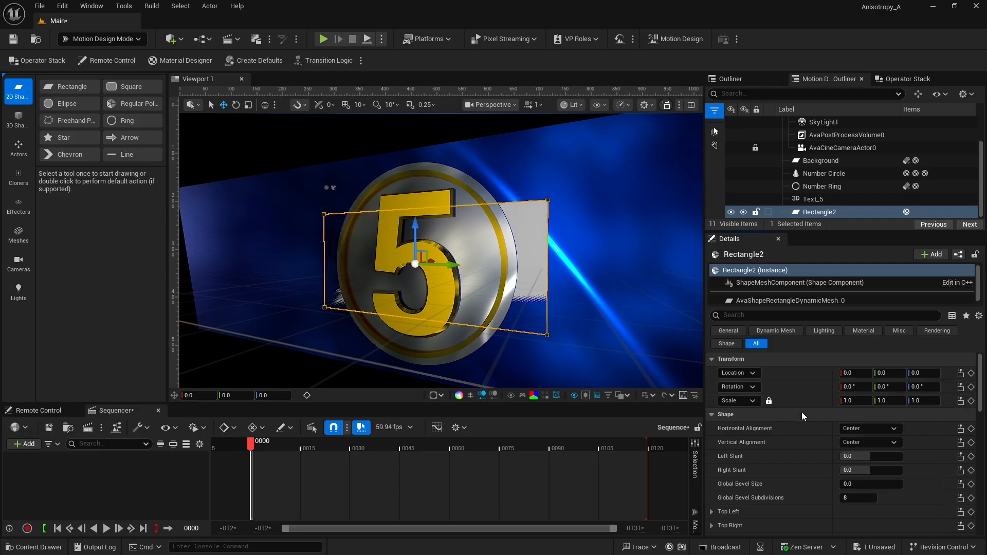
- Set the new rectangle's mesh size to 440 by 4 units
scroll(811, 445, down, 5)
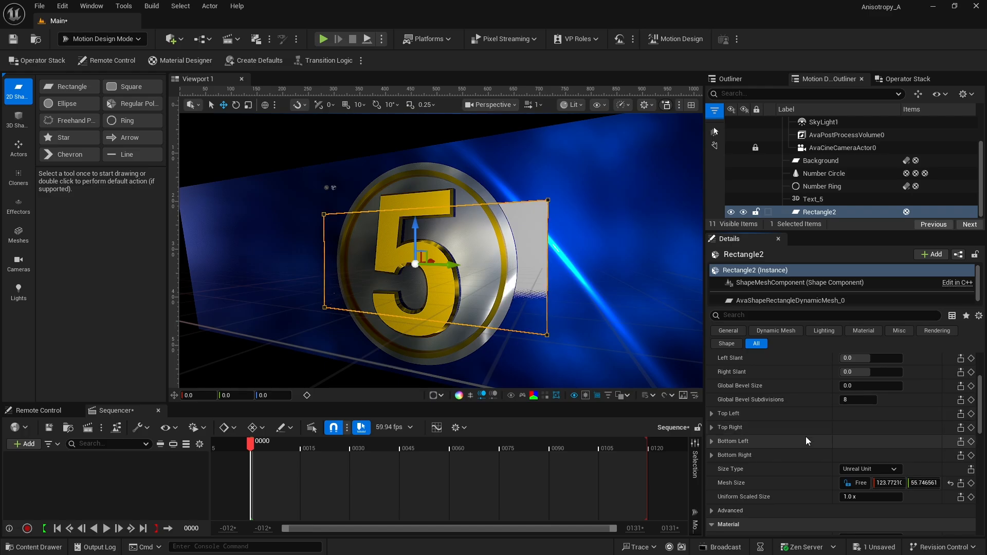
scroll(806, 440, down, 1)
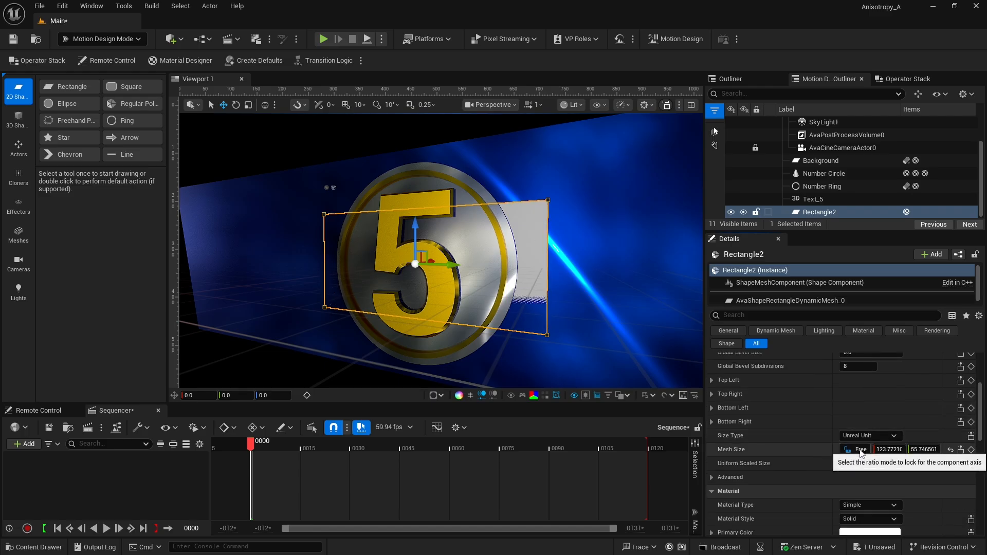
click(883, 449)
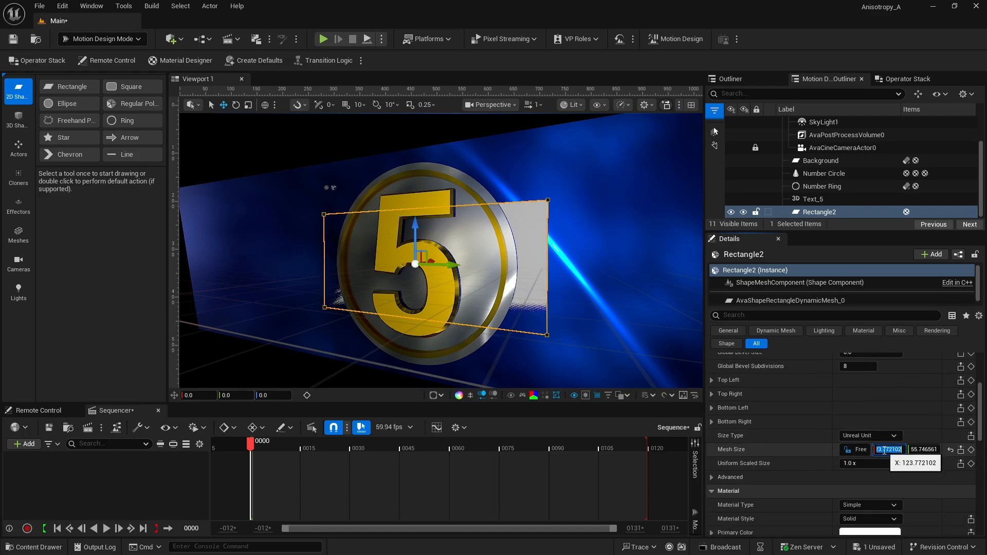
text(440)
key(Return)
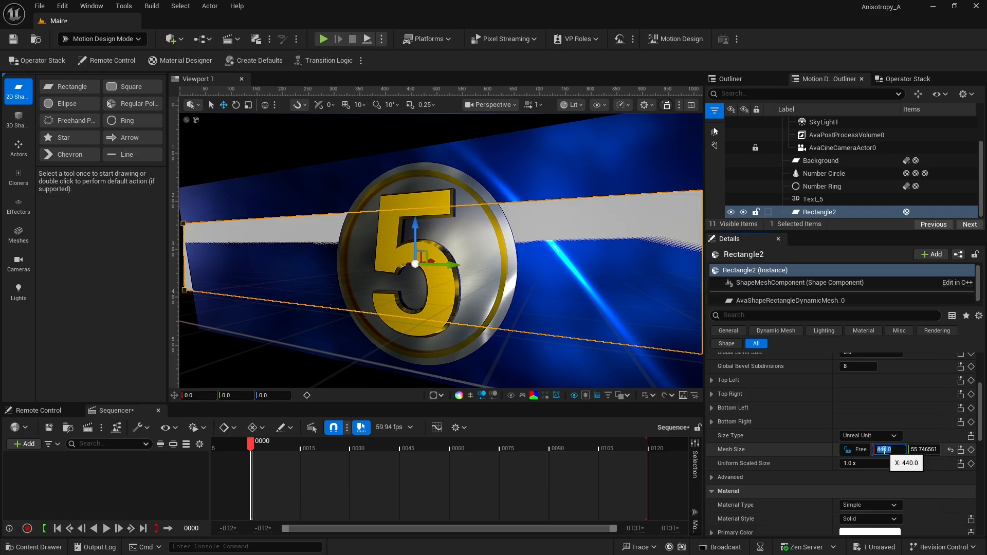
click(929, 451)
text(4)
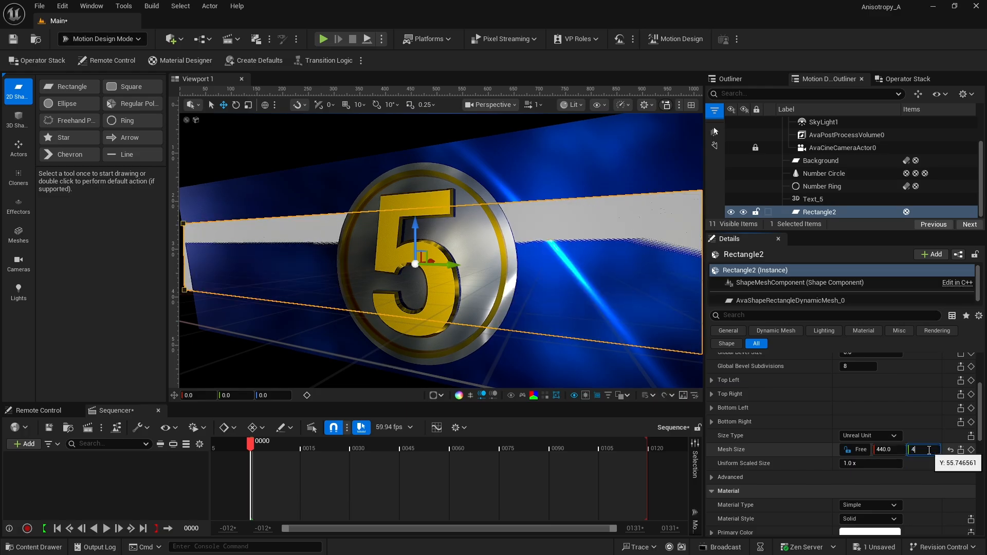
key(Return)
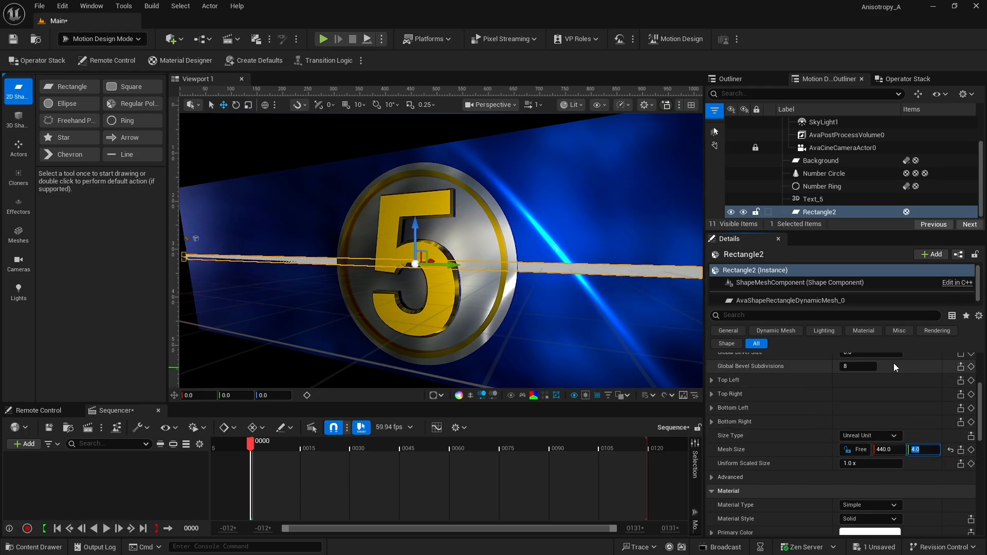
- Set the thin rectangle's X location to -1.0
scroll(806, 431, up, 5)
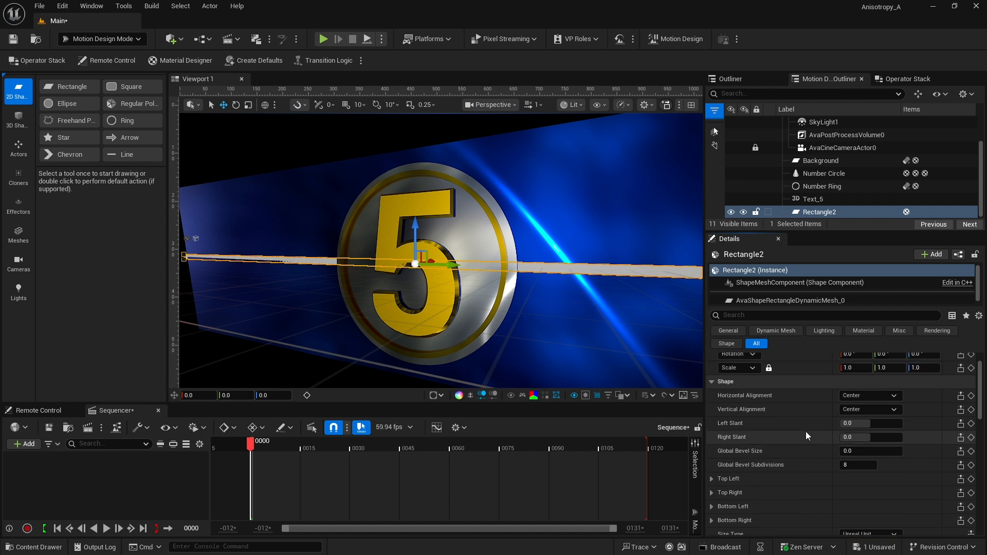
click(859, 376)
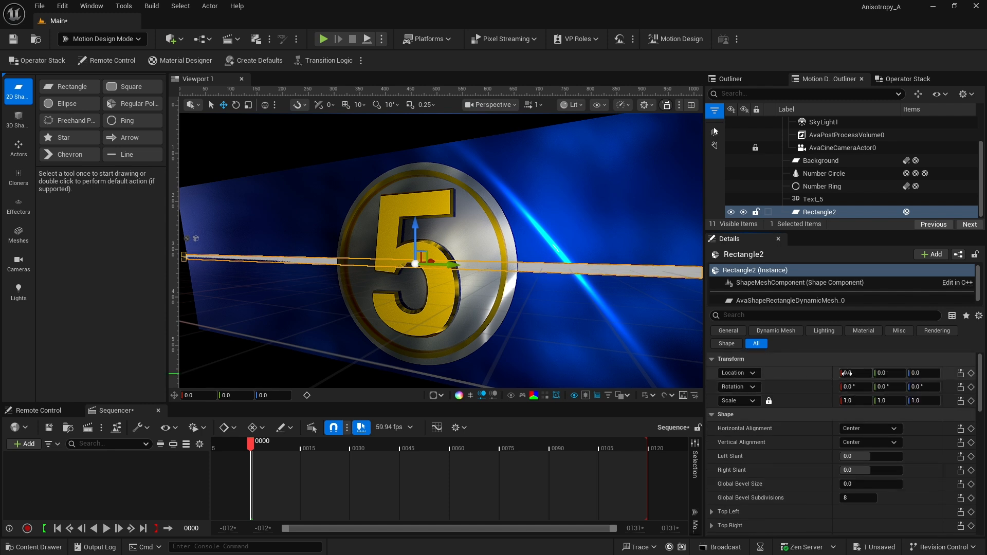
drag(859, 376, 856, 376)
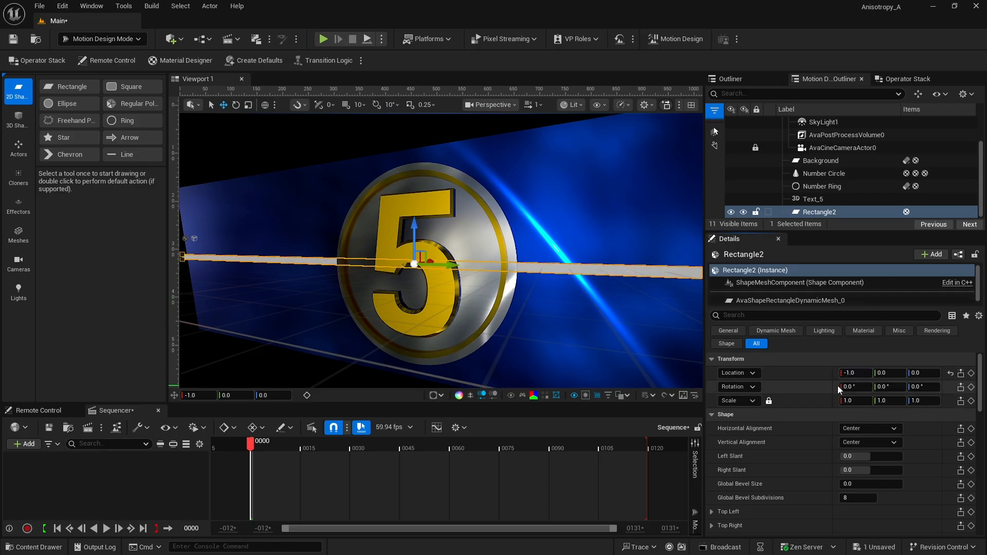
- Add an Extrude modifier to the thin rectangle with an extrude depth of 6 cm
click(905, 80)
click(847, 130)
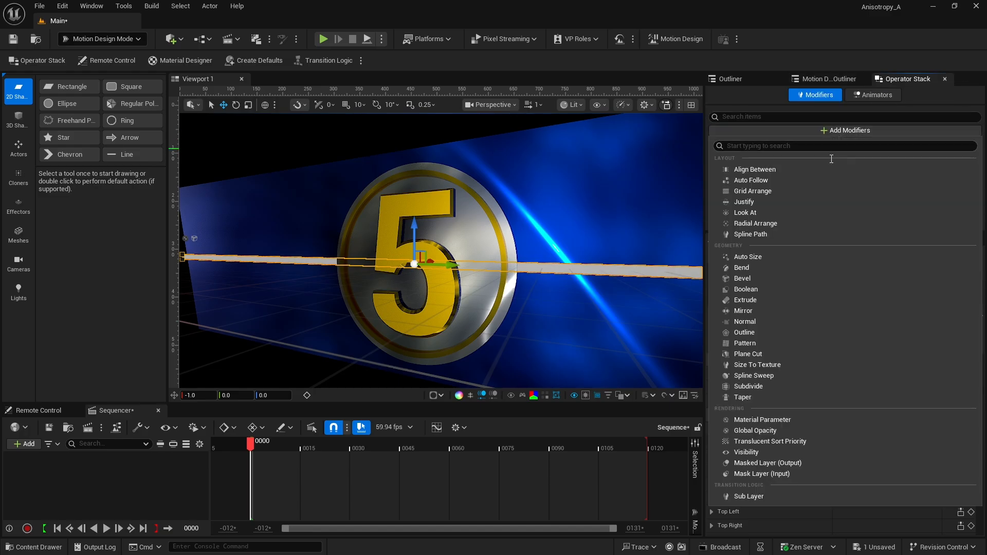
click(763, 300)
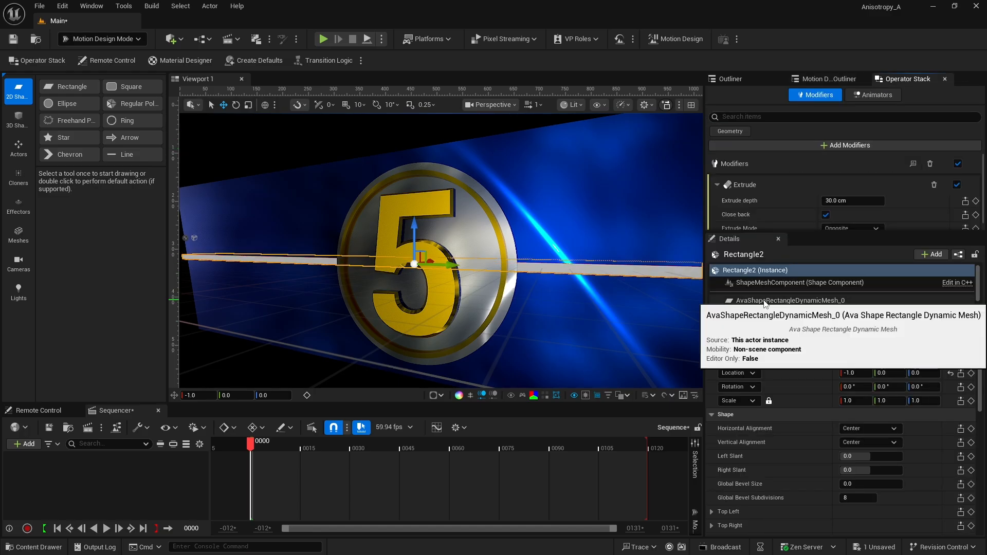
click(858, 200)
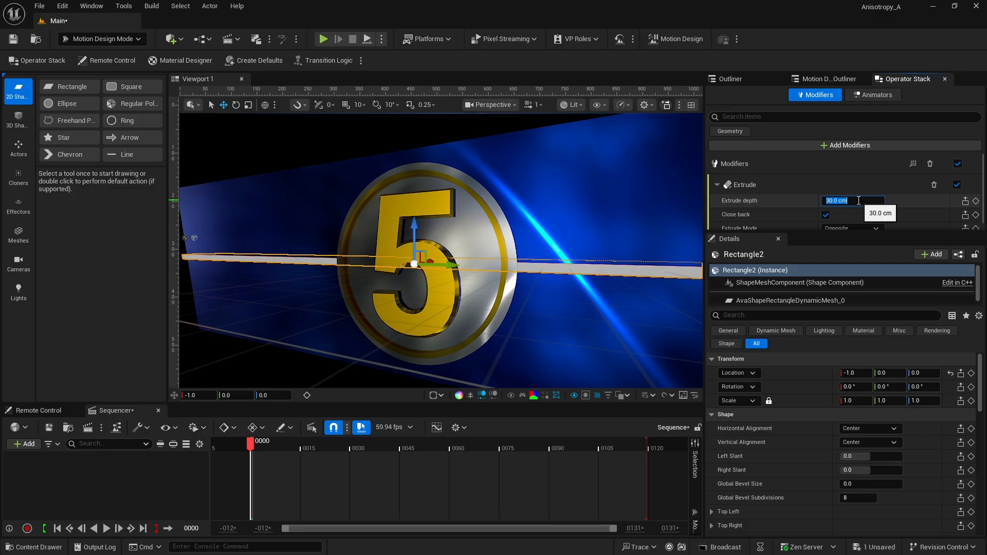
text(6)
key(Return)
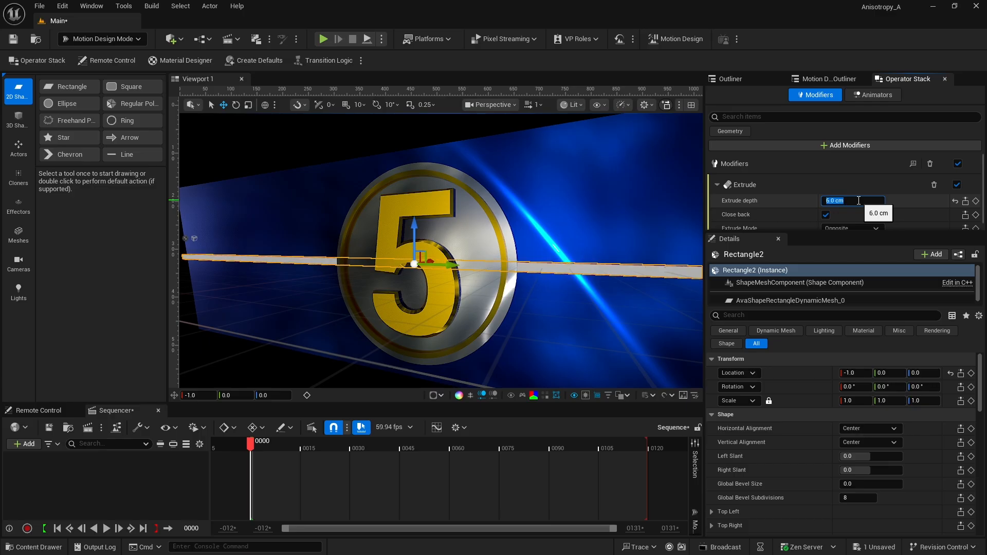
- Slant the bar's ends by setting Left Slant to -15 and Right Slant to 15
middle_drag(641, 236, 657, 181)
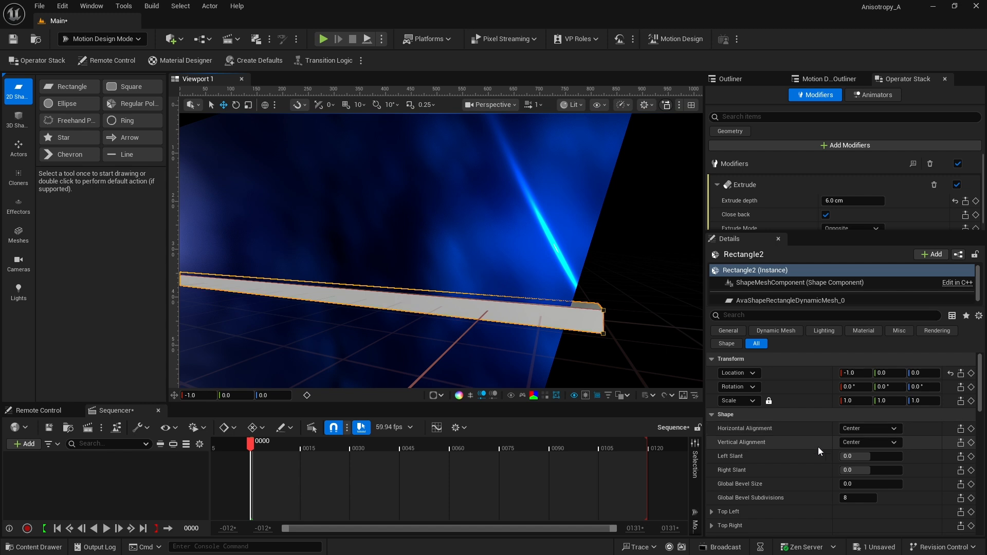
click(872, 457)
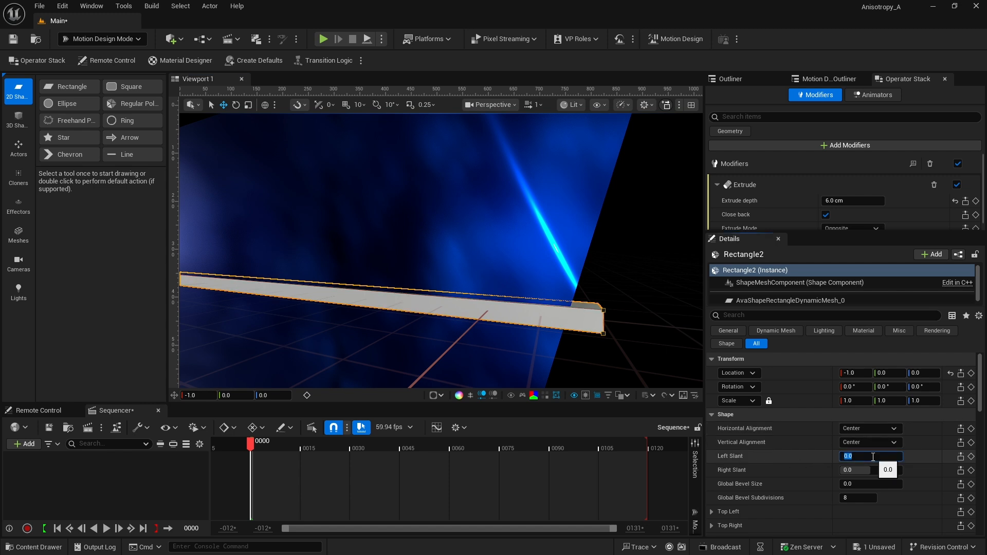
text(-15)
key(Return)
click(861, 470)
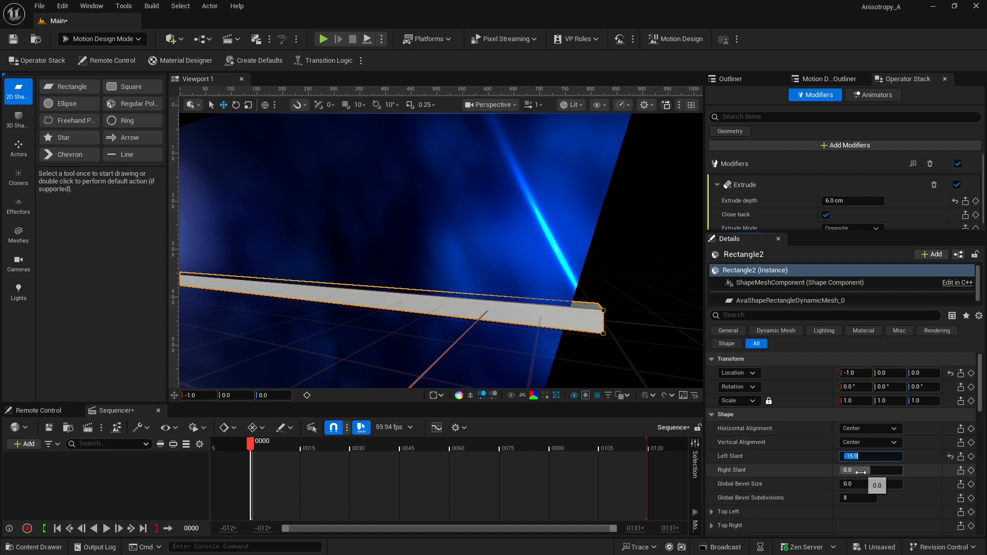
text(15)
key(Return)
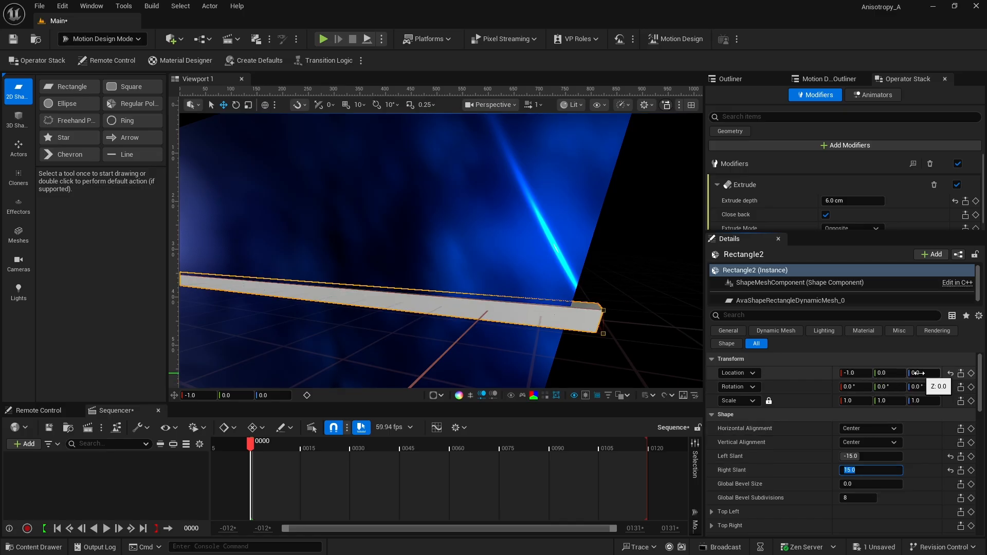
- Position the slanted bar at a Z location of 30 and an X location of -4
click(919, 373)
key(Return)
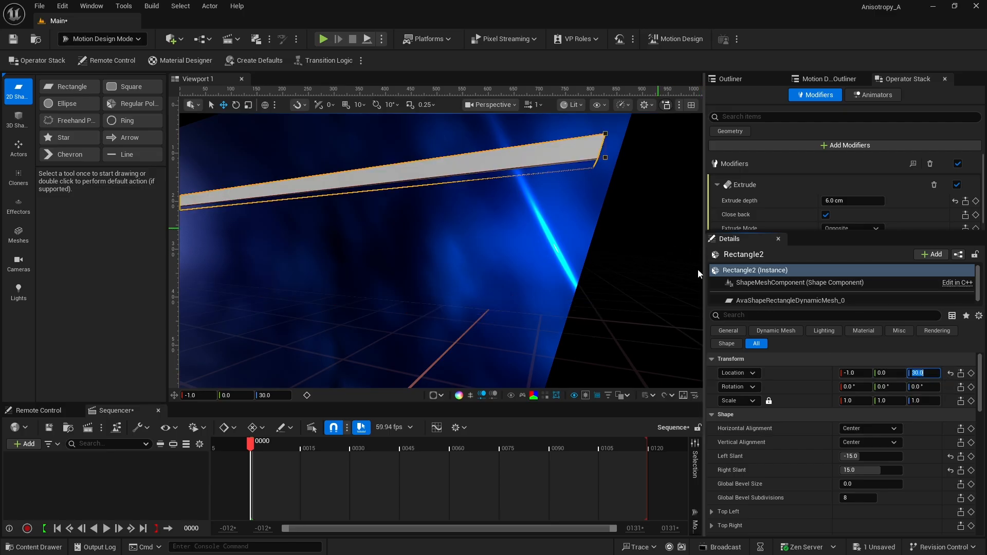
click(851, 373)
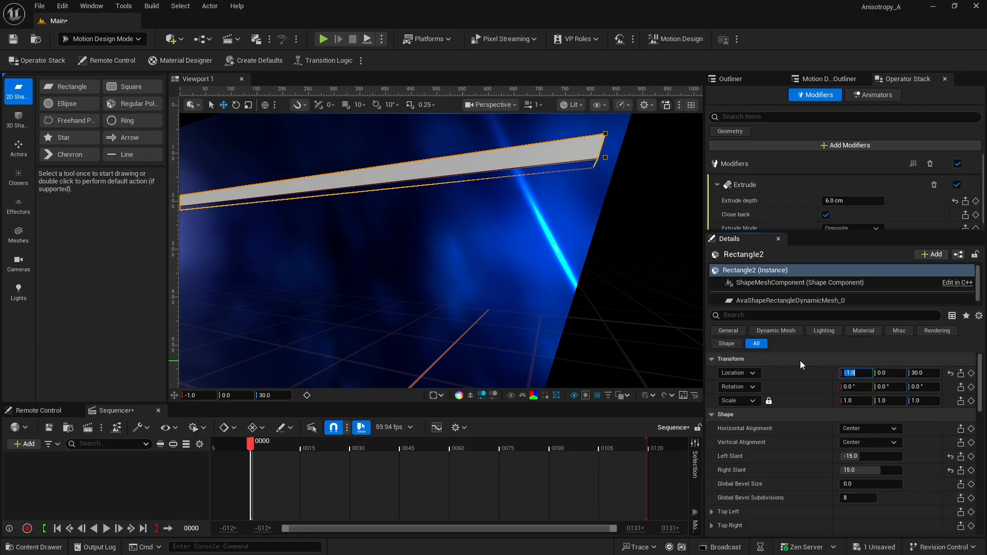
text(-4)
key(Return)
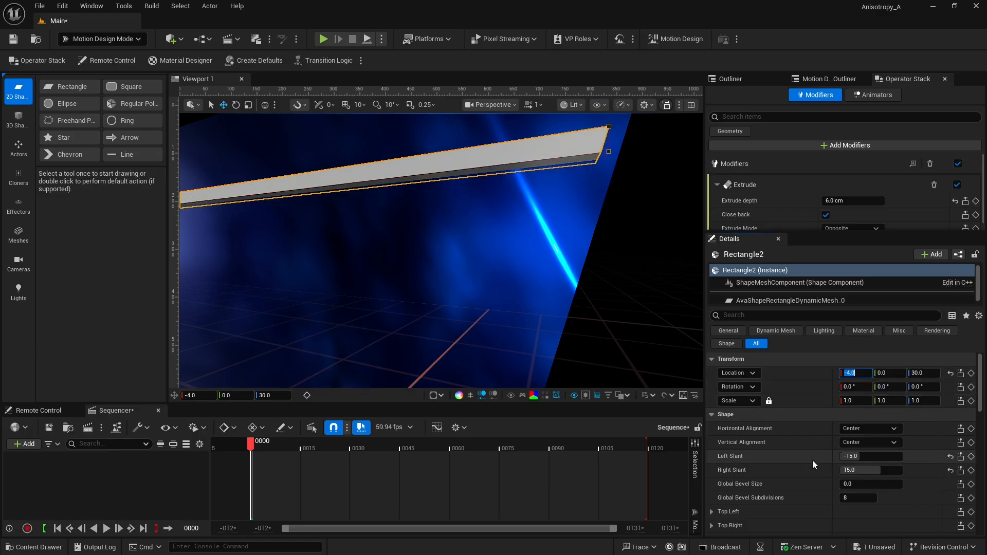
- Change the slanted bar's material type to Asset and assign the MD_GoldMetal_AN1 material to it
scroll(820, 483, down, 1)
scroll(819, 480, down, 4)
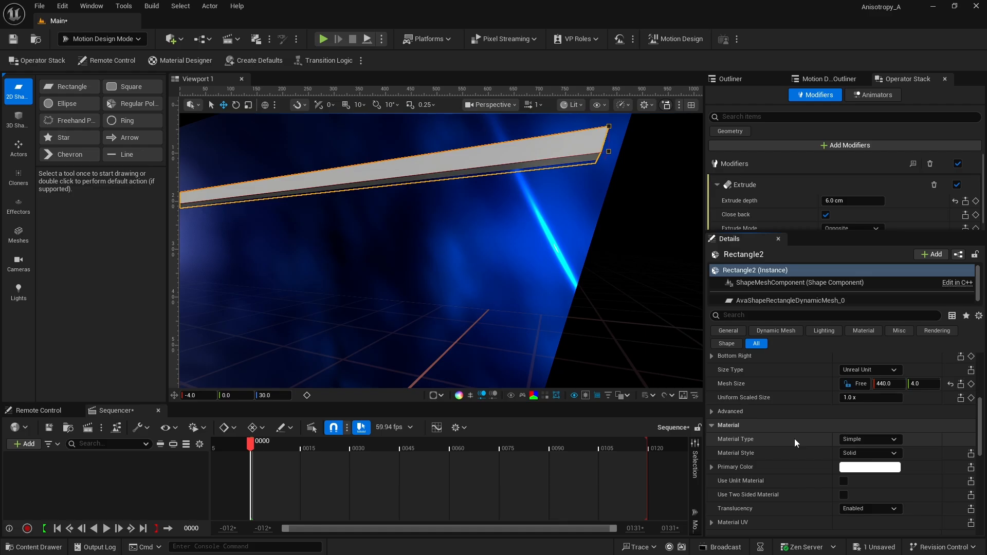
click(866, 439)
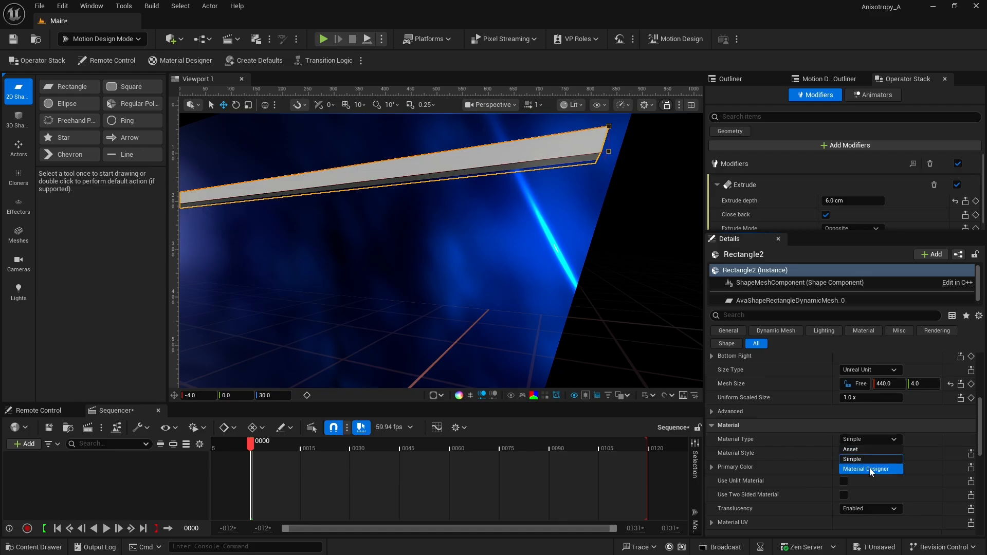
click(864, 450)
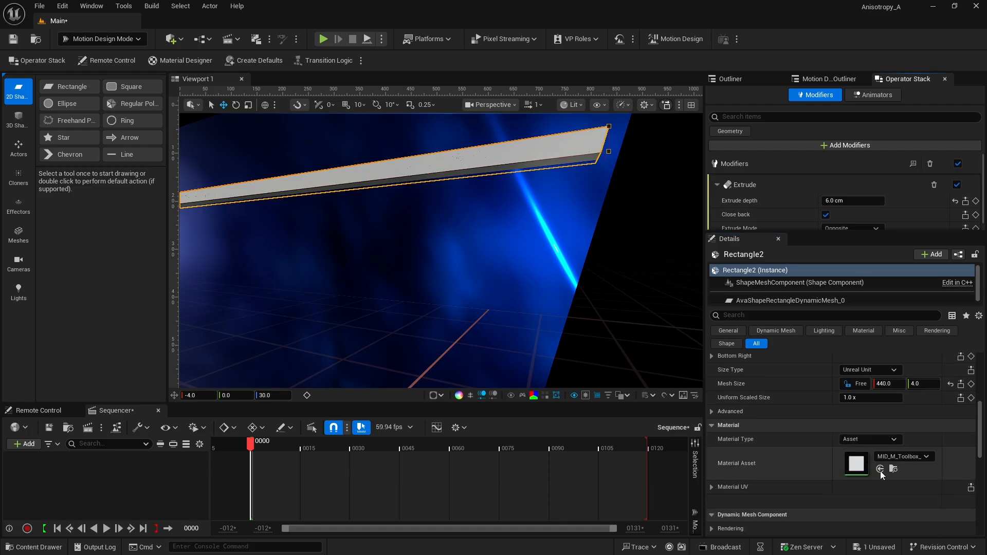
click(880, 469)
click(876, 457)
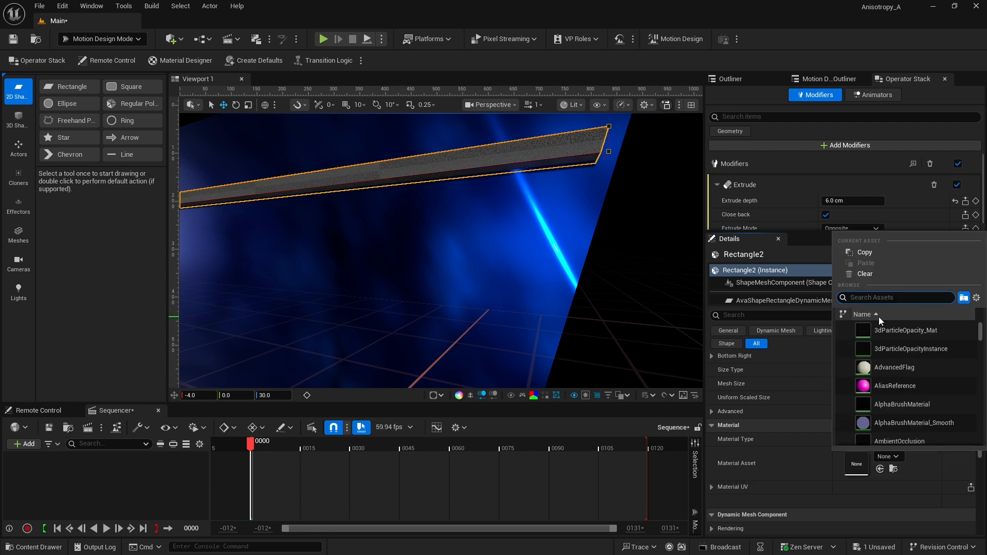
text(md_)
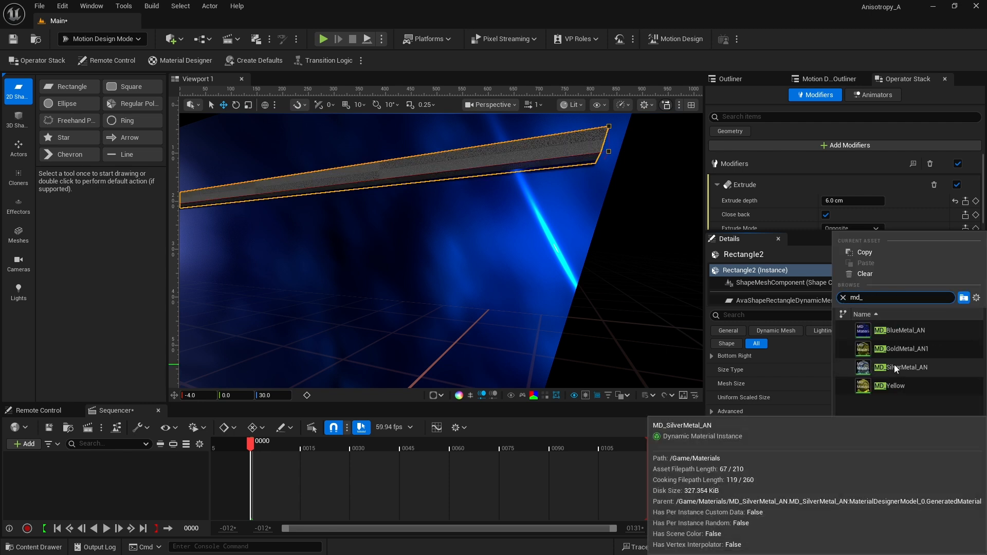
click(891, 347)
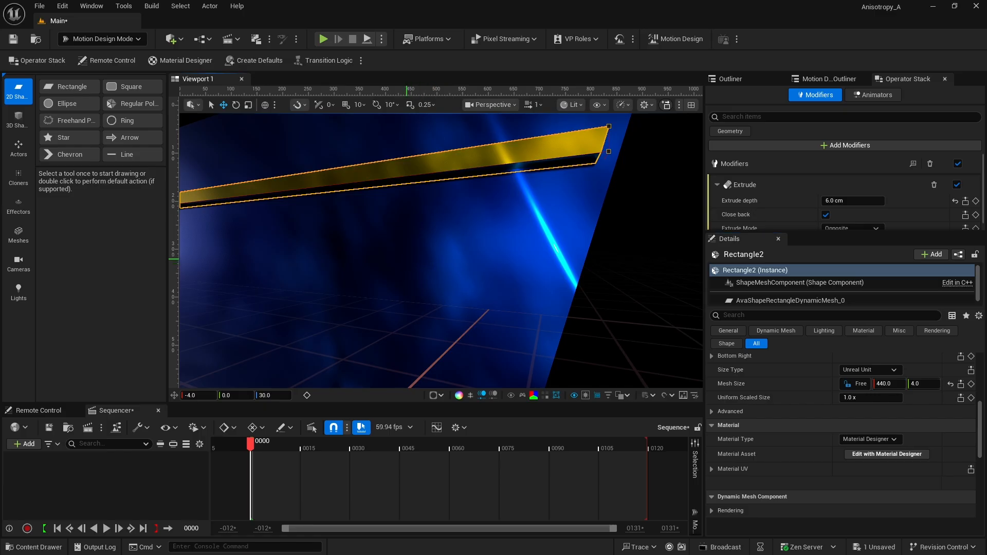
alt+right_drag(406, 259, 386, 259)
click(292, 207)
key(ctrl+z)
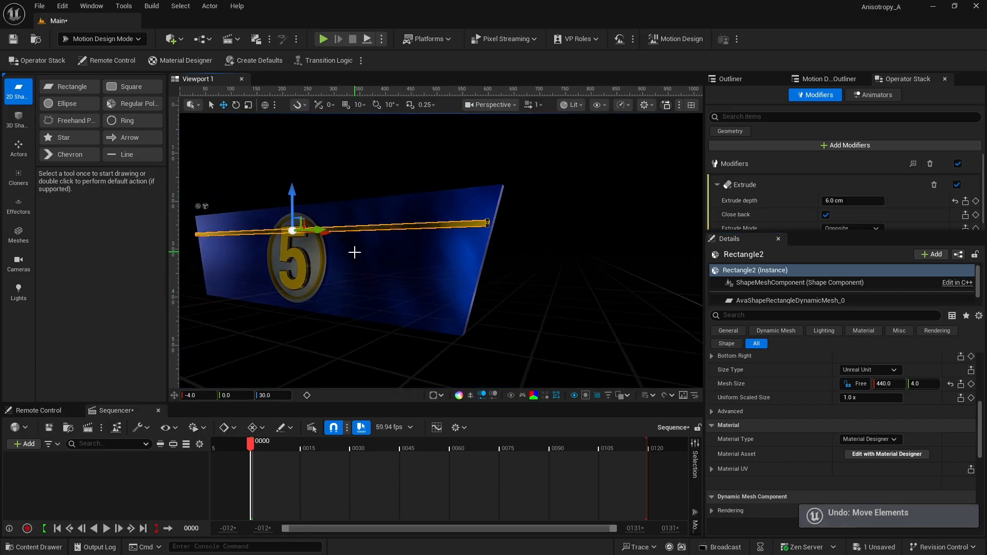
- Select the number circle, number ring and 3D 5 together and move them forward in front of the gold bar
alt+drag(351, 255, 483, 326)
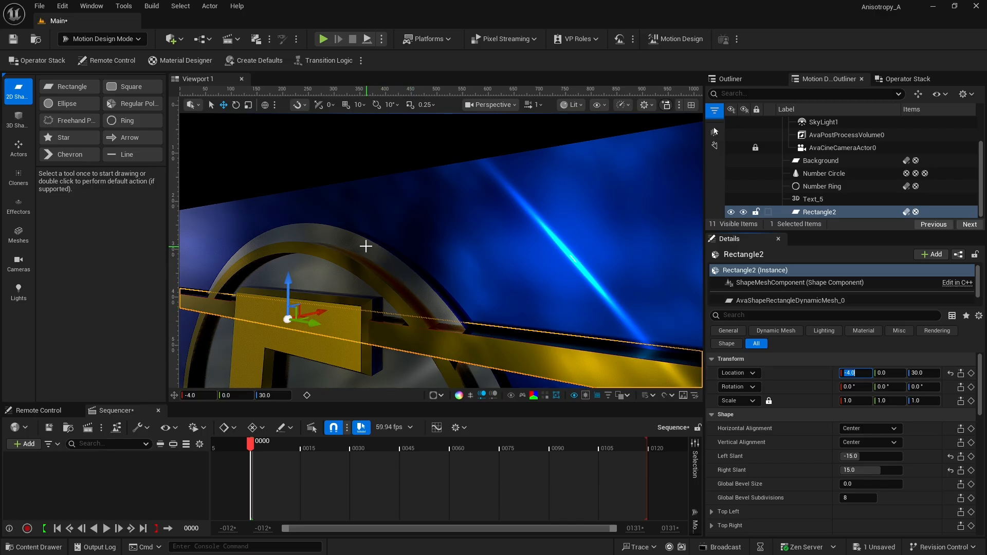
right_drag(362, 244, 362, 244)
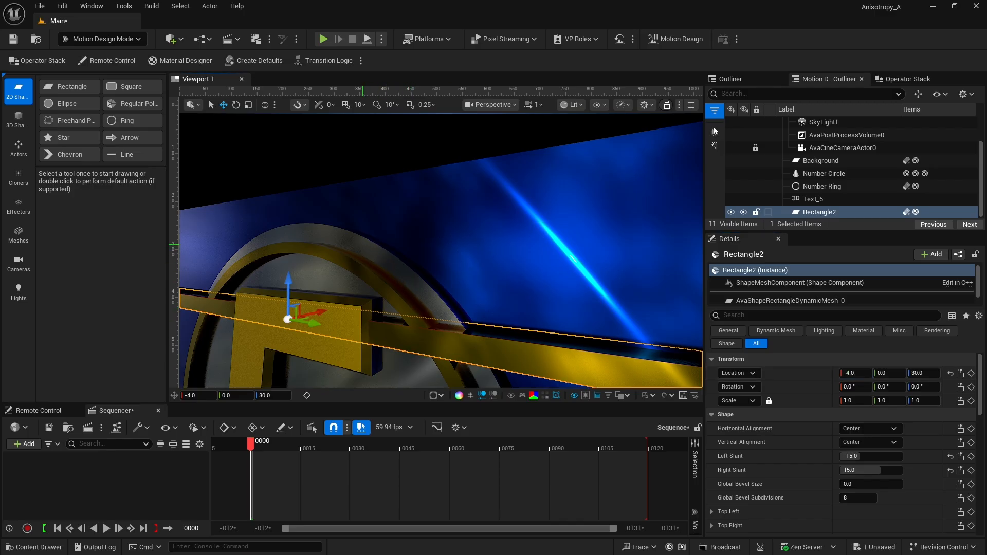
click(361, 245)
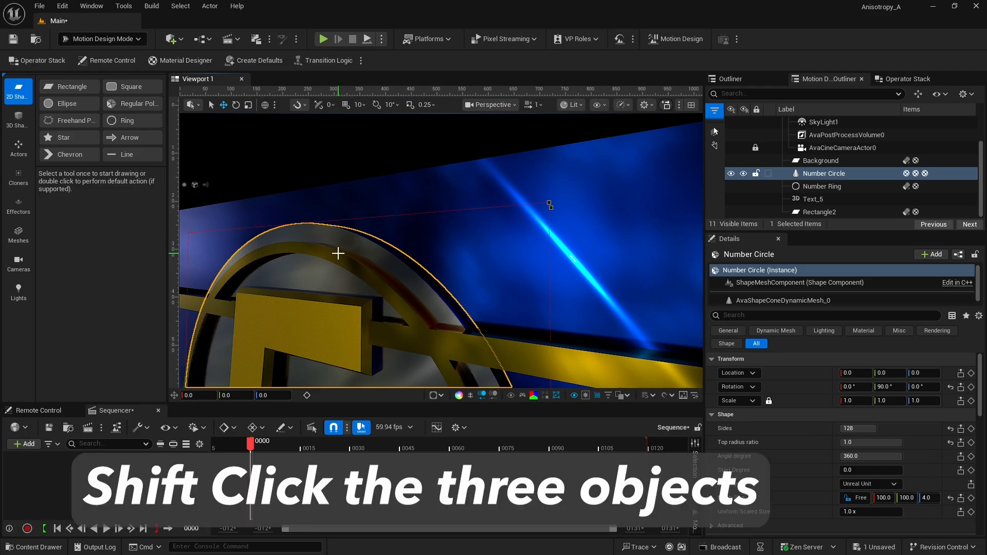
shift+click(338, 253)
shift+click(326, 319)
key(f)
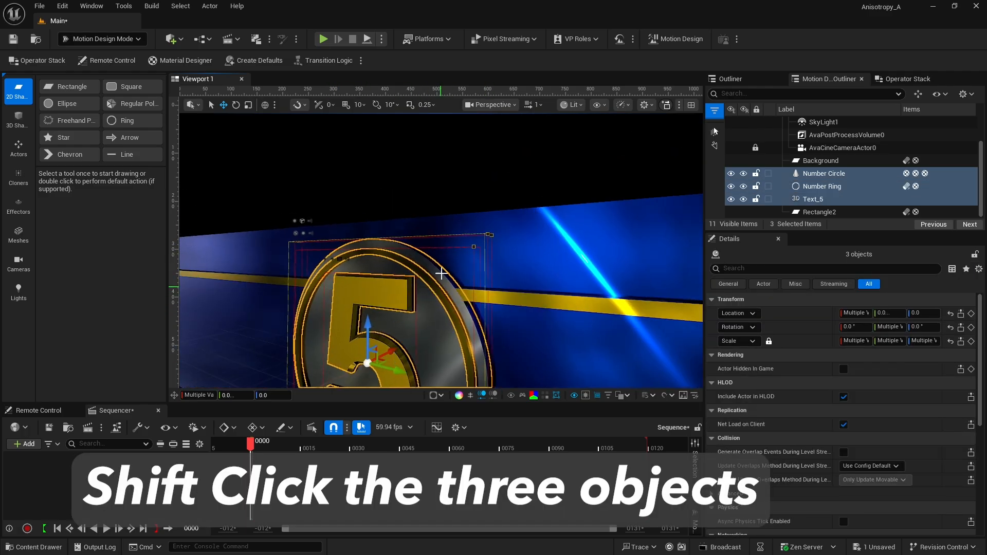
click(449, 202)
alt+drag(487, 262, 461, 288)
alt+drag(547, 296, 587, 294)
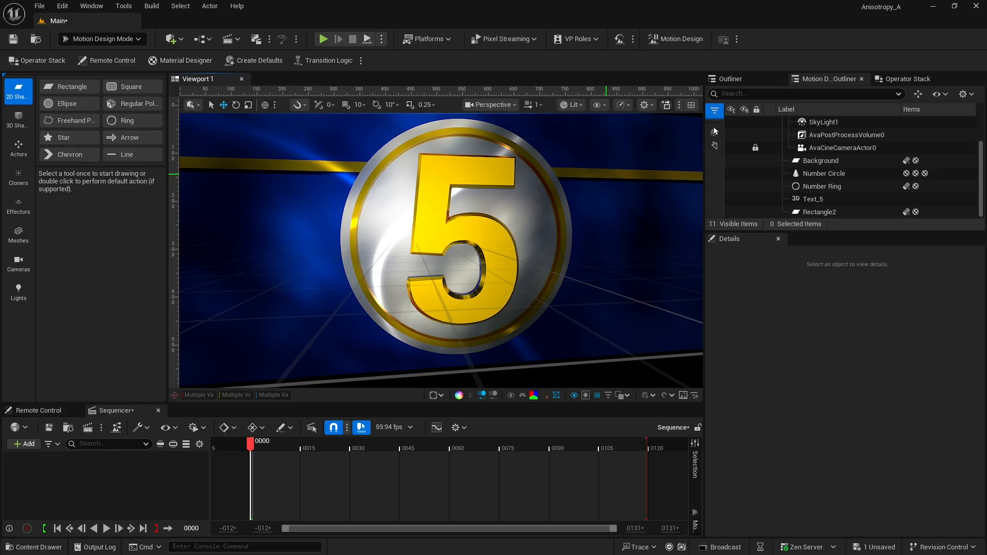
- Duplicate the gold bar and set the copy's Z location to -30
click(605, 174)
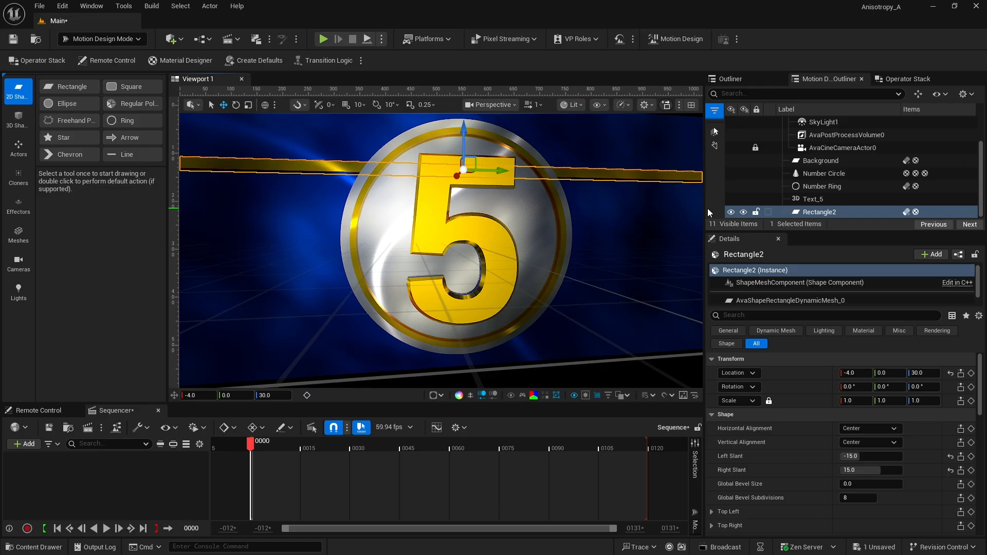
key(ctrl+d)
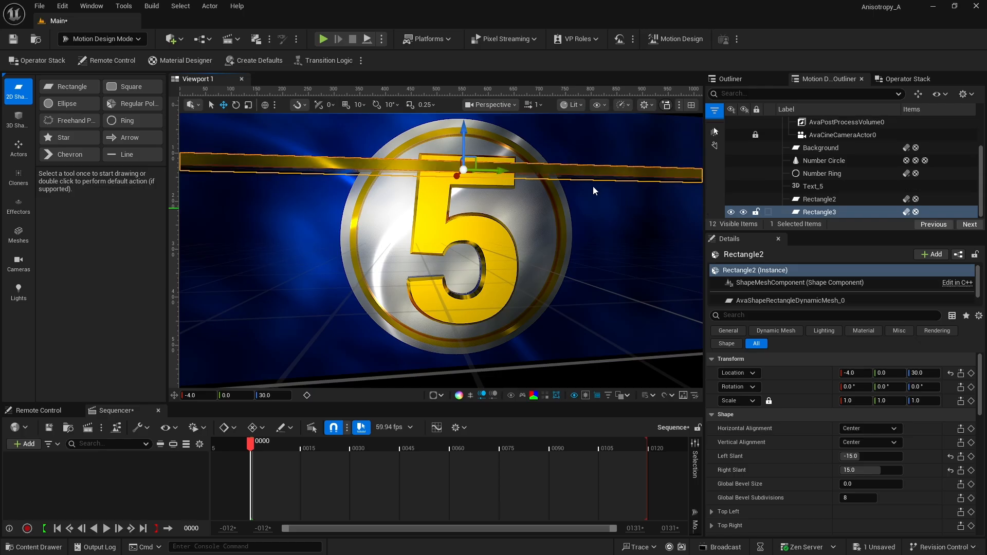
click(930, 372)
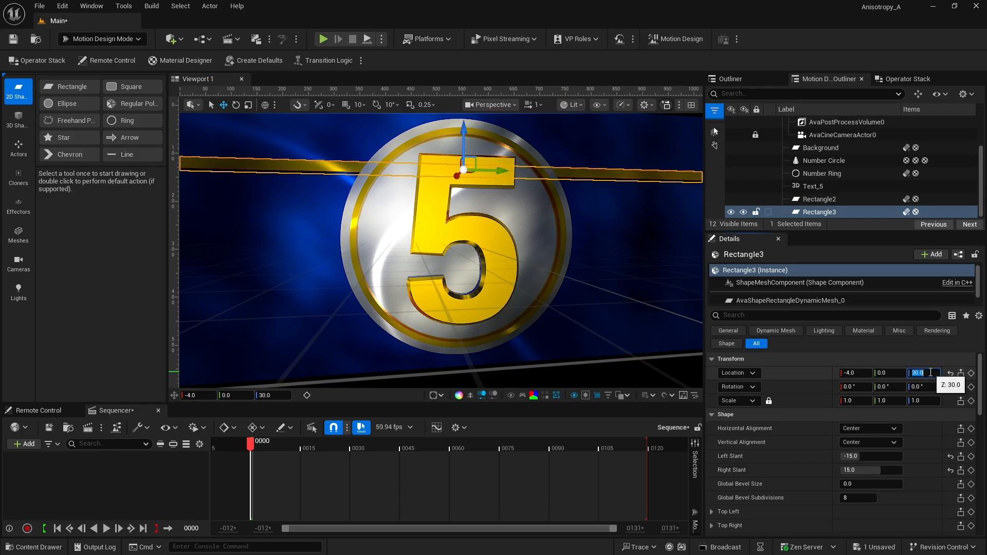
click(931, 372)
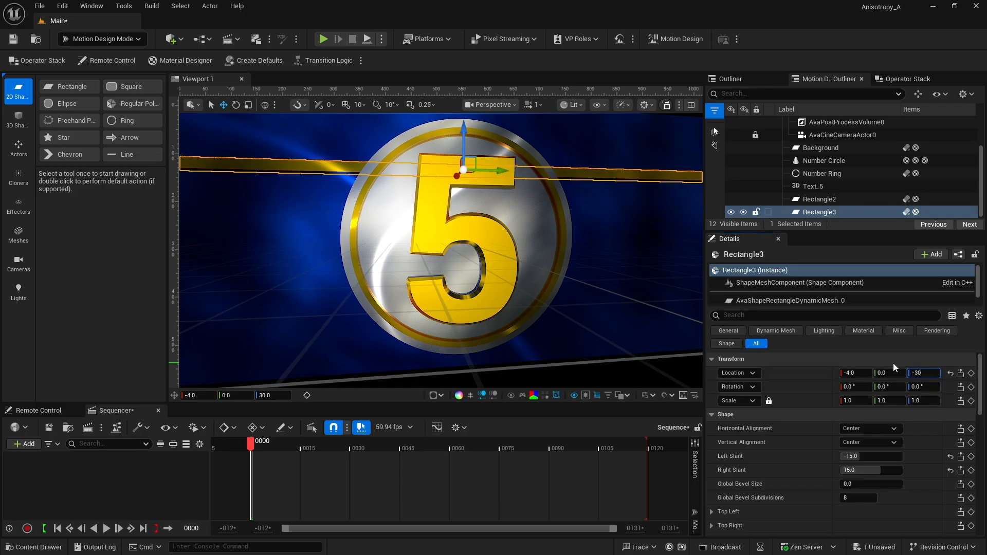
key(Return)
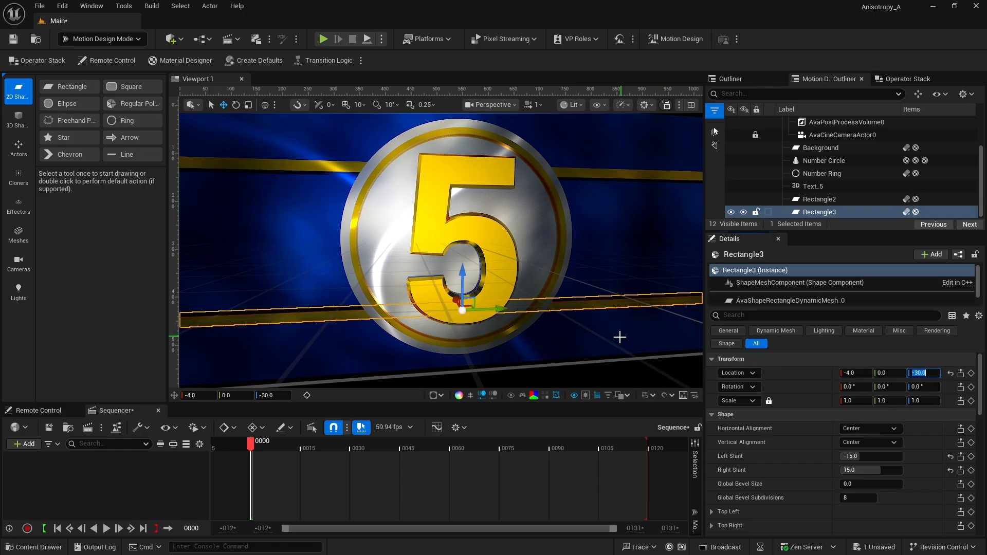
- Shorten the lower gold bar by setting its mesh size X to 408, then deselect it
right_drag(628, 267, 662, 274)
middle_drag(662, 274, 684, 267)
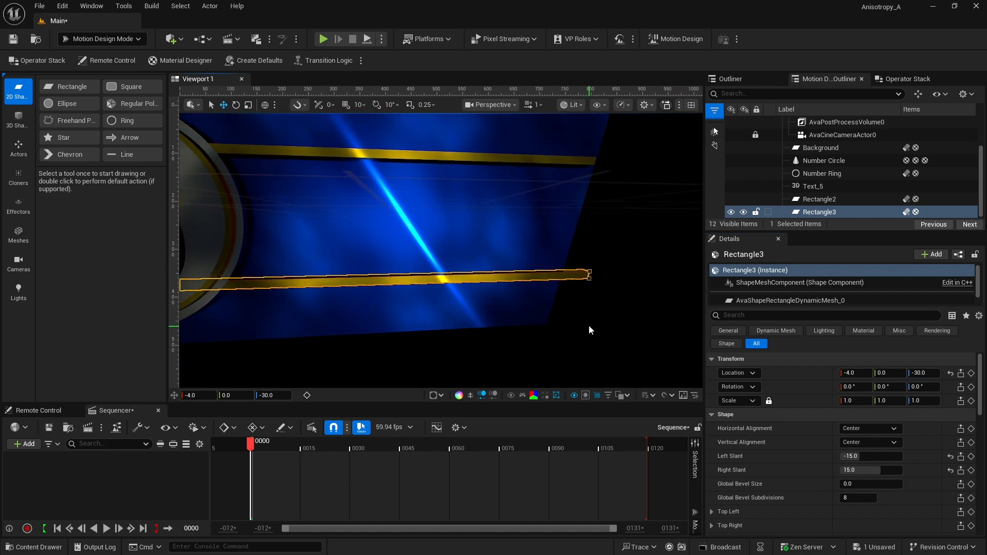
scroll(801, 471, down, 4)
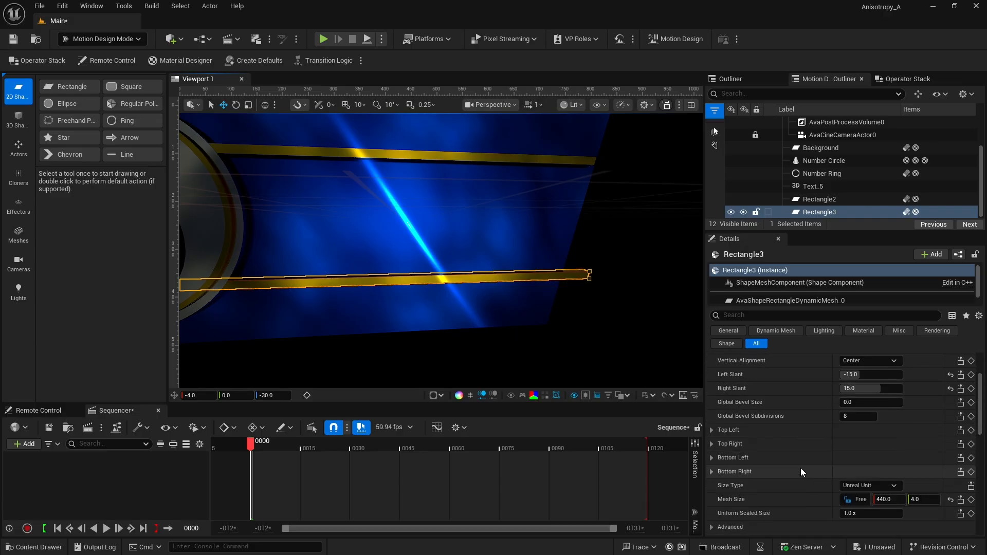
scroll(801, 471, down, 1)
click(888, 467)
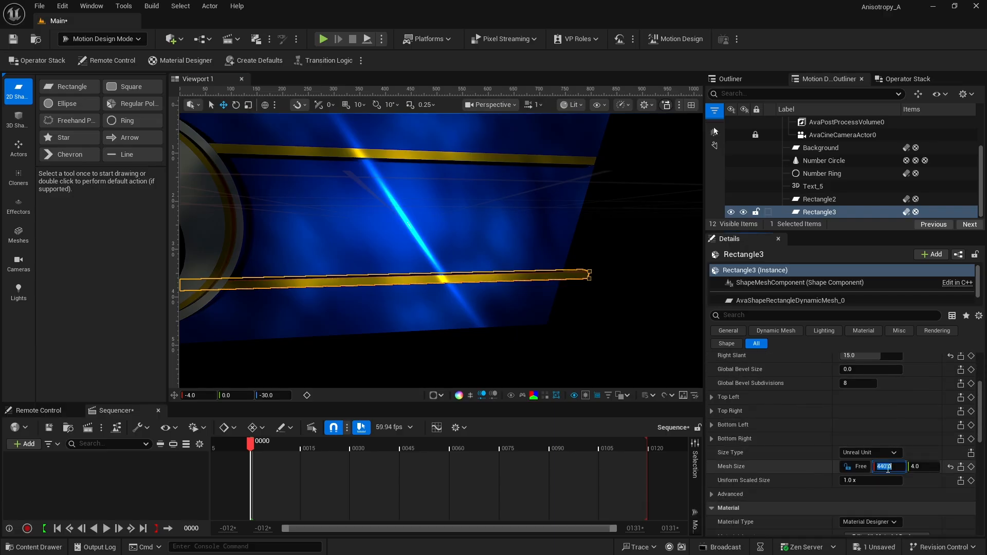
text(408)
key(Return)
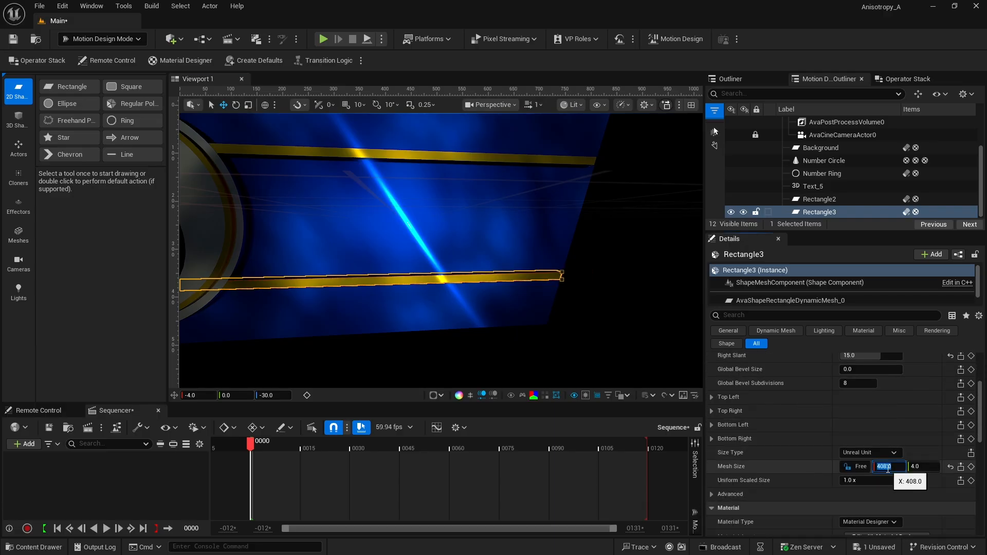
click(638, 298)
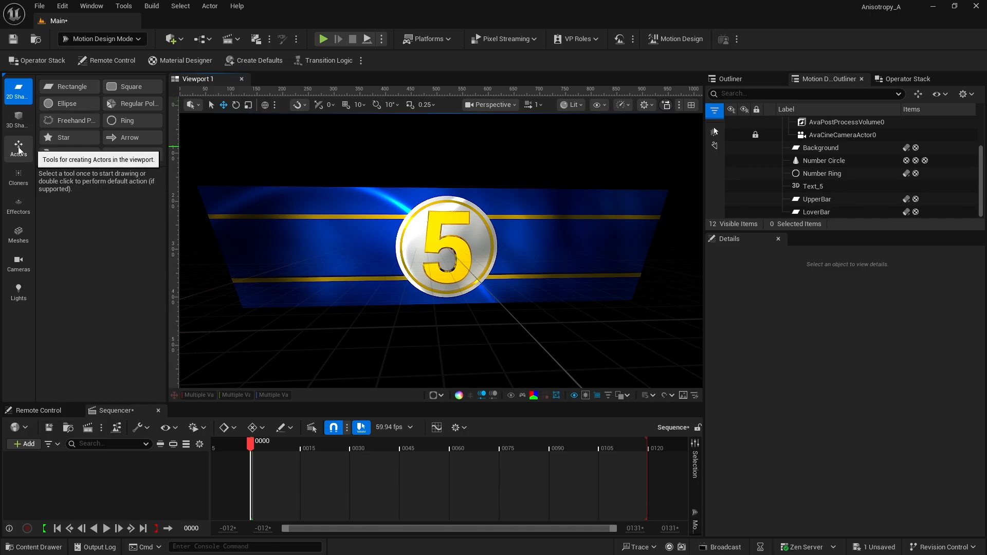
- Add a new Text Actor to the scene above the blue background
click(19, 149)
click(70, 86)
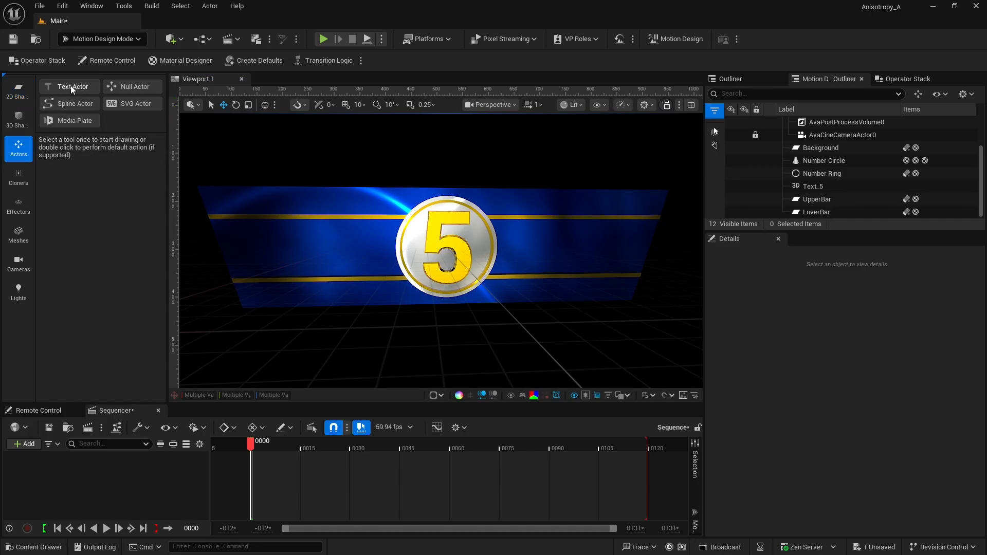
click(338, 173)
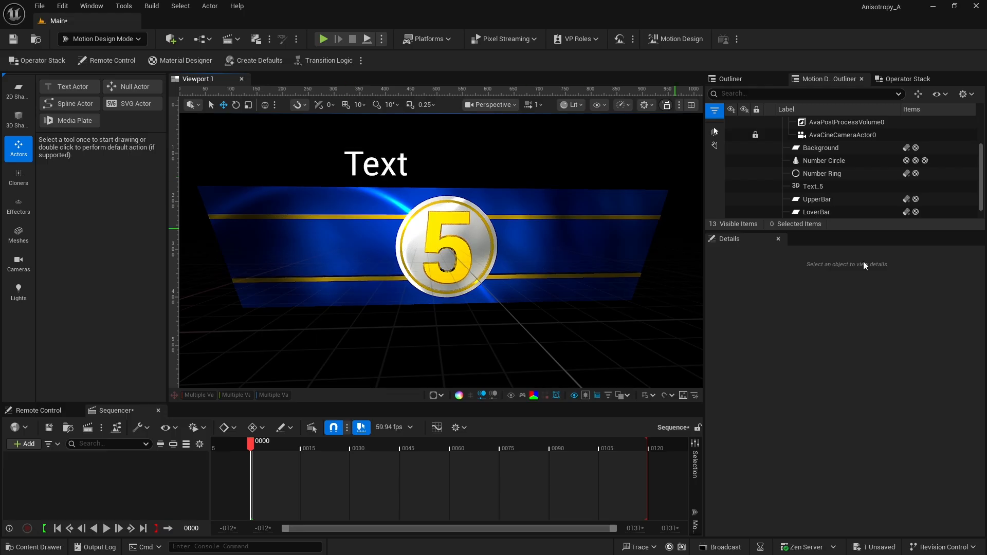
- Select the new 3D text actor and reset its location and rotation to their defaults
scroll(843, 185, down, 1)
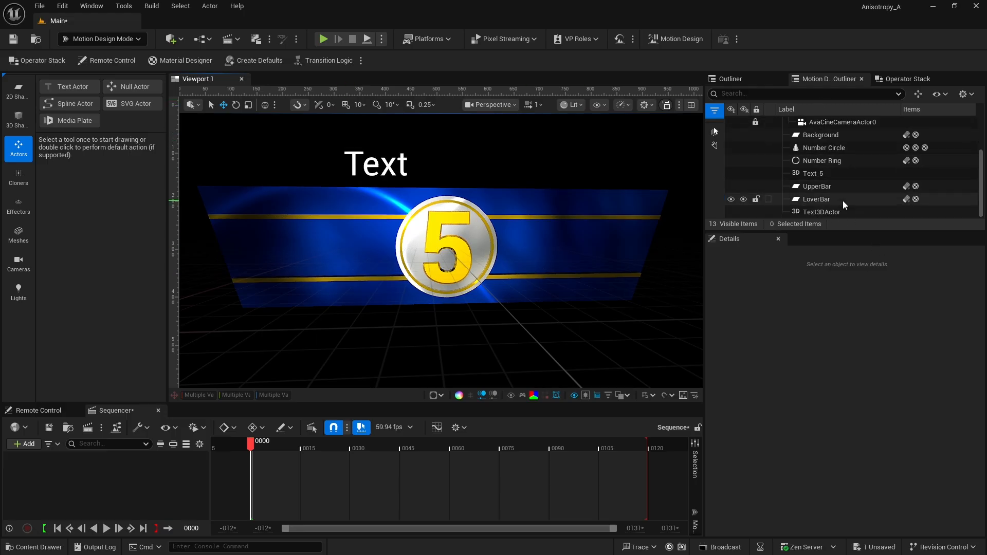
click(814, 213)
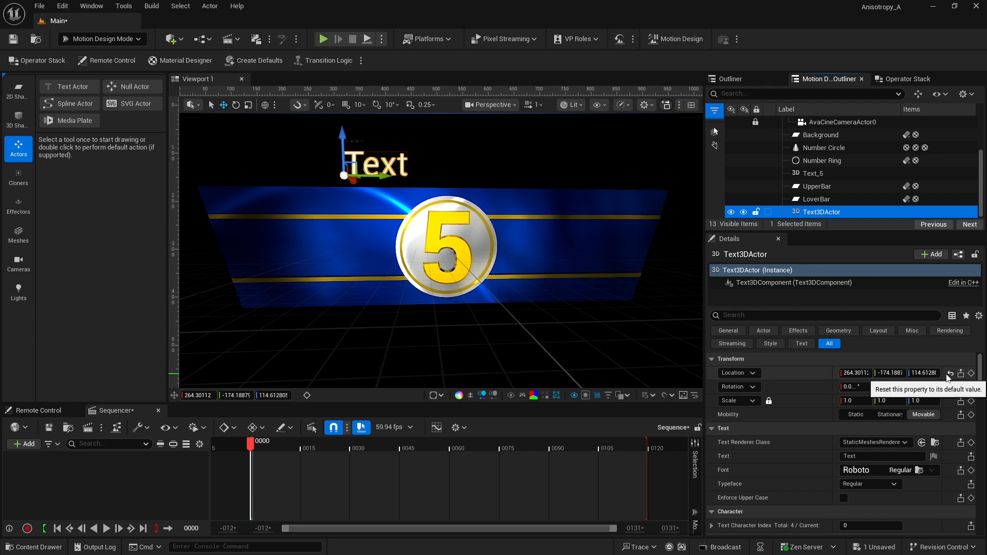
click(950, 377)
click(950, 374)
click(950, 387)
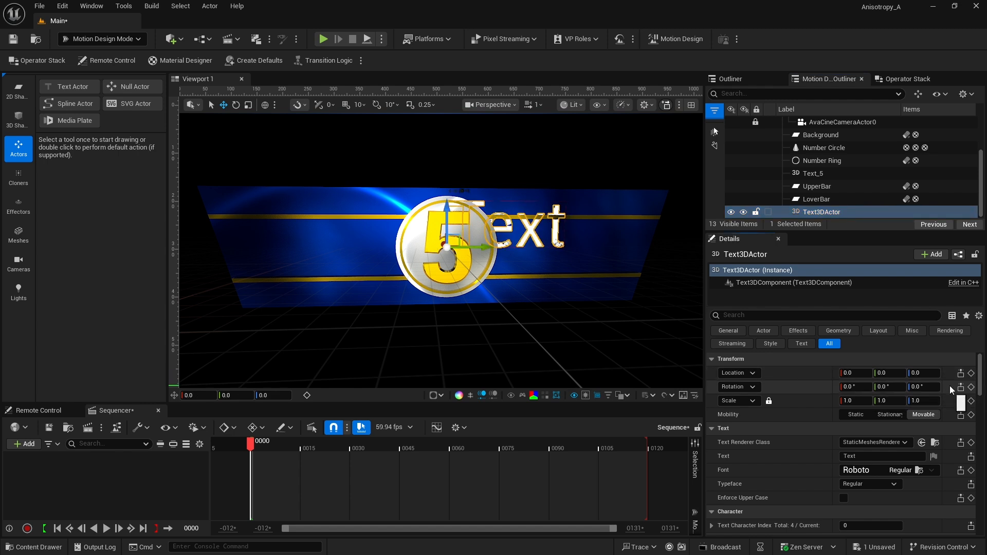
- Center the new text both horizontally and vertically in its layout alignment
scroll(803, 405, down, 4)
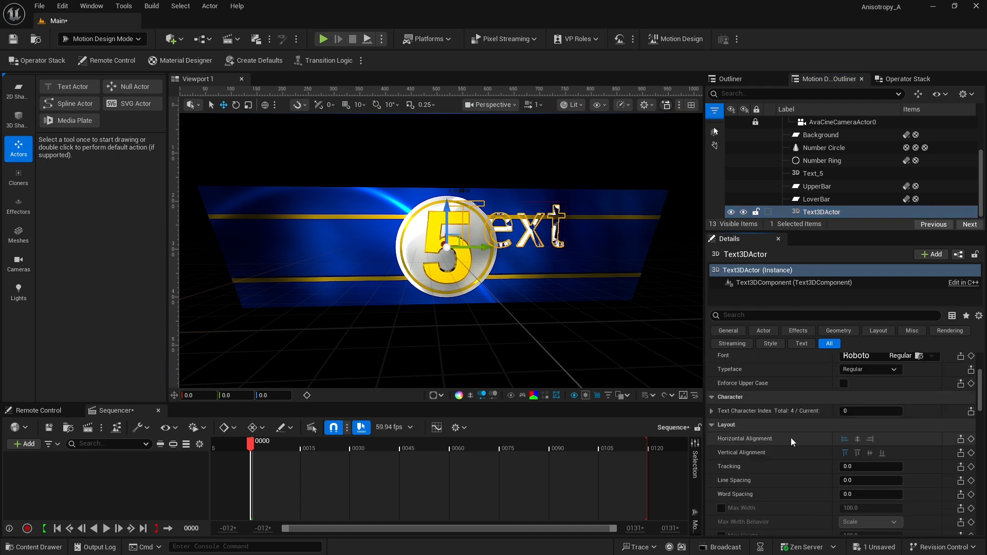
click(858, 439)
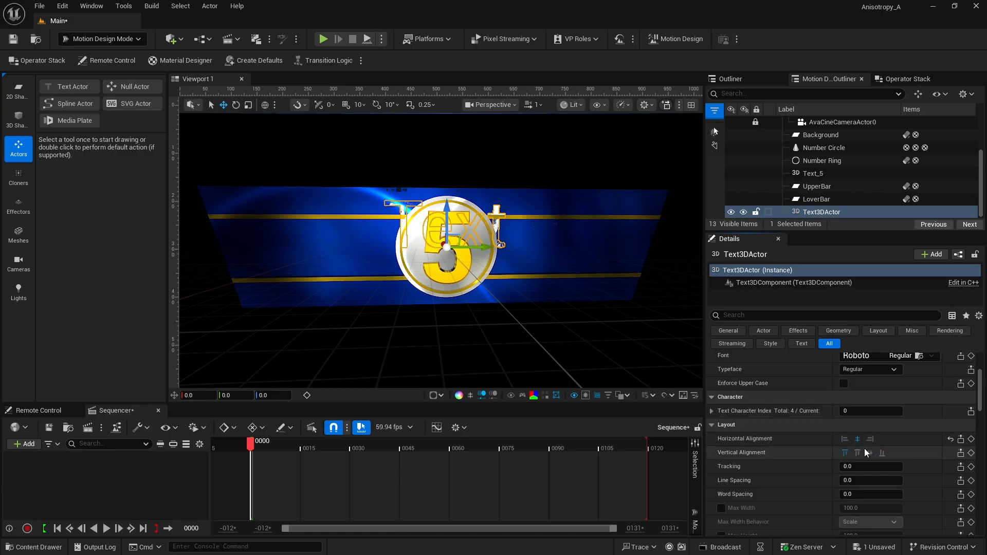
click(869, 452)
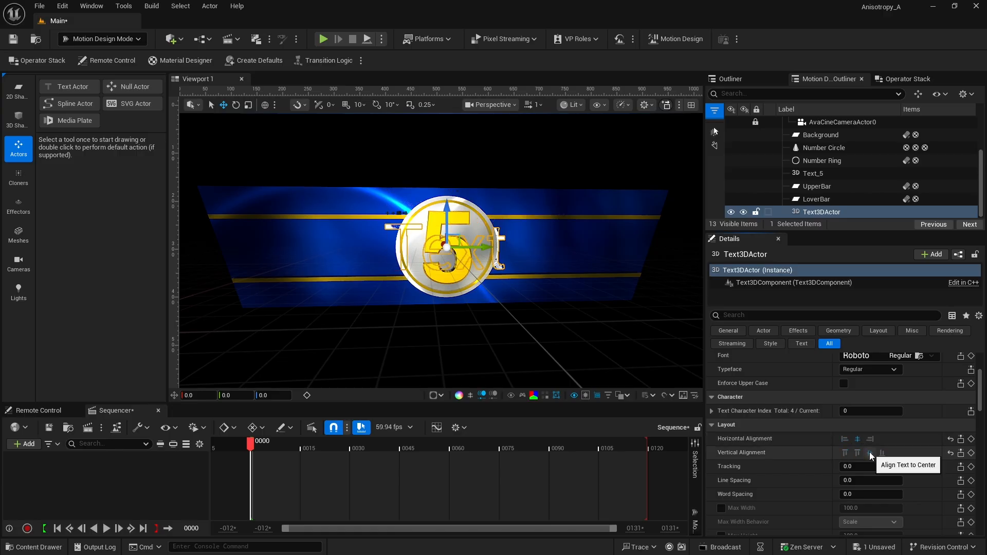
- Set the new text's font to CenturyGothic with the Regular typeface
scroll(875, 438, up, 2)
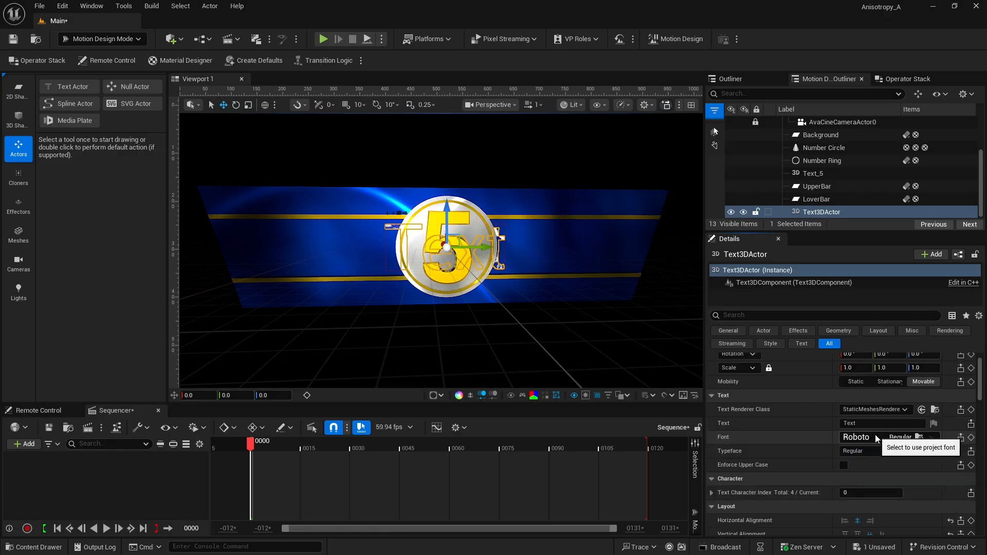
click(875, 438)
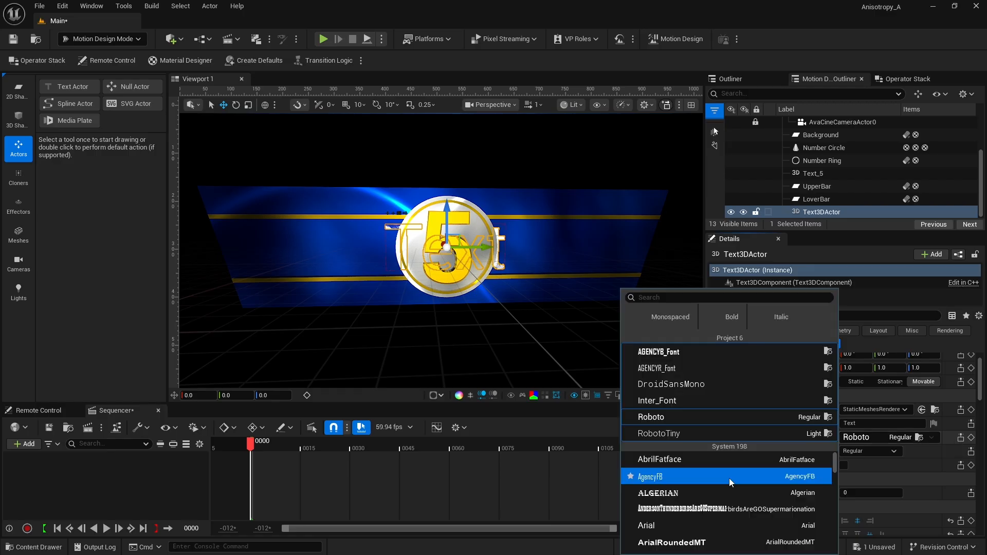
scroll(729, 478, down, 5)
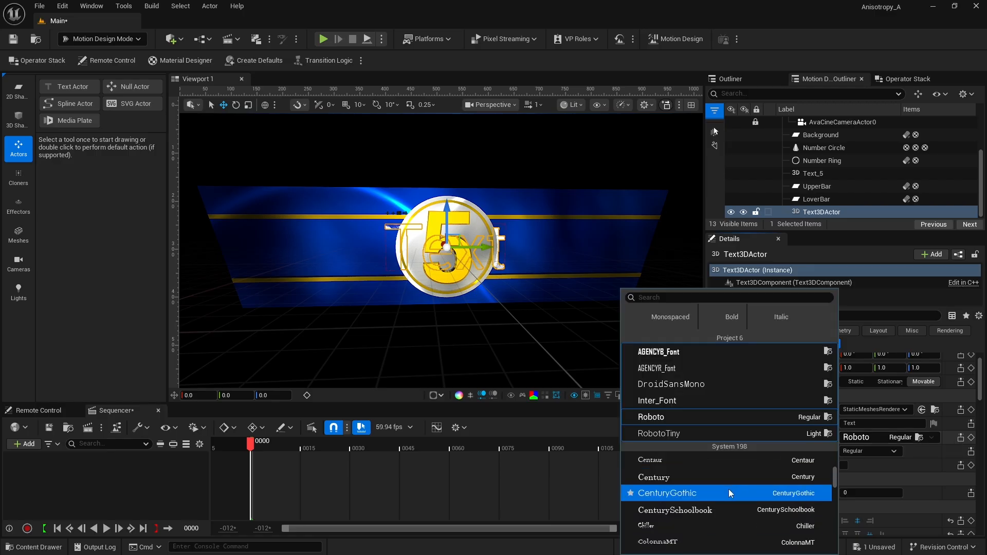
click(728, 489)
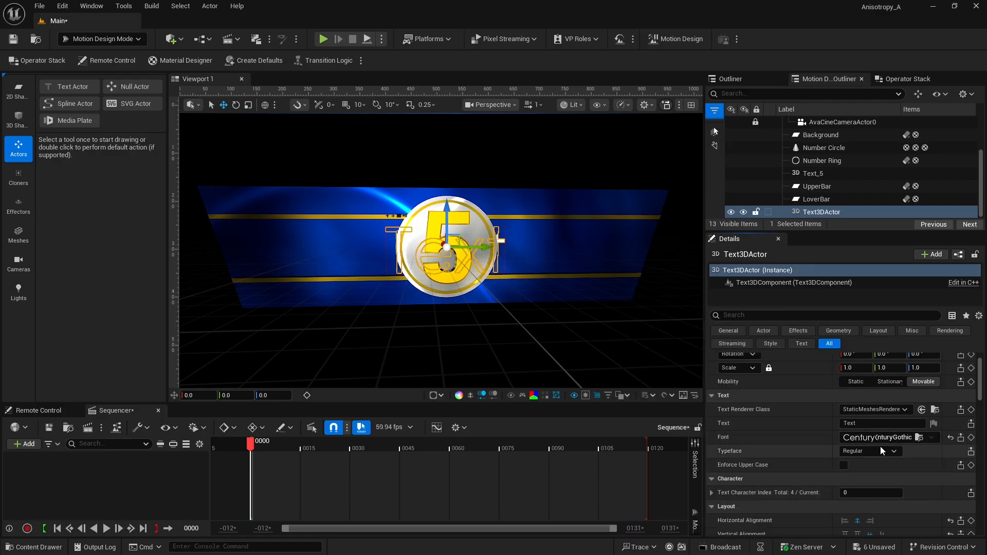
click(868, 451)
click(868, 481)
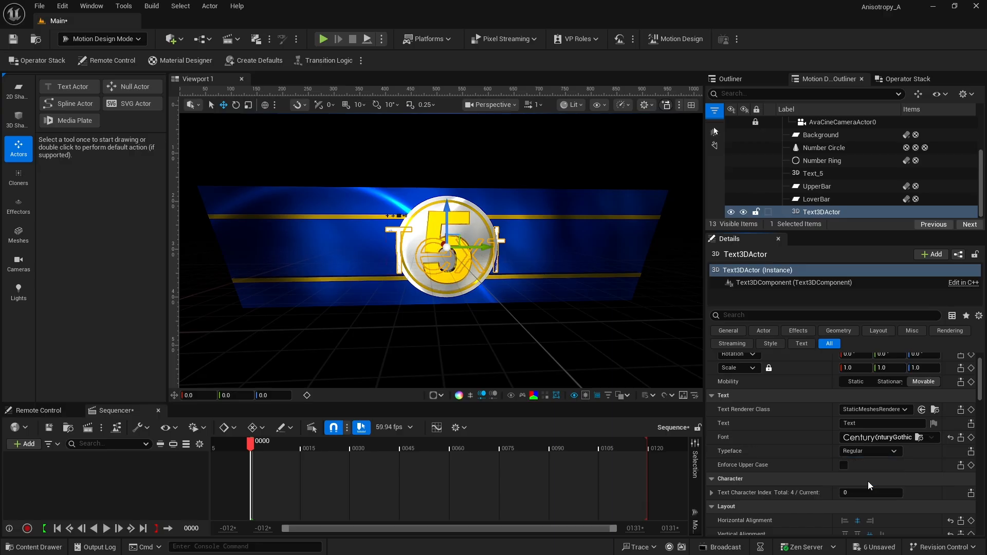
- Switch the new 3D text's typeface to Bold and change its content to ARGO
click(874, 423)
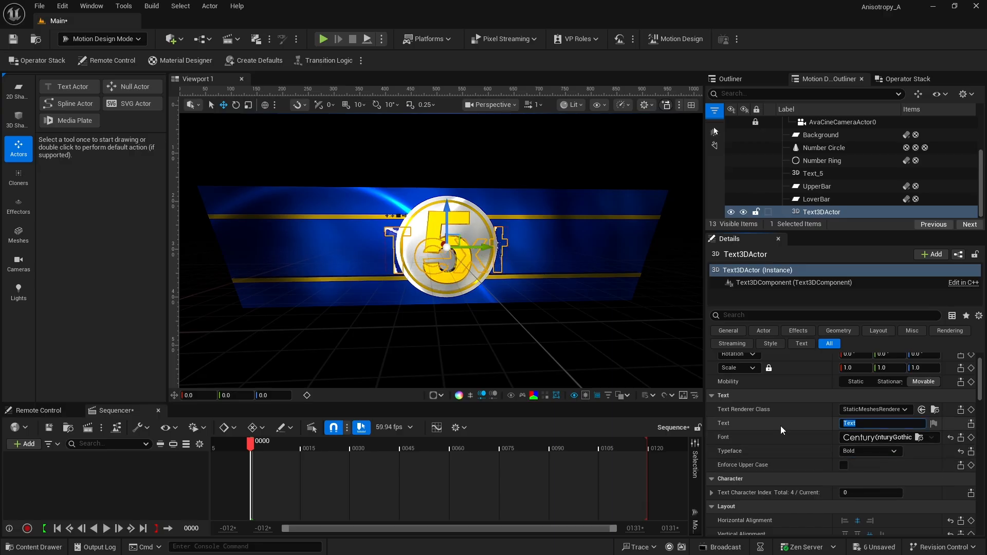
text(ARGO)
key(Return)
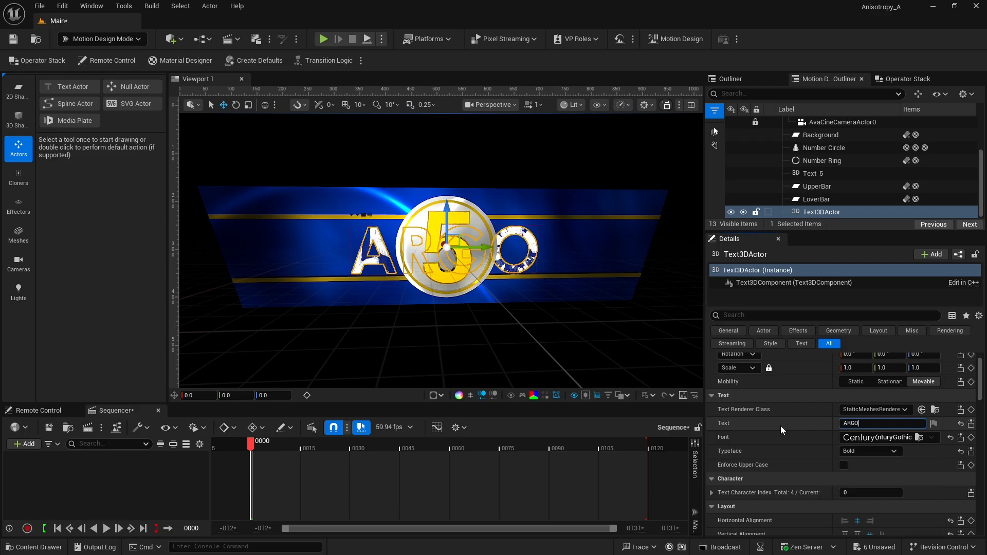
- Give the ARGO text an extrude of 6, a bevel of 0.5 and the Linear bevel type
scroll(811, 439, down, 3)
scroll(810, 439, down, 2)
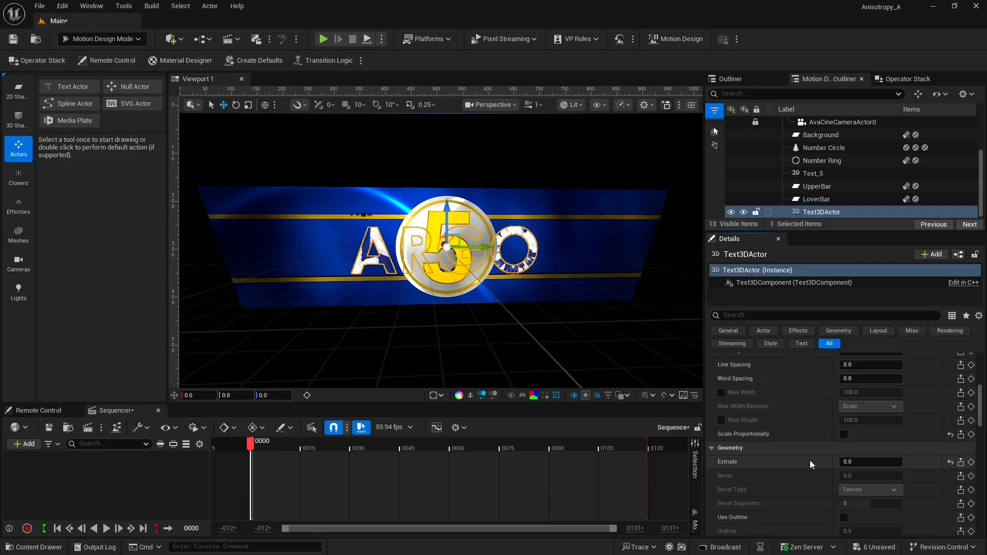
click(849, 476)
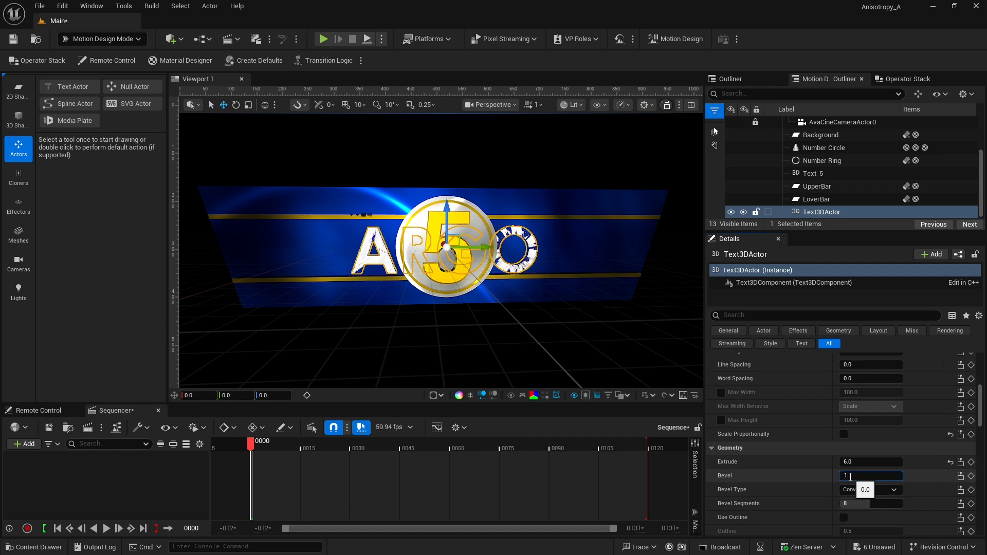
key(BackSpace)
text(.5)
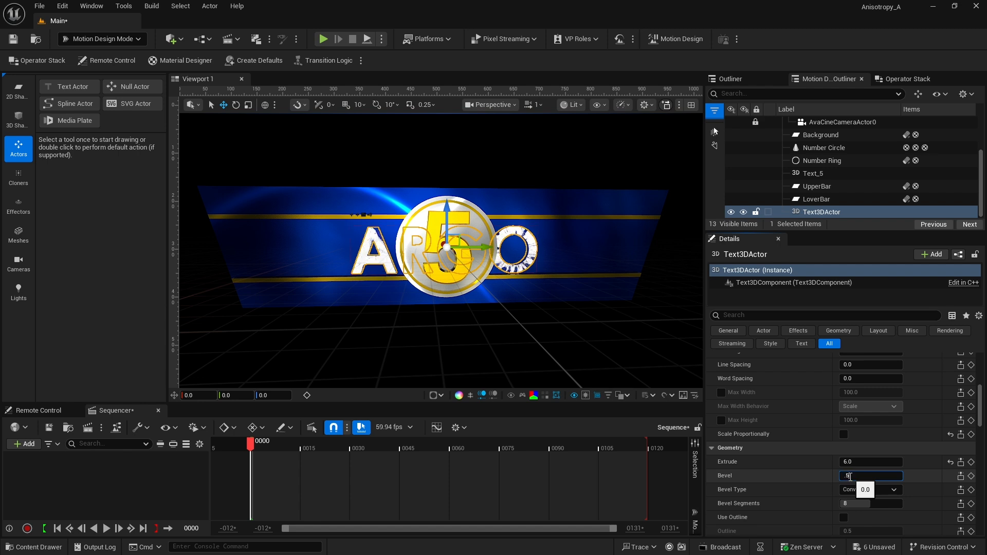
key(Return)
click(868, 490)
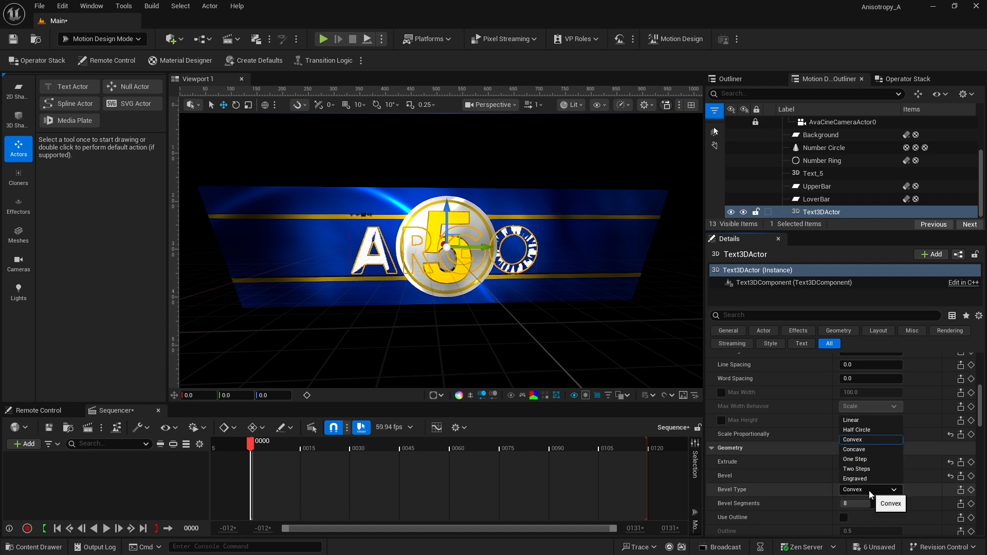
click(853, 422)
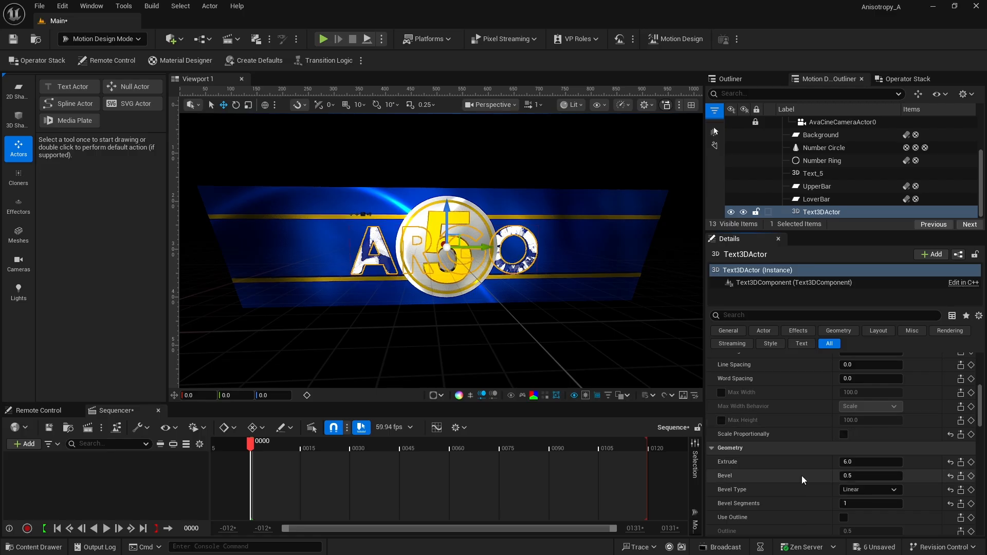
- Set the ARGO text's X location to -4 and move it left along Y to about -116
scroll(801, 476, up, 10)
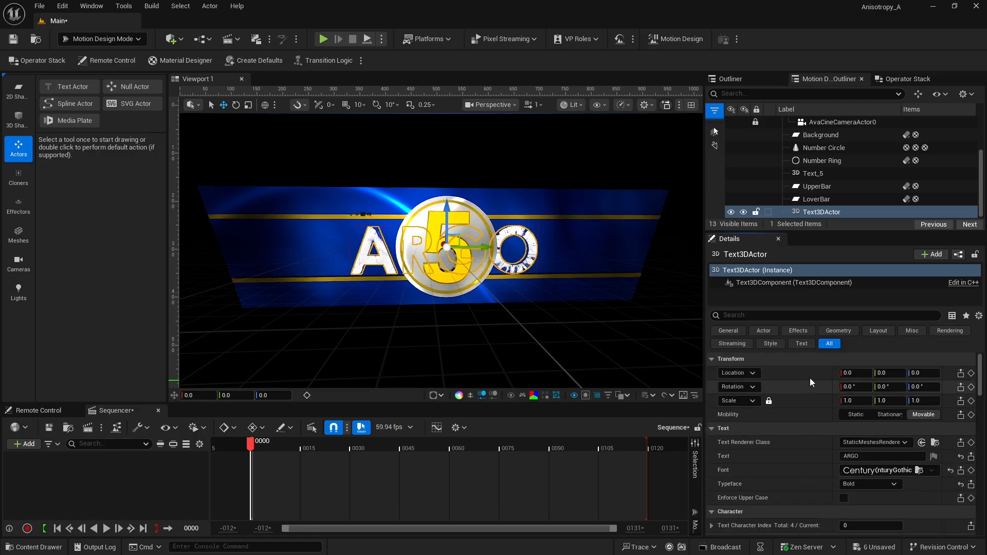
click(854, 374)
text(-2)
key(Return)
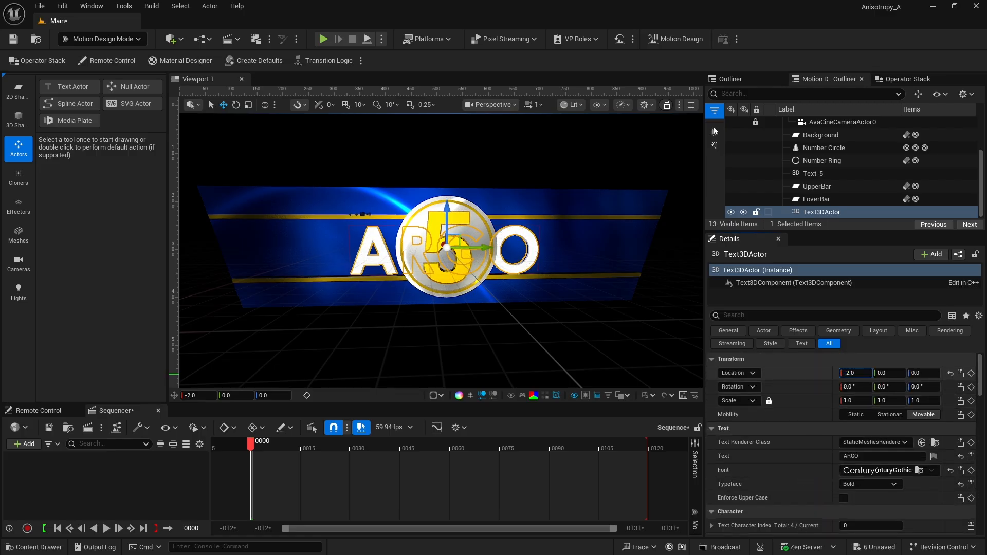
click(852, 374)
text(-)
key(ctrl+z)
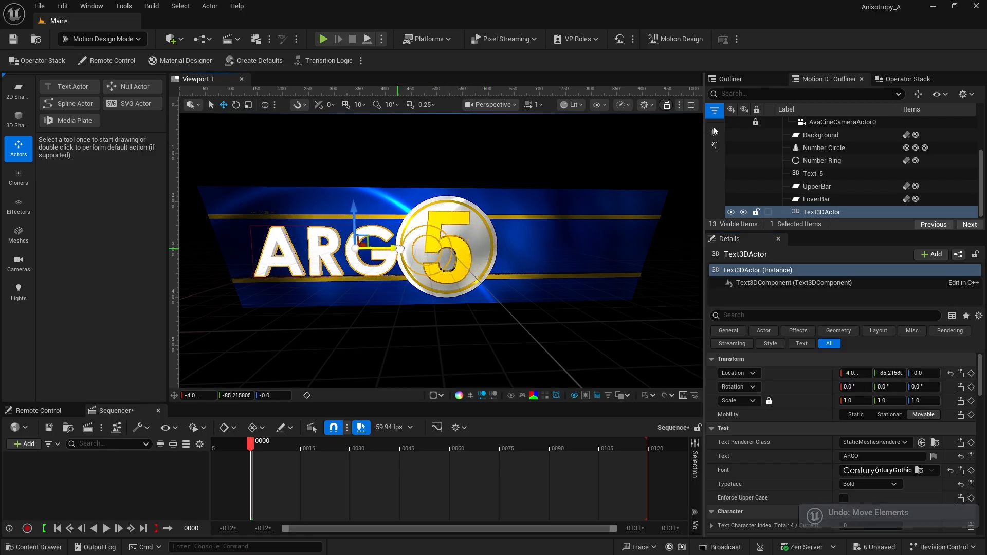
key(ctrl+z)
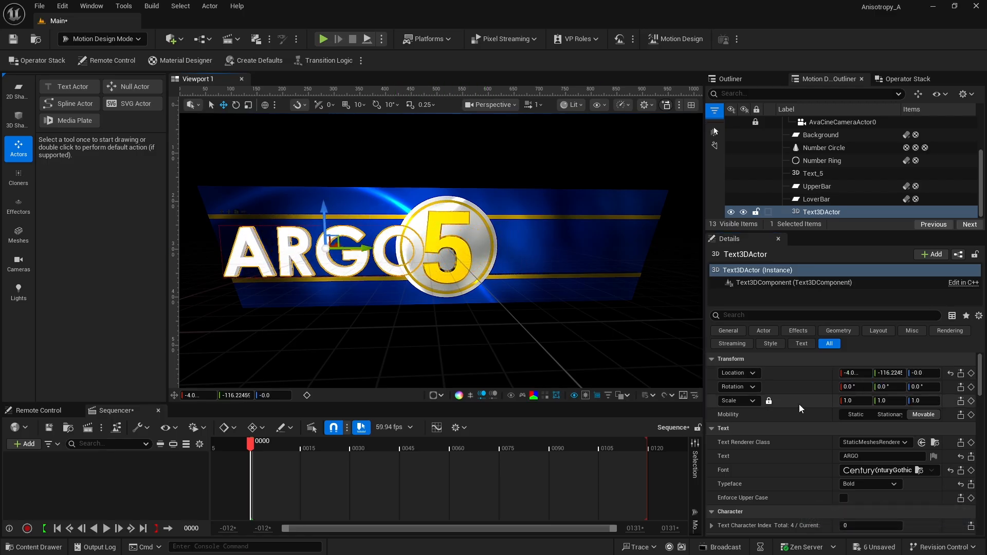
- Scale the ARGO text uniformly to 0.6 and nudge it along Y to about -114.7, beside the silver disc
click(856, 402)
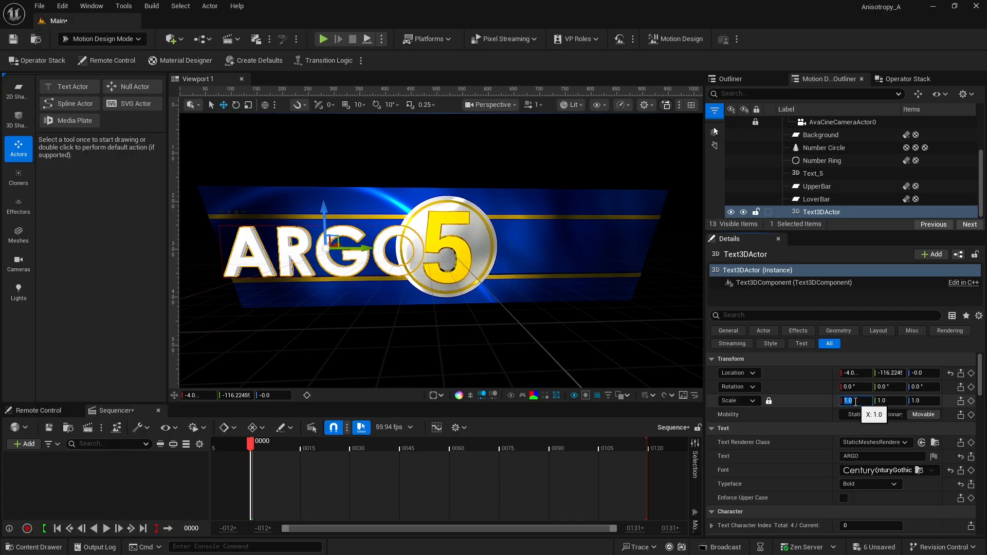
text(.6)
key(Return)
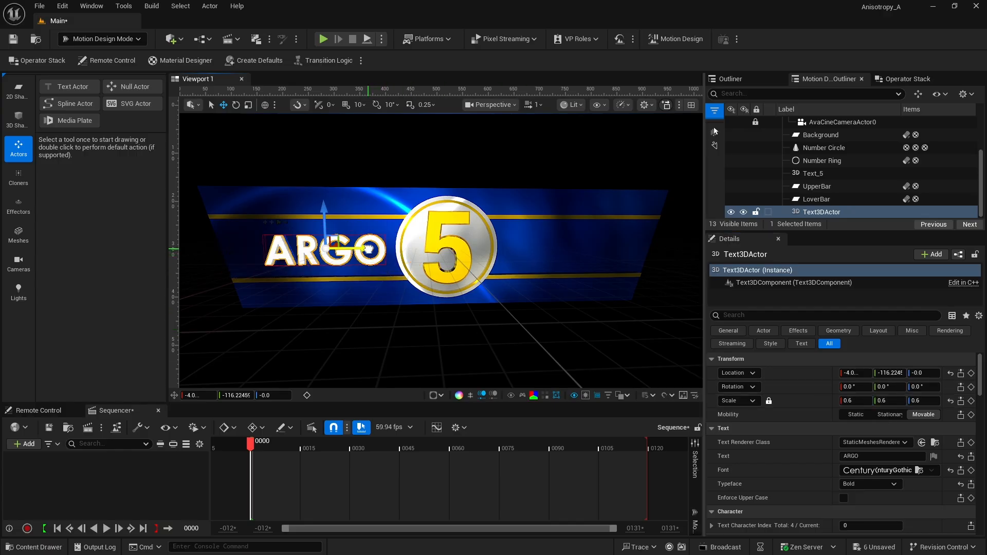
drag(369, 249, 371, 249)
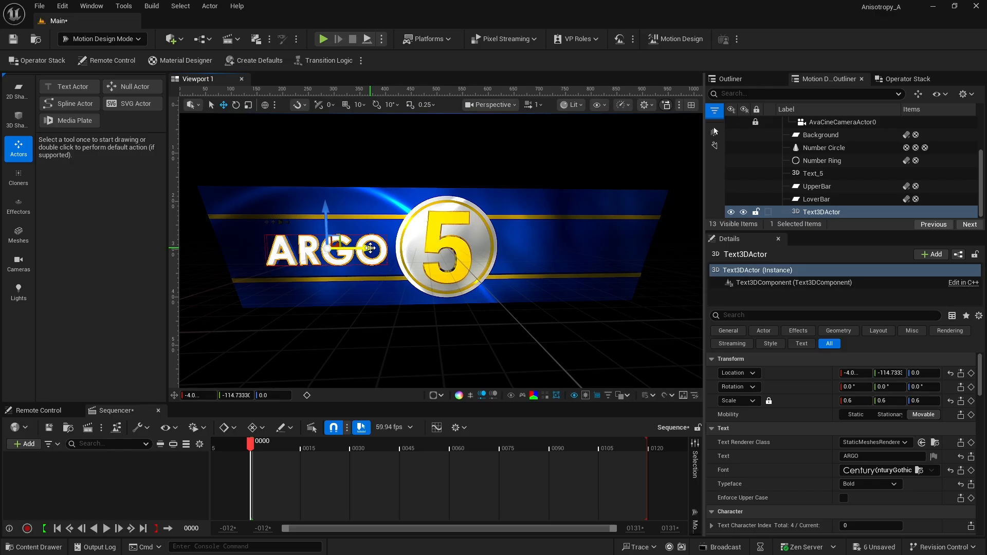
- Create a new PBR material with Material Designer for the front material slot of the ARGO text
scroll(807, 396, down, 4)
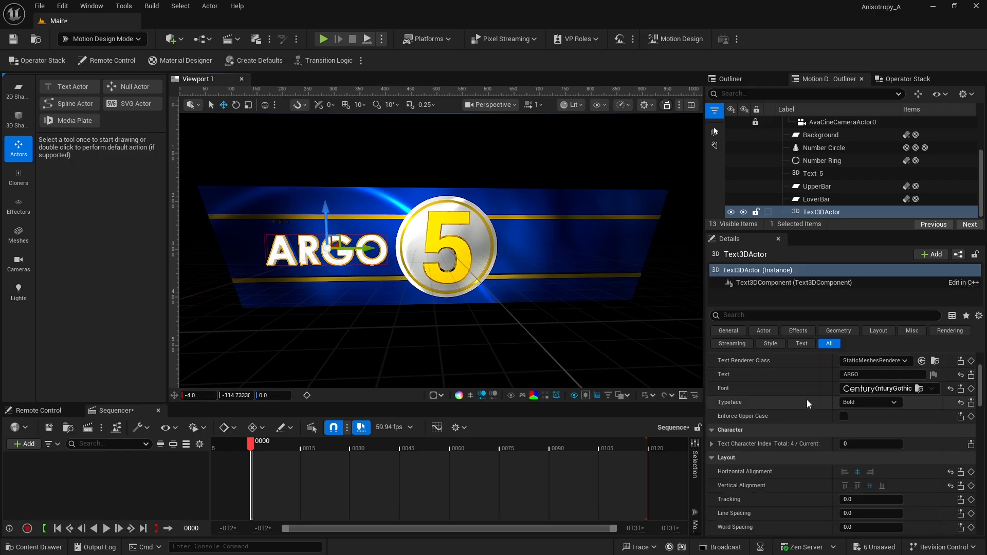
scroll(807, 411, down, 4)
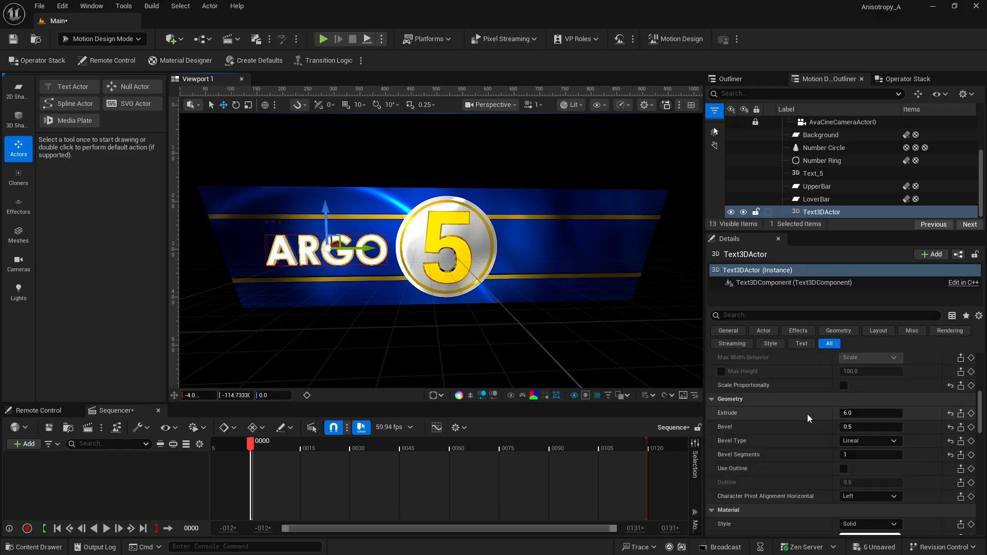
scroll(806, 428, down, 3)
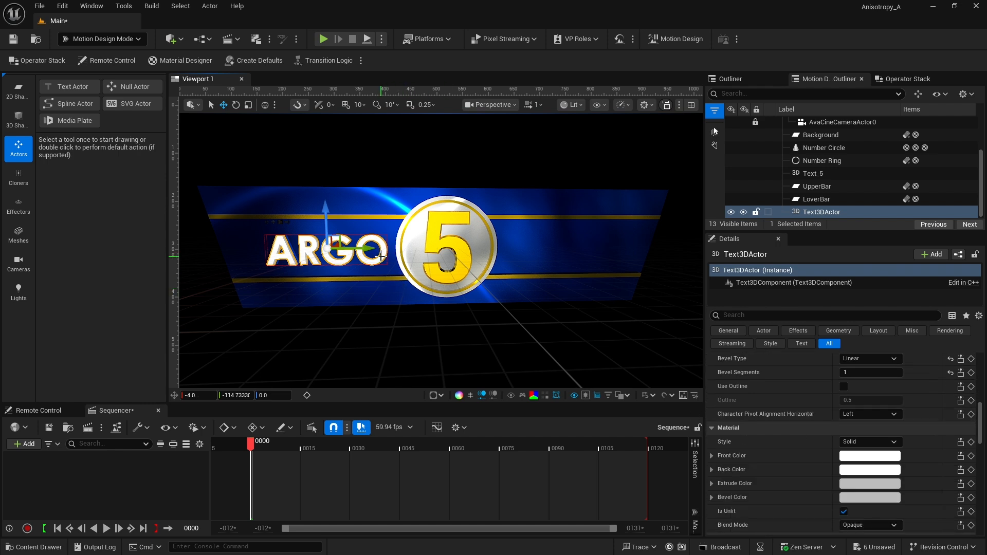
click(203, 60)
click(494, 141)
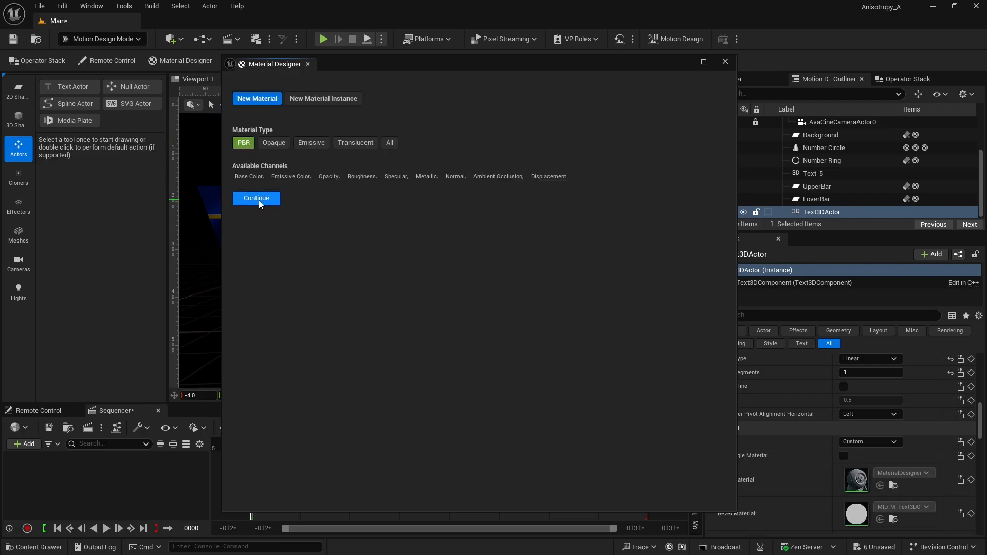
click(259, 199)
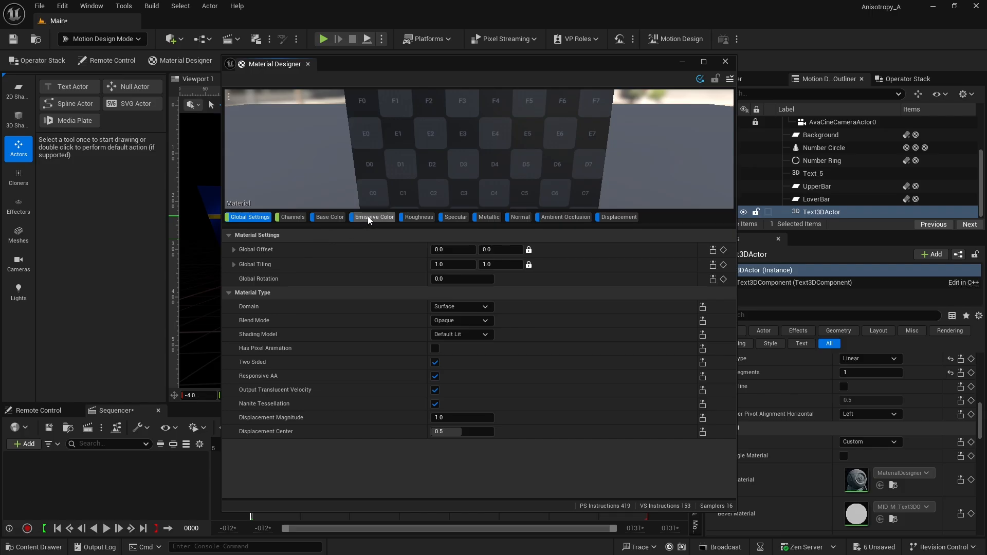
- Change the Emissive Color channel's source to Solid Color and set it to white (FFFFFFFF)
click(369, 218)
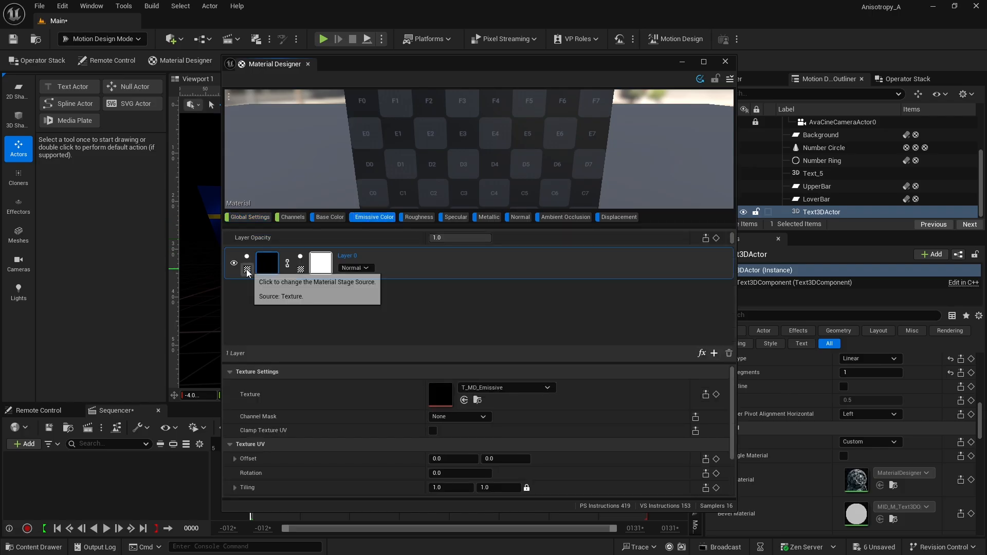
click(268, 265)
click(279, 299)
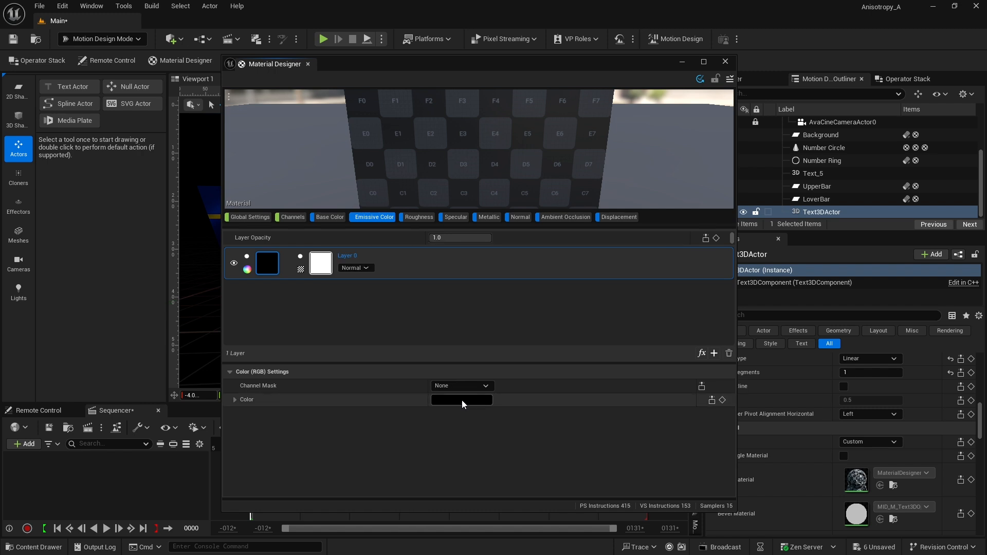
click(461, 400)
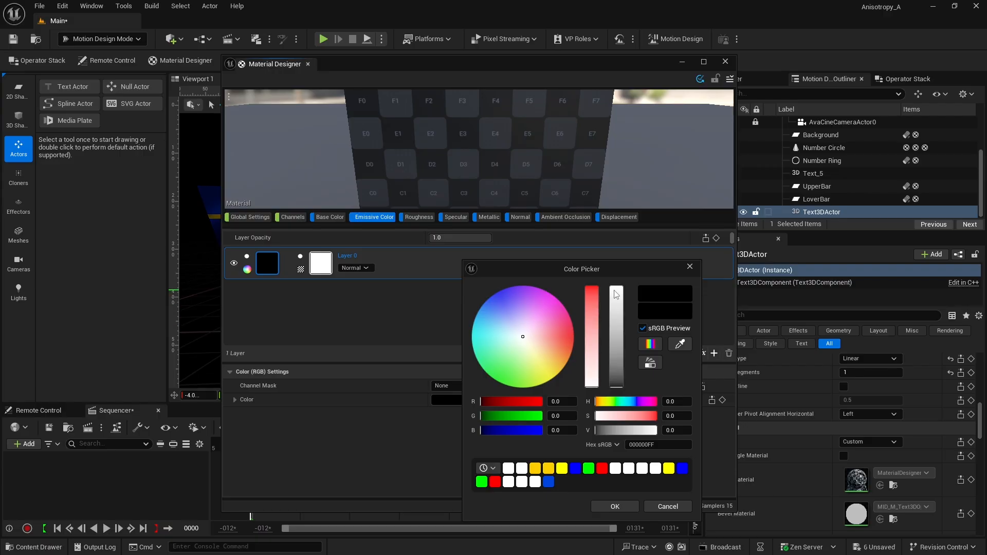
drag(617, 355, 614, 268)
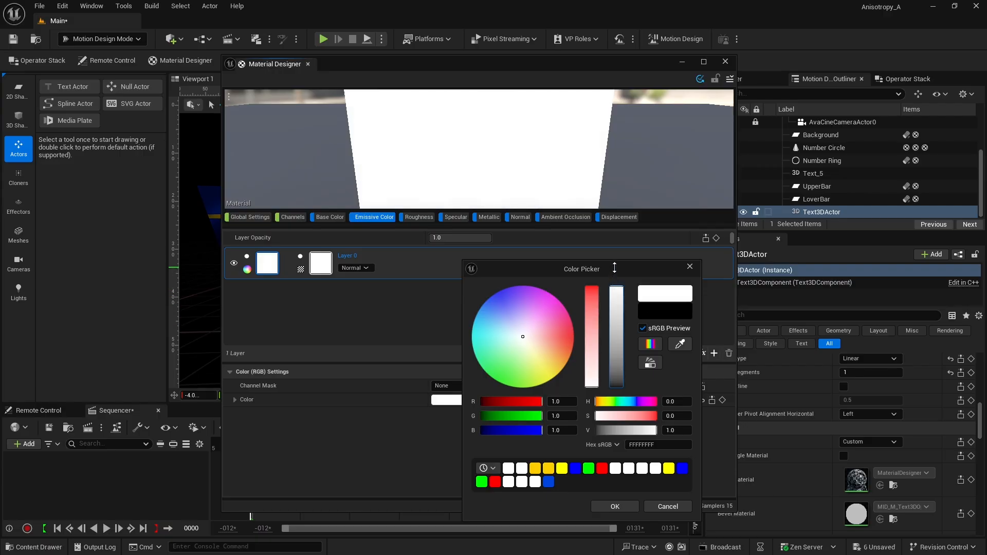
click(615, 506)
- Change the Roughness channel's source to Solid Color and set its color to white
click(419, 216)
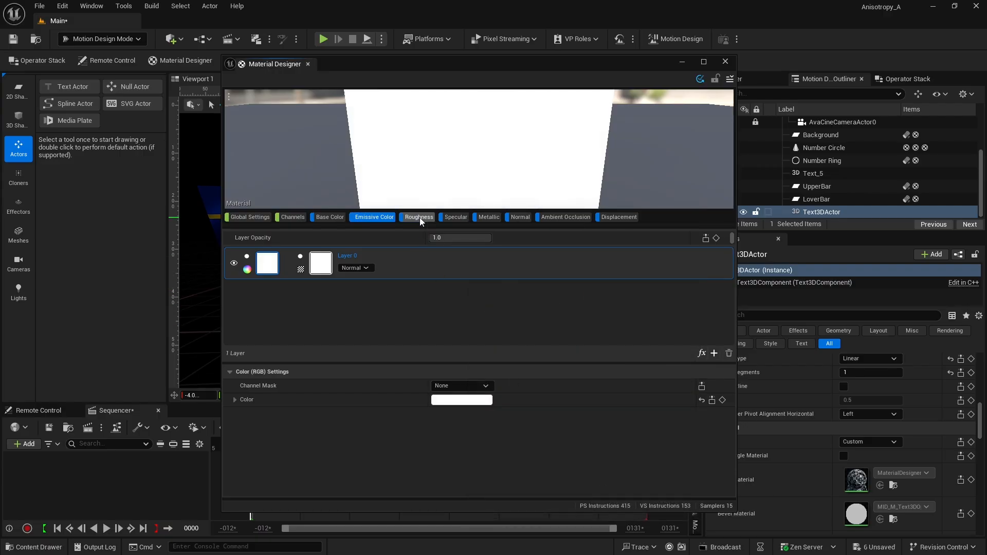
click(247, 270)
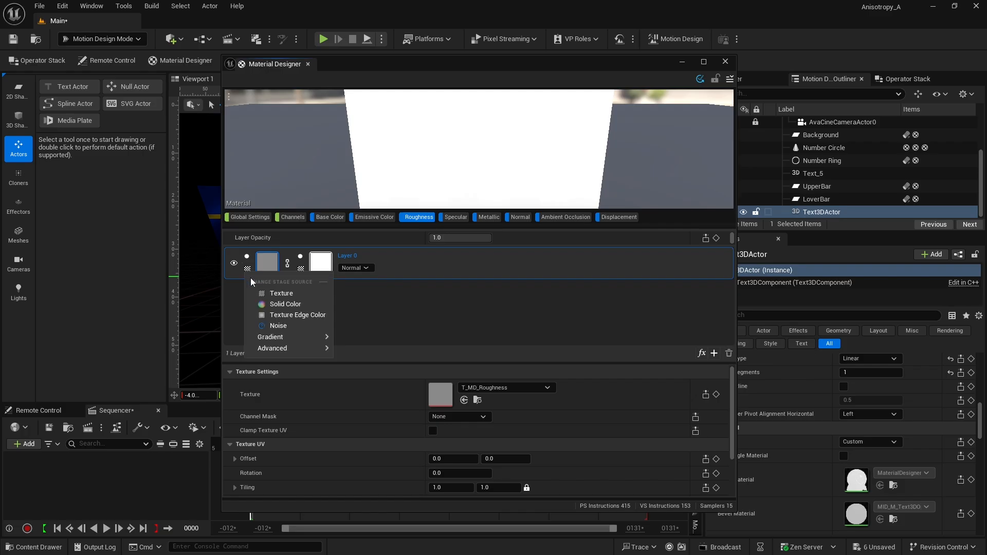
click(402, 300)
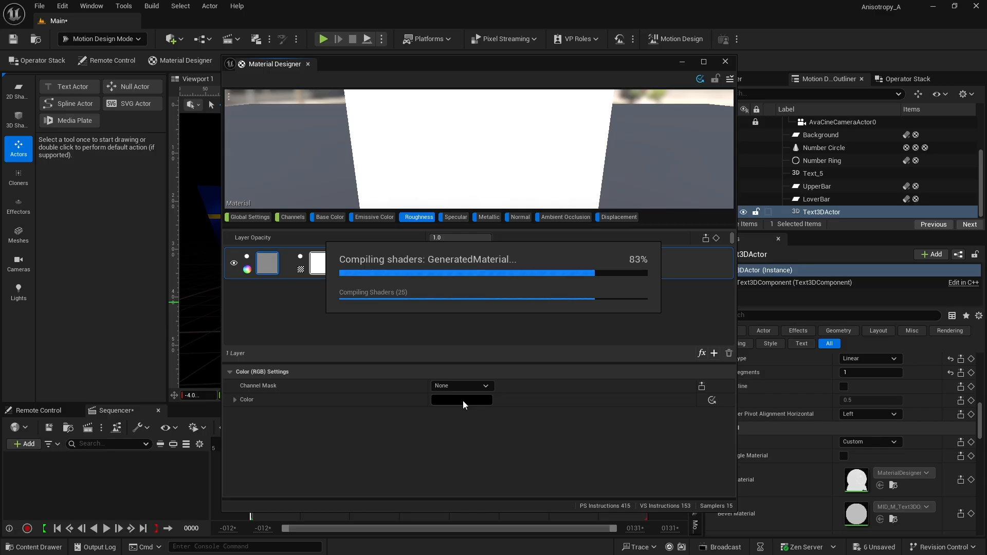
click(462, 400)
click(576, 468)
click(607, 502)
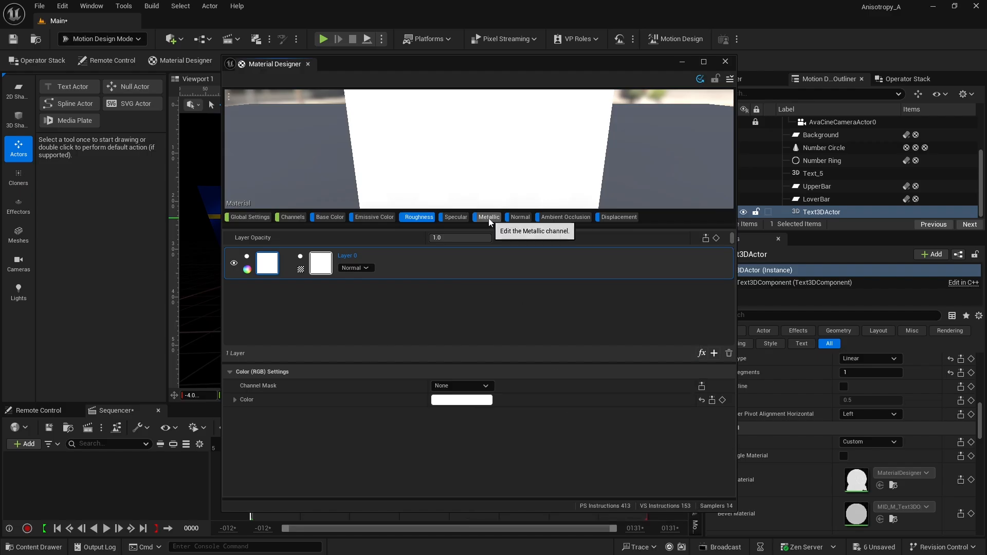
- Change the Metallic channel's layer source to a solid color and make it white
click(489, 217)
click(248, 270)
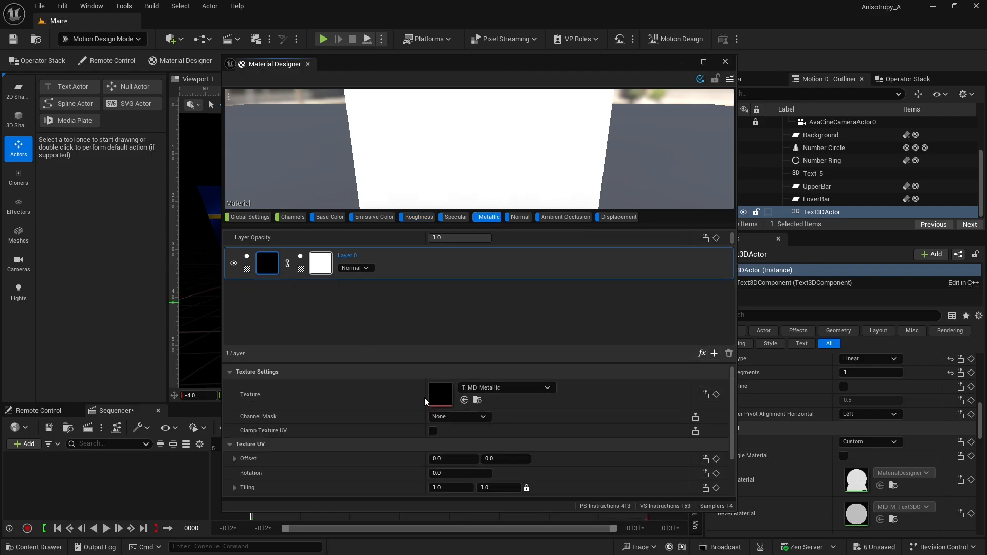
click(462, 399)
click(509, 469)
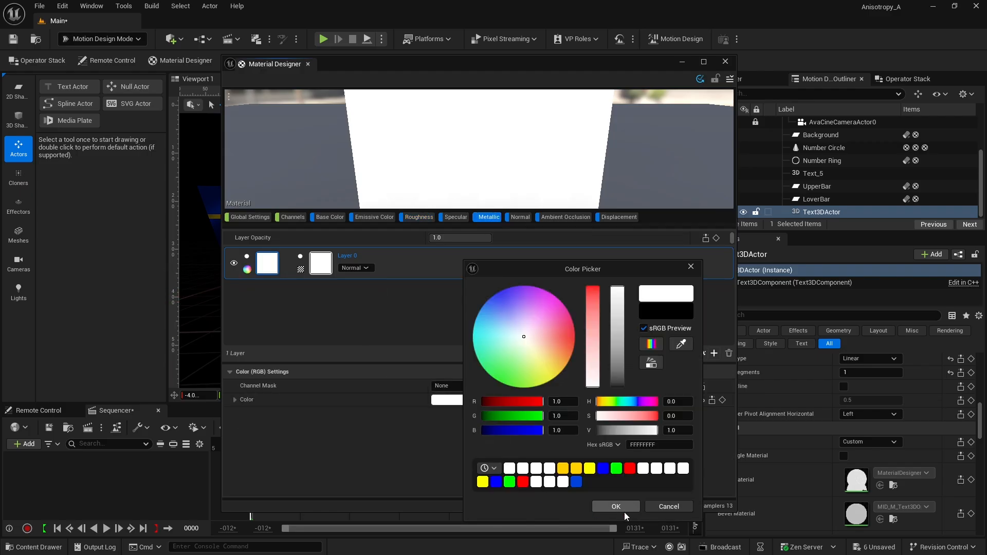
click(621, 504)
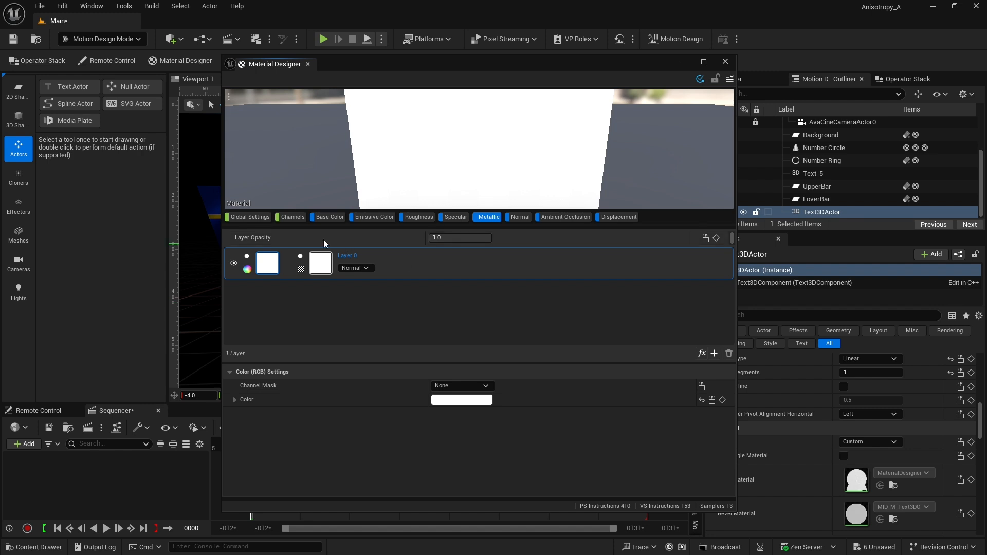
- Set the channel strengths to 0.5 for Emissive Color and 0.1 for Roughness
click(289, 218)
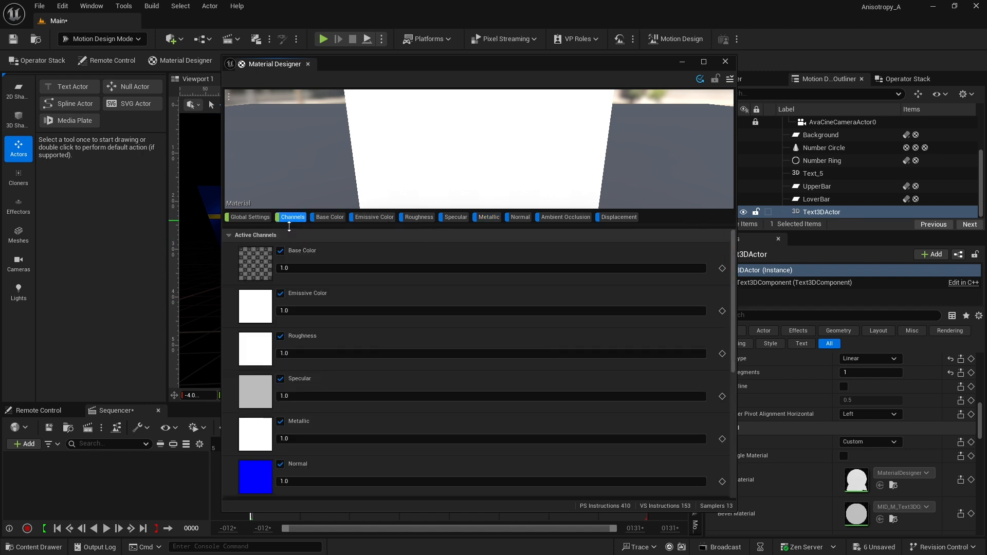
click(297, 313)
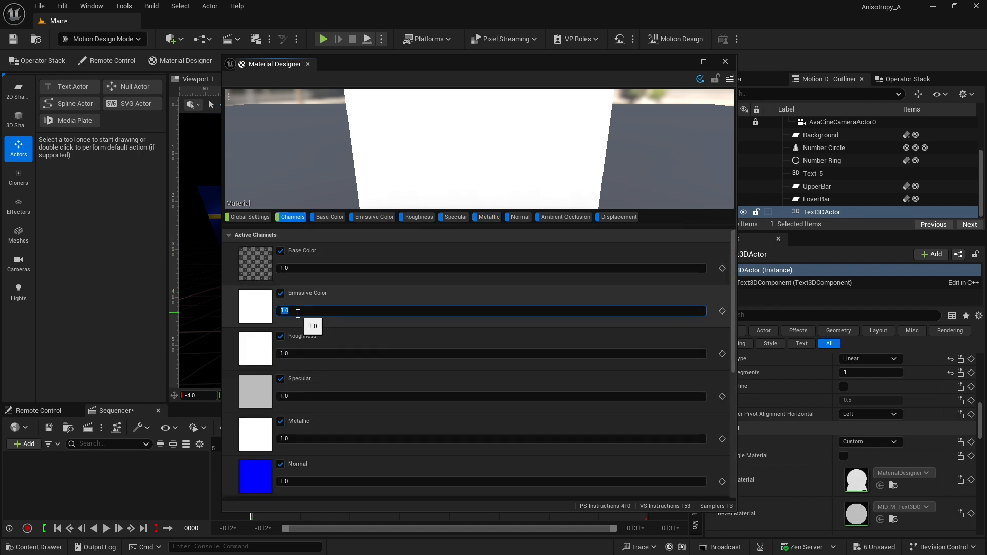
text(.5)
key(Return)
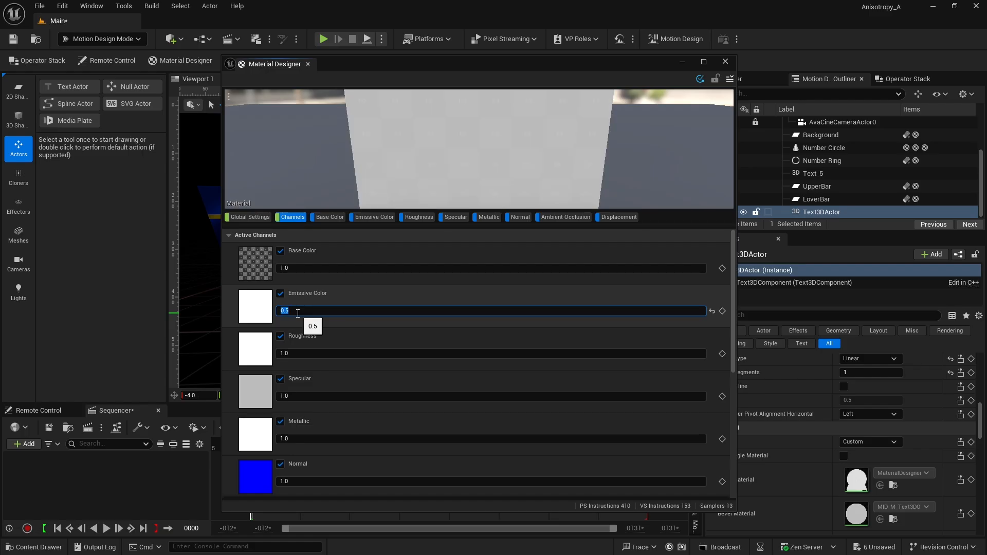
click(306, 354)
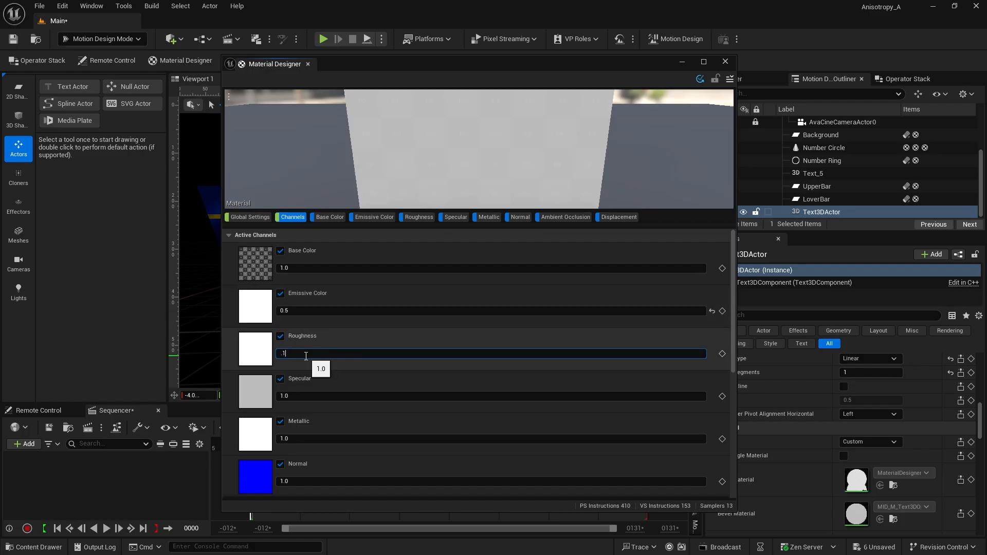
text(.1)
key(Return)
- Set the Metallic channel's strength to 0.5
scroll(320, 402, down, 1)
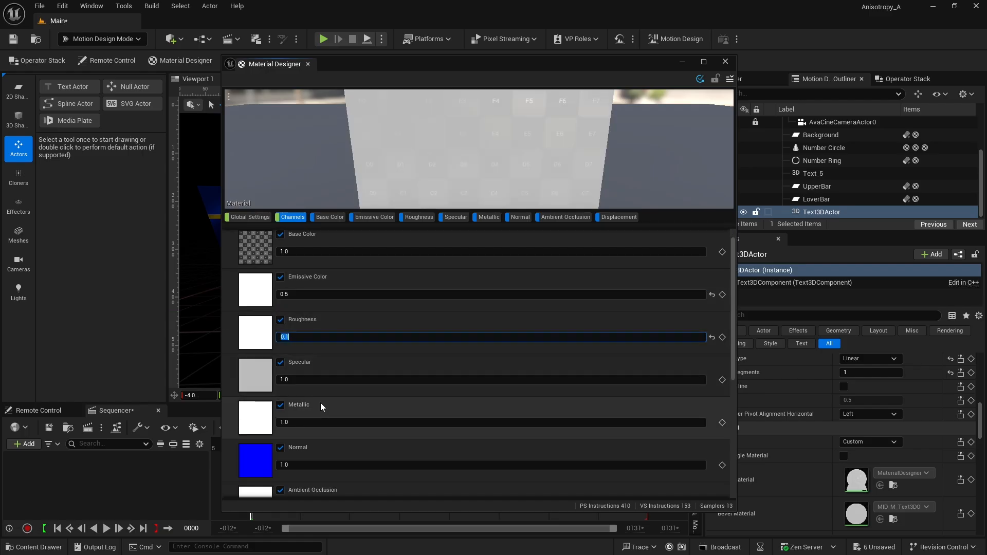
click(309, 422)
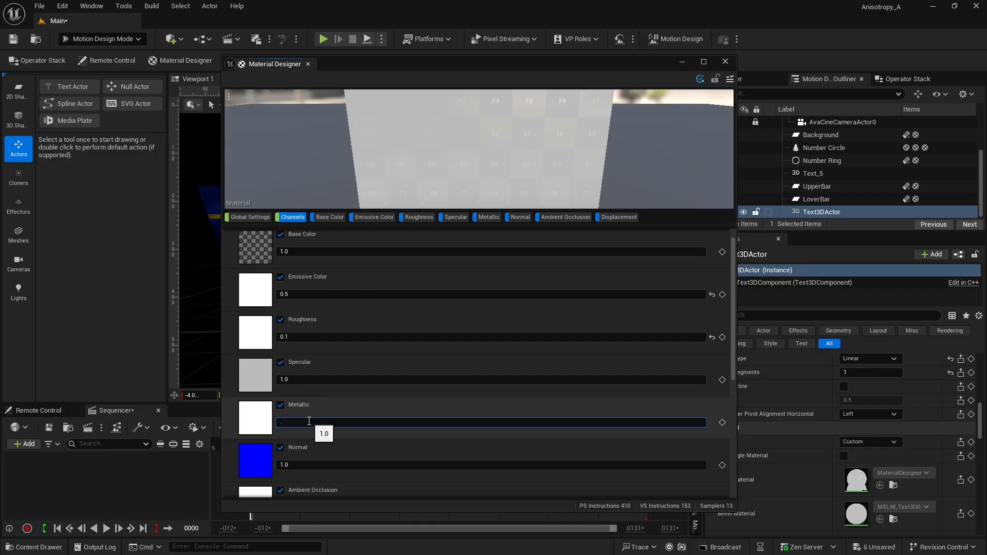
text(.5)
key(Return)
scroll(341, 242, up, 1)
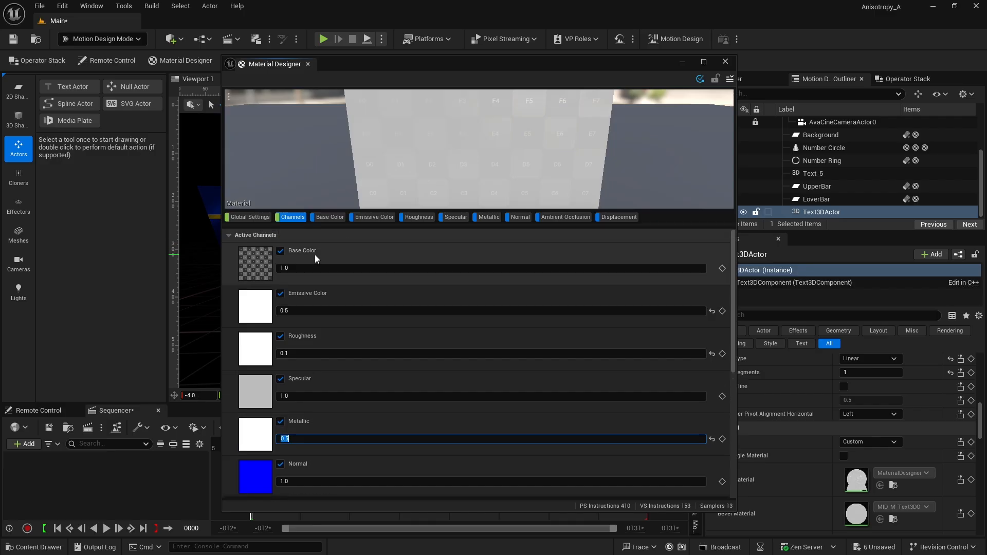
- Change the Base Color layer's source to a solid color and brighten it to a near-white with a value of about 0.938
click(332, 217)
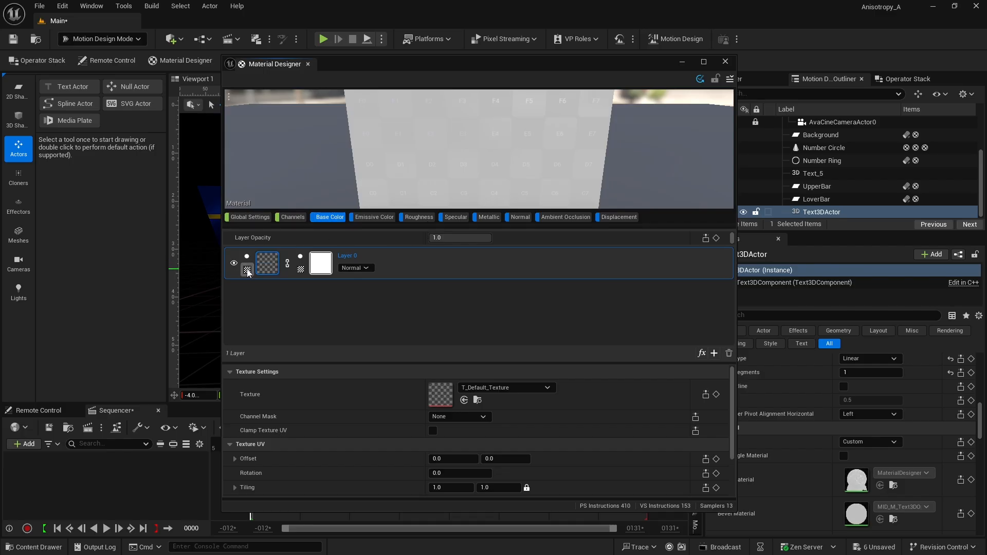
click(247, 269)
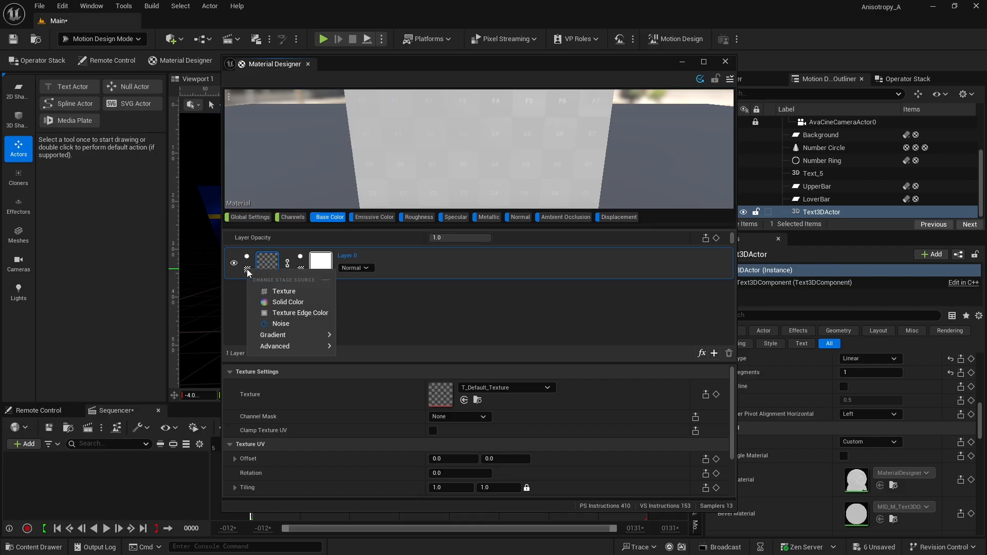
click(286, 303)
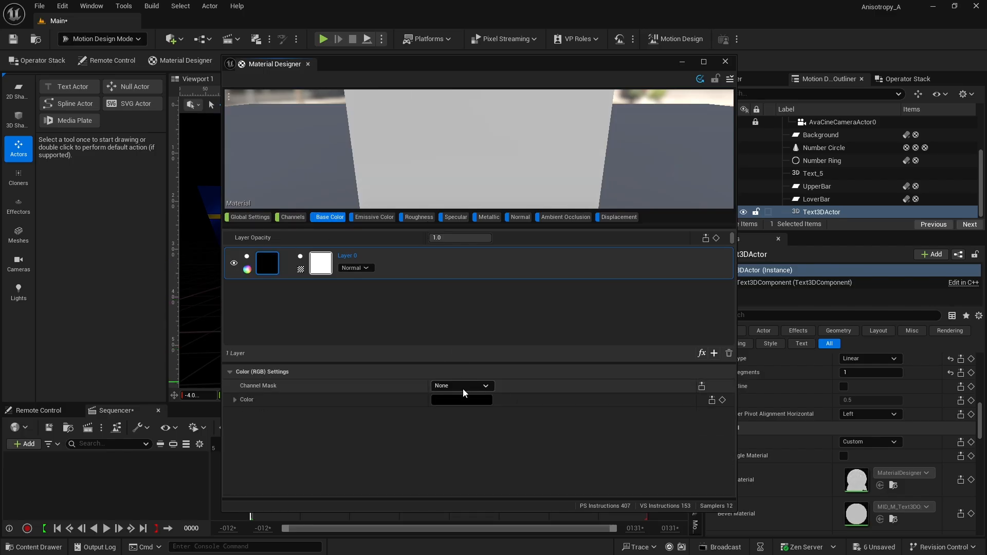
click(462, 399)
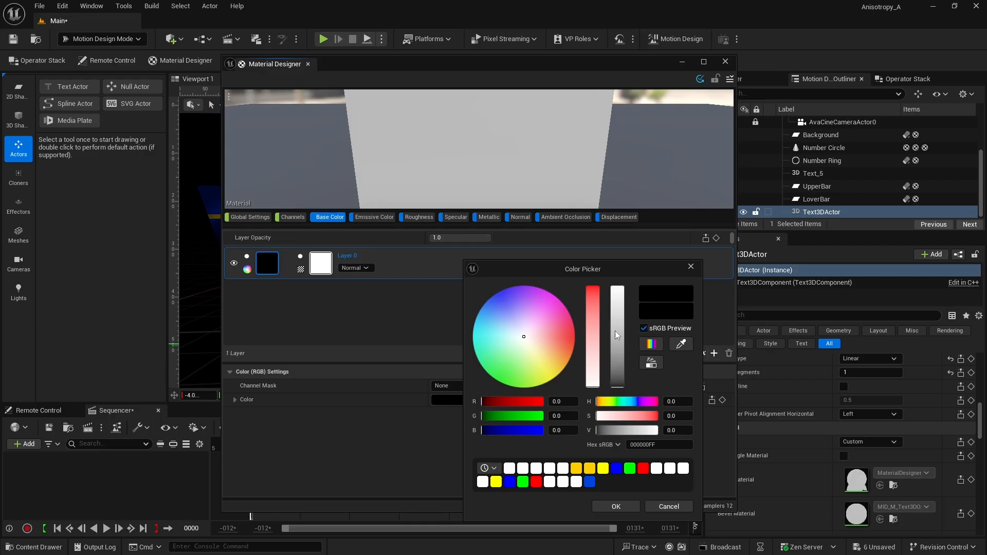
drag(614, 331, 615, 272)
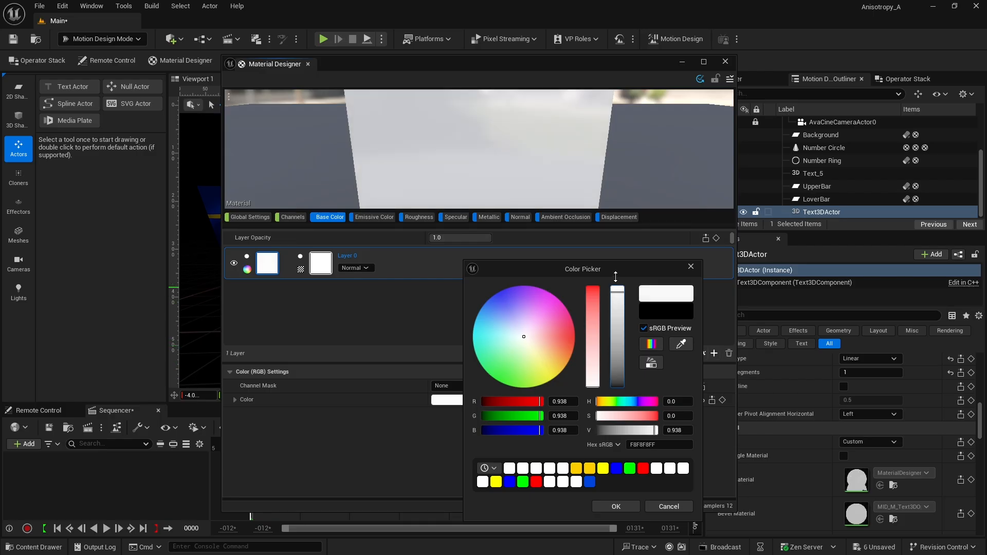
click(618, 506)
- Save the material as a new Material Designer asset named MD_WhiteEmissive in the Materials folder and close the Material Designer
click(730, 78)
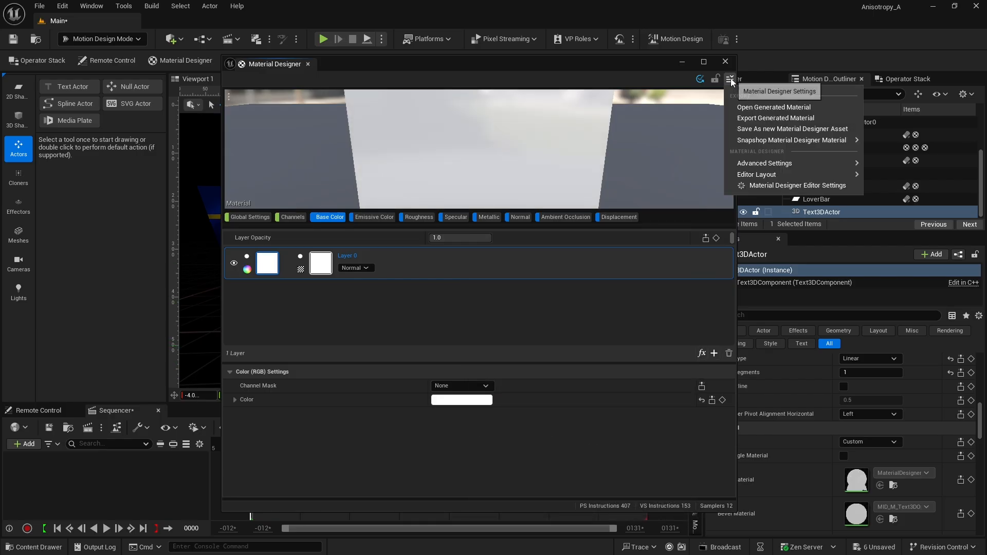
click(795, 130)
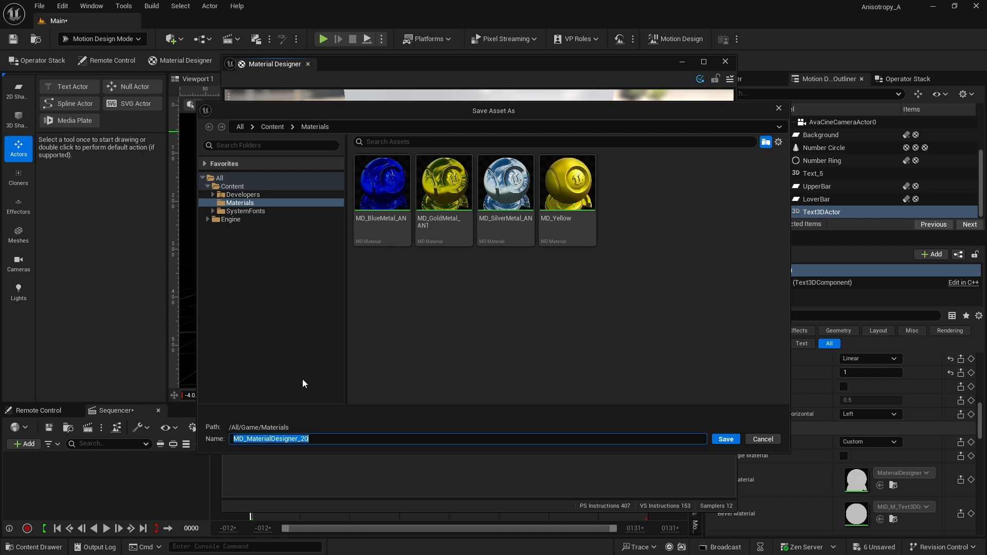
drag(249, 438, 341, 438)
text(WhiteEmissive)
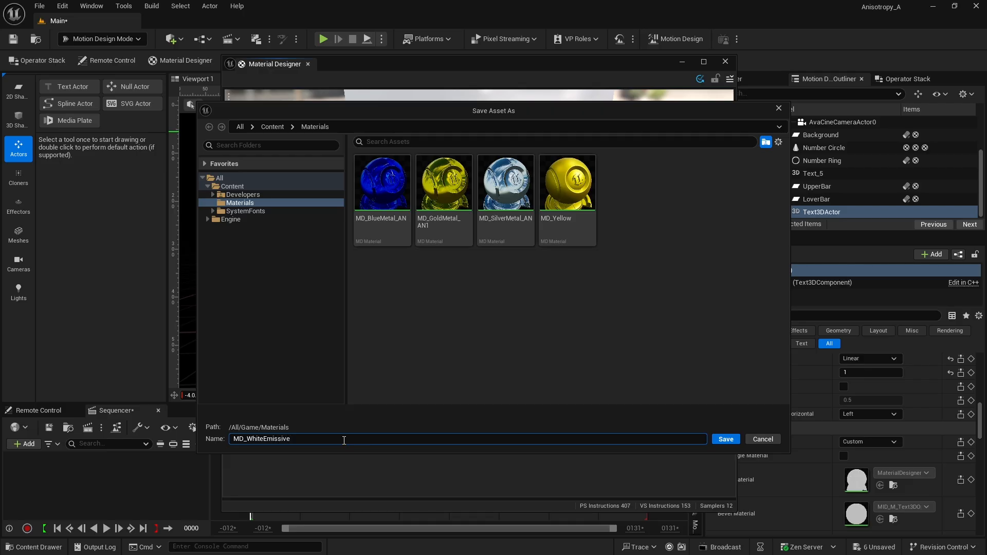
key(Return)
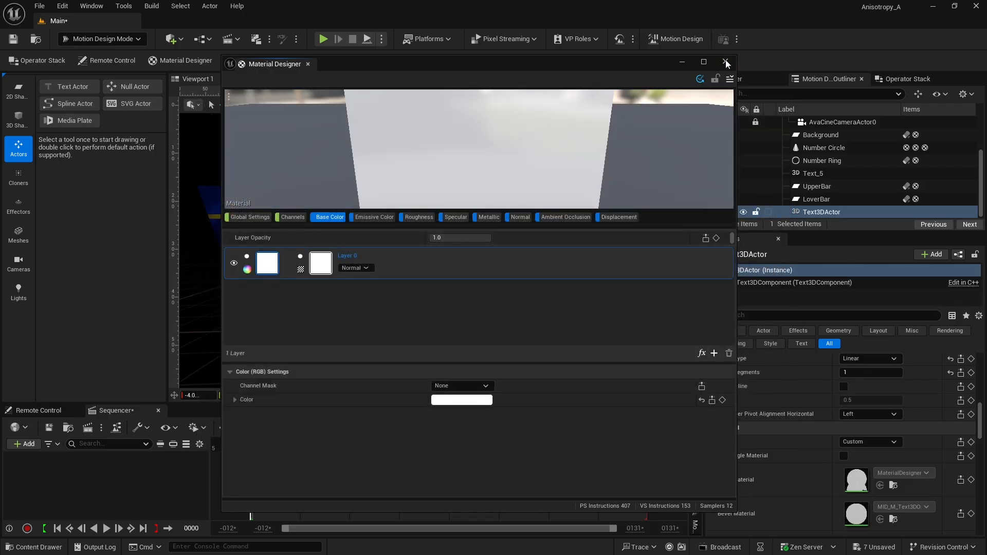
click(725, 61)
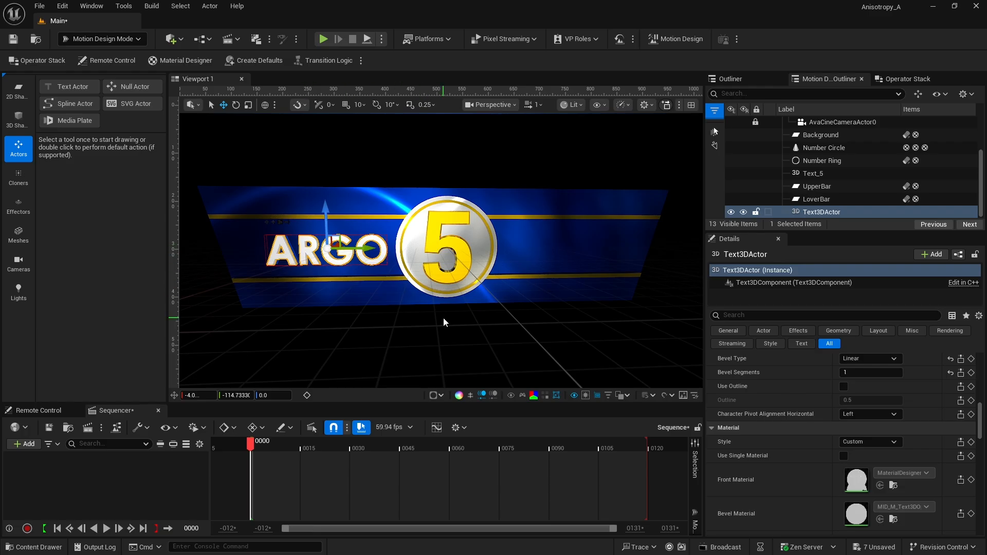
- Assign the MD_GoldMetal_AN1 material to the ARGO text's bevel
scroll(786, 467, down, 1)
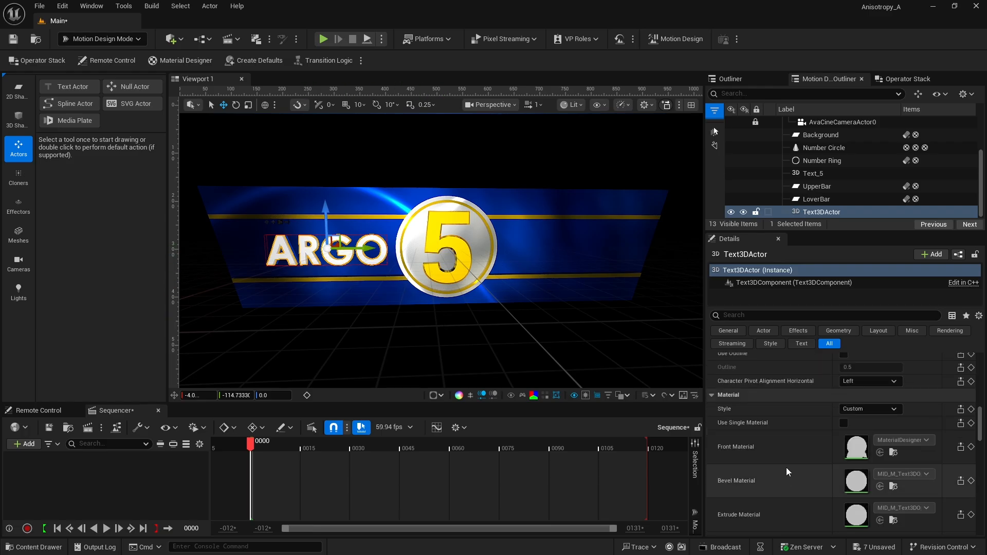
scroll(786, 467, down, 1)
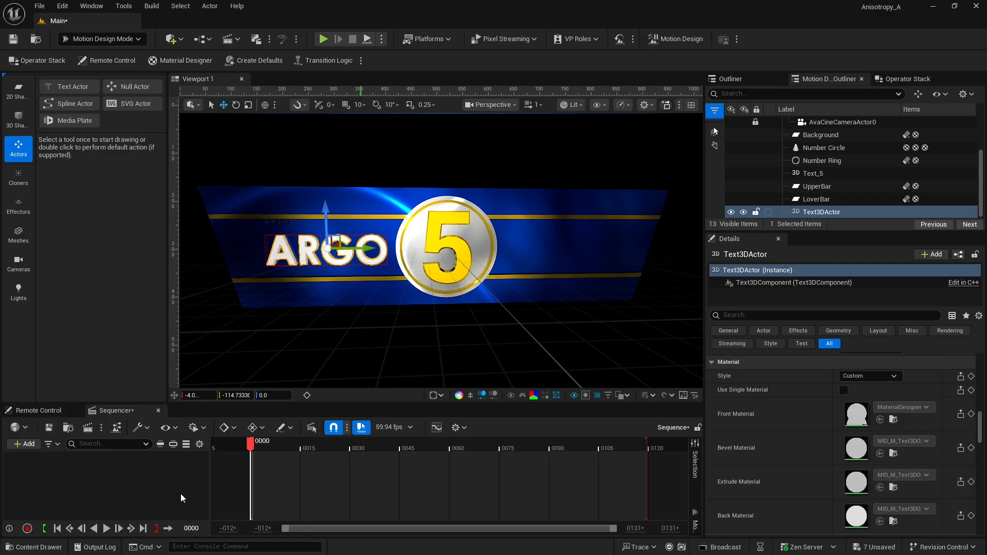
click(35, 548)
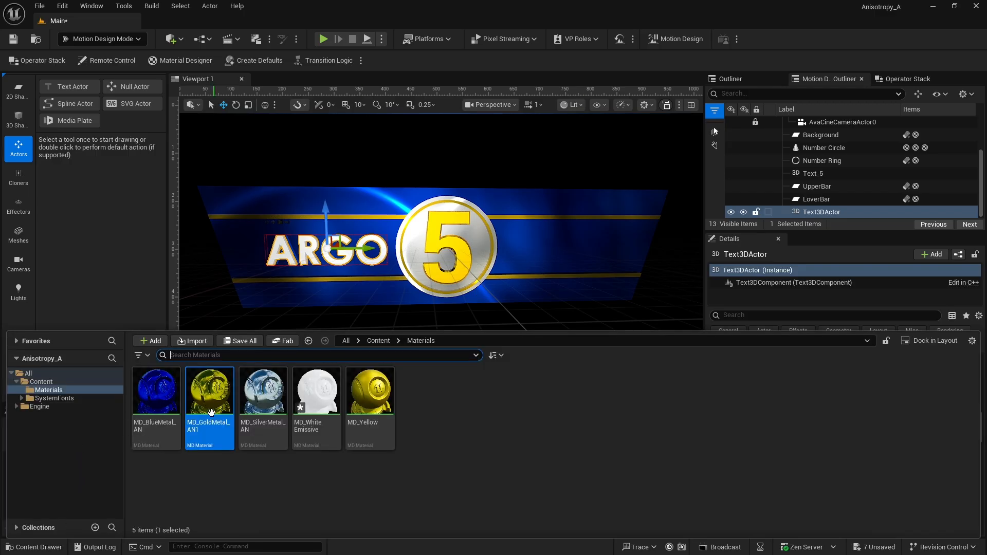
mouse_move(208, 396)
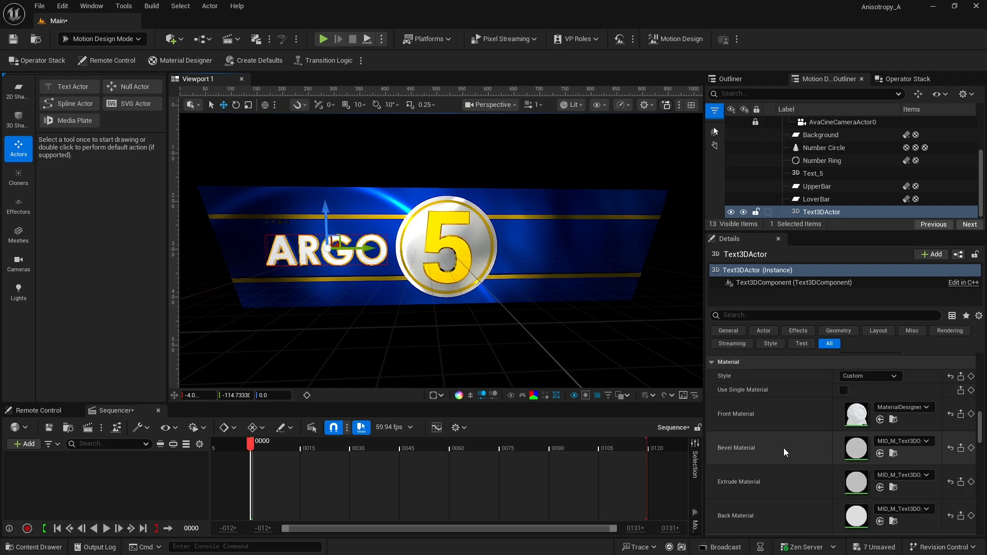
click(880, 454)
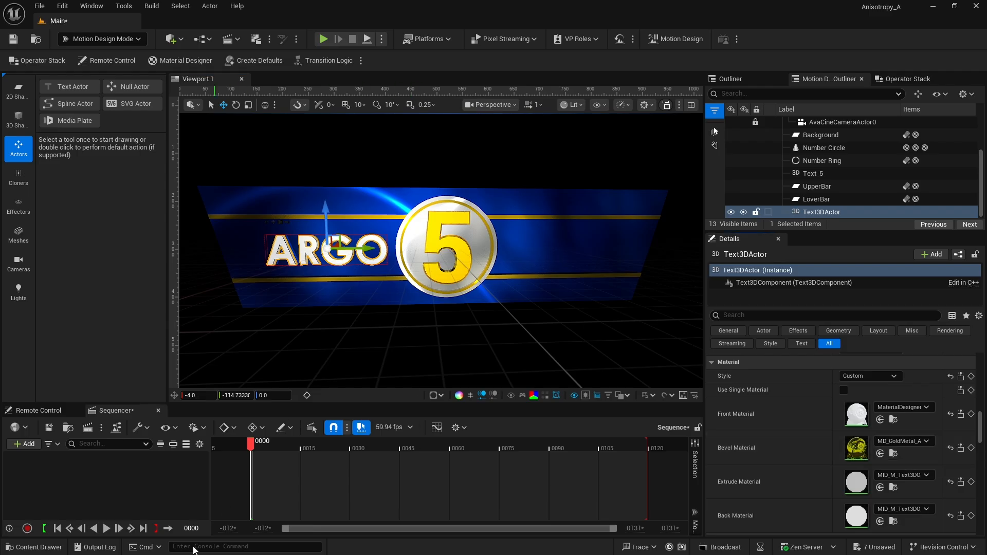
- Assign the MD_BlueMetal_AN material to the ARGO text's extrusion
click(33, 547)
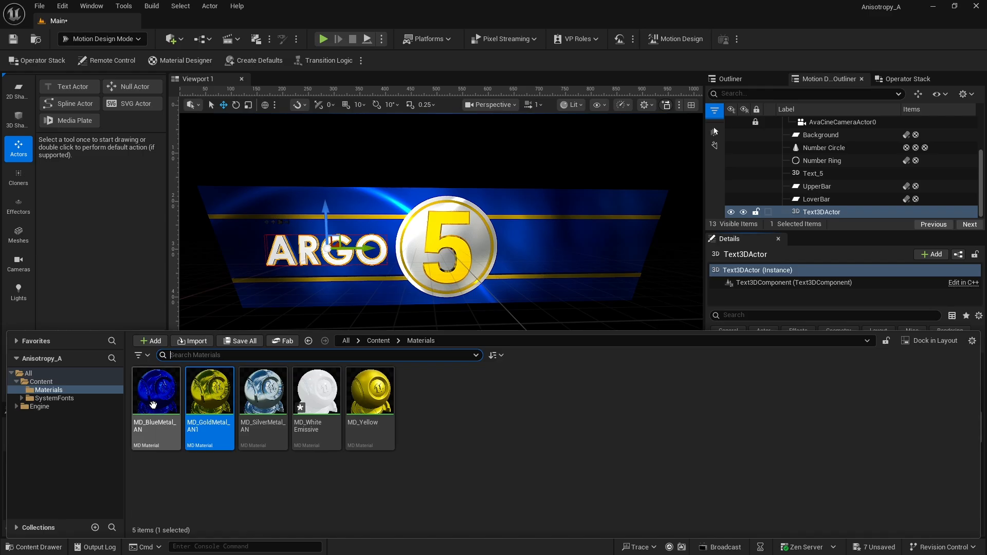
click(153, 405)
click(880, 488)
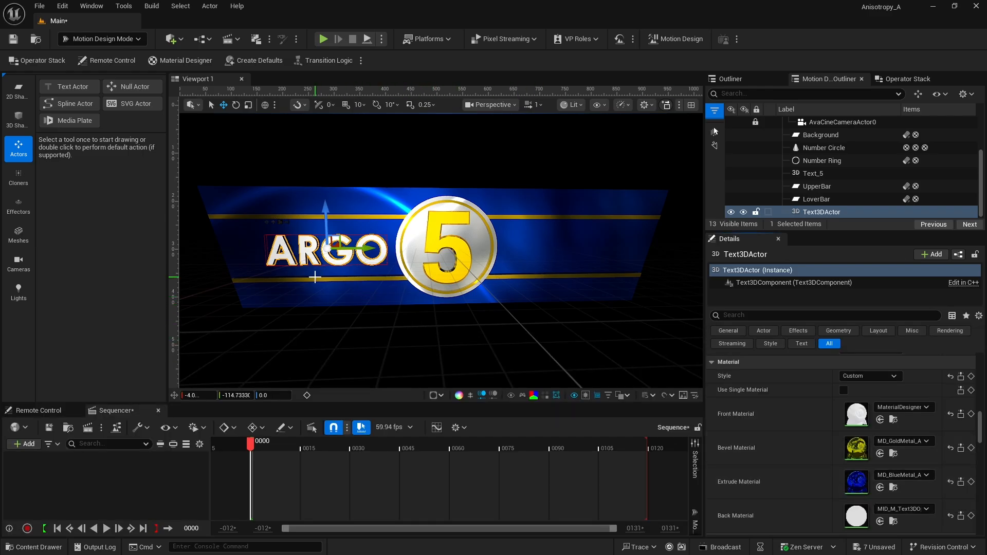
- Deselect the ARGO text and examine its bevel and extrusion materials up close from an angle
scroll(354, 288, up, 5)
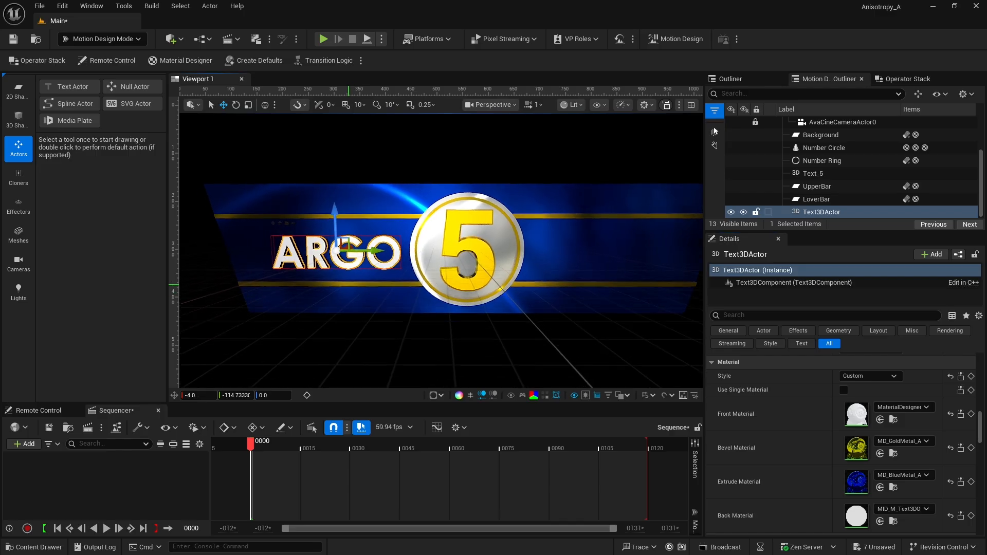
scroll(340, 238, up, 2)
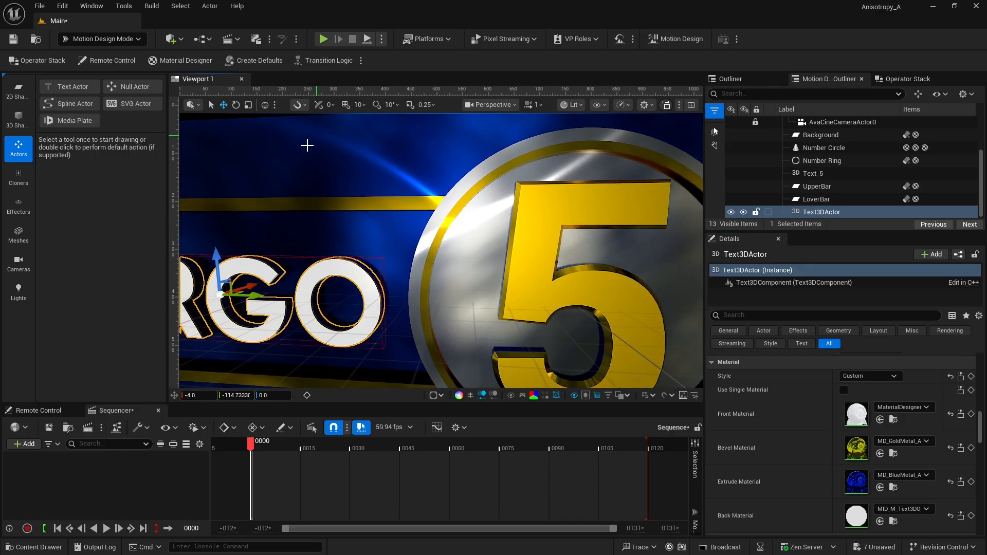
click(187, 118)
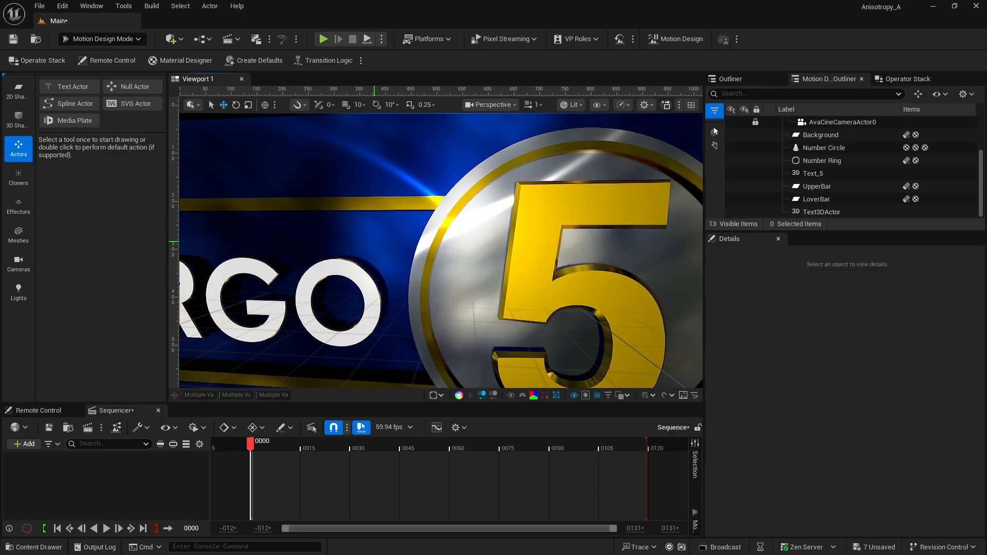
right_drag(379, 246, 339, 241)
drag(340, 240, 332, 257)
mouse_move(430, 281)
mouse_down()
mouse_move(431, 231)
mouse_move(429, 281)
mouse_up()
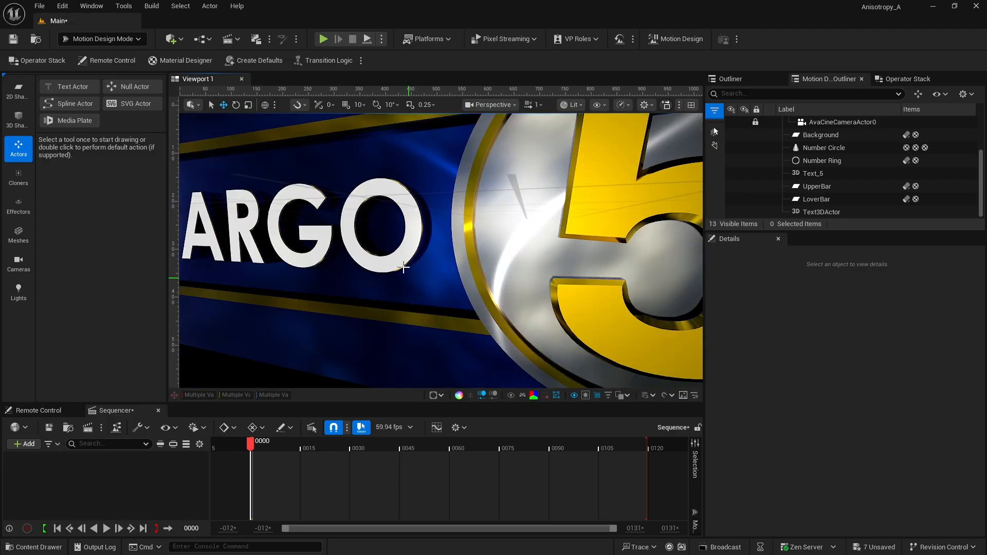
mouse_move(397, 278)
mouse_down()
mouse_move(397, 259)
mouse_move(396, 268)
mouse_up()
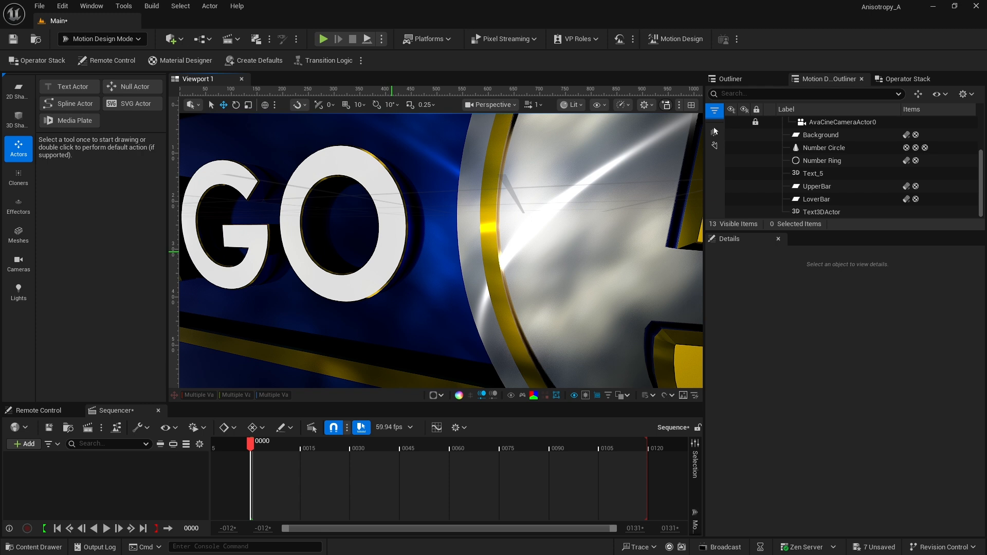
- Set the ARGO text's geometry bevel to 1.0
click(391, 252)
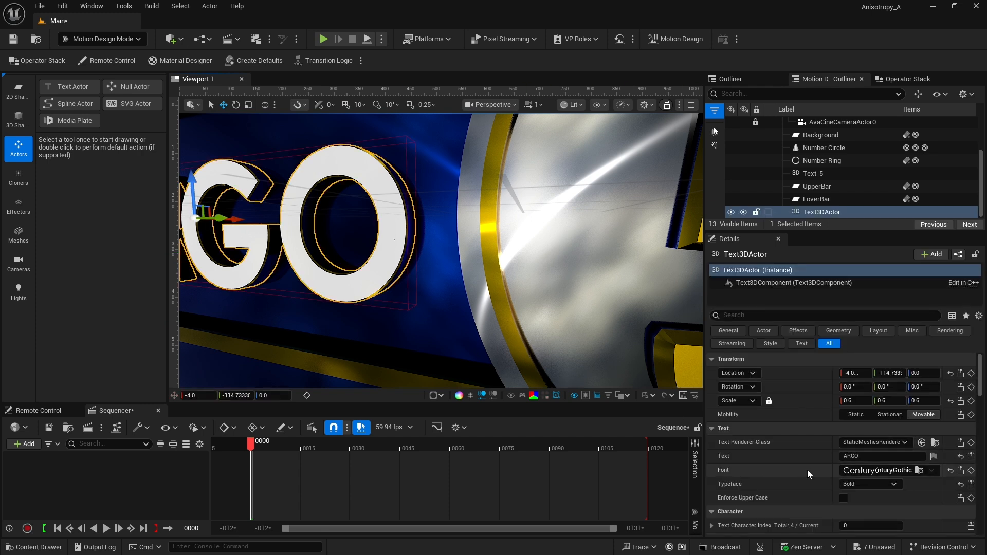
scroll(815, 480, down, 3)
scroll(812, 477, down, 8)
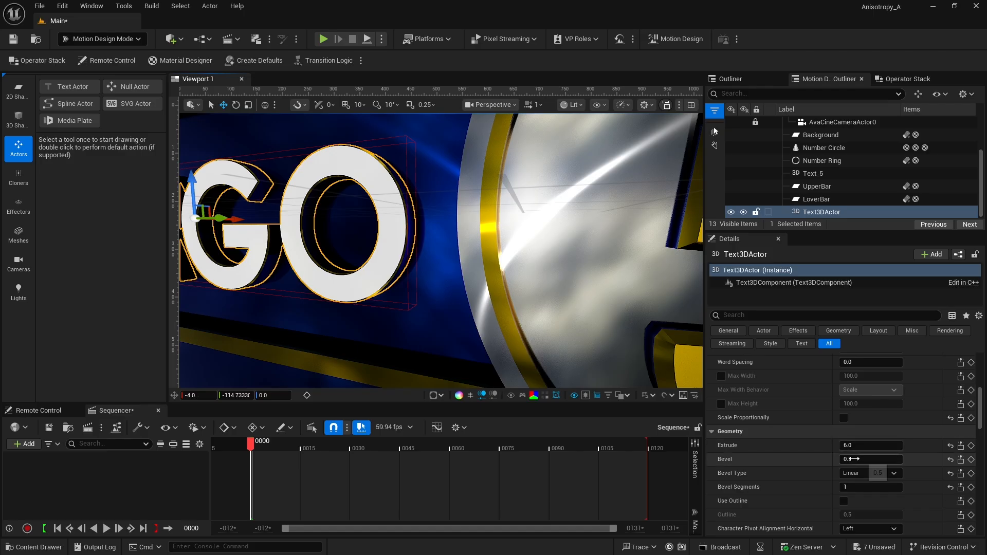
click(855, 459)
text(1)
key(Return)
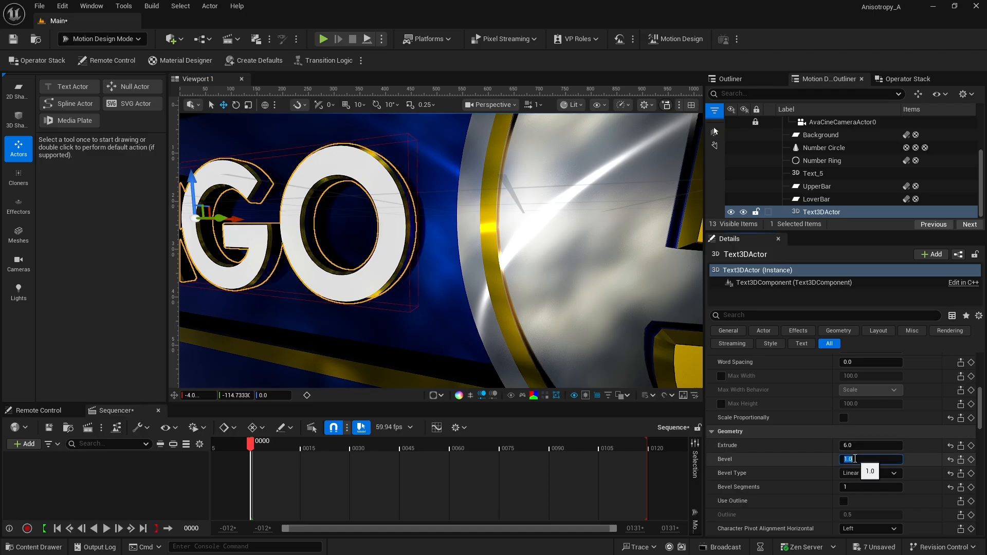
- Rename the Text3DActor object as Text_ARGO
click(817, 214)
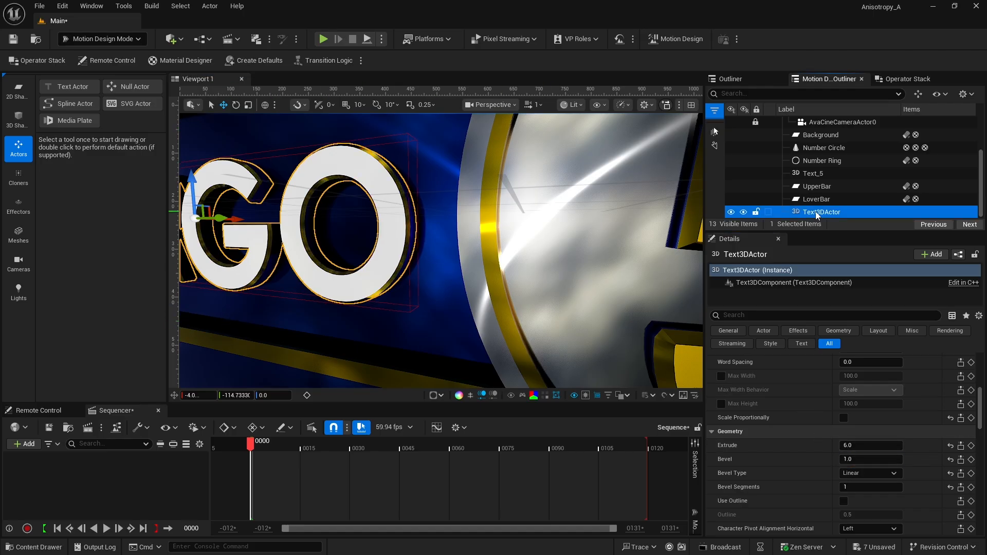
click(817, 214)
key(Right)
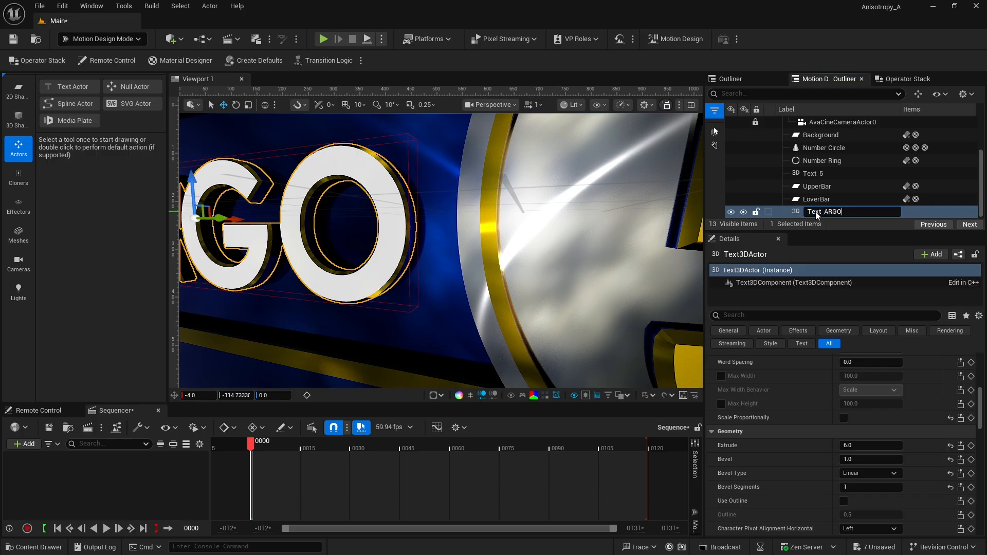
key(Return)
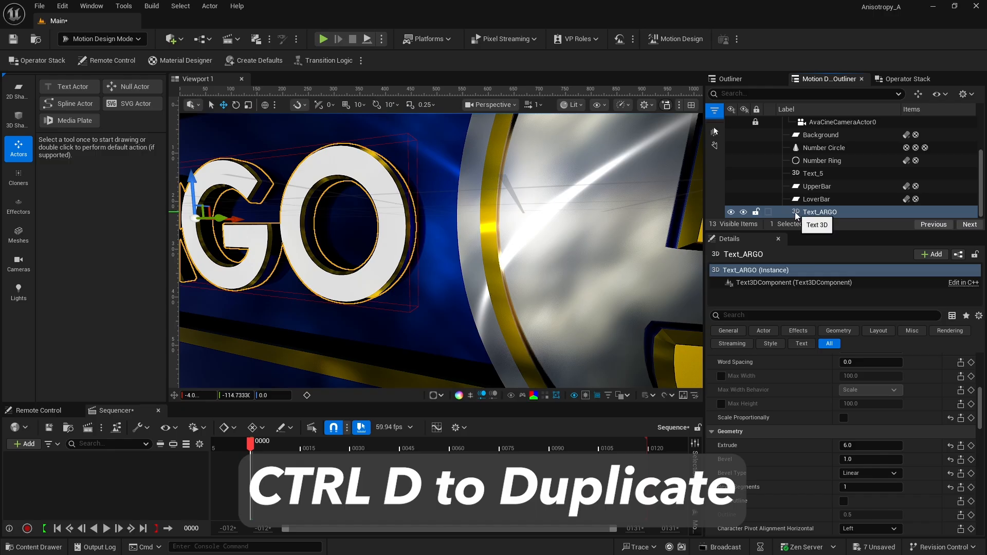
- Duplicate Text_ARGO and rename the copy as Text_TRELLAR
click(795, 213)
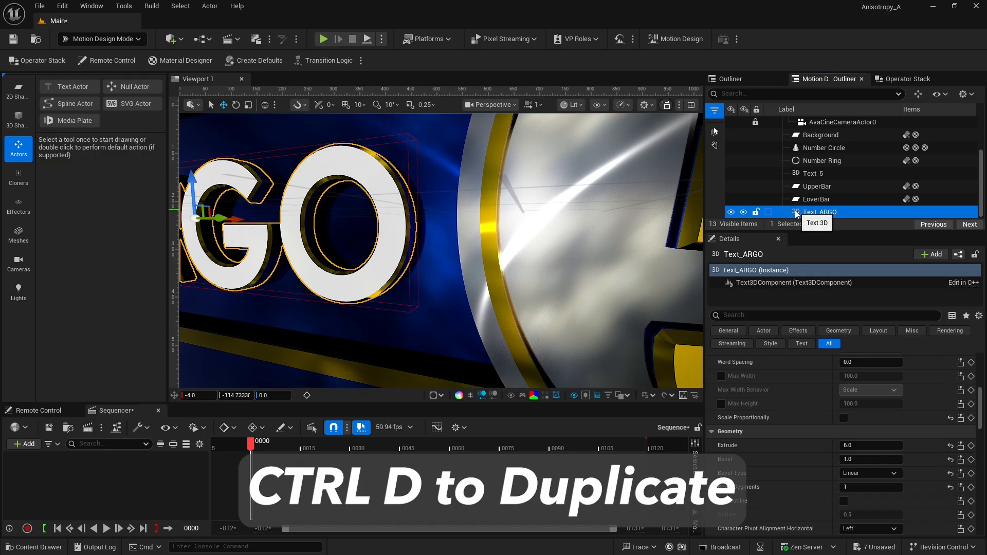
key(ctrl+d)
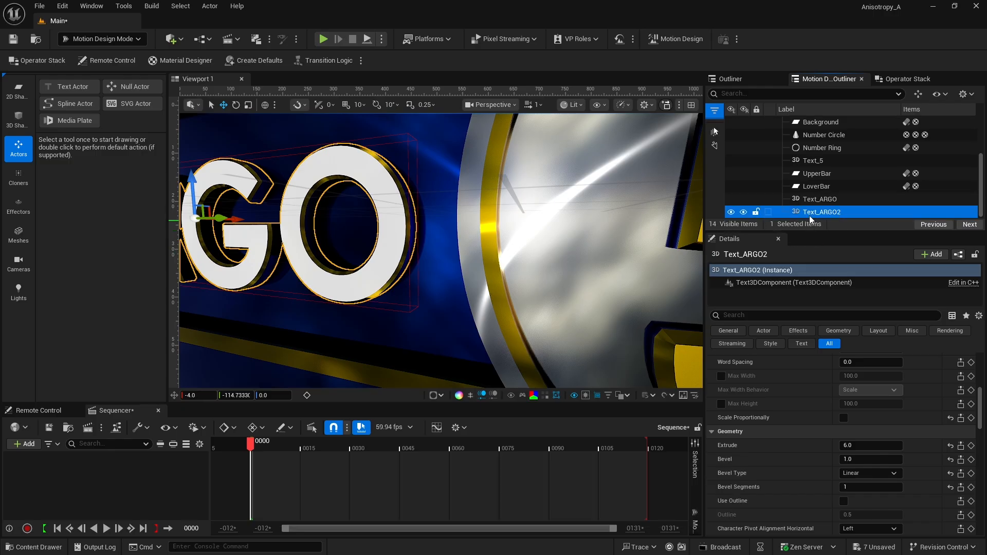
click(828, 212)
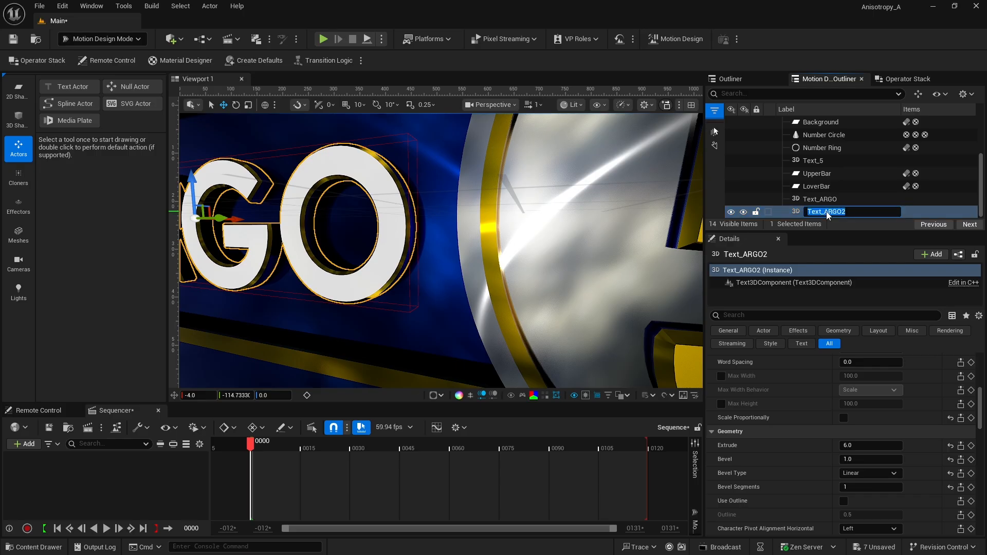
click(823, 212)
drag(822, 212, 882, 217)
text(TRELL)
key(Return)
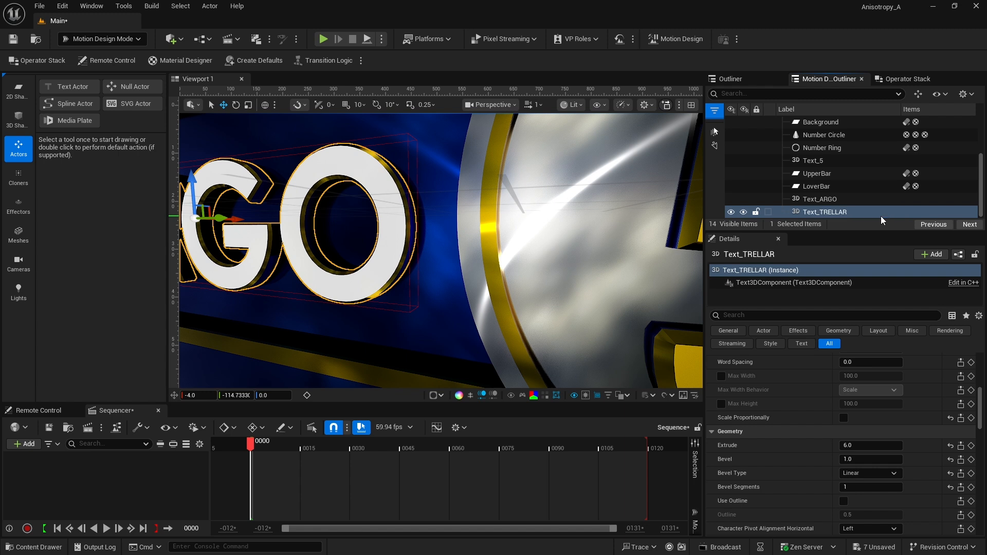
- Change the wording of the Text_TRELLAR object to TRELLAR
scroll(794, 407, up, 3)
scroll(797, 413, up, 2)
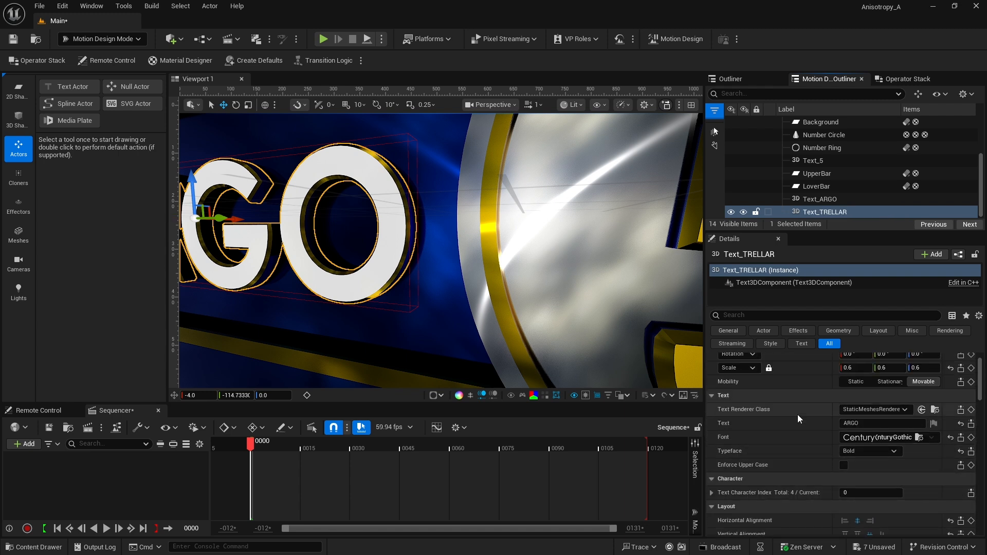
click(887, 424)
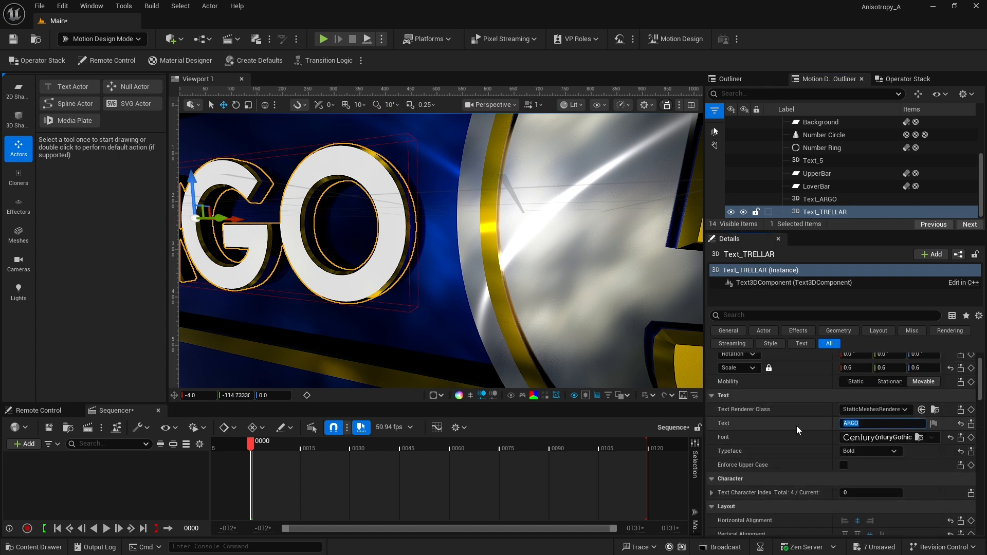
text(TRELLAR)
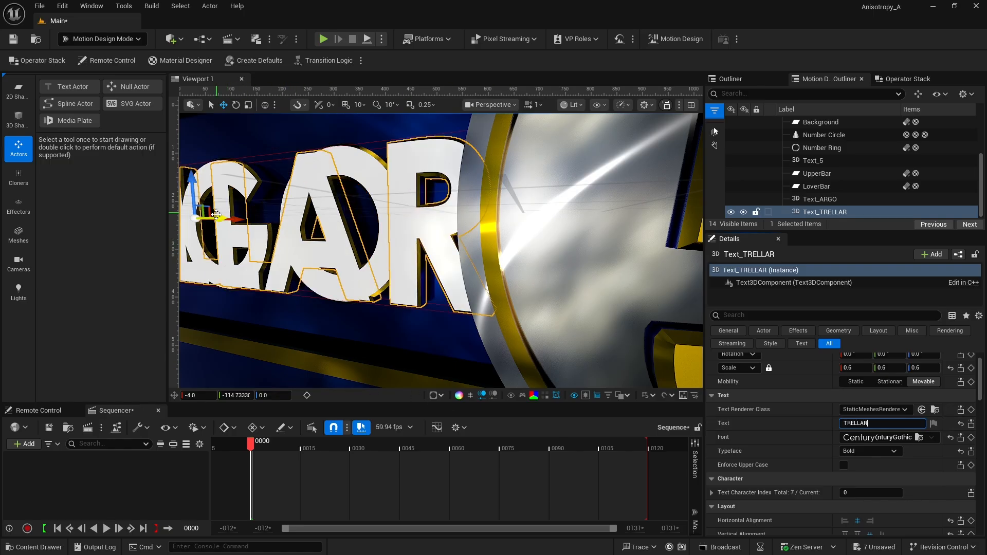
- Move the TRELLAR text to the banner's right side beside the number circle, at a Y location of 127.0
drag(227, 223, 705, 239)
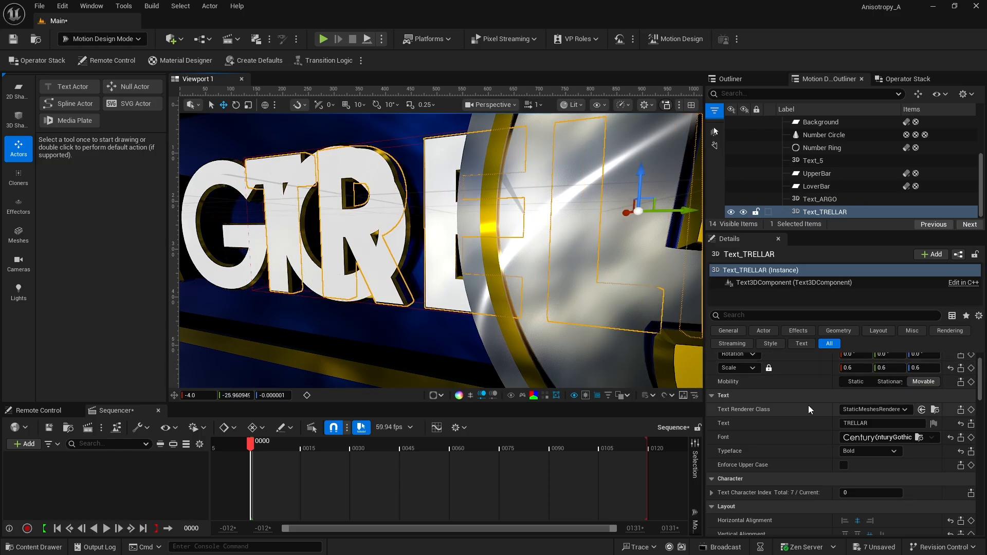
scroll(823, 409, up, 2)
click(889, 373)
text(-4)
key(Return)
drag(889, 373, 915, 373)
alt+right_drag(571, 282, 570, 332)
drag(569, 333, 573, 369)
drag(890, 373, 924, 374)
drag(489, 315, 329, 356)
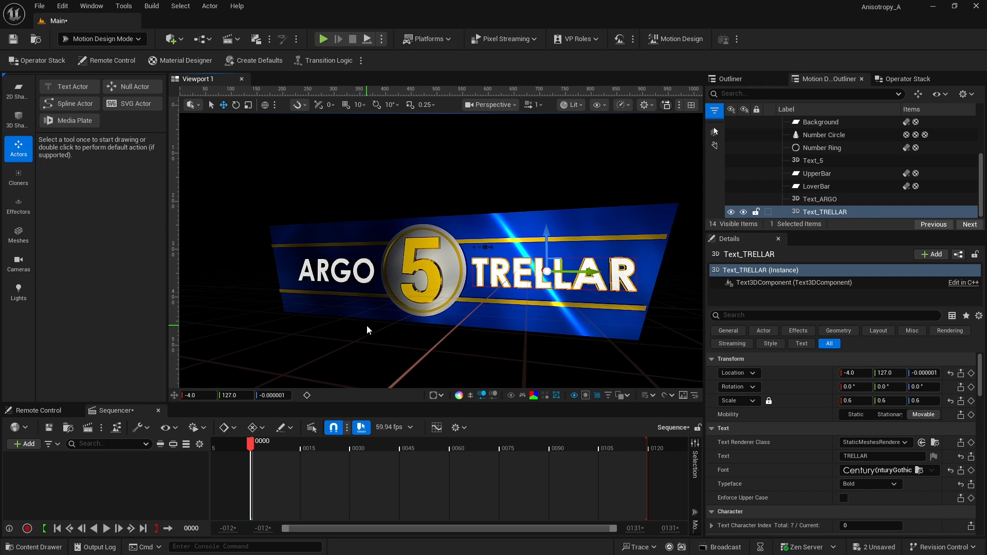
- Create a default 2D ellipse in the scene and set its sides to 128
click(18, 93)
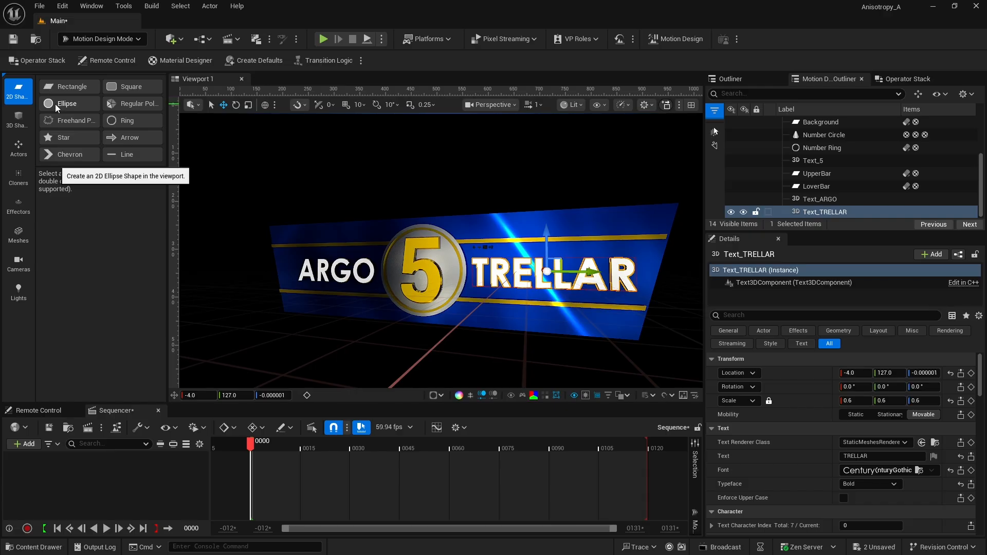
double_click(65, 104)
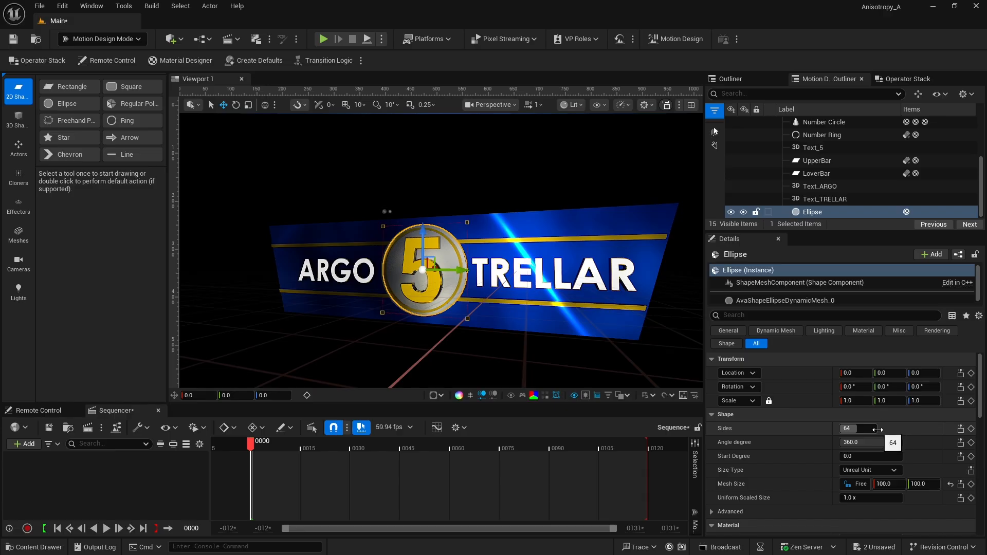
drag(849, 428, 861, 428)
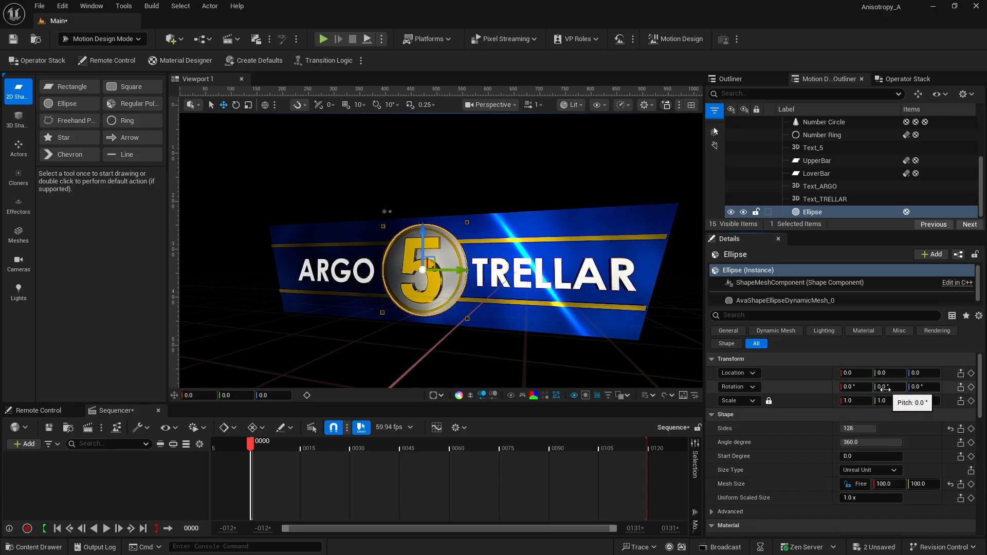
- Lay the ellipse flat by setting its pitch rotation to -90 degrees
drag(884, 388, 858, 388)
click(896, 391)
text(-)
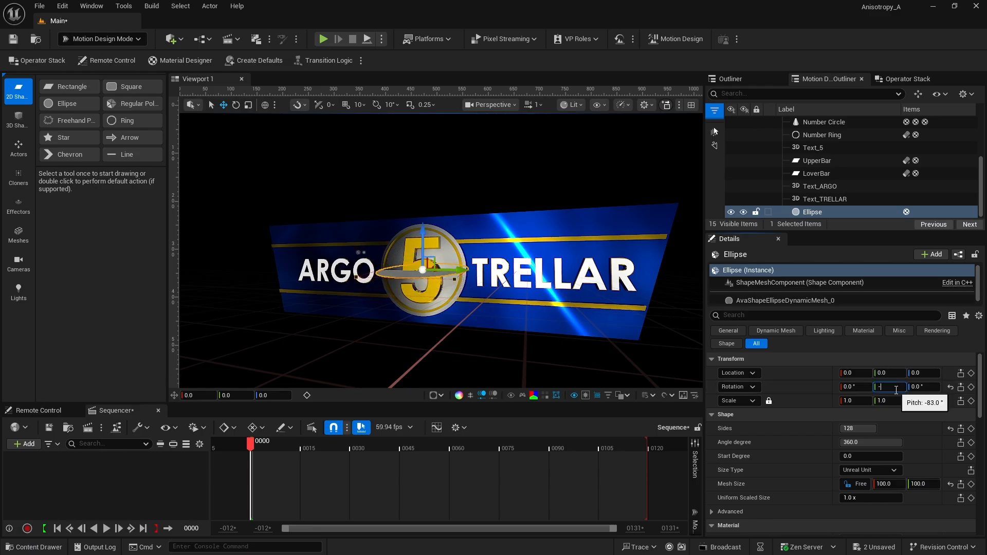
text(90)
key(Return)
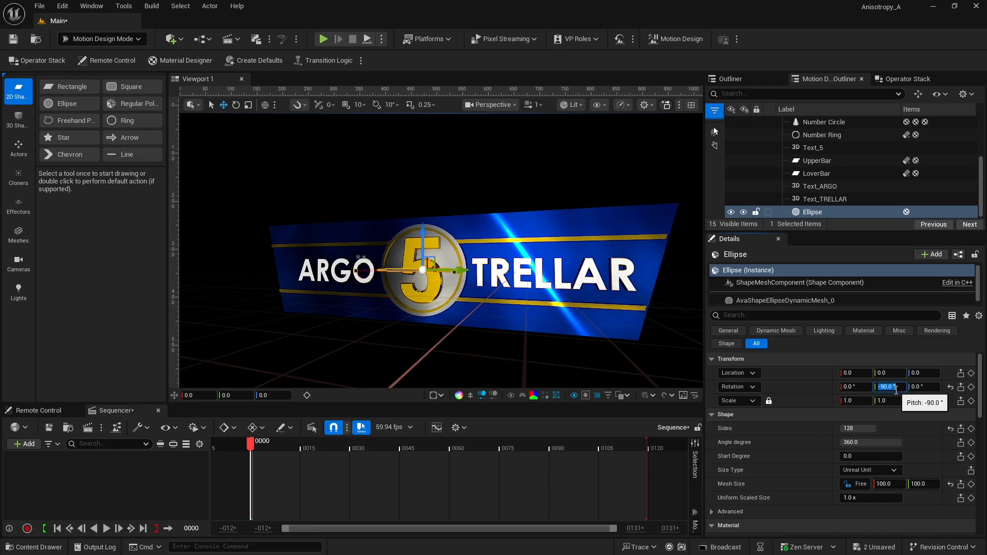
- Lock the ellipse's mesh size to uniform XY and set it to 700
scroll(814, 456, down, 1)
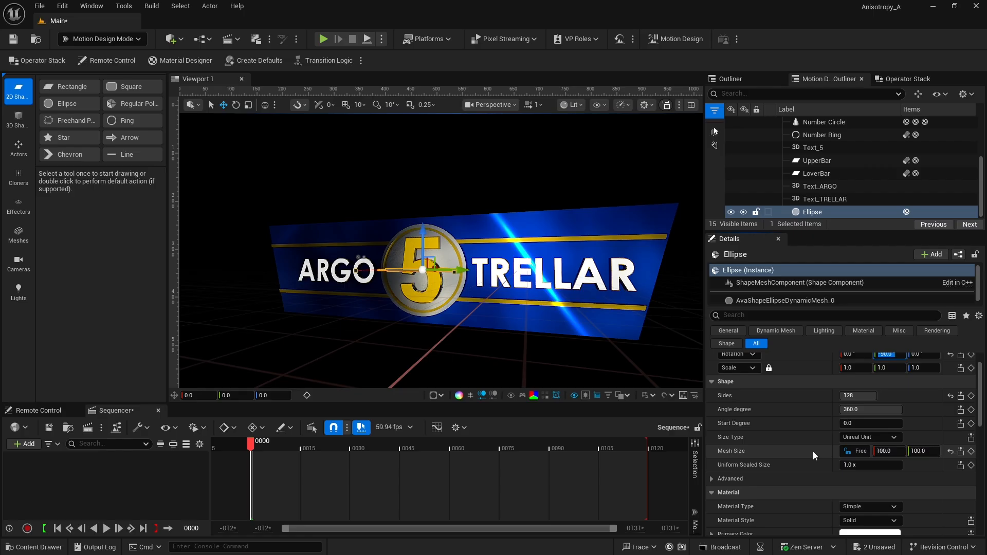
click(856, 451)
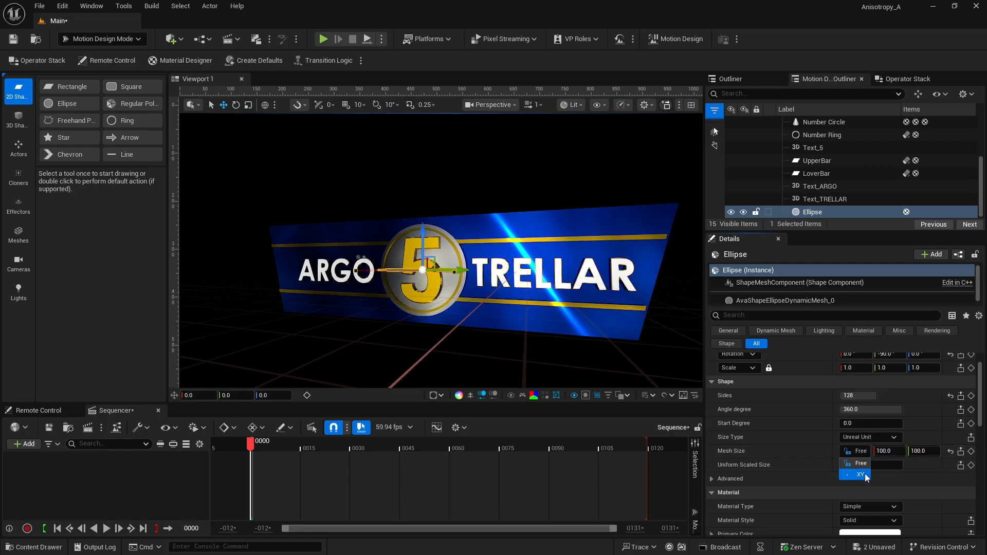
click(861, 475)
click(889, 450)
text(70)
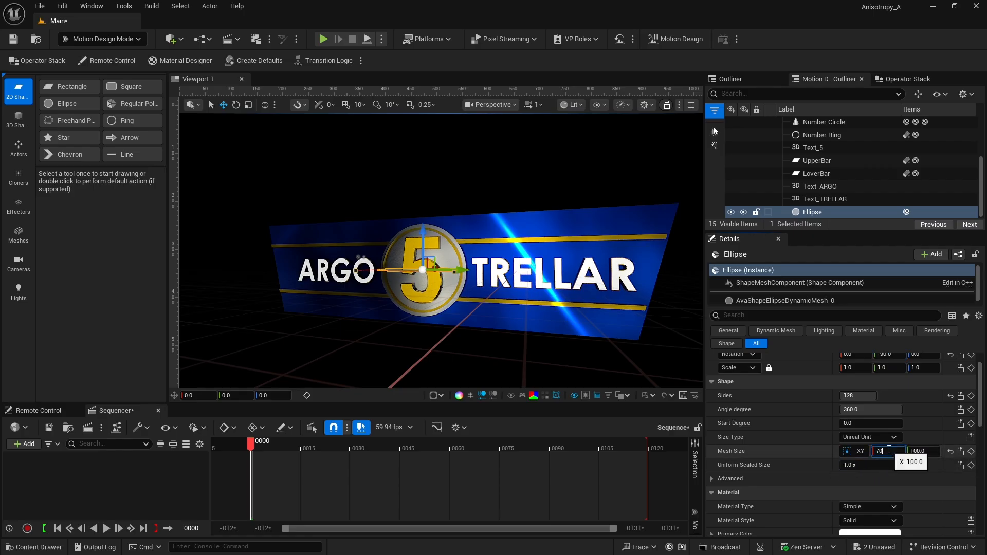
text(0)
key(Return)
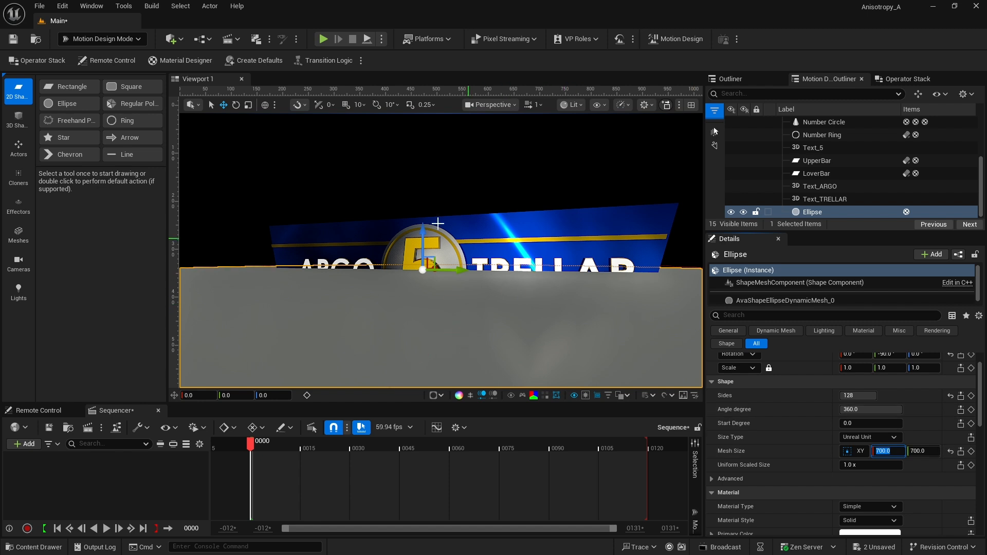
- Lower the ellipse beneath the banner as a floor, with its Z location at -60
drag(423, 229, 425, 284)
scroll(882, 375, up, 2)
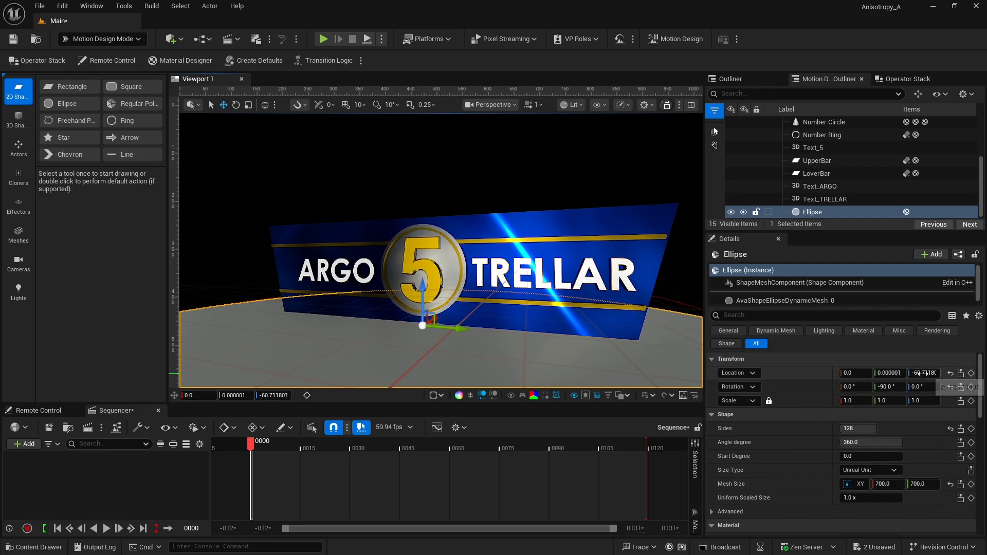
click(924, 374)
text(-60)
key(Return)
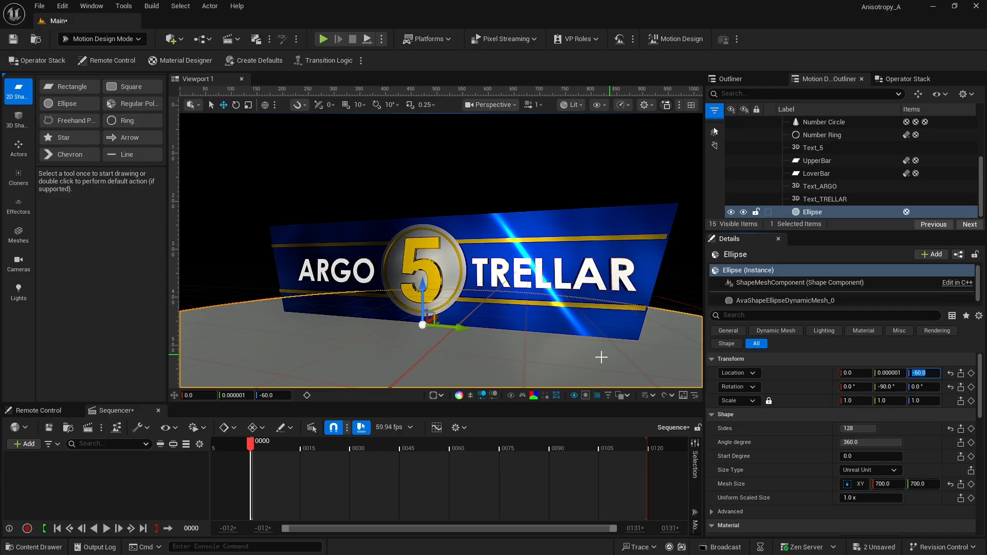
- Switch the ellipse's material type to Material Designer and create a new PBR material for it
scroll(808, 443, down, 5)
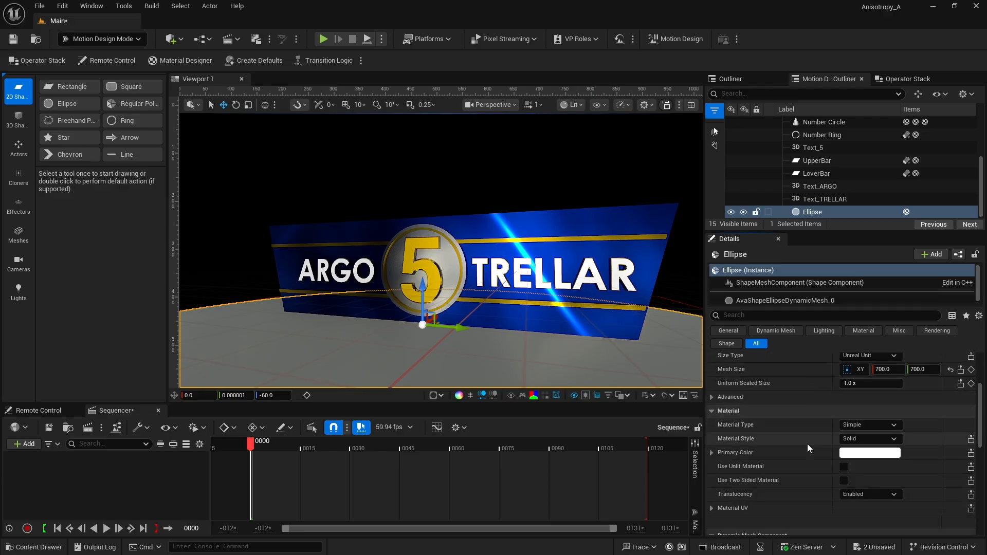
click(871, 424)
click(868, 455)
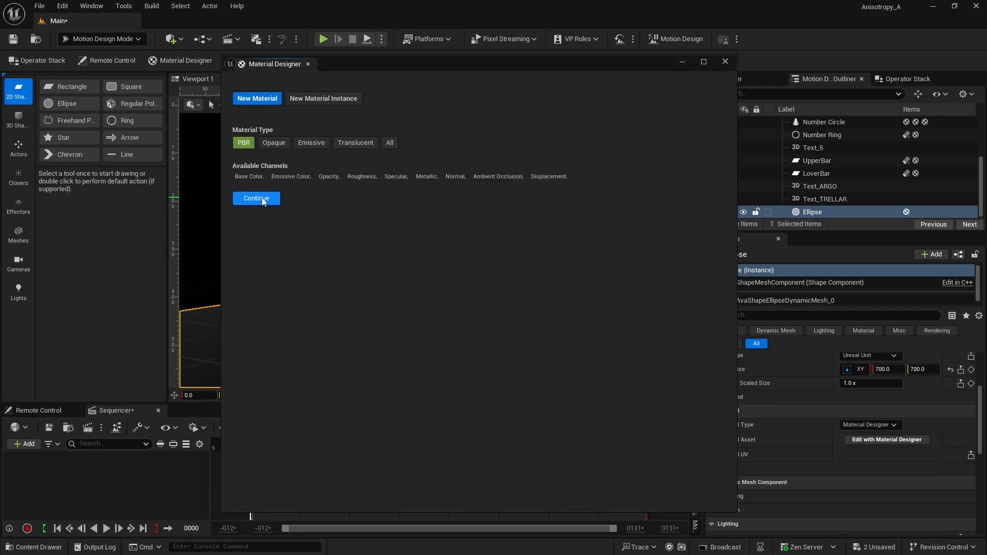
click(257, 199)
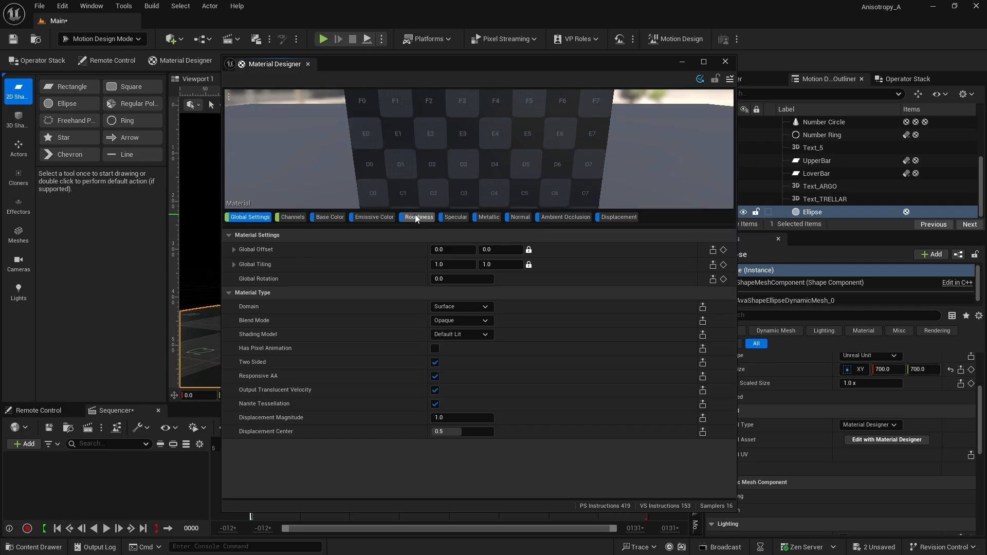
- Replace the Roughness channel's texture source with a Color (RGB) source and choose its colour
click(415, 217)
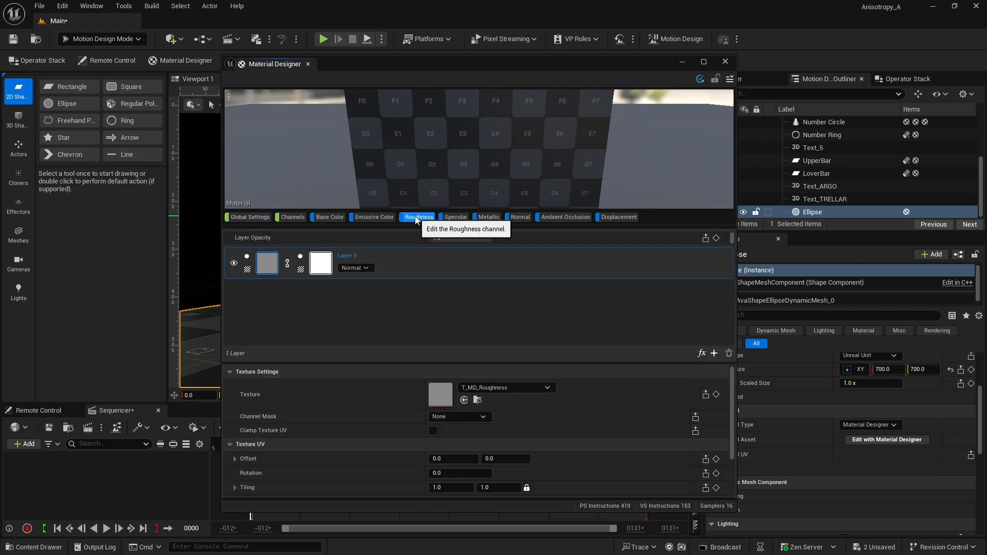
click(247, 270)
click(284, 301)
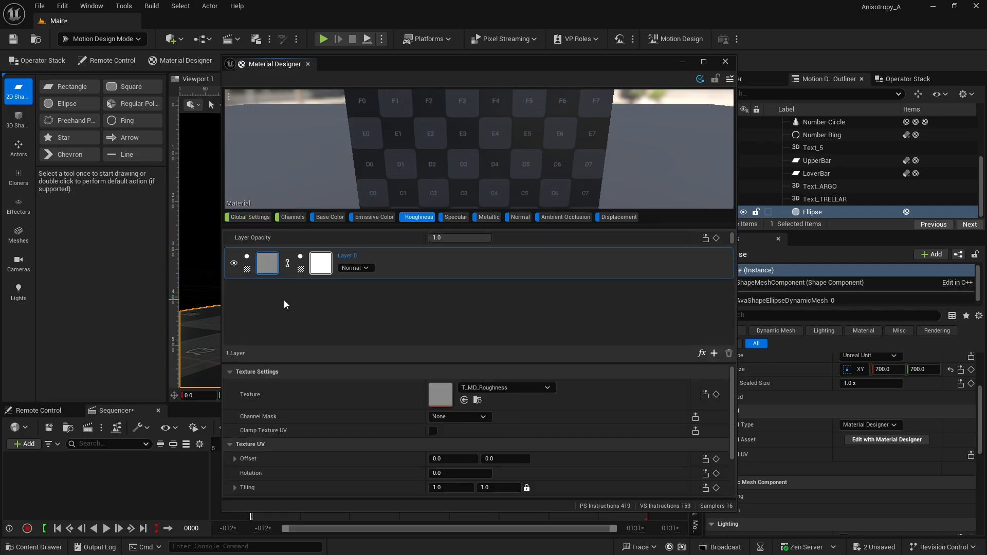
click(463, 400)
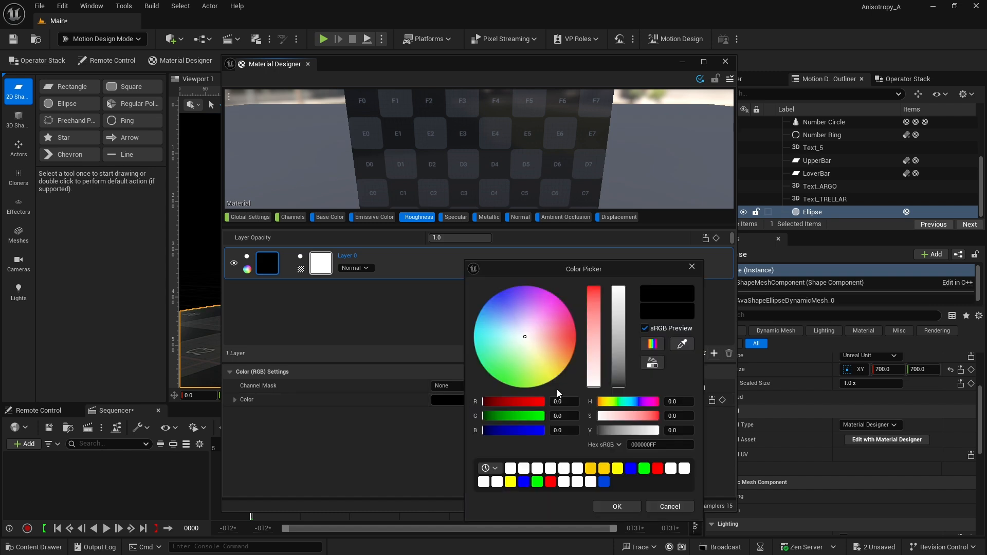
drag(612, 430, 663, 431)
click(628, 507)
- Replace the Metallic channel's texture source with a plain colour source and accept its colour
click(487, 217)
click(248, 270)
click(283, 301)
click(458, 400)
click(628, 507)
- Assign the T_GridChecker_A texture to the floor material's Base Color channel
click(327, 217)
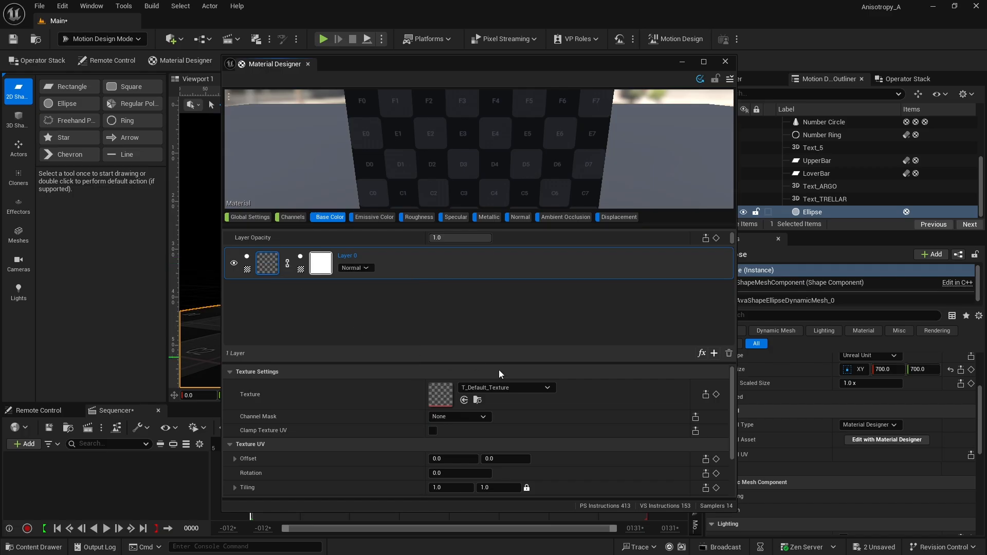
click(500, 386)
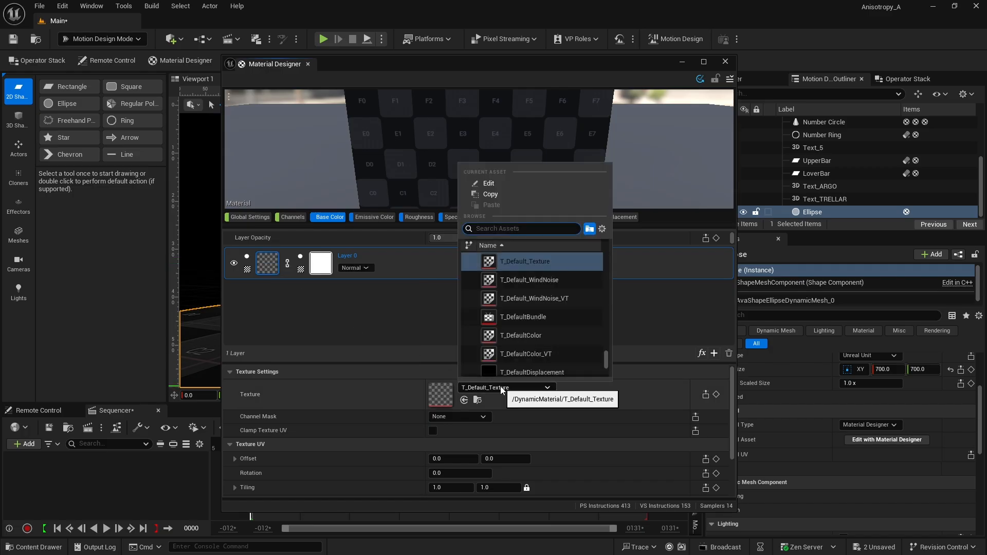
text(T)
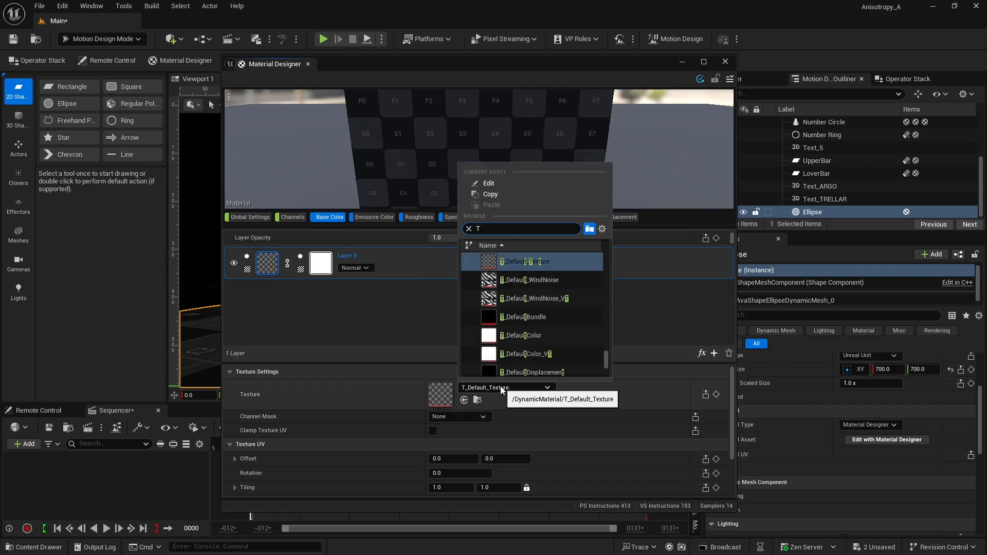
text(_grid)
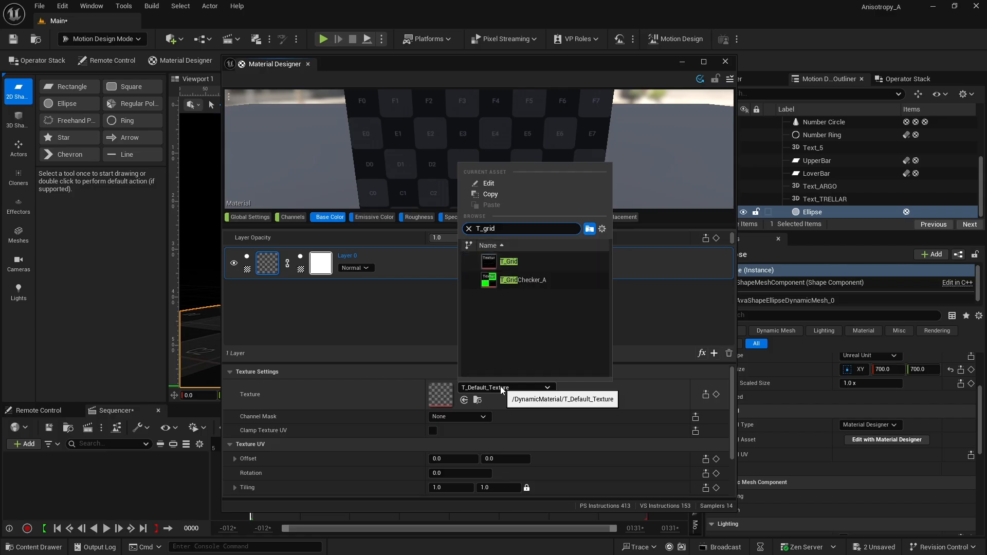
click(511, 282)
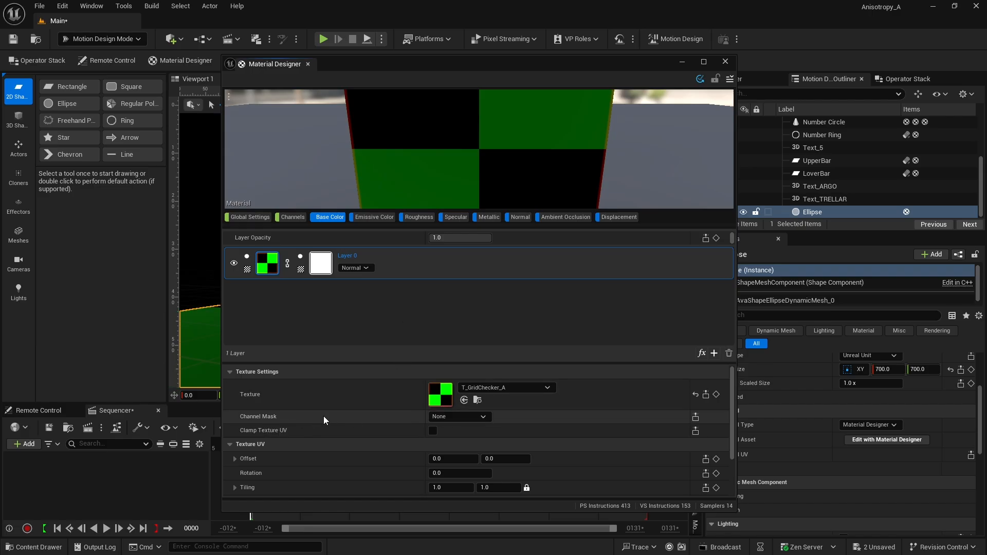
- Set the Base Color checker texture's channel mask to Green and its tiling to 25
click(455, 417)
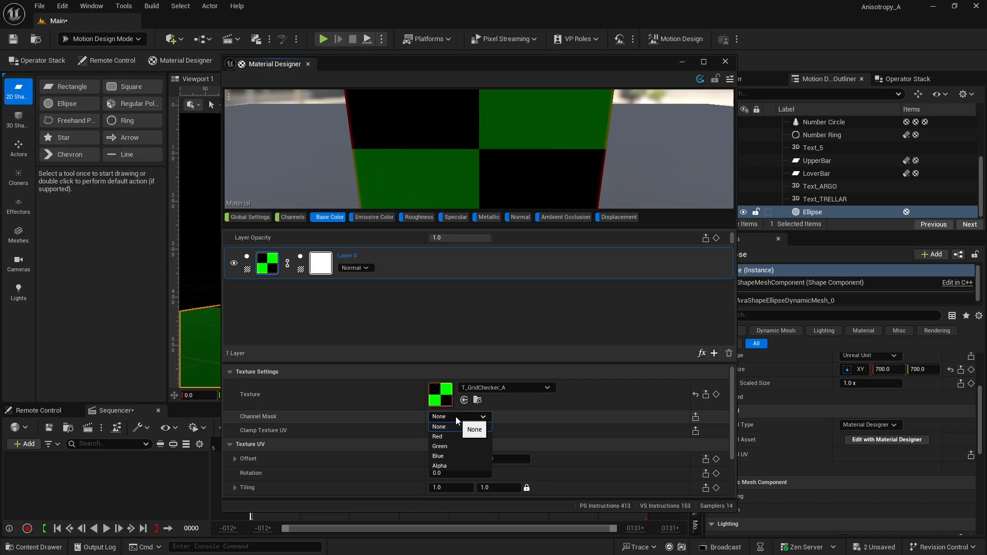
click(456, 446)
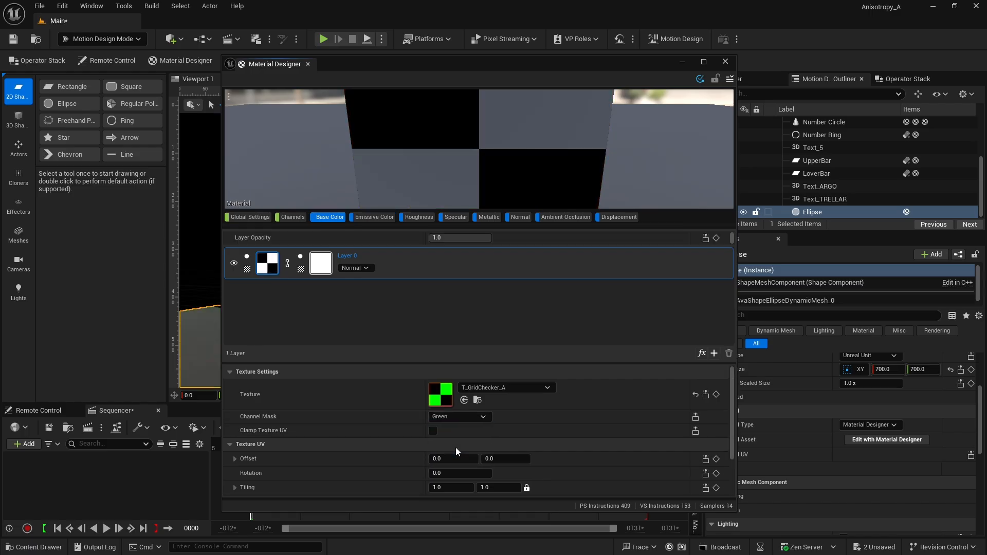
drag(426, 61, 670, 73)
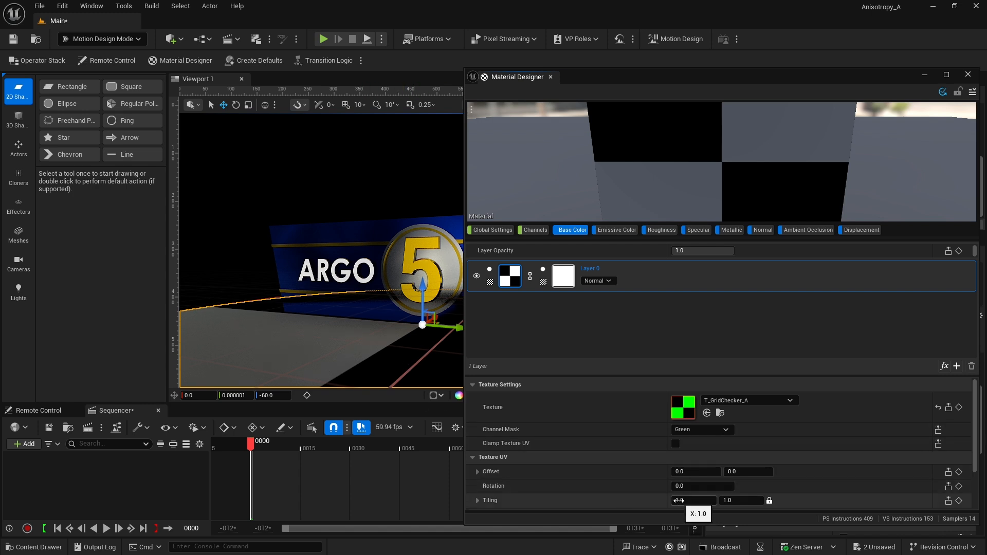
click(679, 500)
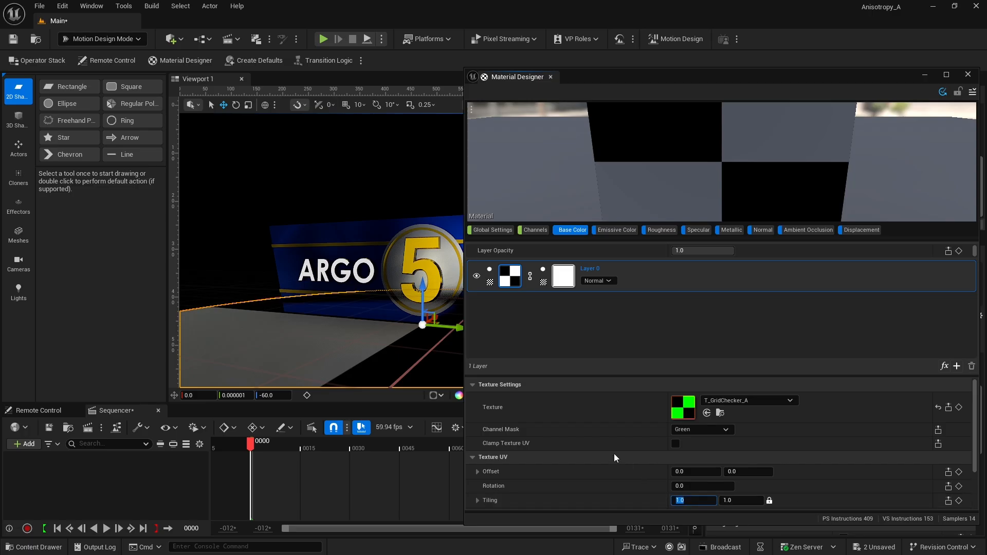
text(25)
key(Return)
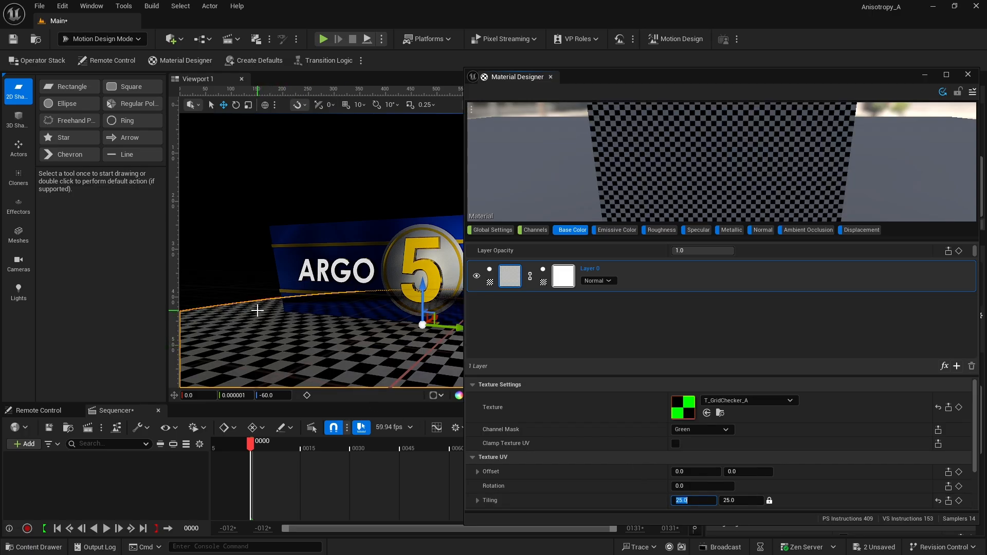
- Set the floor material's Roughness channel strength to 0.3 and its Metallic channel strength to 0.8
click(535, 231)
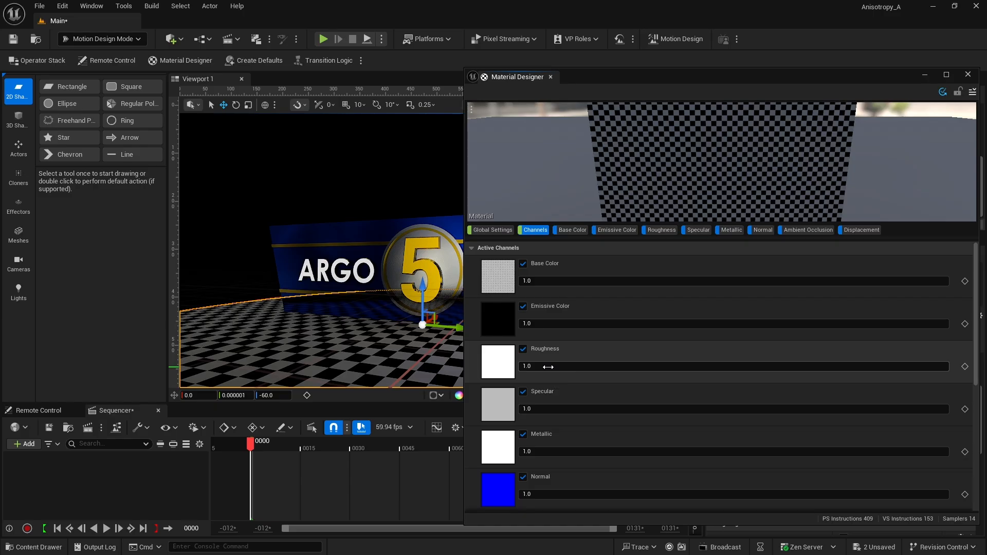
click(549, 366)
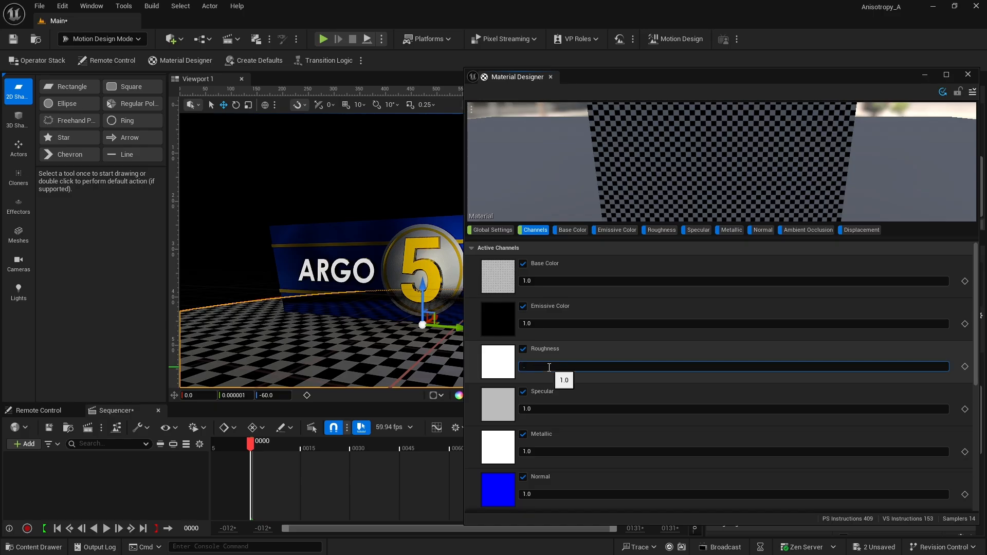
key(Return)
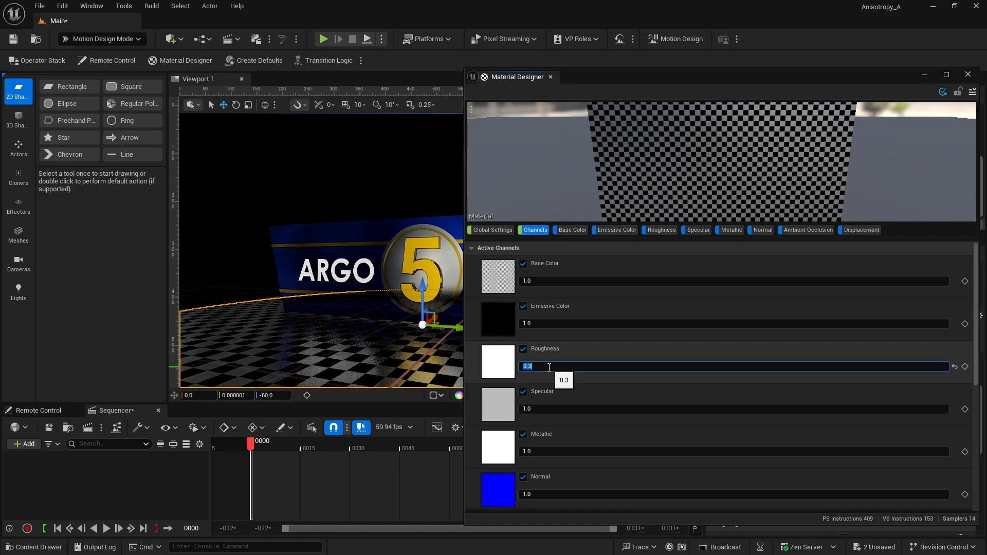
click(546, 450)
click(546, 450)
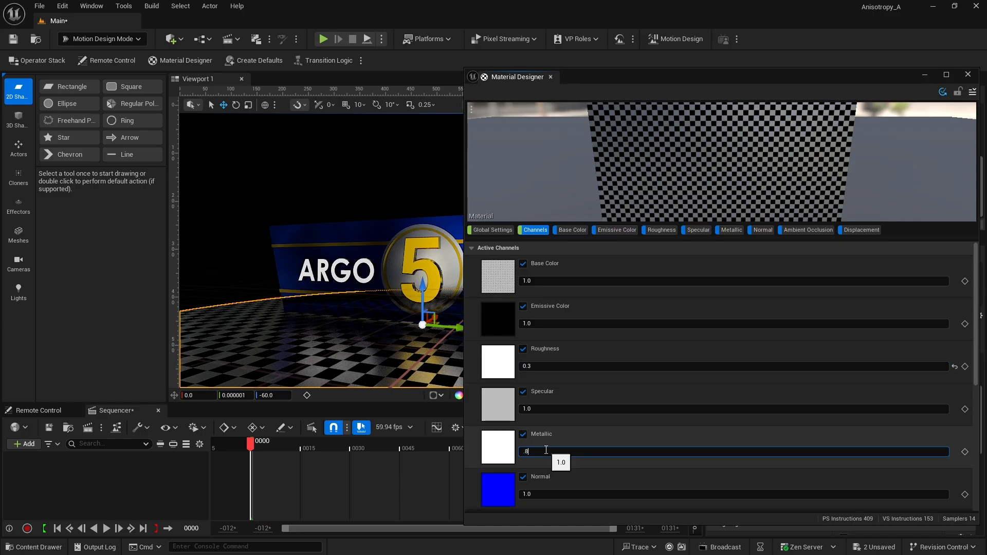
text(.8)
key(Return)
- Save the floor material as a new Material Designer asset named MD_CheckeredFloor in the Materials folder and close the Material Designer
click(972, 92)
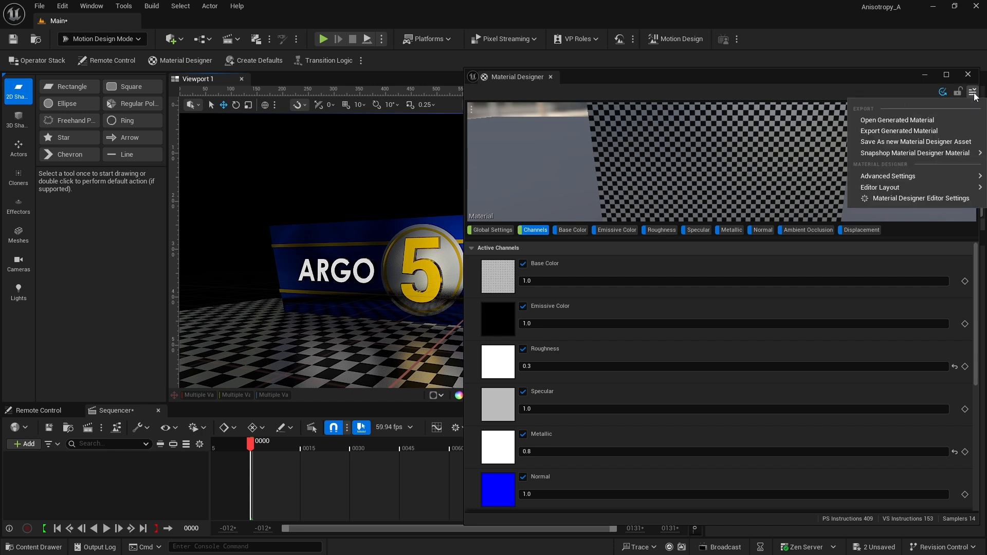
click(887, 141)
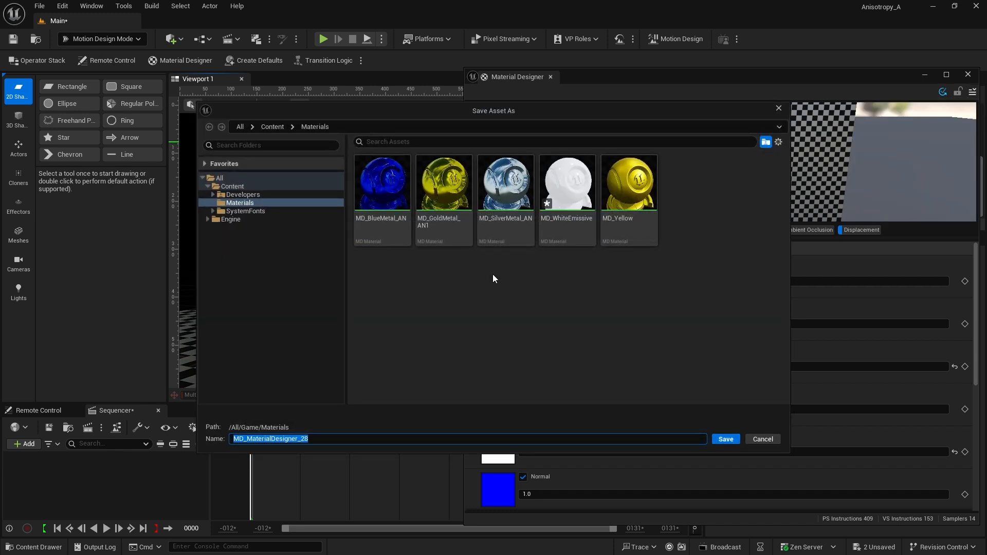
drag(248, 439, 349, 440)
text(CheckeredFloor)
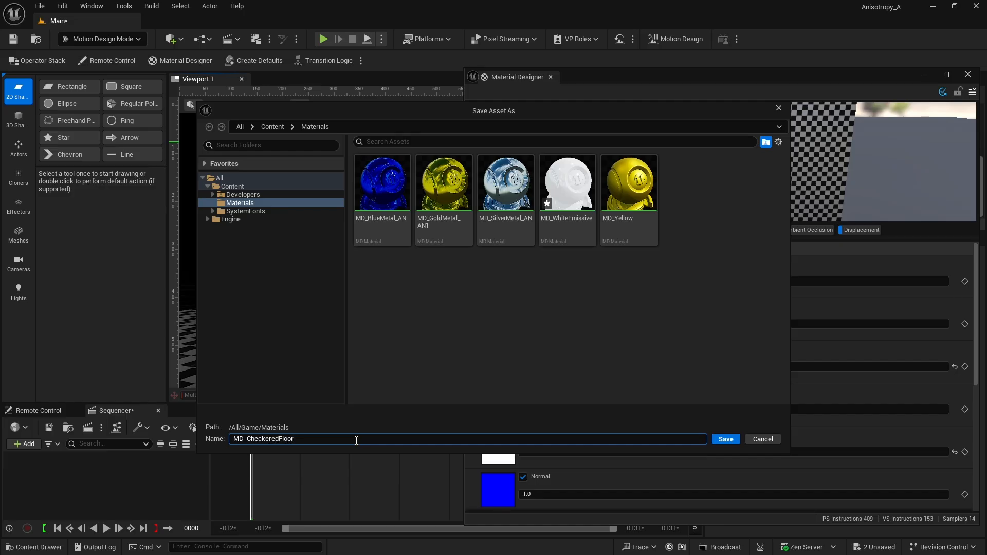
key(Return)
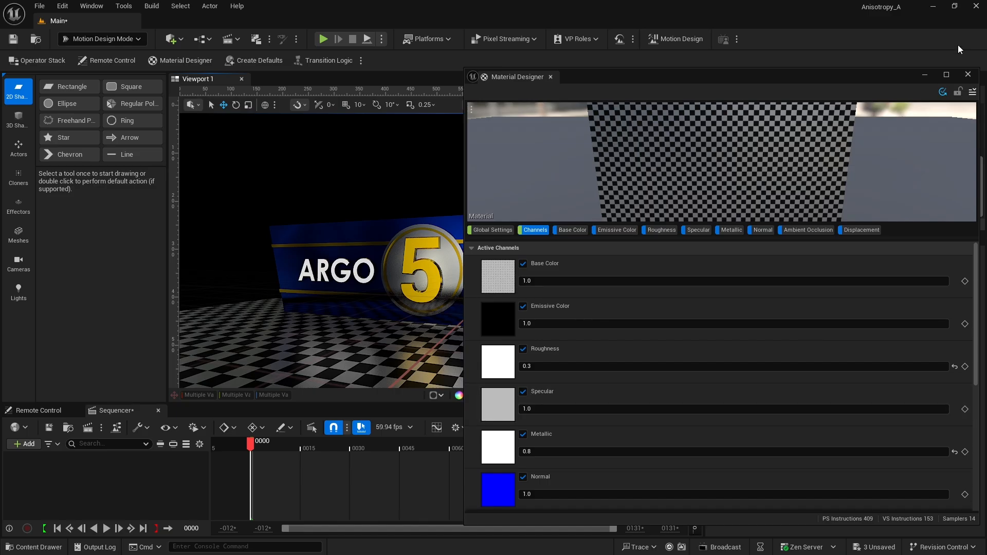
click(965, 75)
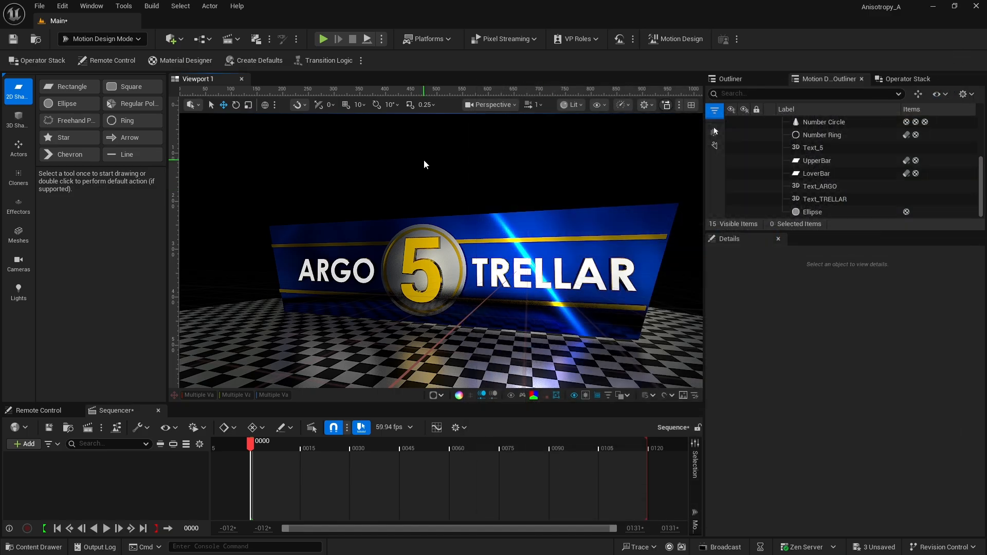
- Draw a 2D ring of about 194 by 101 units over the checkered floor, below the ARGO text
right_drag(416, 185, 416, 192)
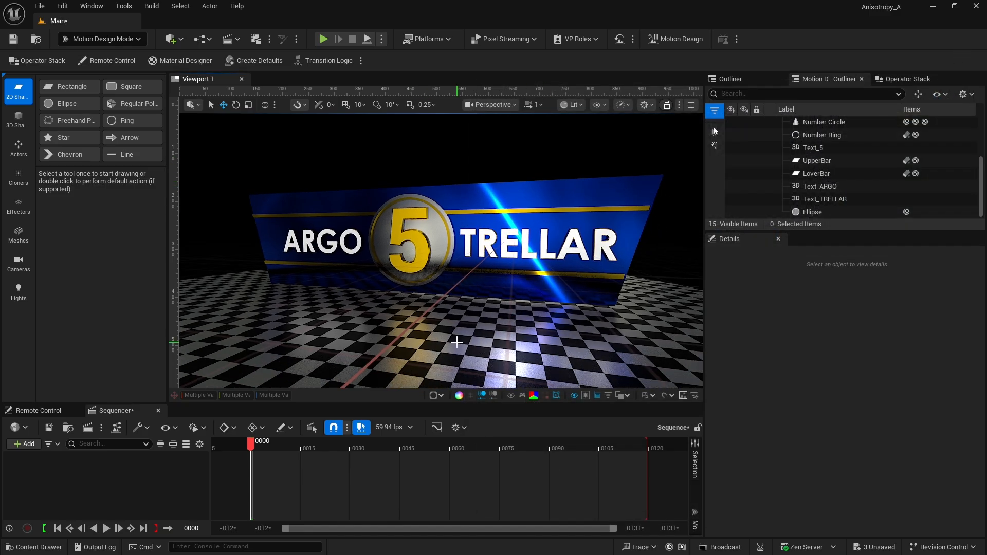
middle_drag(455, 341, 471, 357)
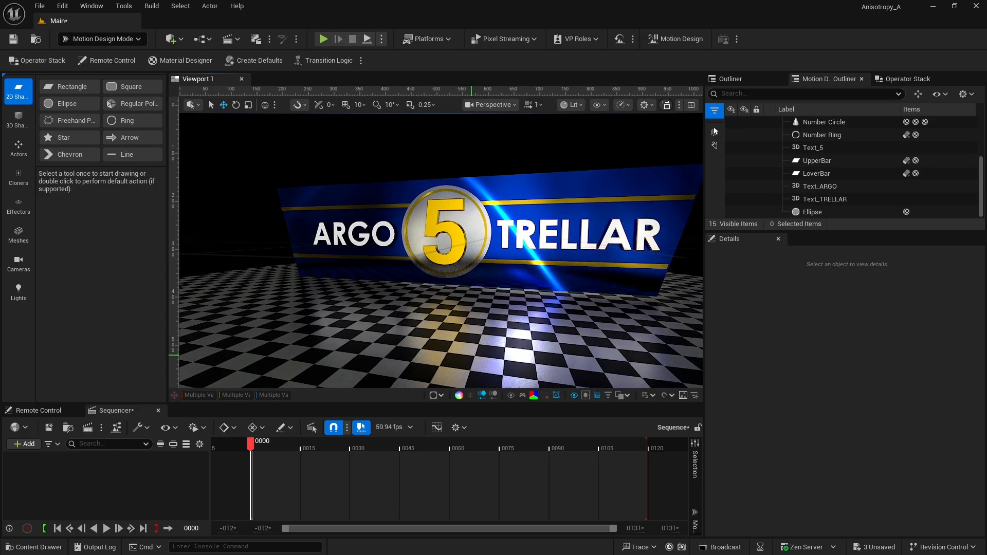
right_drag(471, 355, 465, 361)
middle_drag(465, 361, 466, 293)
right_drag(466, 293, 454, 304)
middle_drag(454, 304, 469, 307)
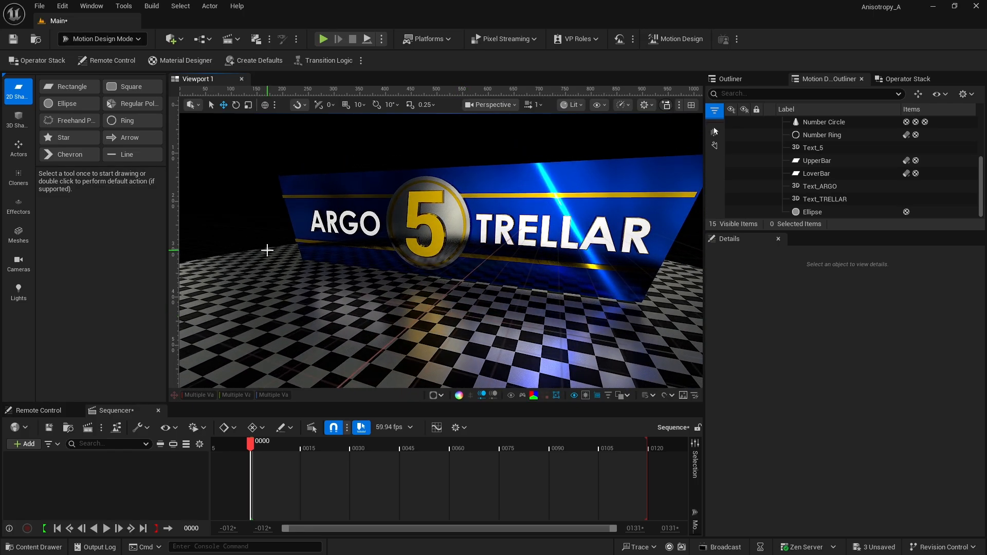
click(126, 123)
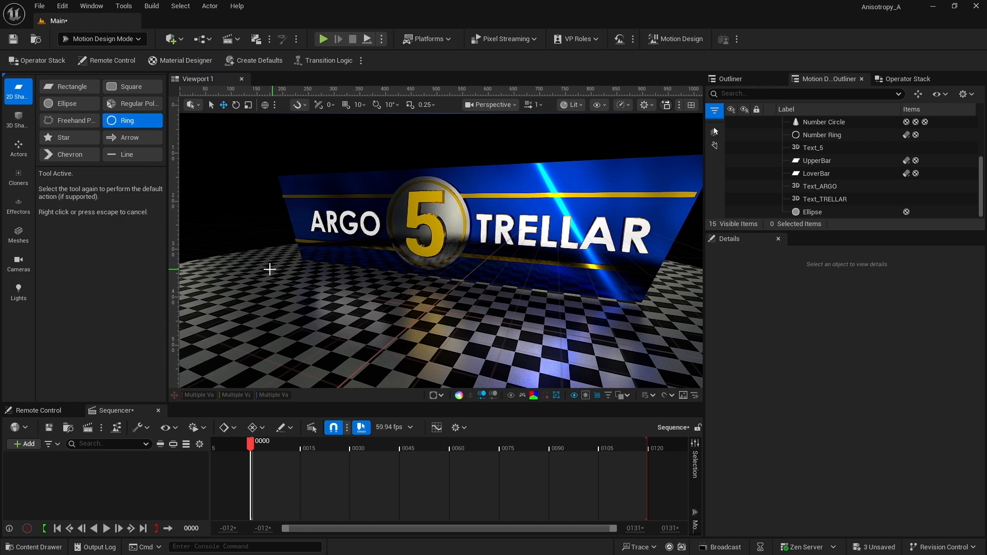
drag(271, 269, 382, 335)
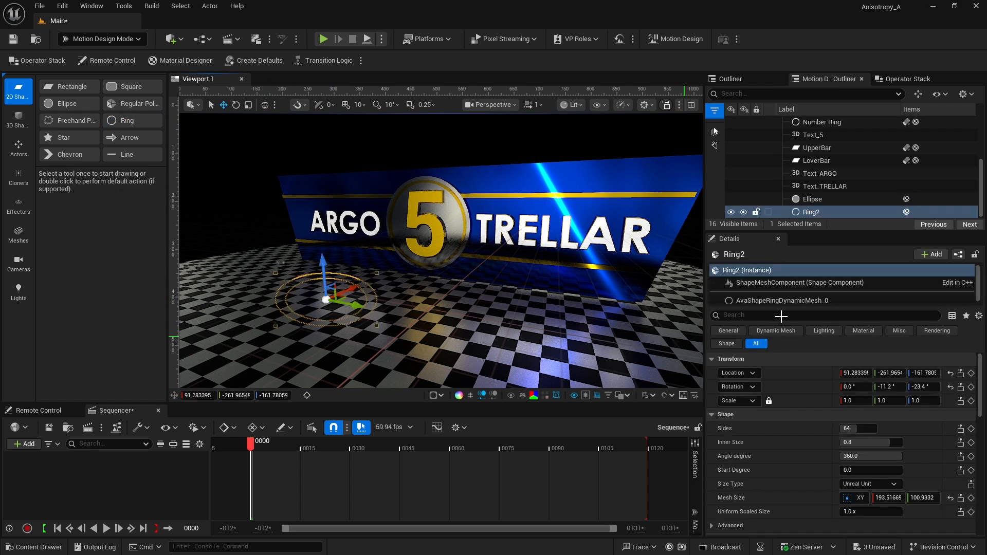
- Reset the new ring's location and rotation to their defaults and set its mesh size to 700 by 700
click(950, 373)
click(950, 387)
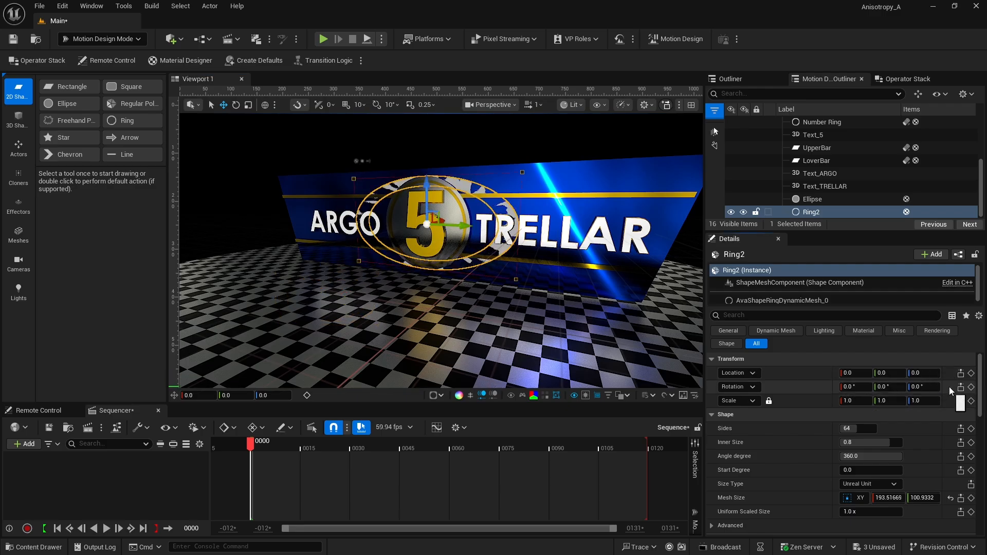
click(950, 498)
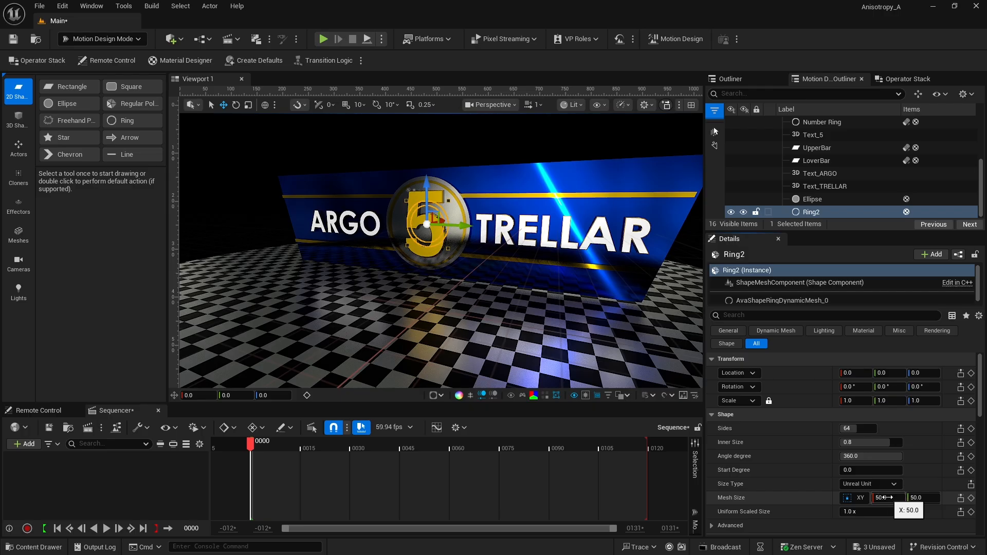
click(885, 498)
text(700)
key(Return)
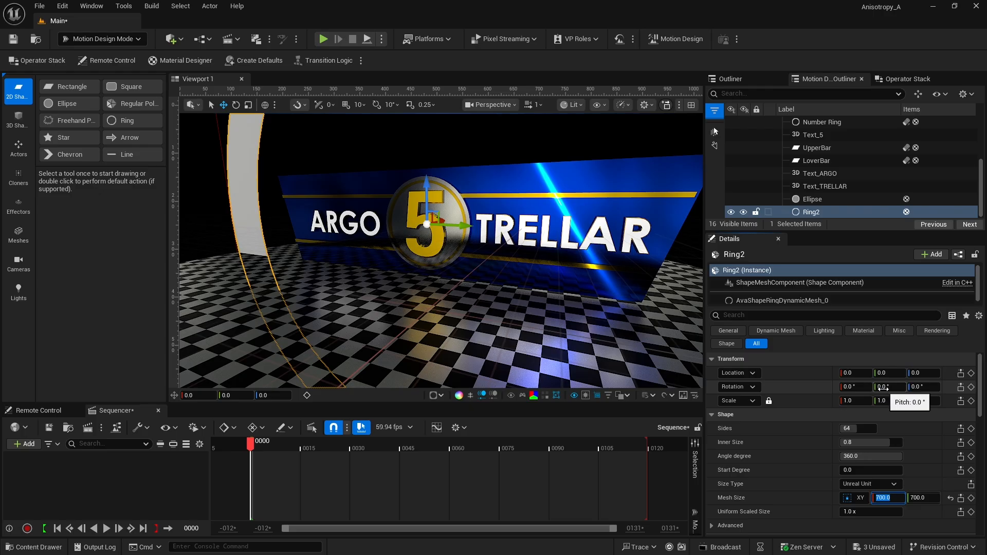
- Set the ring's pitch rotation to 90° so it lies parallel to the floor
click(884, 387)
text(90)
key(Return)
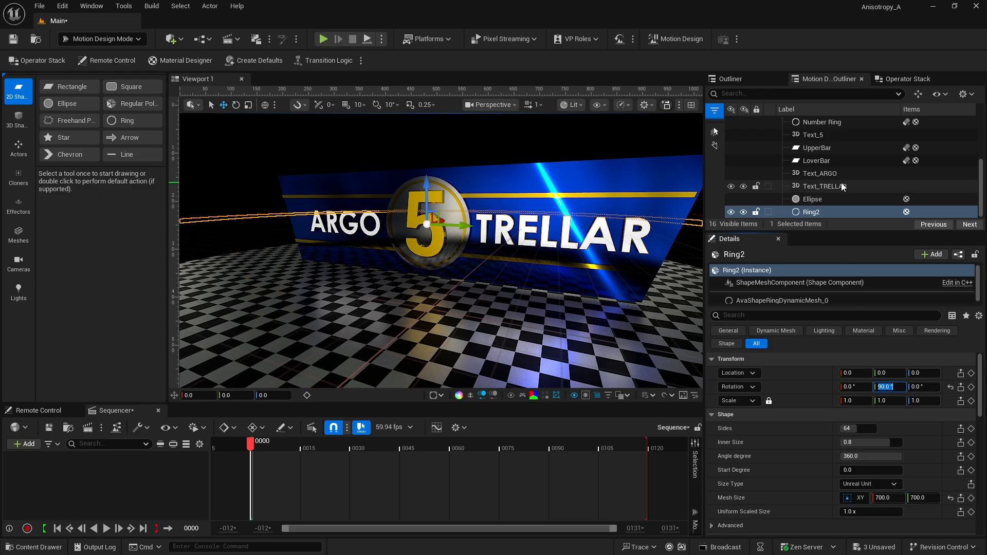
- Add an Extrude modifier to the ring with an extrude depth of 6 cm
click(905, 78)
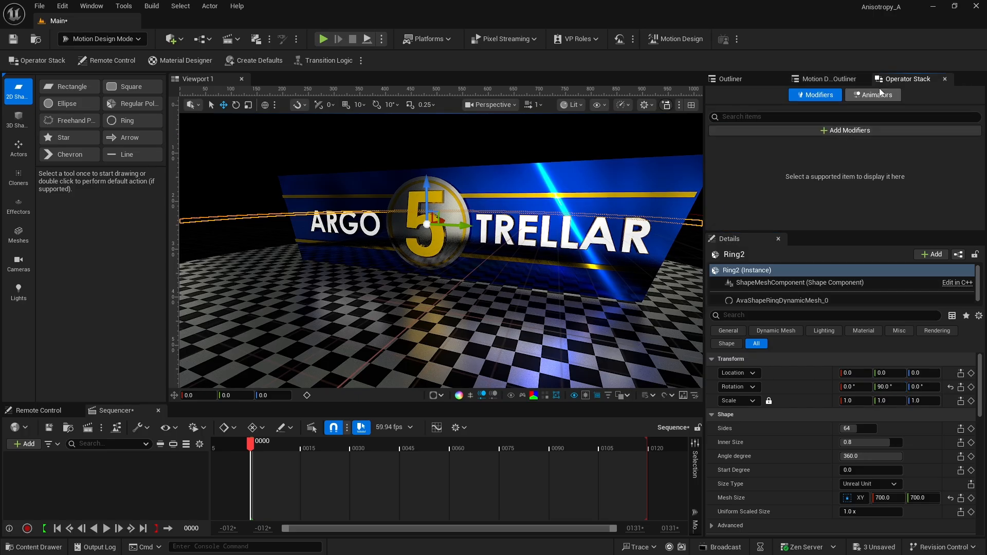
click(842, 131)
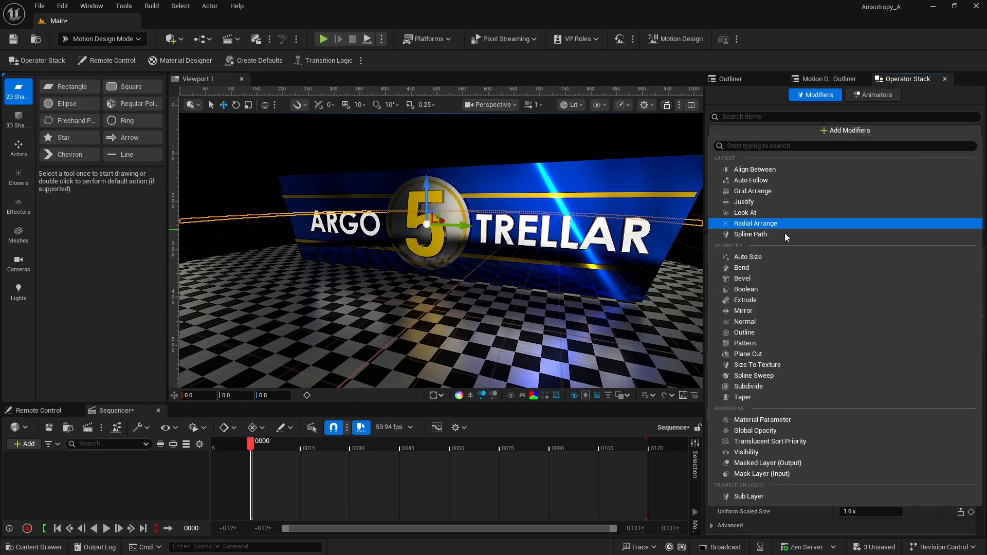
click(766, 300)
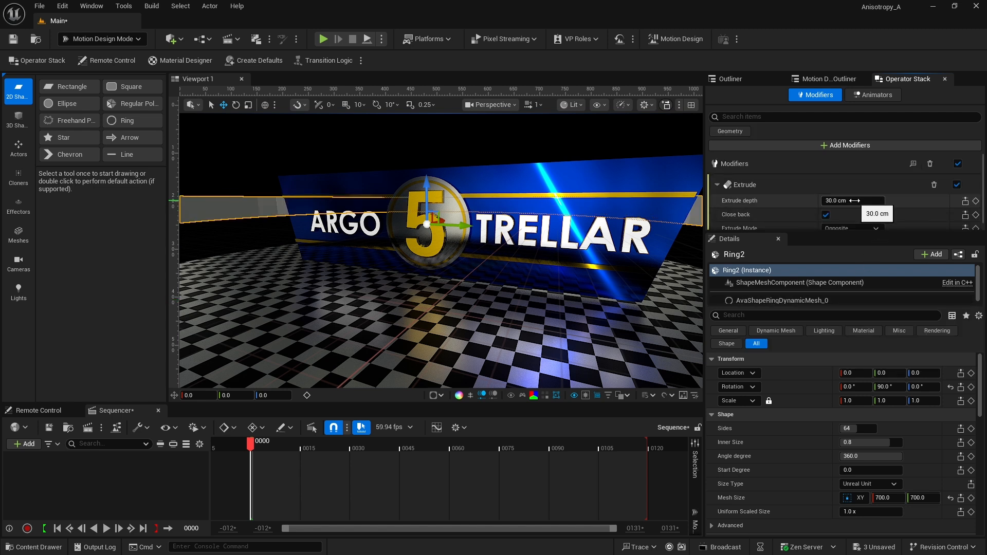
click(855, 200)
text(6)
key(Return)
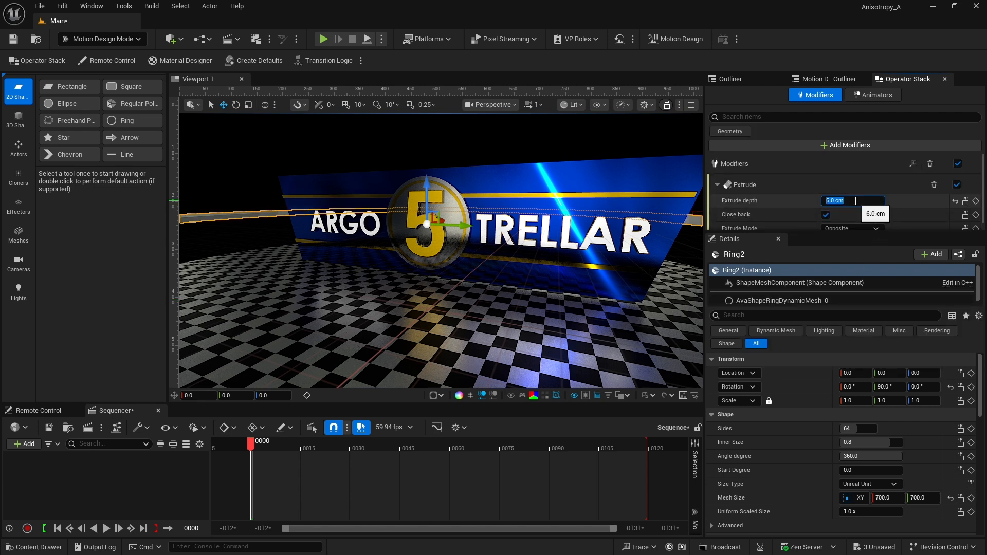
- Set the ring's Z location to -60 to lower it to floor level
click(922, 373)
text(-6)
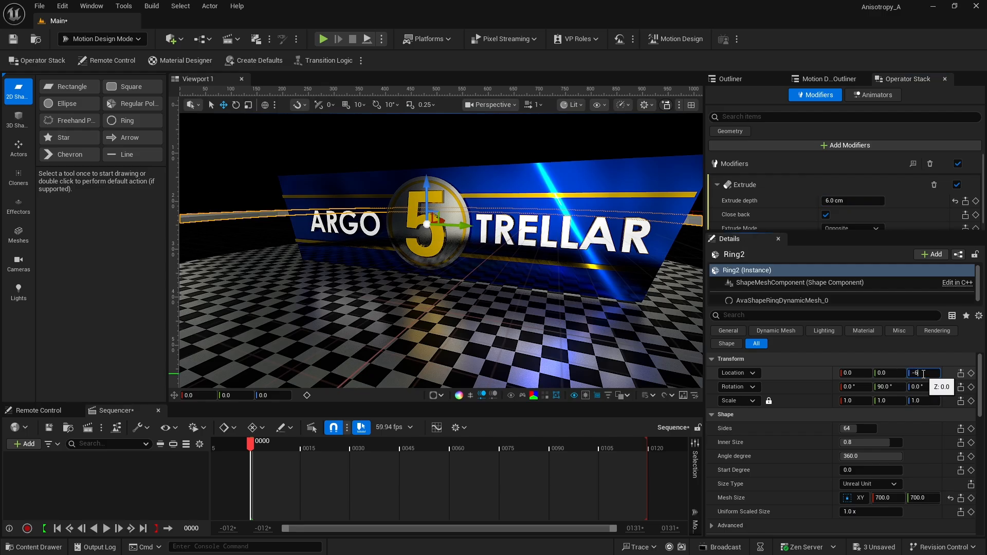
text(0)
key(Return)
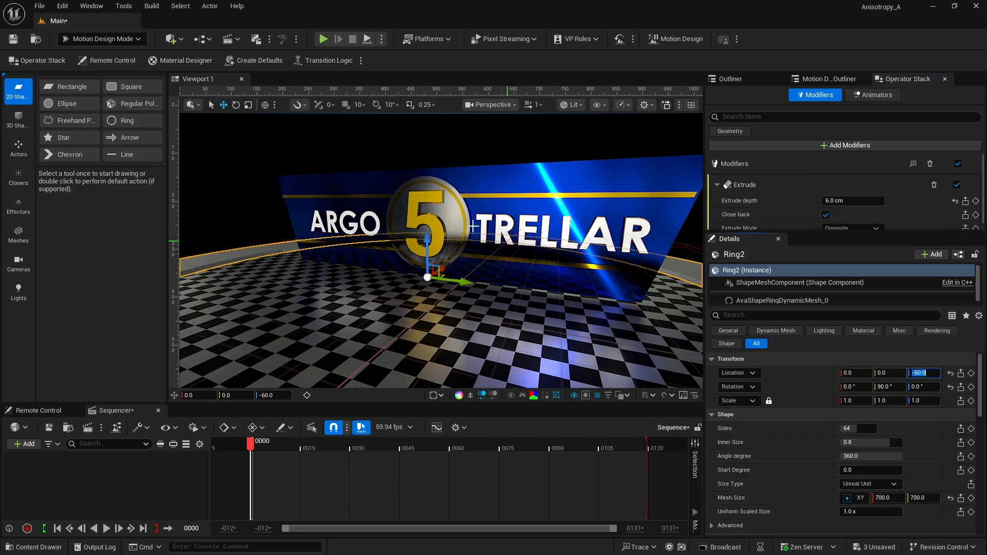
- Set the ring's number of sides to 128 and its inner size to 0.98, keeping the ring selected
right_drag(244, 215, 286, 248)
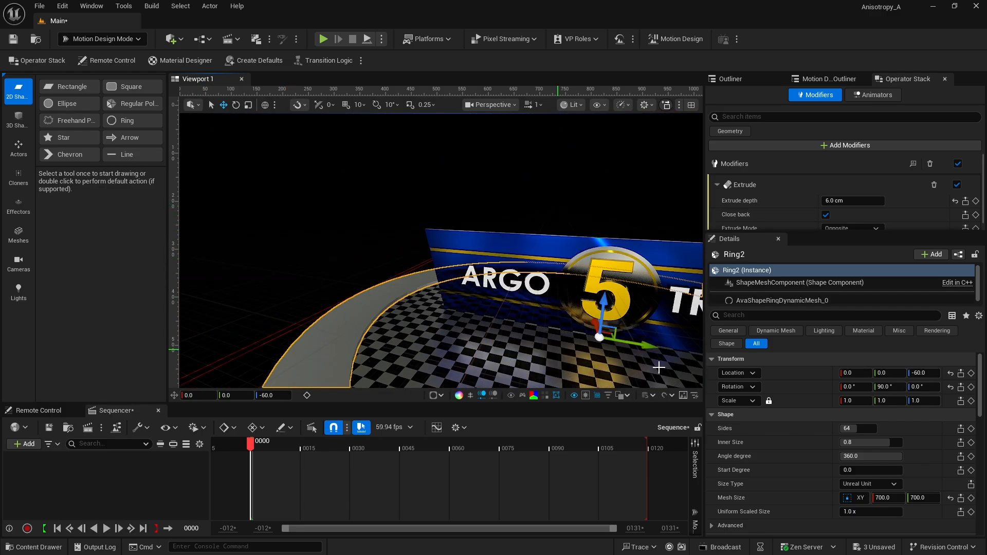
click(847, 433)
text(128)
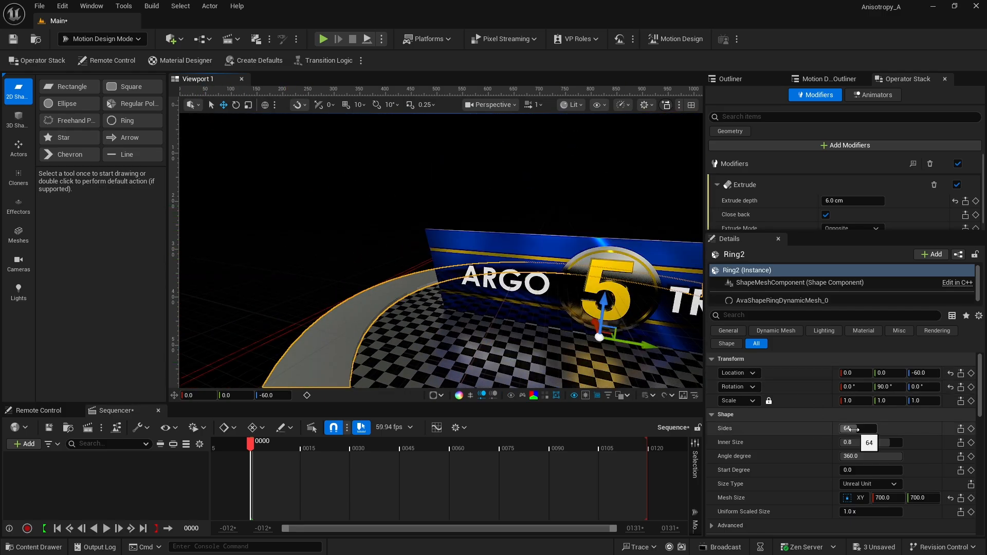
key(Return)
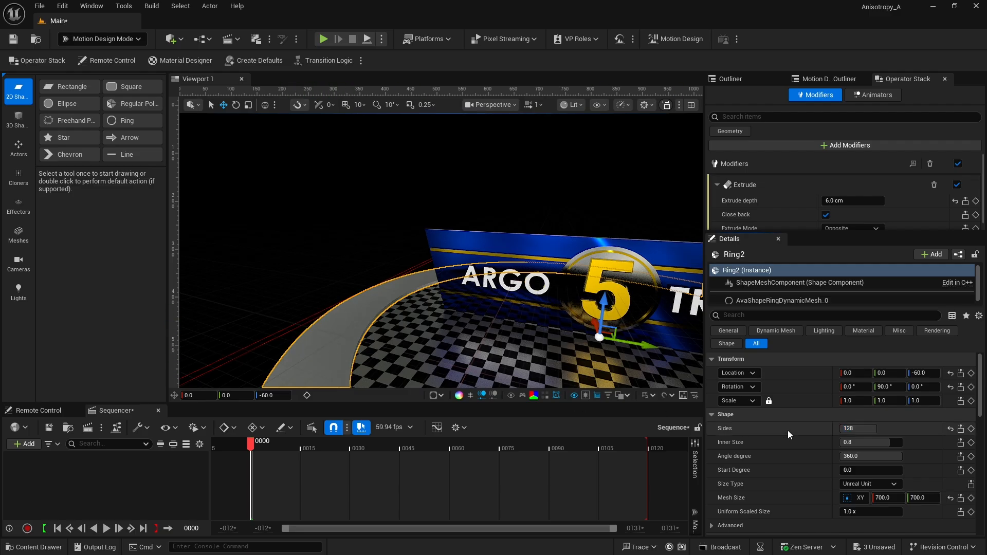
click(879, 443)
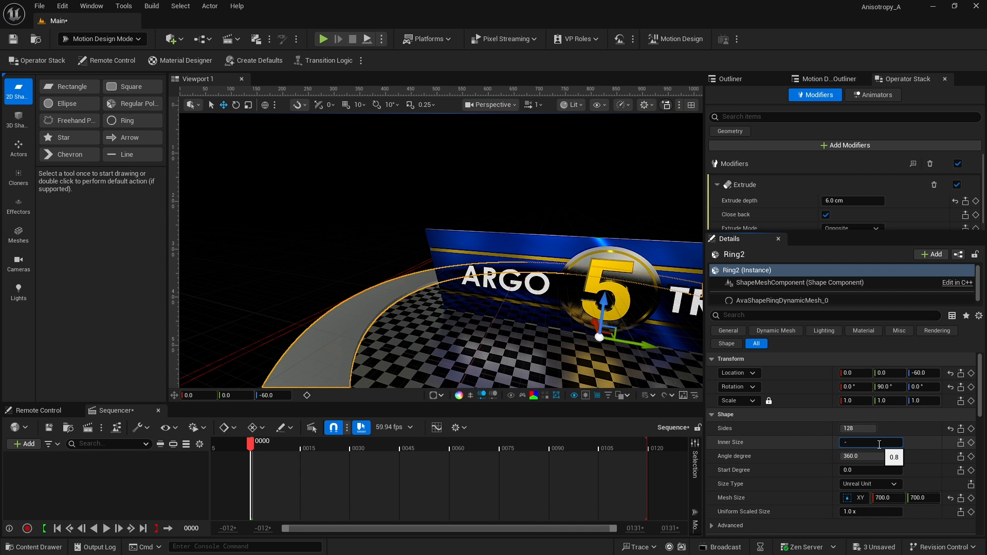
text(-.98)
click(358, 272)
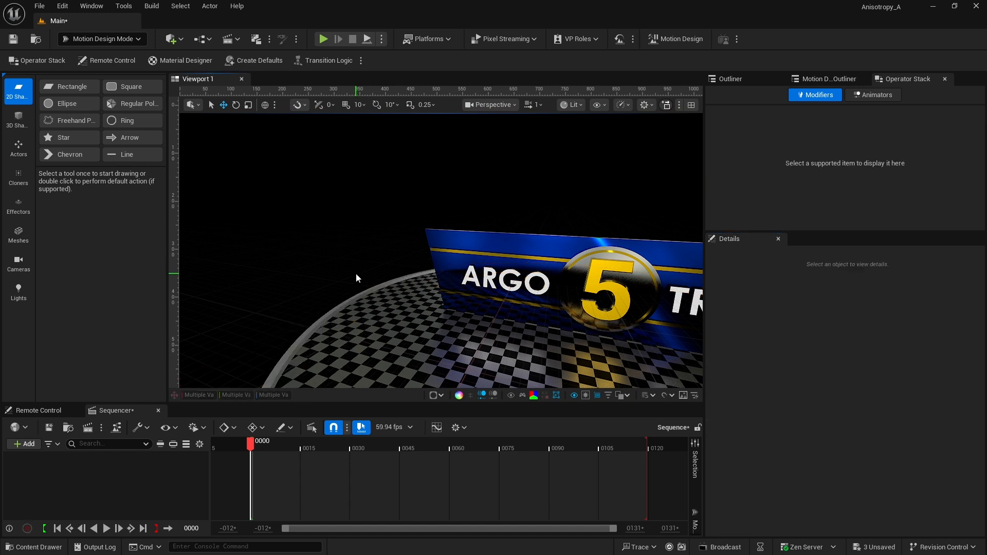
click(353, 297)
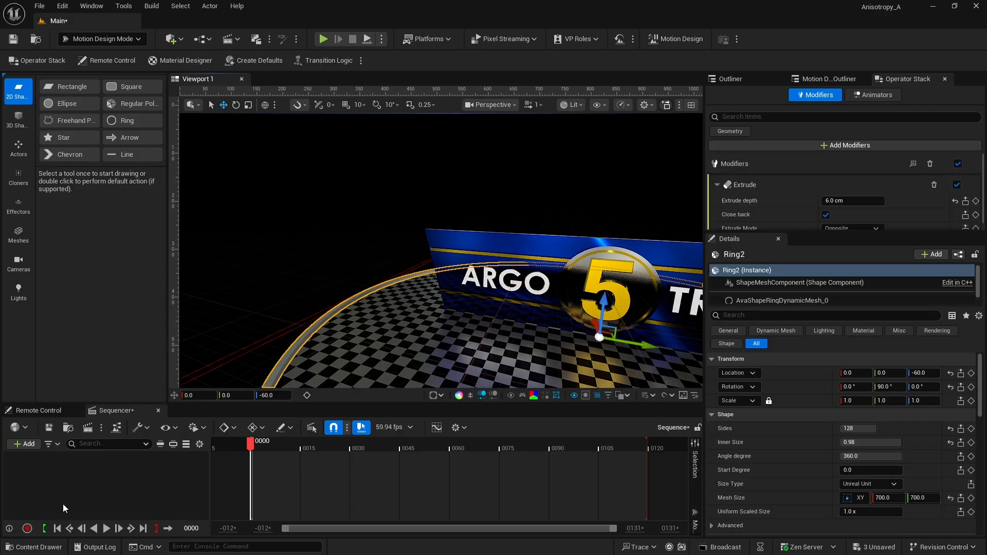
- Set the ring's material type to Asset and assign the MD_SilverMetal_AN material from the Materials folder
click(37, 548)
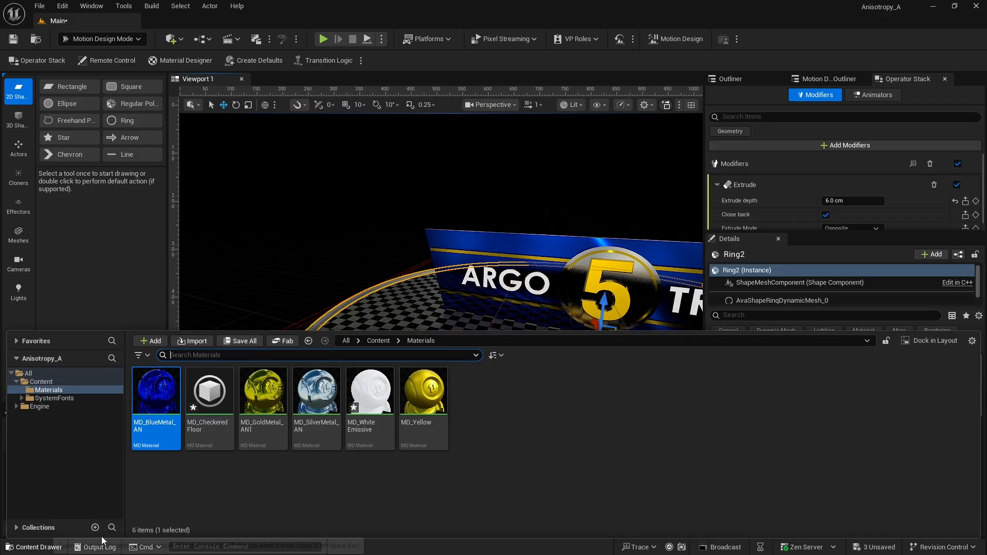
click(305, 402)
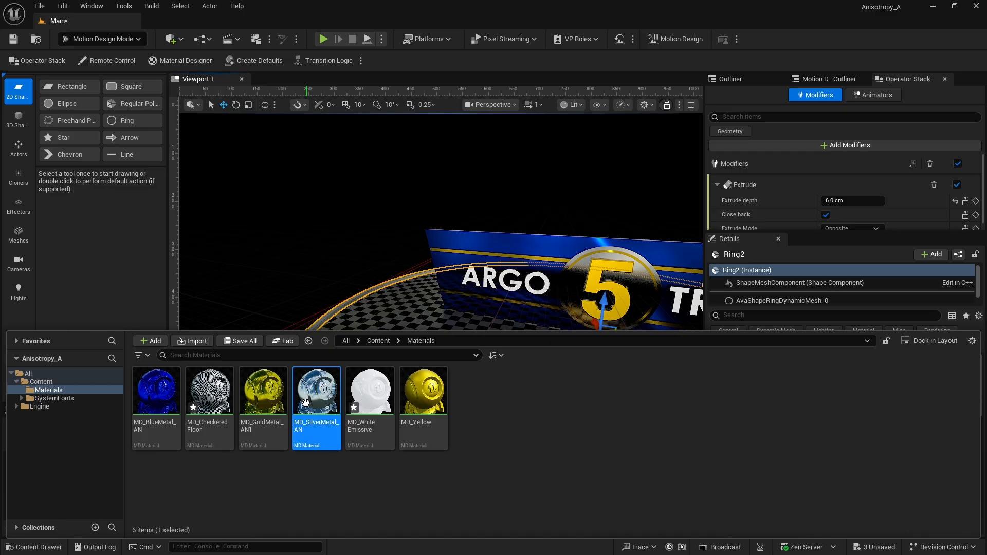
click(118, 302)
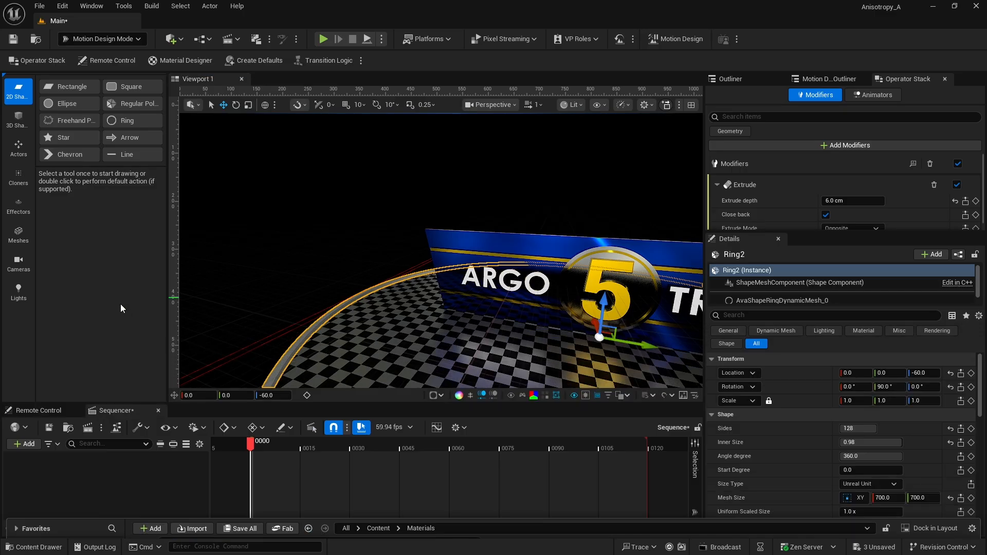
scroll(805, 466, down, 4)
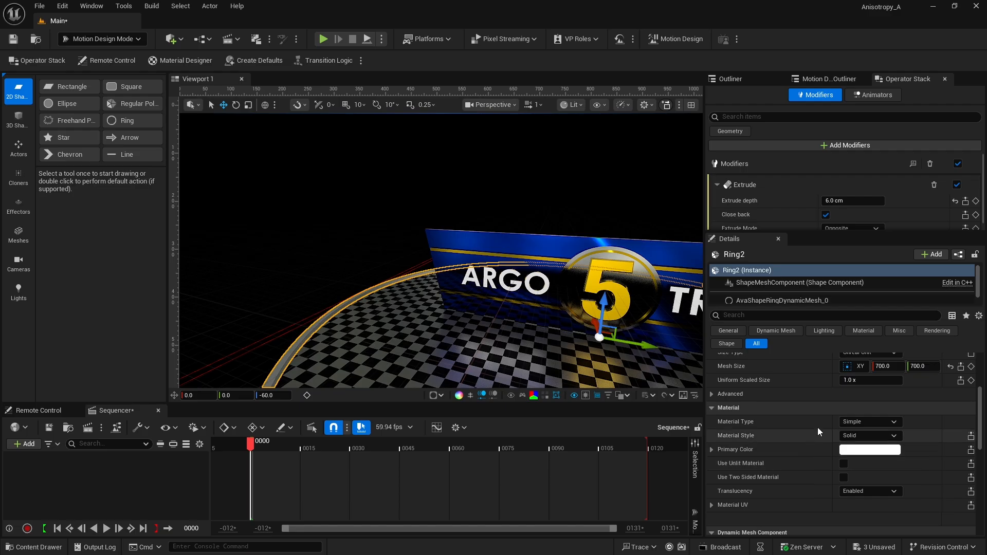
click(867, 423)
click(866, 431)
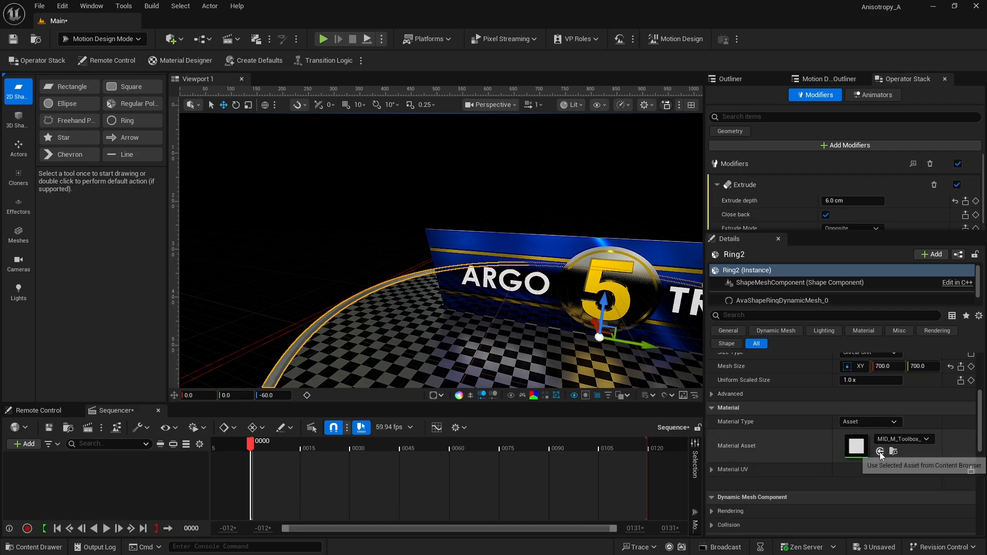
click(879, 451)
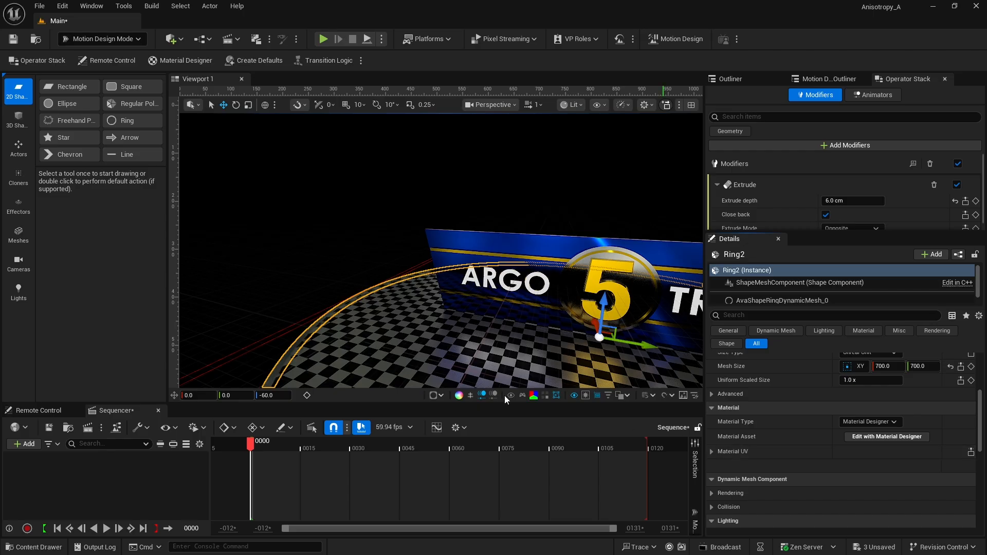
- Deselect the ring, check the banner and floor from the front, and save the level
click(299, 284)
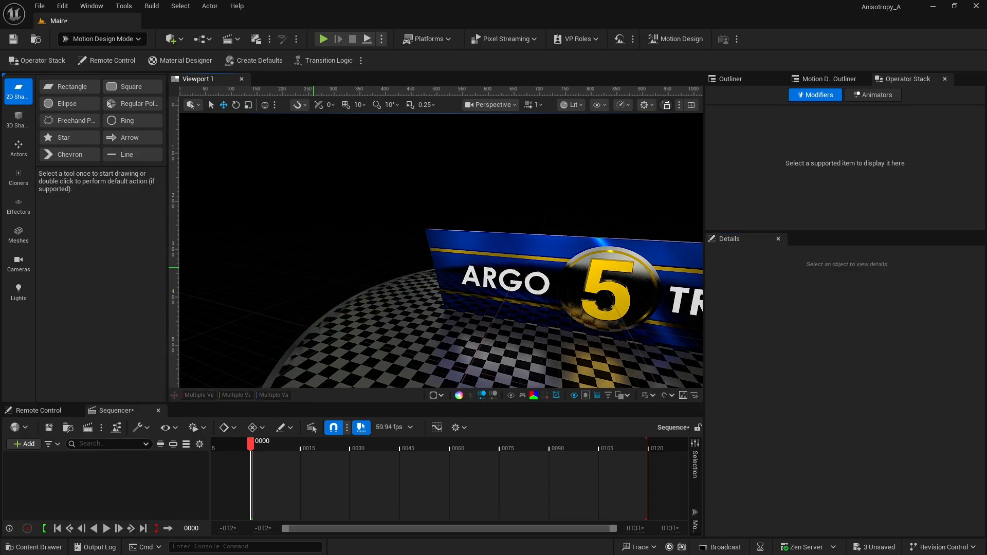
alt+drag(299, 282, 238, 280)
right_drag(236, 273, 309, 281)
drag(370, 303, 462, 313)
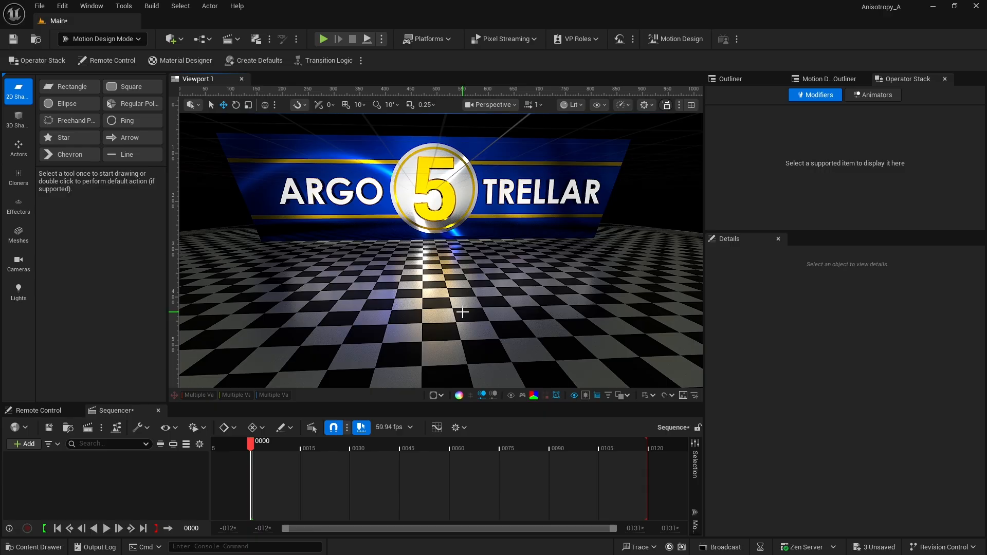
key(ctrl+s)
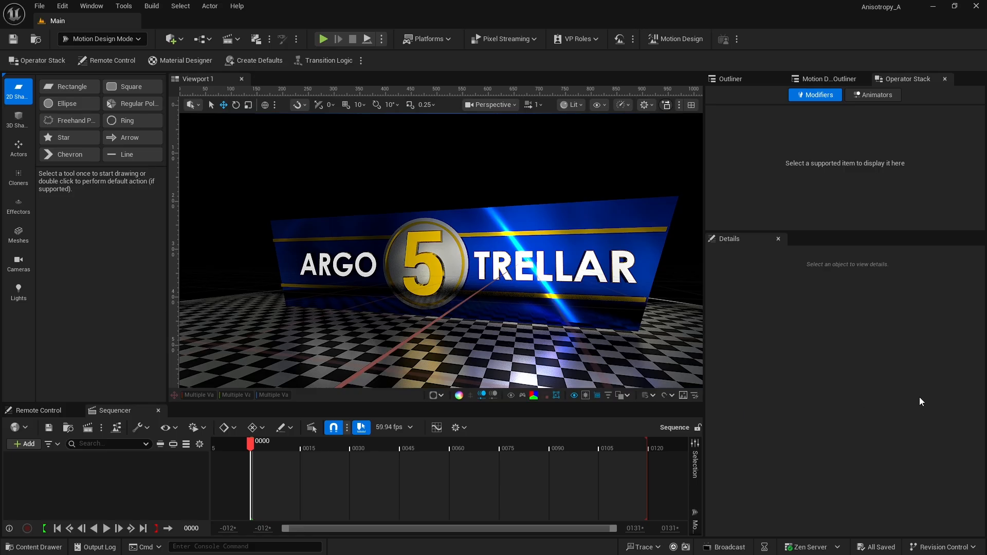
- Create a new folder named Videos inside the Content folder
click(34, 547)
click(43, 382)
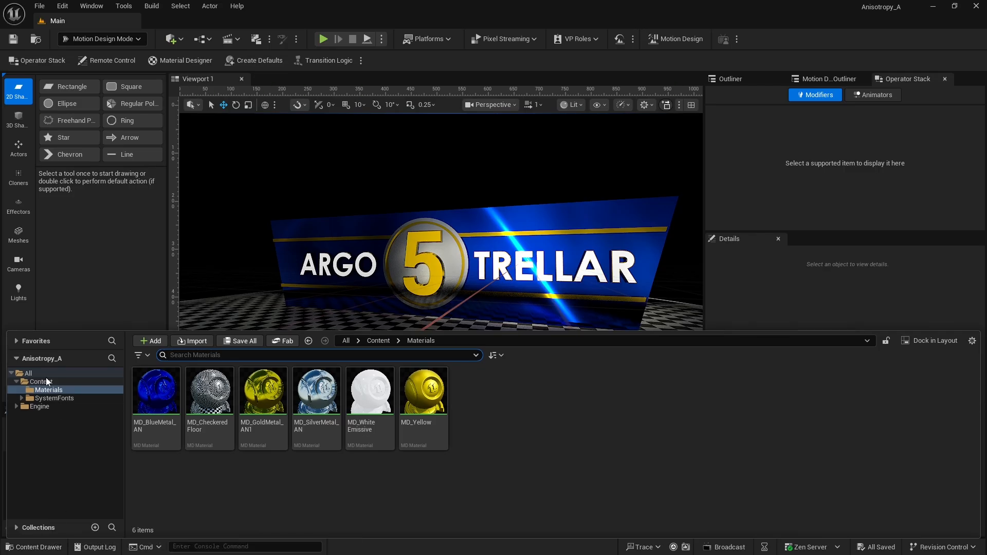
right_click(339, 413)
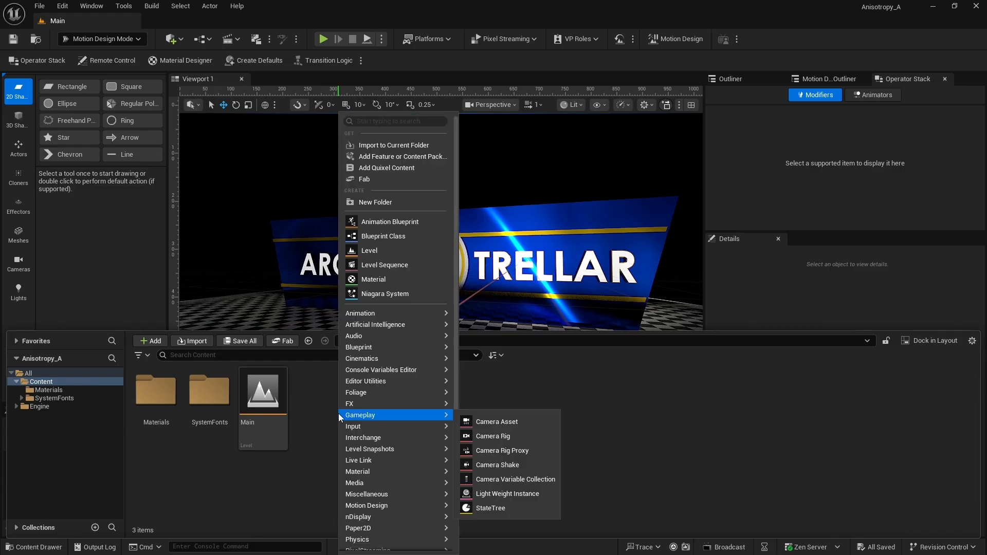
click(364, 201)
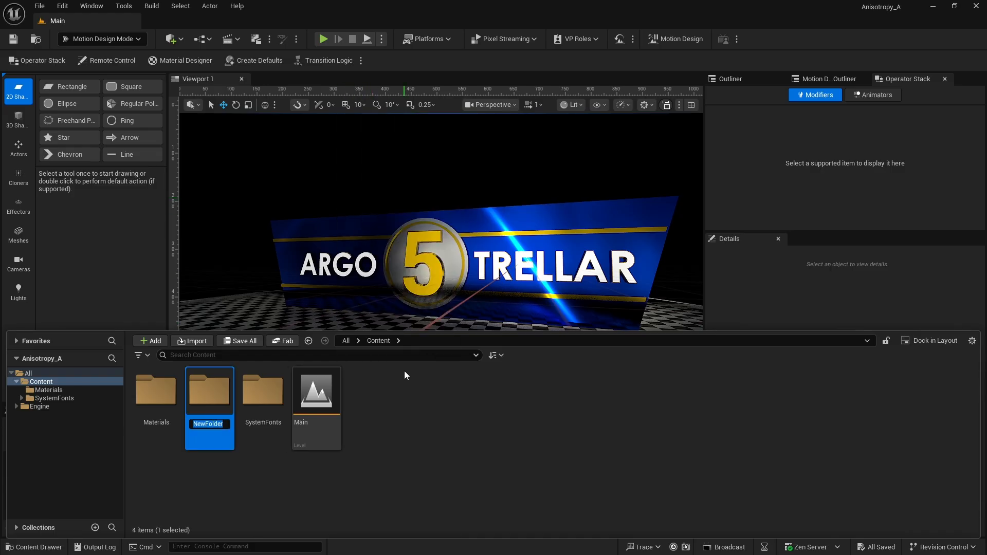
text(Vuid)
key(BackSpace)
key(BackSpace)
key(BackSpace)
text(ideos)
key(Return)
- Import blueRaceCarFootage.mp4 into the Videos folder and save the media source asset
double_click(267, 395)
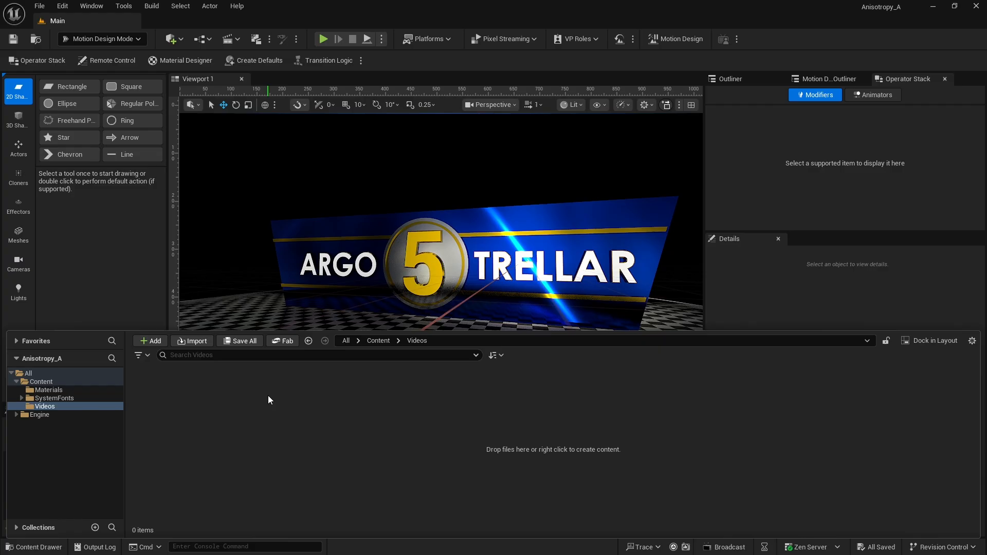
right_click(217, 414)
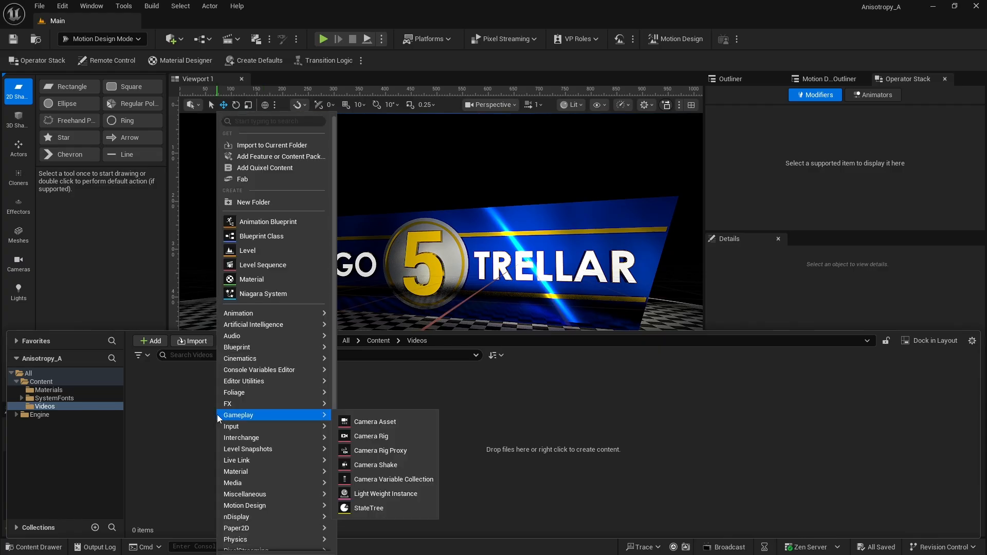
click(267, 145)
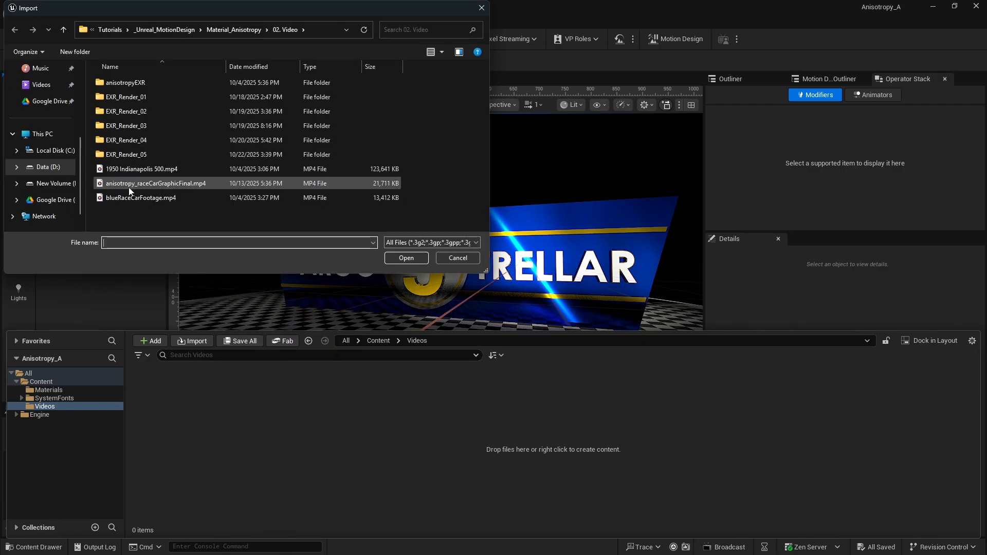
double_click(124, 197)
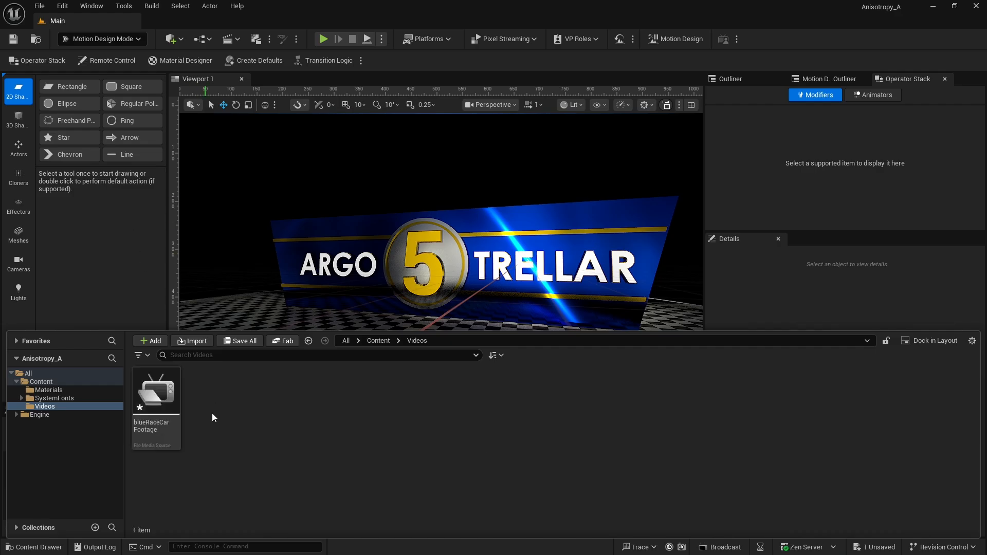
click(159, 400)
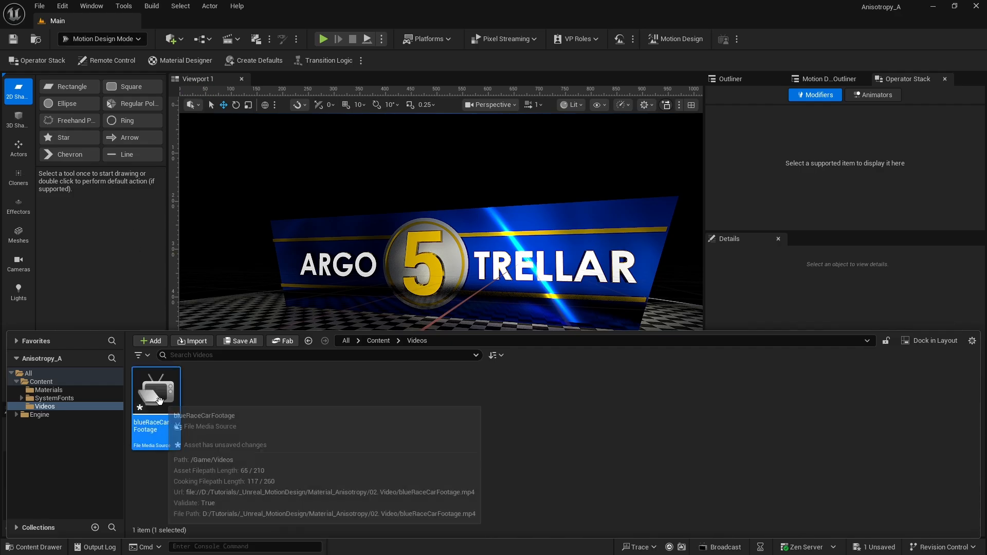
key(ctrl+s)
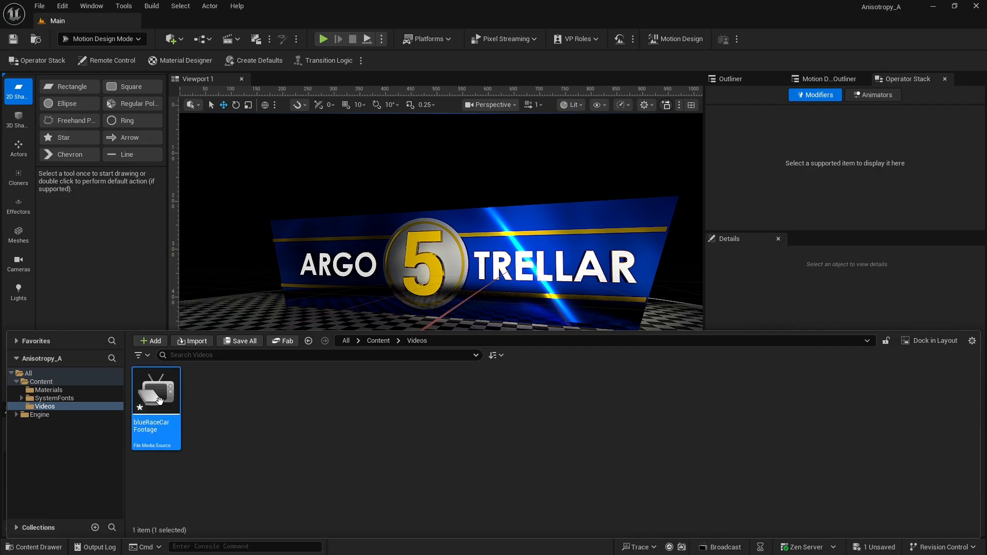
- Preview the blueRaceCarFootage media source in its editor and close it
double_click(159, 401)
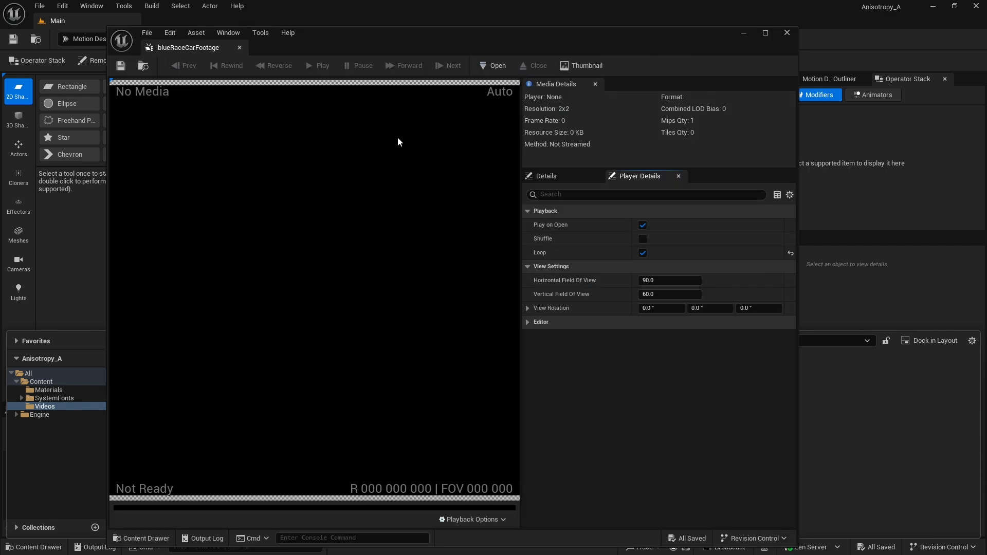
click(492, 66)
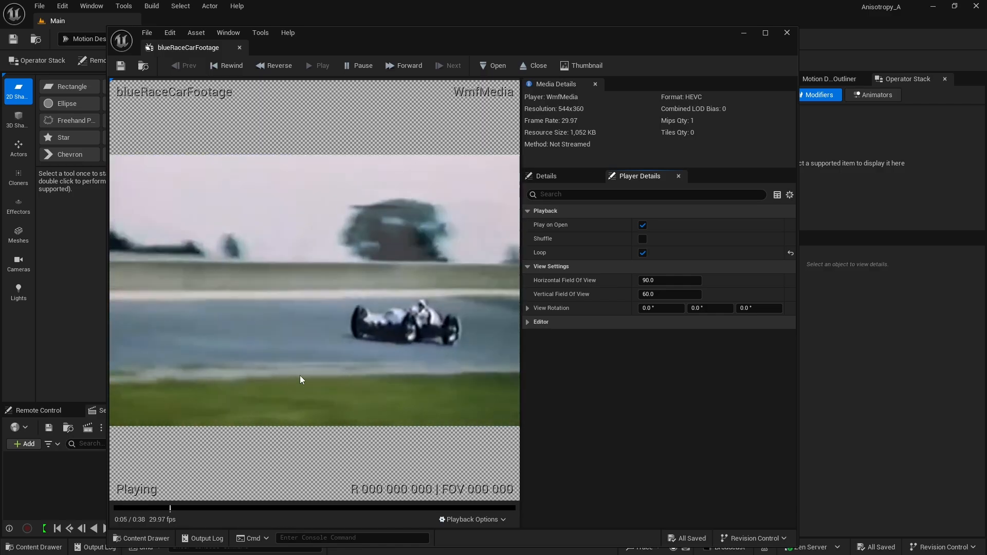
click(786, 34)
- Place the blueRaceCarFootage media in the level and reset its location to the origin
click(52, 547)
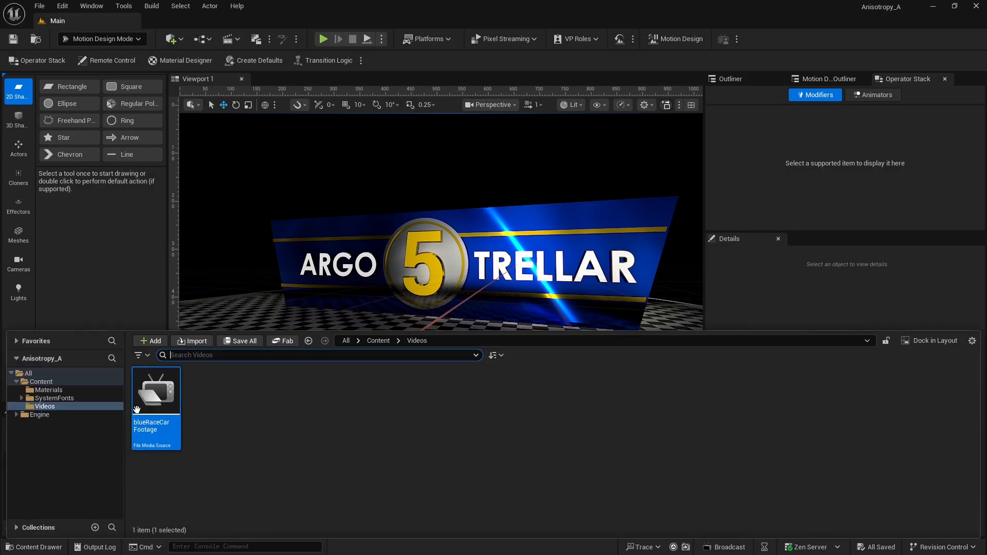
click(153, 399)
drag(154, 399, 337, 343)
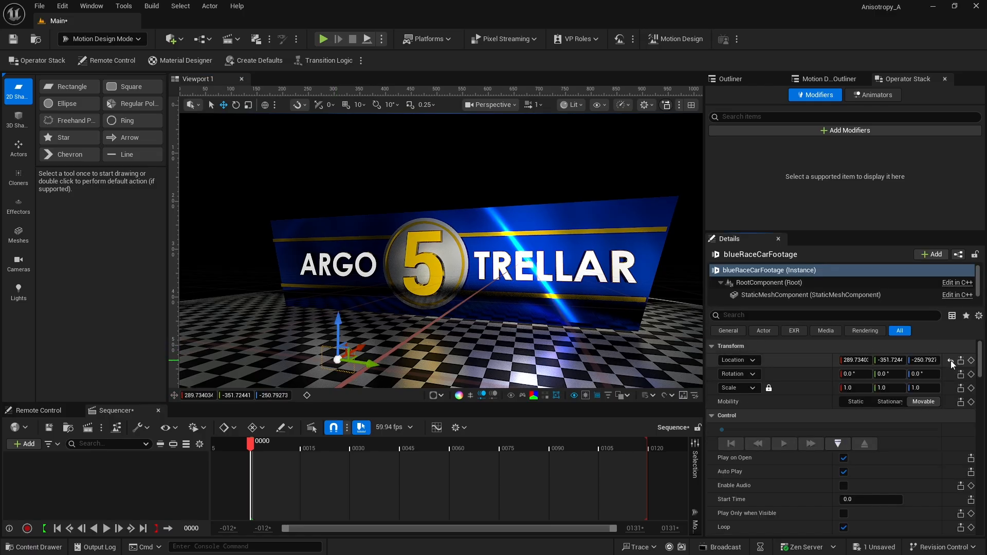
click(951, 361)
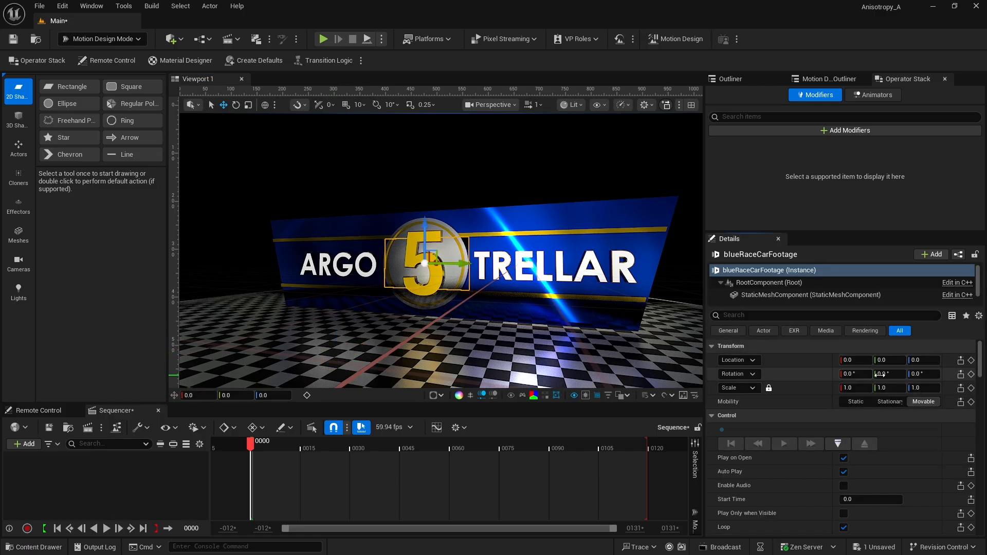
- Set the footage plate's pitch rotation to -90° and lower it to about -52 in Z
drag(883, 375, 842, 375)
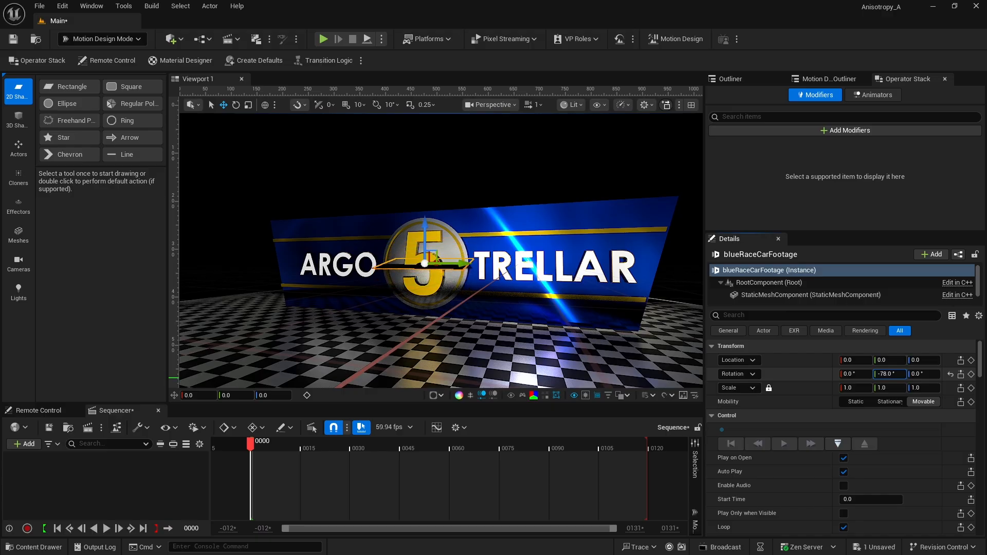
click(883, 375)
text(-90)
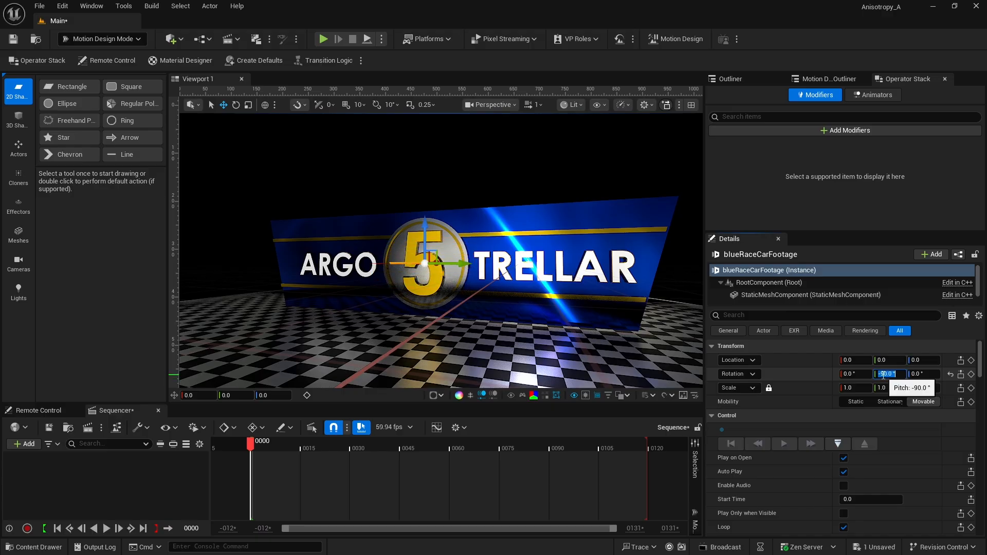
key(Return)
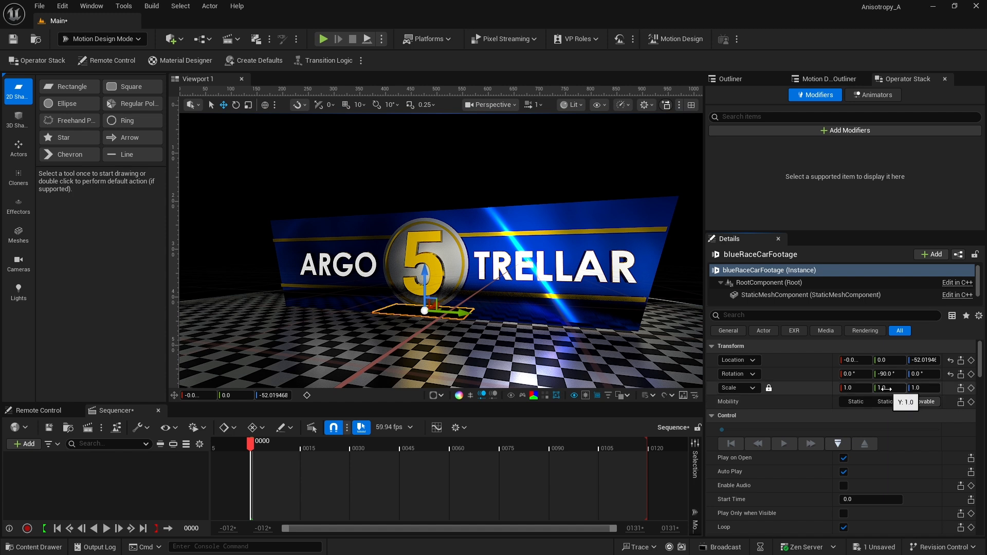
- Scale the footage plate uniformly to 3 and move it to about X -117 and Z -60, in front of the banner
click(886, 388)
text(3)
key(Return)
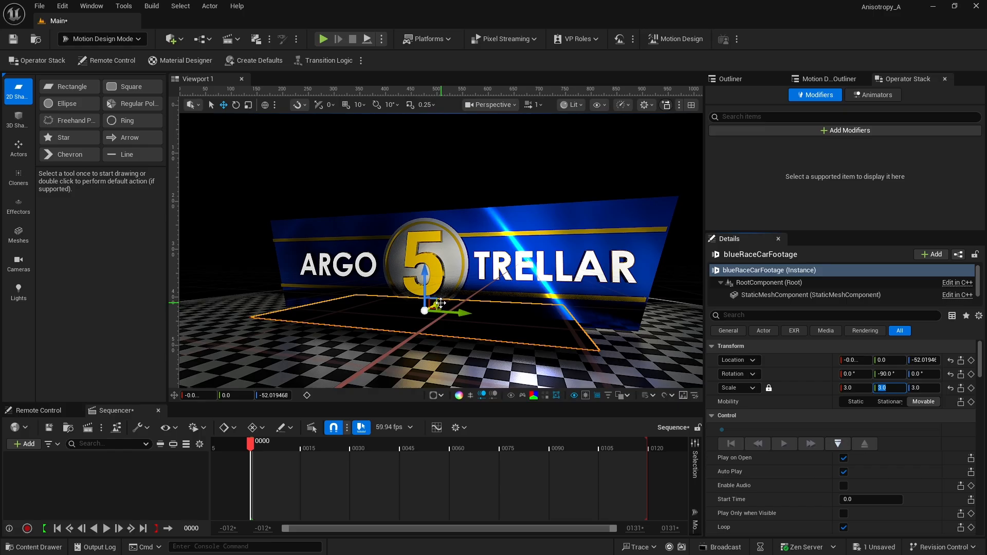
drag(441, 303, 398, 348)
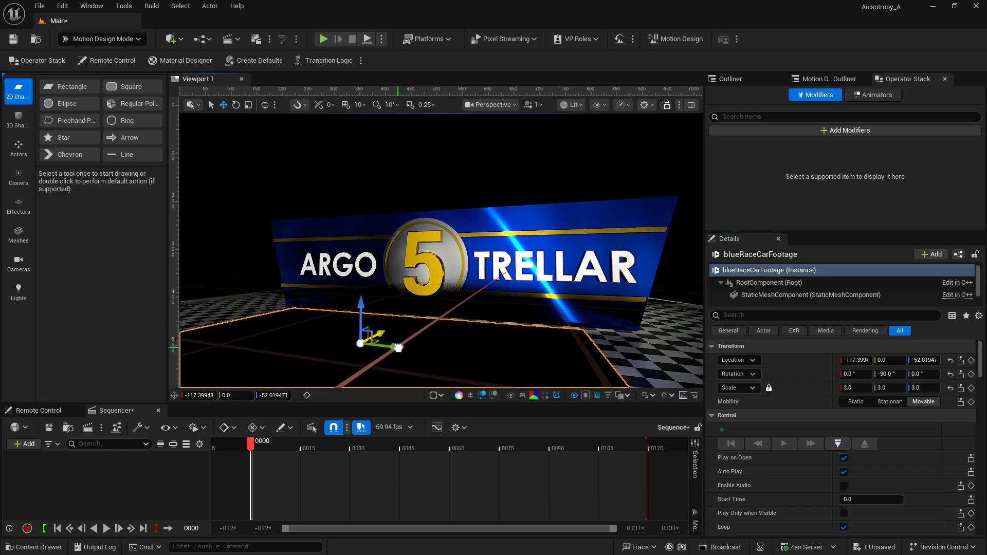
drag(362, 304, 363, 315)
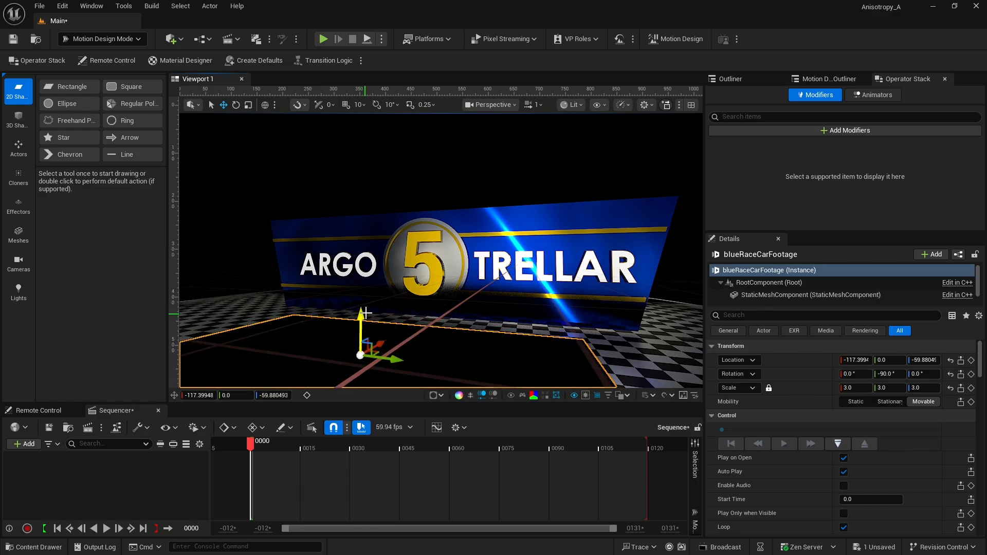
- Add the blueRaceCarFootage actor to the sequence as a track, with autoplay disabled on the media plate
click(817, 80)
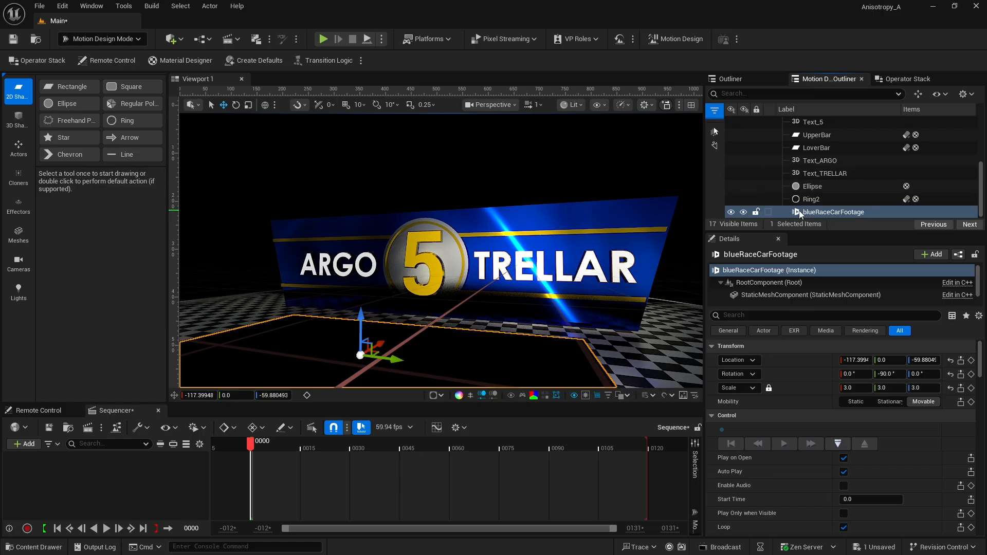
drag(800, 214, 159, 471)
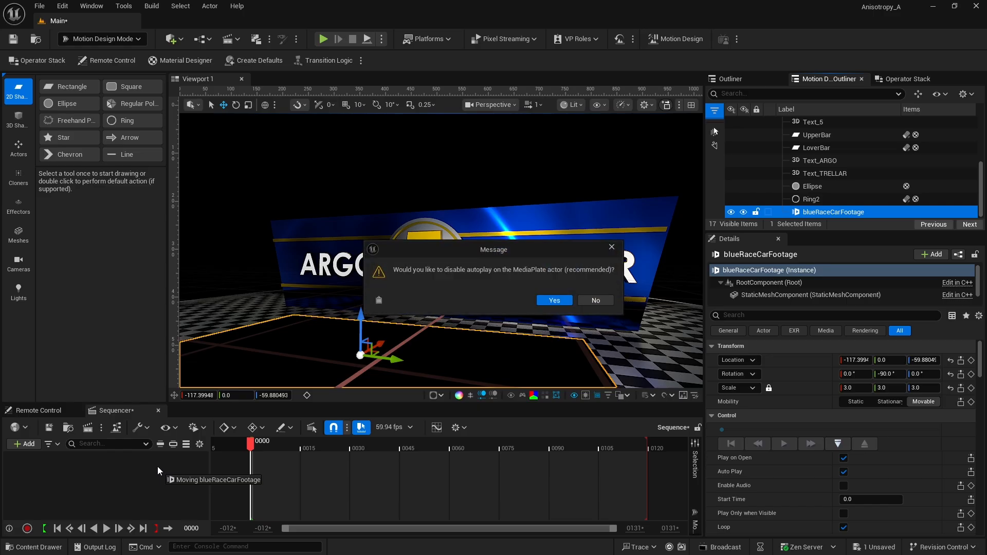
click(554, 301)
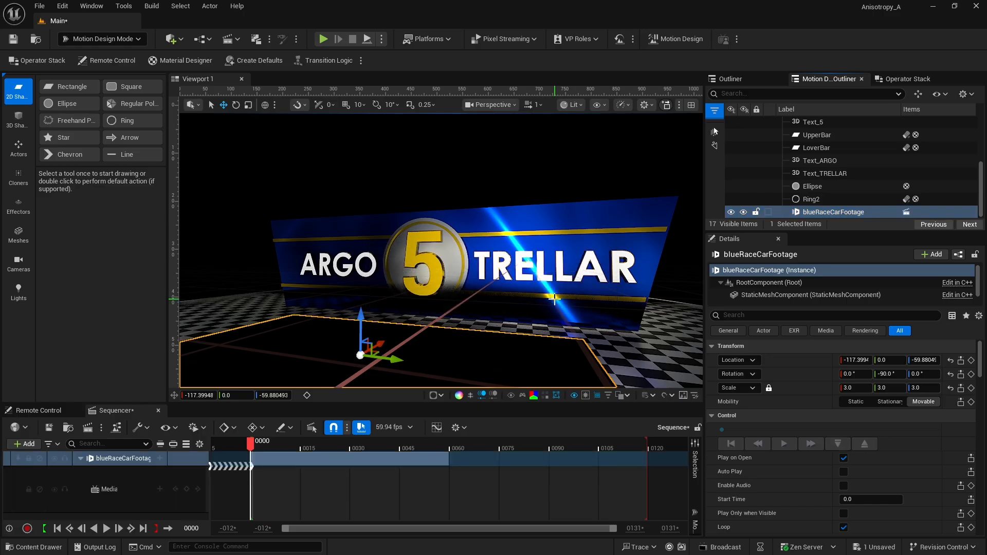
- Set the sequence display rate to 30 fps and its playback end to frame 300
click(410, 428)
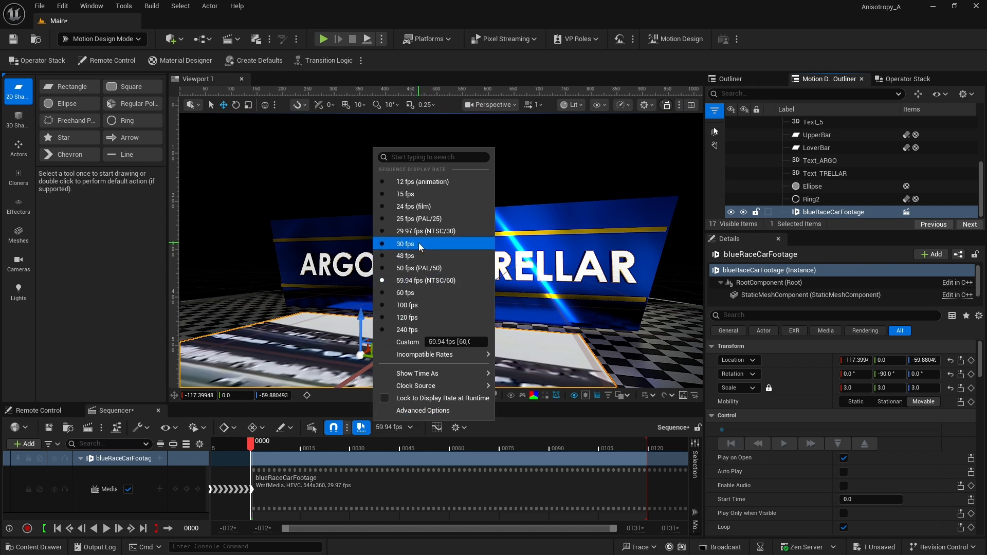
click(405, 244)
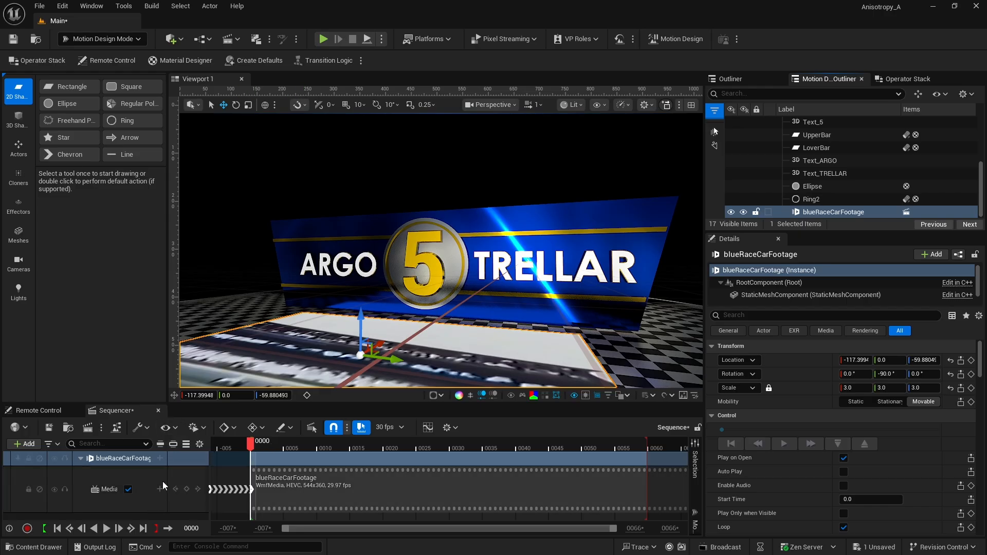
click(203, 429)
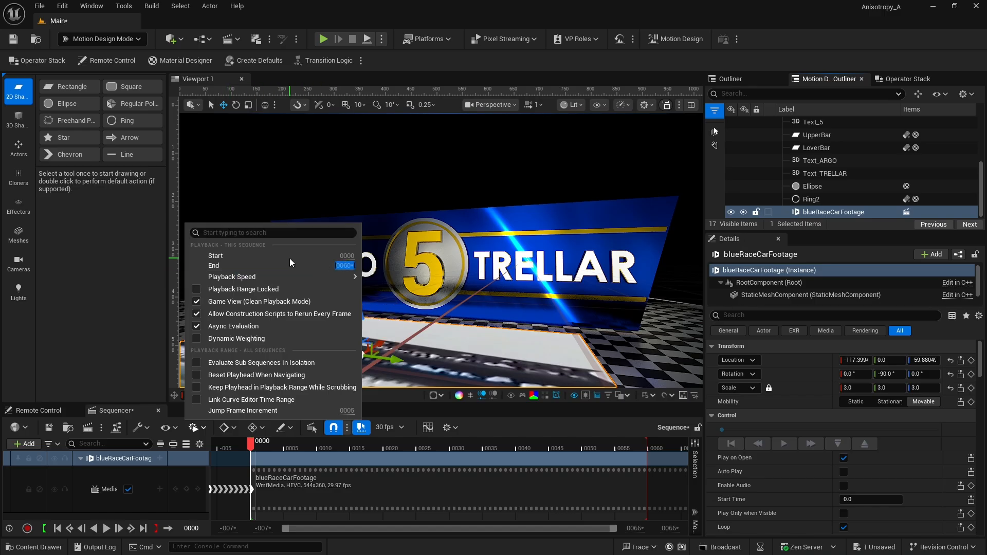
text(300)
key(Return)
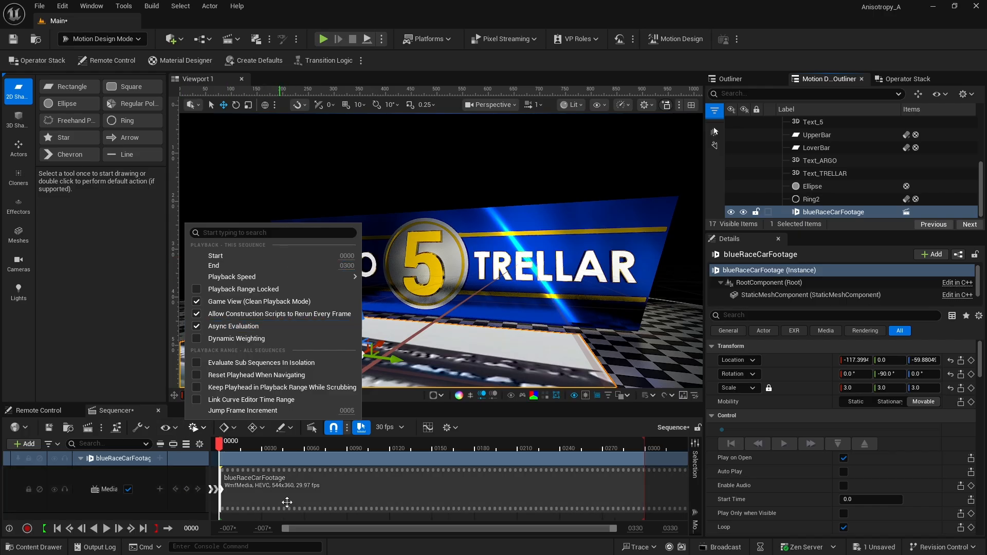
click(518, 454)
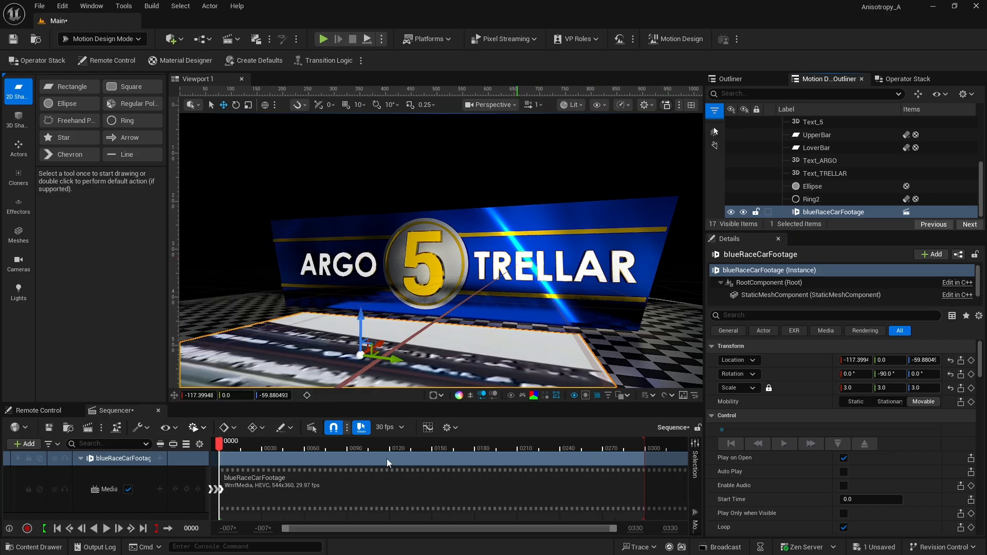
- Scrub the sequence back to its beginning and play it to check the race car footage
click(515, 445)
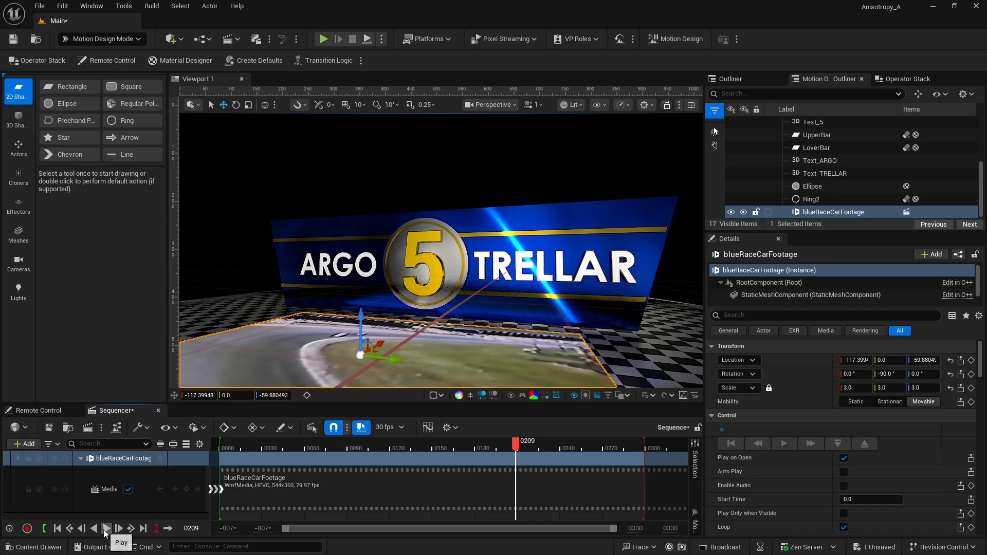
drag(516, 445, 221, 454)
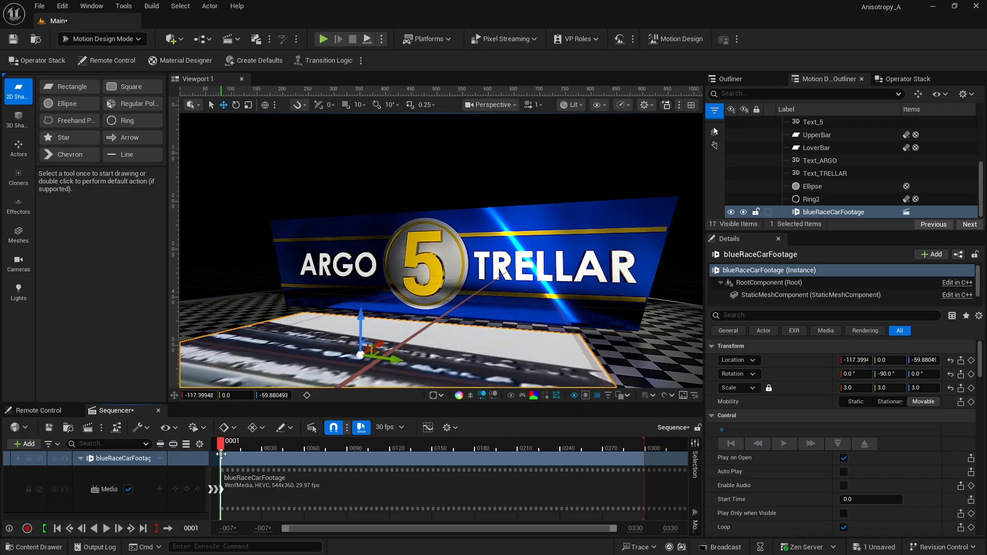
click(107, 530)
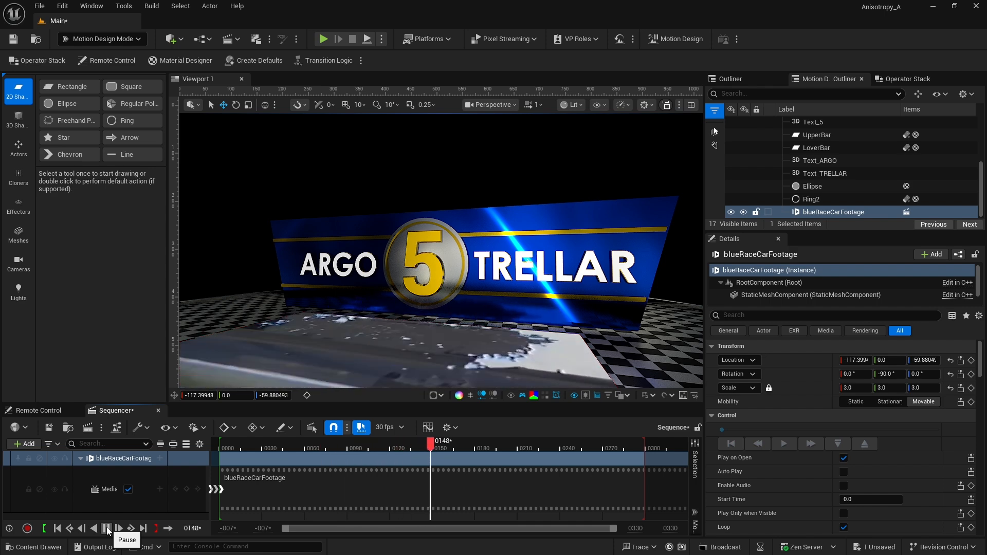
click(107, 530)
- Set the blueRaceCarFootage plate's location to X -120 and Z -59
mouse_move(431, 265)
right_down()
mouse_move(434, 287)
mouse_move(431, 265)
right_up()
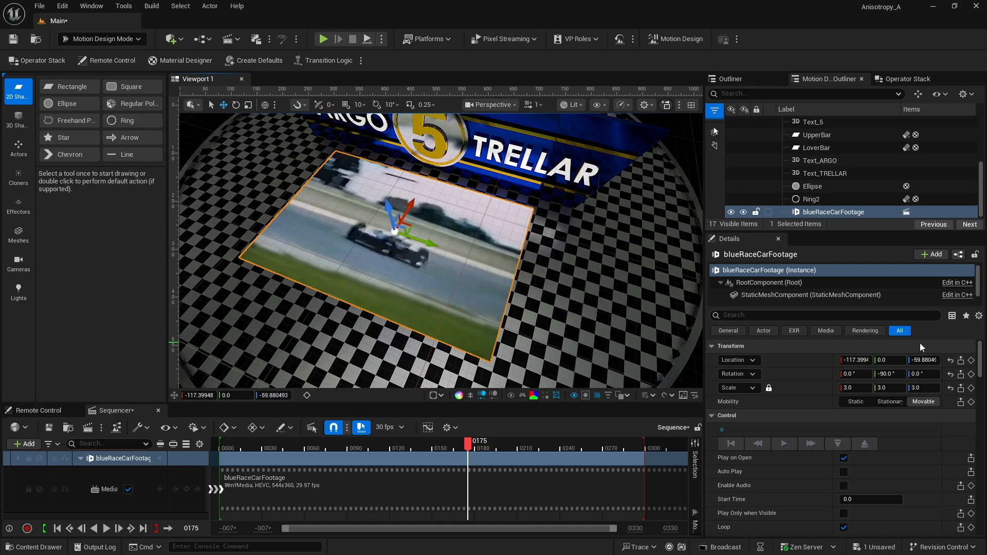
click(924, 360)
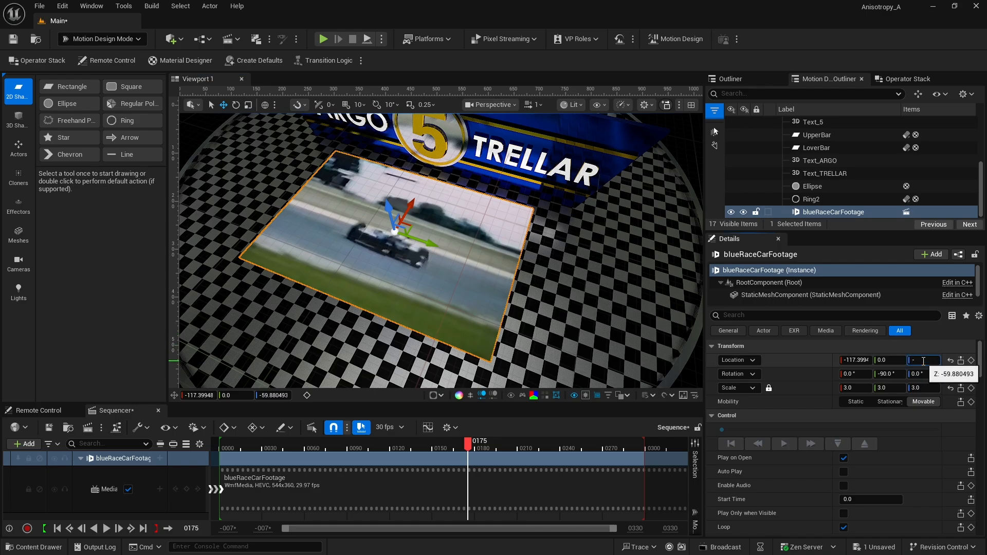
text(-59)
key(Return)
click(852, 360)
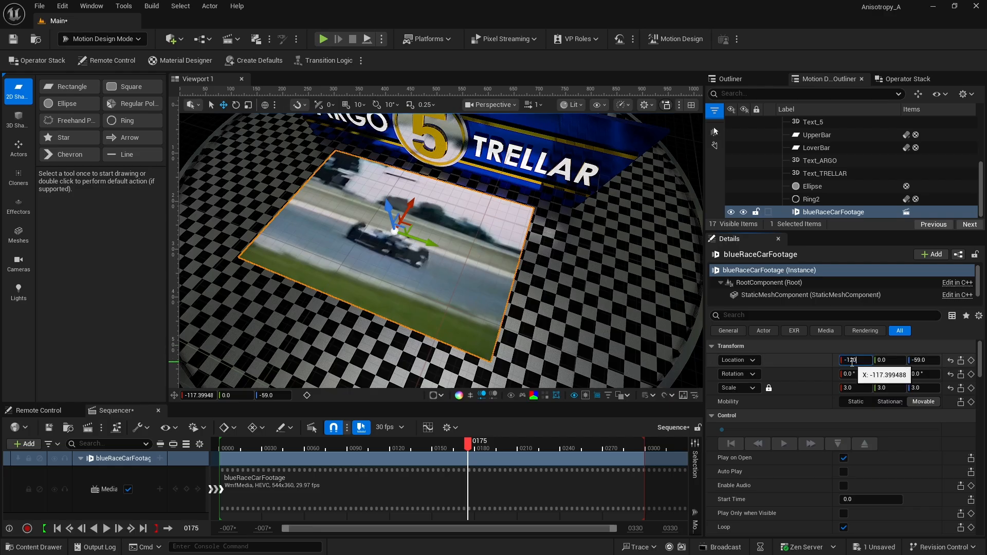
text(-120)
key(Return)
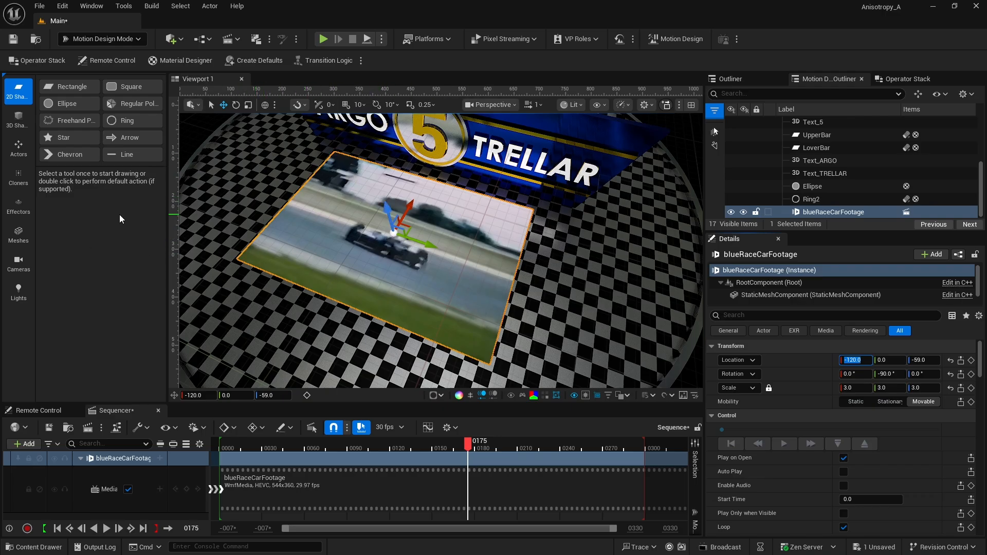
- Add a 2D rectangle to the scene and reset its location and rotation to zero
click(69, 87)
click(266, 195)
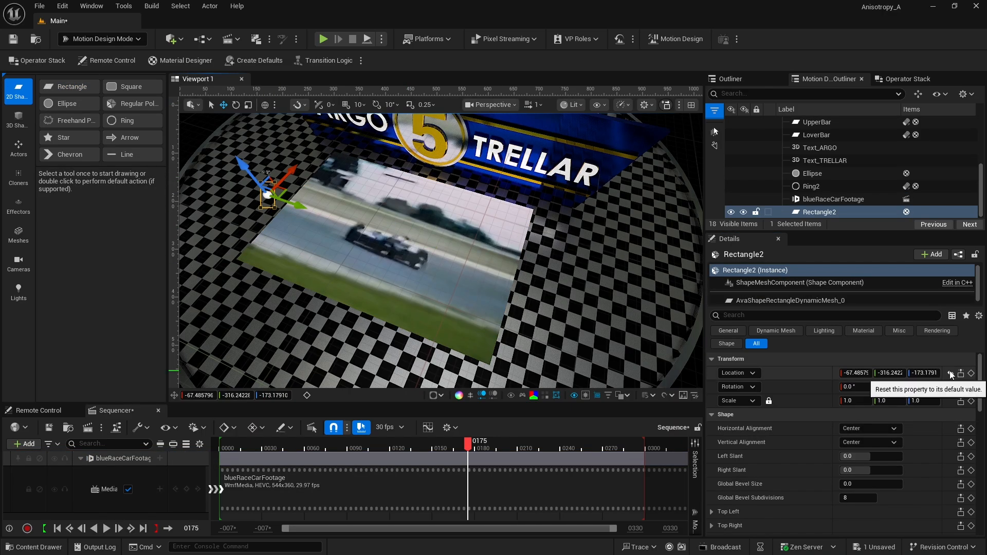
click(950, 372)
click(950, 387)
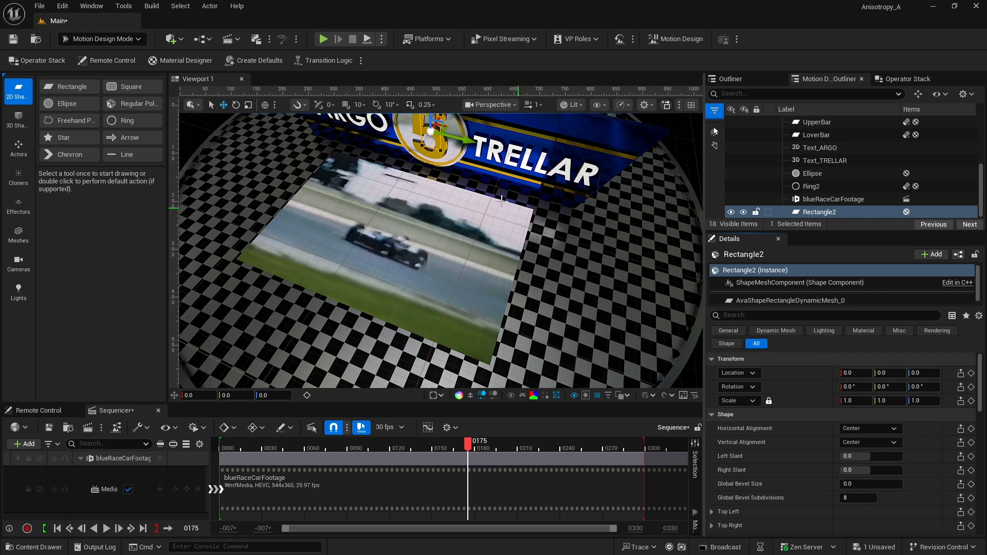
- Set the new rectangle's pitch to -90° and move it out over the footage to about X -149
click(887, 388)
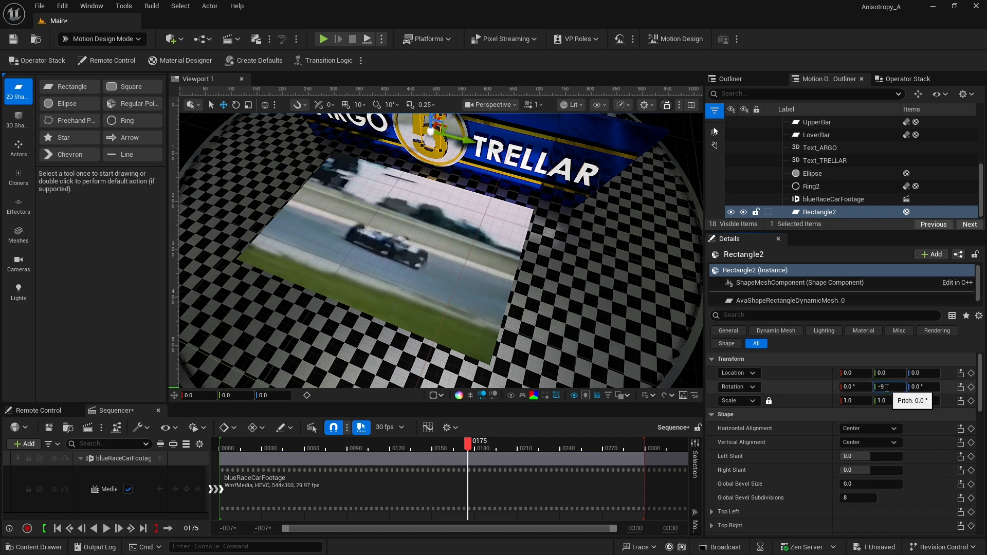
text(-90)
key(Return)
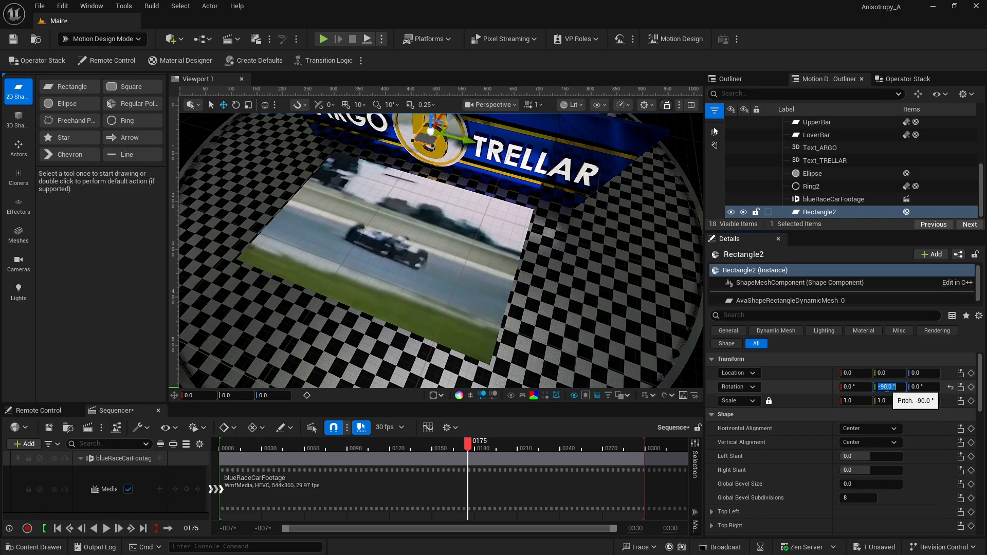
drag(439, 116, 380, 195)
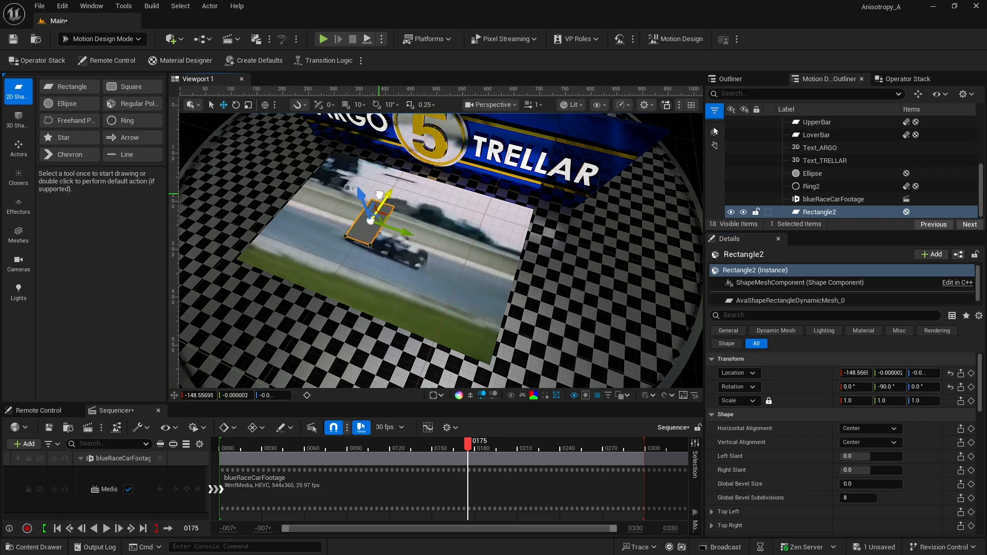
- Unlock the proportions of the rectangle's mesh size and set it to 300 by 198
scroll(849, 427, down, 5)
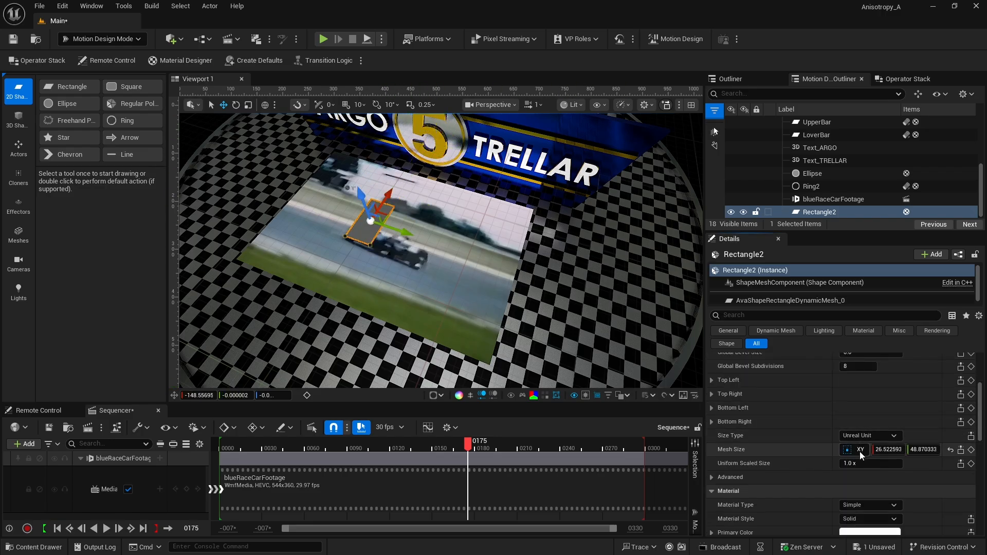
click(950, 449)
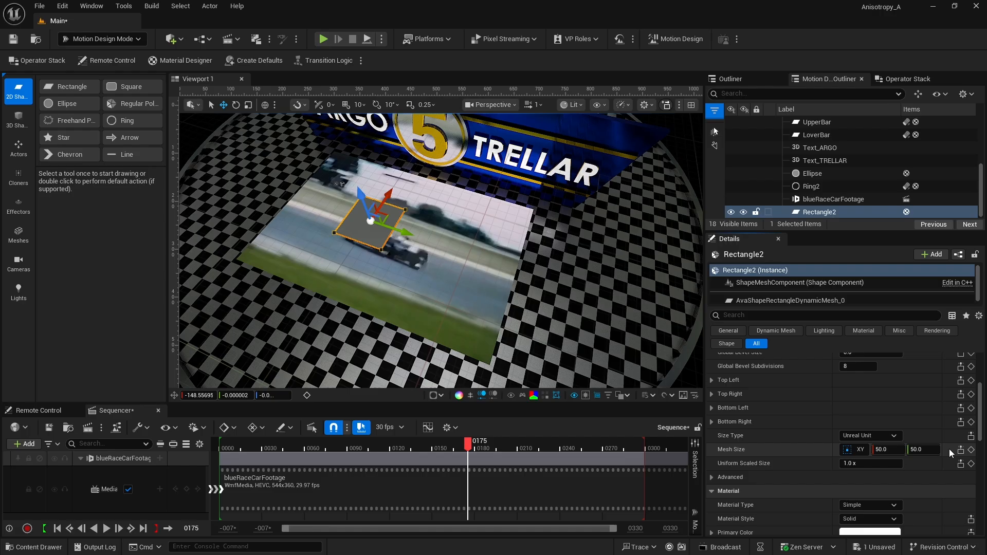
click(861, 455)
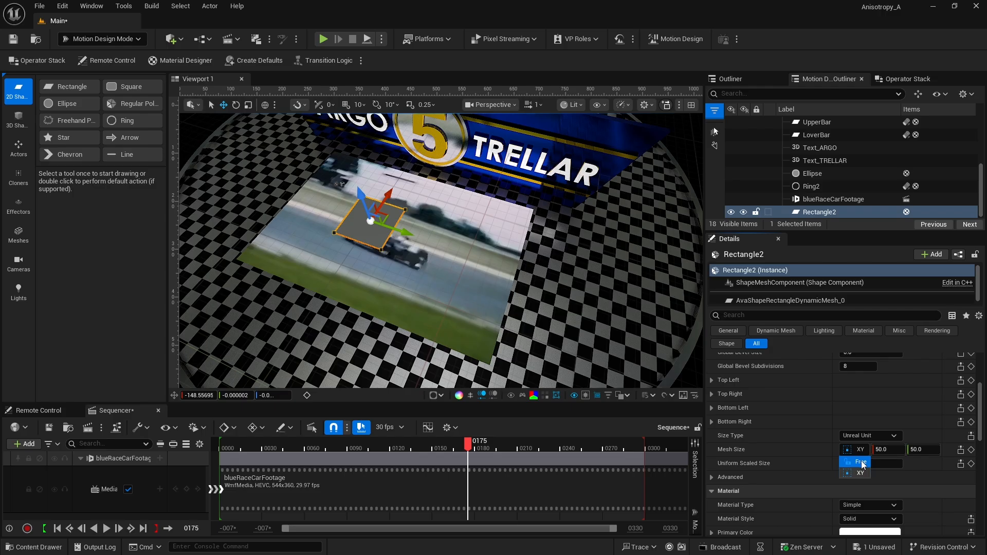
click(862, 462)
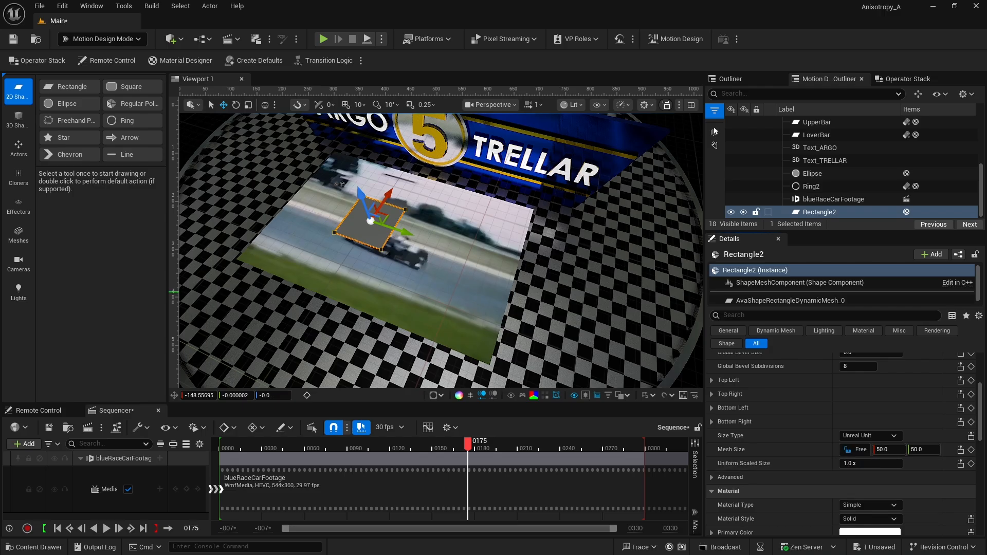
click(885, 450)
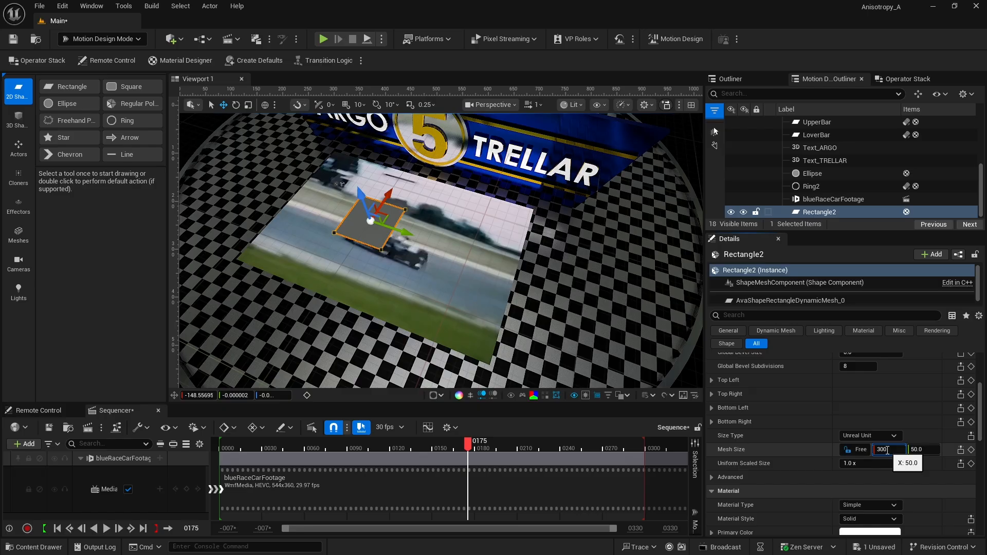
text(300)
key(Tab)
text(198)
key(Return)
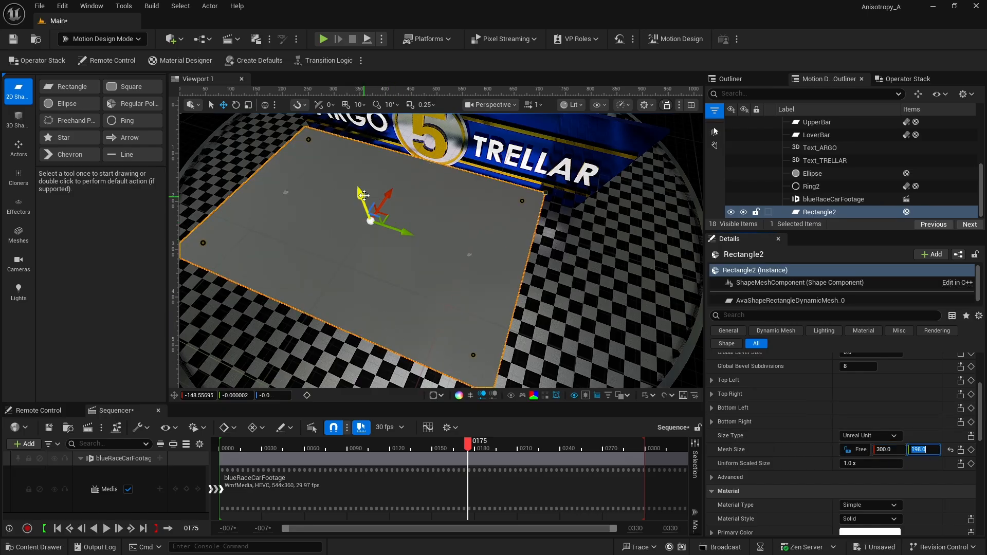
- Lower the rectangle to the floor and align it with the footage plate at X -120 and Z -59
drag(362, 194, 363, 229)
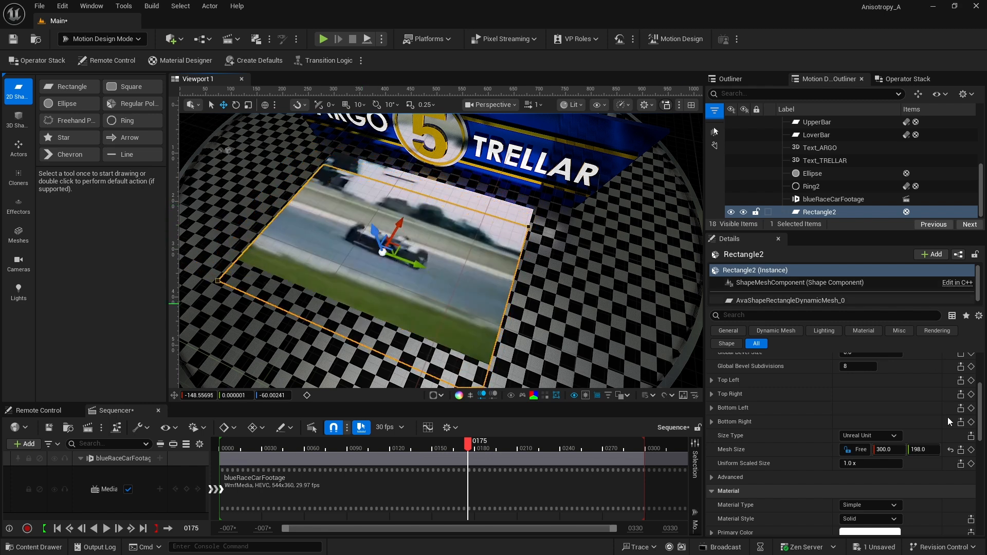
scroll(936, 421, up, 4)
scroll(927, 421, up, 2)
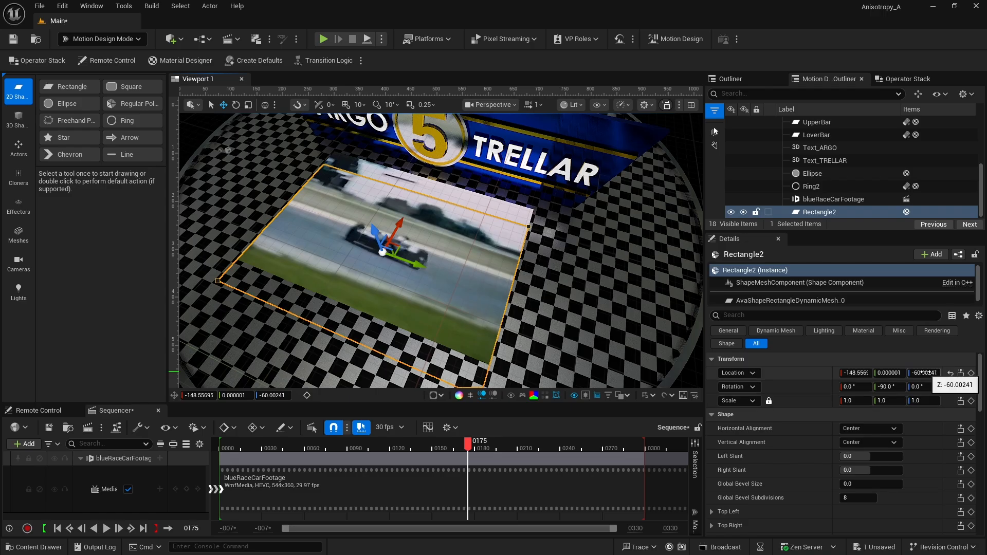
click(927, 373)
text(-59)
key(Return)
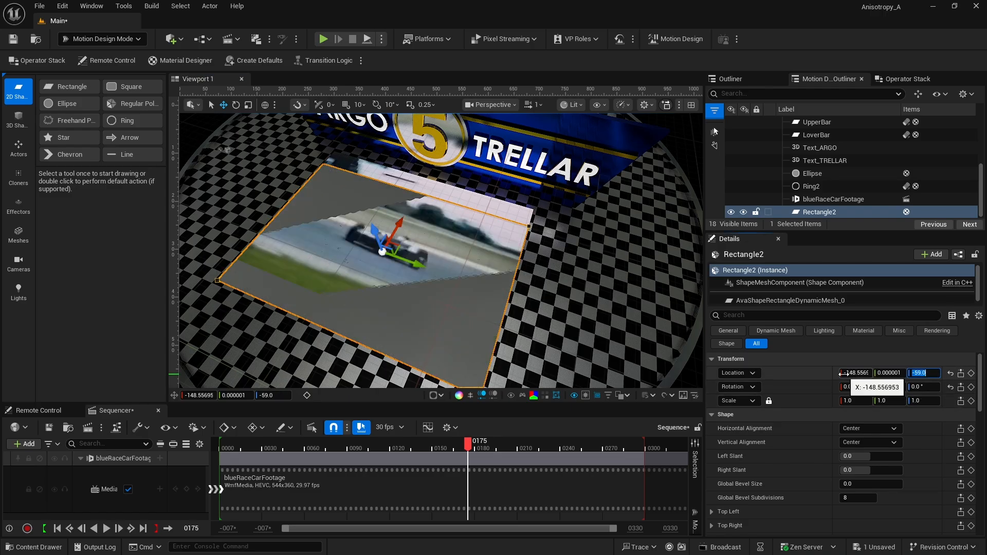
click(850, 373)
text(-120)
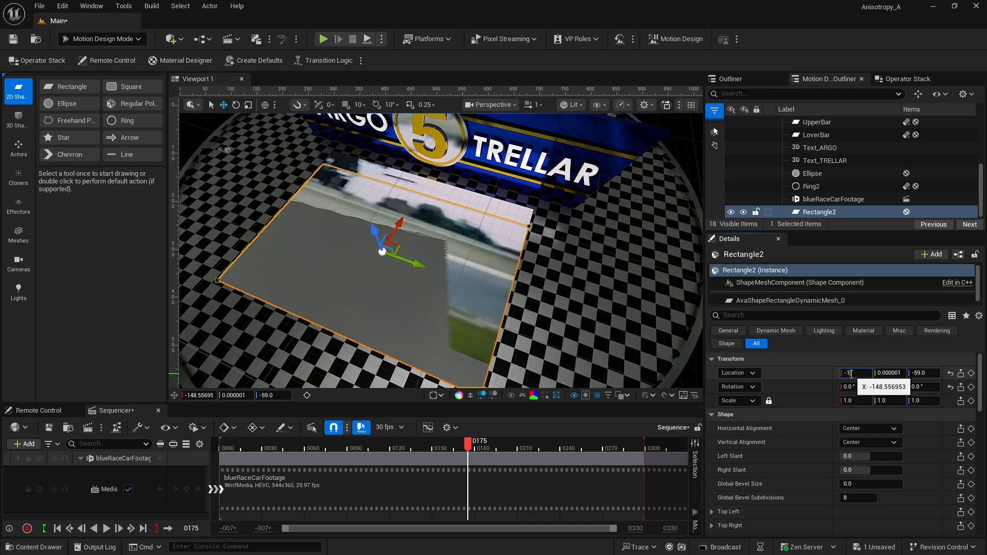
key(Return)
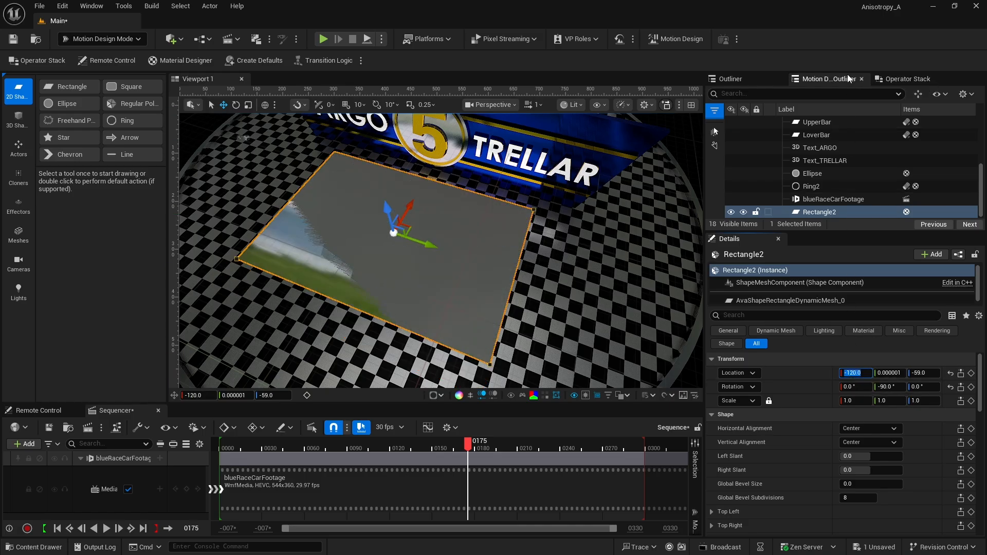
- Add an Outline modifier to the rectangle with an outset distance of 5
click(904, 78)
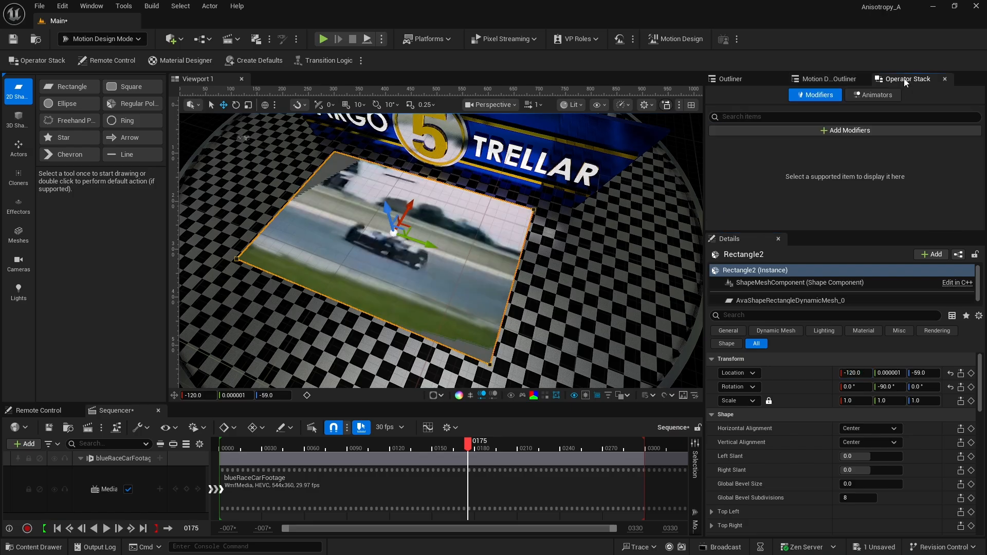
click(844, 131)
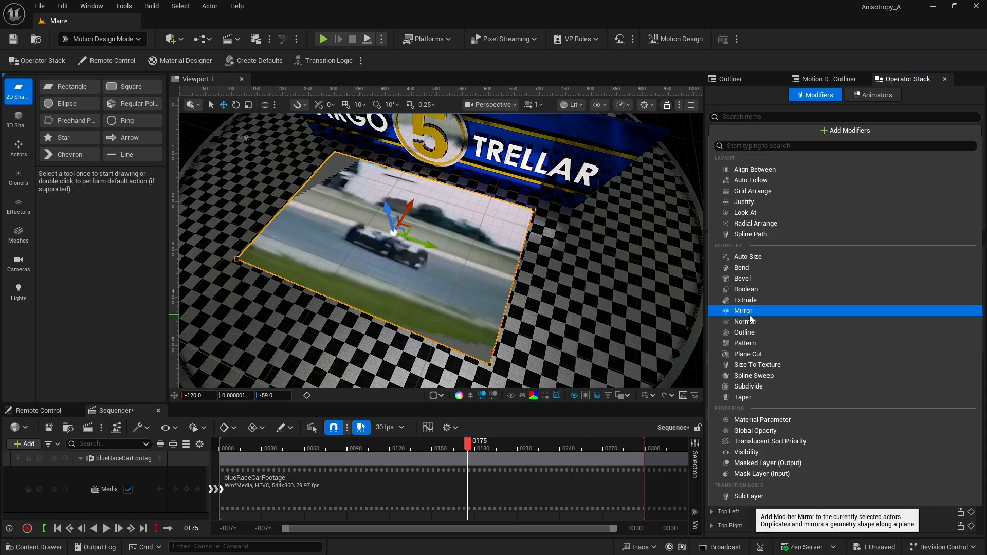
click(752, 332)
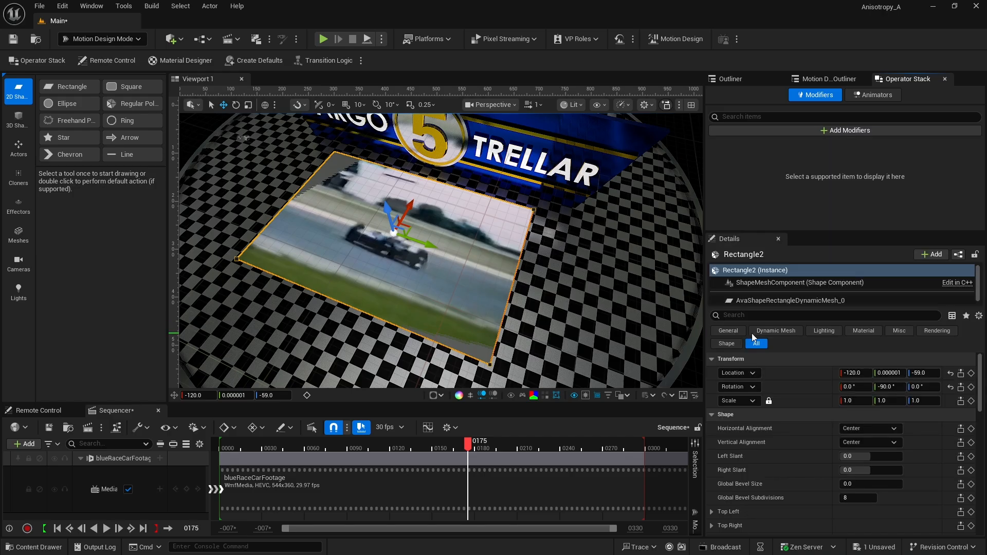
click(847, 215)
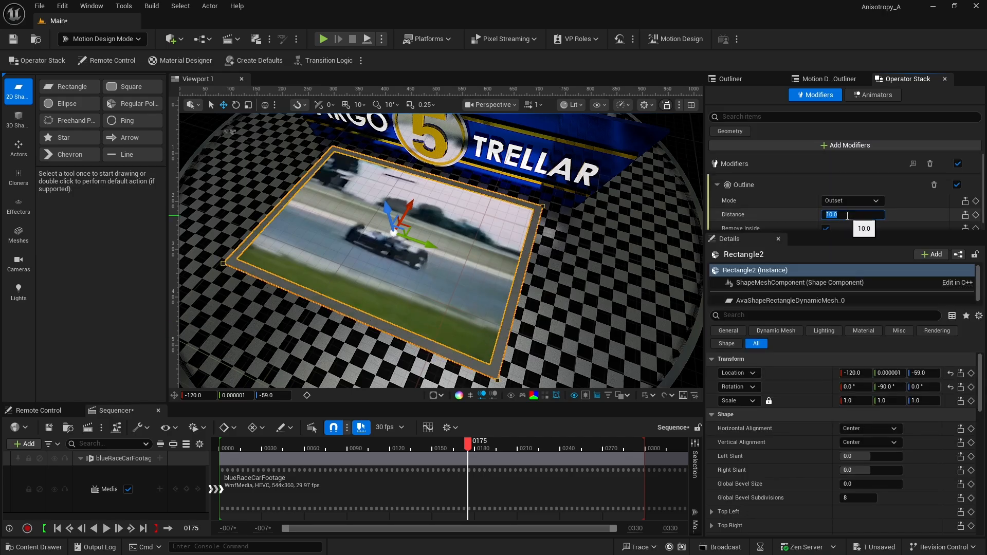
text(5)
key(Return)
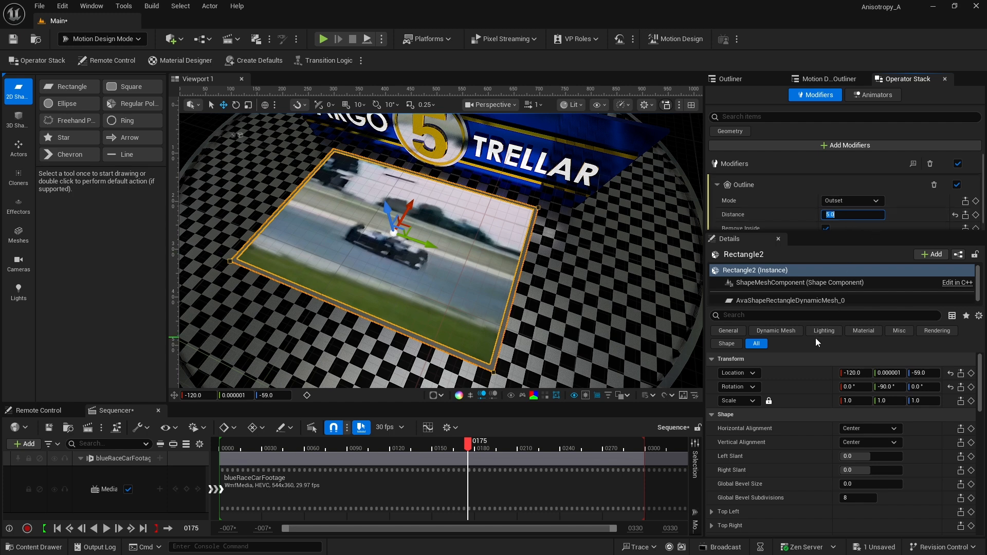
- Add an Extrude modifier to the rectangle with a depth of 6 cm and save the level
click(848, 145)
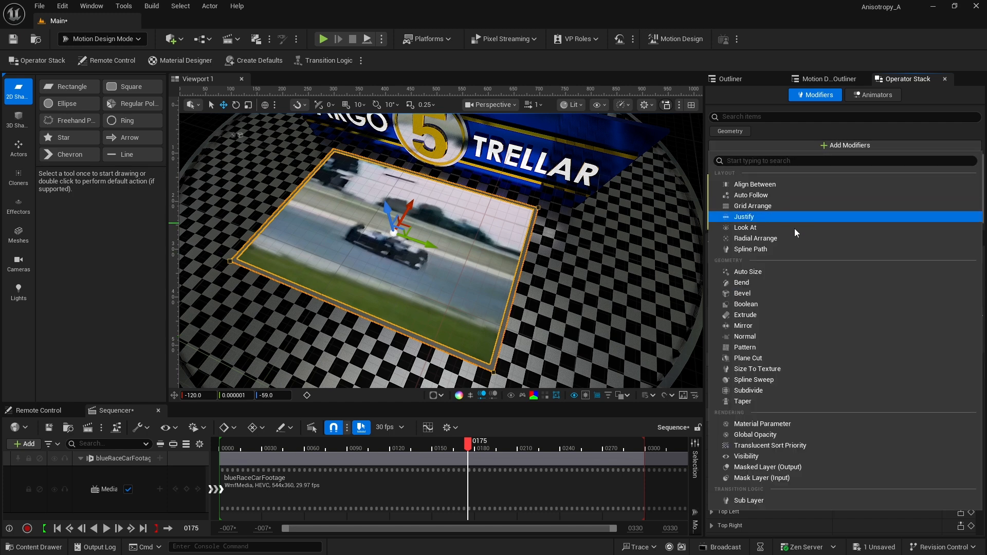
click(781, 312)
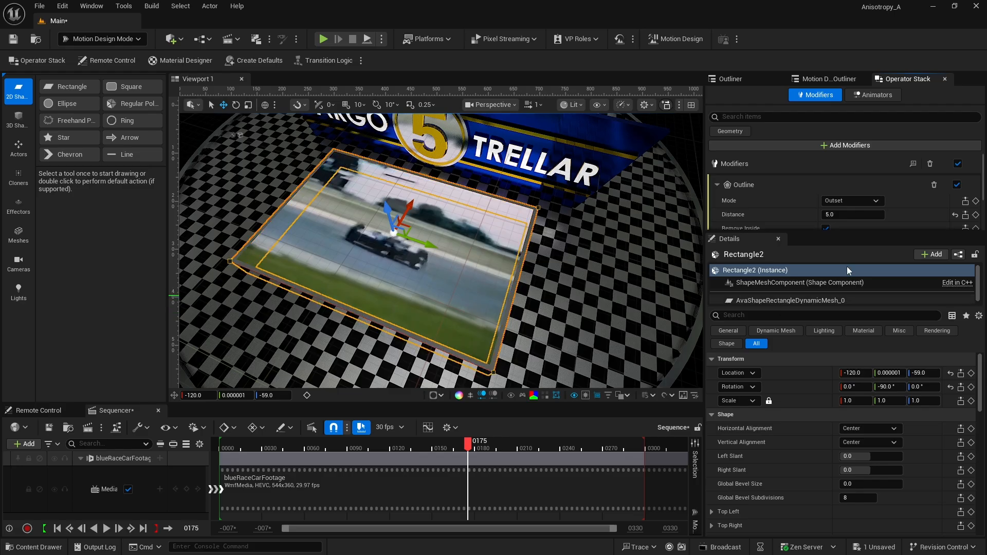
scroll(844, 224, down, 3)
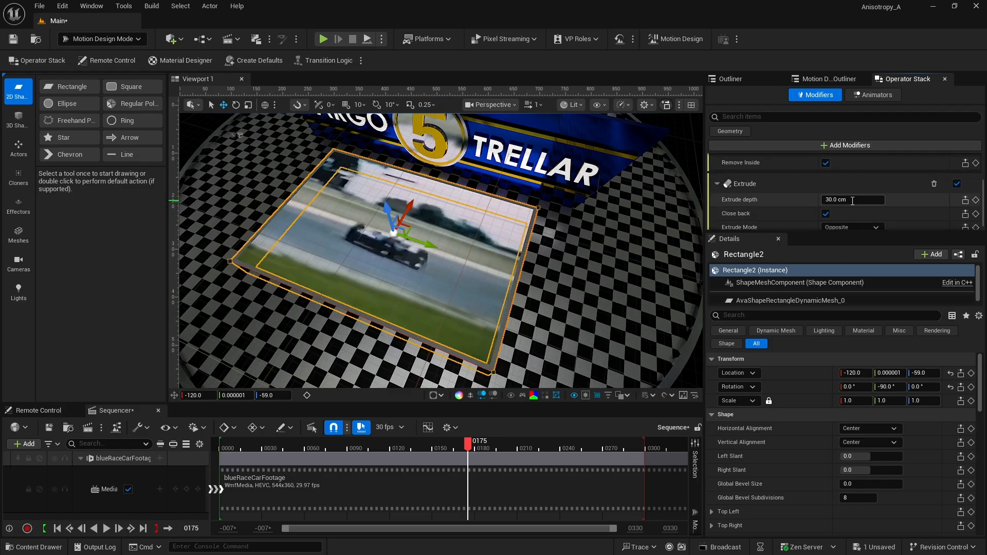
text(6)
key(Return)
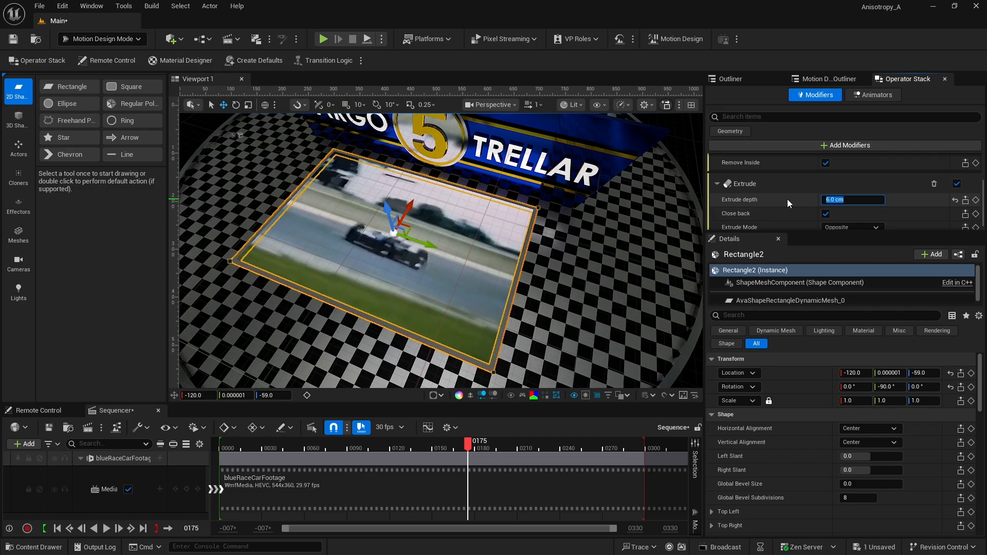
key(ctrl+s)
- Raise the extruded rectangle frame around the footage to Z -55
middle_drag(322, 249, 337, 335)
drag(376, 247, 374, 232)
right_drag(375, 232, 382, 144)
middle_drag(360, 263, 377, 275)
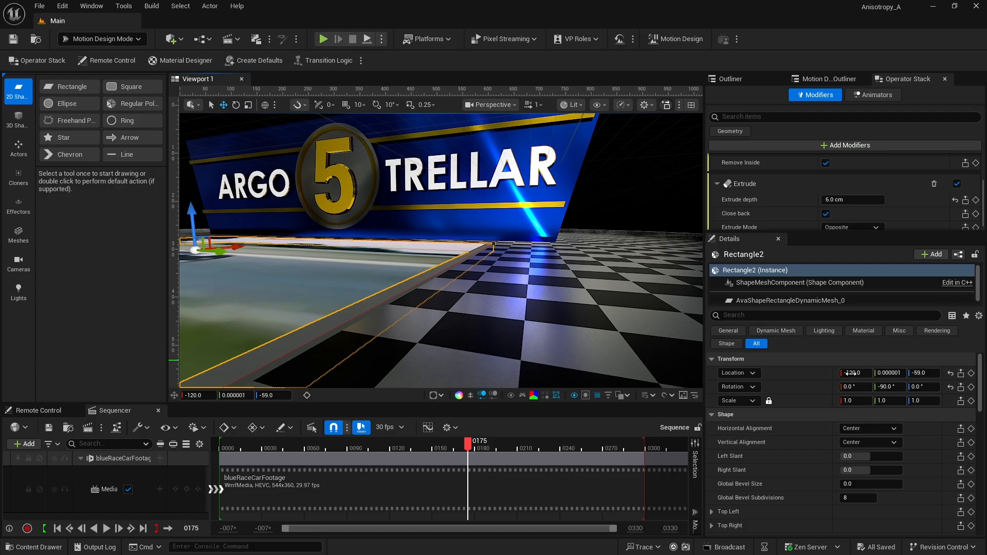
key(ctrl+z)
drag(921, 374, 927, 374)
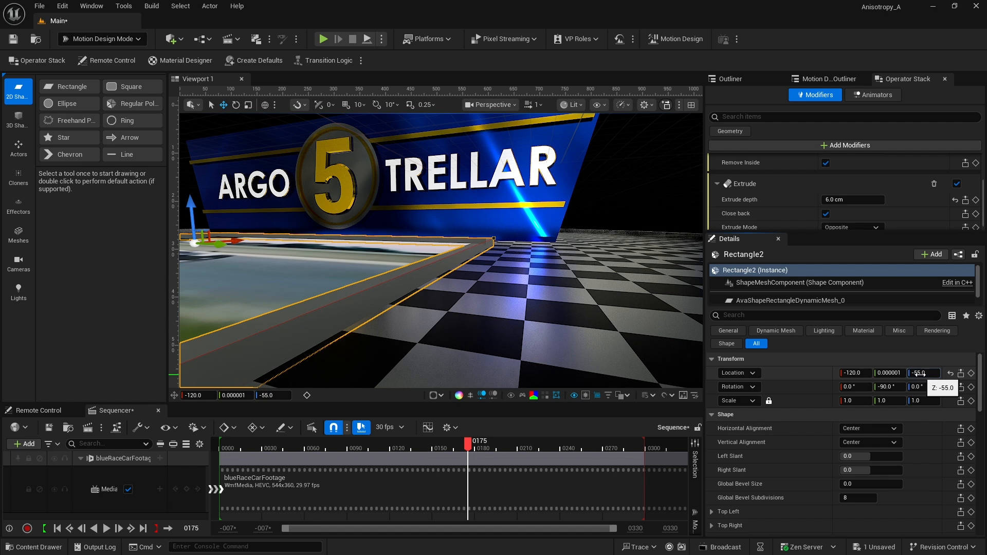
key(f)
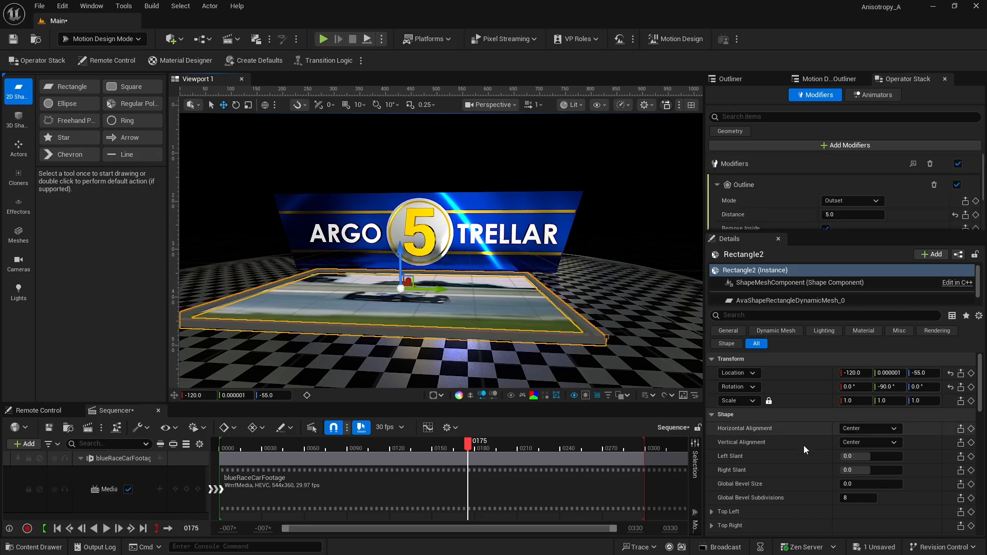
- Change the rectangle frame's material type to Asset, assign the MD_SilverMetal_AN material and save the level
scroll(817, 469, down, 5)
scroll(818, 469, down, 2)
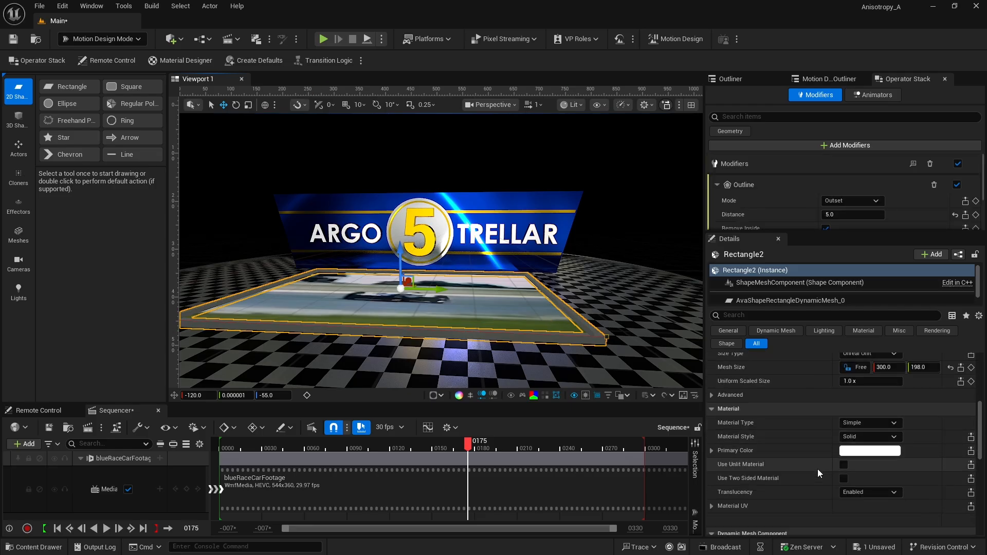
click(875, 423)
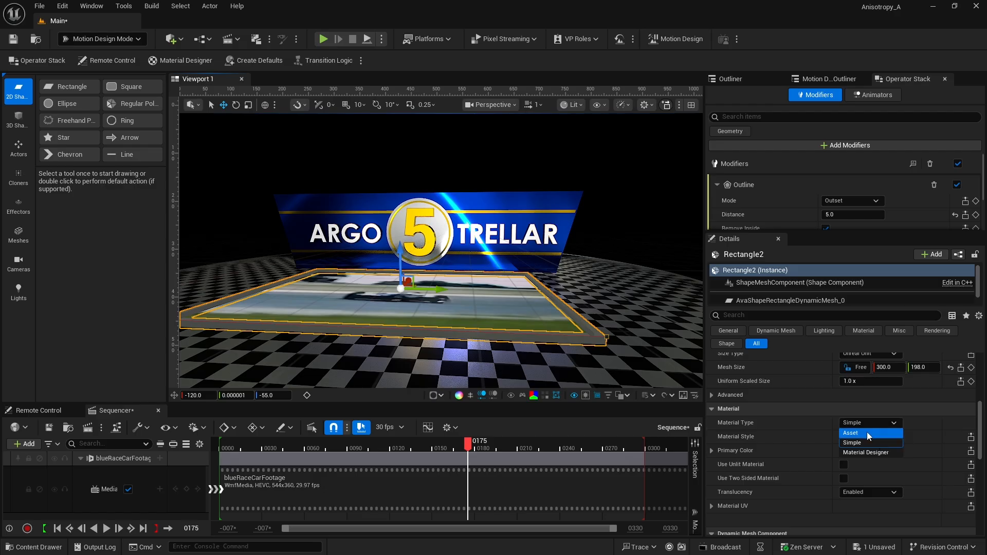
click(867, 432)
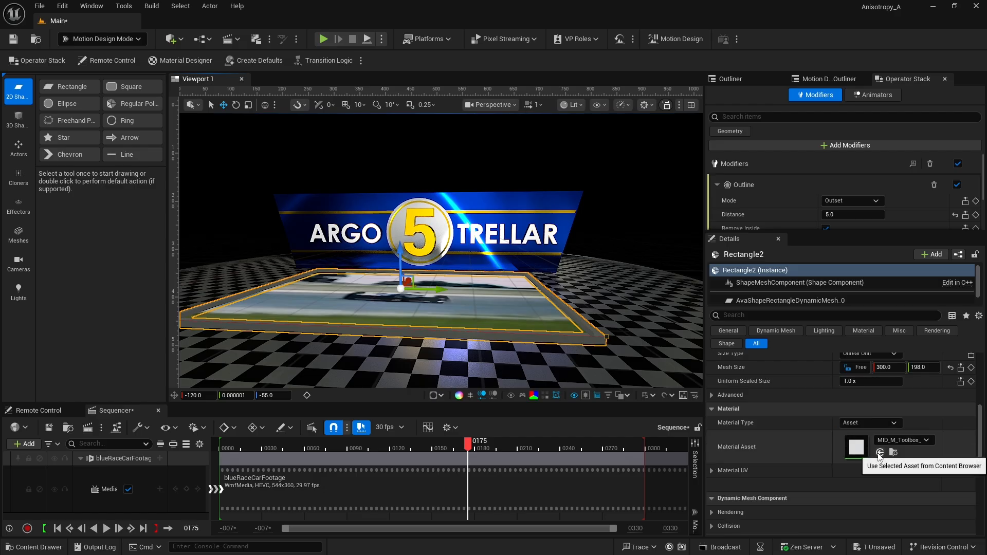
click(902, 440)
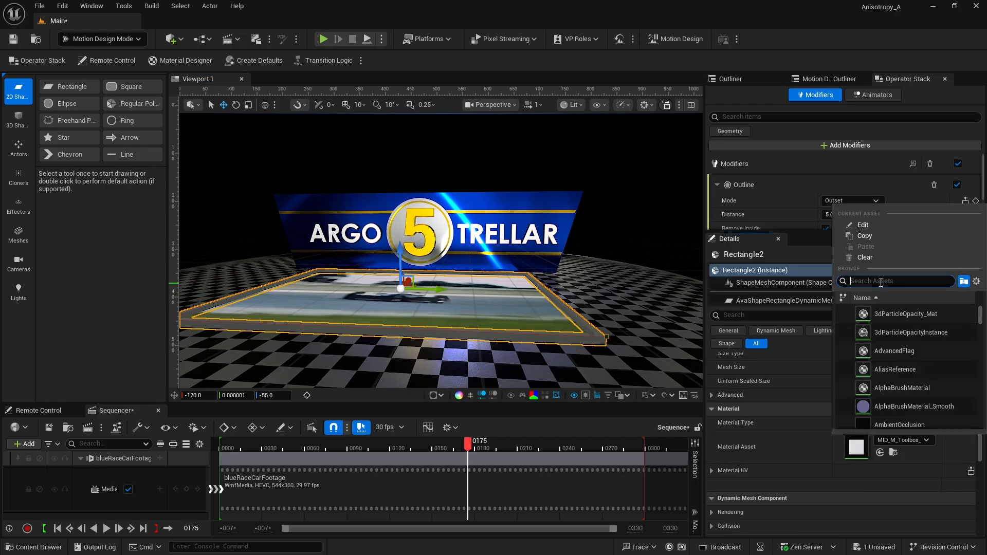
text(m)
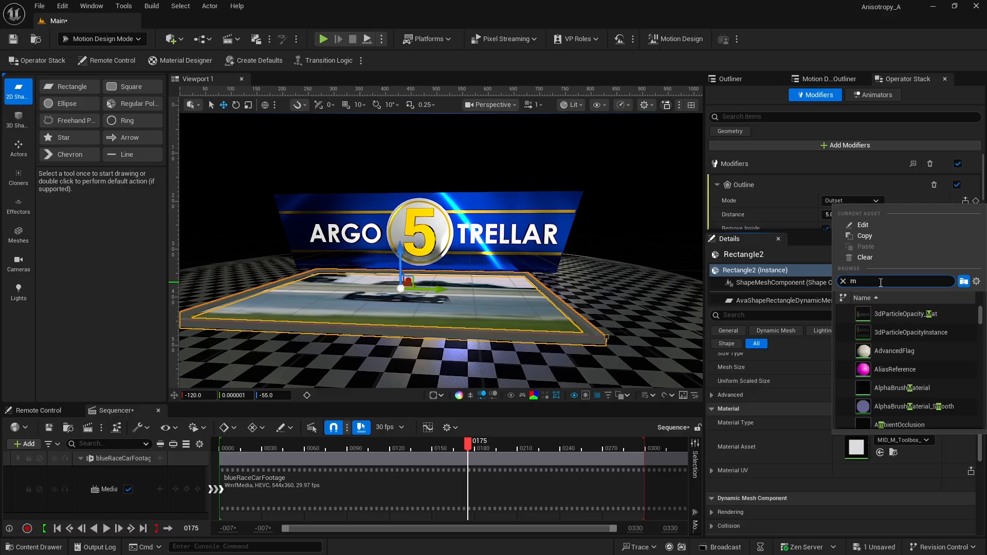
text(d_sil)
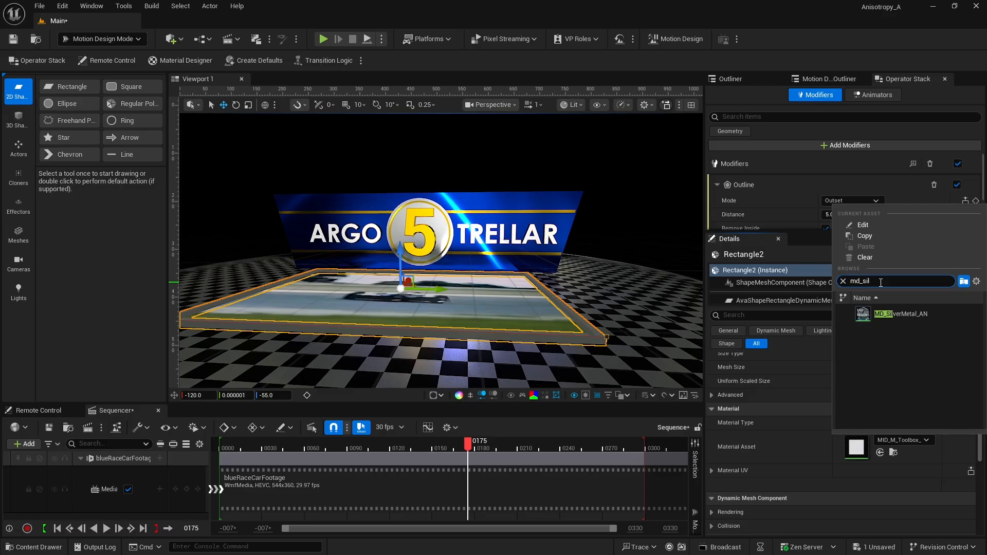
click(896, 315)
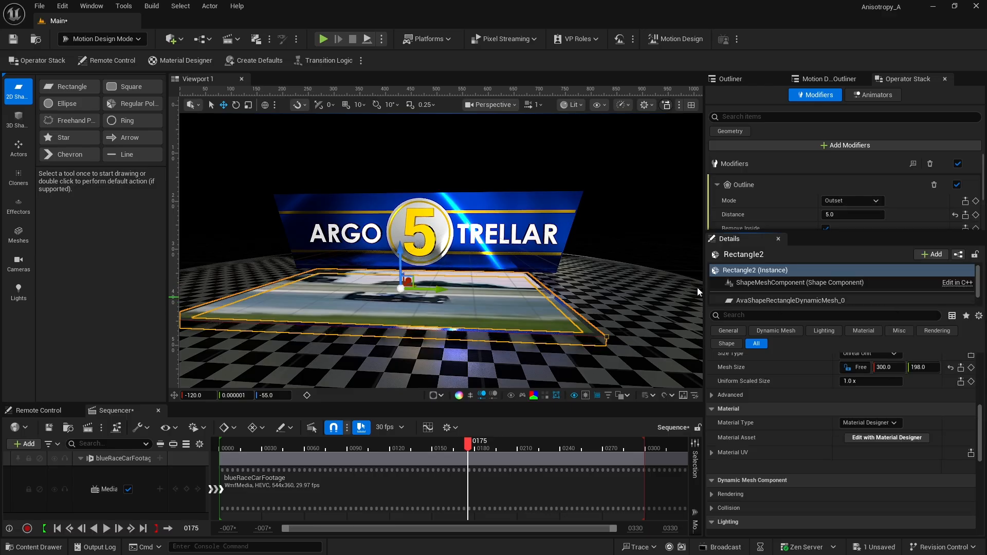
click(619, 249)
right_drag(618, 250, 606, 303)
right_drag(556, 269, 635, 305)
key(ctrl+s)
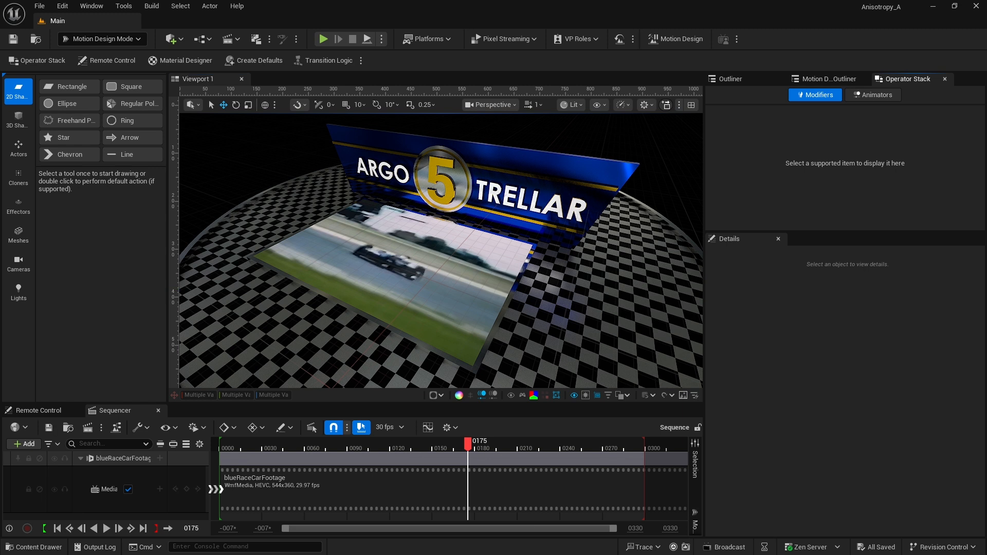
- Set the intensity of DirectionalLight1 to 5 lux
click(826, 79)
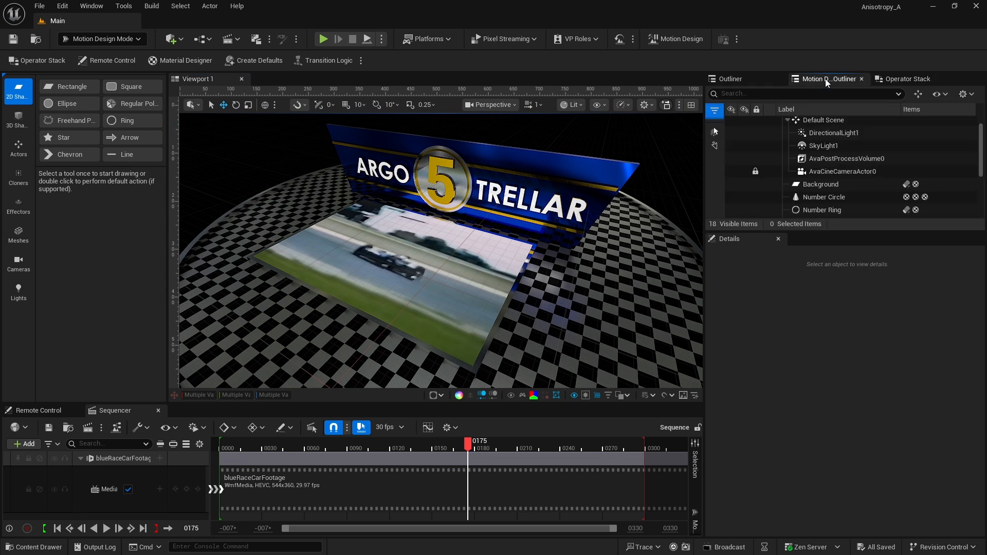
click(816, 134)
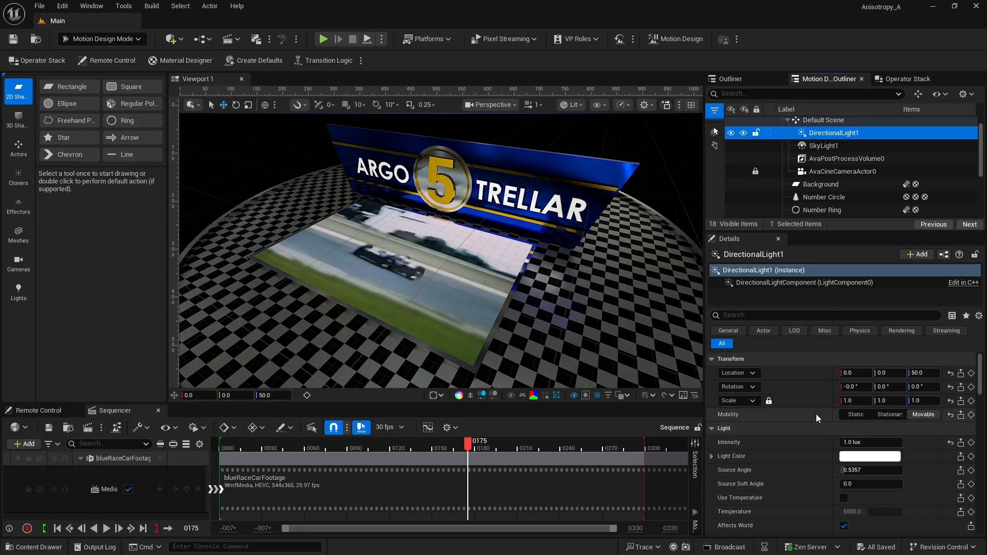
scroll(815, 401, down, 1)
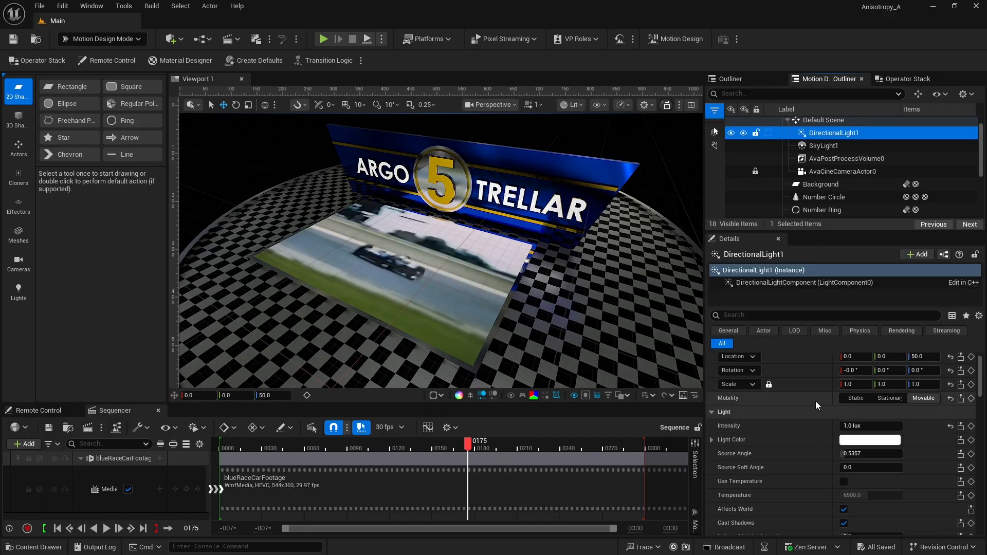
click(851, 427)
text(5)
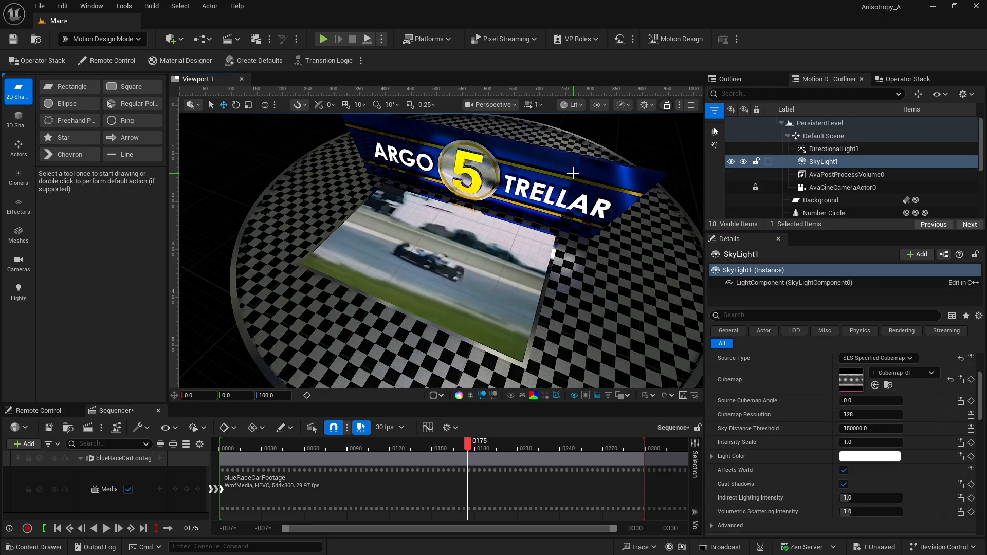
right_drag(573, 171, 542, 215)
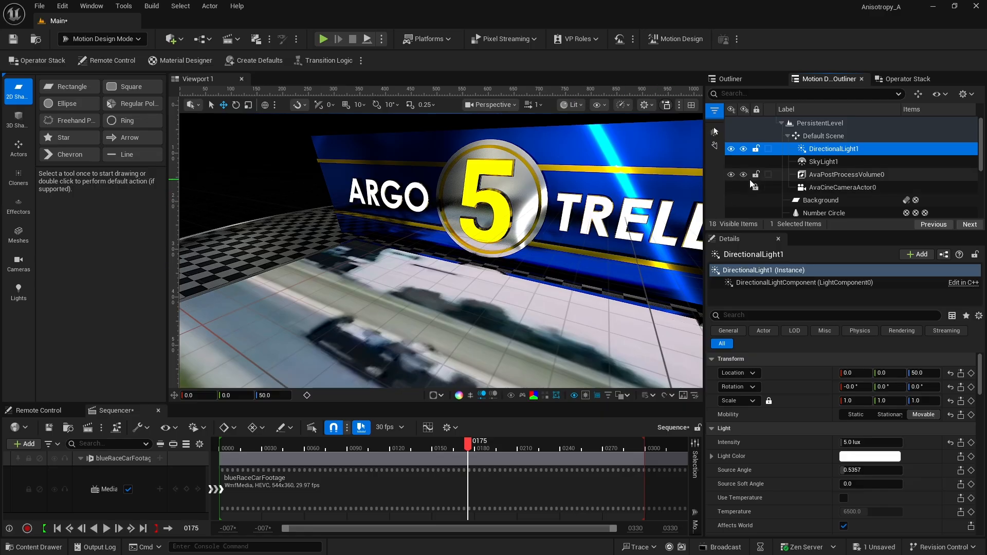
- Switch the viewport to look through AvaCineCameraActor0 and show its exact camera view
click(823, 187)
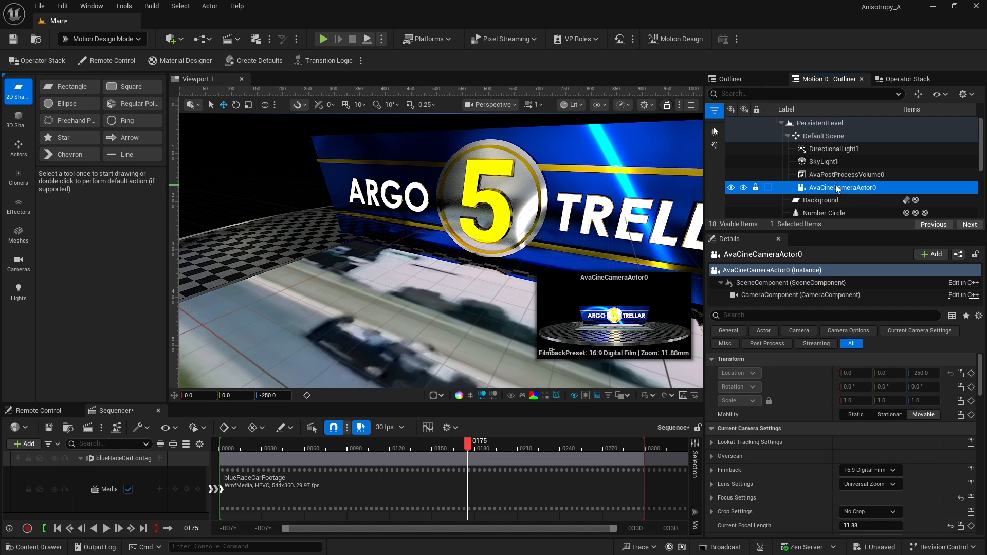
click(490, 105)
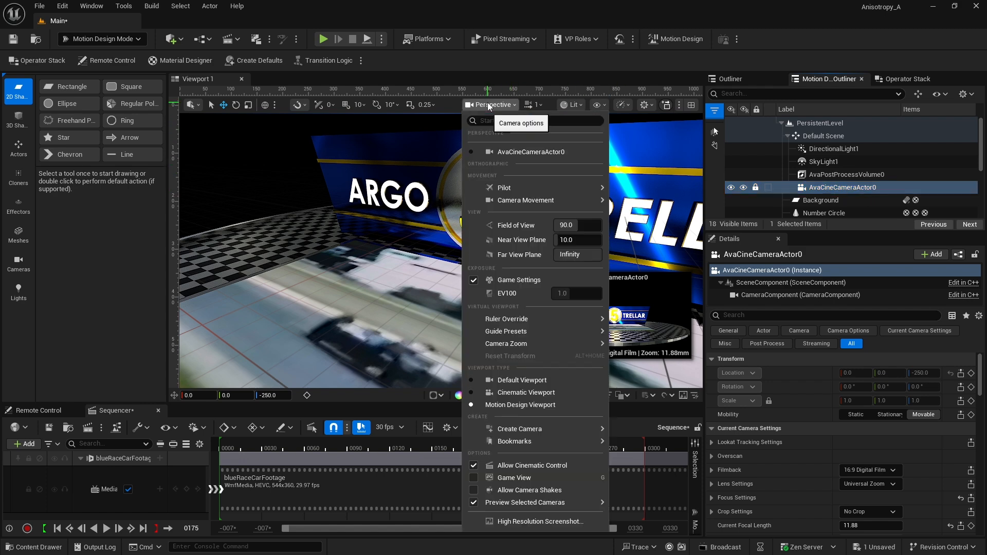
click(501, 152)
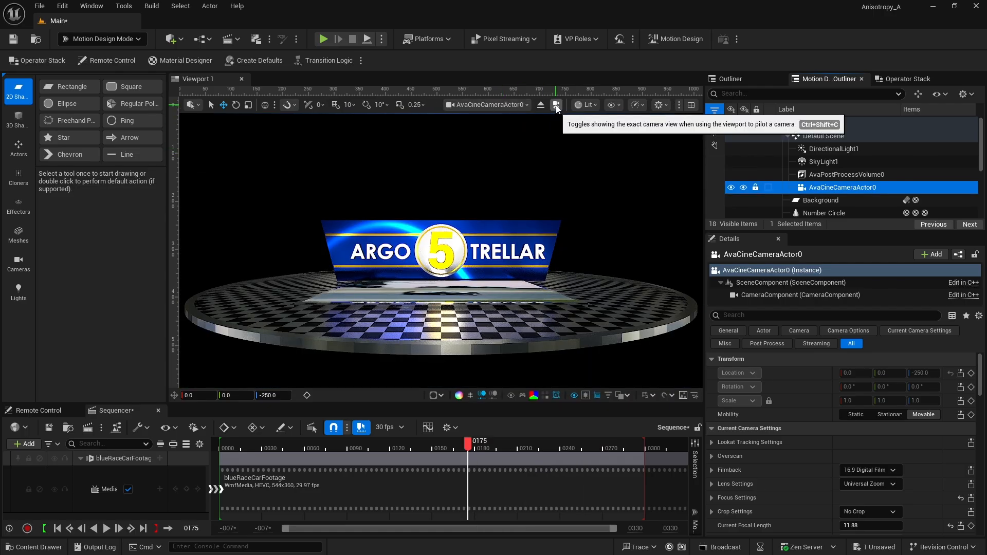
click(557, 106)
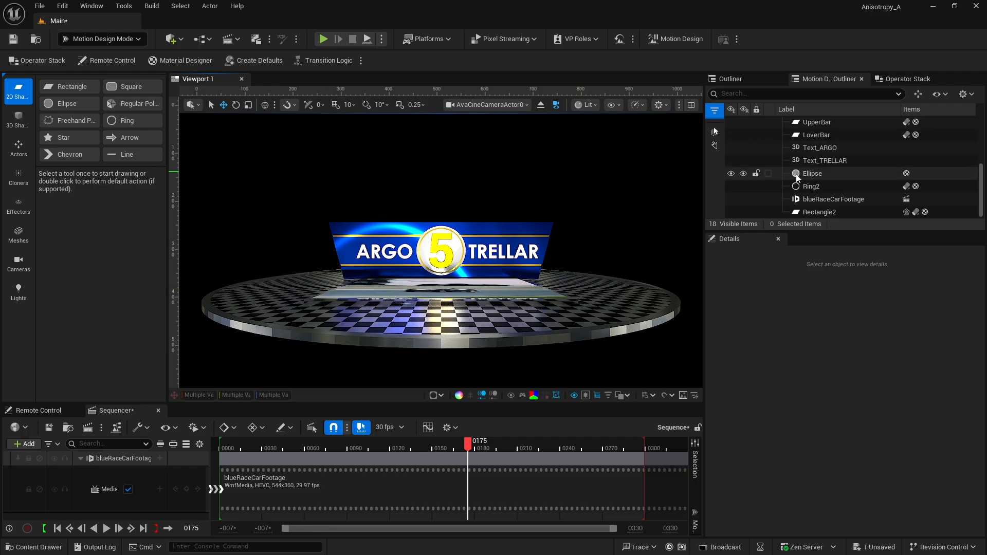
- Unlock AvaCineCameraActor0 and add it as a track to the sequence
scroll(796, 177, up, 5)
scroll(796, 180, up, 1)
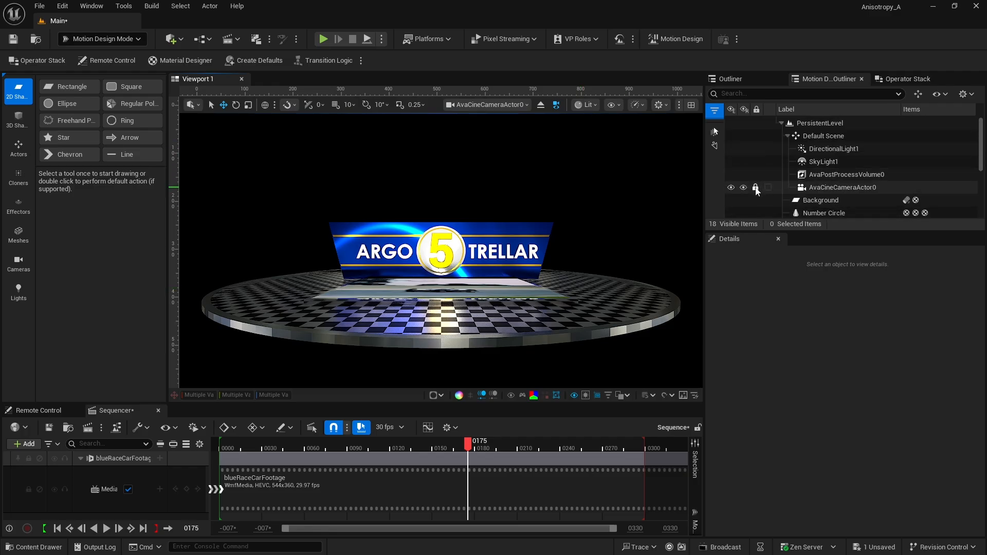
click(802, 189)
drag(802, 189, 281, 388)
drag(107, 480, 109, 479)
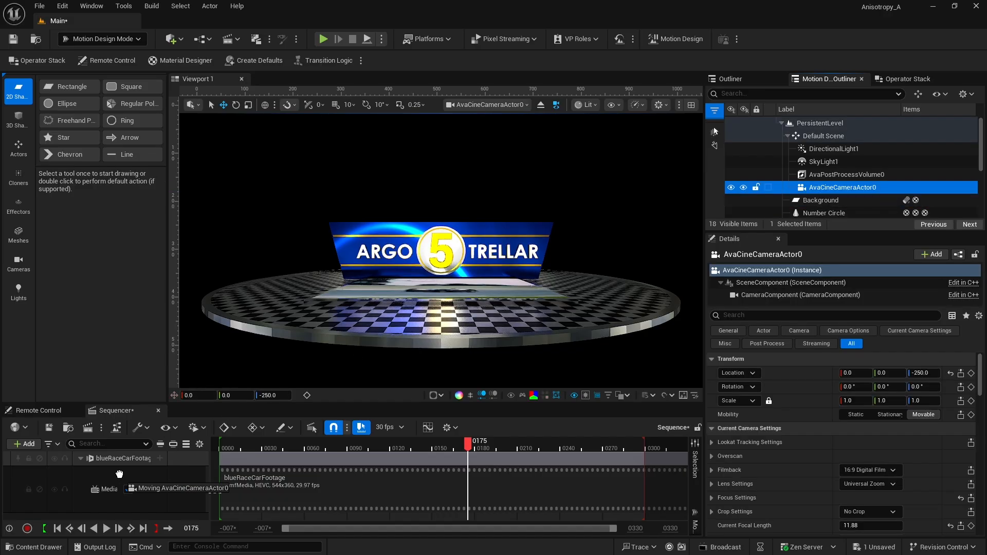
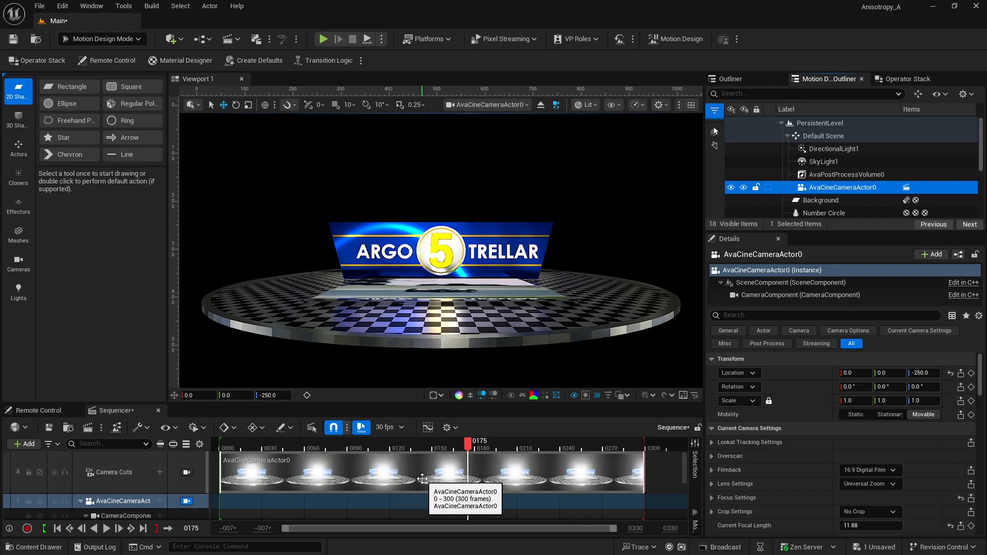
- Return the playhead to frame 0 and set AvaCineCameraActor0's lens to 30mm Prime f/1.4
click(57, 529)
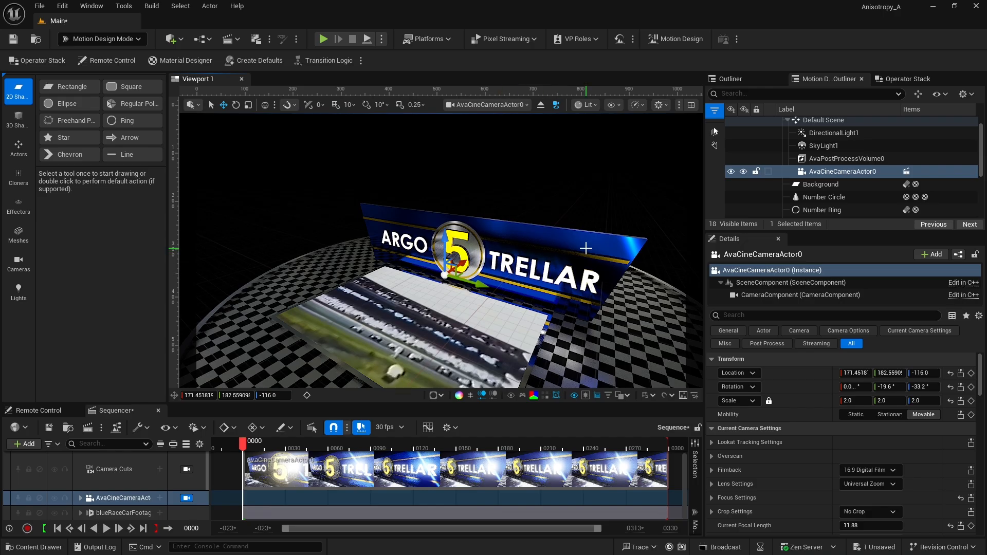
click(804, 175)
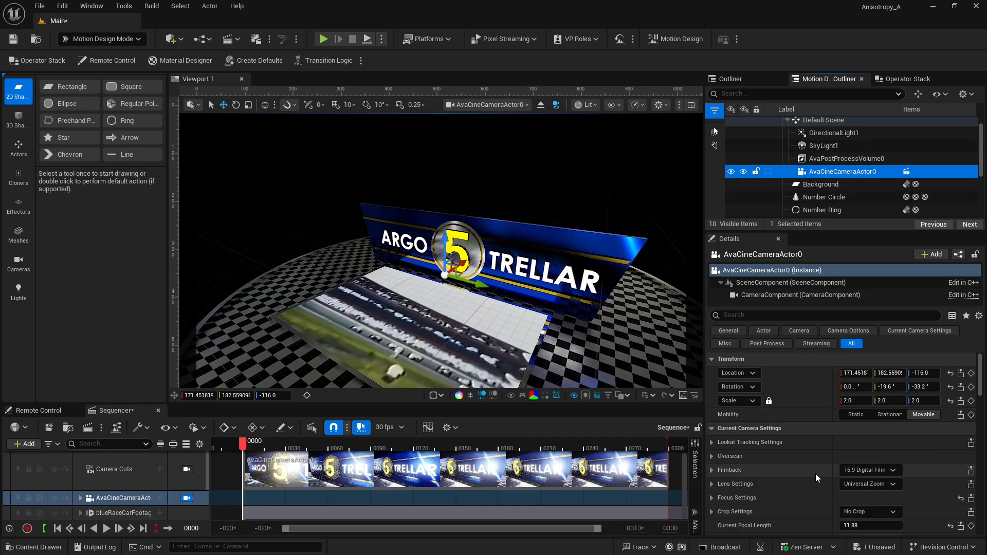
scroll(812, 475, down, 3)
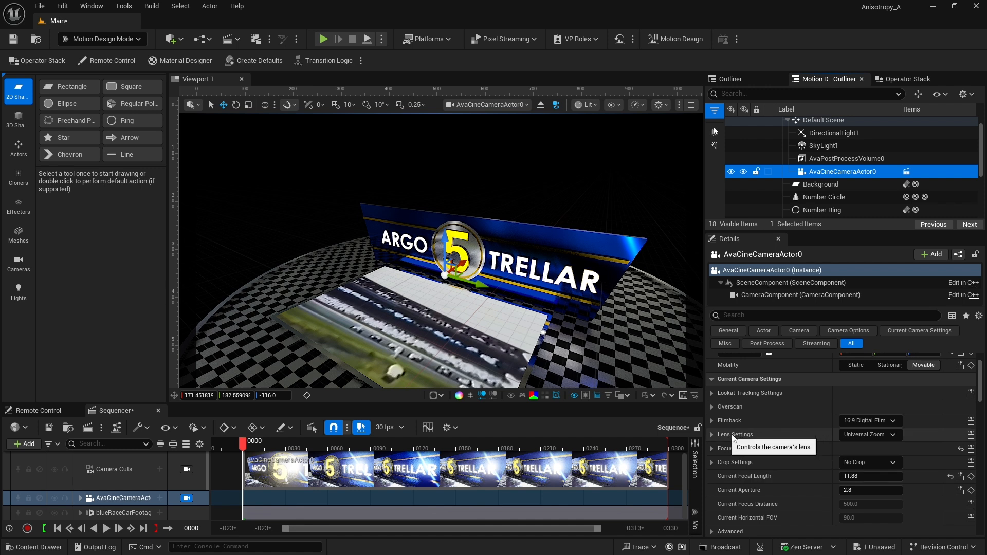
click(868, 435)
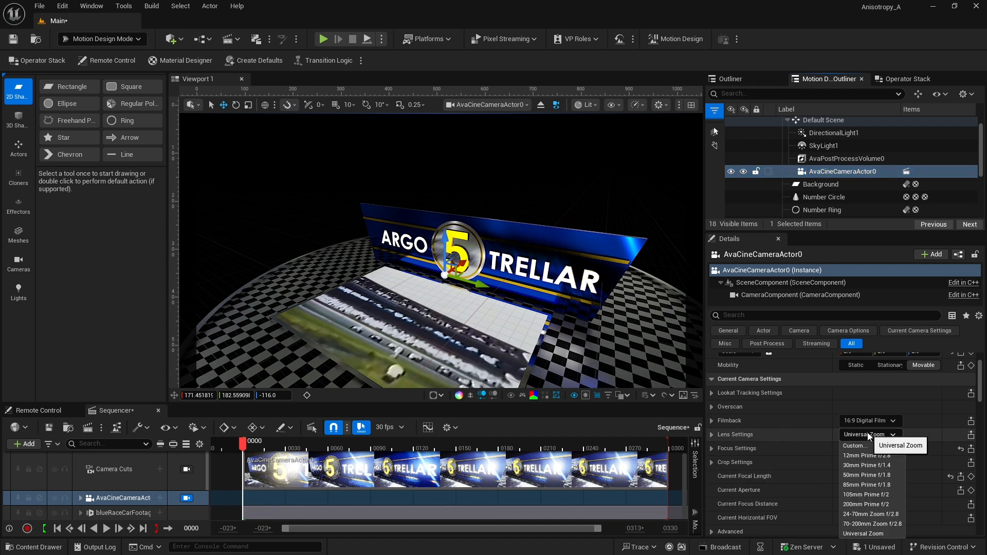
click(868, 466)
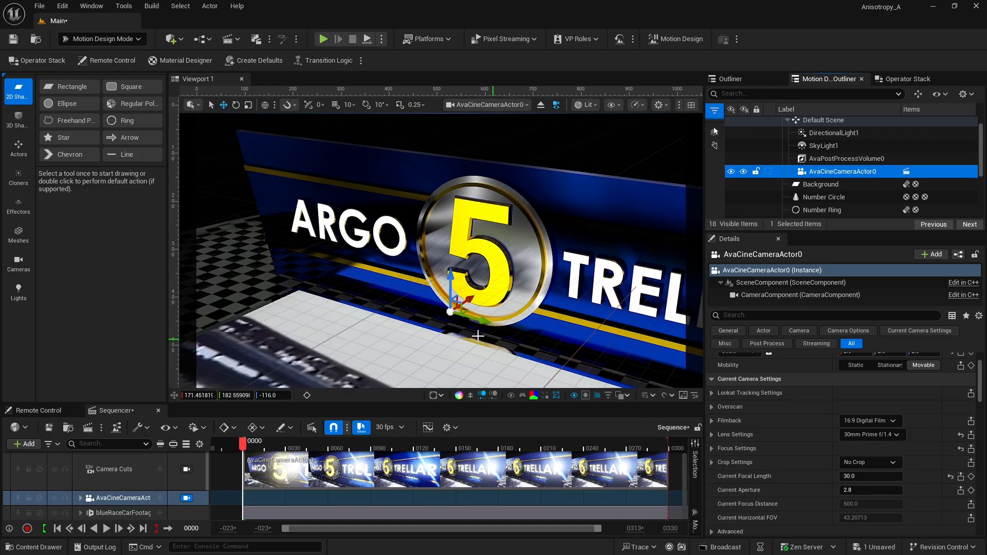
- Reframe the camera close on the ARGO text and the number 5, at about X 280, Y 141, Z -244
right_drag(437, 269, 437, 237)
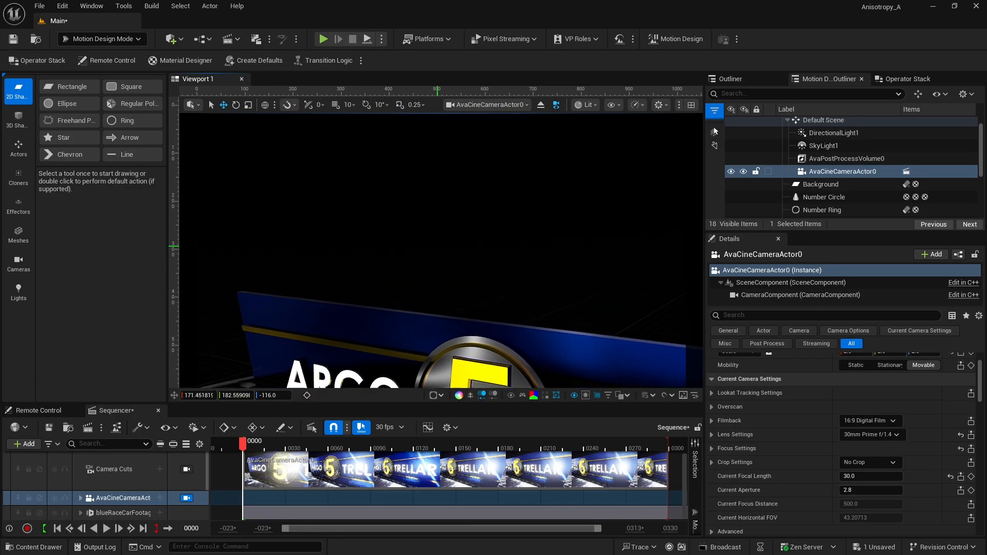
middle_drag(550, 275, 546, 317)
mouse_move(550, 275)
right_down()
mouse_move(550, 263)
mouse_move(543, 273)
right_up()
middle_drag(490, 287, 511, 290)
drag(482, 286, 482, 245)
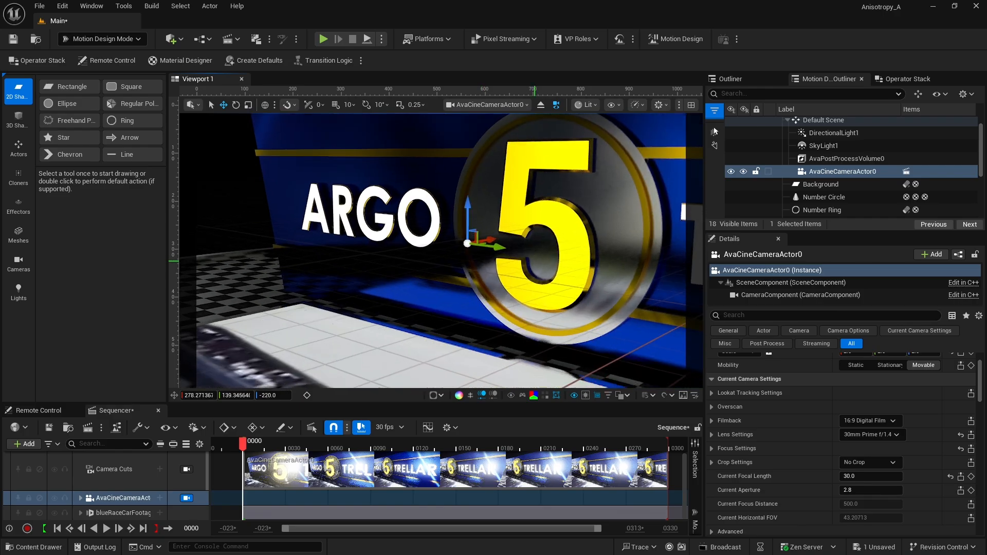
right_drag(578, 248, 579, 240)
middle_drag(578, 248, 578, 270)
mouse_move(578, 249)
right_down()
mouse_move(578, 234)
mouse_move(578, 248)
right_up()
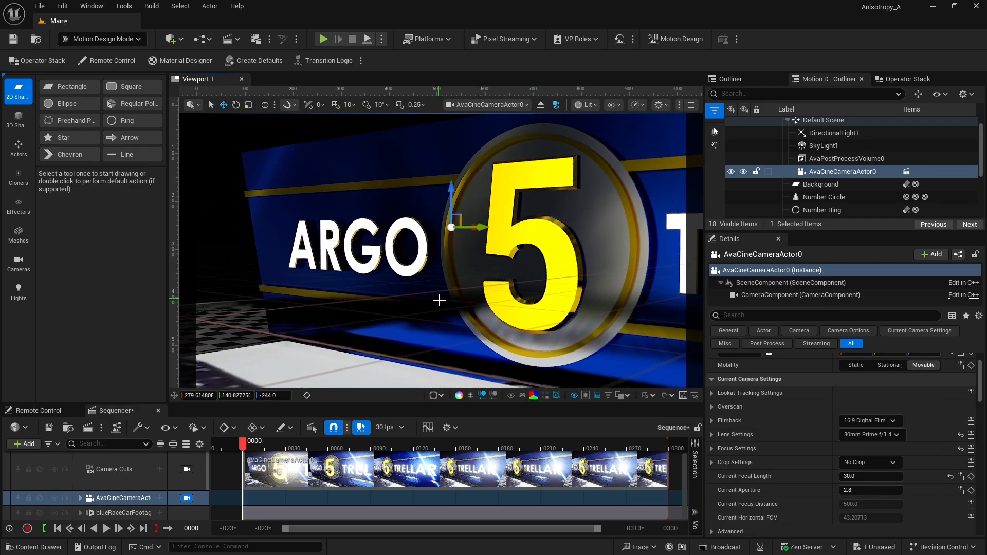
- Push the camera closer to the number 5, keeping ARGO in frame, at about X 299, Y 124, Z -244
drag(435, 307, 434, 291)
right_drag(442, 317, 461, 316)
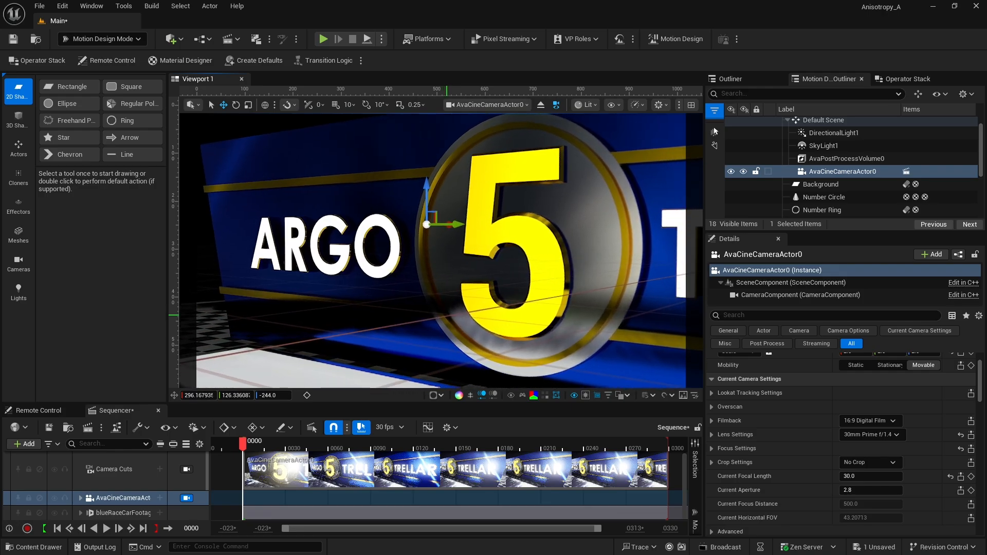
drag(389, 349, 390, 345)
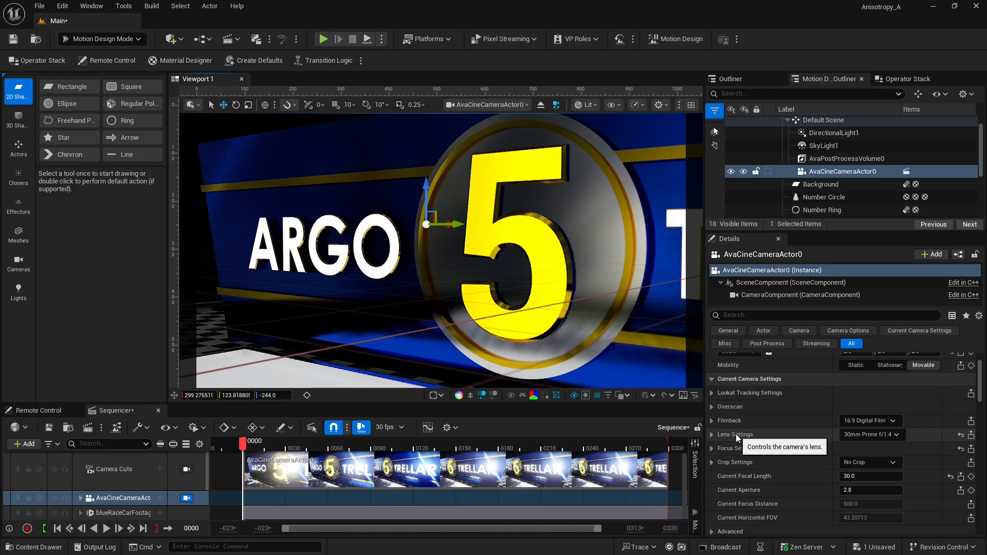
- Set the camera's manual focus distance to about 230 cm, drawing the debug focus plane only while adjusting it
click(711, 449)
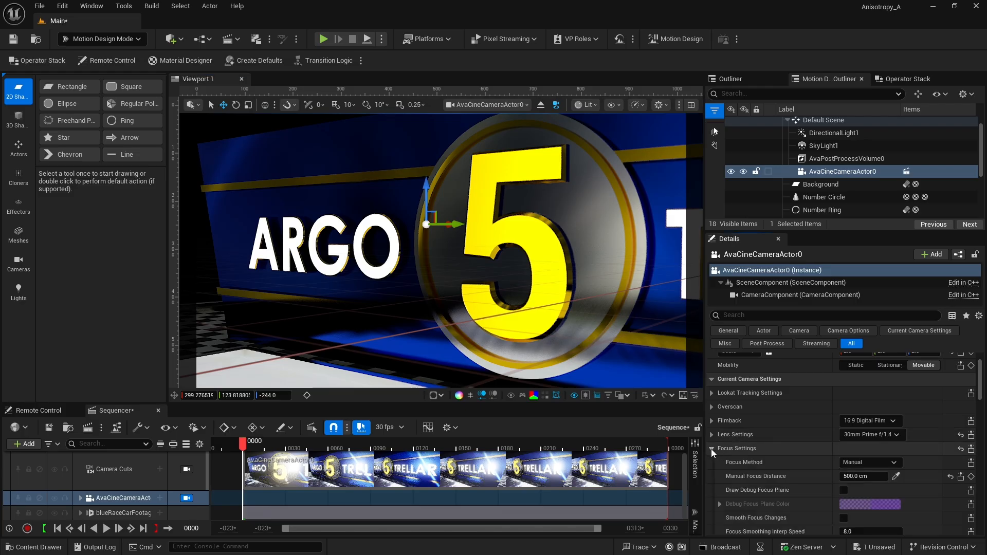
click(843, 490)
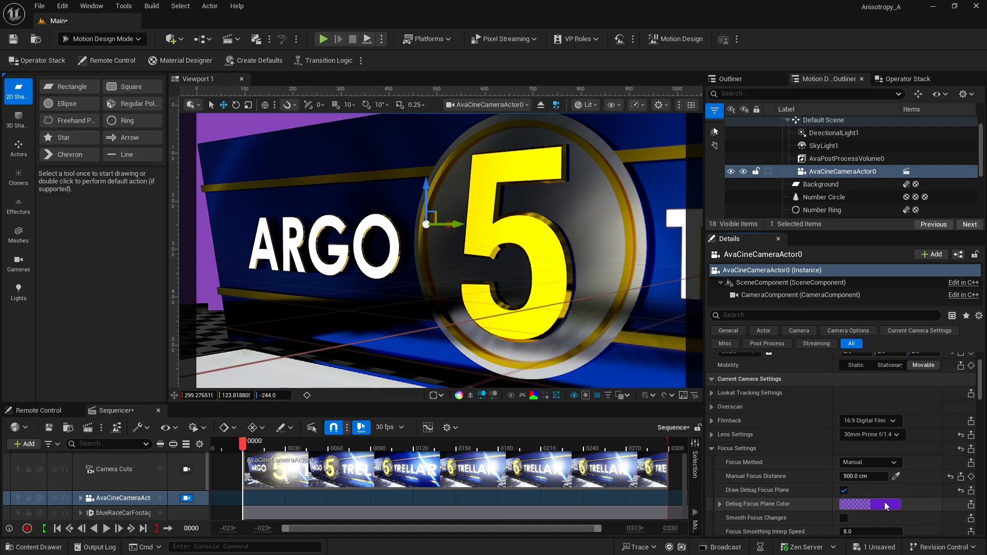
click(864, 476)
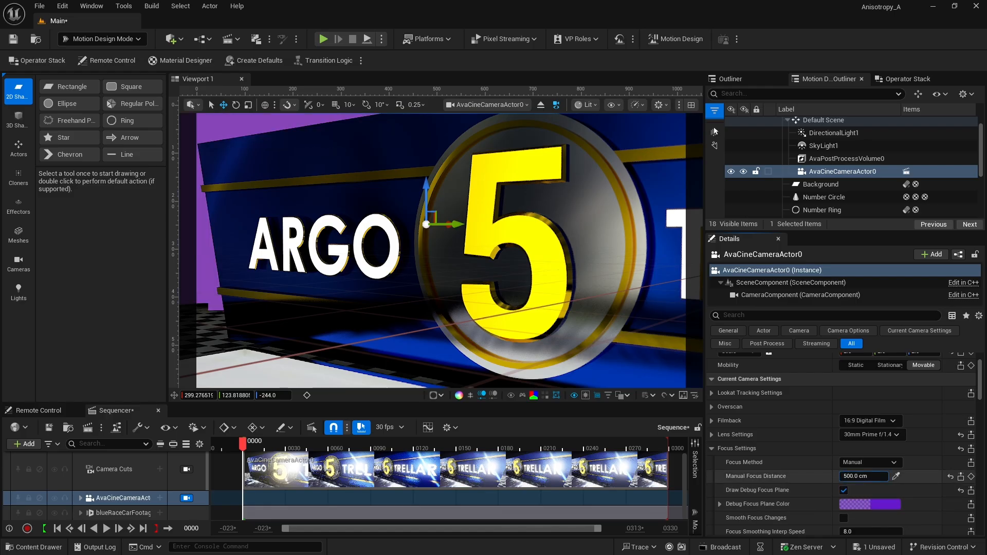
drag(864, 476, 796, 476)
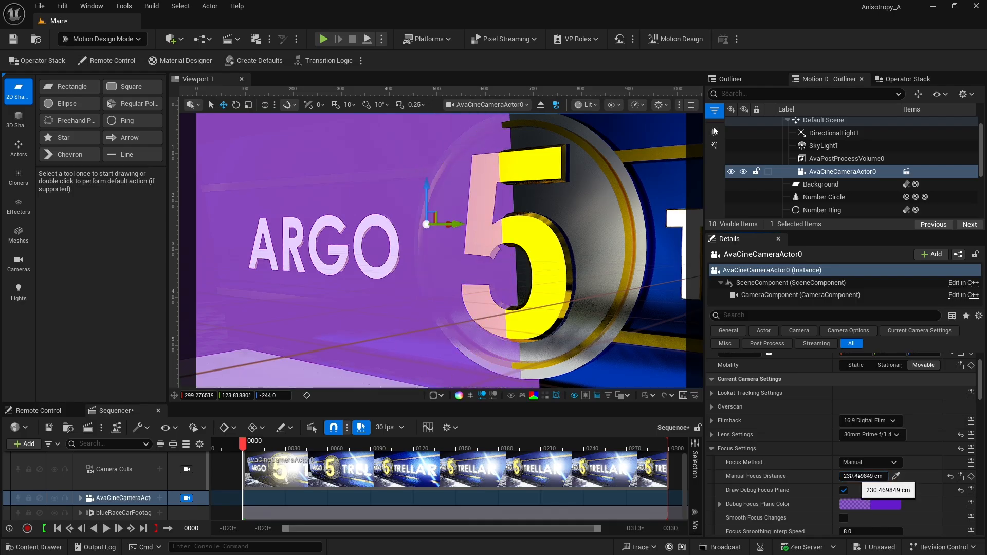
click(843, 491)
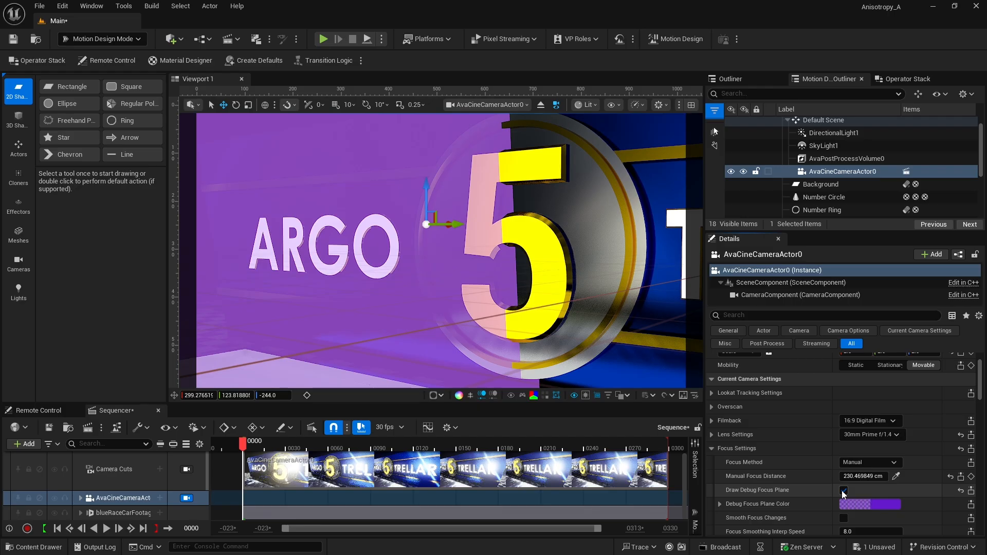
click(843, 490)
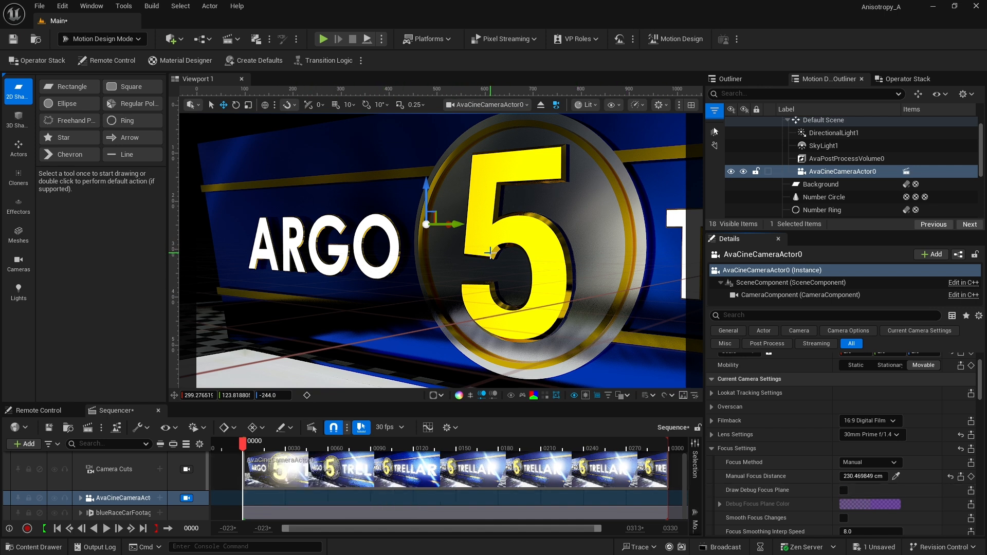
- Key AvaCineCameraActor0's location at frame 0 and expand its transform location channels in the sequence
scroll(820, 386, up, 2)
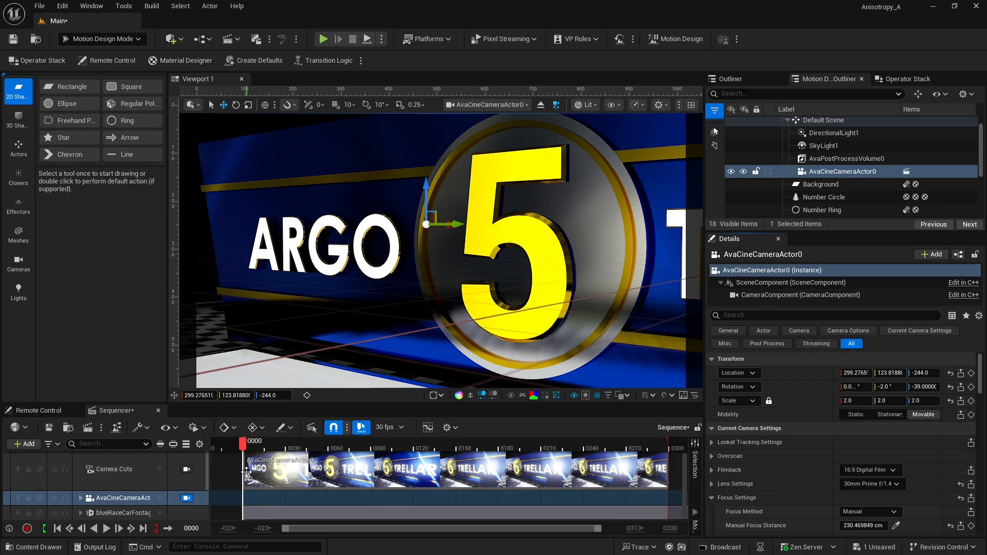
click(971, 373)
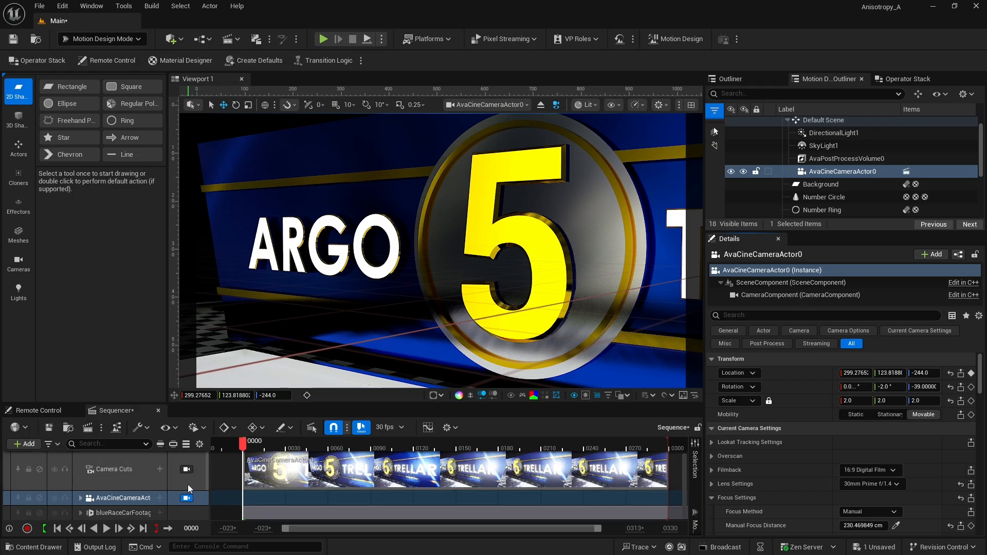
click(80, 499)
scroll(110, 496, down, 2)
scroll(111, 496, down, 1)
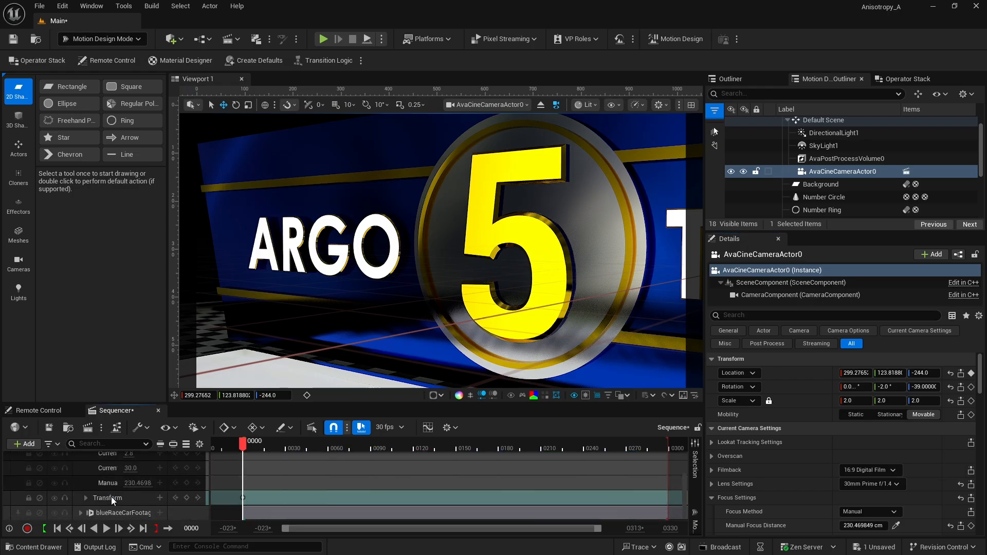
click(86, 497)
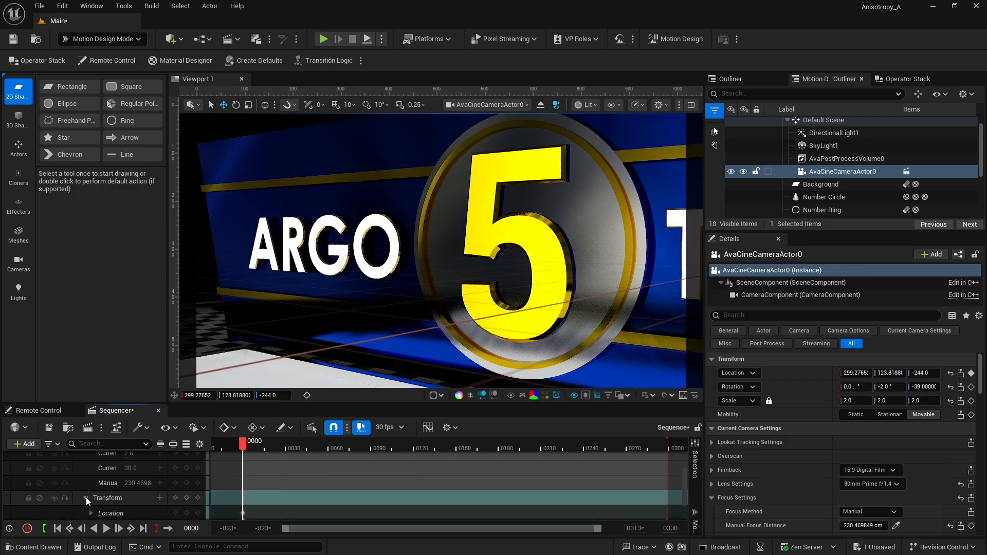
scroll(118, 473, down, 2)
click(91, 480)
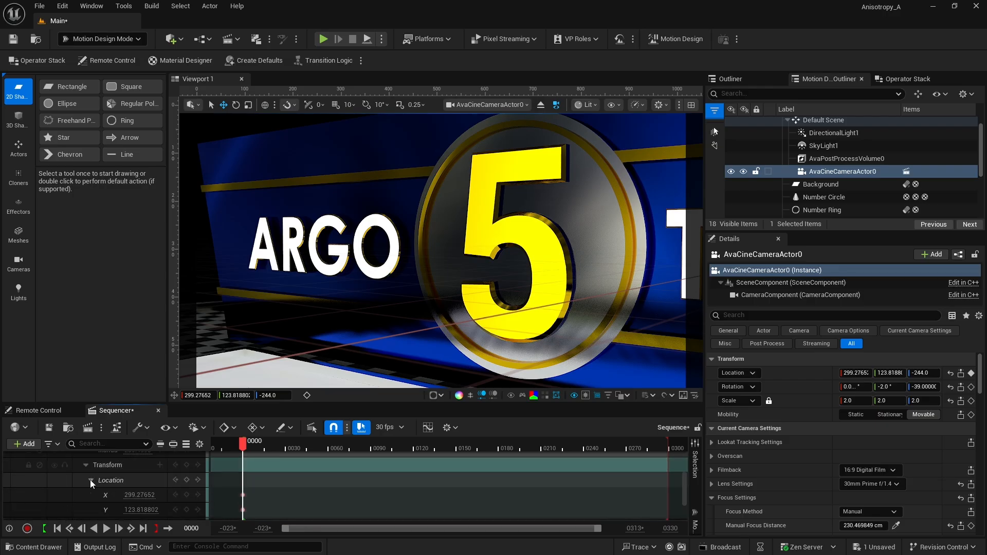
scroll(175, 474, down, 4)
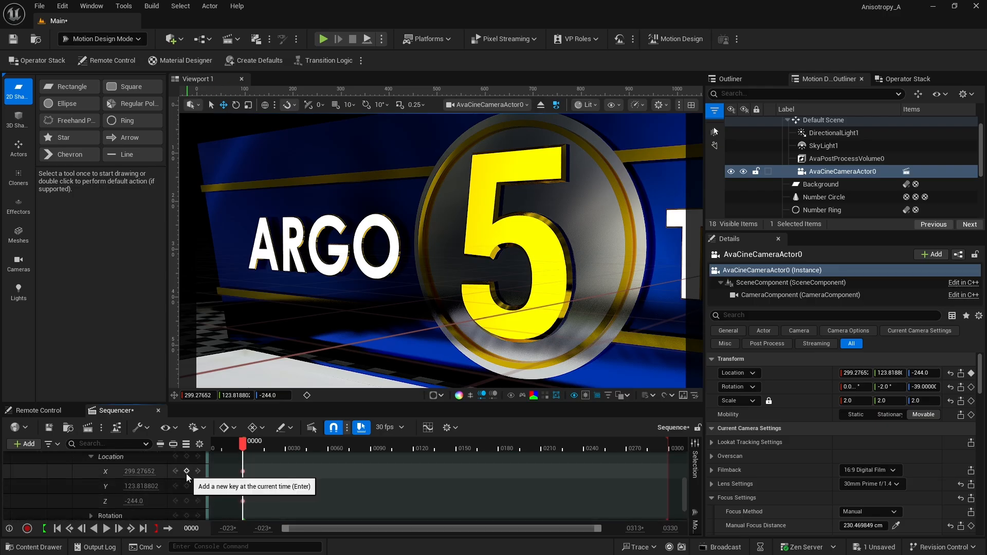
scroll(241, 476, up, 2)
- Set the camera's Y location to 288 at frame 120 and key its location there
drag(243, 445, 415, 445)
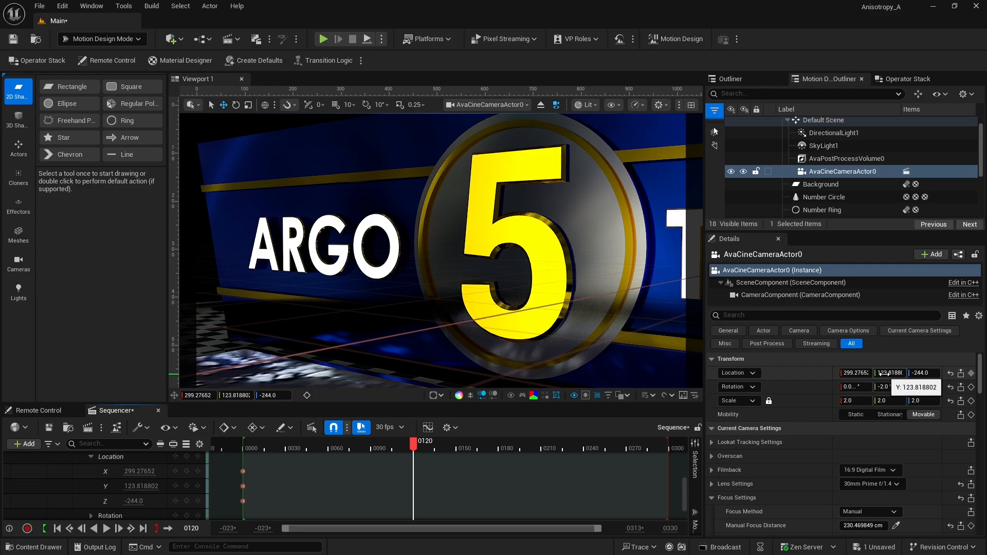
drag(884, 373, 969, 377)
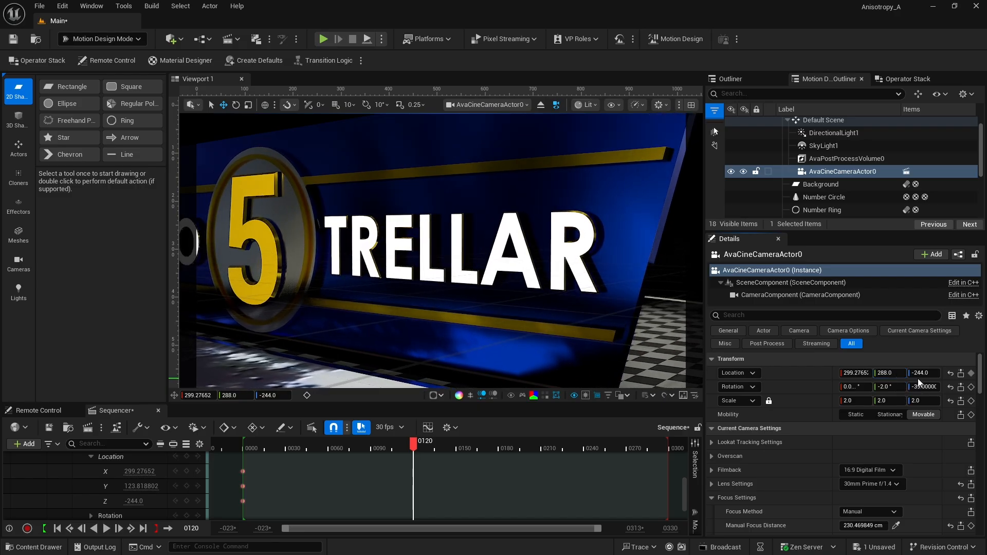
click(969, 373)
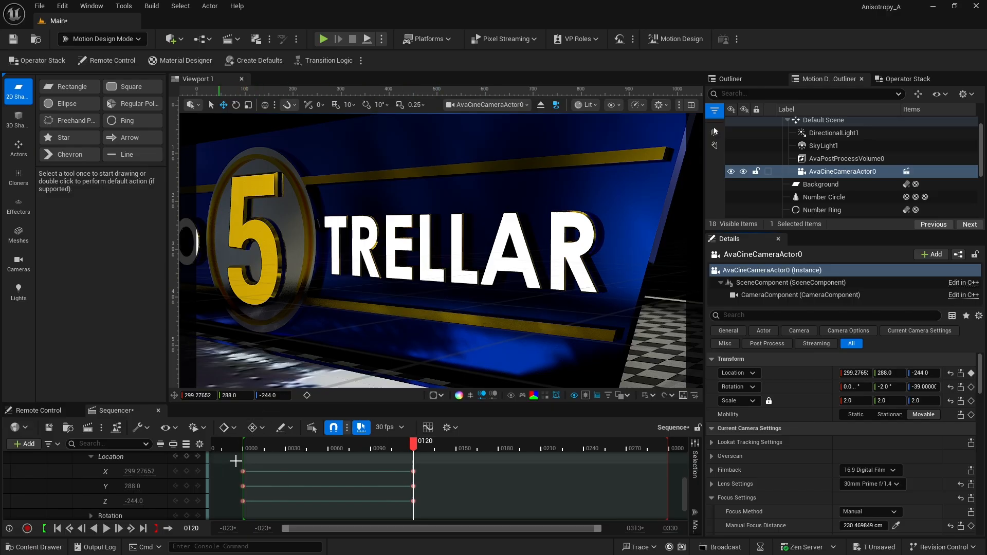
- Make all the camera's location keys linear and play the sequence from the start
drag(235, 466, 431, 510)
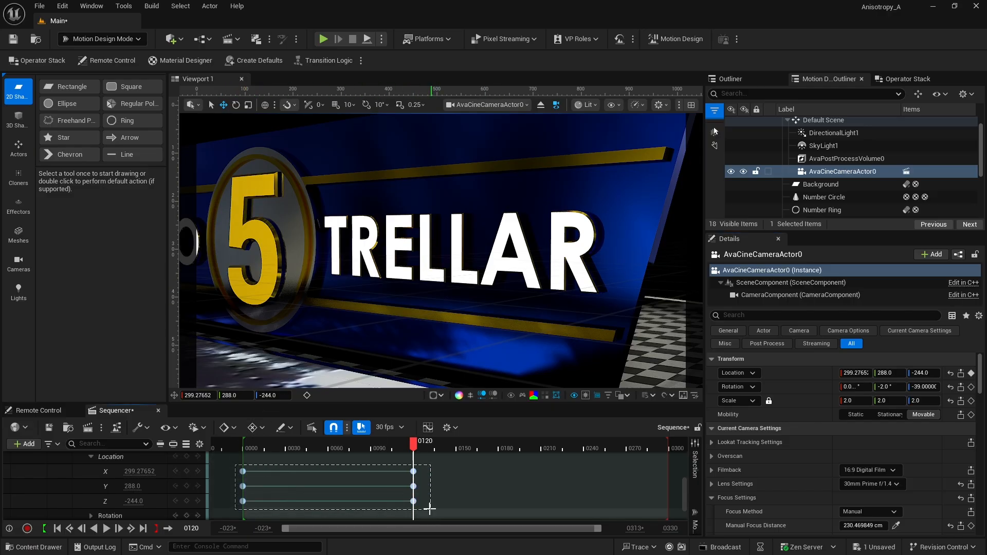
right_click(242, 486)
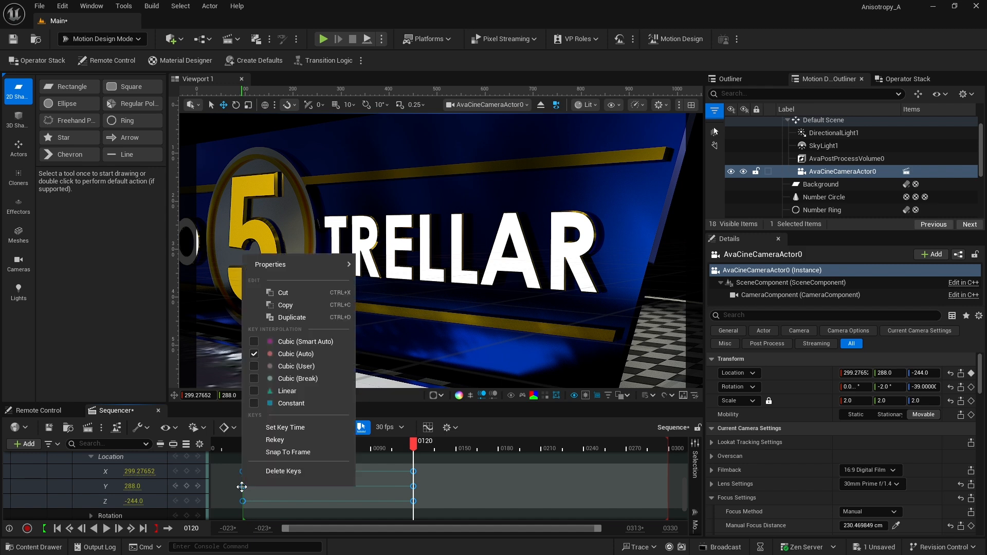
click(279, 391)
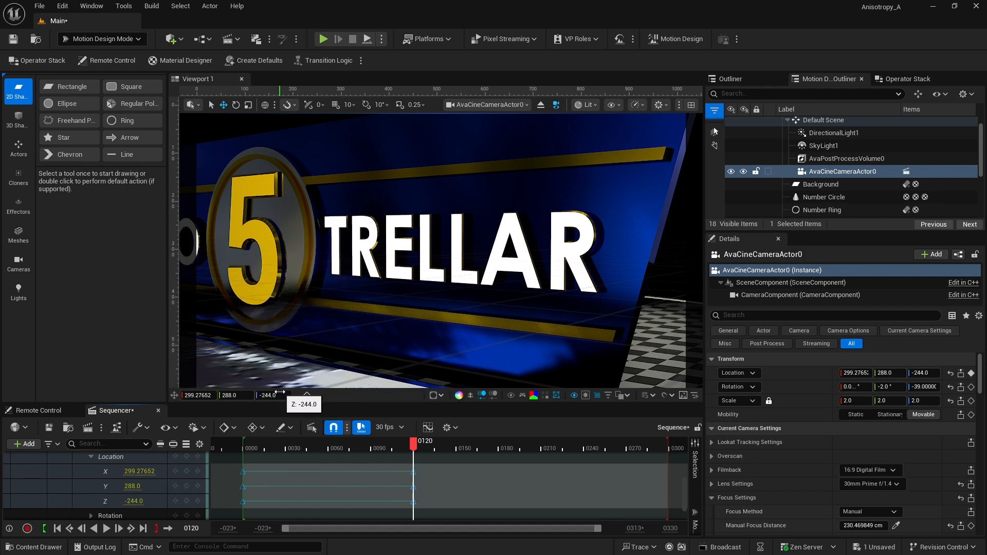
click(57, 529)
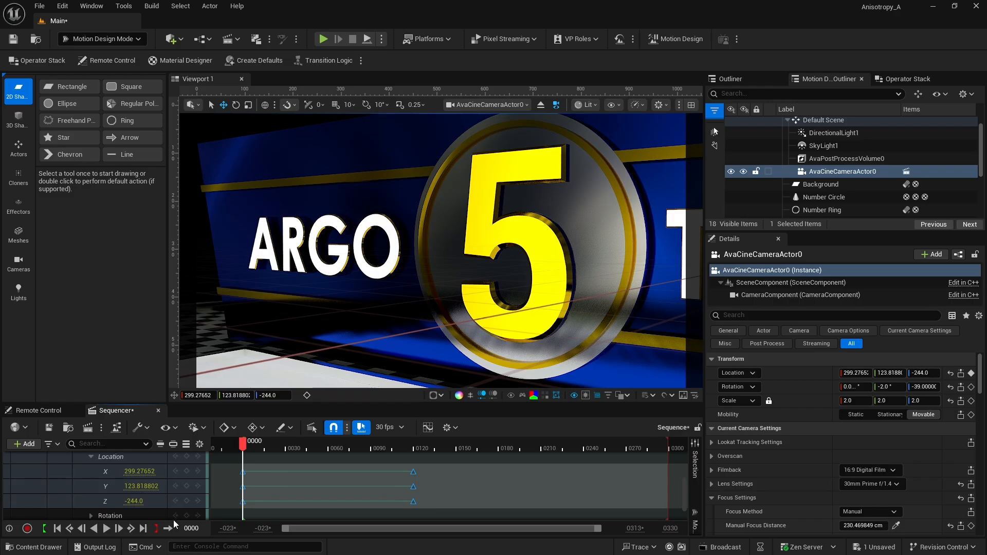
click(106, 529)
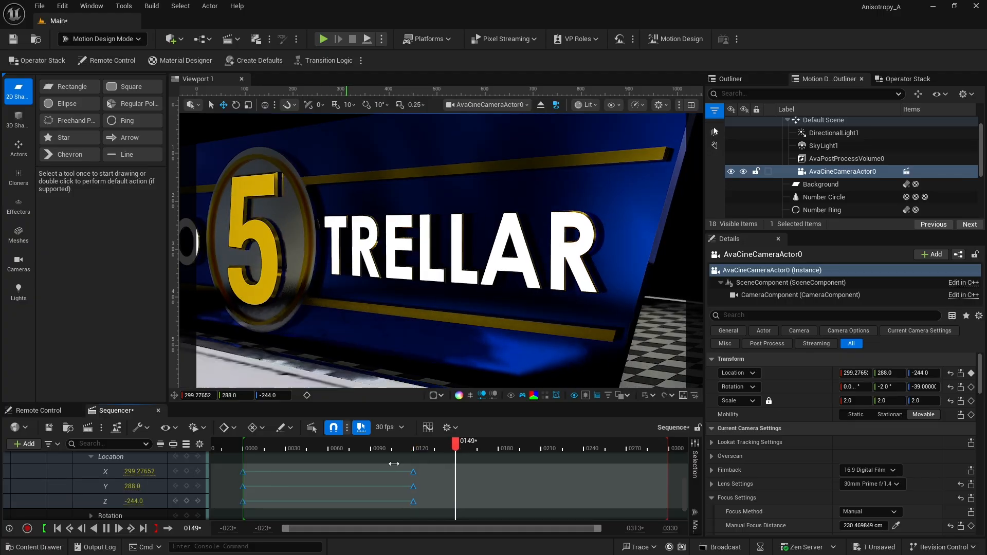
- Place the playhead at frame 119 and collapse the AvaCineCameraActor0 track
click(415, 446)
key(Left)
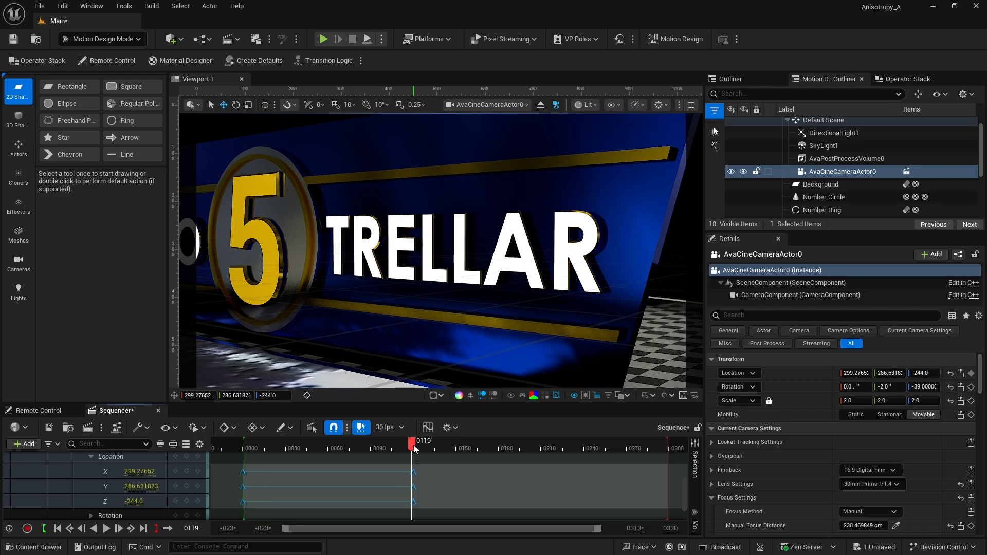
scroll(124, 483, up, 5)
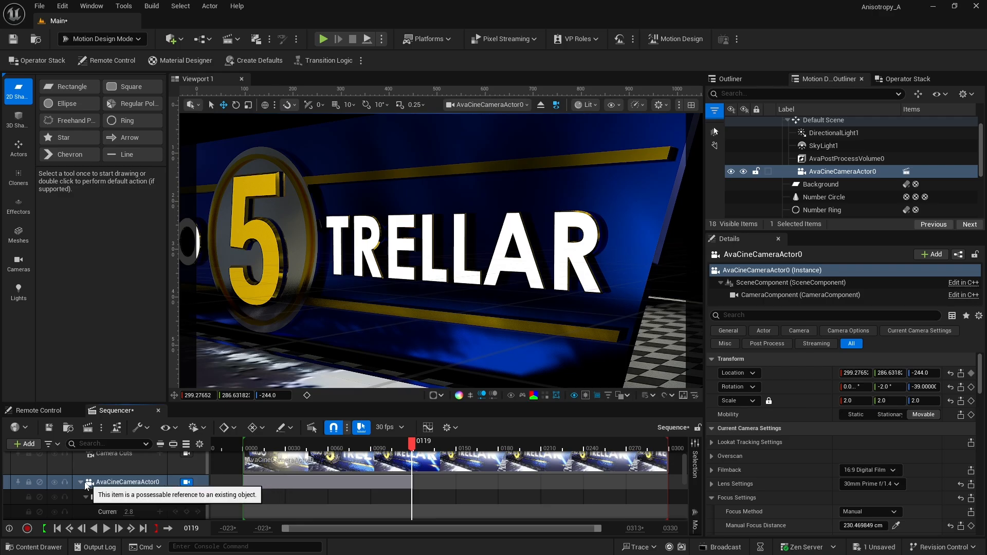
click(80, 482)
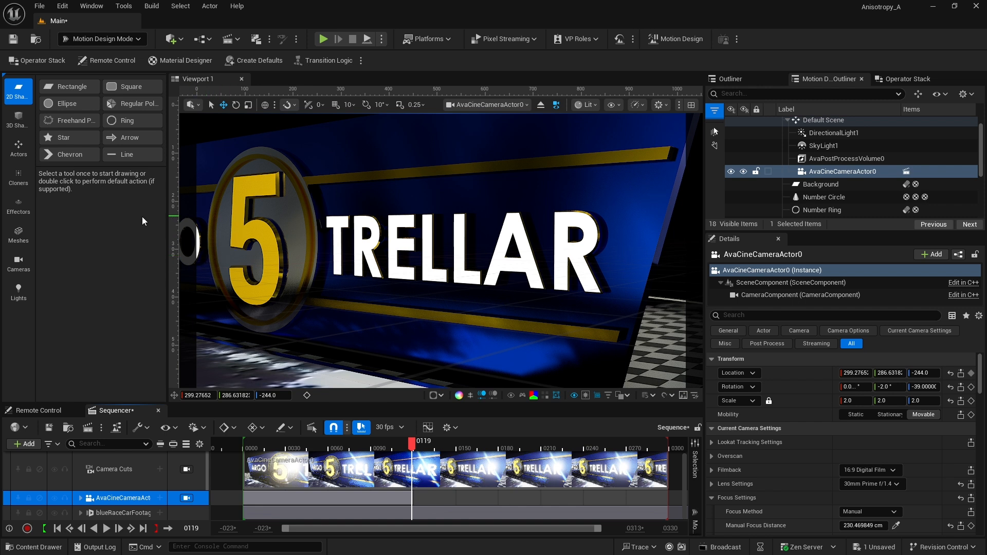
- Place a second Cine Camera Actor in the scene and add it as a track to the sequence
click(181, 42)
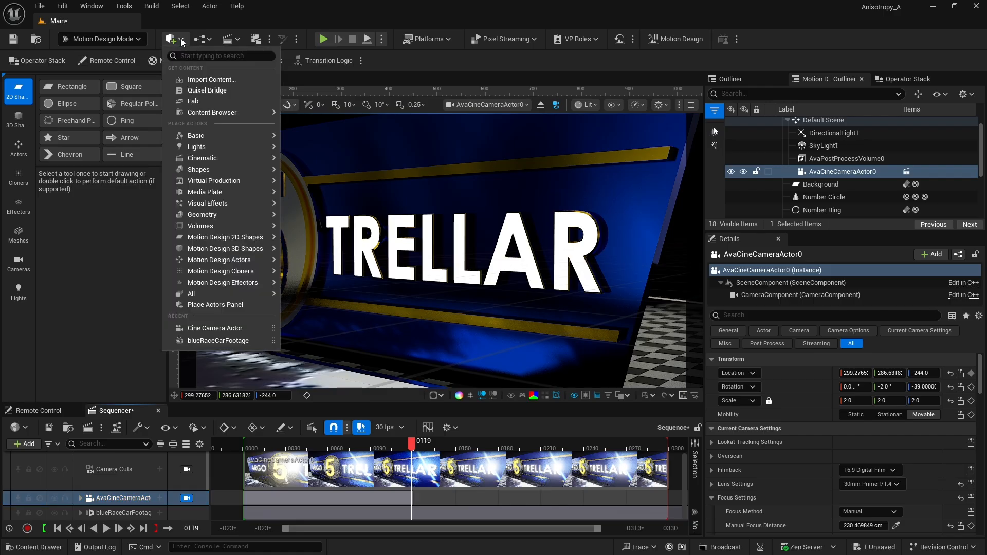
mouse_move(209, 161)
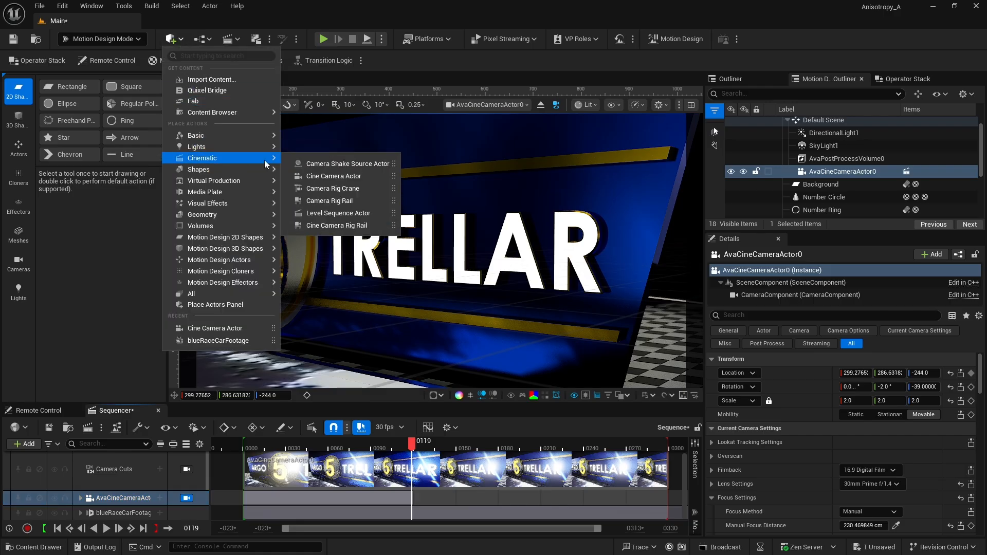
click(352, 177)
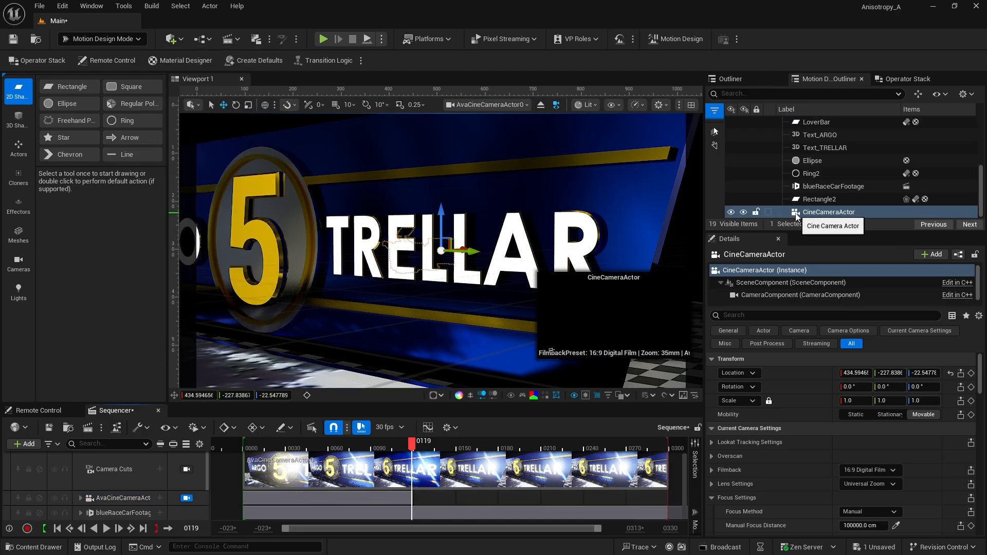
drag(794, 212, 121, 484)
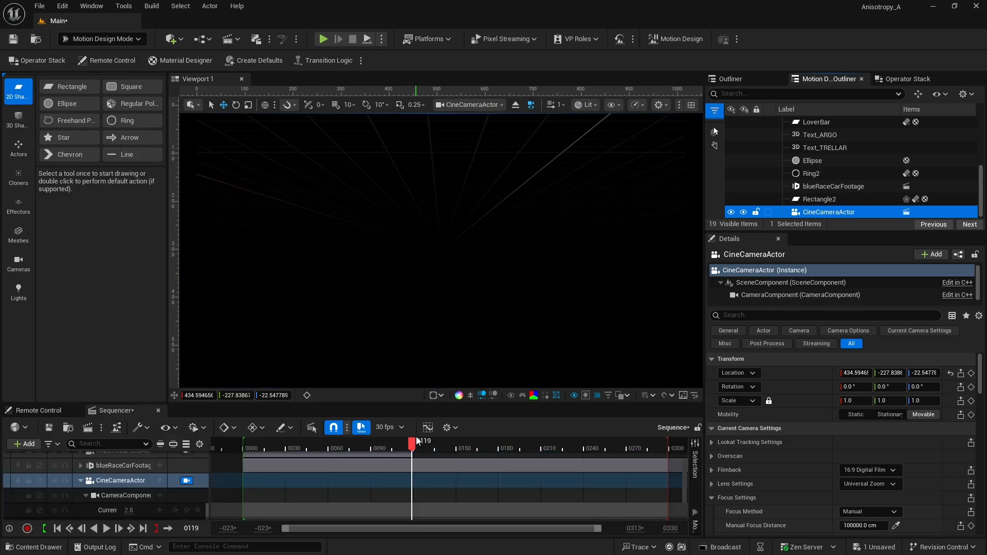
- Add a camera cut to CineCameraActor at frame 119 in the Camera Cuts track
scroll(169, 477, up, 2)
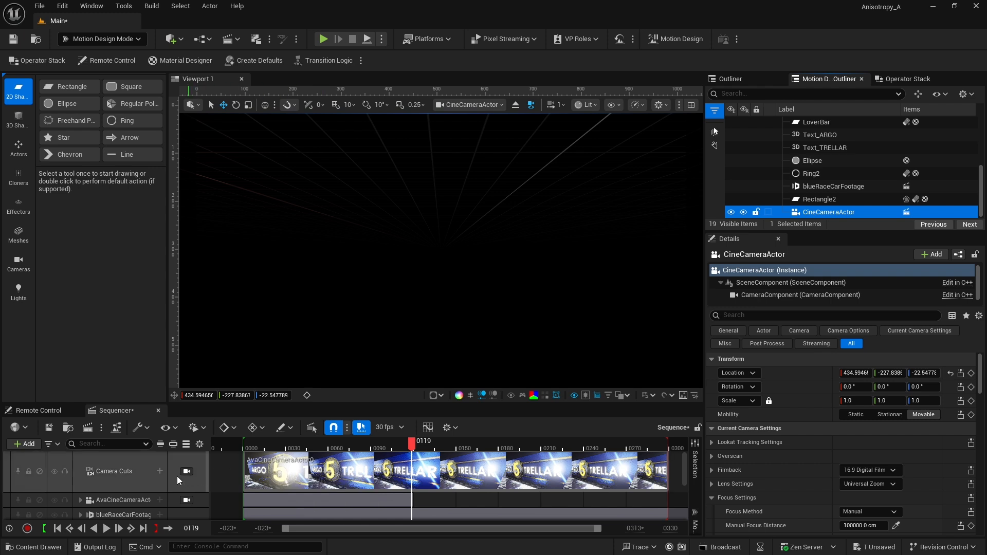
click(159, 472)
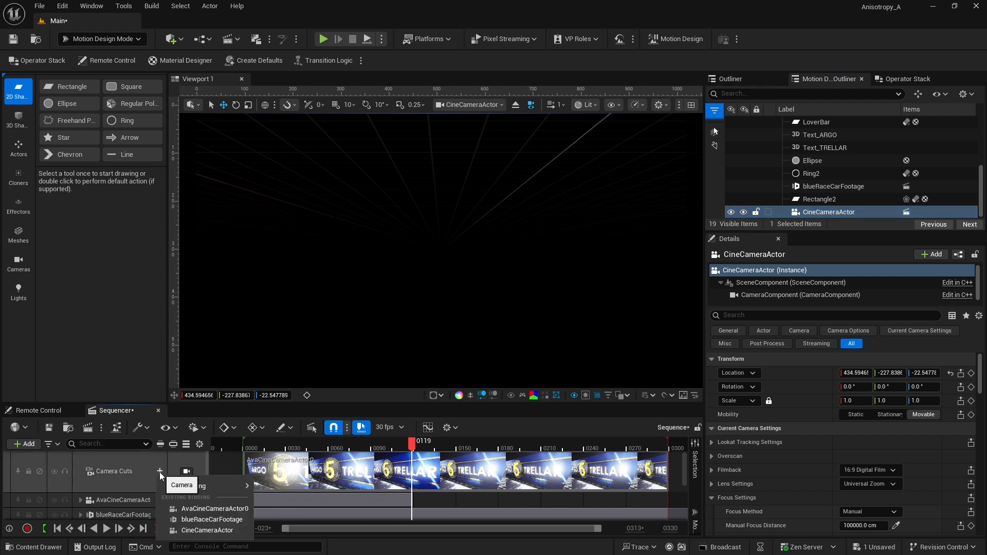
click(205, 532)
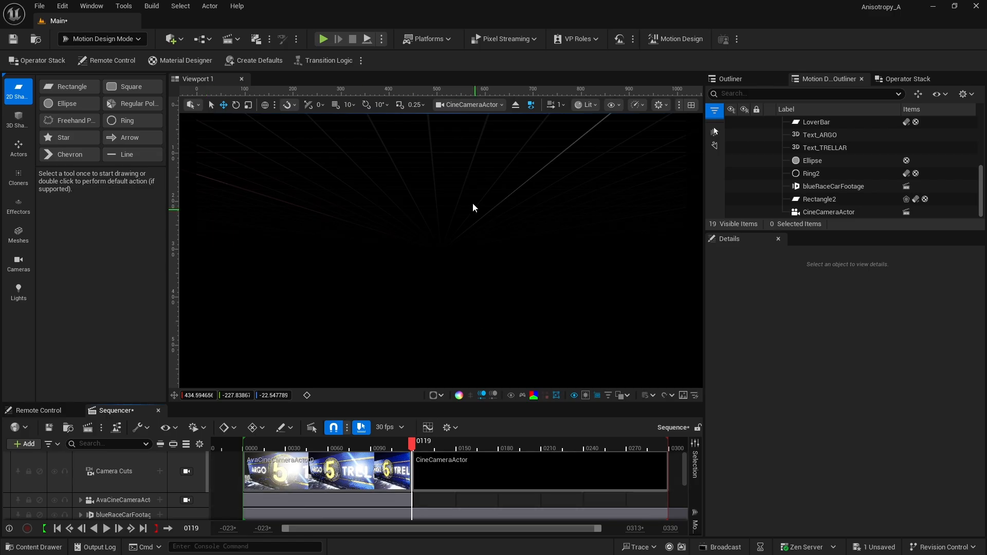
- Reframe CineCameraActor to face the full banner at about Y -28, Z -16, and set its X location to -768
drag(436, 266, 449, 432)
middle_drag(436, 267, 545, 261)
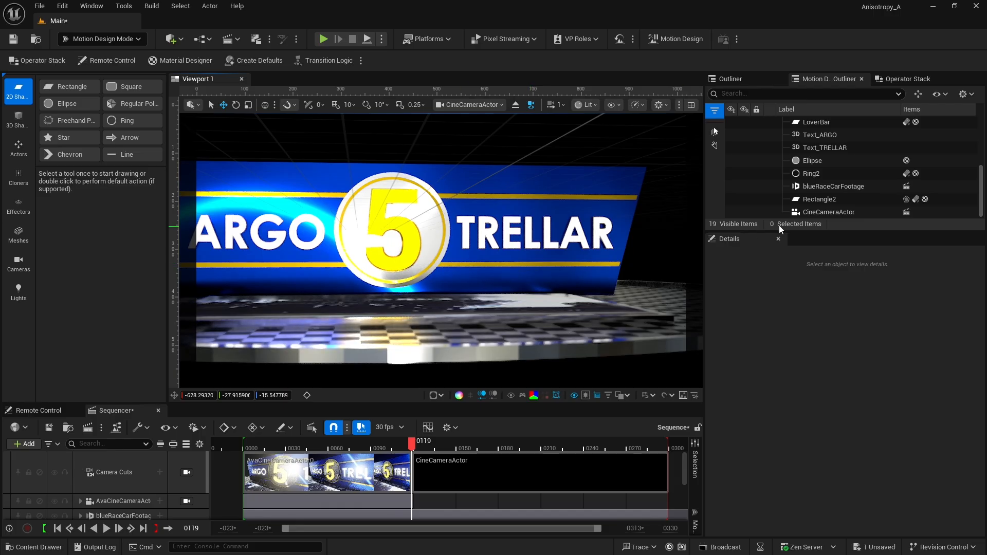
click(820, 212)
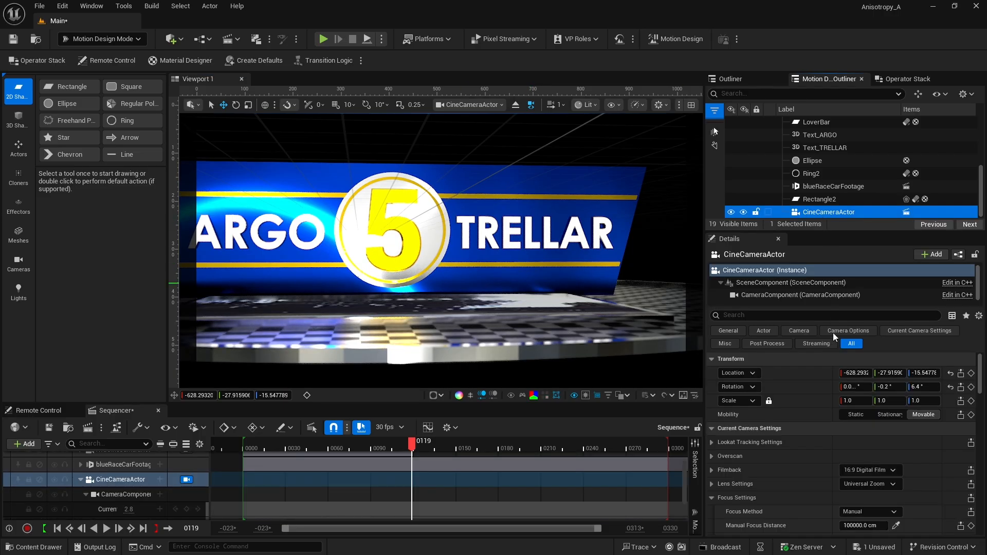
click(855, 373)
text(-700)
key(Return)
drag(856, 373, 820, 372)
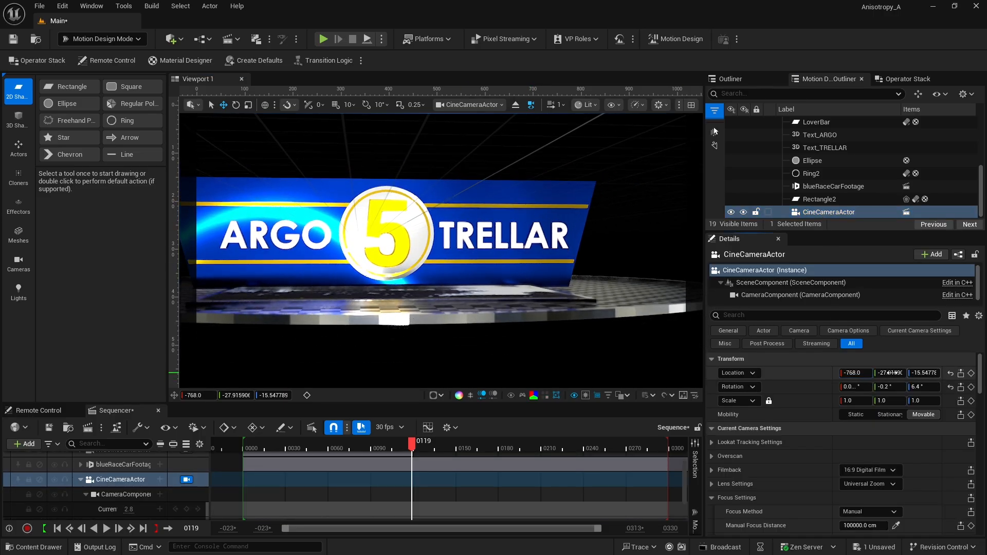
- Set CineCameraActor's Y location to 0 and zero its pitch and yaw so it faces the banner straight on
click(884, 373)
text(0)
key(Return)
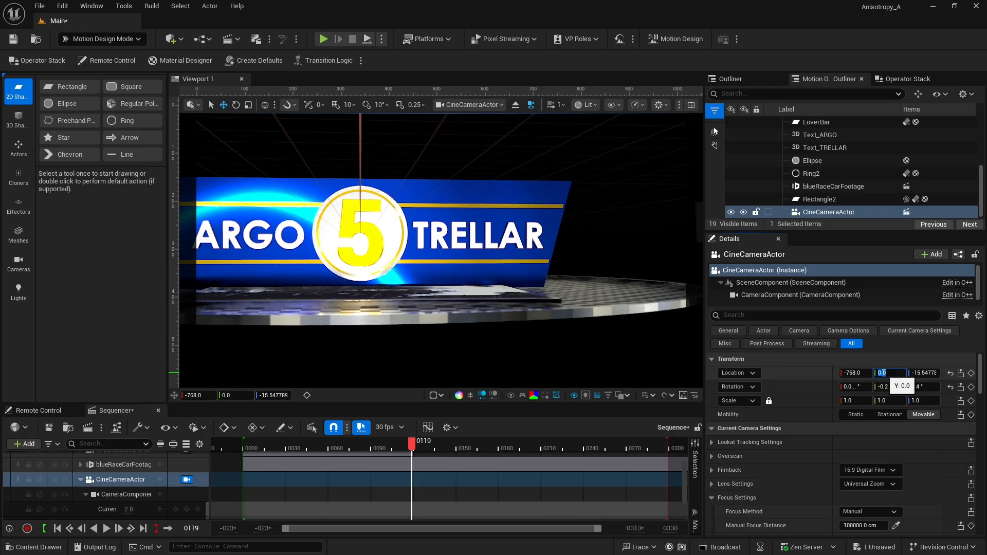
click(889, 386)
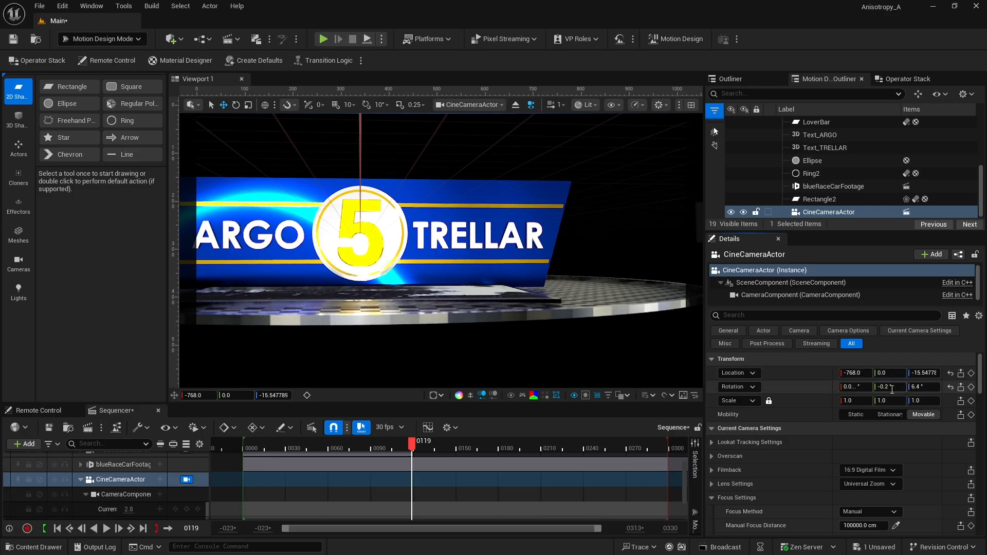
text(0)
key(Return)
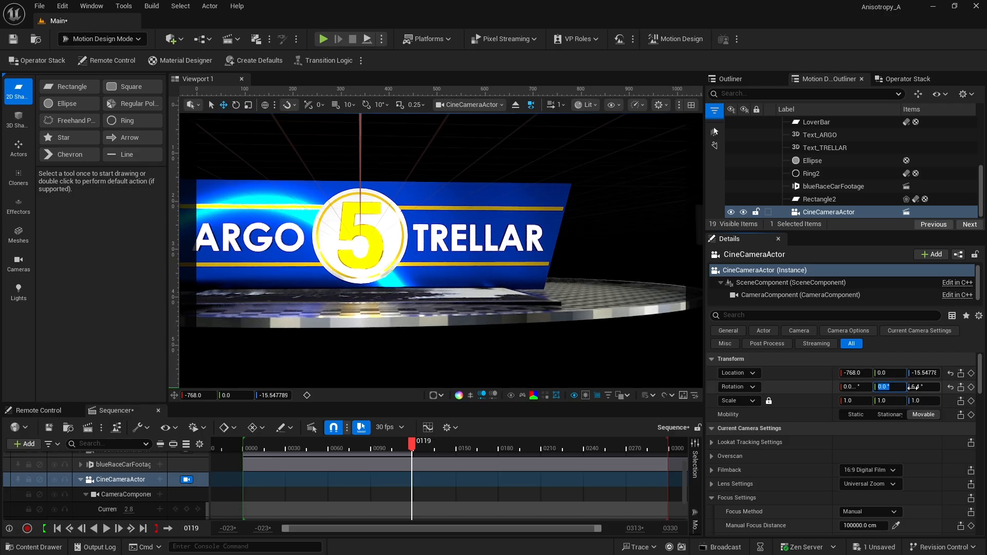
click(915, 387)
text(0)
key(Return)
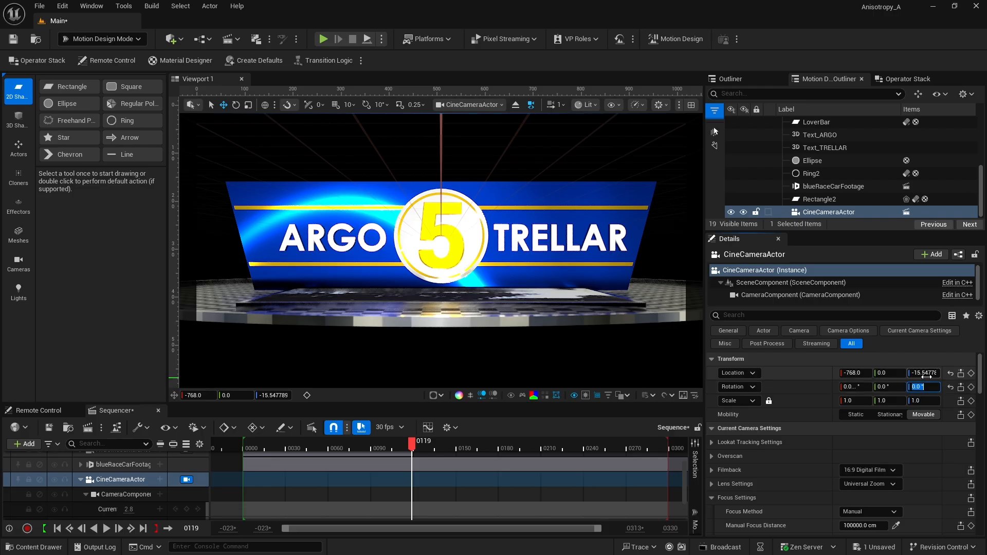
- Raise CineCameraActor high above the stage by changing its Z location to 305
click(924, 373)
text(-24)
key(Return)
drag(924, 373, 969, 372)
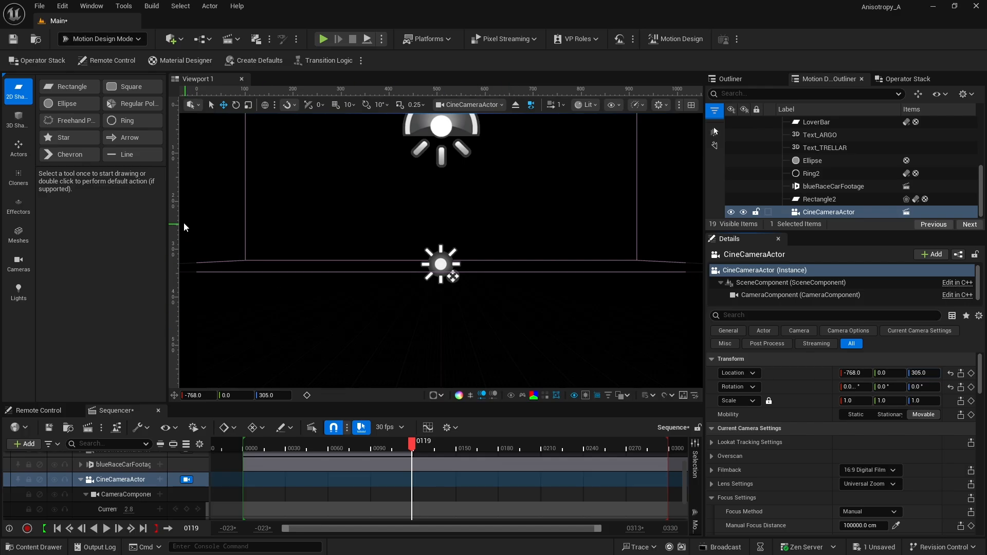
- Place a Camera Rig Rail actor in the scene and release the viewport from the CineCameraActor view
click(181, 41)
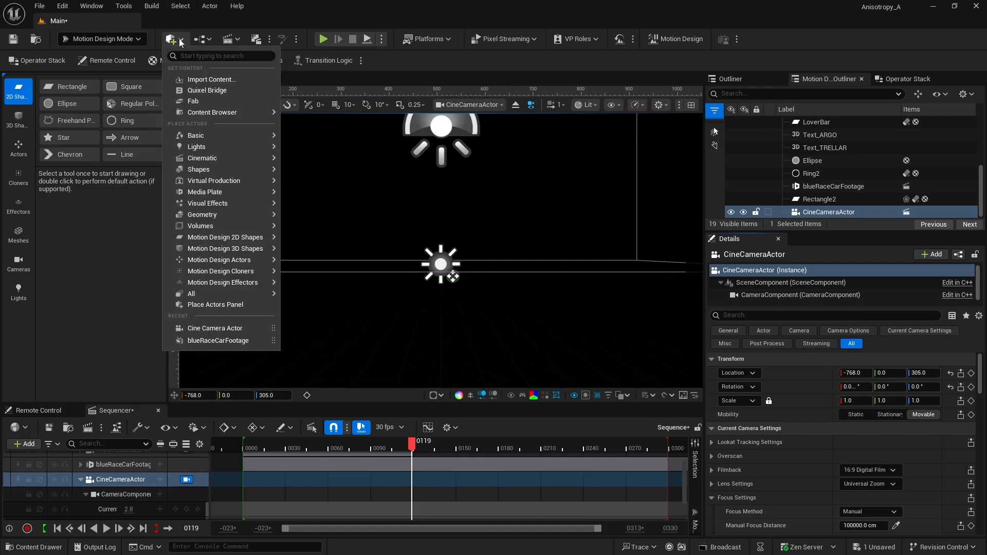
mouse_move(216, 159)
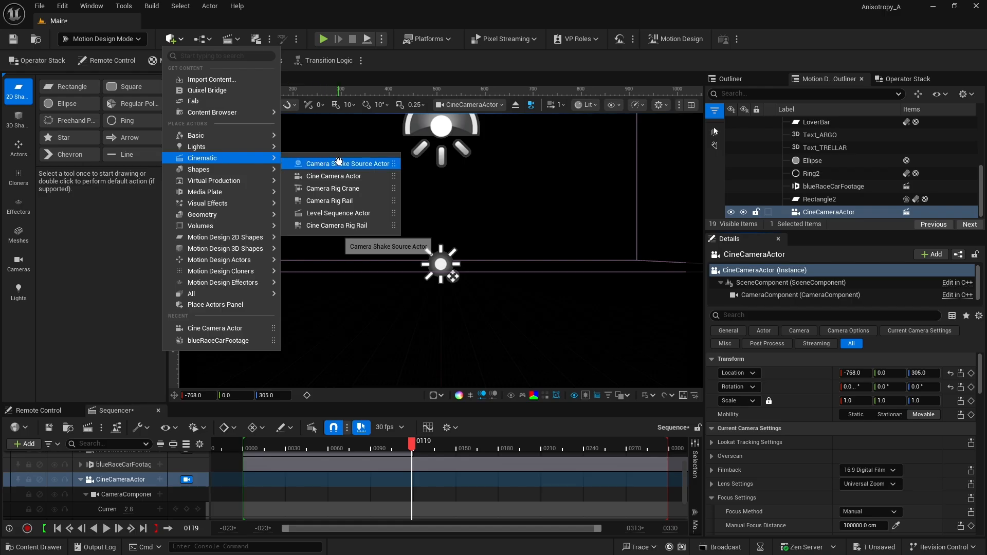
click(344, 201)
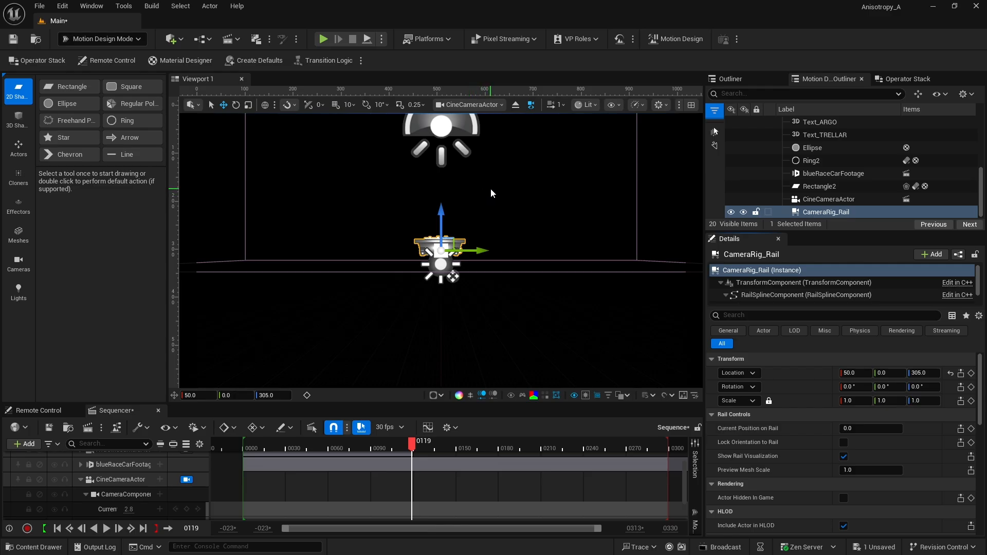
scroll(162, 513, up, 3)
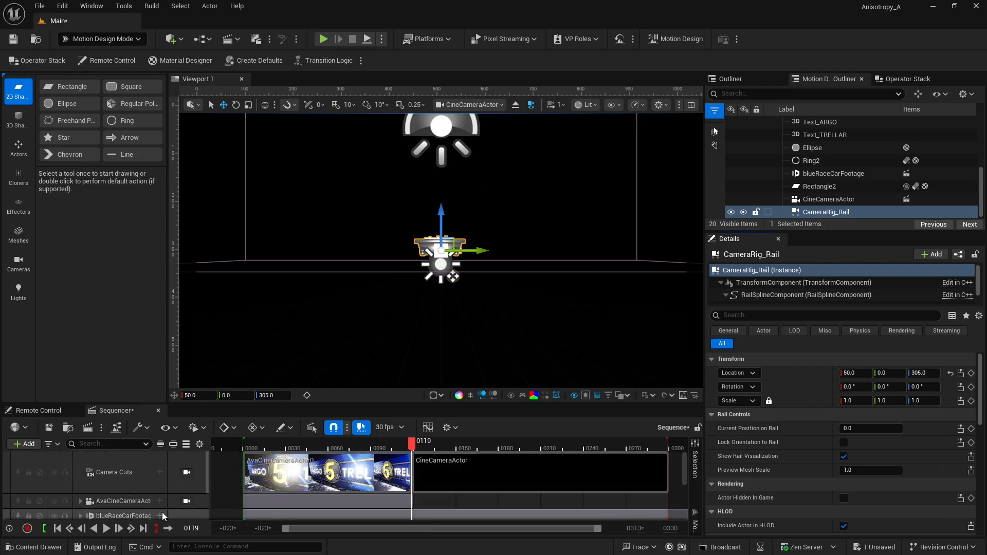
scroll(162, 513, down, 2)
click(187, 499)
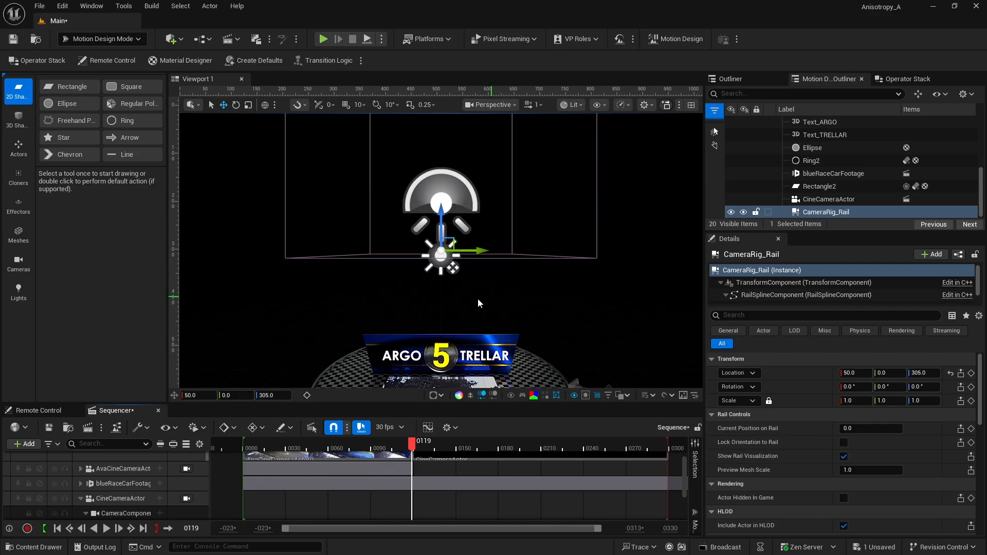
- Move CameraRig_Rail along X to CineCameraActor and set its location to X -800 and Z 300
right_drag(384, 299, 443, 321)
right_drag(577, 285, 570, 284)
right_drag(512, 258, 518, 224)
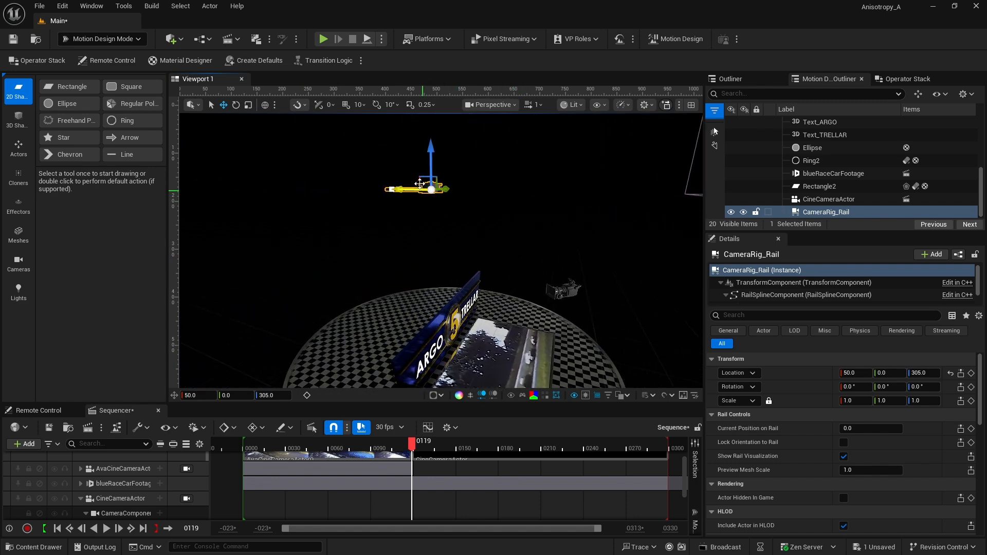
middle_drag(446, 243, 565, 244)
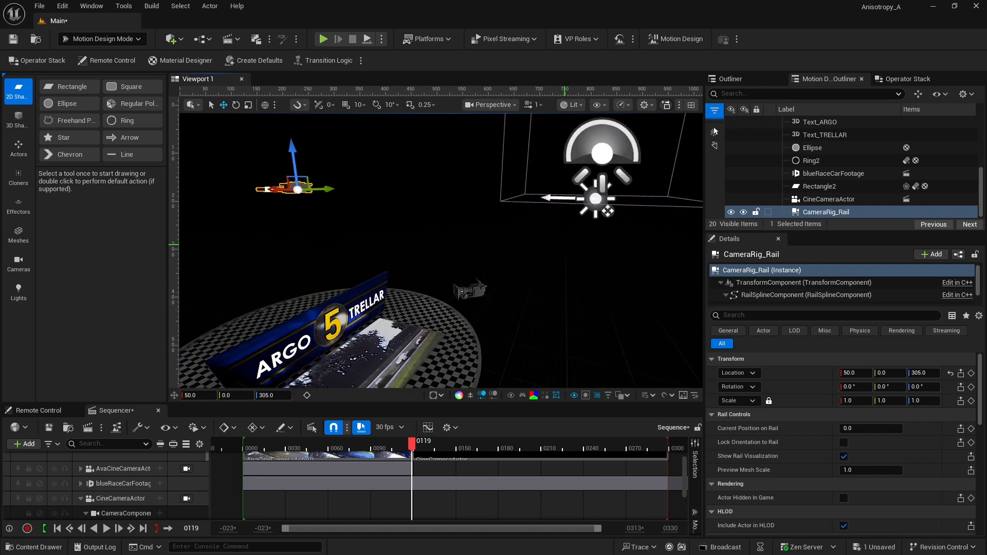
right_drag(446, 249, 446, 321)
middle_drag(501, 258, 550, 213)
click(606, 189)
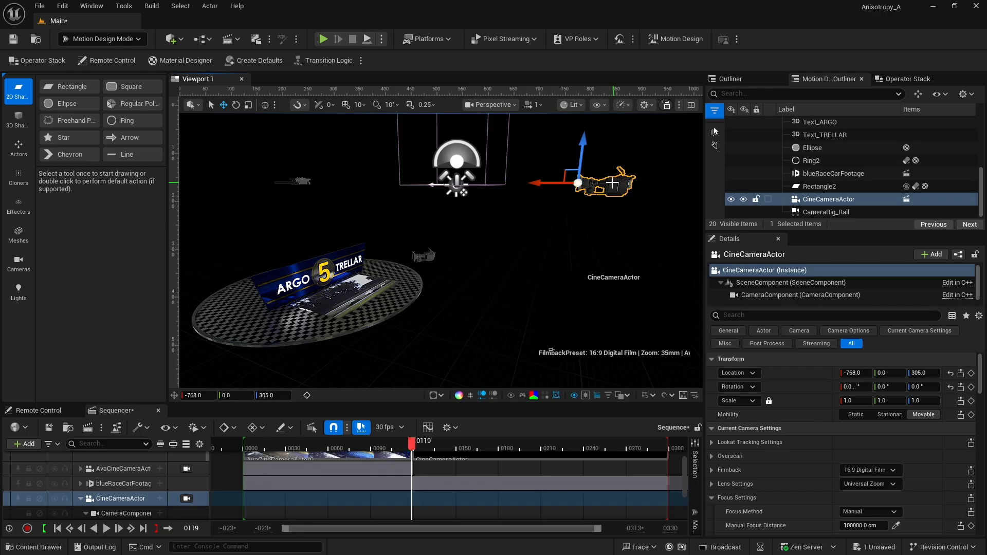
click(297, 181)
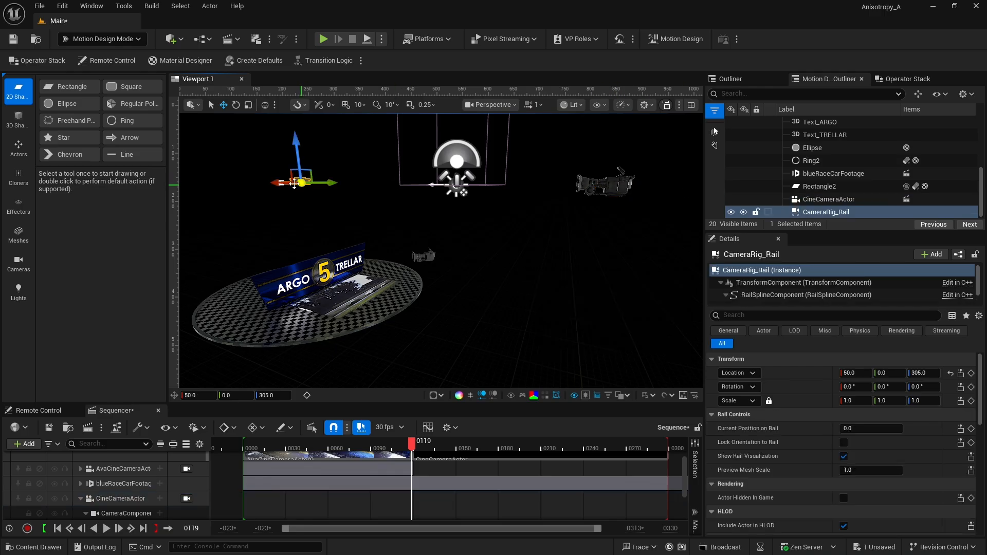
drag(275, 182, 591, 183)
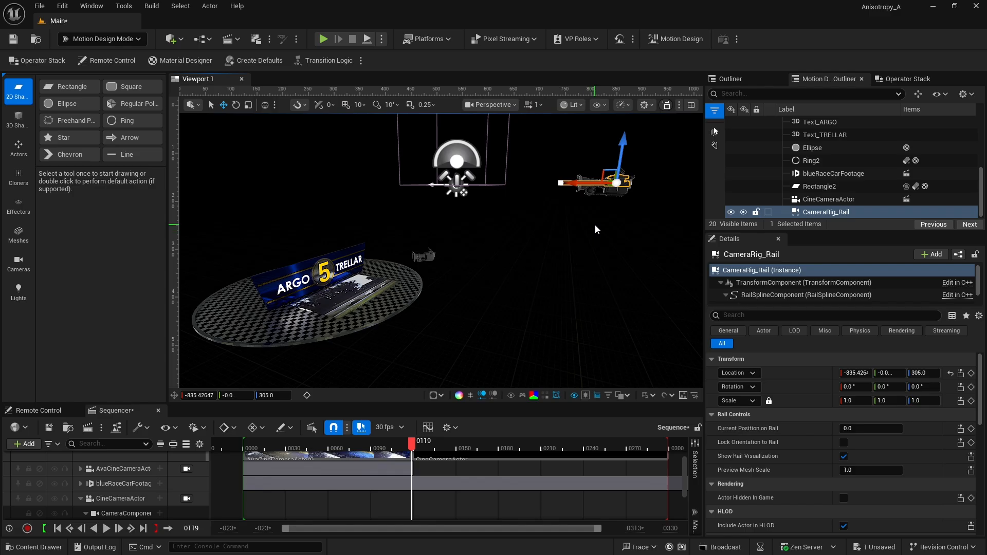
click(854, 374)
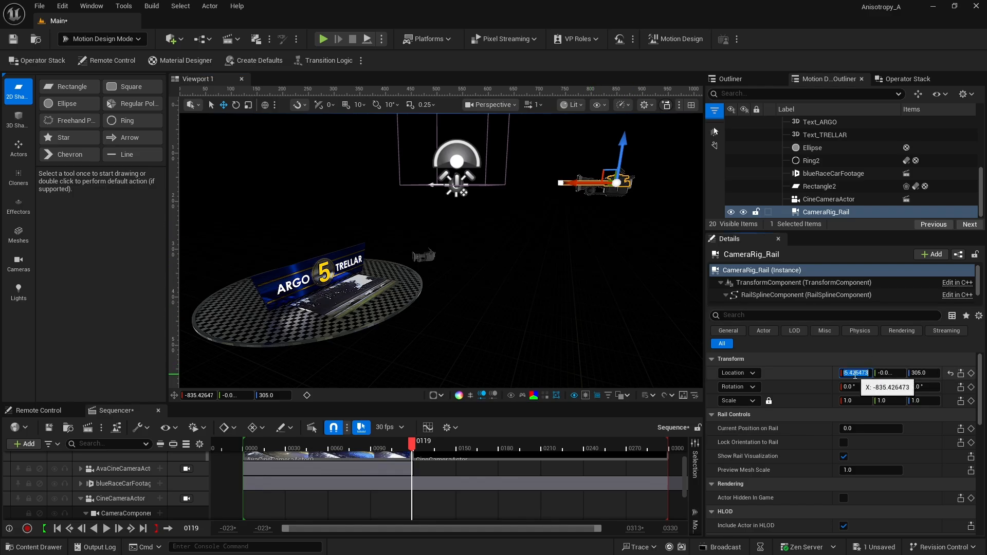
text(-800)
key(Return)
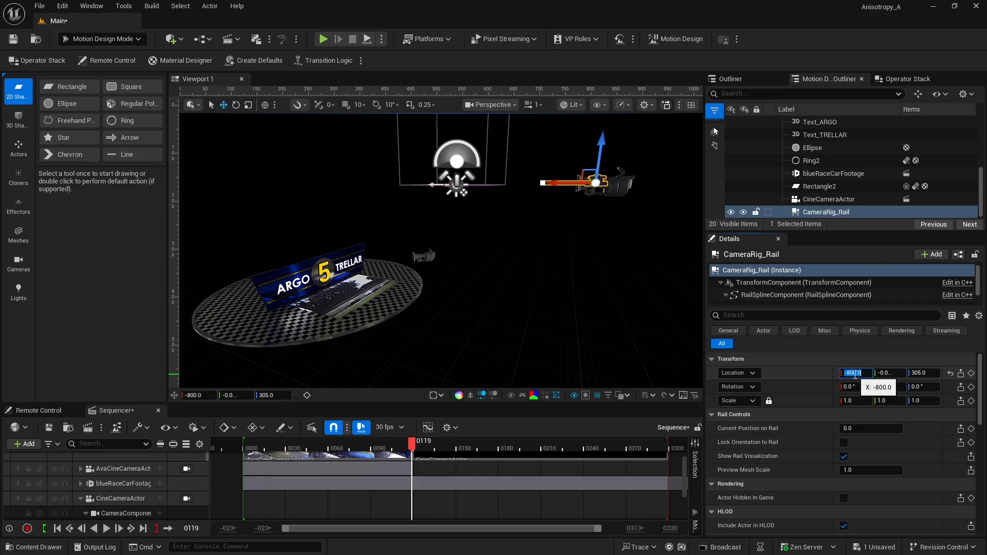
click(923, 374)
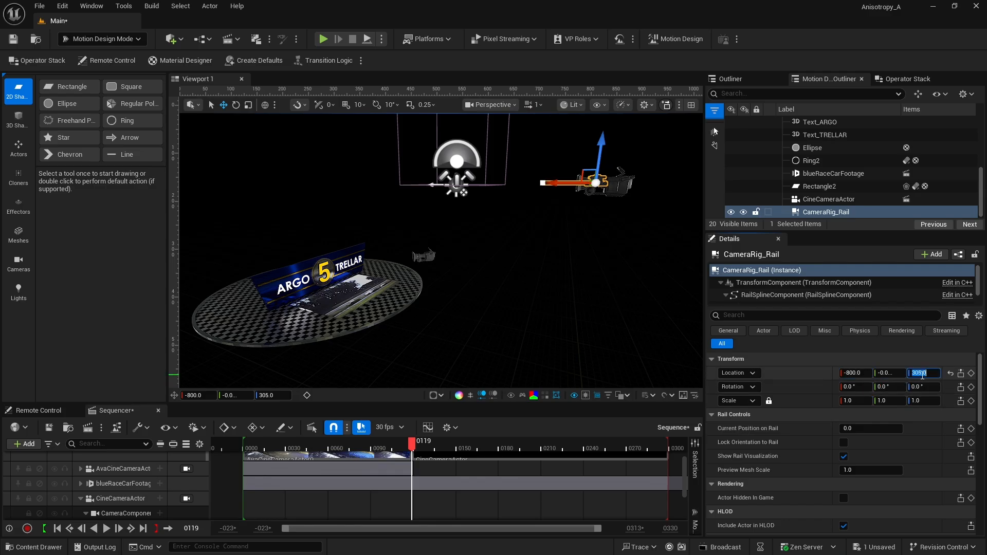
text(300)
key(Return)
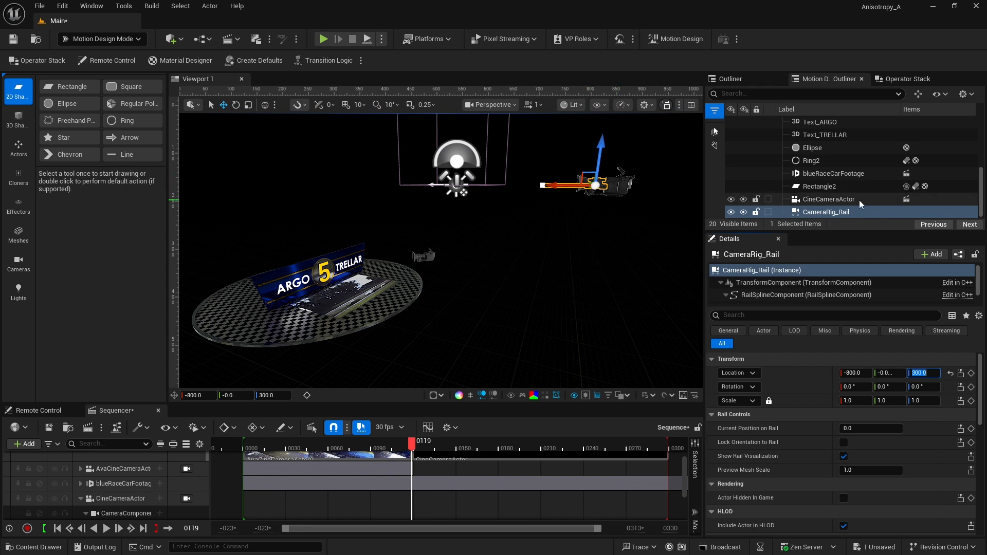
- Parent CineCameraActor to CameraRig_Rail and reset the camera's location and rotation to their defaults
click(796, 201)
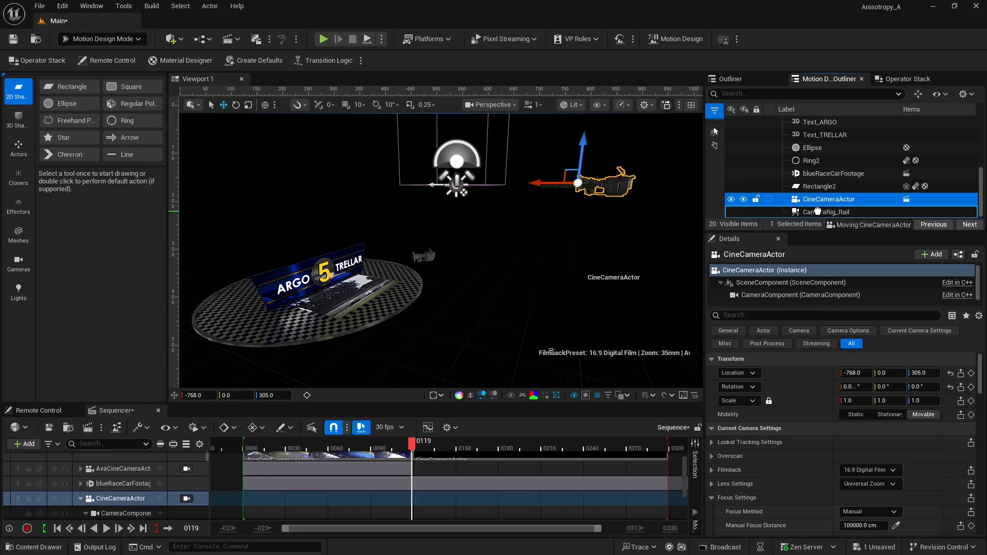
drag(797, 201, 819, 215)
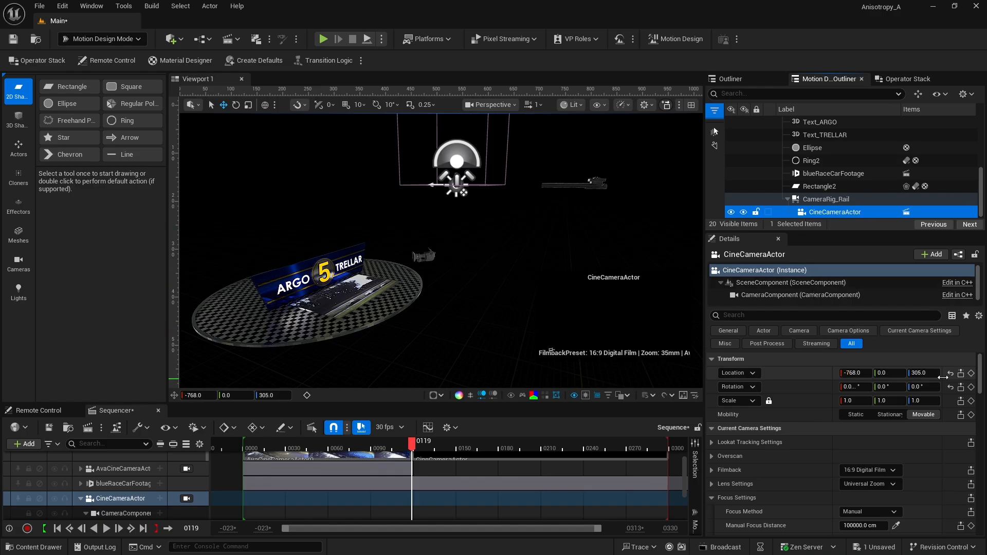
click(950, 375)
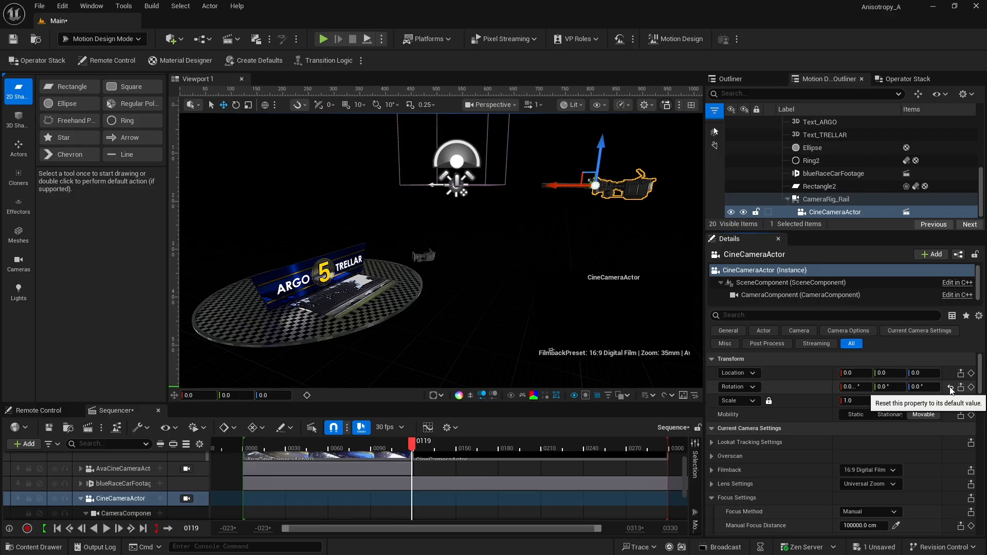
click(950, 389)
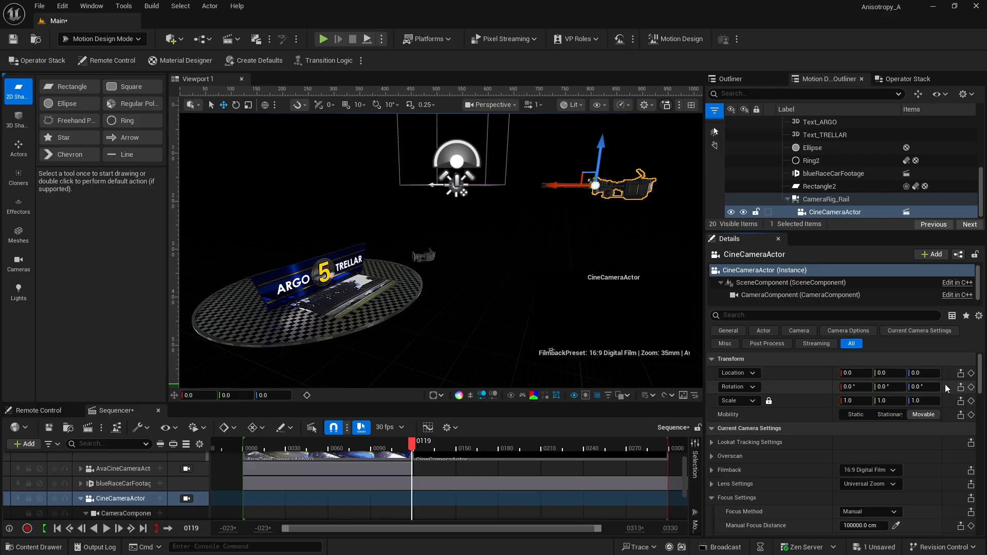
- Rotate CameraRig_Rail to a yaw of 90° so the rail runs parallel to the banner
click(826, 200)
right_drag(532, 235, 550, 213)
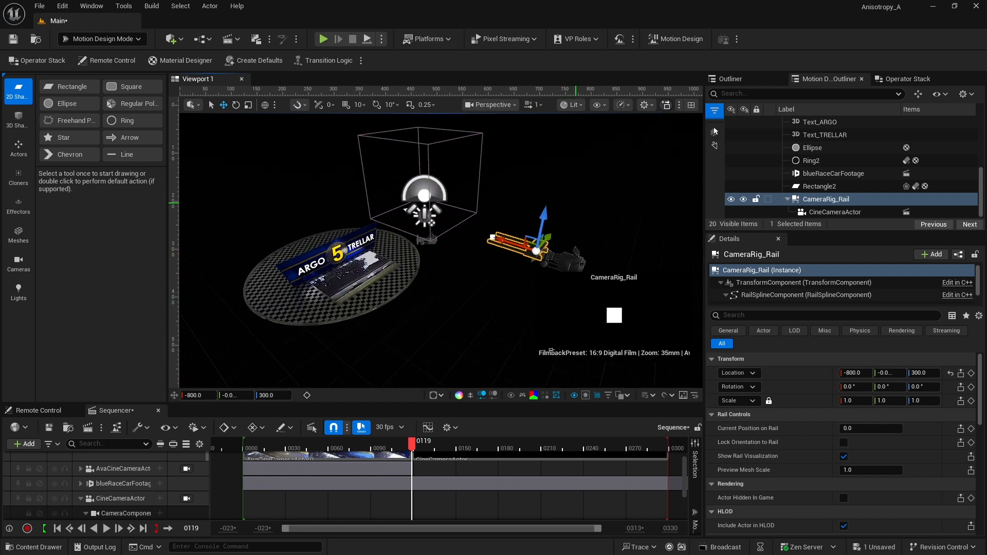
right_drag(500, 301, 482, 311)
right_drag(619, 318, 569, 337)
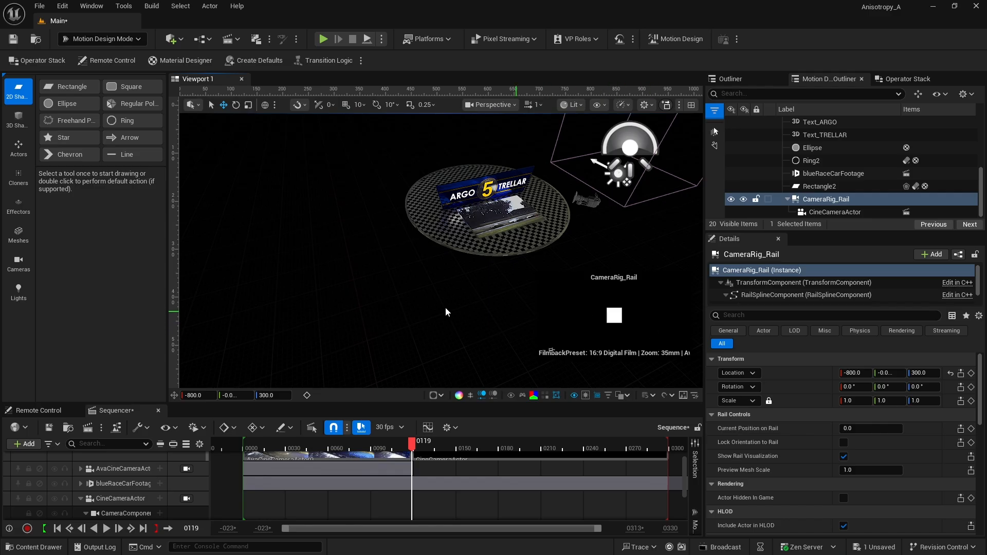
middle_drag(412, 309, 620, 299)
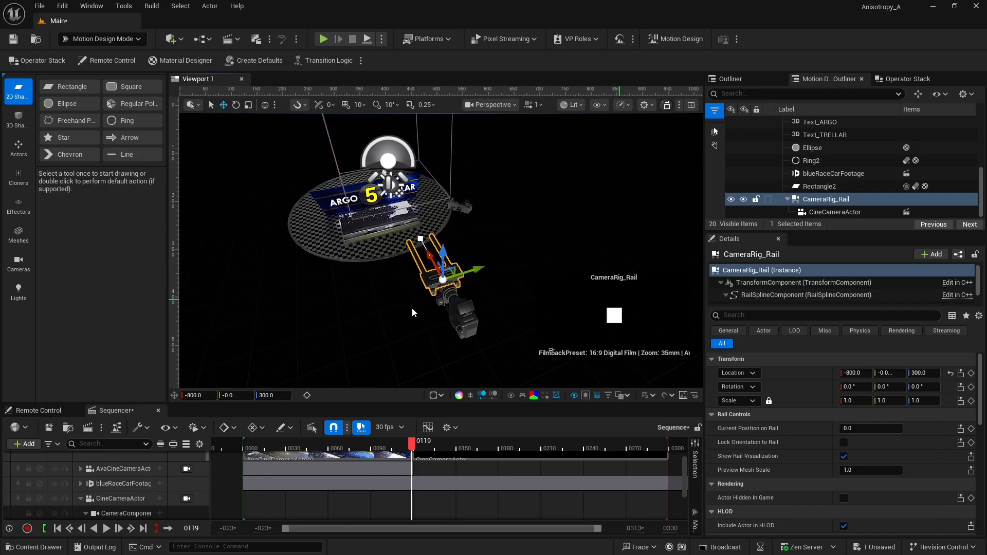
right_drag(500, 273, 477, 290)
middle_drag(360, 274, 417, 264)
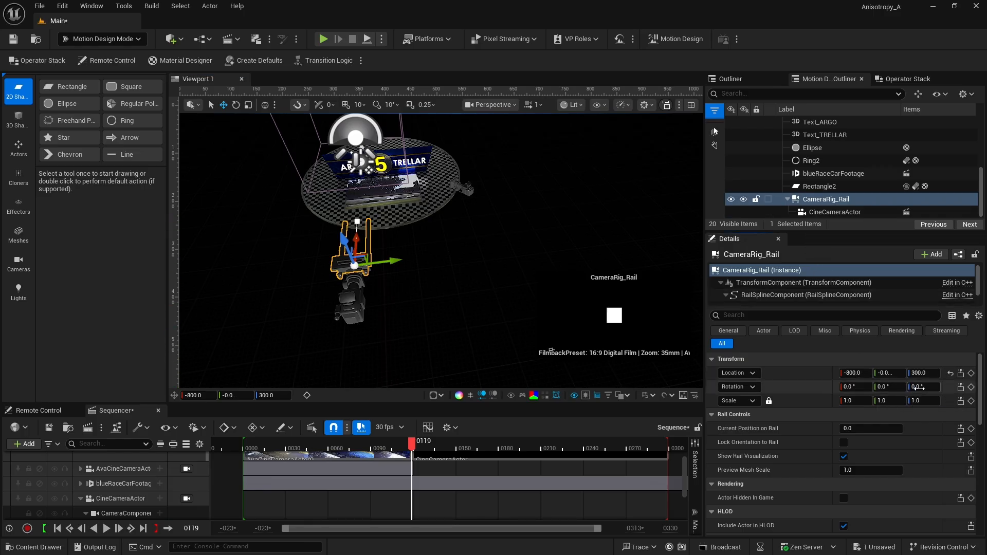
mouse_move(919, 388)
mouse_down()
mouse_move(953, 388)
mouse_move(921, 388)
mouse_up()
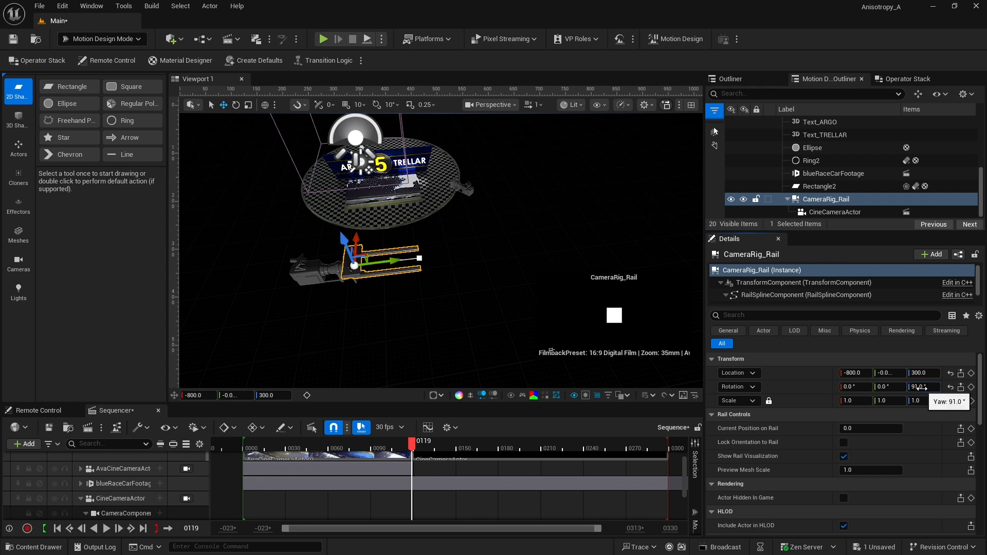
click(920, 388)
text(90)
key(Return)
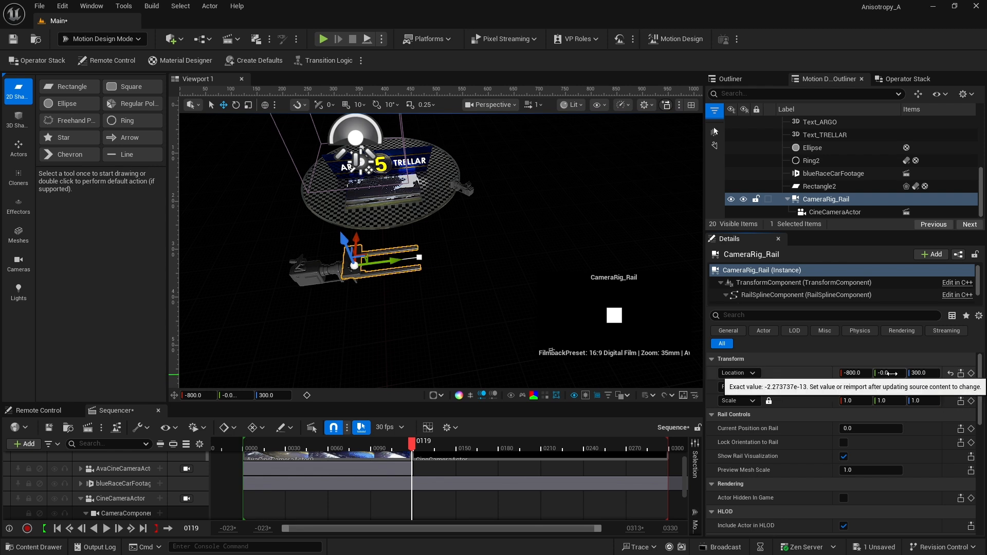
- Set CameraRig_Rail's Y location to -300
drag(890, 373, 893, 374)
click(891, 373)
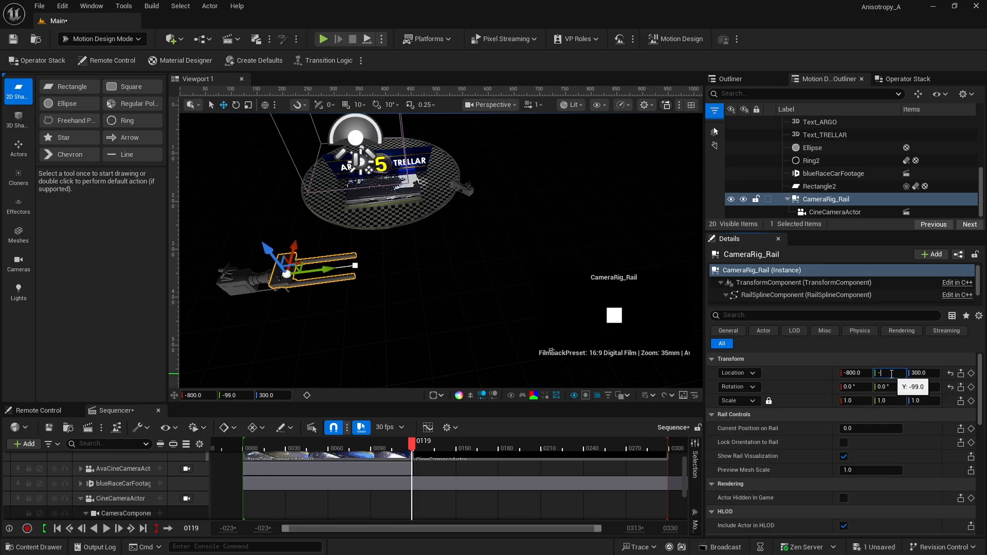
key(Return)
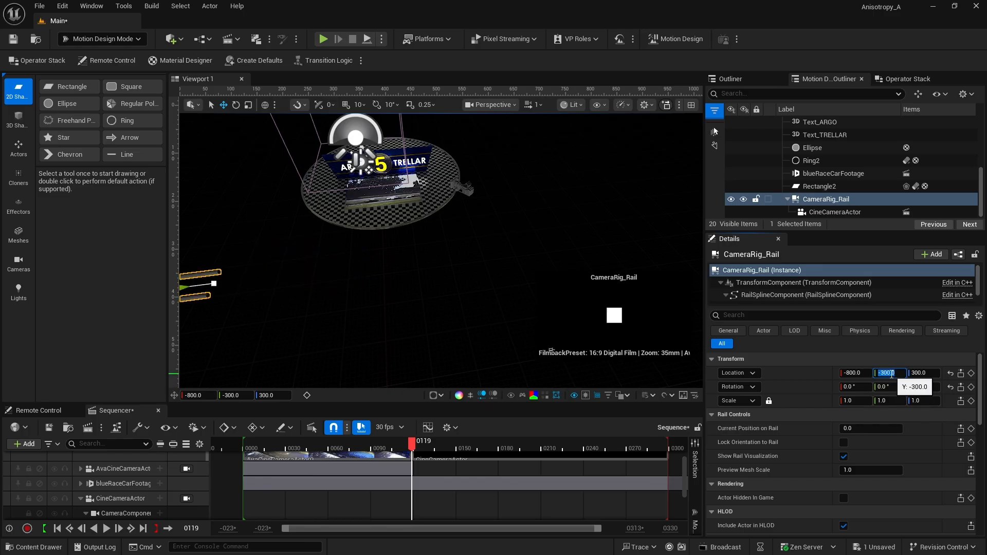
- Aim CineCameraActor at the banner from the rail with Z location 22, pitch -24° and yaw -69°
middle_drag(446, 305, 331, 313)
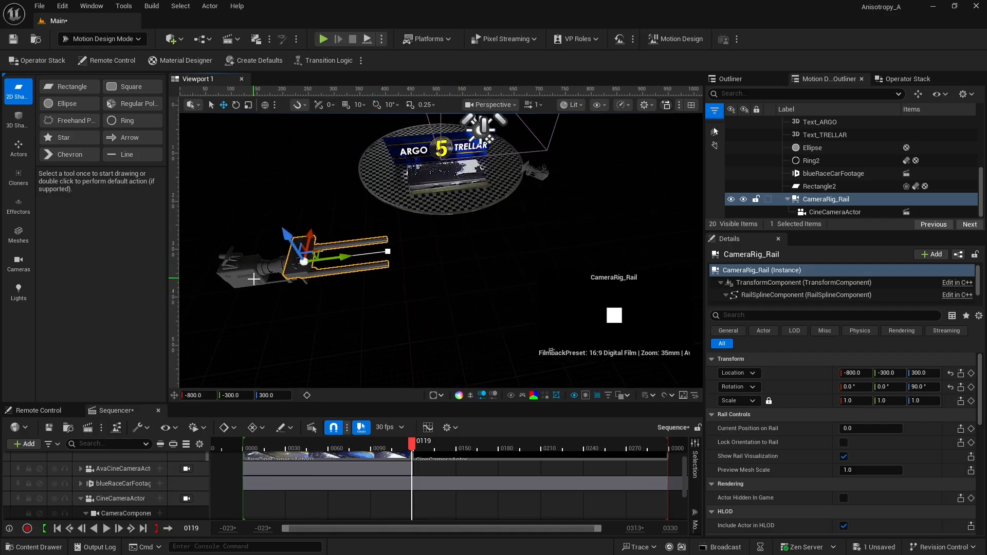
click(811, 212)
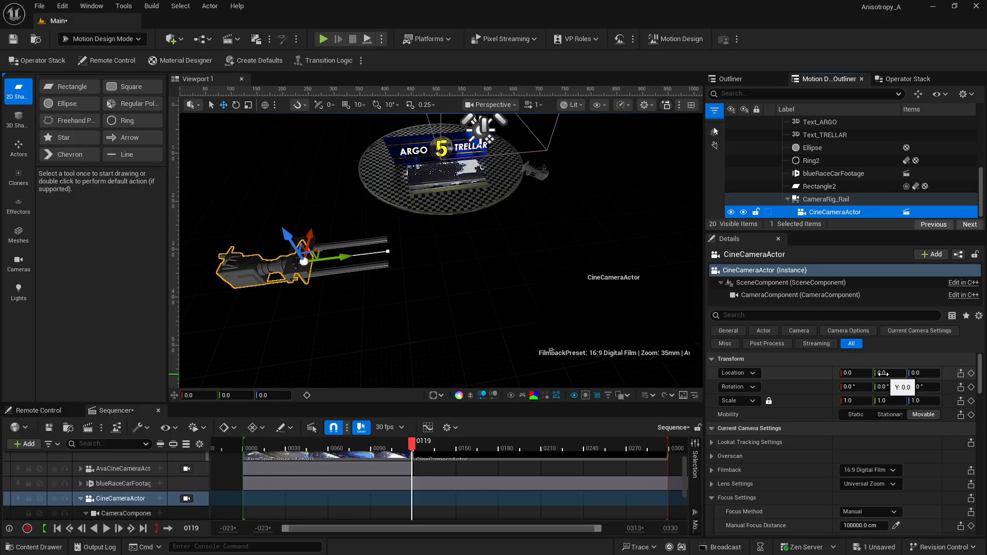
drag(924, 373, 888, 387)
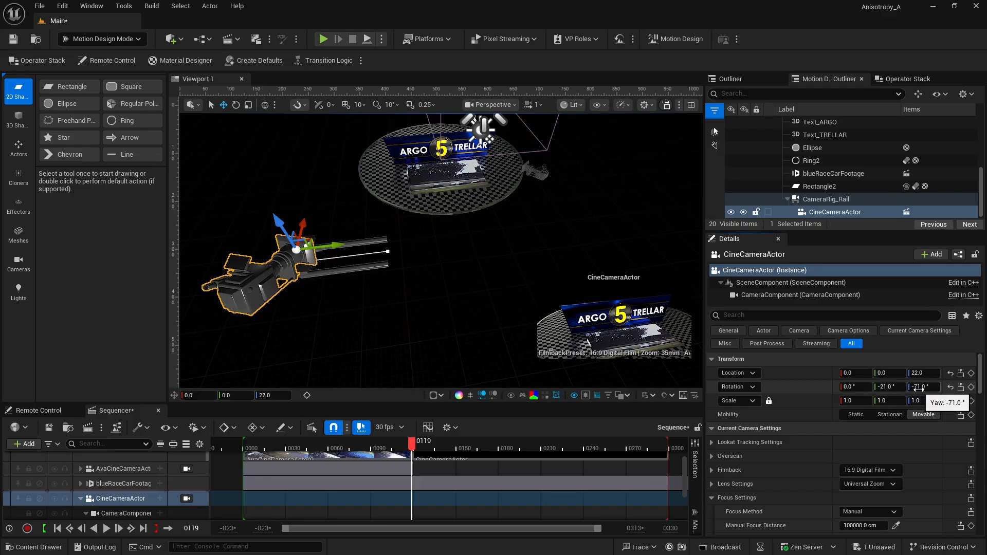
drag(920, 387, 887, 386)
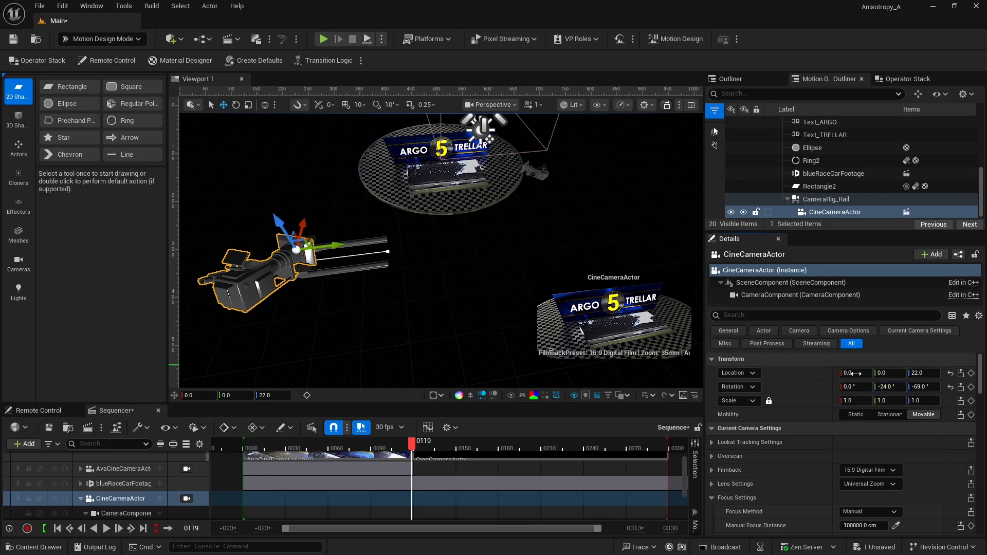
- Set CameraRig_Rail's X location to -713 and re-aim CineCameraActor with pitch -27° and yaw -67°
click(821, 199)
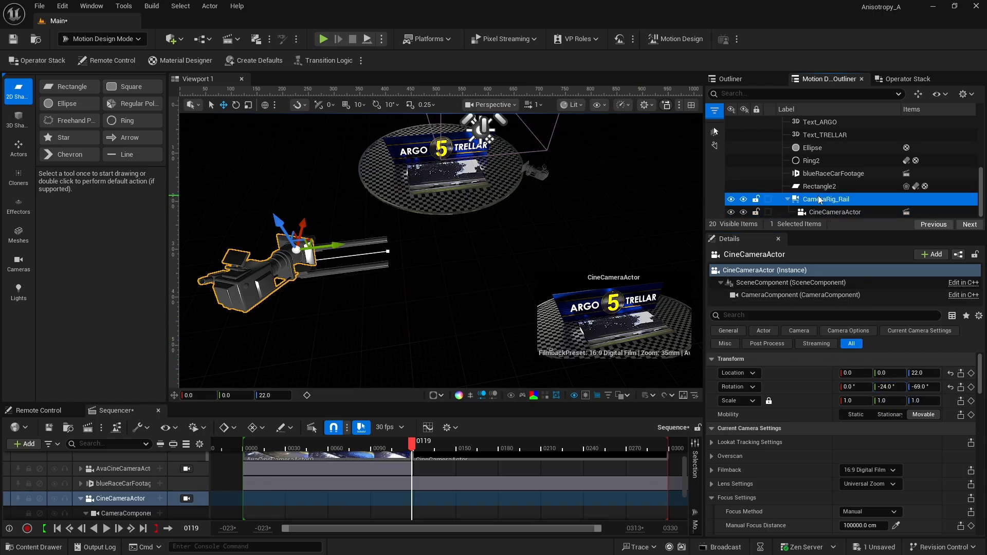
drag(865, 372, 910, 373)
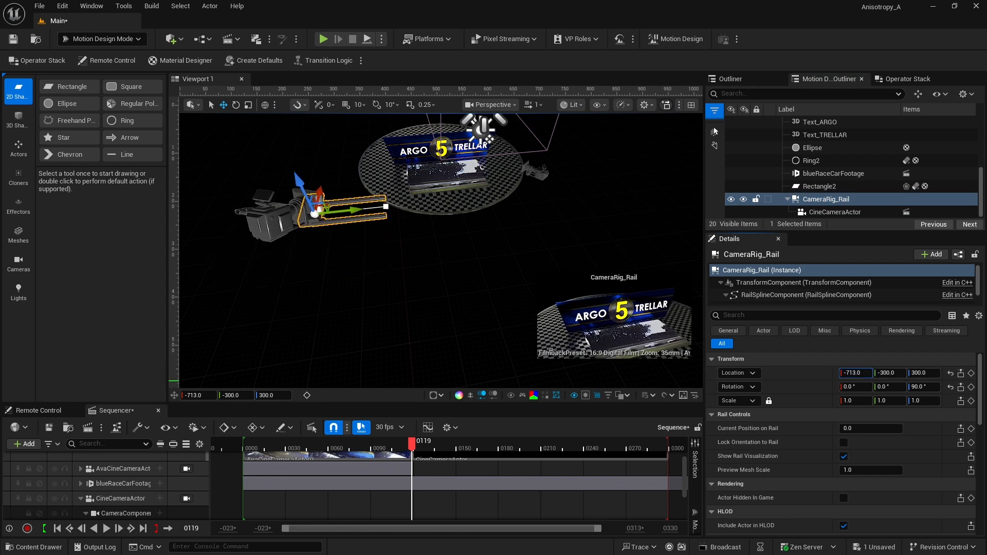
click(810, 212)
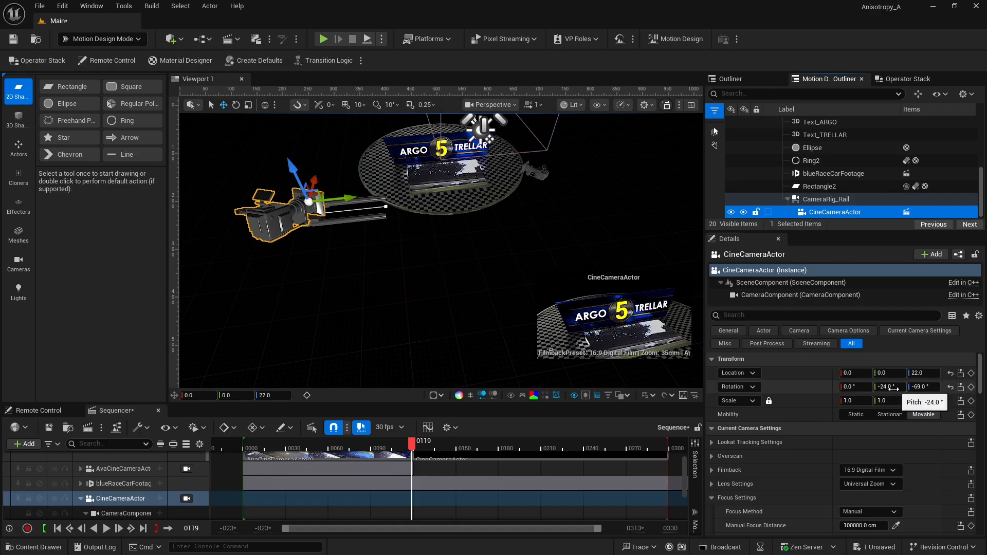
drag(890, 386, 886, 386)
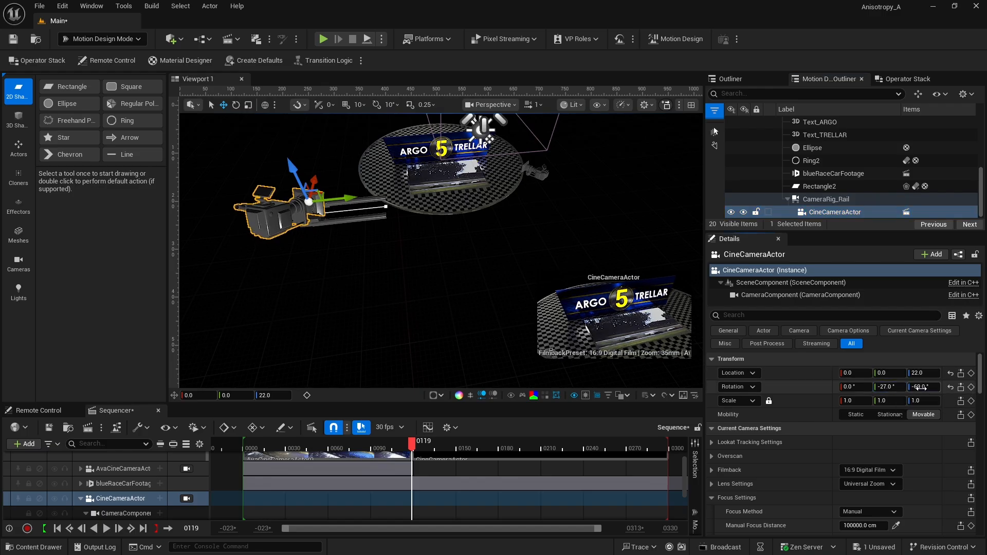
drag(922, 389, 926, 389)
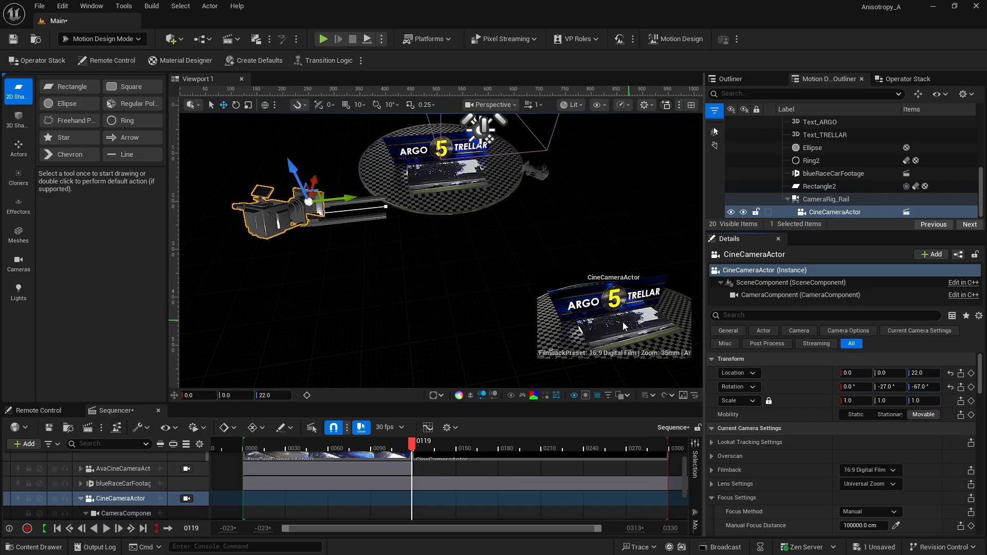
- Lengthen the camera rail by setting its end spline point's X location to 600
click(386, 207)
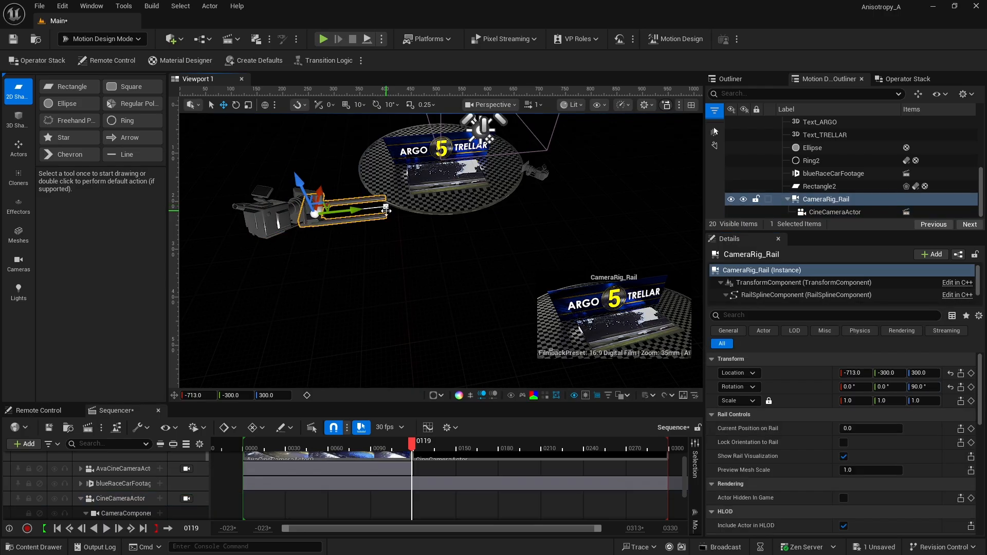
click(387, 207)
click(386, 207)
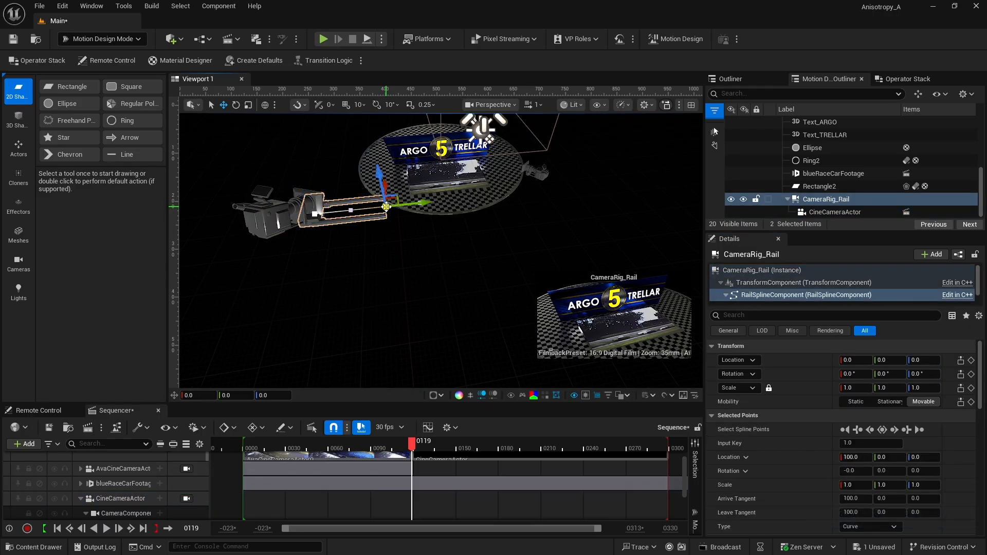
drag(426, 203, 571, 205)
click(847, 456)
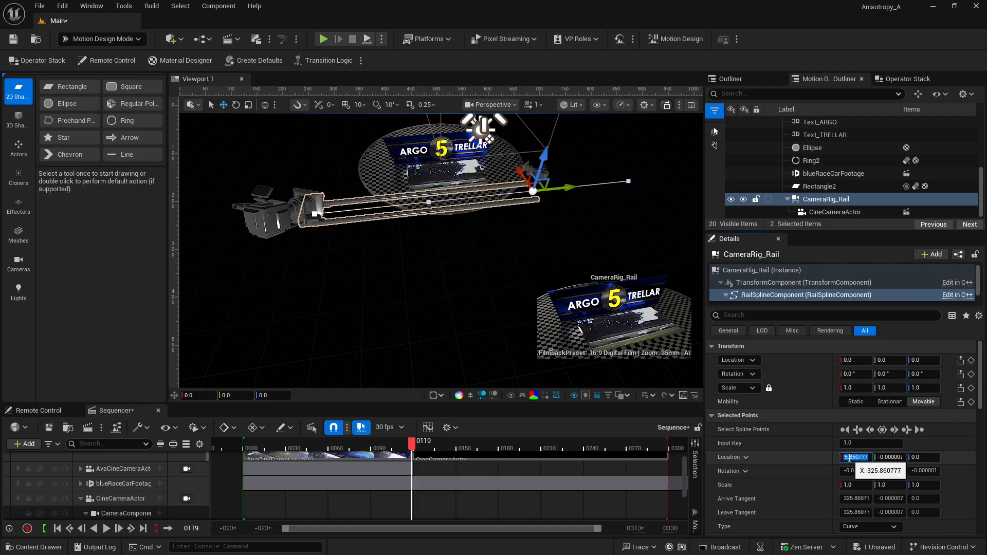
text(600)
key(Return)
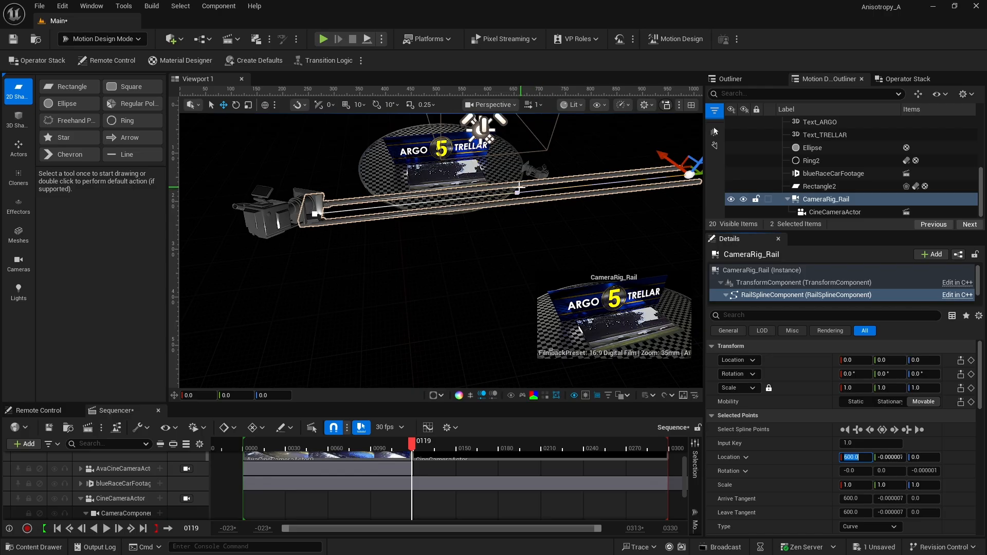
- Curve the start of the rail toward the viewer by moving the first spline point's tangent handle to a Y tangent of about 325
click(315, 213)
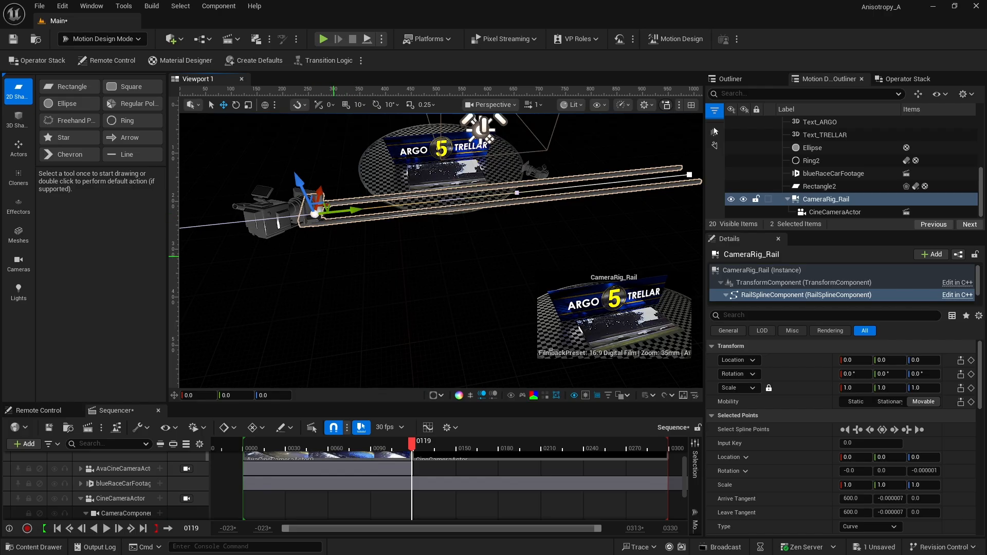
drag(334, 257, 326, 283)
middle_drag(327, 283, 289, 278)
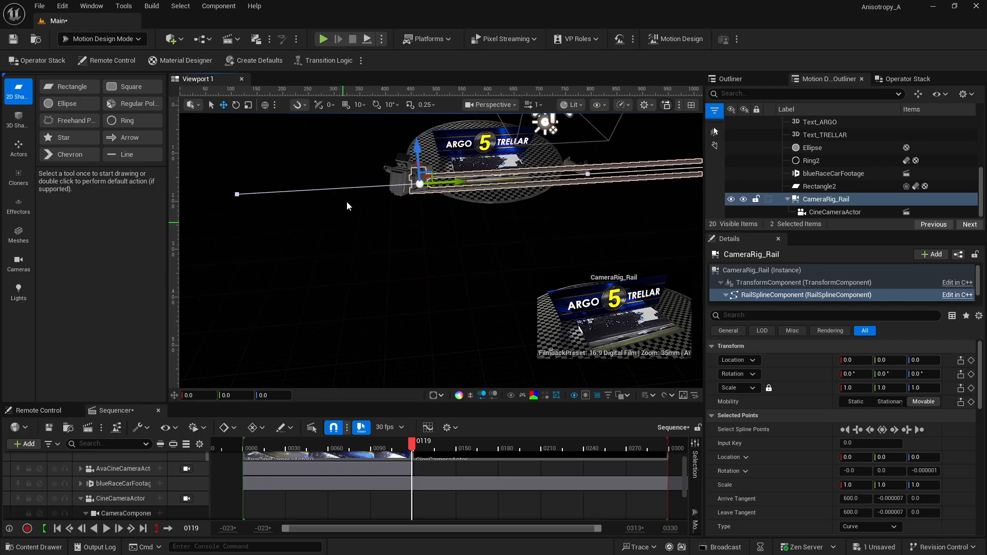
click(237, 194)
drag(246, 171, 274, 131)
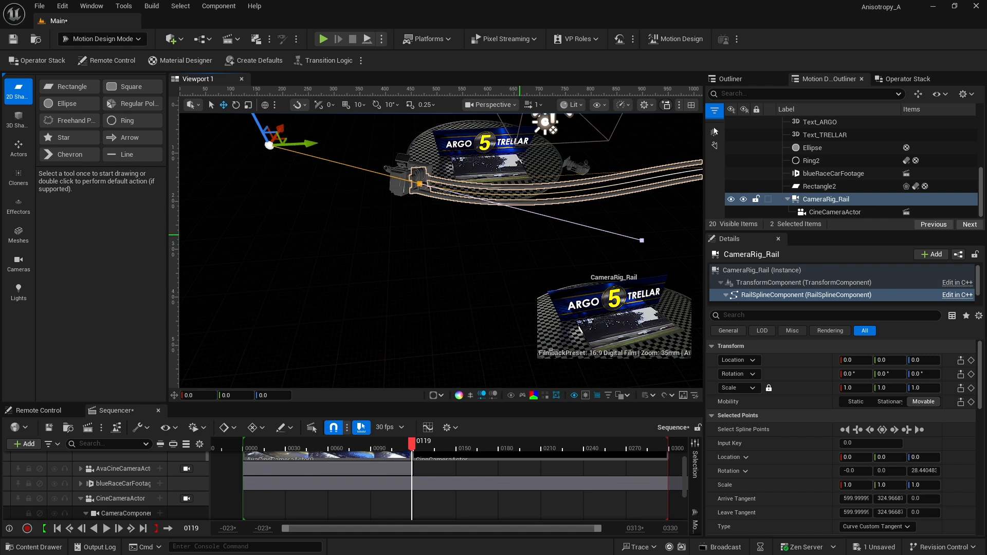
- Curve the far end of the rail into an arc by moving the end point's tangent handle to a Y tangent of about -329
middle_drag(520, 235, 657, 226)
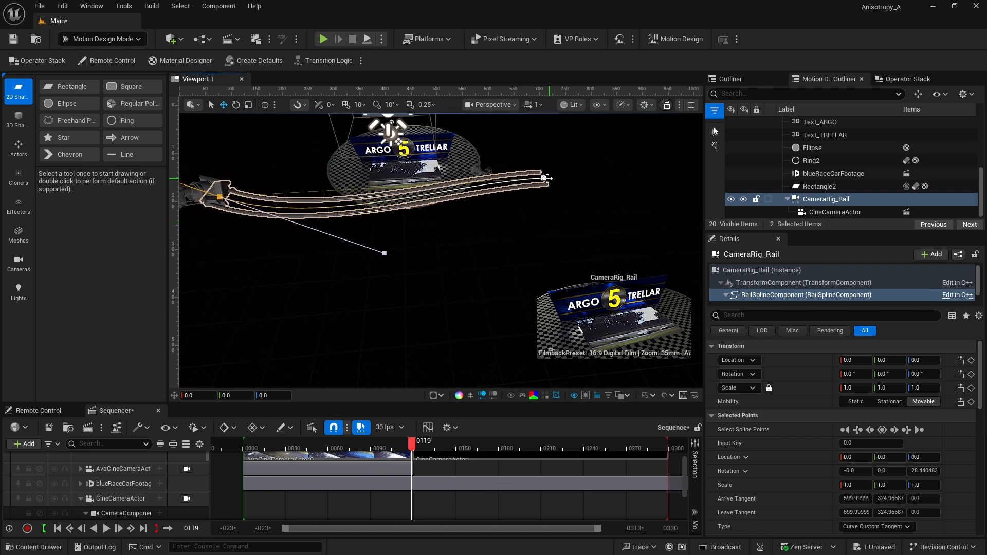
click(543, 178)
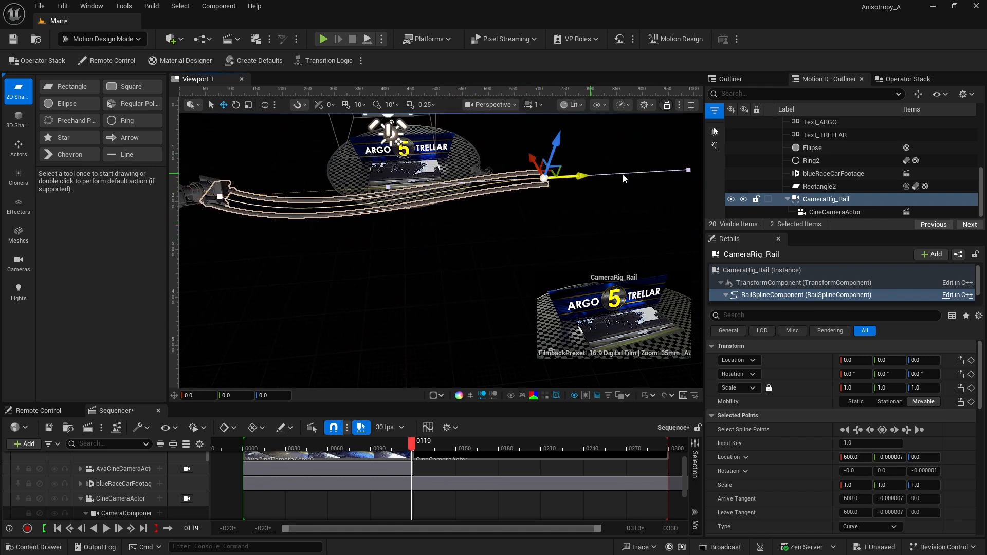
click(689, 169)
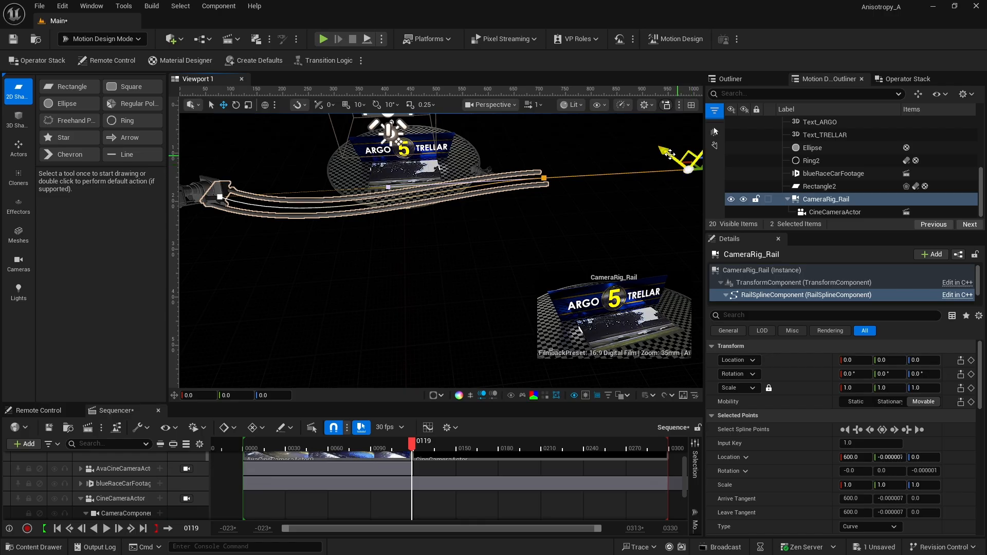
drag(662, 154, 640, 132)
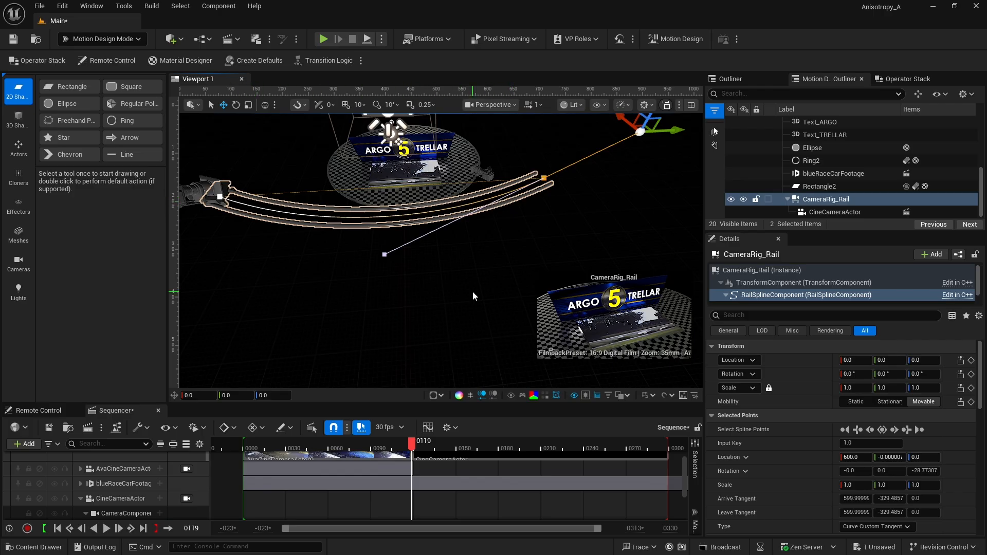
middle_drag(474, 294, 430, 276)
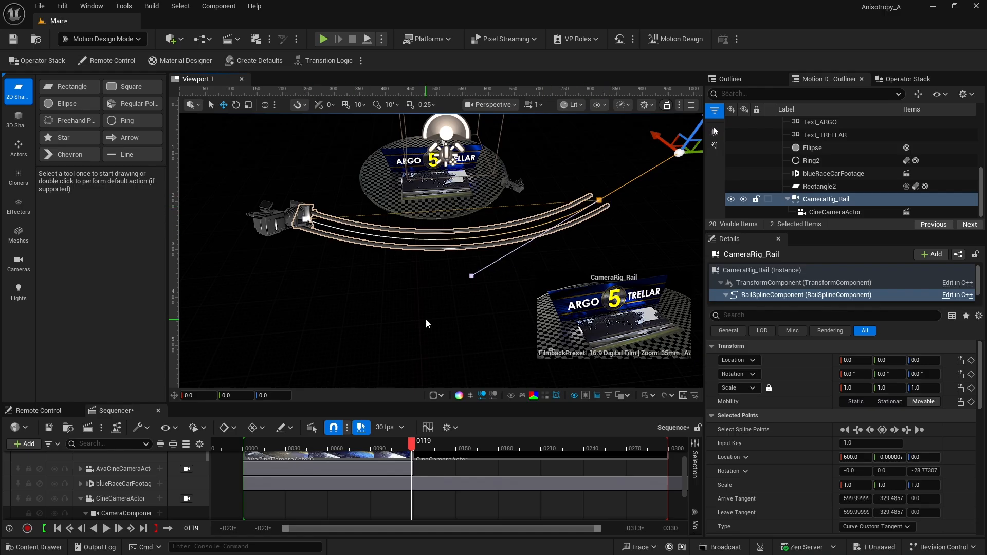
- Keyframe CameraRig_Rail's Current Position on Rail at 0.0 on frame 119
click(826, 200)
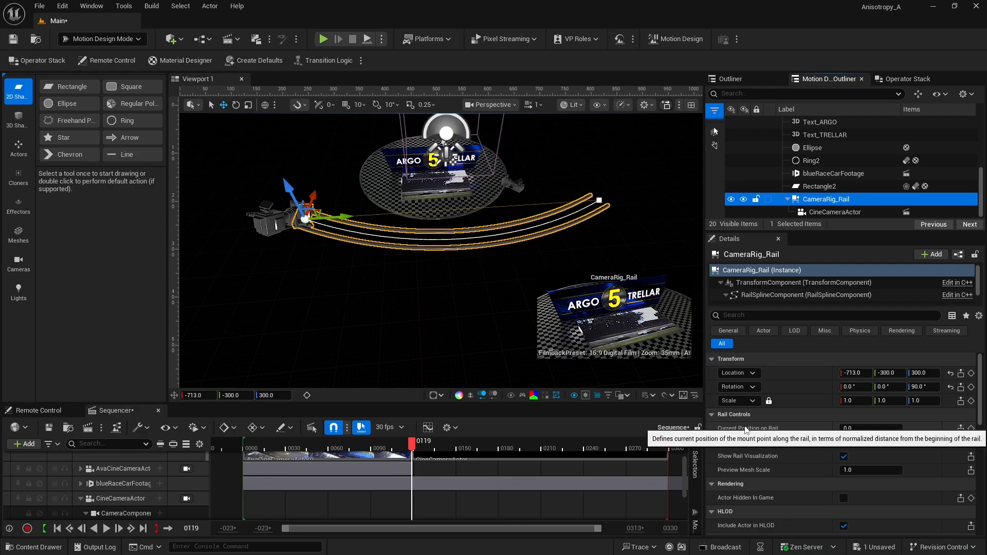
mouse_move(844, 429)
mouse_down()
mouse_move(884, 429)
mouse_move(844, 430)
mouse_up()
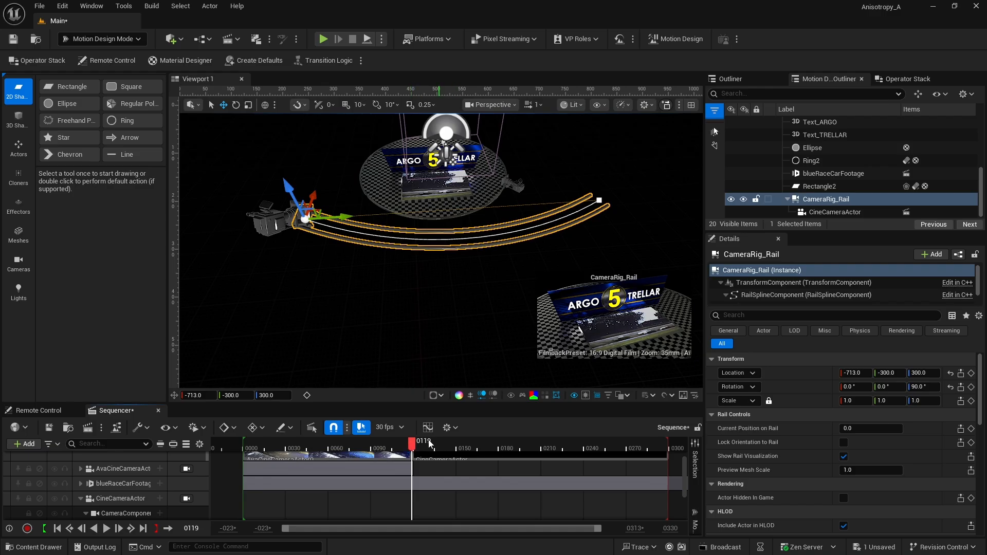
click(971, 428)
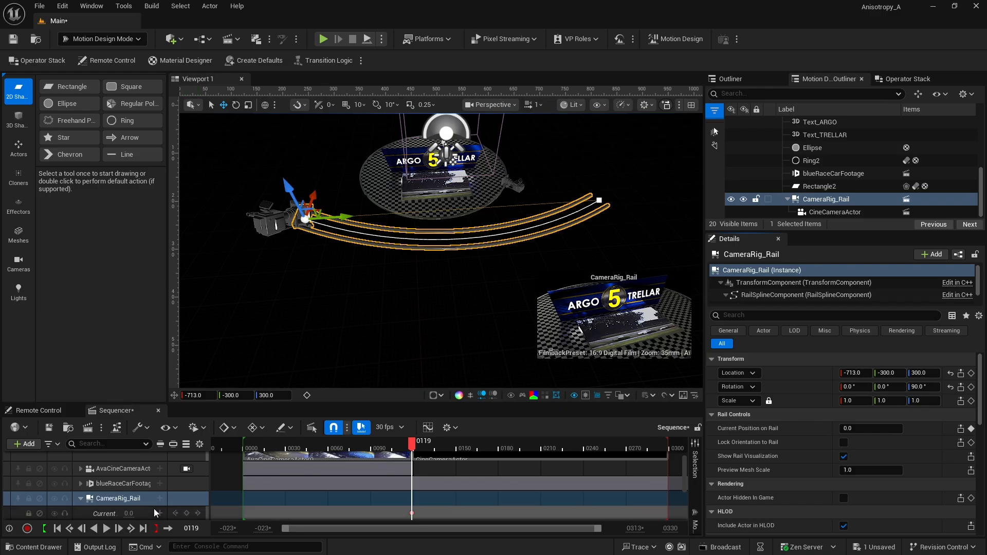
- Keyframe CameraRig_Rail's Current Position on Rail at 1.0 on frame 270
scroll(132, 504, down, 1)
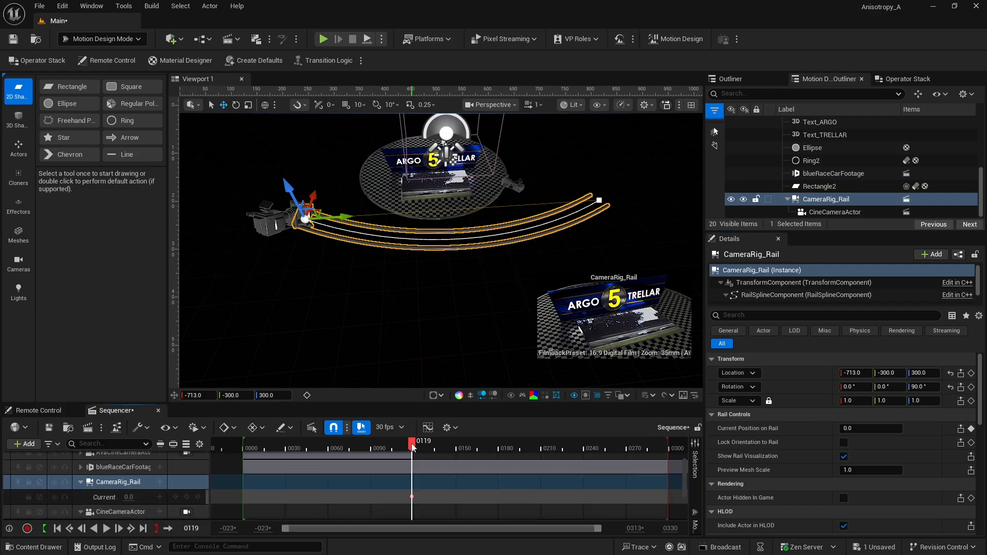
drag(415, 445, 627, 449)
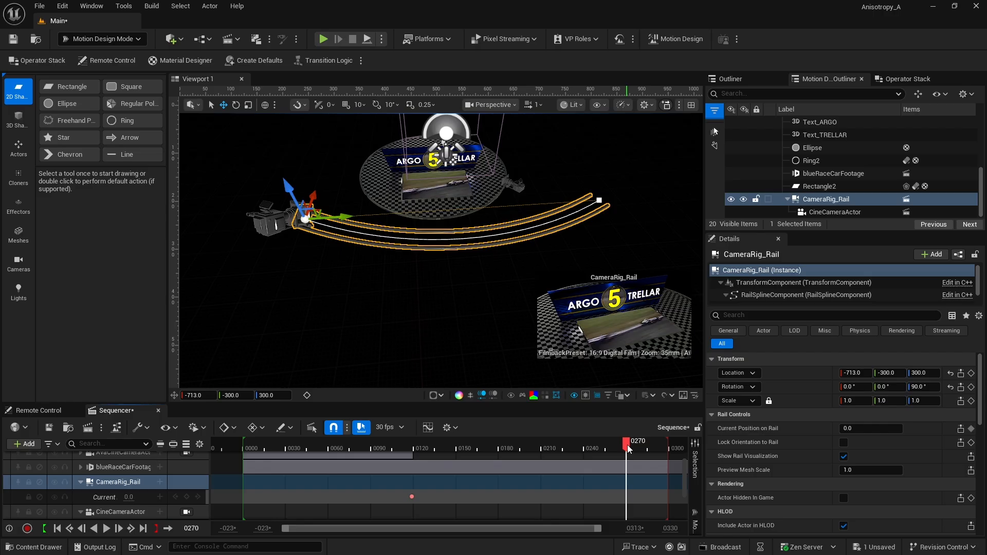
drag(849, 429, 904, 429)
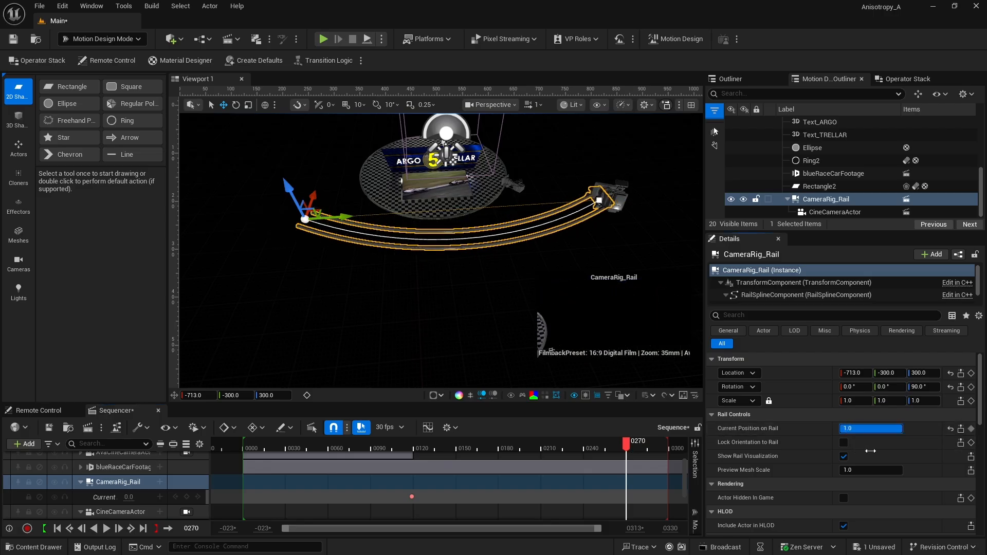
click(971, 428)
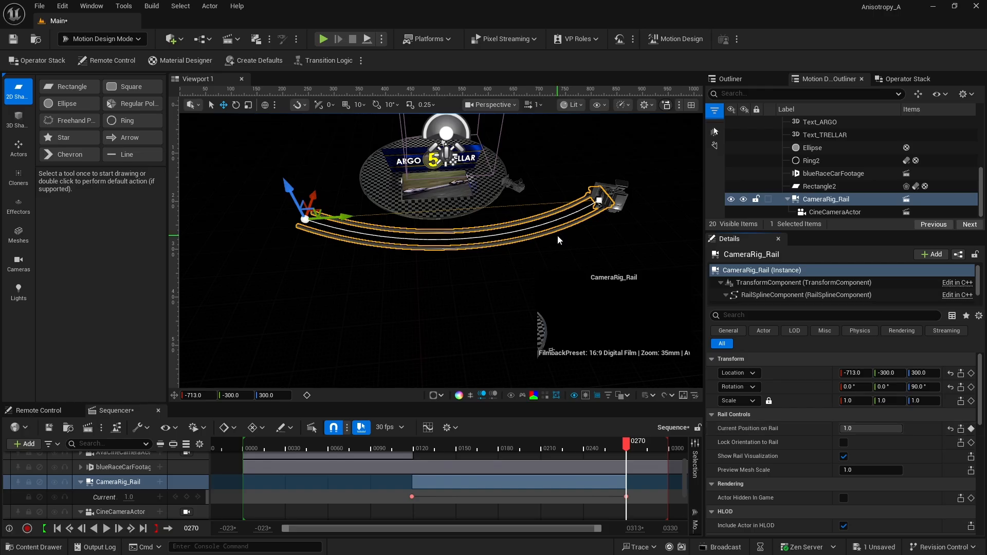
- Keyframe CineCameraActor's rotation on frame 119, where the rail movement starts
click(829, 211)
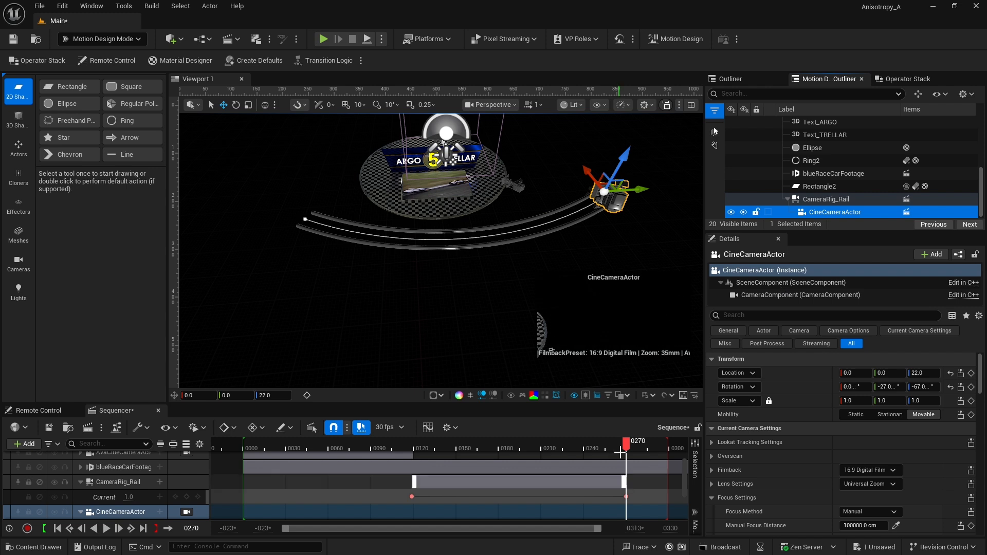
drag(626, 445, 412, 450)
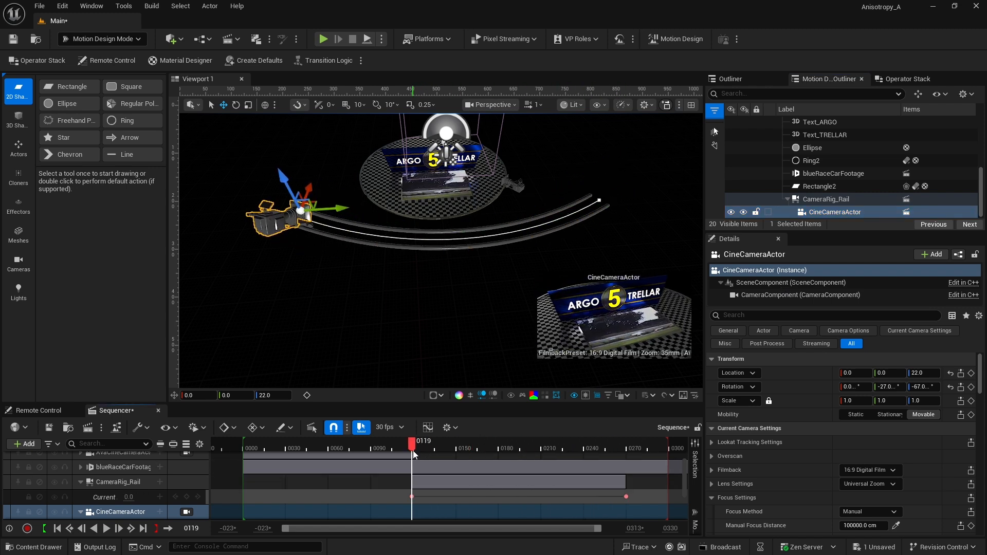
click(174, 497)
click(174, 498)
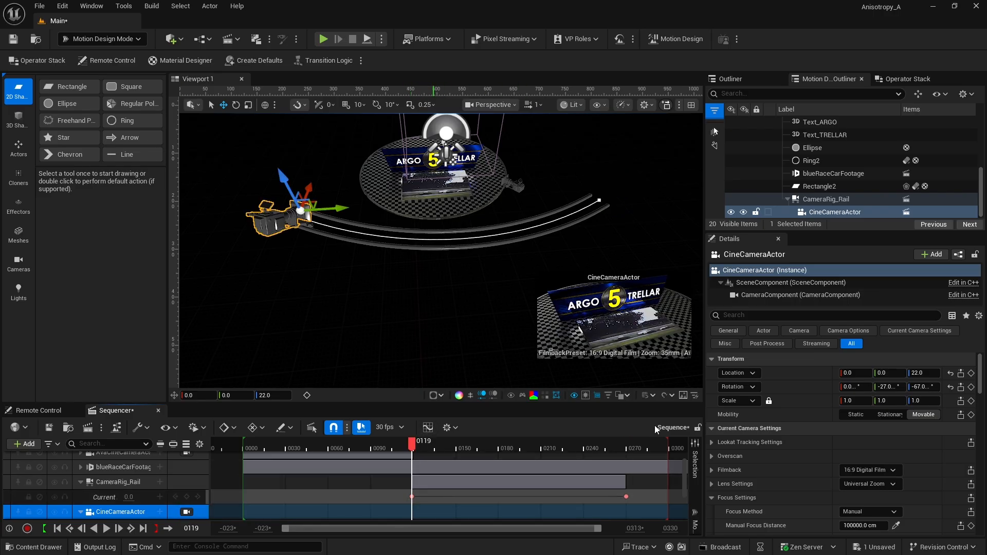
click(971, 387)
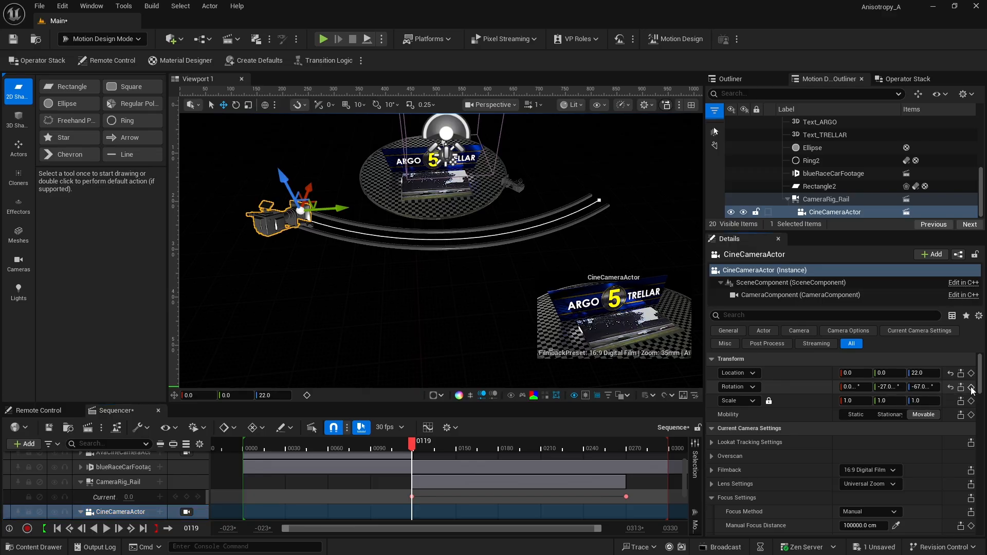
- On frame 270, set CineCameraActor's yaw to -113° so it faces the banner, and keyframe the rotation
click(627, 445)
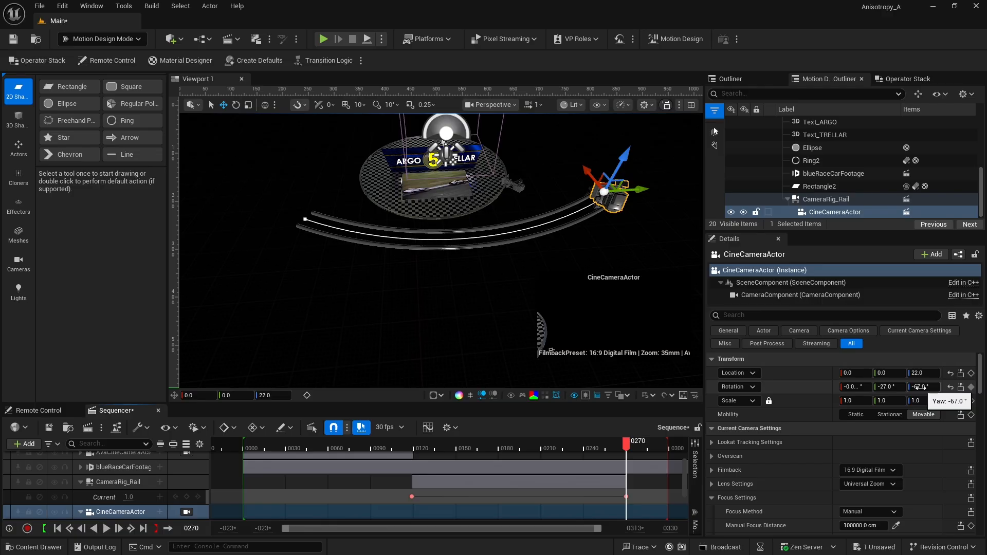
drag(919, 388, 895, 387)
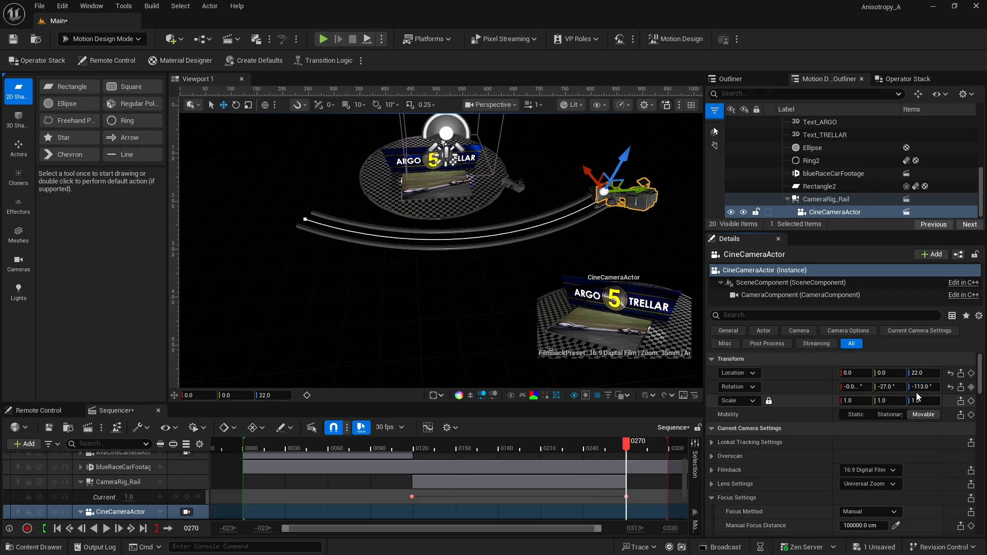
click(971, 387)
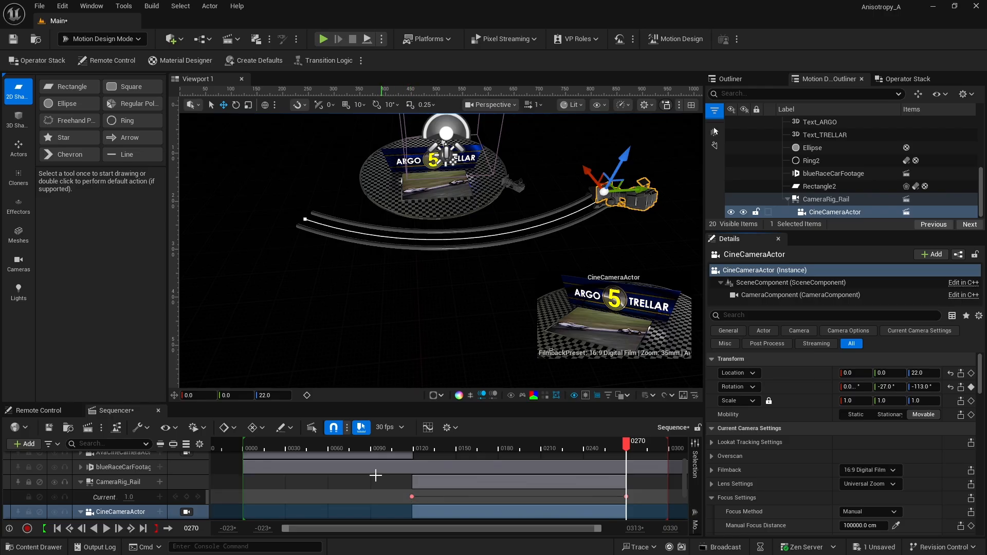
- Set the frame 119 keys of CineCameraActor's rotation and CameraRig_Rail's Current Position on Rail to Linear interpolation
scroll(376, 476, down, 3)
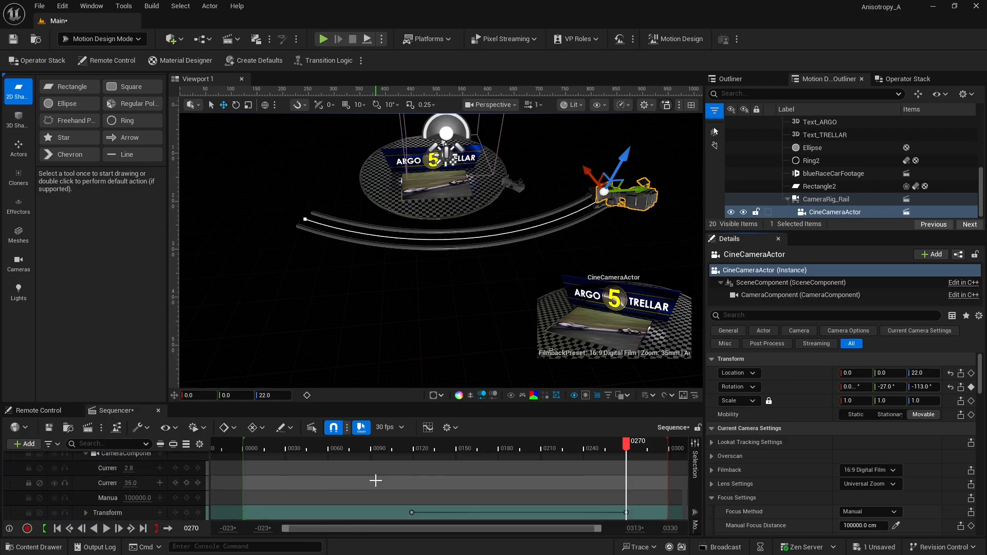
scroll(376, 481, up, 3)
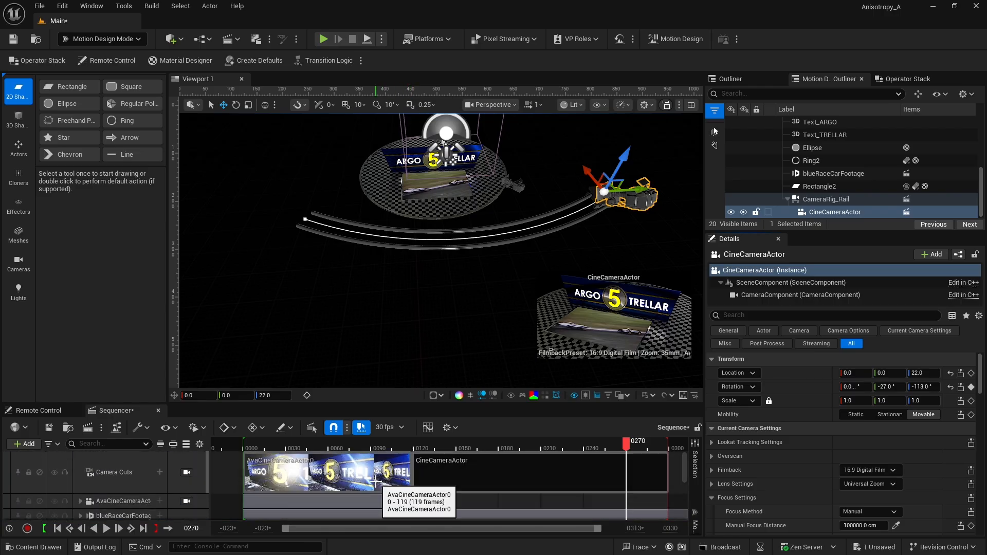
scroll(376, 482, down, 4)
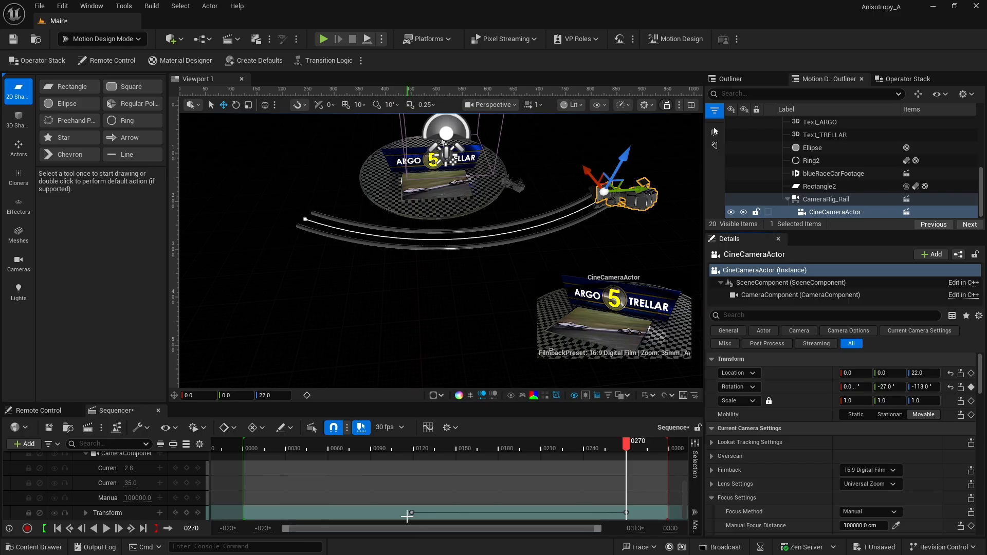
click(87, 513)
scroll(346, 504, down, 2)
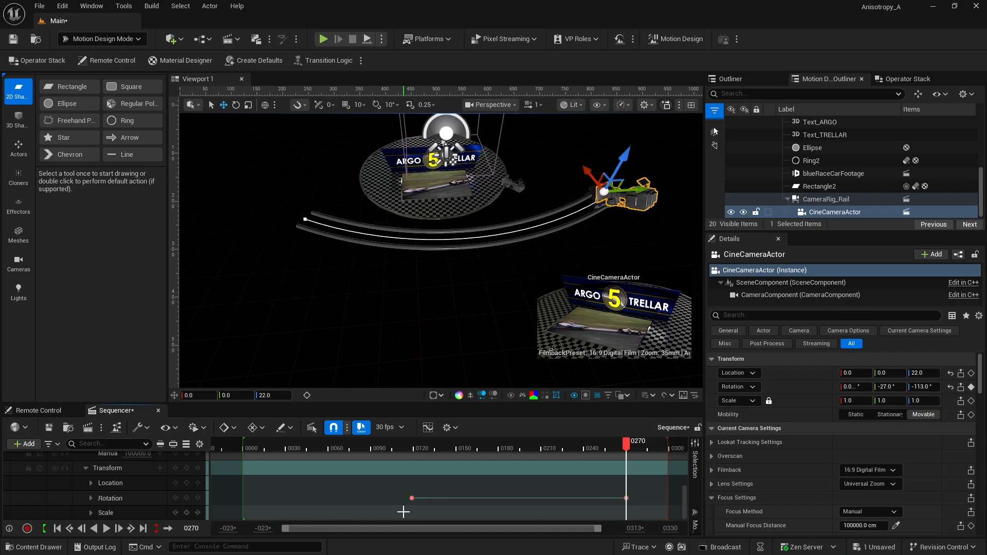
drag(404, 512, 425, 414)
drag(424, 451, 424, 479)
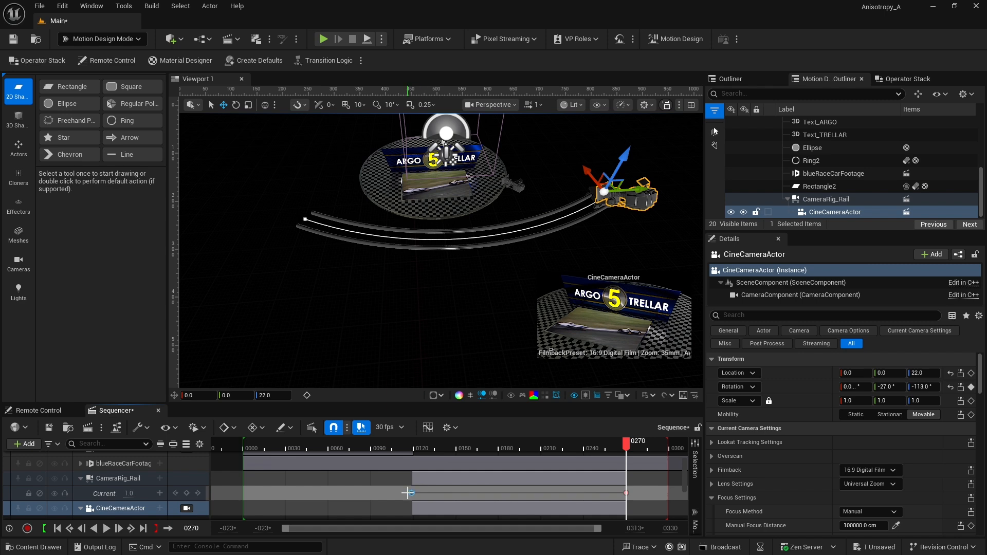
right_click(411, 492)
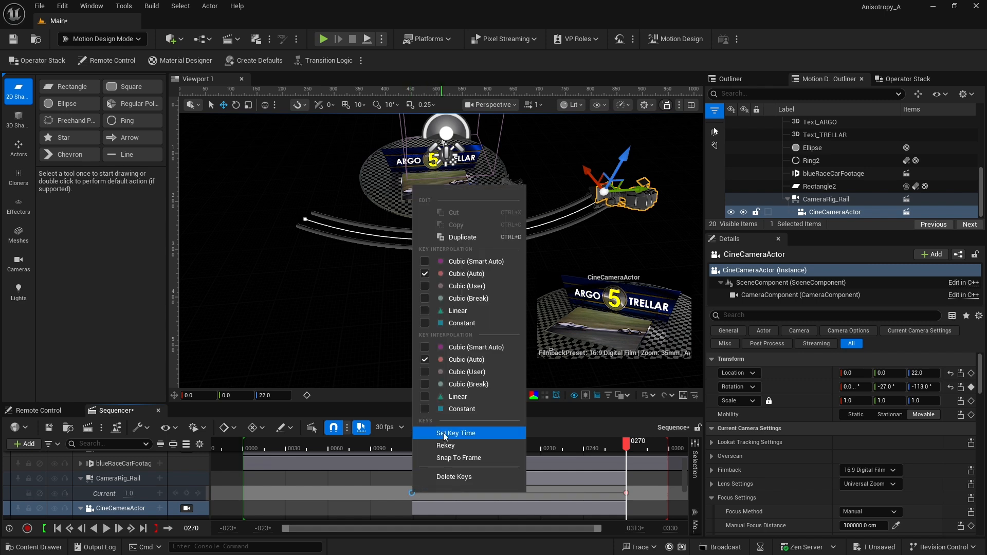
click(453, 401)
right_click(411, 493)
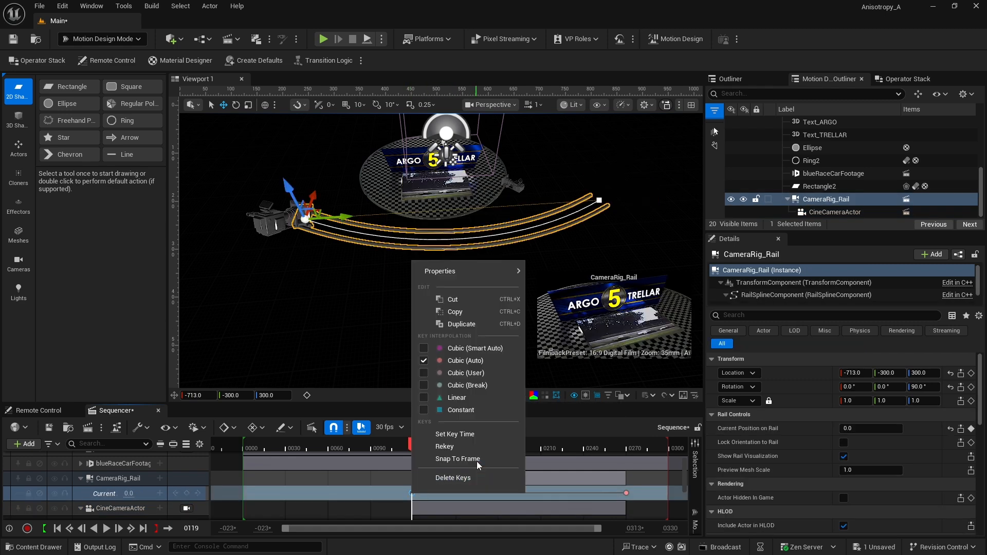
click(467, 399)
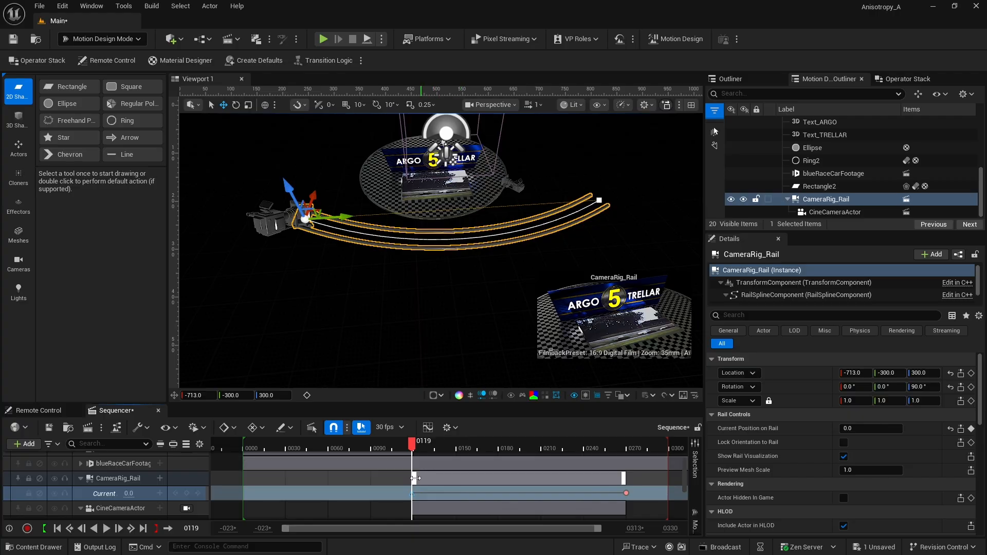
- Lock the viewport to the Camera Cuts track, play the sequence from frame 0 and scrub to frame 19
scroll(374, 500, down, 2)
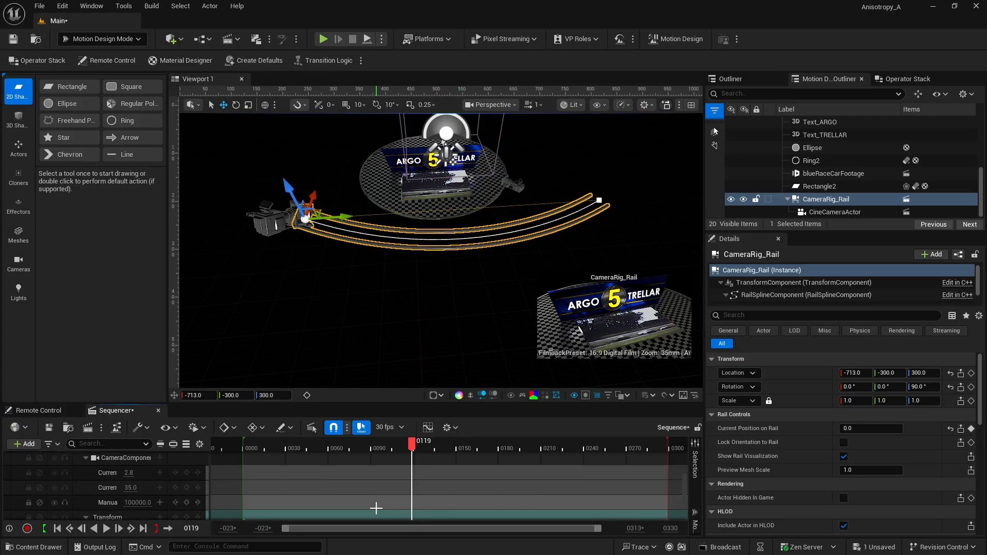
scroll(376, 509, up, 2)
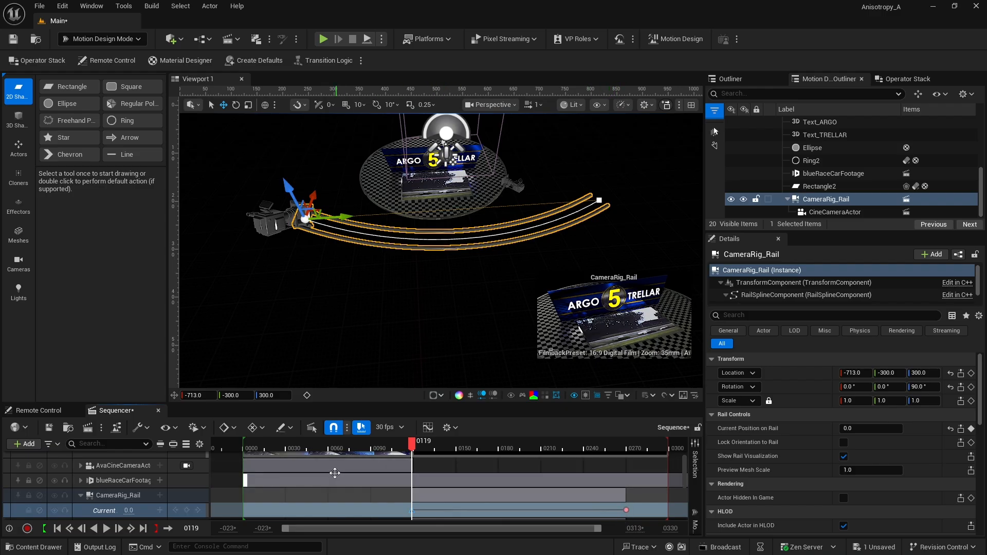
click(185, 498)
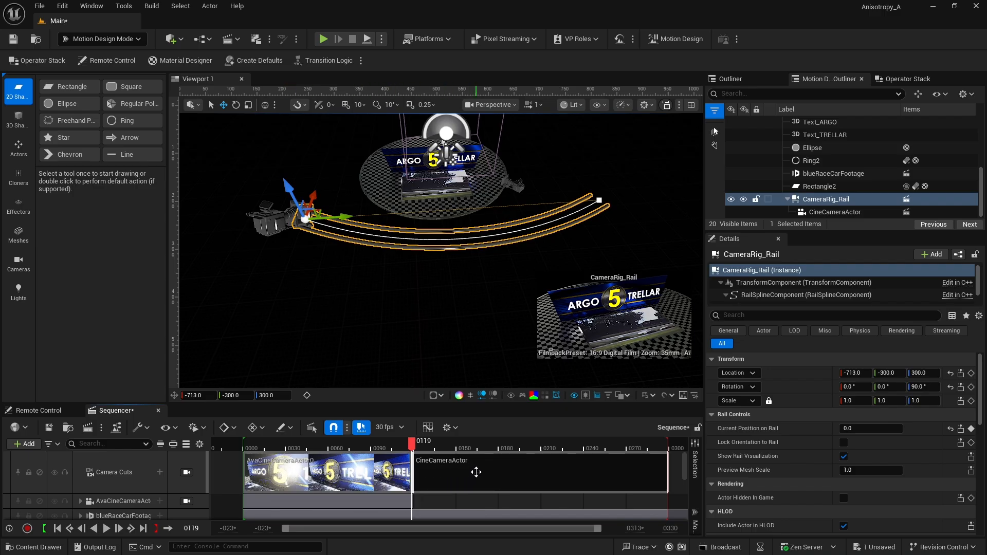
click(185, 473)
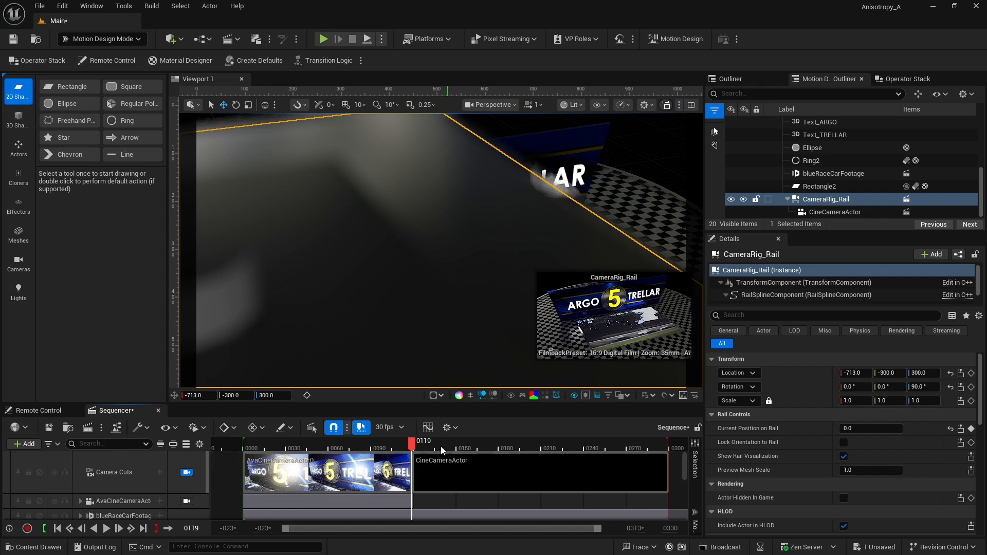
drag(391, 448, 247, 459)
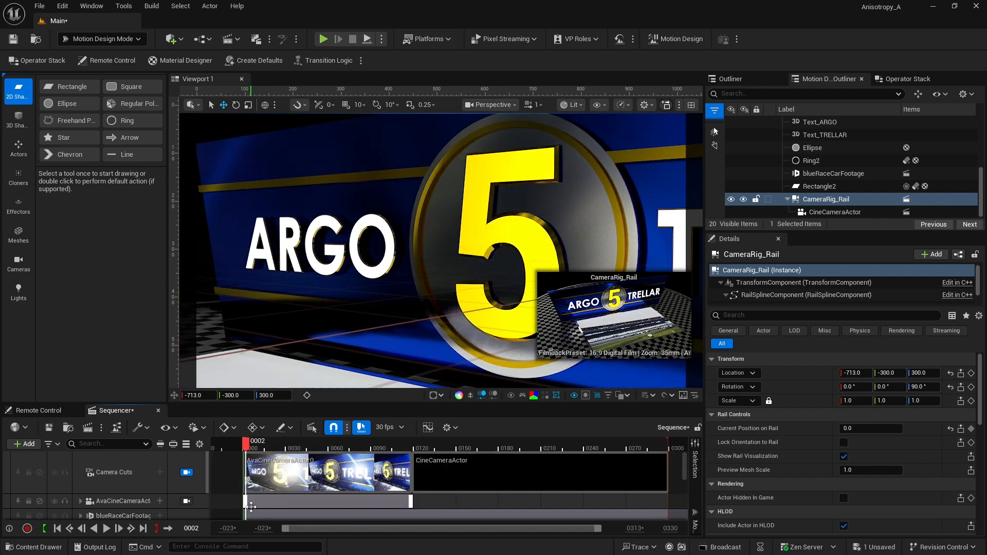
click(57, 529)
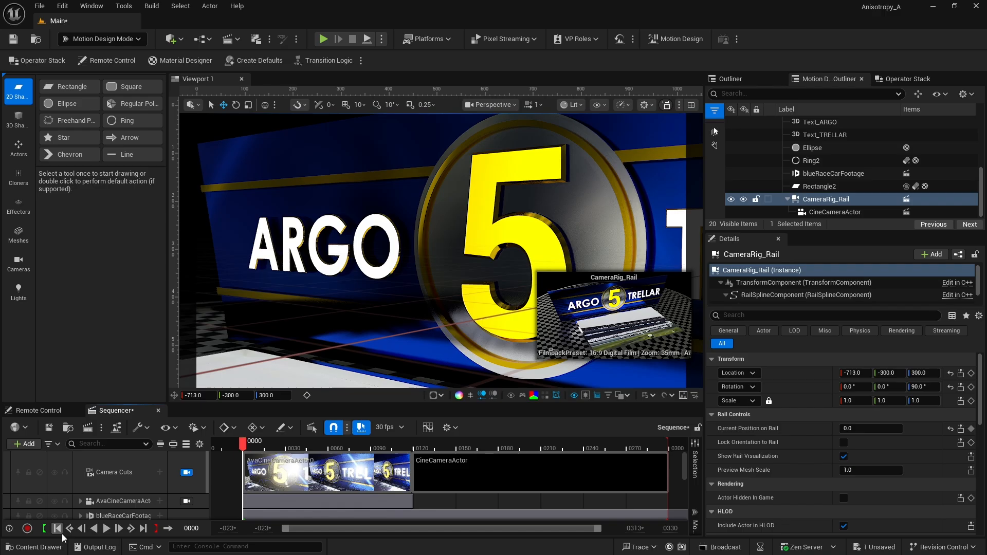
click(106, 529)
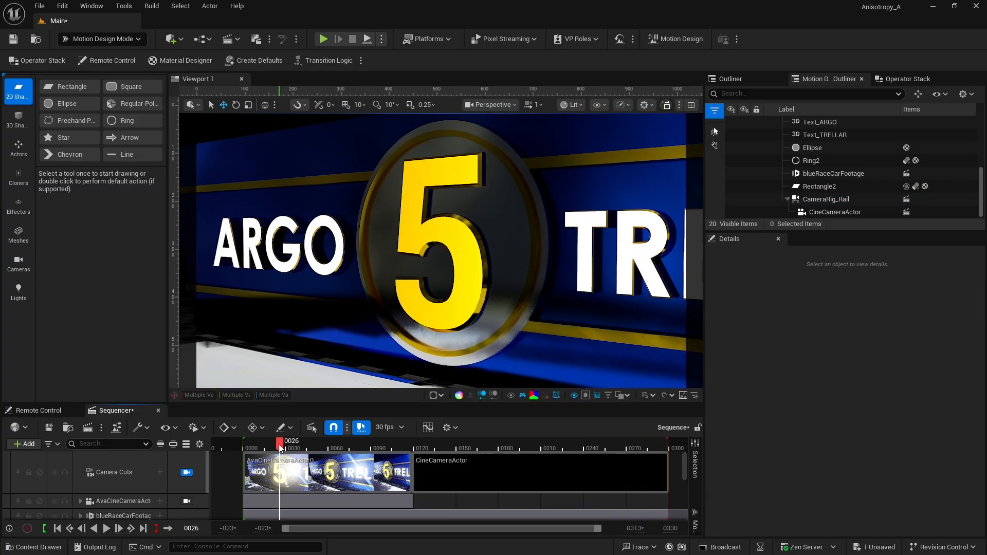
mouse_move(278, 448)
mouse_down()
mouse_move(294, 448)
mouse_move(272, 451)
mouse_up()
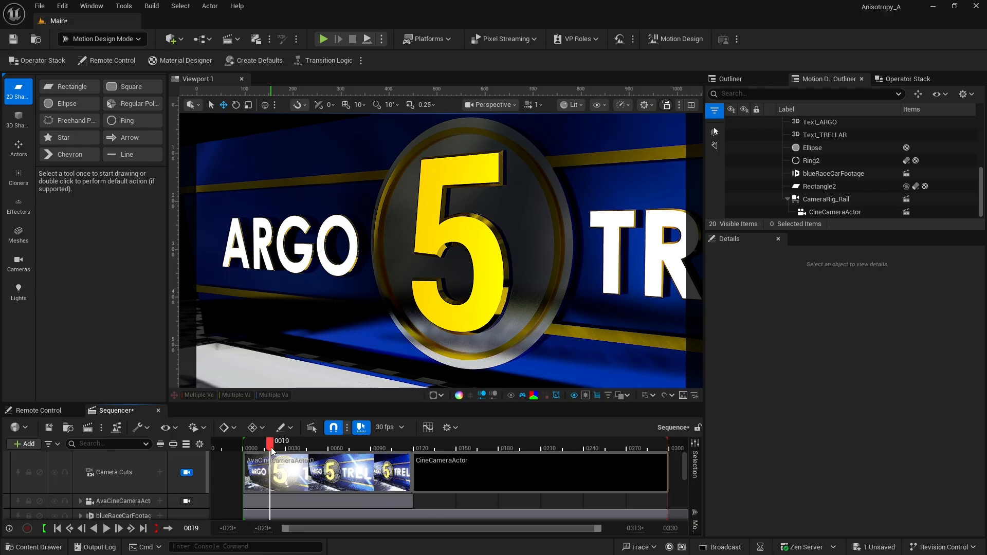
- Add a point light and place it in front of the banner at about X -106, Y -38
click(786, 198)
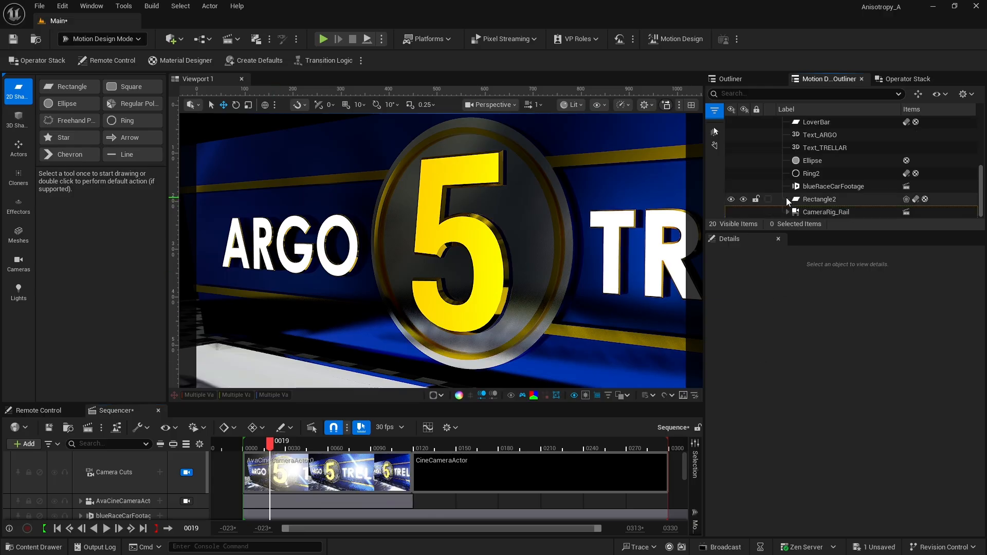
click(20, 291)
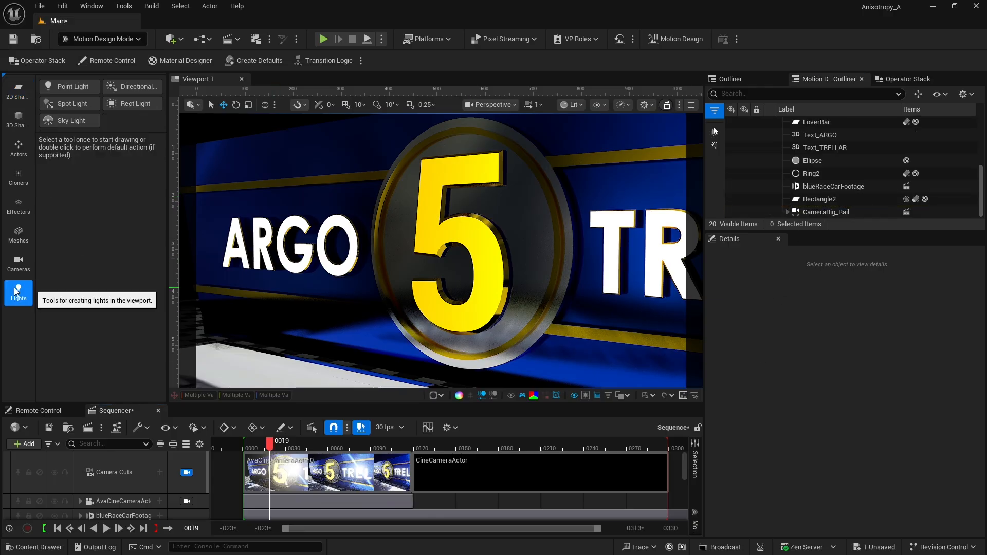
double_click(66, 87)
click(814, 213)
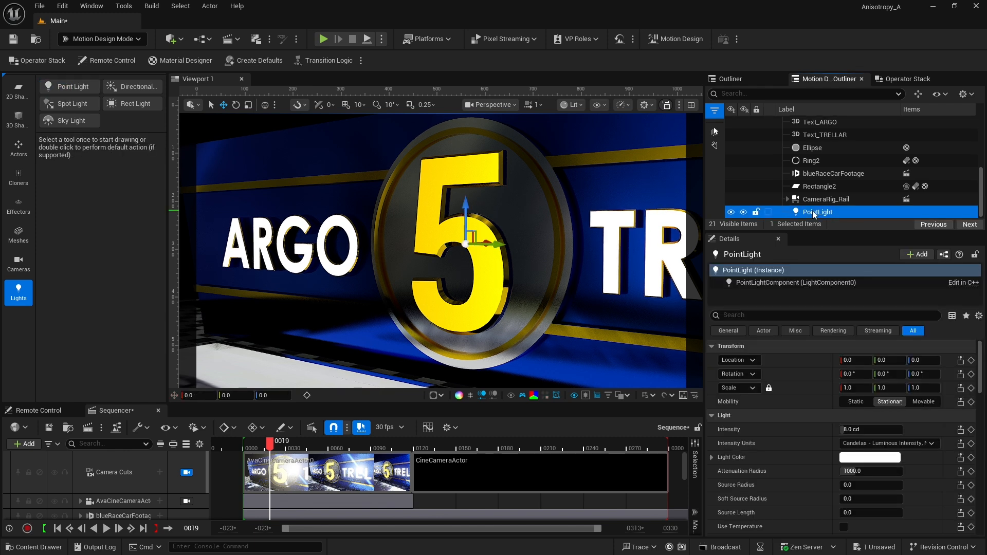
drag(488, 241, 198, 249)
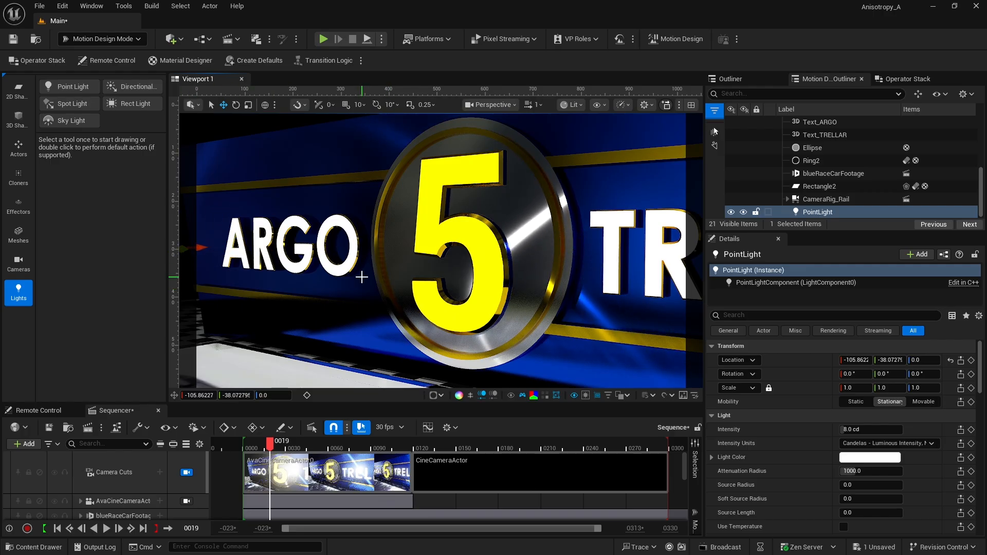
- Unlock the viewport from Camera Cuts and move the point light in front of the ARGO text, at about Y -113
click(186, 473)
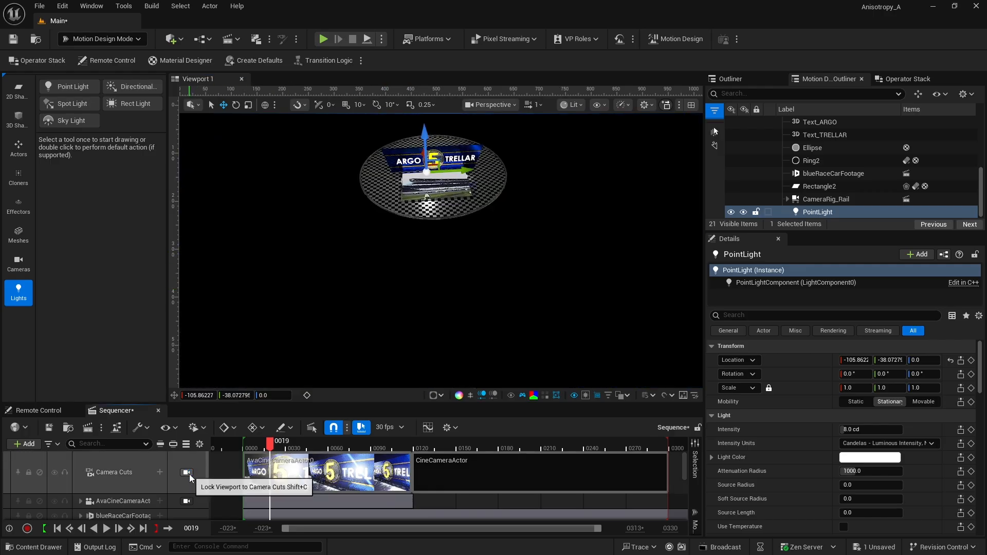
middle_drag(437, 249, 440, 231)
drag(438, 249, 460, 121)
middle_drag(459, 132, 513, 200)
mouse_move(513, 200)
mouse_down()
mouse_move(510, 167)
mouse_move(512, 188)
mouse_up()
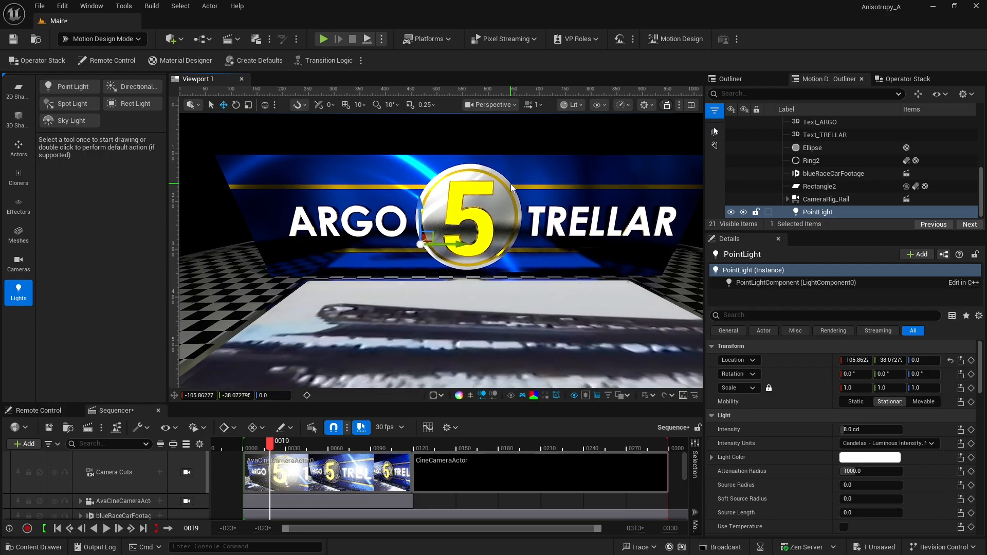
right_drag(546, 221, 503, 224)
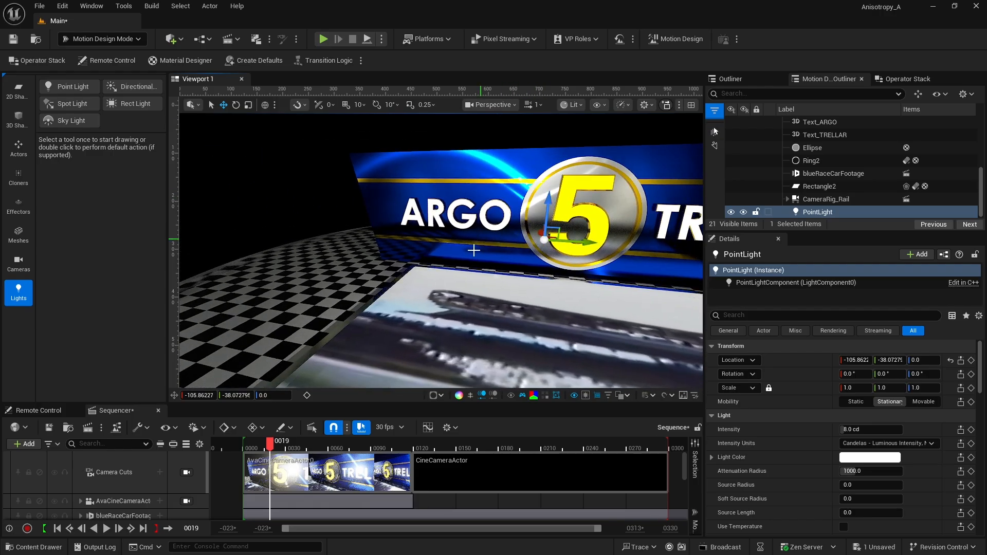
drag(587, 248, 453, 254)
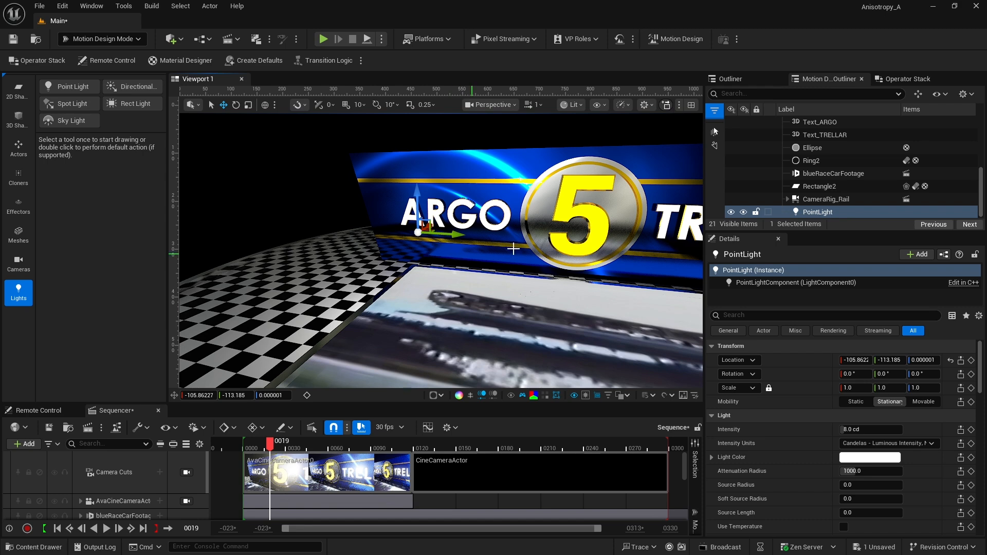
- Duplicate the point light and move the copy in front of the TRELLAR text, at about Y 101
right_drag(513, 249, 531, 206)
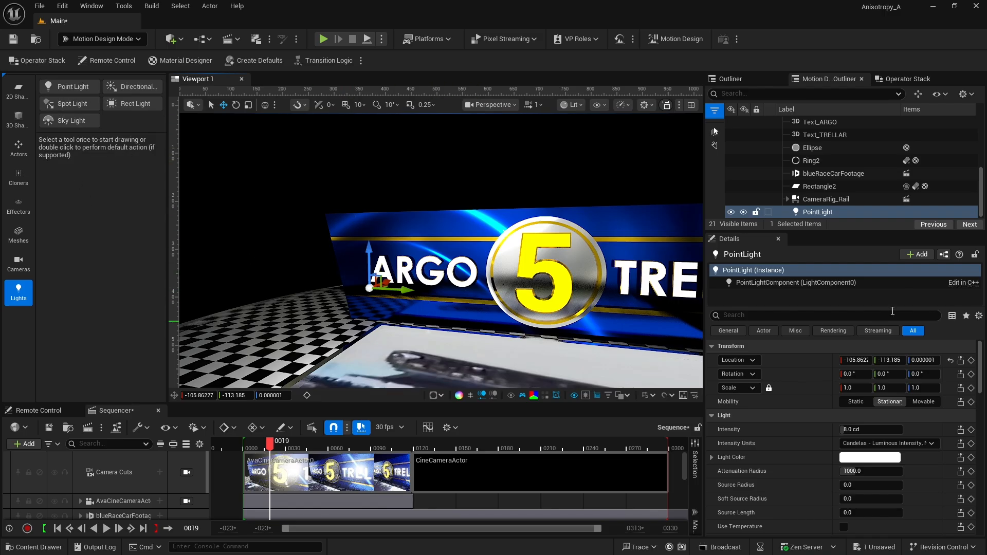
click(812, 212)
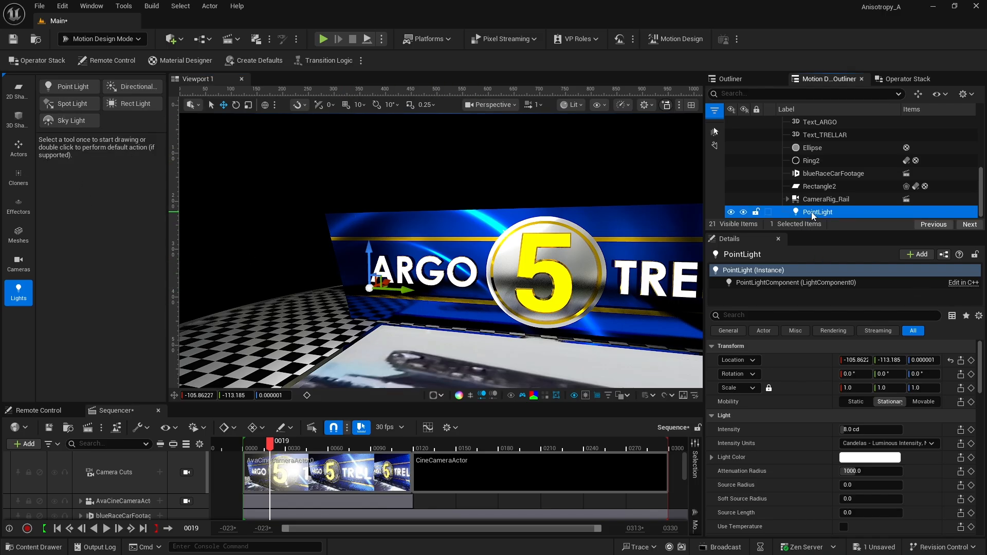
key(ctrl+d)
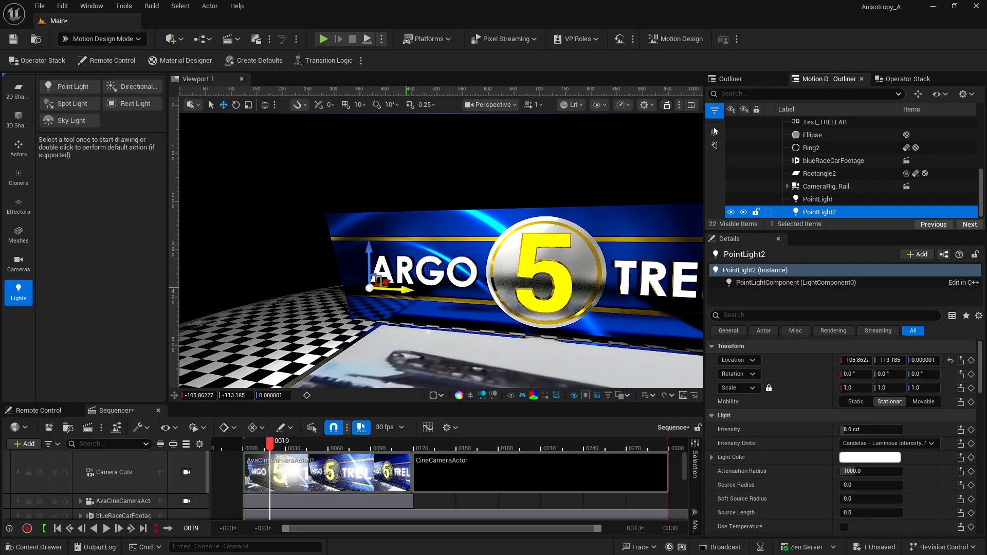
drag(396, 290, 663, 303)
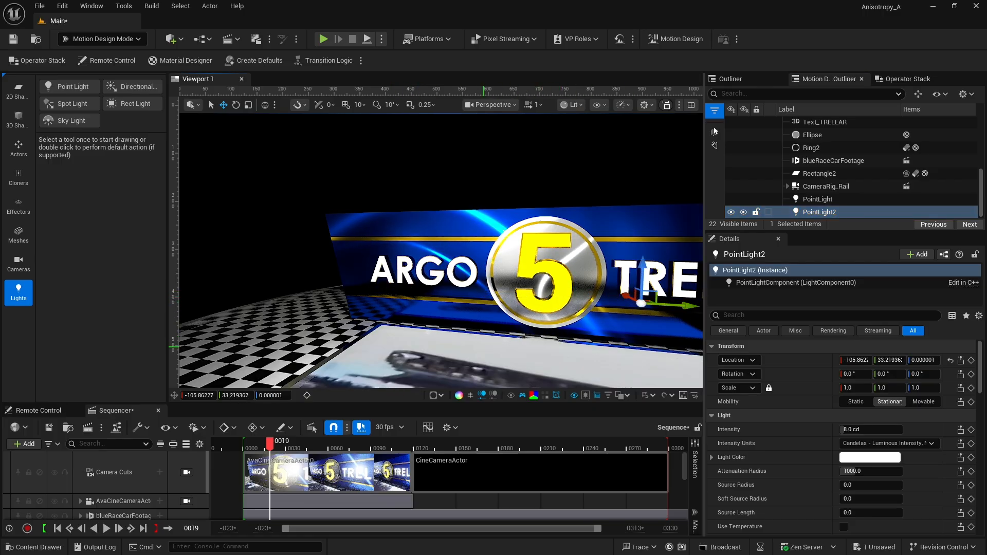
middle_drag(484, 347, 444, 307)
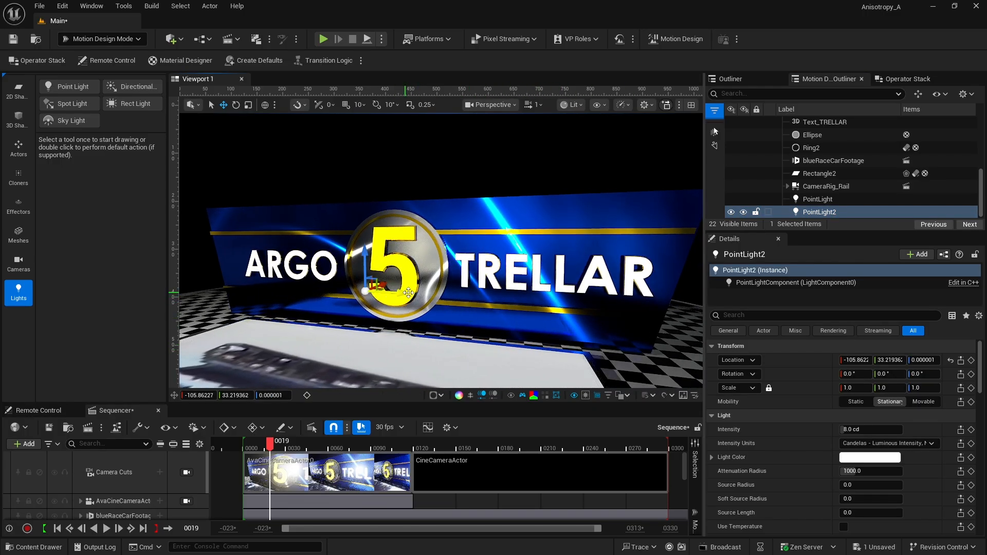
drag(408, 294, 575, 319)
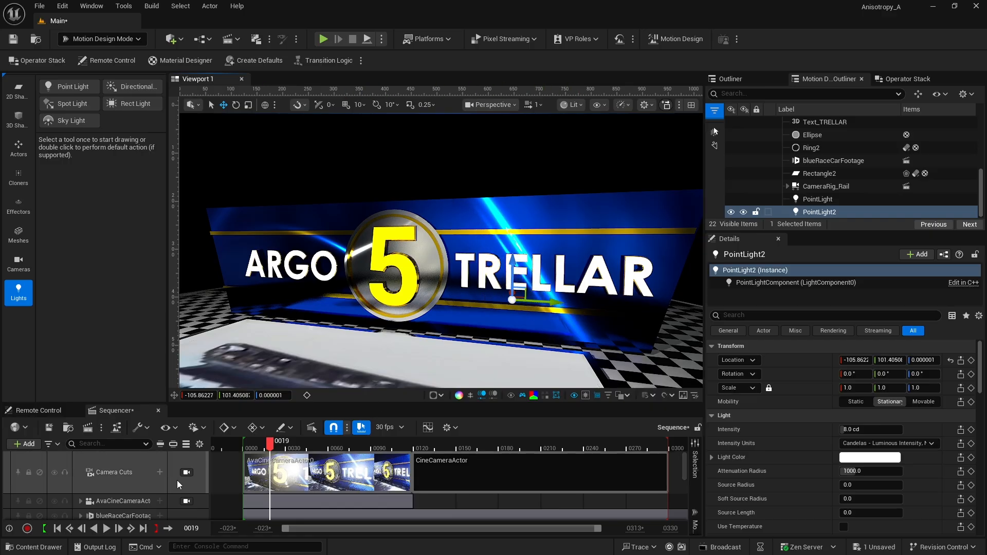
- Lock the viewport to Camera Cuts again and play the sequence with the new lights from near its start
click(188, 471)
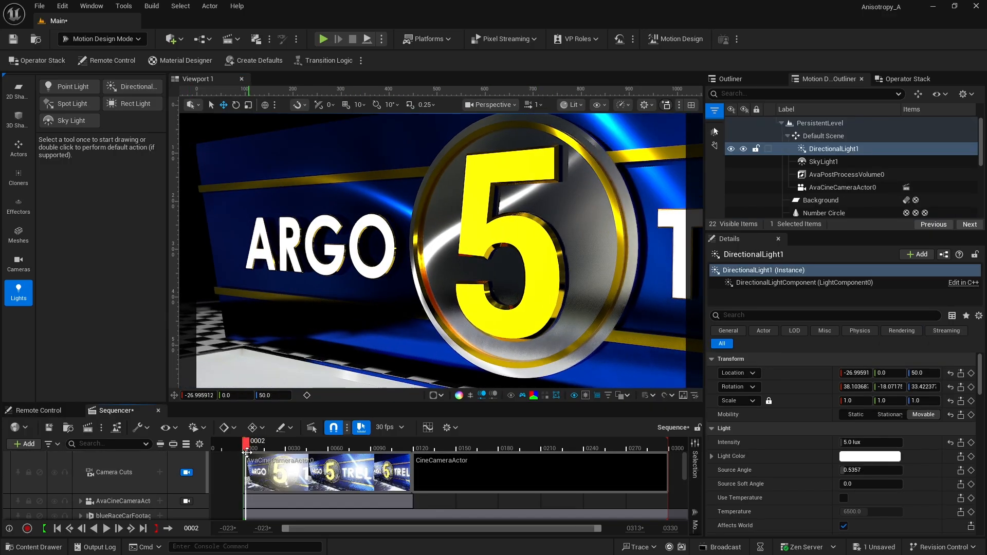
key(space)
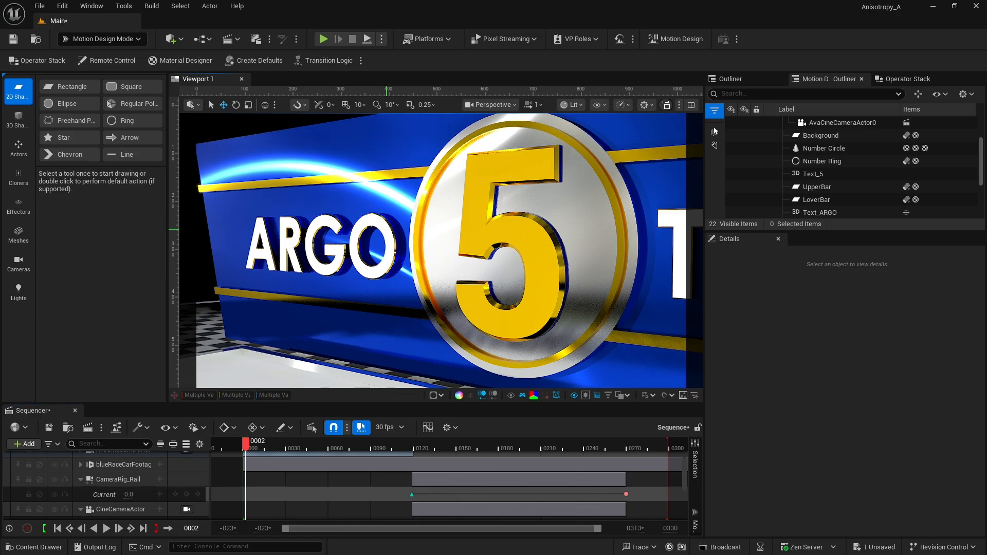
- Select the ARGO 3D text and examine its front, bevel and extrude material settings
click(387, 229)
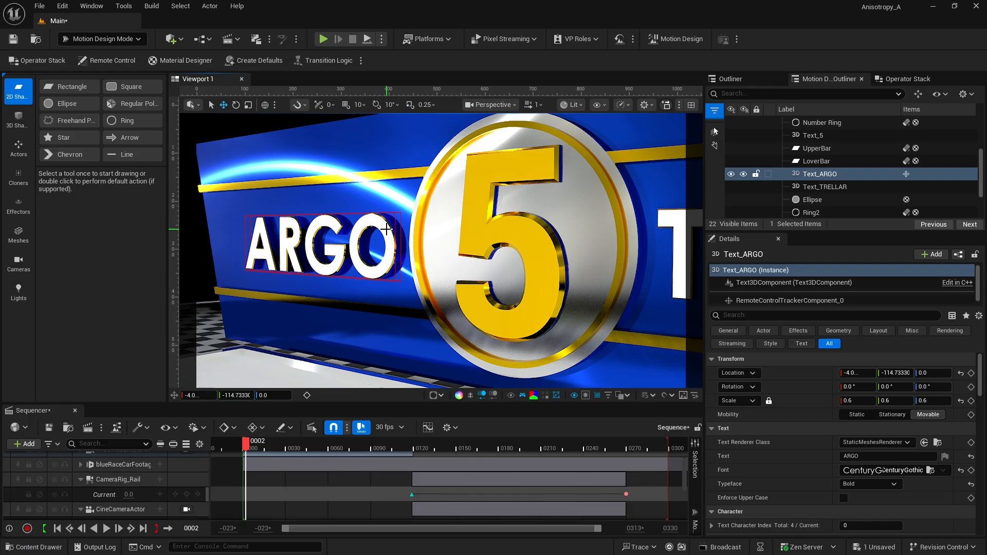
scroll(807, 446, down, 6)
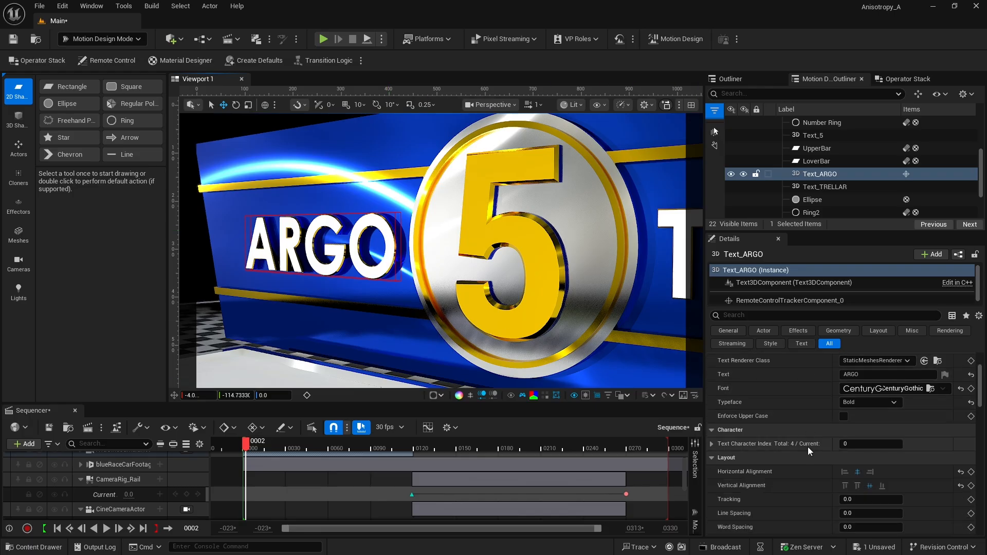
scroll(807, 447, down, 5)
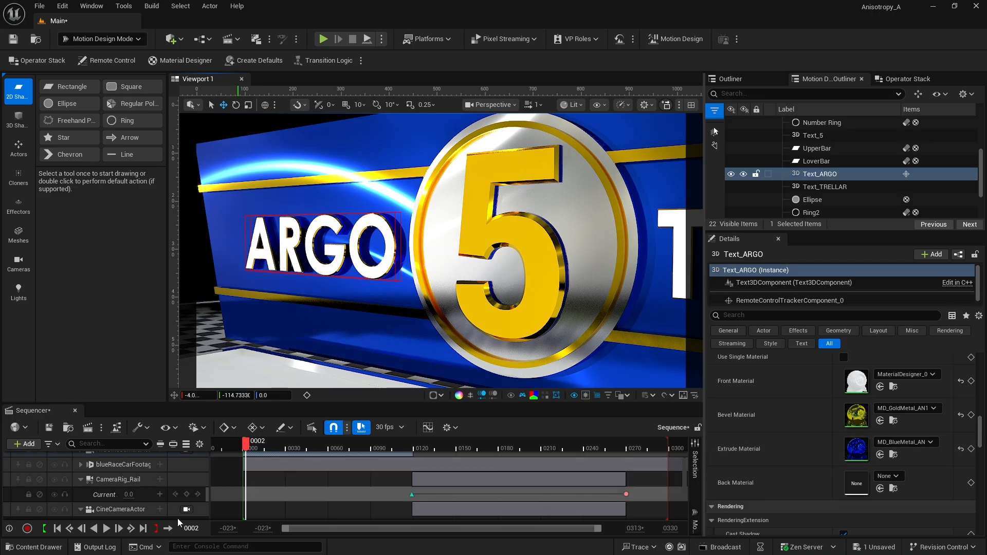
- Assign the MD_WhiteEmissive material from the Materials folder as the extrude material of the ARGO 3D text
click(39, 548)
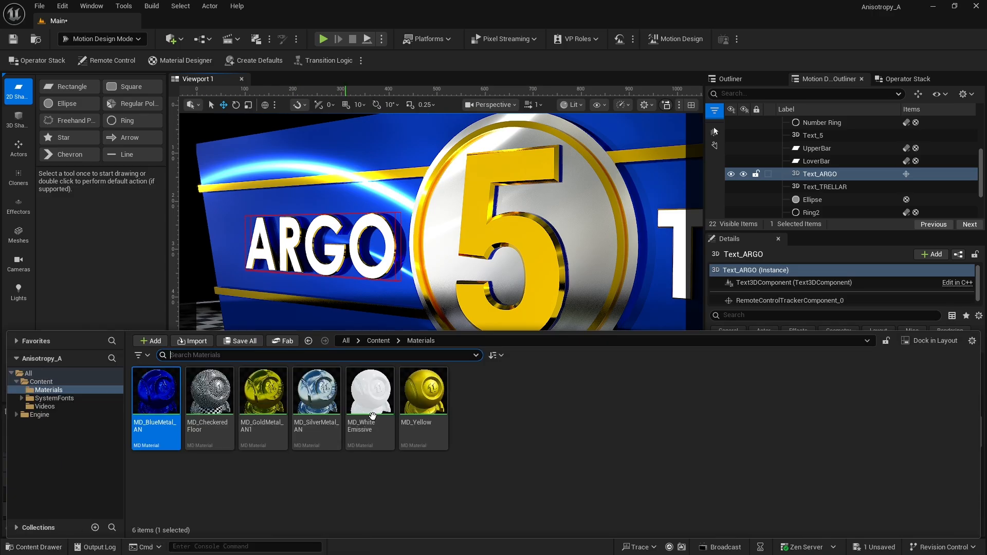
click(370, 401)
click(346, 293)
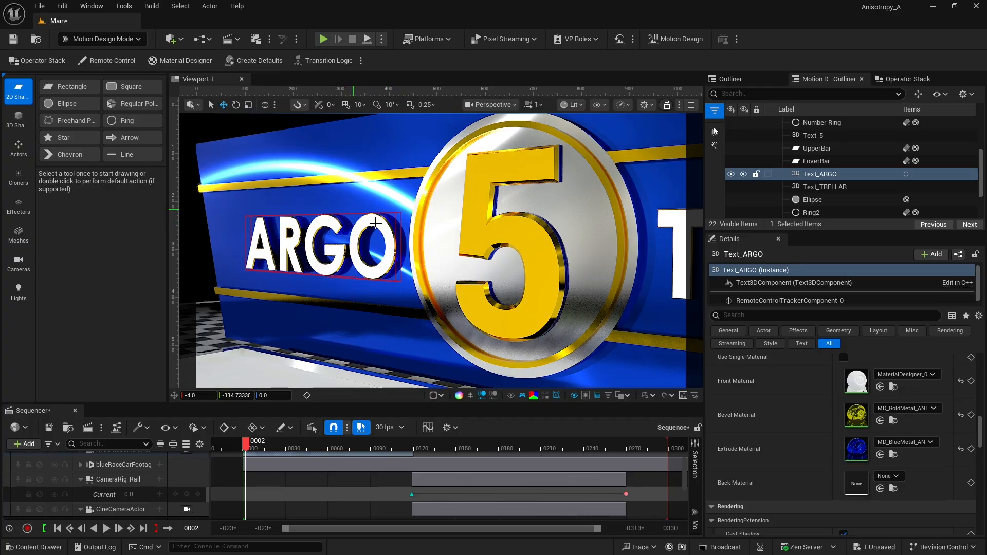
click(880, 455)
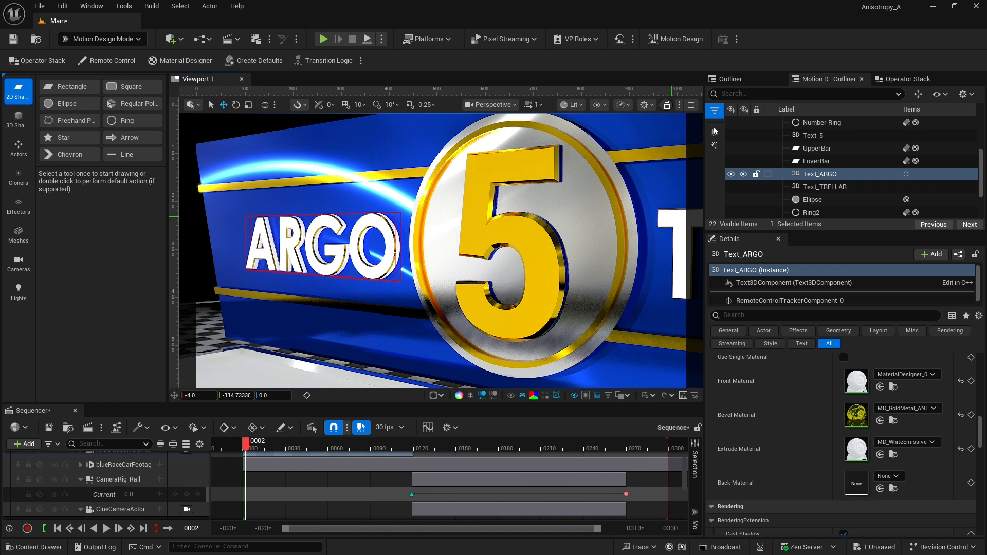
- Assign MD_WhiteEmissive as the extrude material of the TRELLAR 3D text too, and check it at frame 75
click(822, 186)
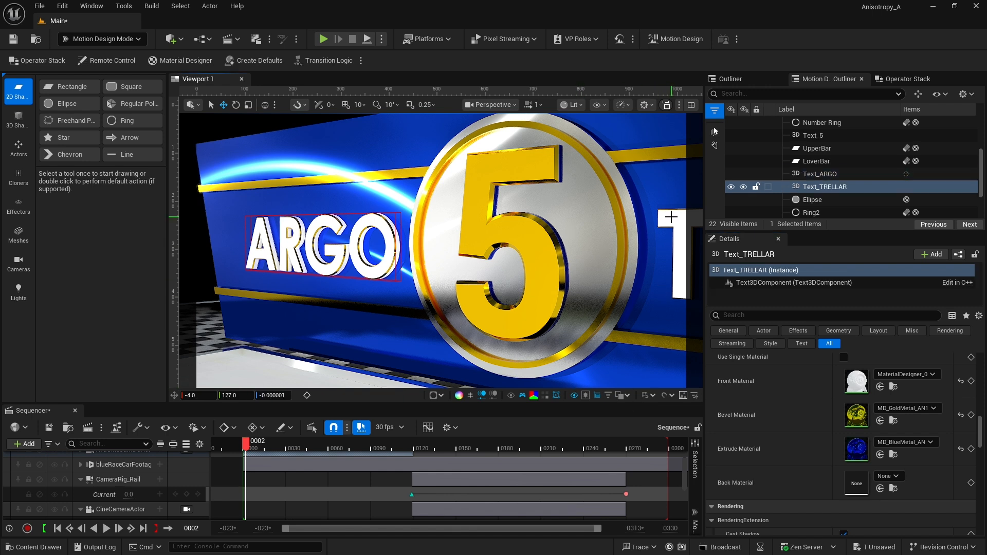
click(880, 455)
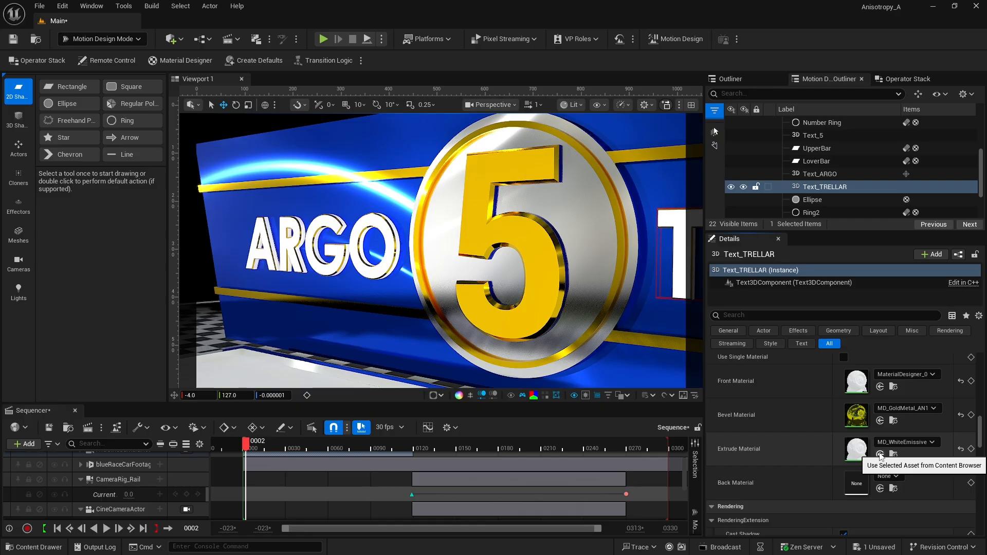
click(350, 447)
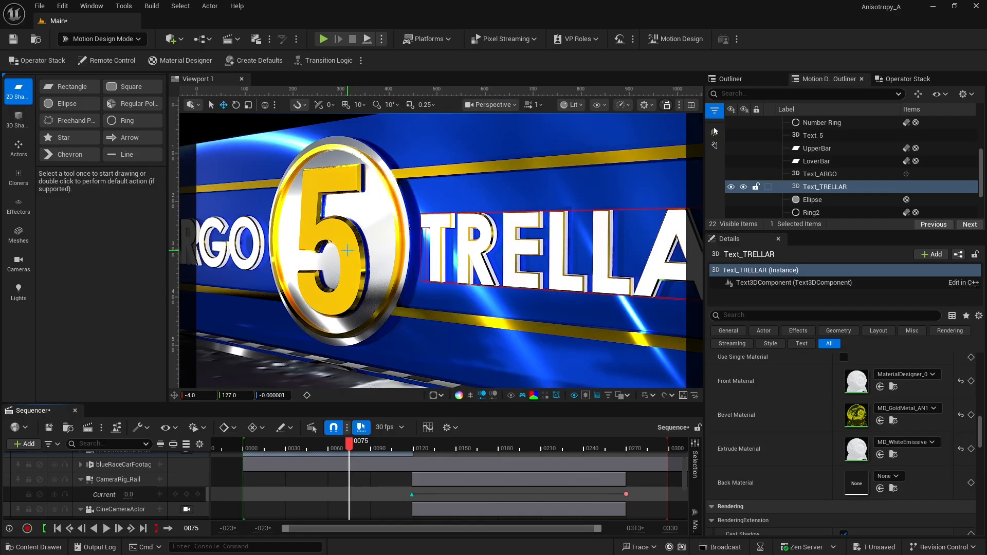
- Try a roughness of 0.5 on the front material of the number 5 text in the Material Designer
click(348, 251)
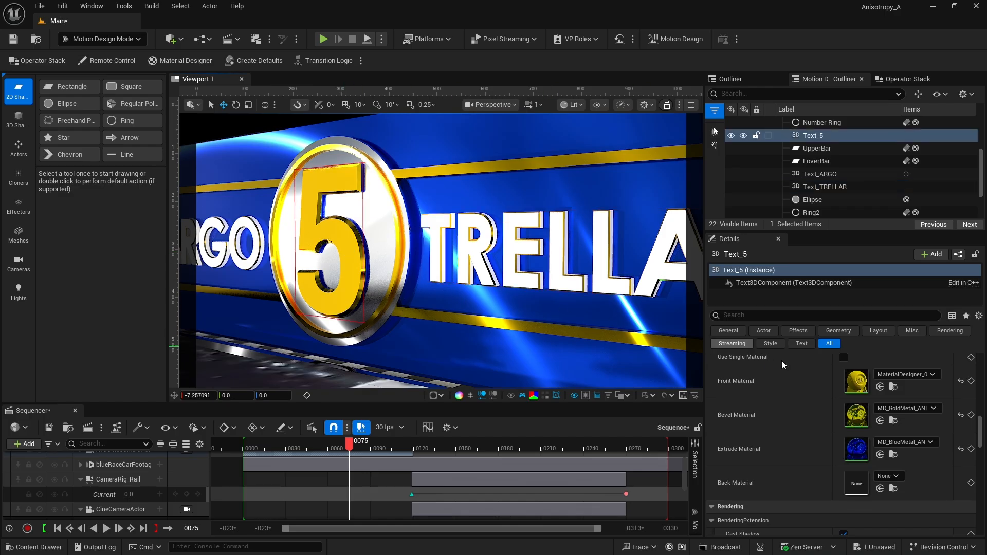
double_click(856, 384)
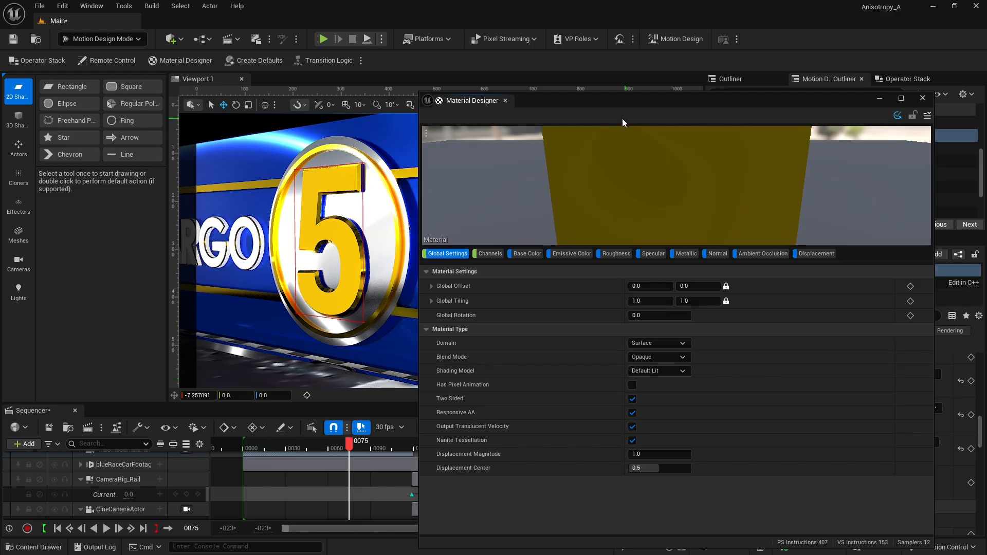
drag(614, 105, 480, 108)
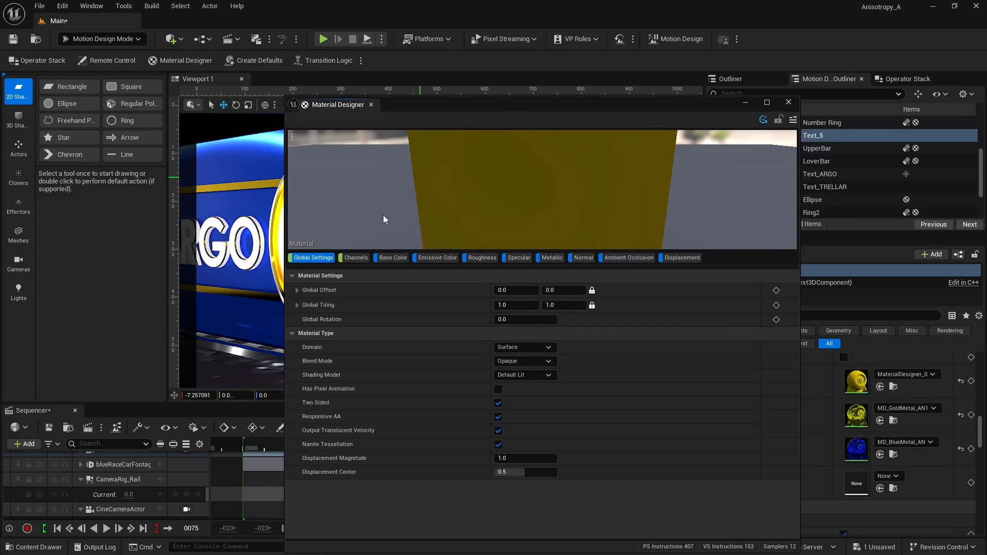
click(363, 260)
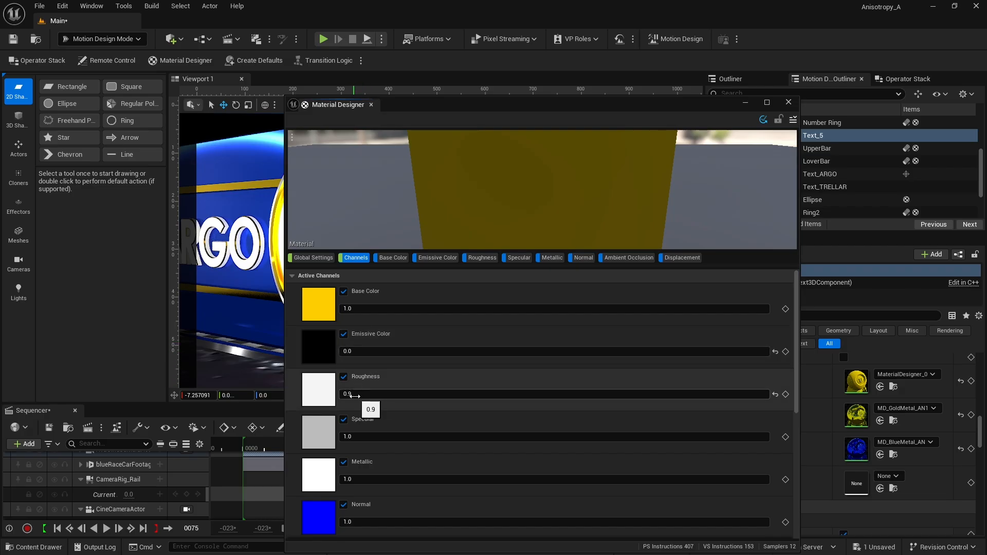
click(356, 394)
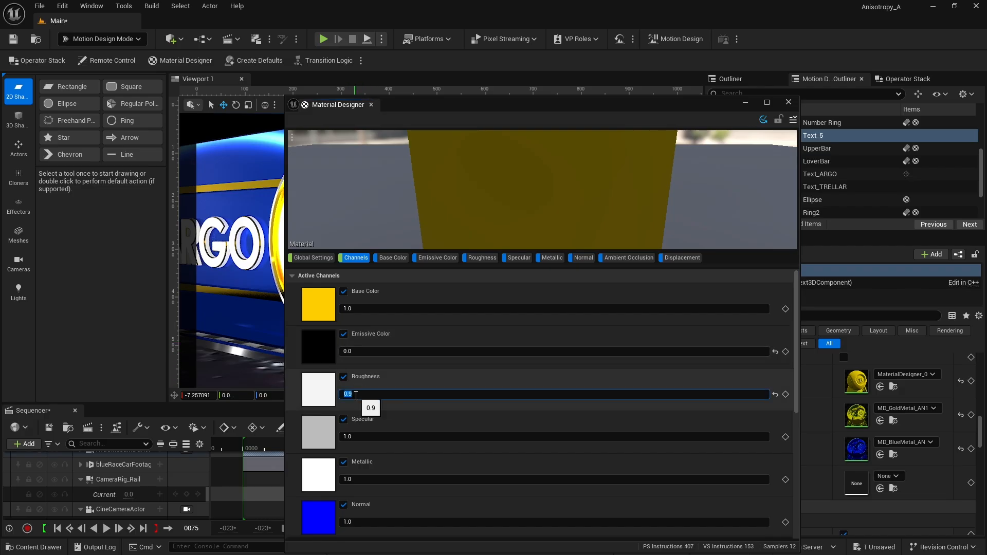
text(0.5)
key(Return)
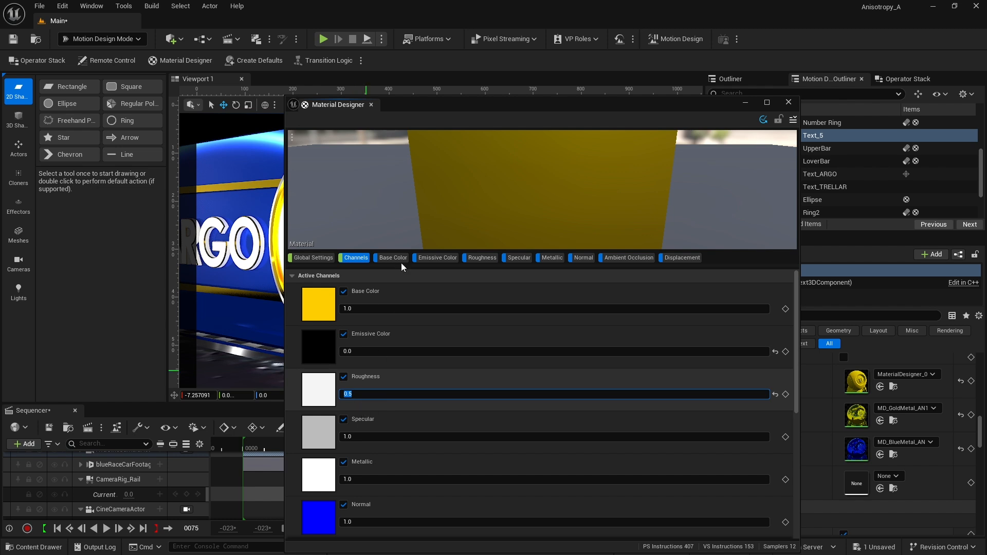
- Return the number 5 front material's roughness to 0.9 and close the Material Designer
drag(416, 105, 514, 104)
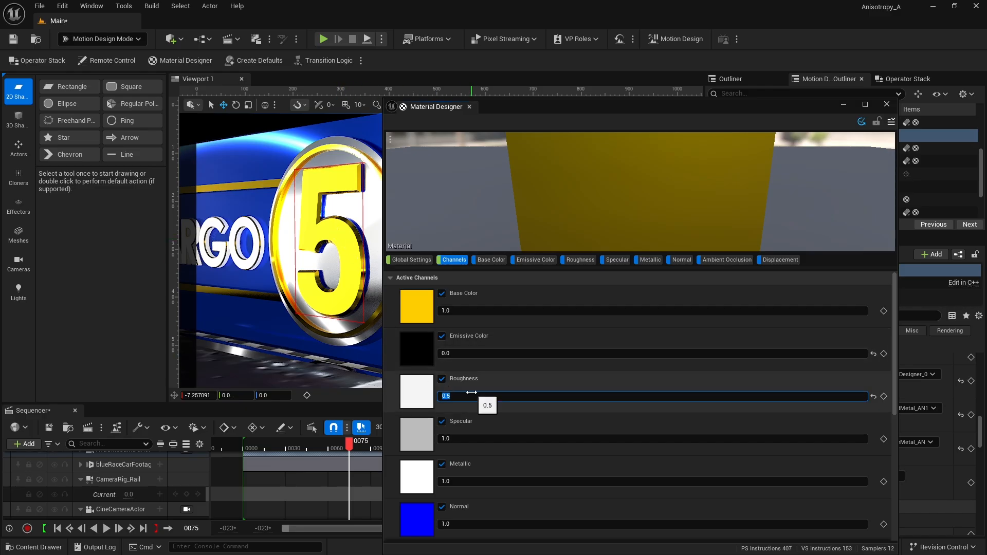
key(Return)
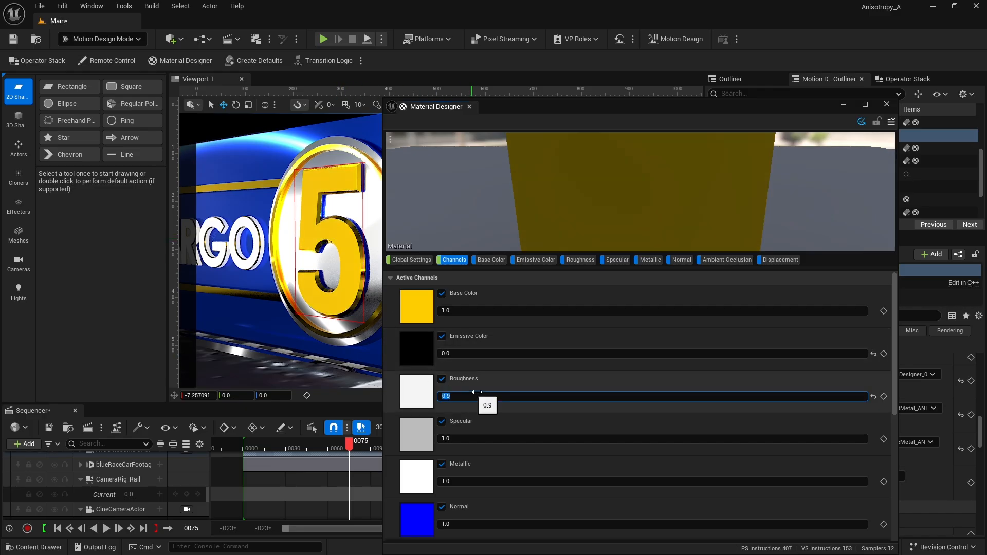
click(887, 105)
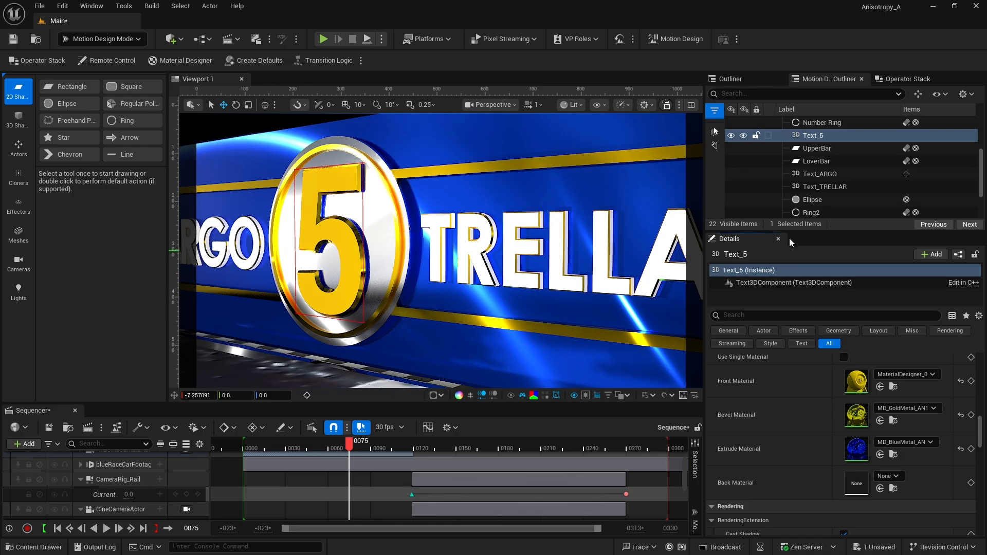
- Examine the first point light near the sequence start and the transform and light settings of DirectionalLight1
scroll(806, 211, down, 3)
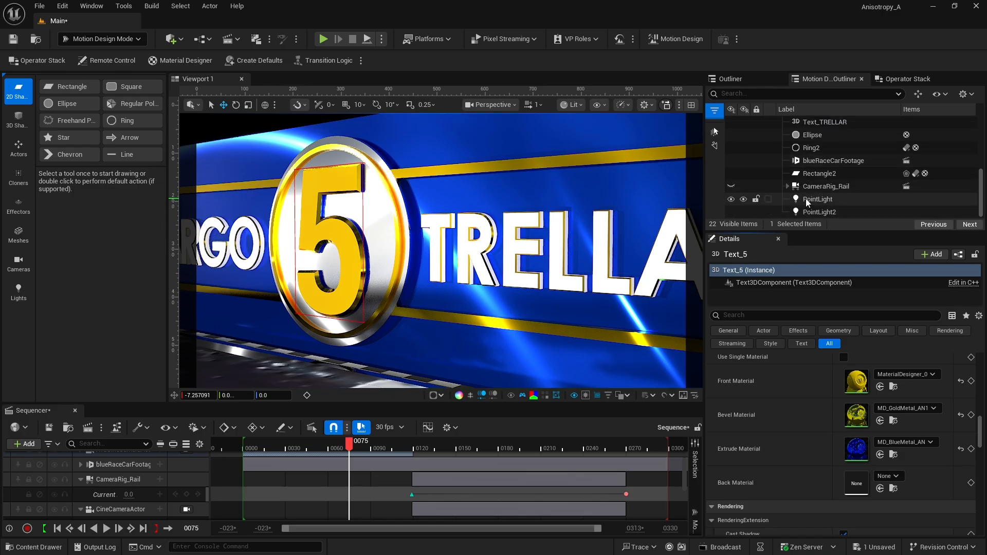
click(813, 200)
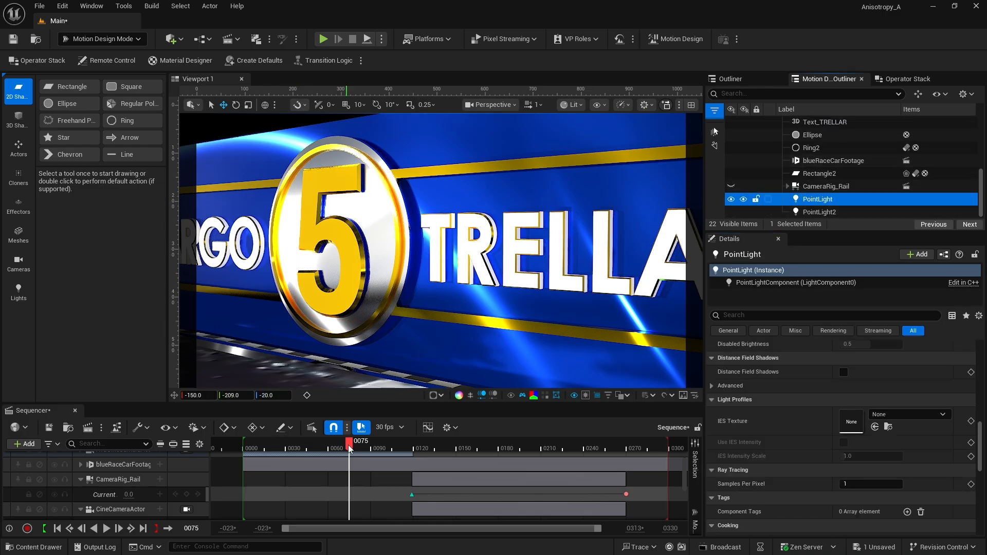
drag(350, 448, 263, 450)
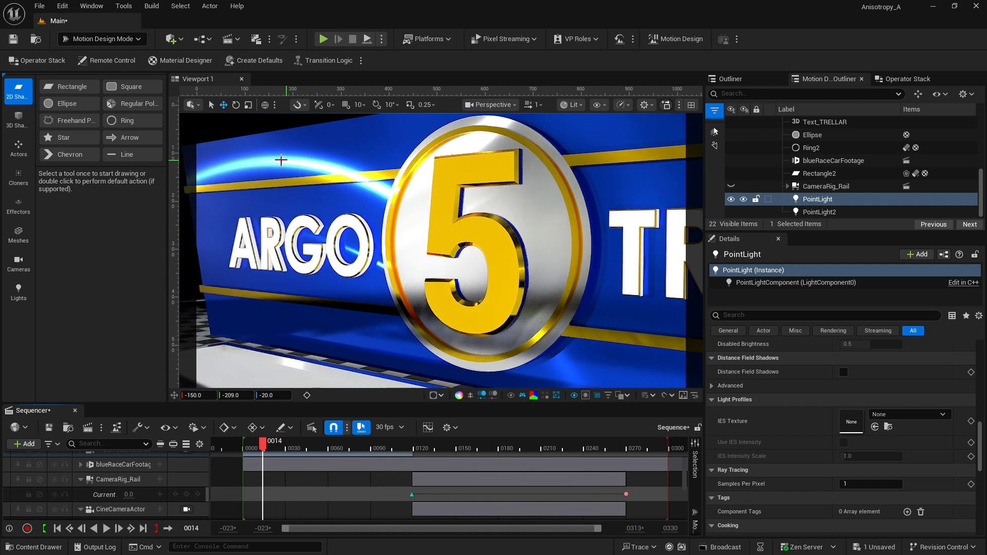
scroll(823, 162, up, 5)
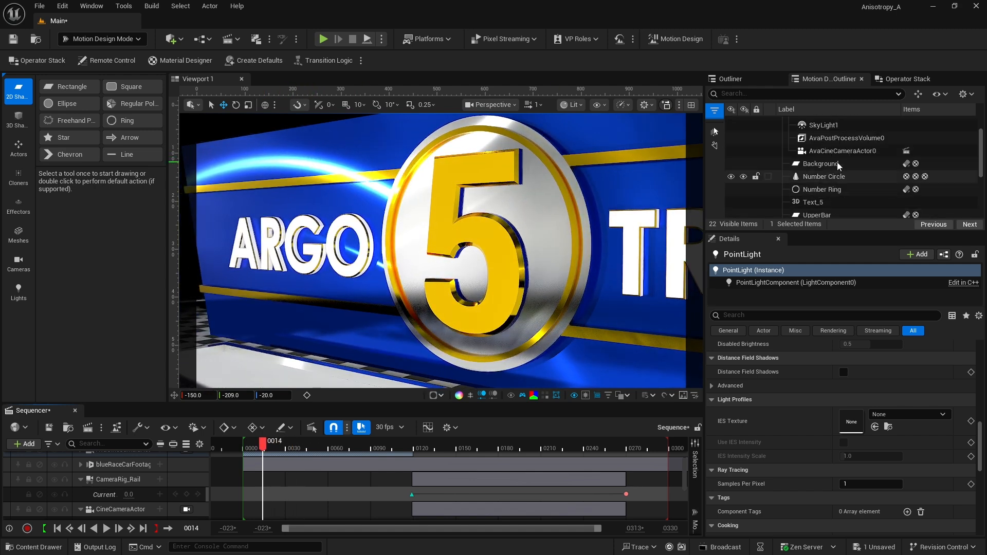
click(814, 149)
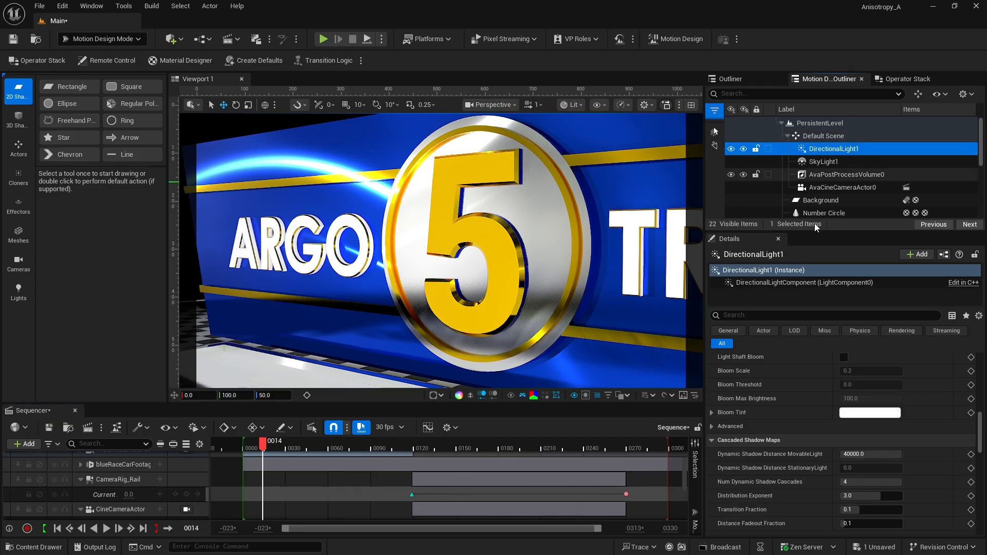
scroll(800, 380, up, 5)
scroll(799, 380, up, 5)
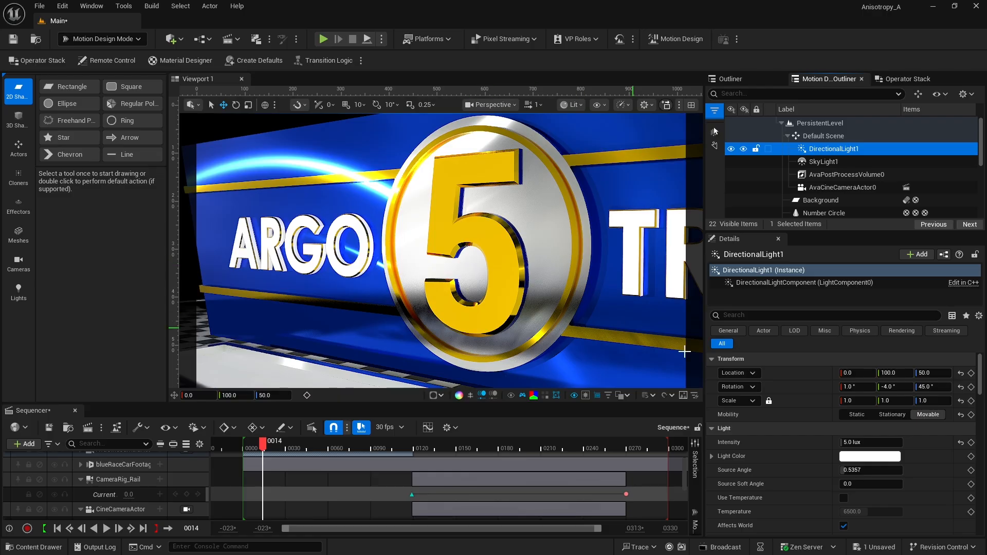
- Play the sequence from frame 0 to review the lighting and the text materials
click(57, 529)
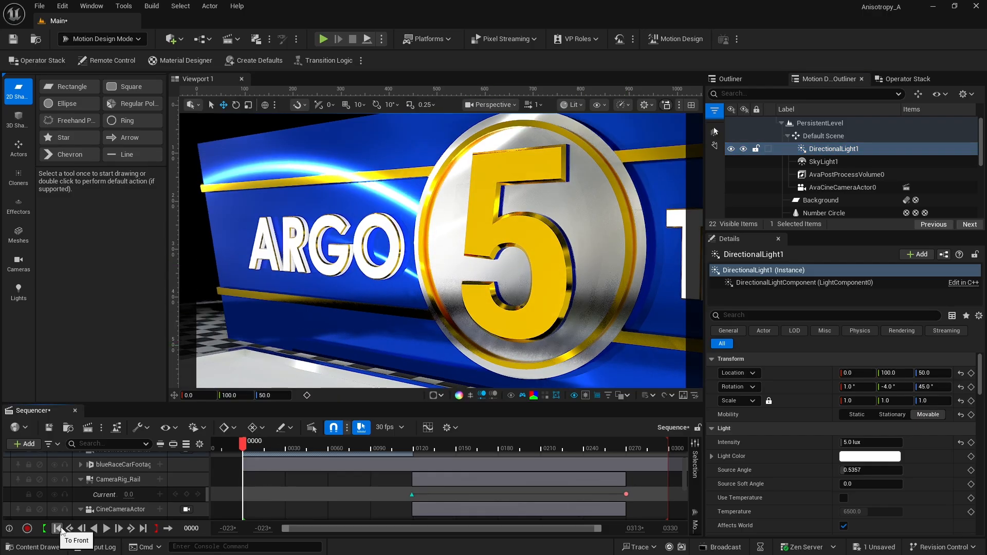
click(106, 528)
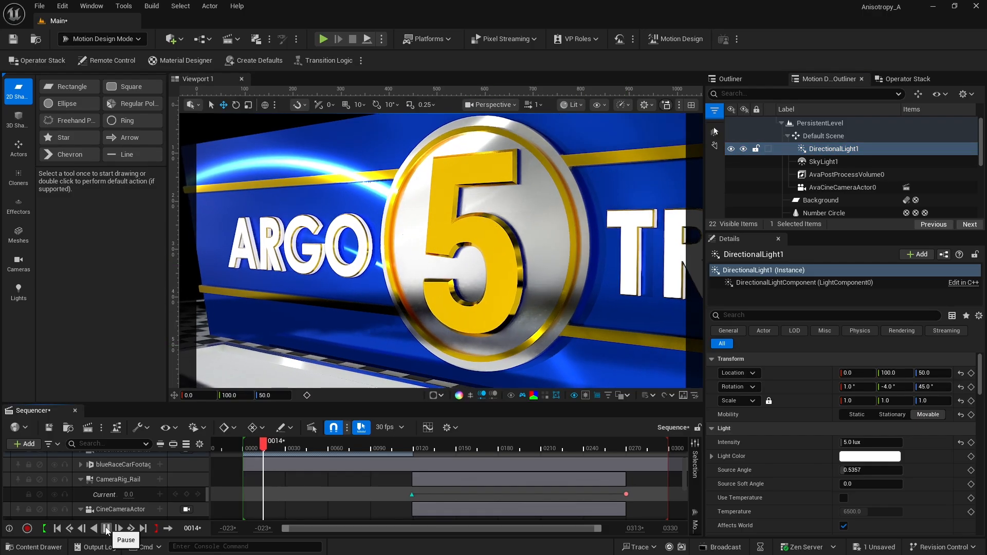